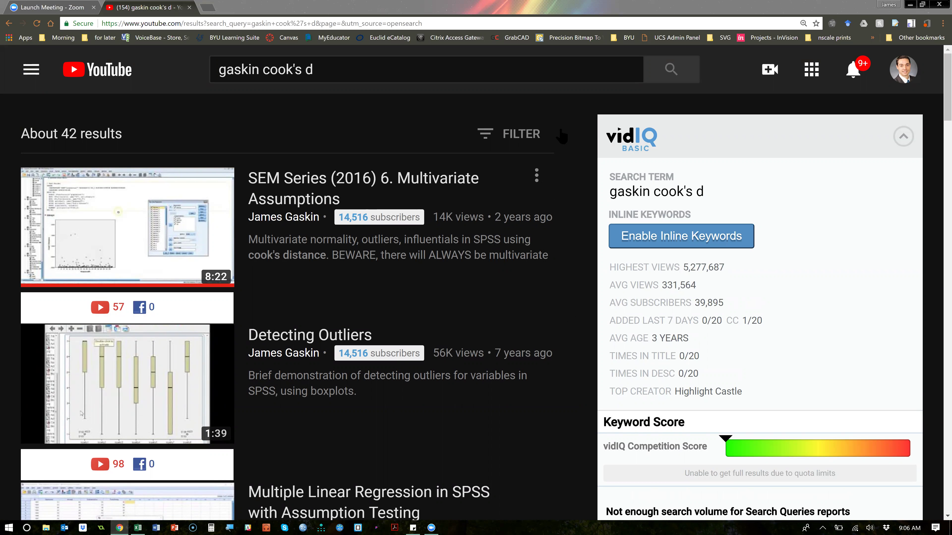
Close the YouTube page, open StatsPracticeNew.xlsx in Excel and go to the Correlation sheet.
{"action": "left_click", "coordinate": [189, 8]}
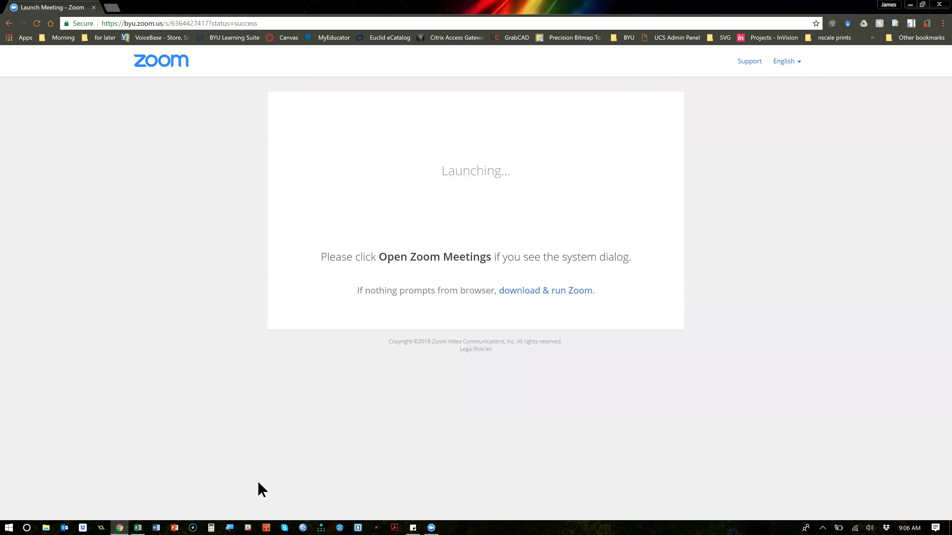
{"action": "right_click", "coordinate": [137, 526]}
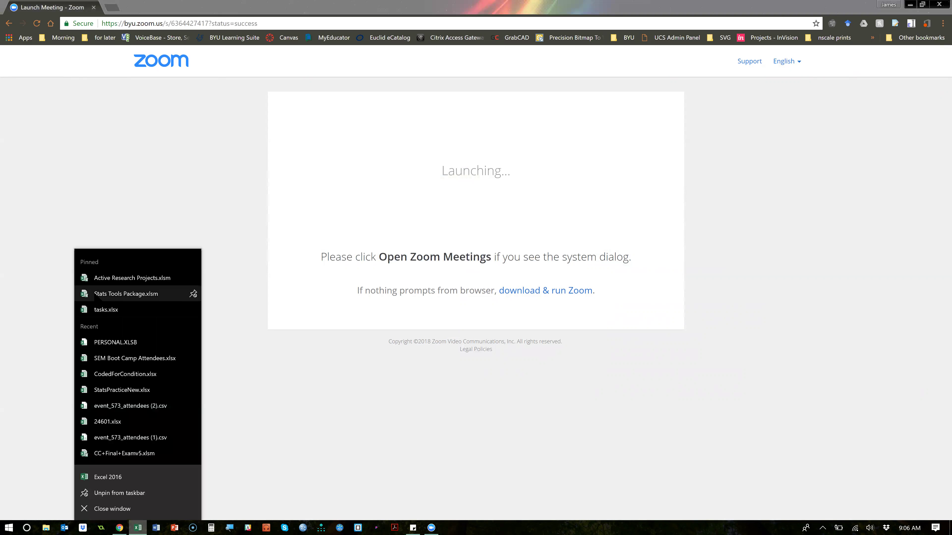
{"action": "left_click", "coordinate": [151, 390]}
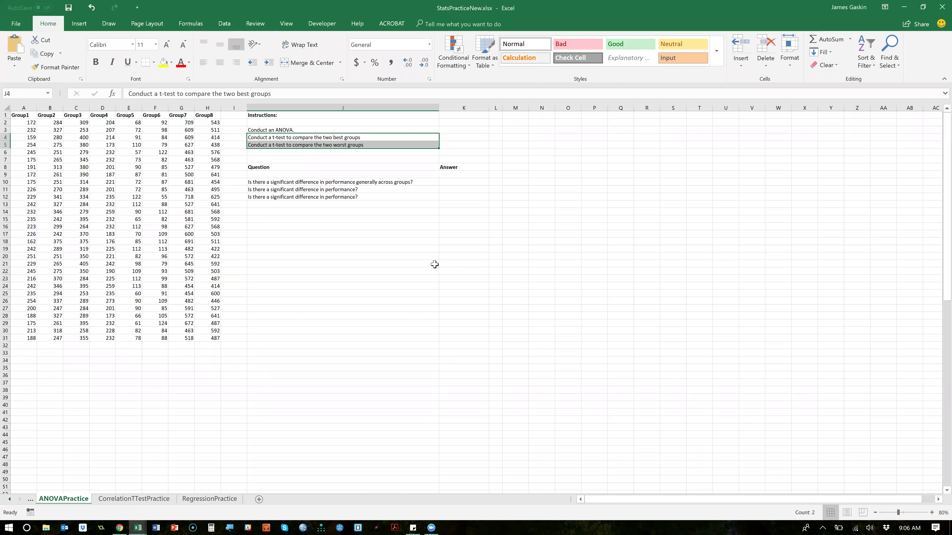
{"action": "left_click", "coordinate": [129, 501]}
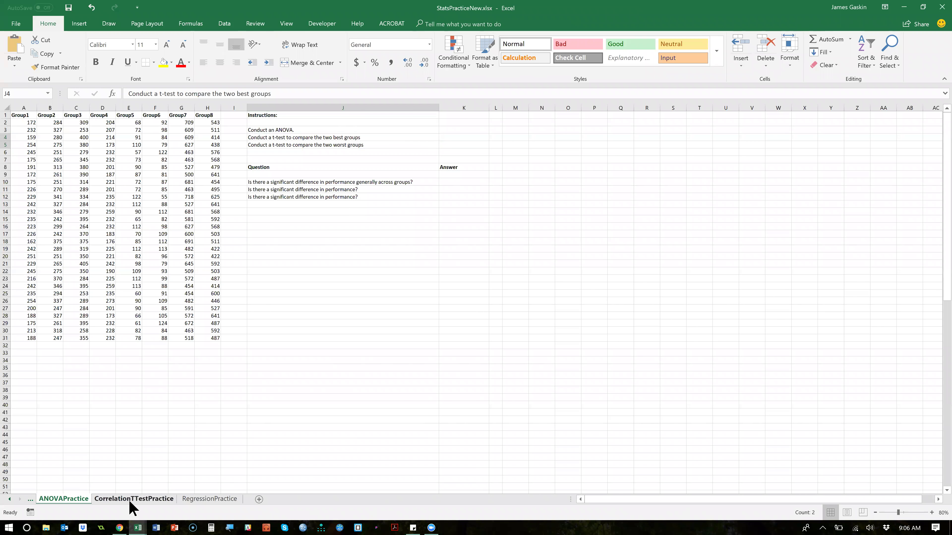
{"action": "left_click", "coordinate": [10, 500]}
{"action": "left_click", "coordinate": [82, 503]}
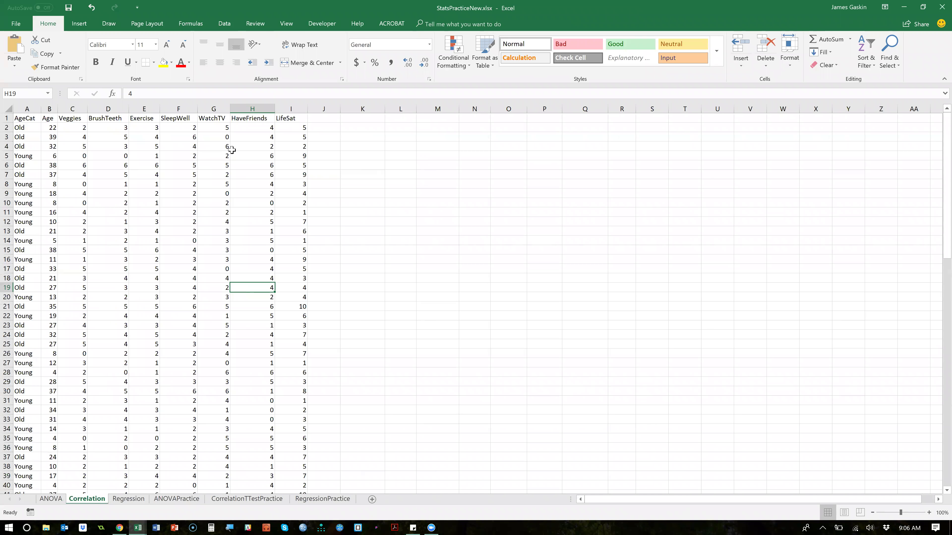
Calculate the correlation between the LifeSat and HaveFriends columns in cell K5 with =CORREL(I:I,H:H).
{"action": "left_click_drag", "start_coordinate": [50, 109], "coordinate": [281, 112]}
{"action": "left_click", "coordinate": [345, 158]}
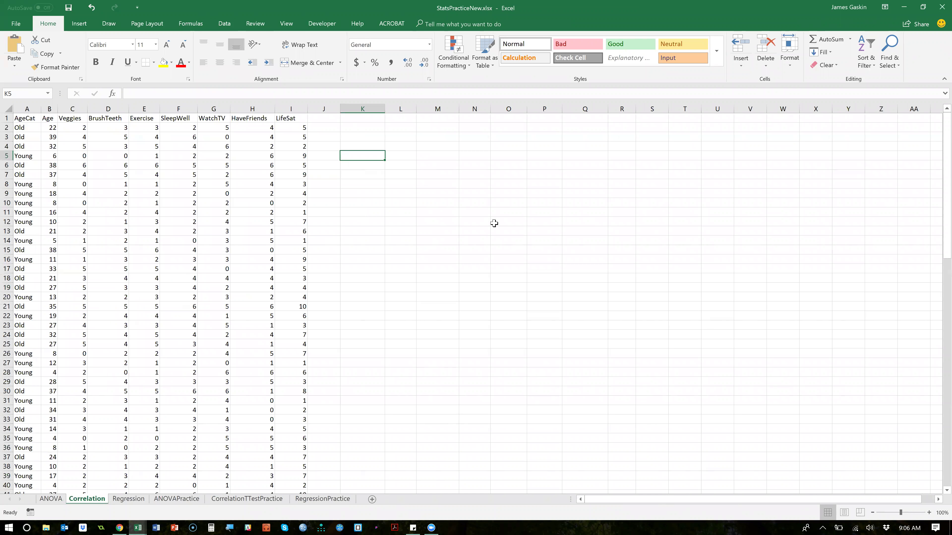
{"action": "type", "text": "=correl"}
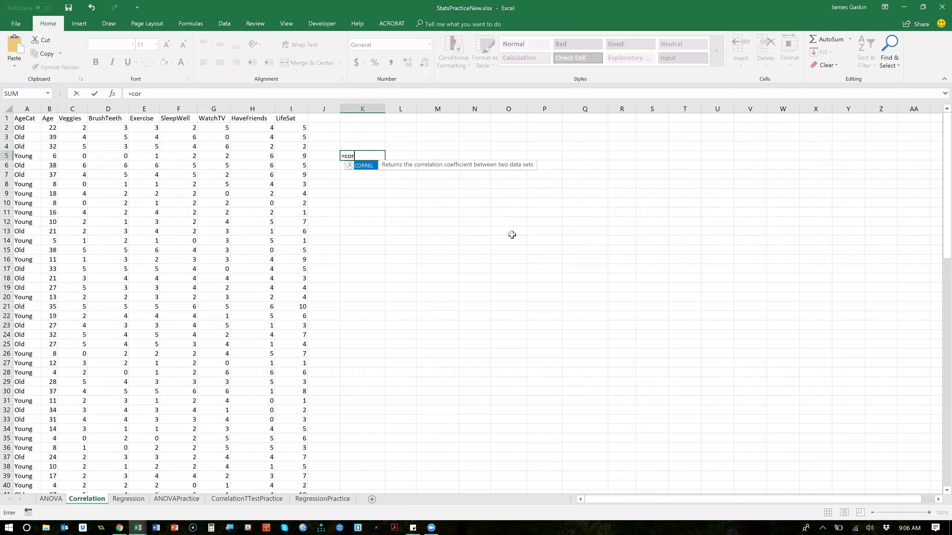
{"action": "key", "text": "Tab"}
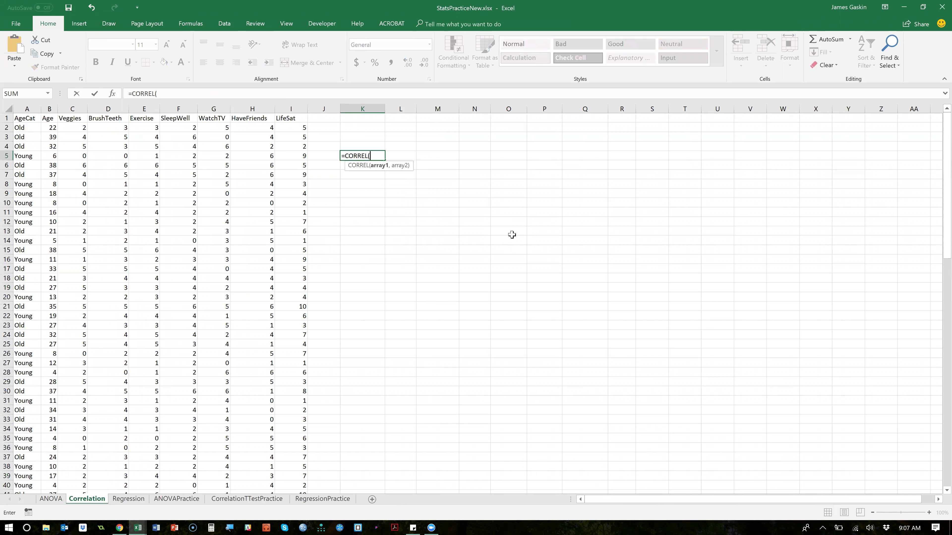
{"action": "left_click", "coordinate": [285, 108]}
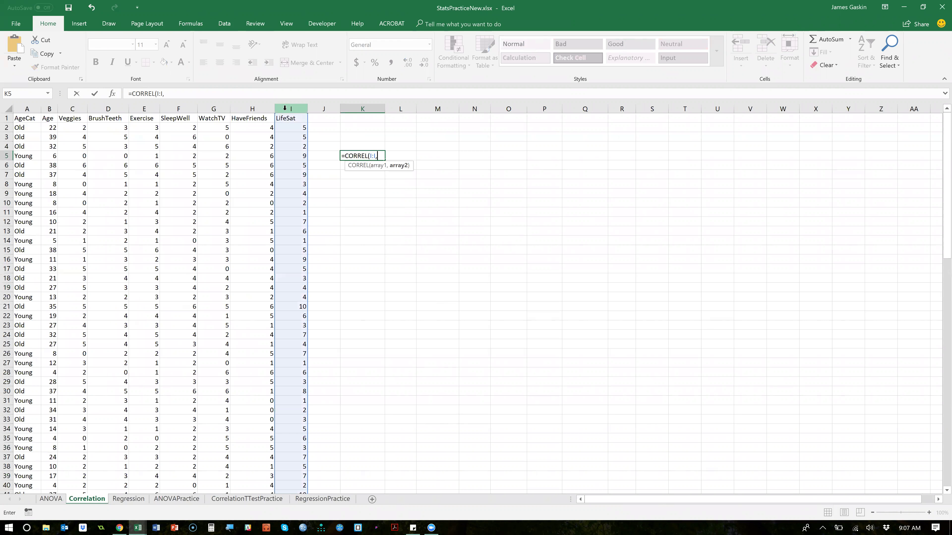
{"action": "type", "text": ","}
{"action": "left_click", "coordinate": [257, 108]}
{"action": "key", "text": "Return"}
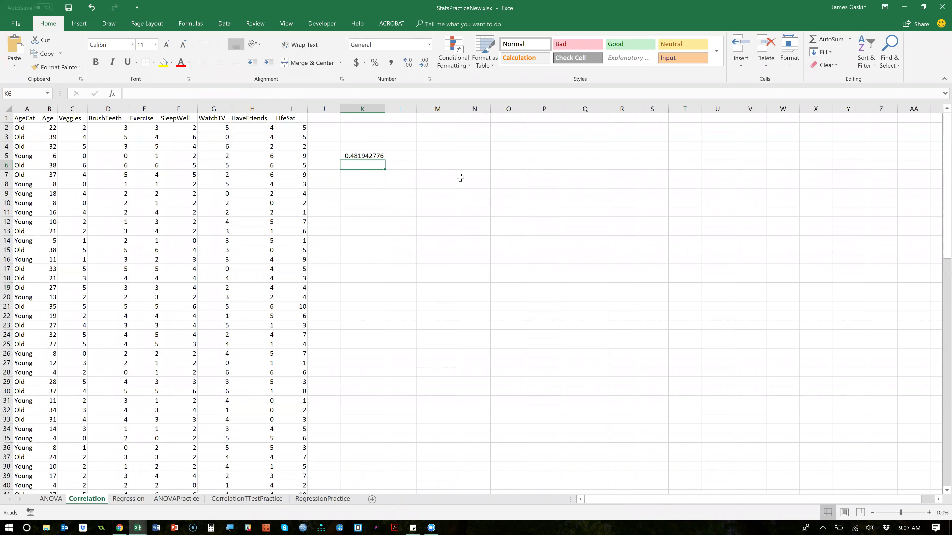
Enlarge the sheet to 210% and examine which columns the CORREL formula in K5 references.
{"action": "left_click", "coordinate": [928, 513]}
{"action": "left_click", "coordinate": [926, 513]}
{"action": "left_click", "coordinate": [927, 513]}
{"action": "left_click", "coordinate": [926, 513]}
{"action": "left_click", "coordinate": [926, 512]}
{"action": "left_click", "coordinate": [926, 512]}
{"action": "scroll", "coordinate": [777, 331], "scroll_direction": "up", "scroll_amount": 5, "text": "ctrl"}
{"action": "scroll", "coordinate": [778, 332], "scroll_direction": "up", "scroll_amount": 2}
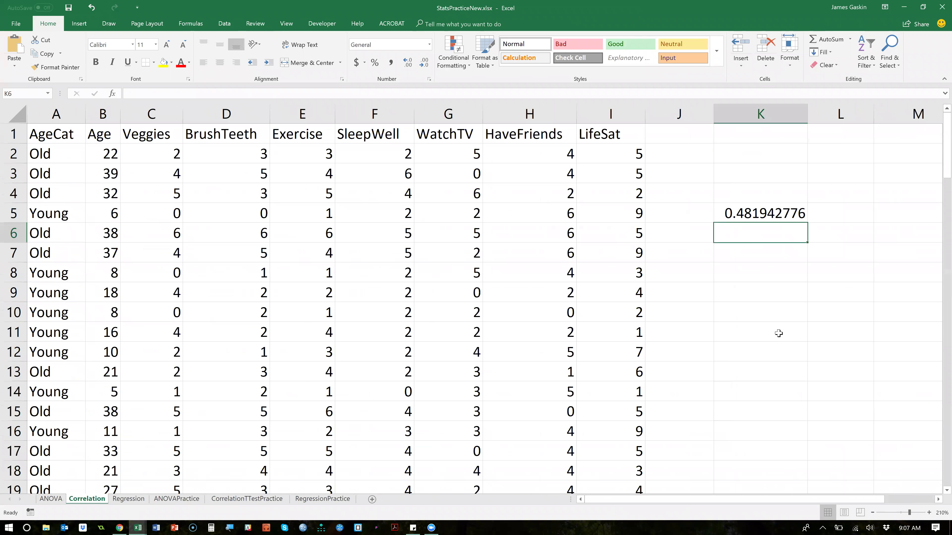
{"action": "left_click", "coordinate": [759, 219]}
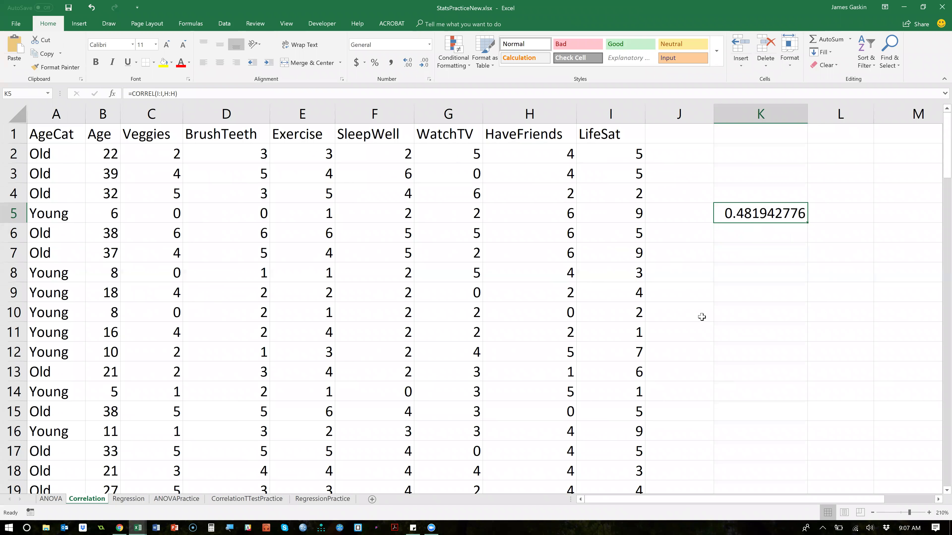
{"action": "key", "text": "F2"}
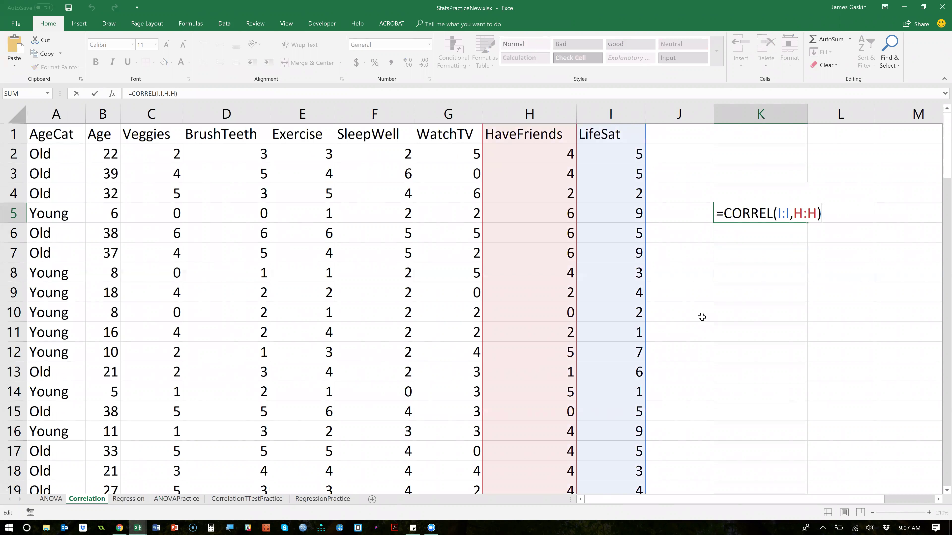
{"action": "key", "text": "Return"}
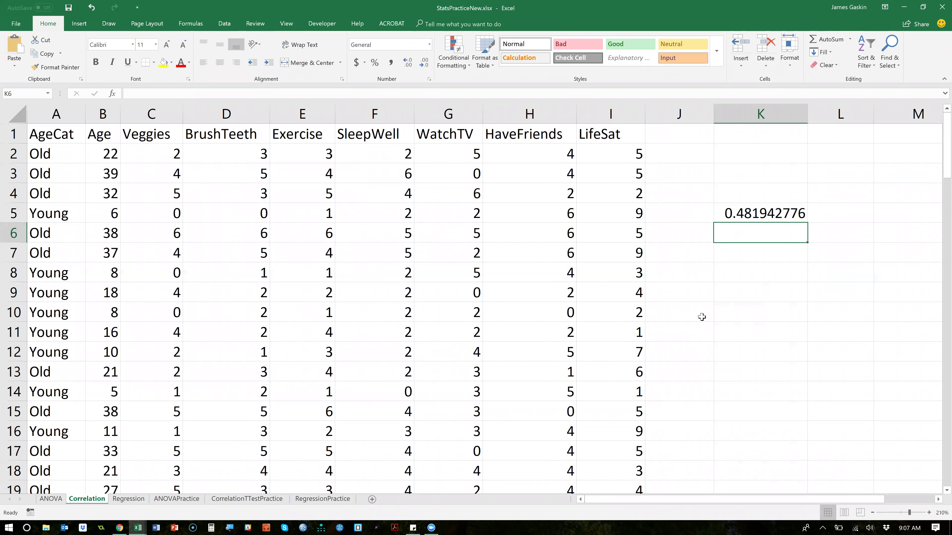
Open the Correlation tool from the Data Analysis tools.
{"action": "left_click", "coordinate": [225, 24]}
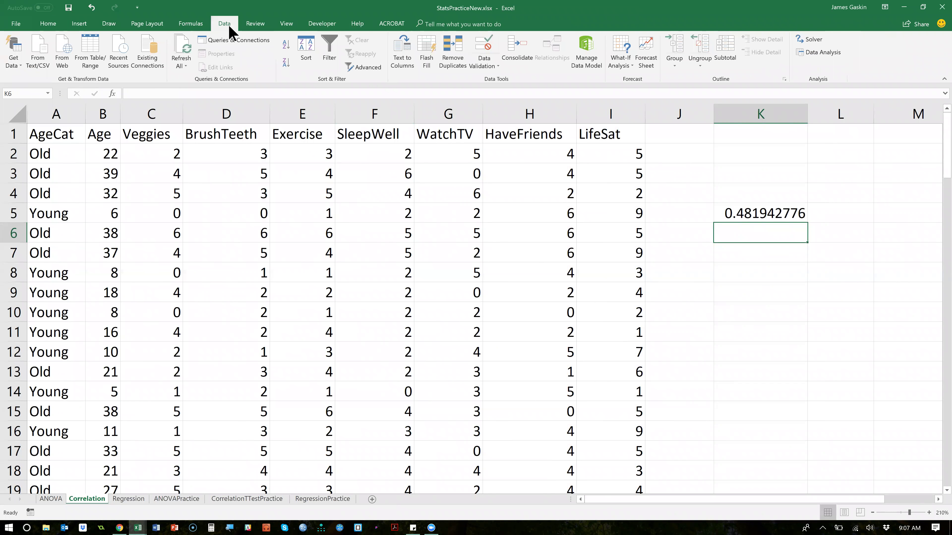
{"action": "left_click", "coordinate": [833, 53]}
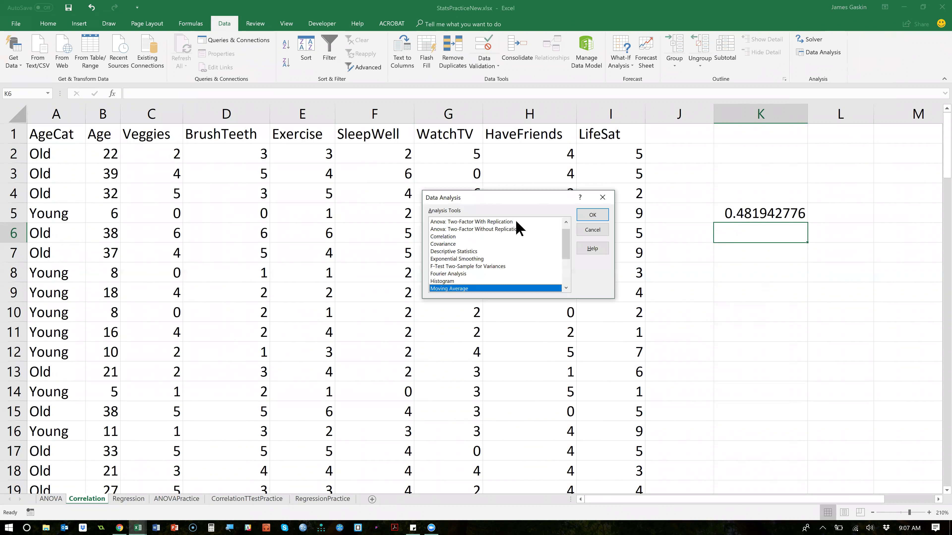
{"action": "left_click", "coordinate": [447, 236]}
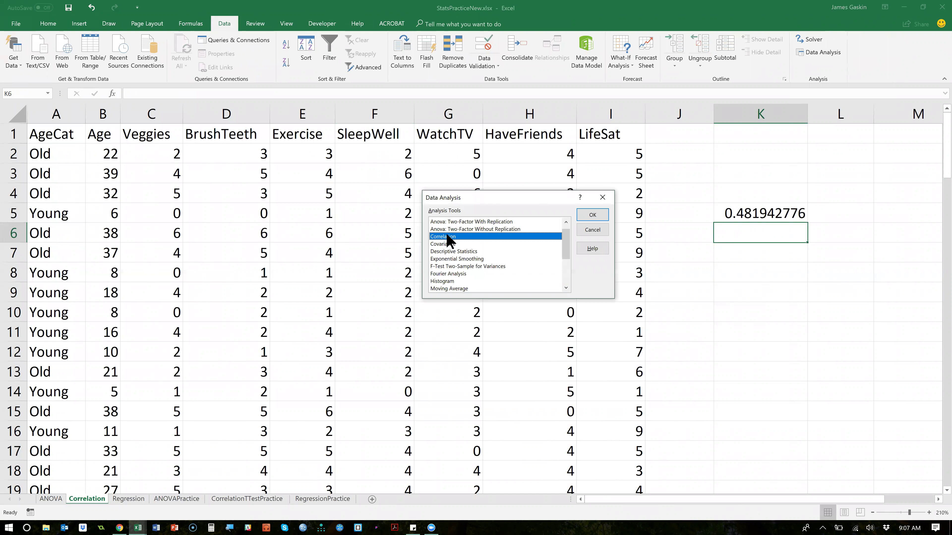
{"action": "key", "text": "super+plus"}
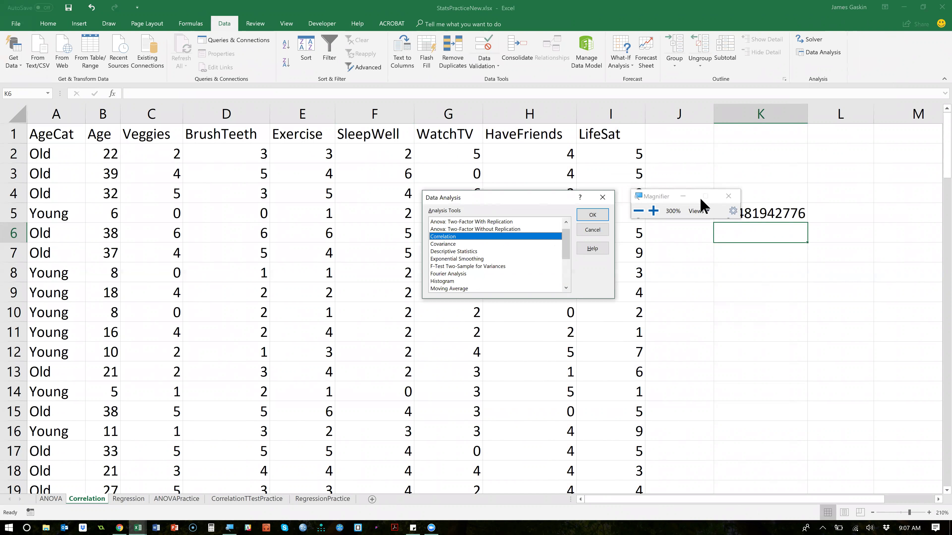
{"action": "left_click", "coordinate": [683, 198]}
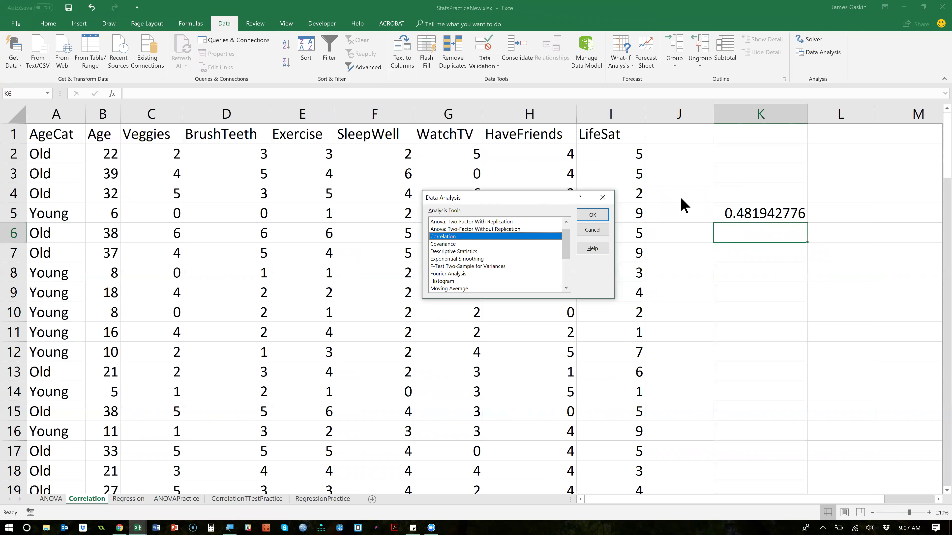
{"action": "left_click", "coordinate": [592, 215]}
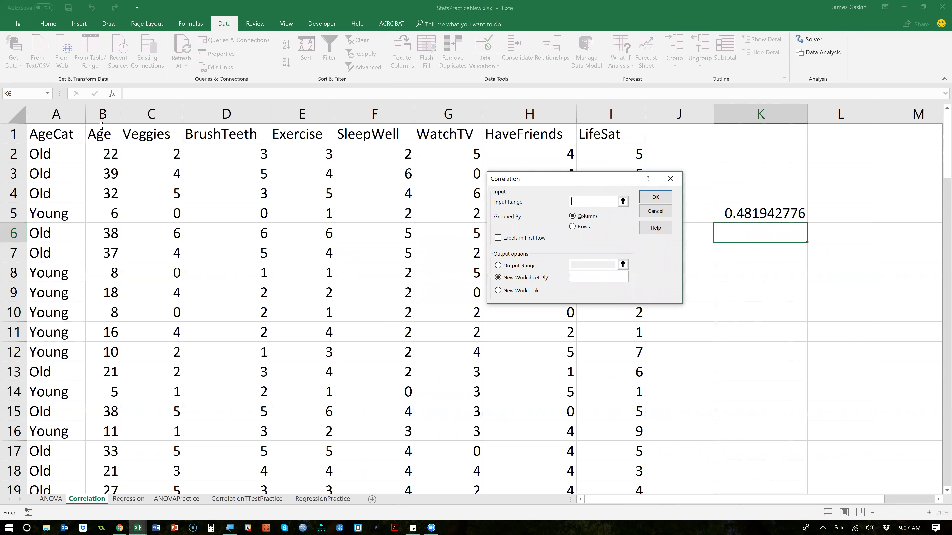
Set the correlation input range to B1:I102 and specify that the first row contains labels.
{"action": "left_click", "coordinate": [102, 133]}
{"action": "key", "text": "ctrl+shift+Right"}
{"action": "key", "text": "ctrl+shift+Down"}
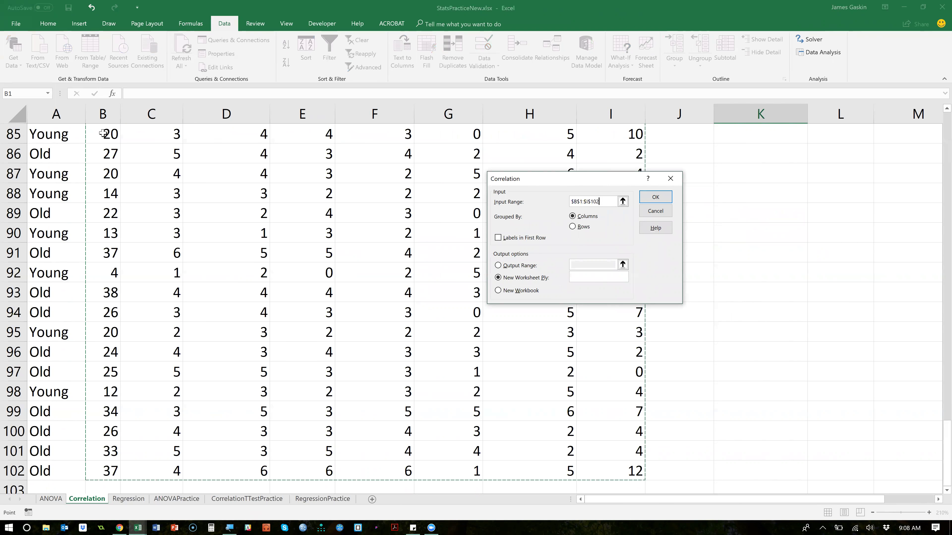
{"action": "left_click", "coordinate": [499, 238]}
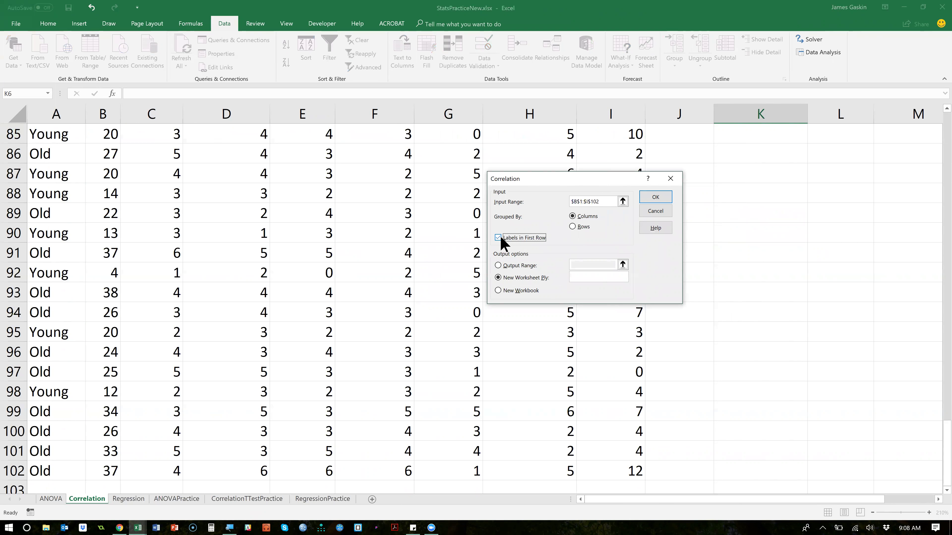
Set the output range to cell K7 on the same sheet and generate the correlation matrix.
{"action": "left_click", "coordinate": [499, 266]}
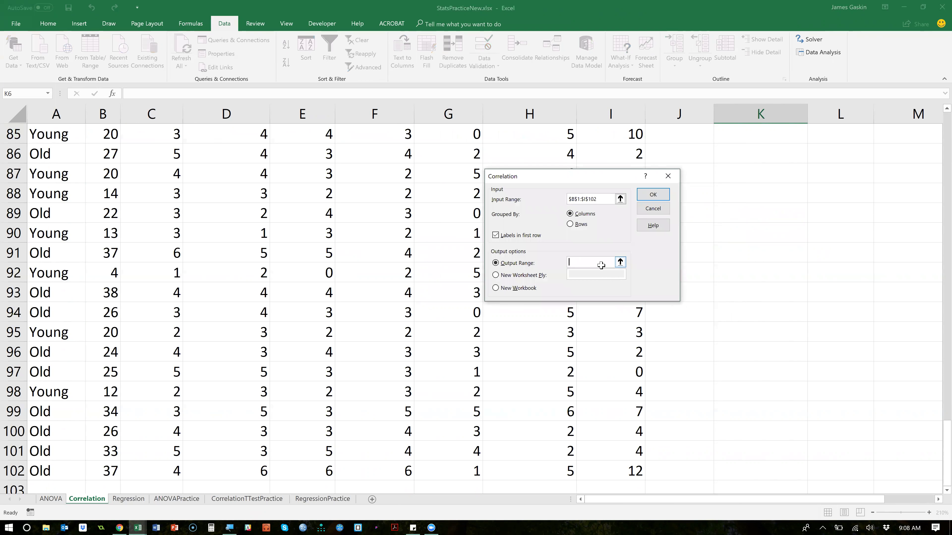
{"action": "left_click", "coordinate": [764, 144]}
{"action": "key", "text": "BackSpace"}
{"action": "key", "text": "BackSpace"}
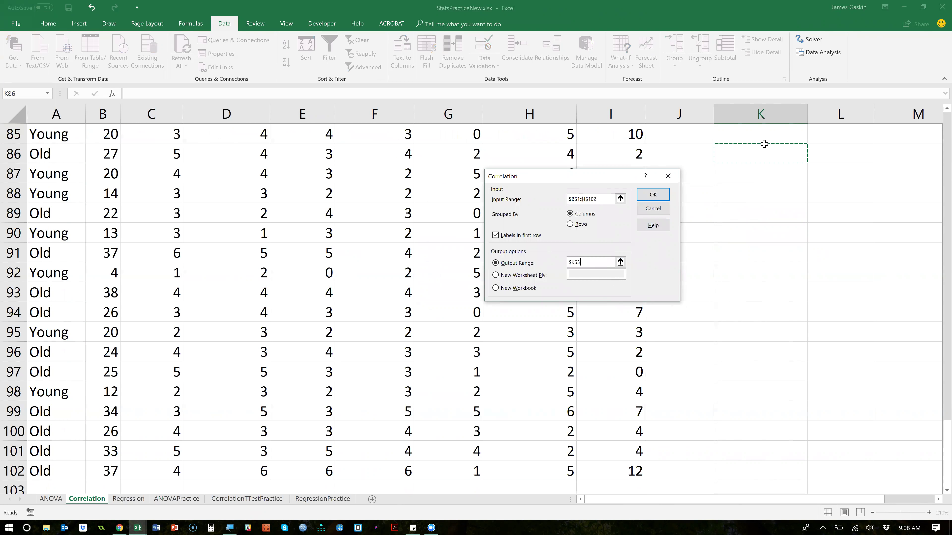
{"action": "type", "text": "6"}
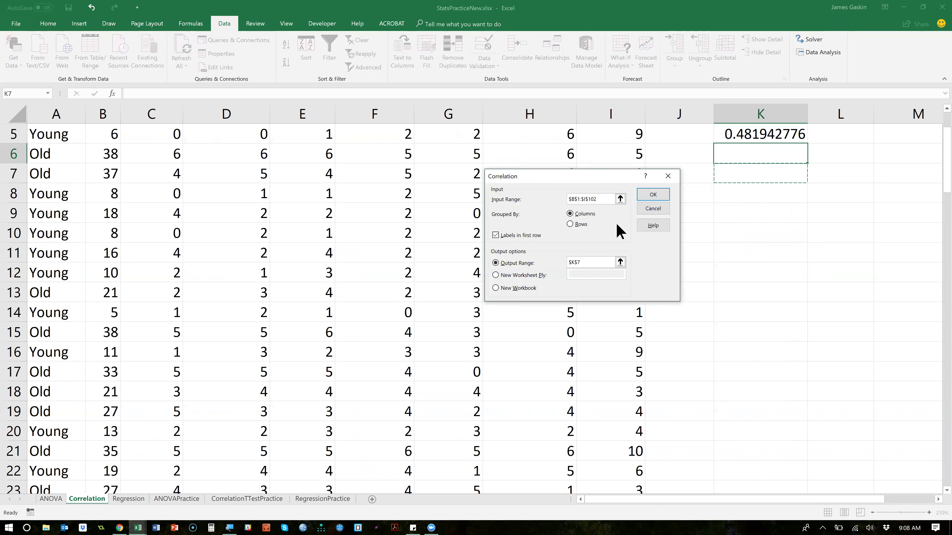
{"action": "left_click", "coordinate": [644, 194]}
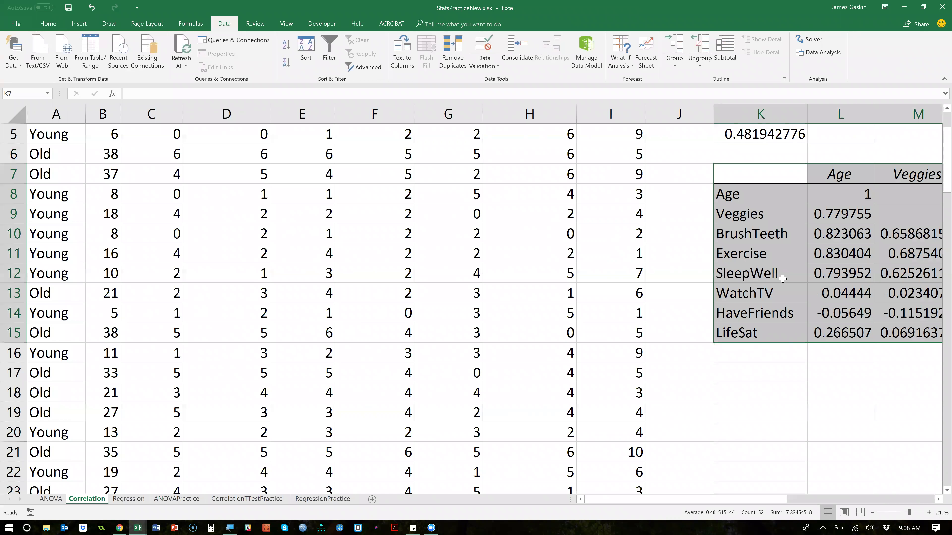
Format the correlation coefficients in L8:S15 as numbers with three decimal places.
{"action": "scroll", "coordinate": [783, 279], "scroll_direction": "right", "scroll_amount": 5}
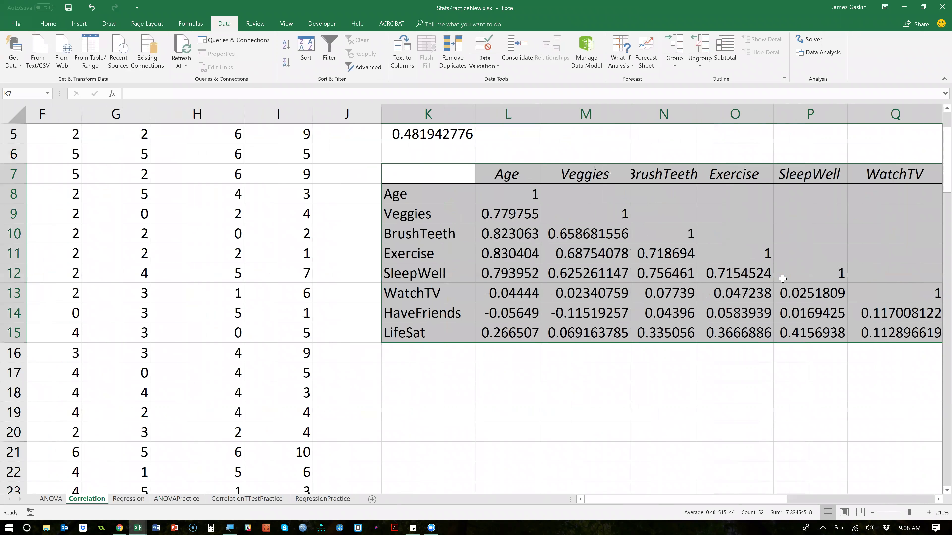
{"action": "scroll", "coordinate": [782, 278], "scroll_direction": "left", "scroll_amount": 1}
{"action": "scroll", "coordinate": [783, 279], "scroll_direction": "right", "scroll_amount": 4}
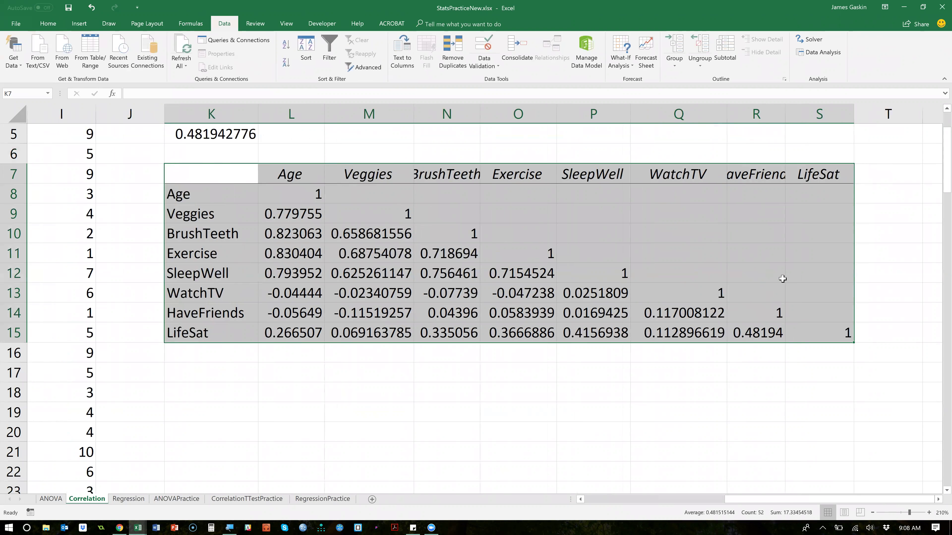
{"action": "key", "text": "alt+Tab"}
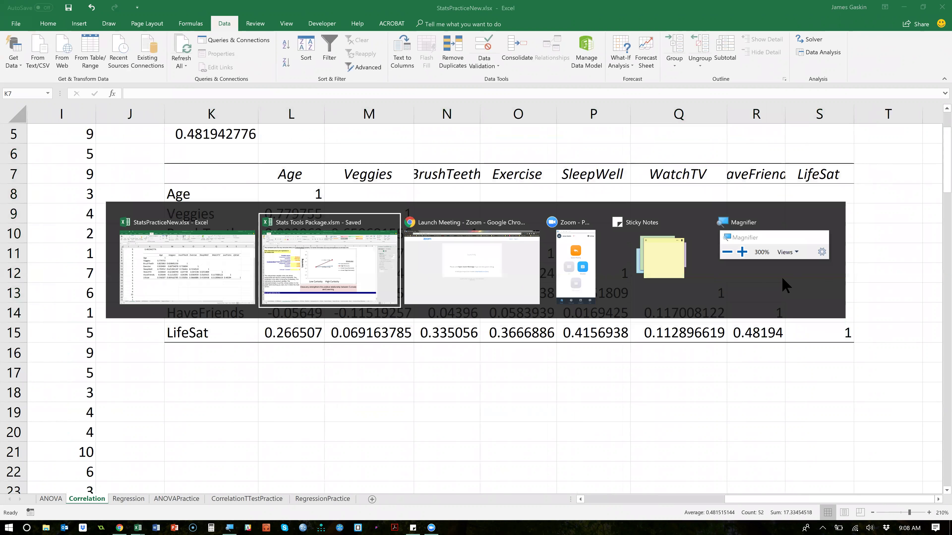
{"action": "key", "text": "alt+shift+Tab"}
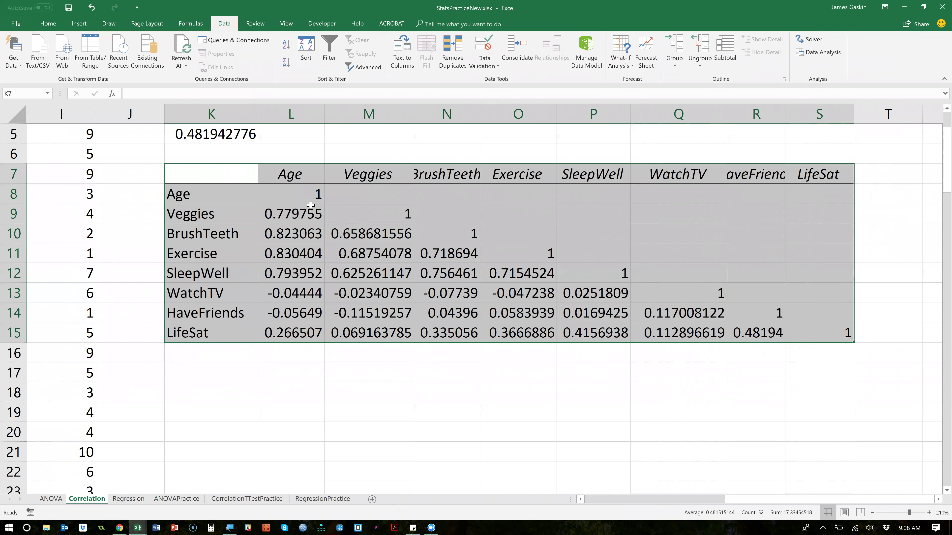
{"action": "left_click_drag", "start_coordinate": [302, 197], "coordinate": [805, 333]}
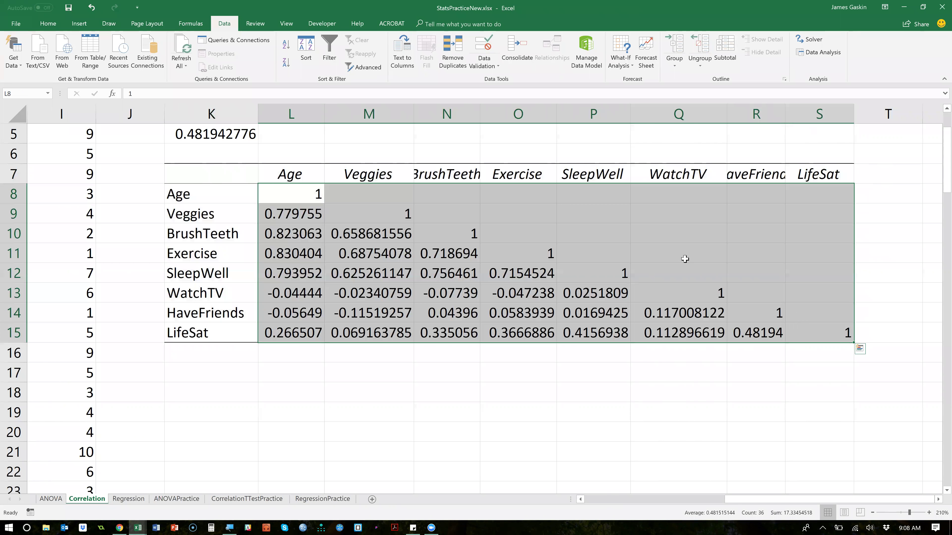
{"action": "left_click", "coordinate": [45, 25]}
{"action": "left_click", "coordinate": [424, 63]}
{"action": "left_click", "coordinate": [408, 60]}
{"action": "left_click", "coordinate": [408, 60]}
{"action": "left_click", "coordinate": [408, 61]}
{"action": "left_click", "coordinate": [408, 60]}
{"action": "left_click", "coordinate": [425, 60]}
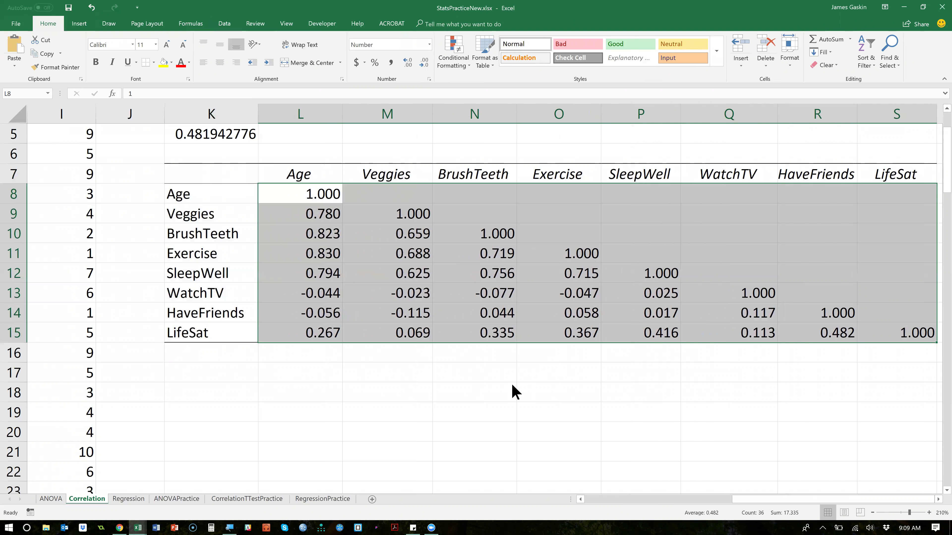
Highlight the top 10 correlation coefficients in L8:S15 with green fill and dark green text, and select the highlighted cells L10:L11.
{"action": "left_click", "coordinate": [463, 59]}
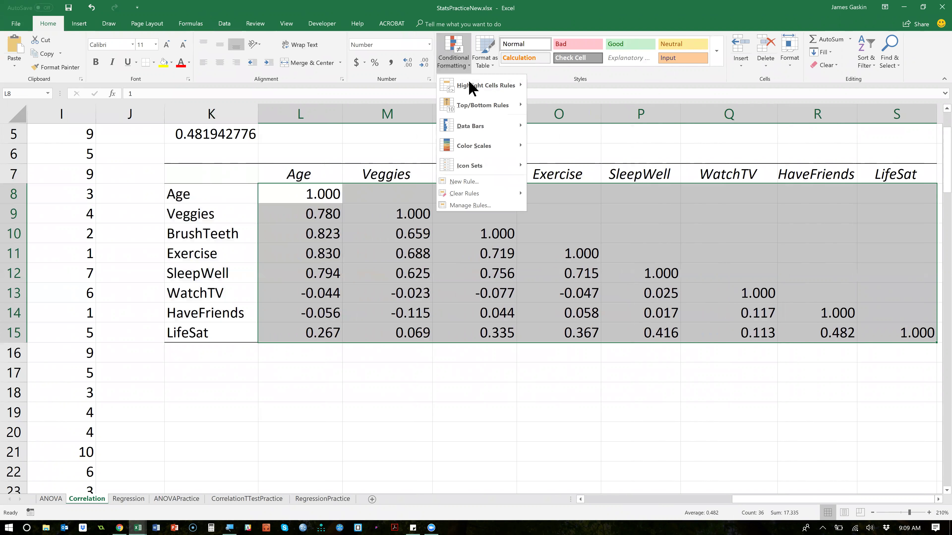
{"action": "mouse_move", "coordinate": [485, 105]}
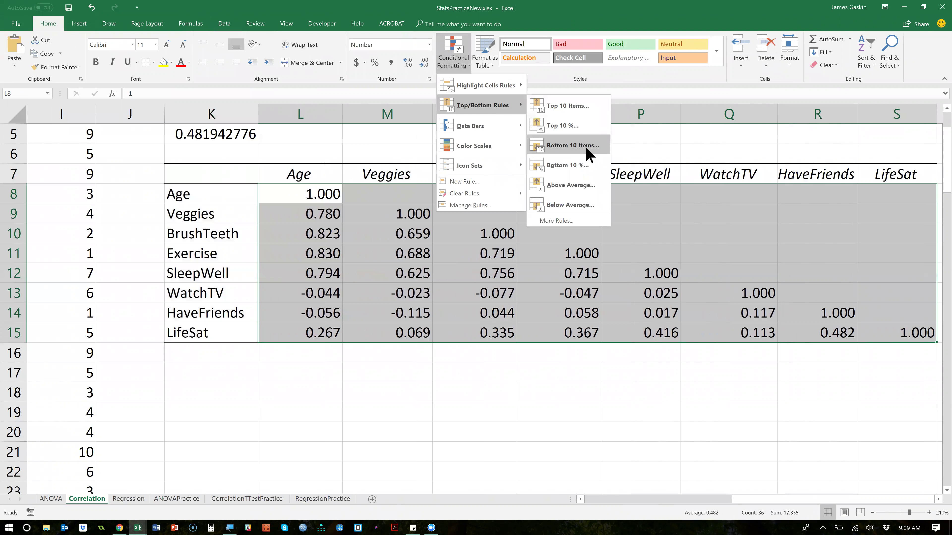
{"action": "left_click", "coordinate": [583, 108]}
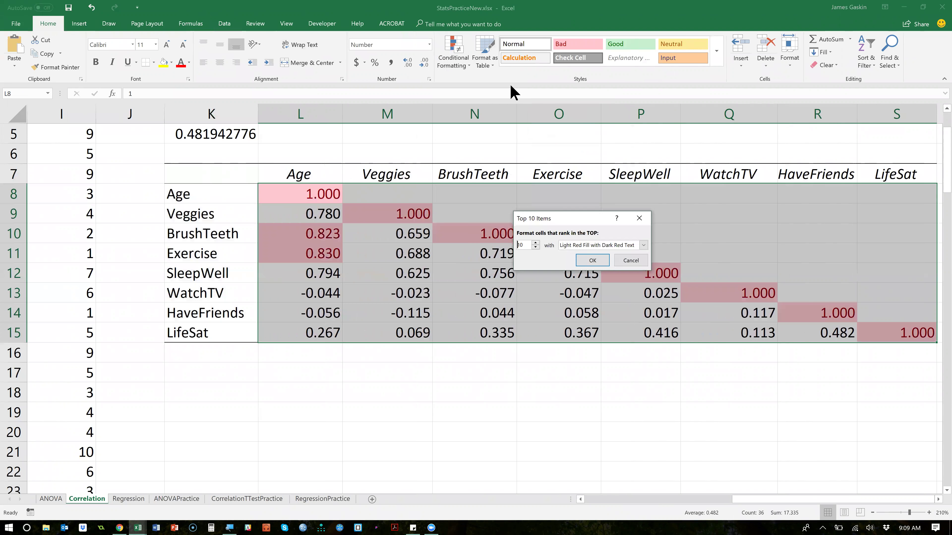
{"action": "left_click", "coordinate": [609, 245]}
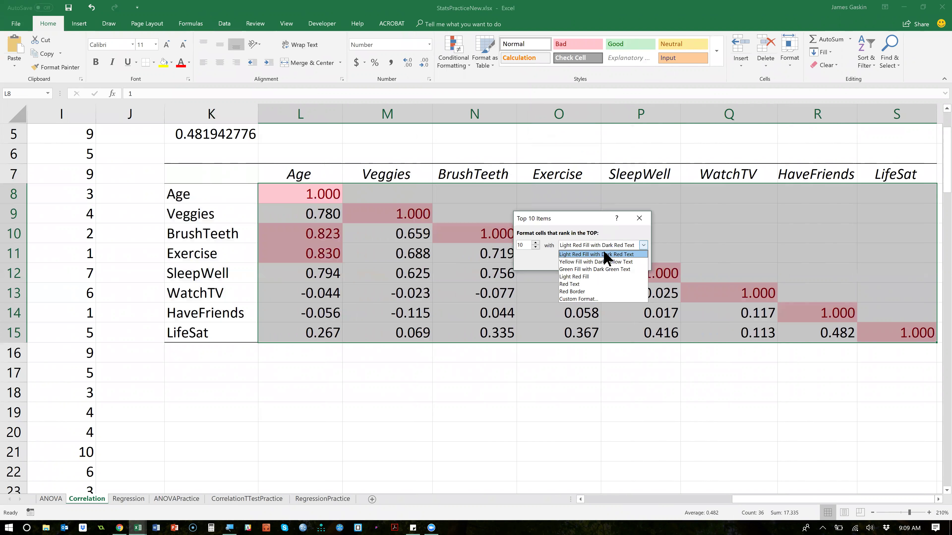
{"action": "left_click", "coordinate": [603, 269]}
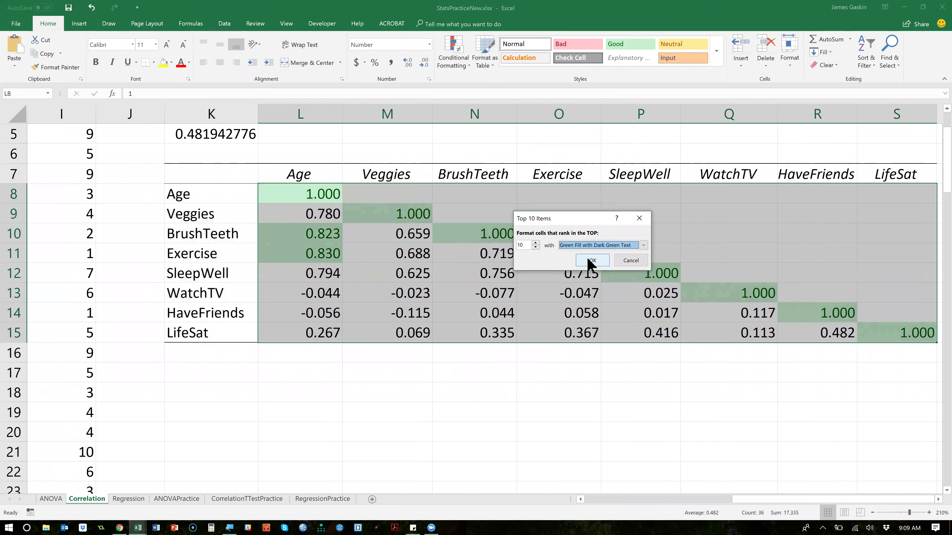
{"action": "left_click", "coordinate": [591, 260]}
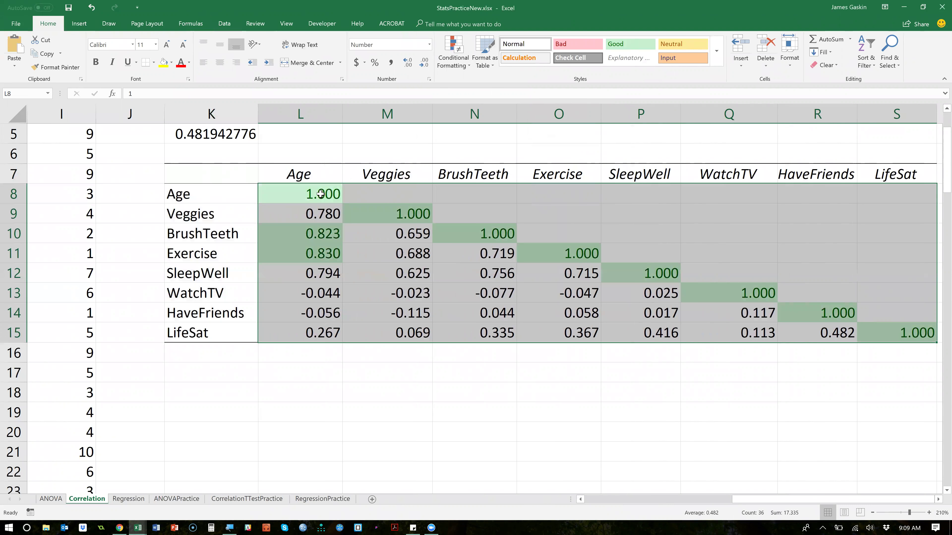
{"action": "left_click", "coordinate": [333, 236]}
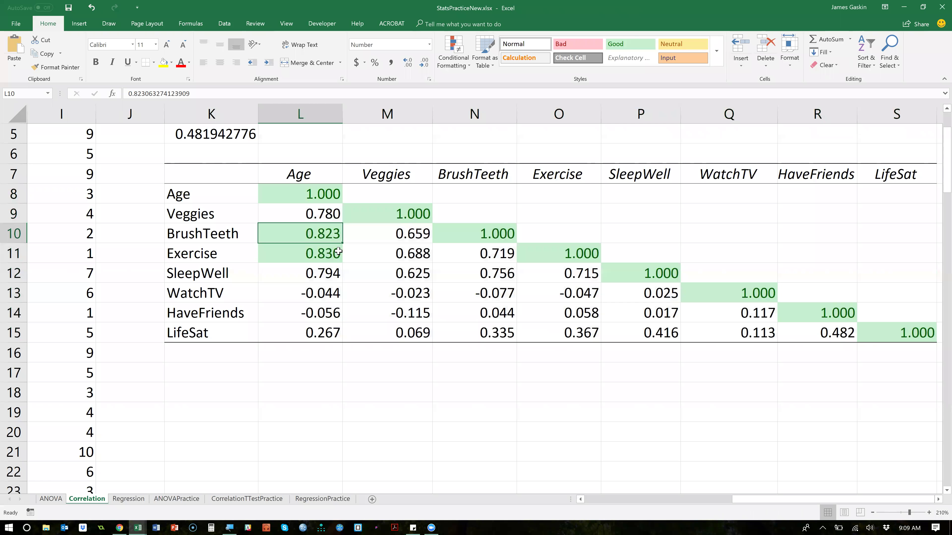
{"action": "key", "text": "shift+Down"}
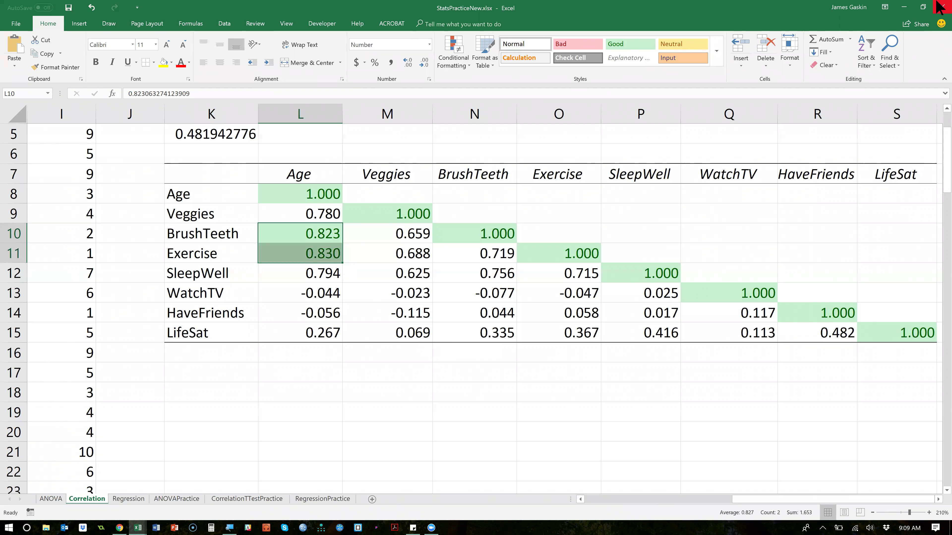
Open BootCampOriginal_Trimmed_2018_CLEAN.sav in SPSS Statistics from the SEM Boot Camp BYU Data folder.
{"action": "key", "text": "alt+Tab"}
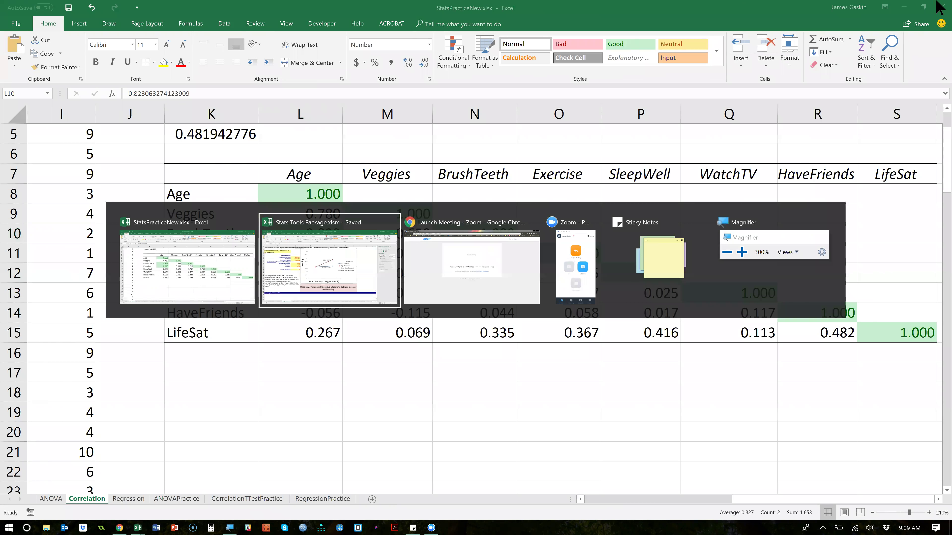
{"action": "key", "text": "alt+shift+Tab"}
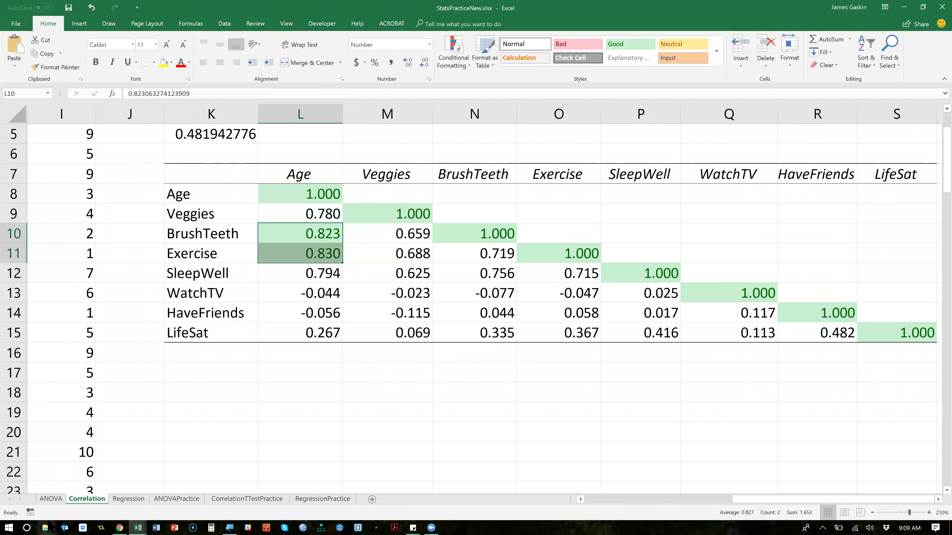
{"action": "right_click", "coordinate": [46, 528]}
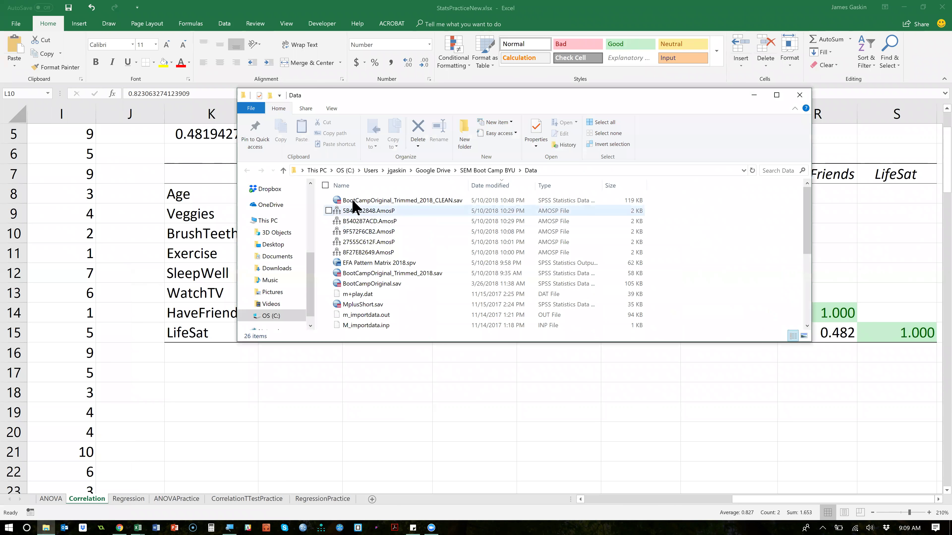
{"action": "left_click", "coordinate": [417, 269]}
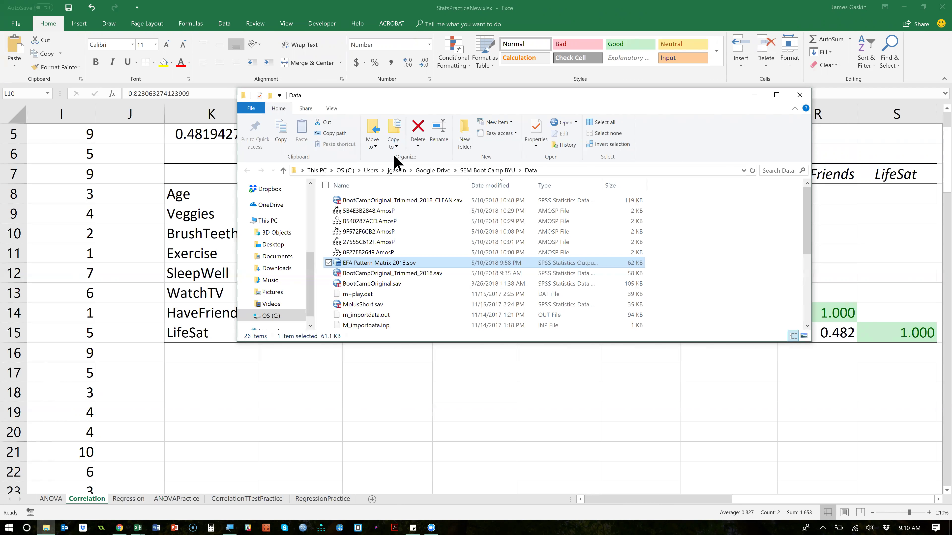
{"action": "double_click", "coordinate": [419, 200]}
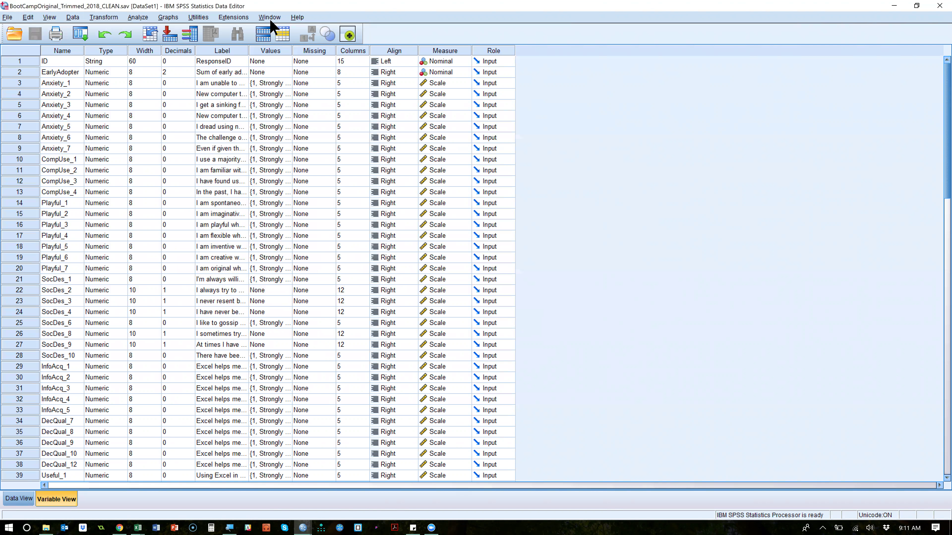
Delete the factor score variables FAC1_1 through FAC8_1 at the end of the variable list.
{"action": "left_click", "coordinate": [138, 17]}
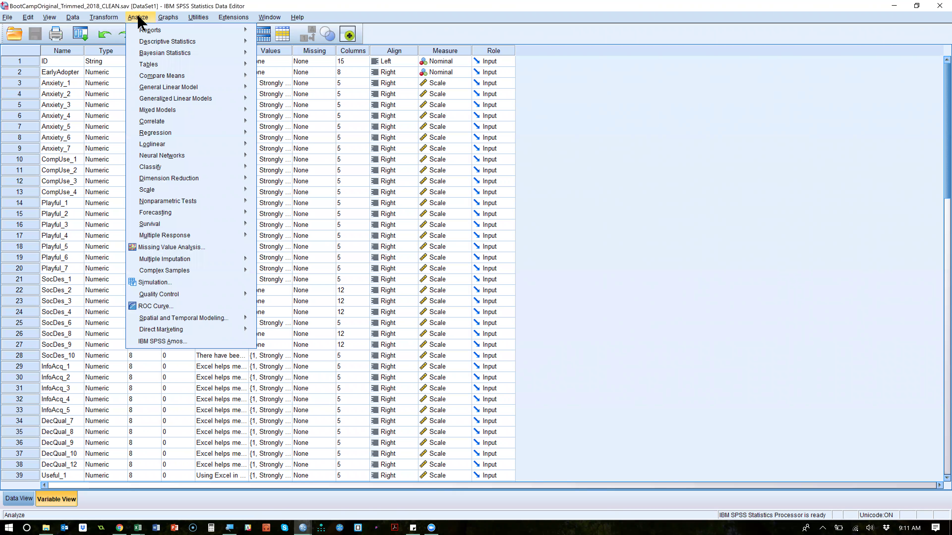
{"action": "left_click", "coordinate": [63, 119]}
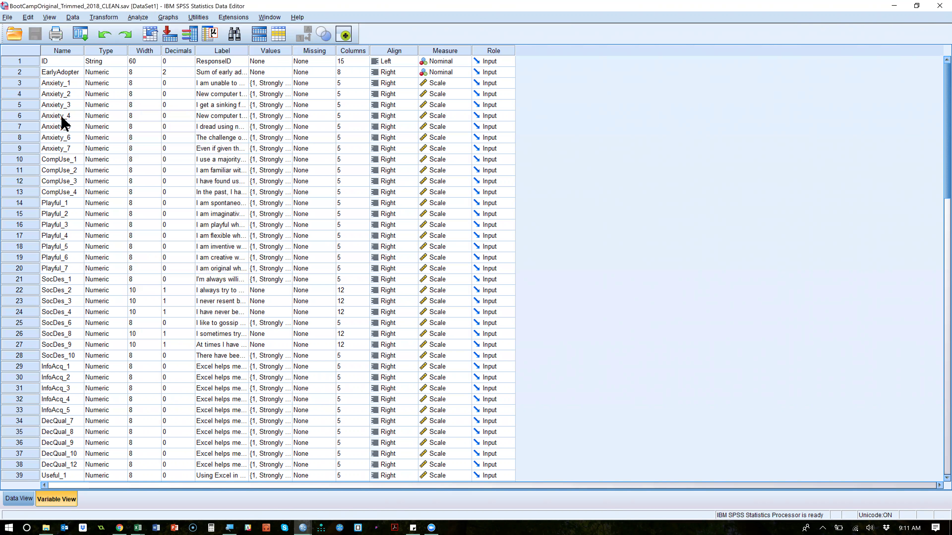
{"action": "key", "text": "ctrl+Down"}
{"action": "scroll", "coordinate": [82, 422], "scroll_direction": "down", "scroll_amount": 1}
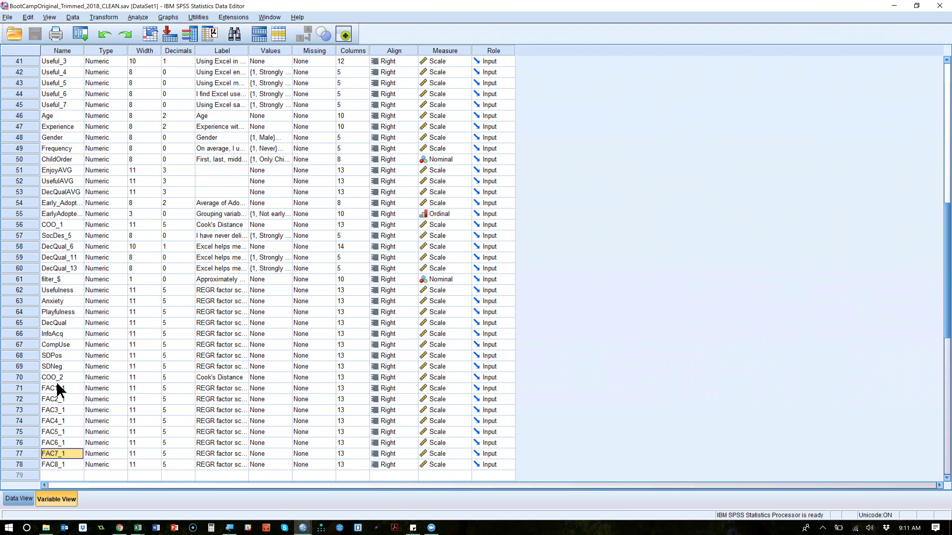
{"action": "left_click_drag", "start_coordinate": [34, 390], "coordinate": [110, 461]}
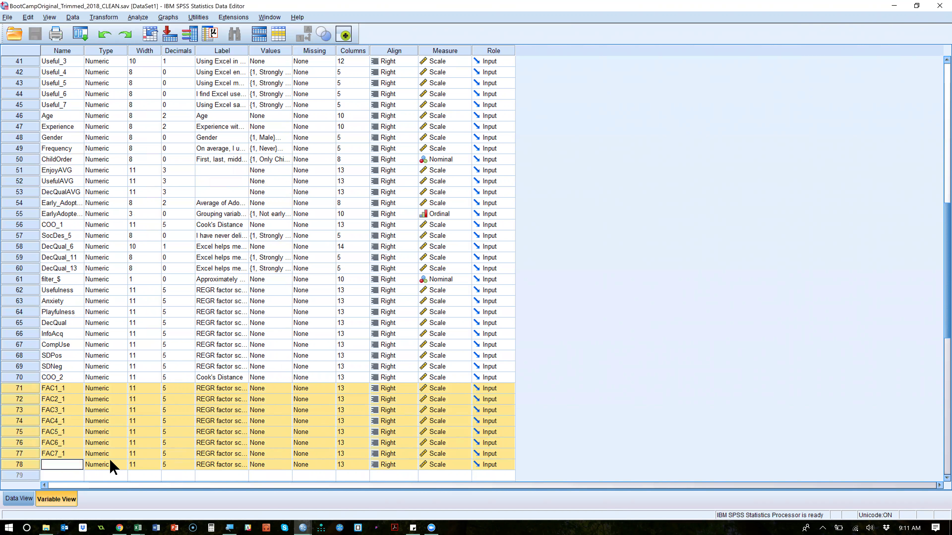
{"action": "right_click", "coordinate": [12, 390]}
{"action": "left_click", "coordinate": [43, 420]}
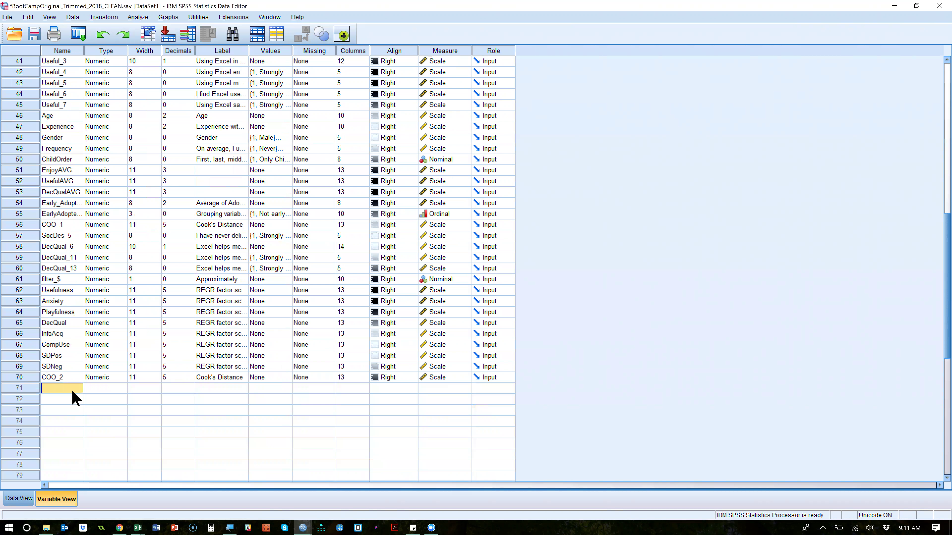
Select the variable names Usefulness through SDNeg and start a Bivariate Correlations analysis.
{"action": "left_click", "coordinate": [60, 367]}
{"action": "left_click_drag", "start_coordinate": [60, 367], "coordinate": [62, 292]}
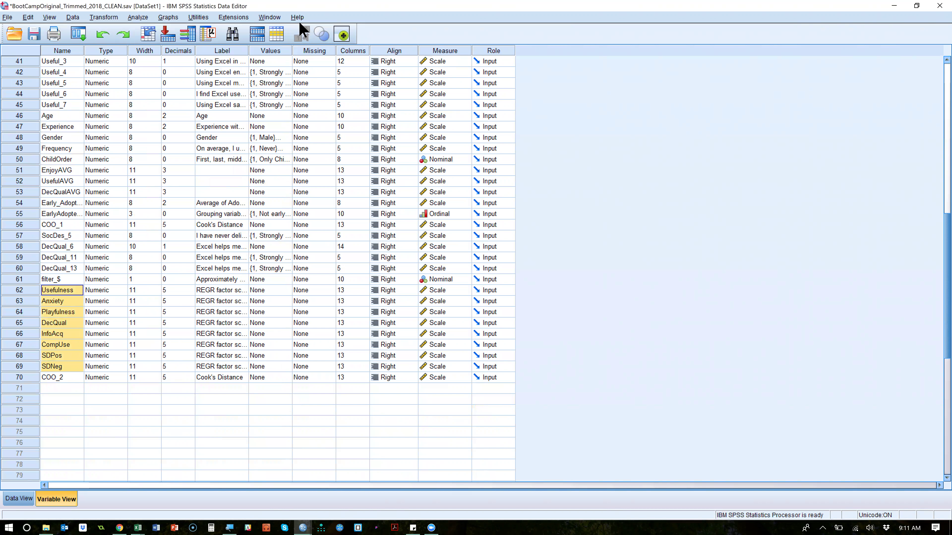
{"action": "left_click", "coordinate": [140, 18]}
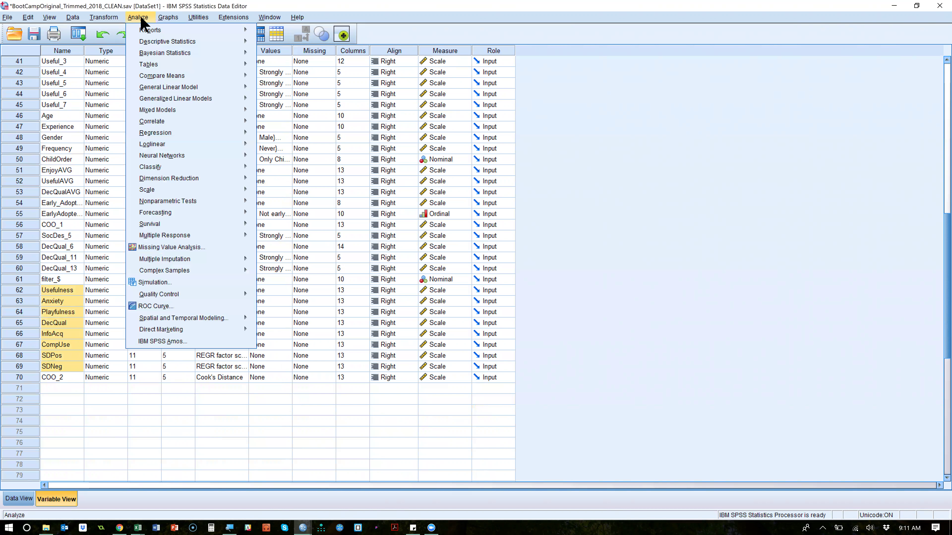
{"action": "mouse_move", "coordinate": [192, 122]}
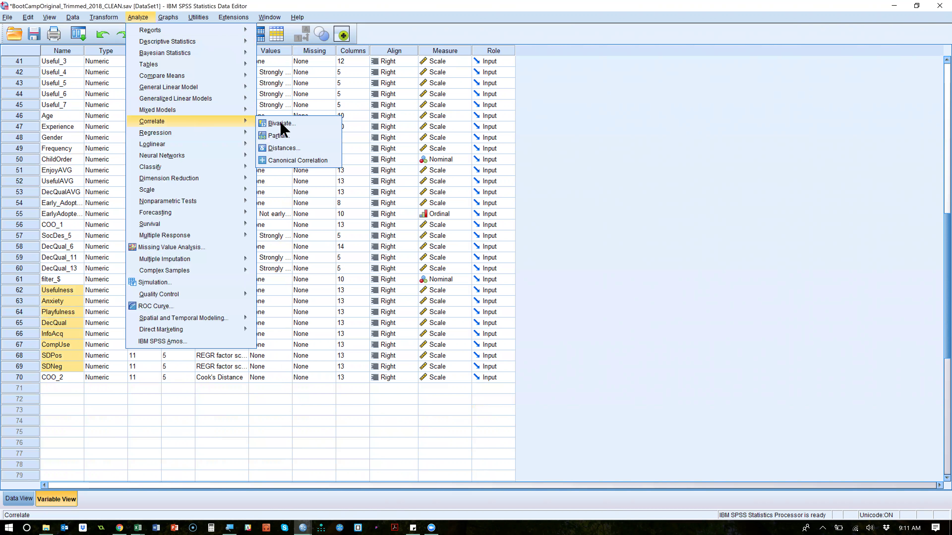
{"action": "left_click", "coordinate": [314, 126]}
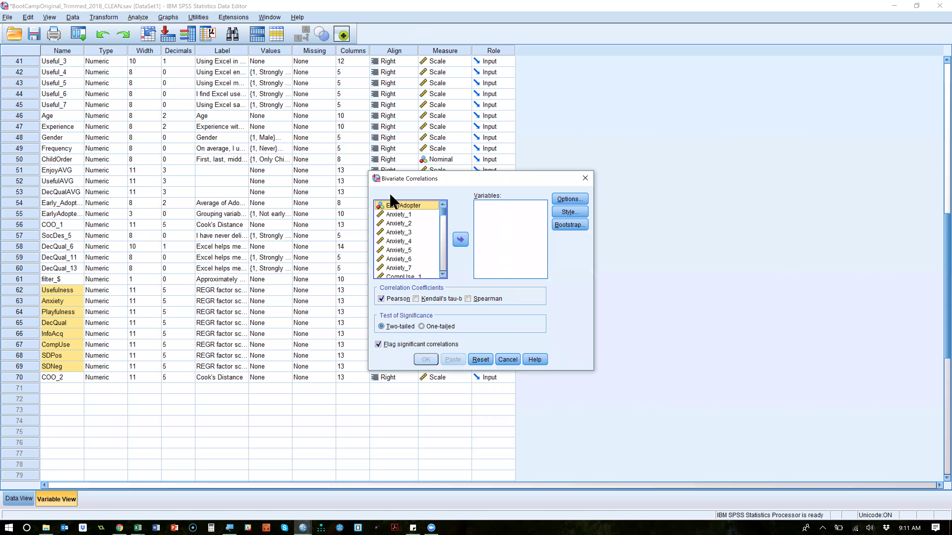
Run two-tailed Pearson correlations on the eight variables from Usefulness through SDNeg, with significant correlations flagged.
{"action": "left_click_drag", "start_coordinate": [446, 217], "coordinate": [442, 276]}
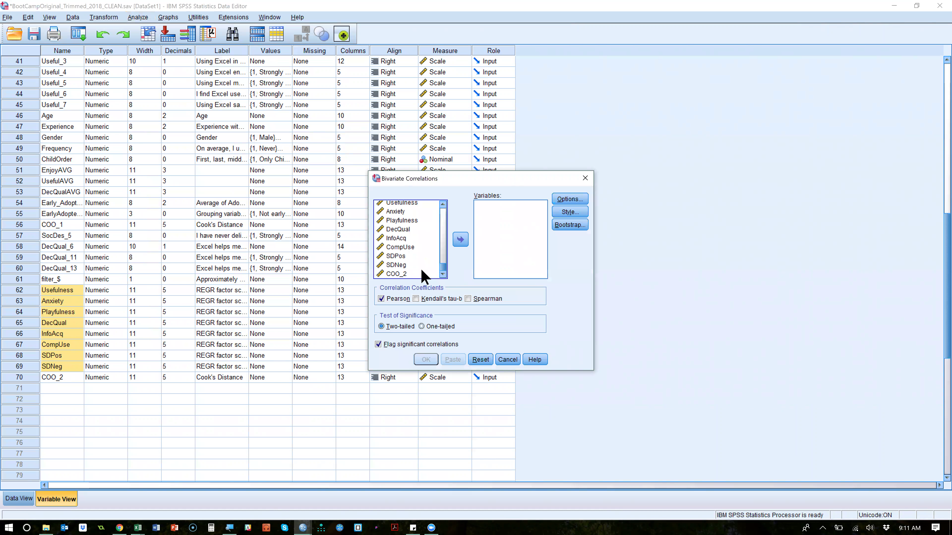
{"action": "left_click", "coordinate": [409, 264]}
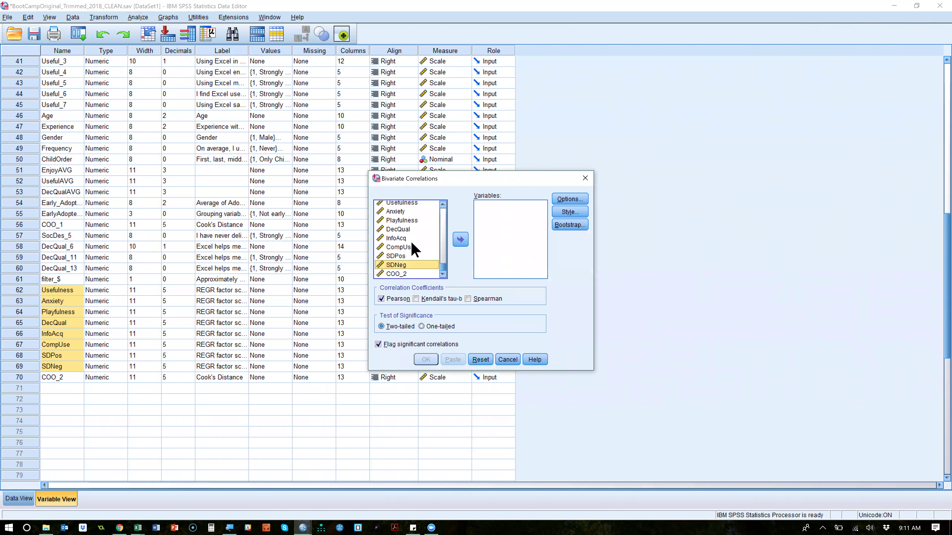
{"action": "left_click", "coordinate": [407, 202], "text": "shift"}
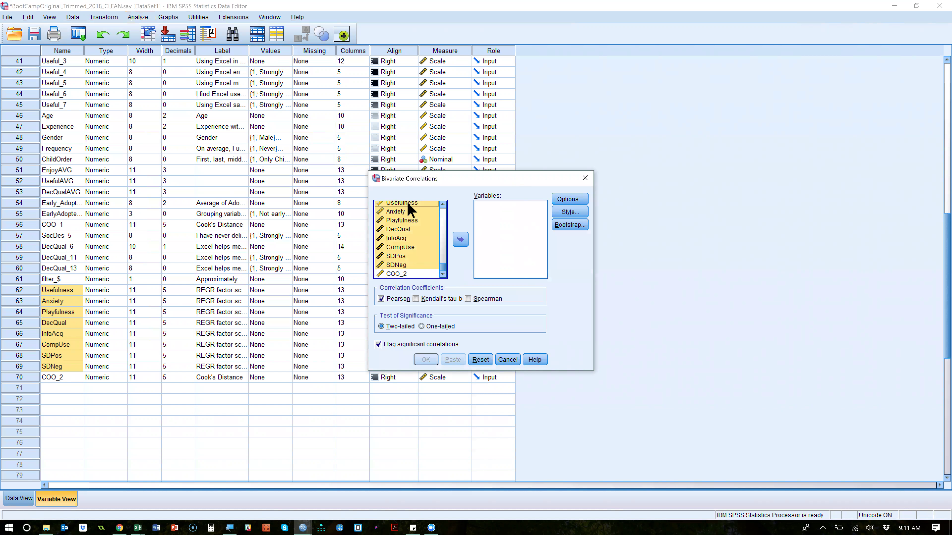
{"action": "scroll", "coordinate": [406, 202], "scroll_direction": "up", "scroll_amount": 1}
{"action": "left_click", "coordinate": [461, 240]}
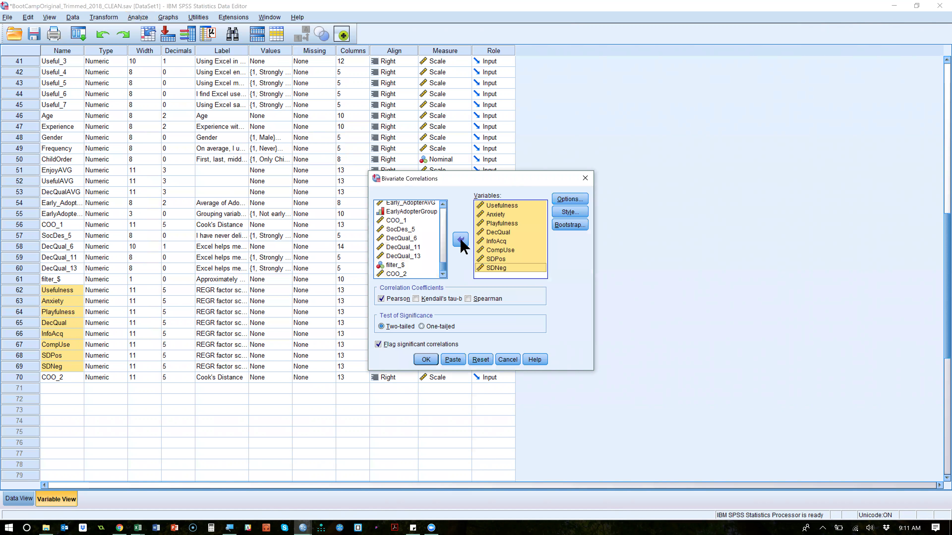
{"action": "left_click", "coordinate": [426, 361]}
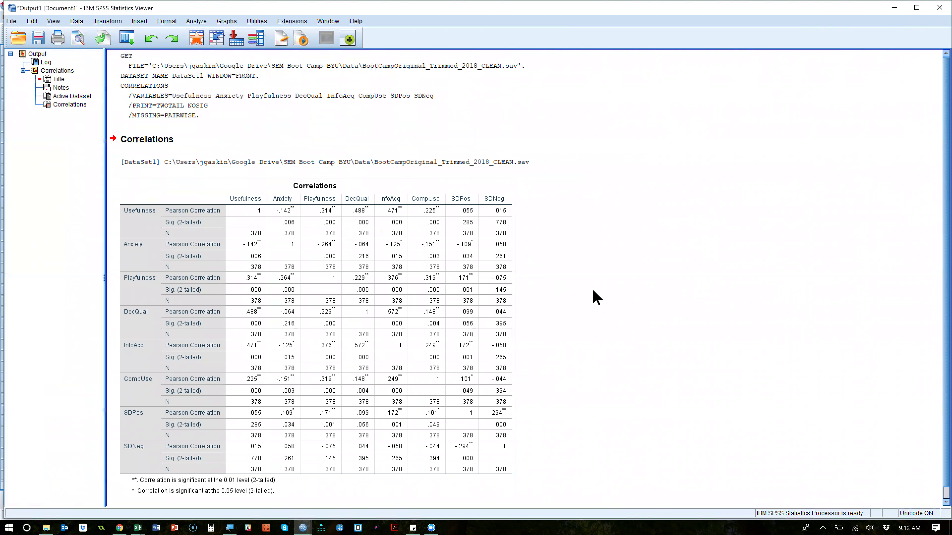
Copy the Correlations table from the SPSS output and paste it into a new blank Word document.
{"action": "right_click", "coordinate": [347, 291]}
{"action": "left_click", "coordinate": [375, 312]}
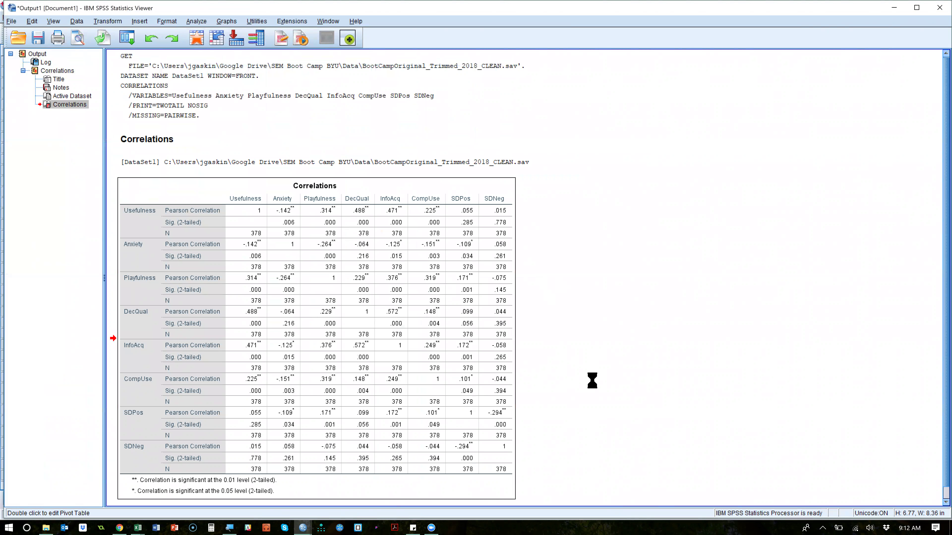
{"action": "key", "text": "alt+Tab"}
{"action": "key", "text": "alt+shift+Tab"}
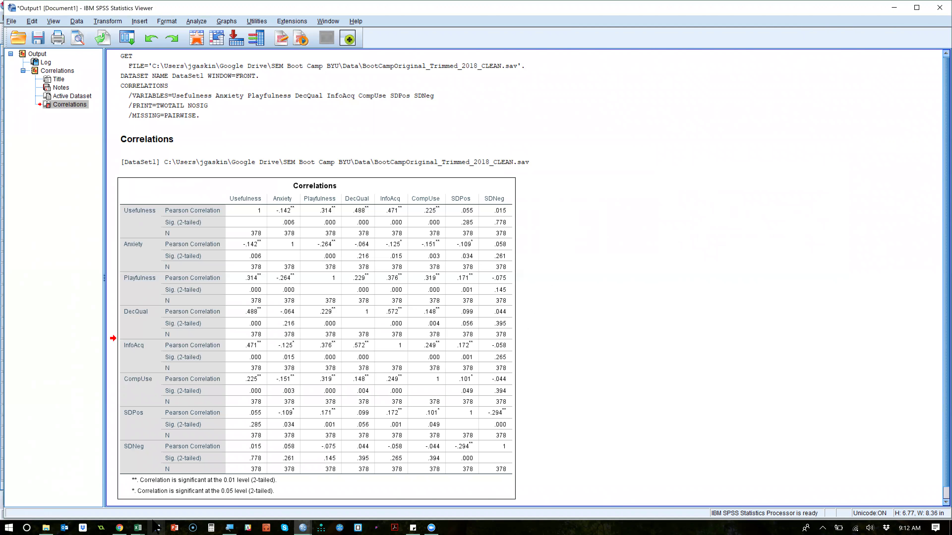
{"action": "left_click", "coordinate": [154, 524]}
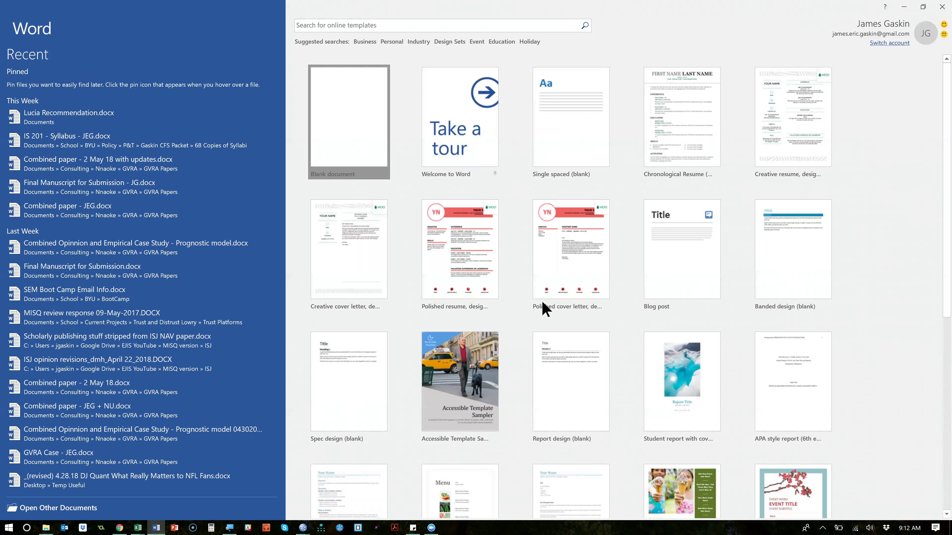
{"action": "key", "text": "Return"}
{"action": "key", "text": "ctrl+v"}
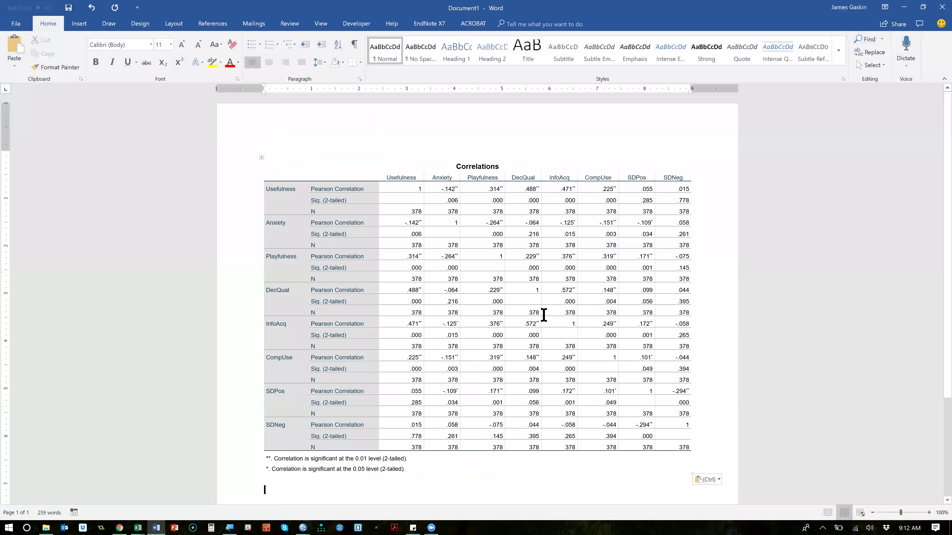
Examine the coefficients and significance notes in the pasted table at 150% zoom, and return to the SPSS Data Editor.
{"action": "scroll", "coordinate": [530, 315], "scroll_direction": "up", "scroll_amount": 3, "text": "ctrl"}
{"action": "scroll", "coordinate": [529, 312], "scroll_direction": "up", "scroll_amount": 2, "text": "ctrl"}
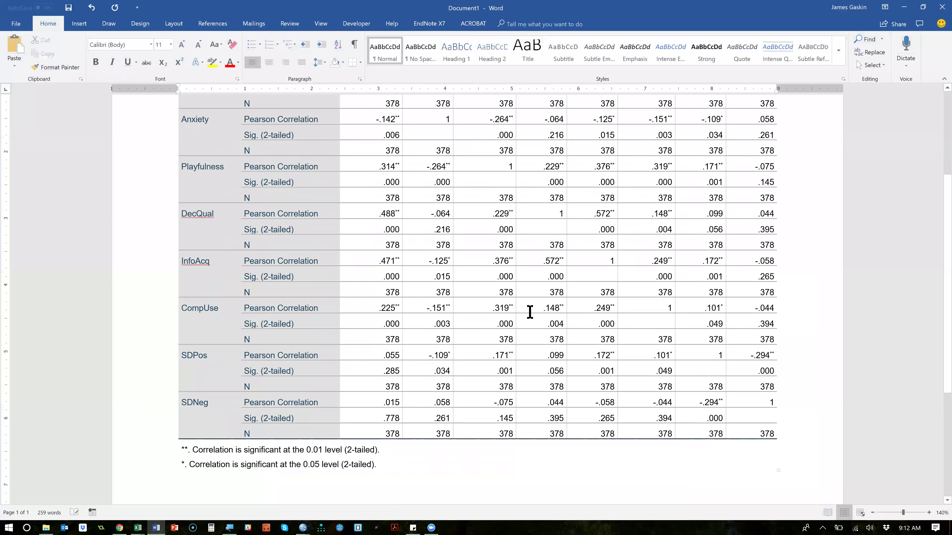
{"action": "scroll", "coordinate": [525, 311], "scroll_direction": "up", "scroll_amount": 3}
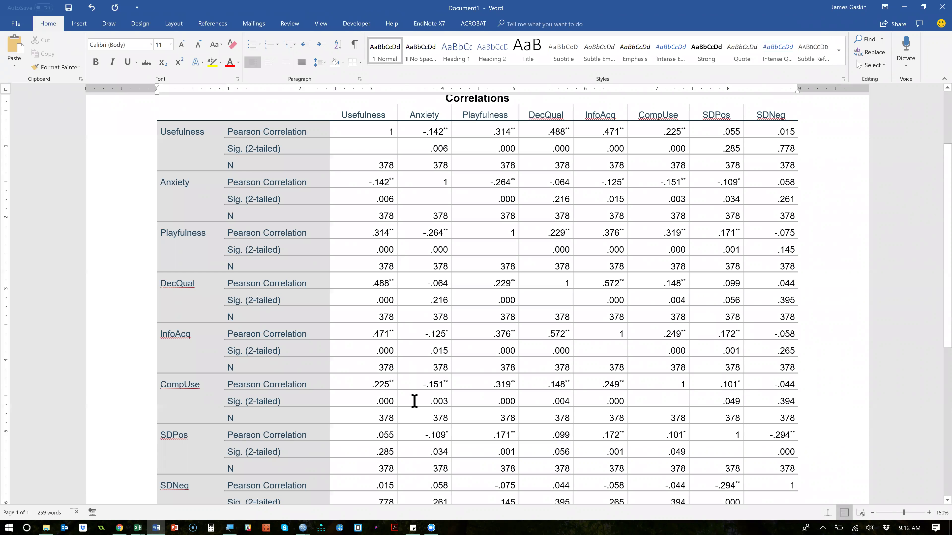
{"action": "scroll", "coordinate": [504, 416], "scroll_direction": "down", "scroll_amount": 3}
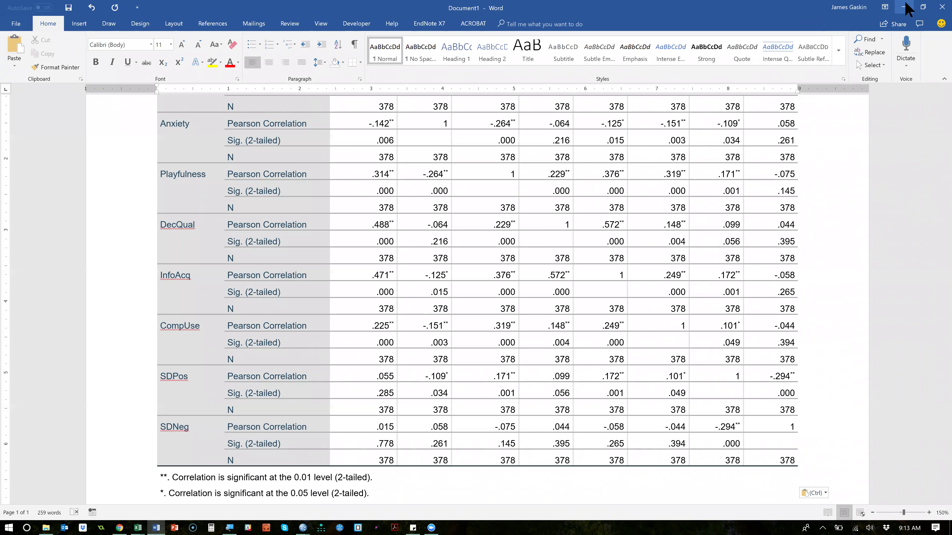
{"action": "key", "text": "alt+Tab"}
{"action": "key", "text": "Tab"}
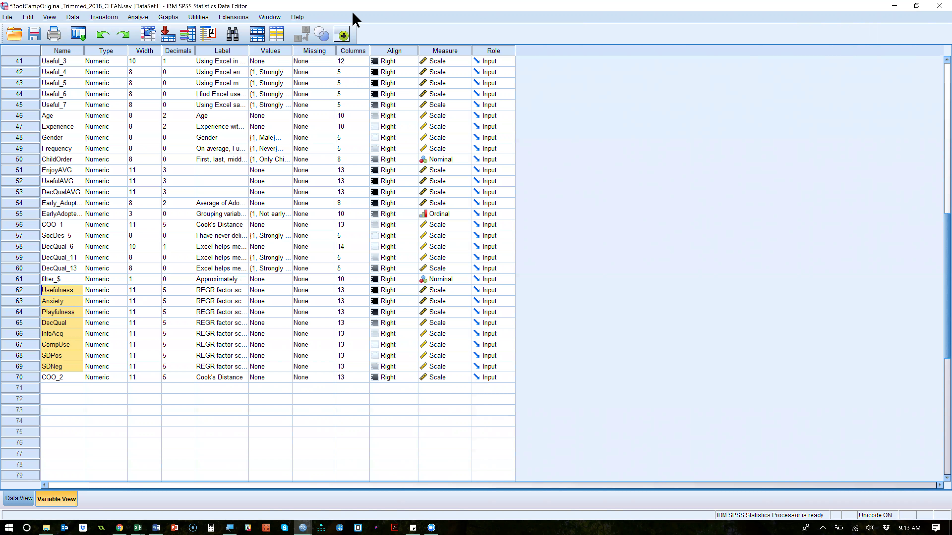
Start a Factor Analysis and add the items Anxiety_1 through Useful_7 as its variables.
{"action": "left_click", "coordinate": [144, 21]}
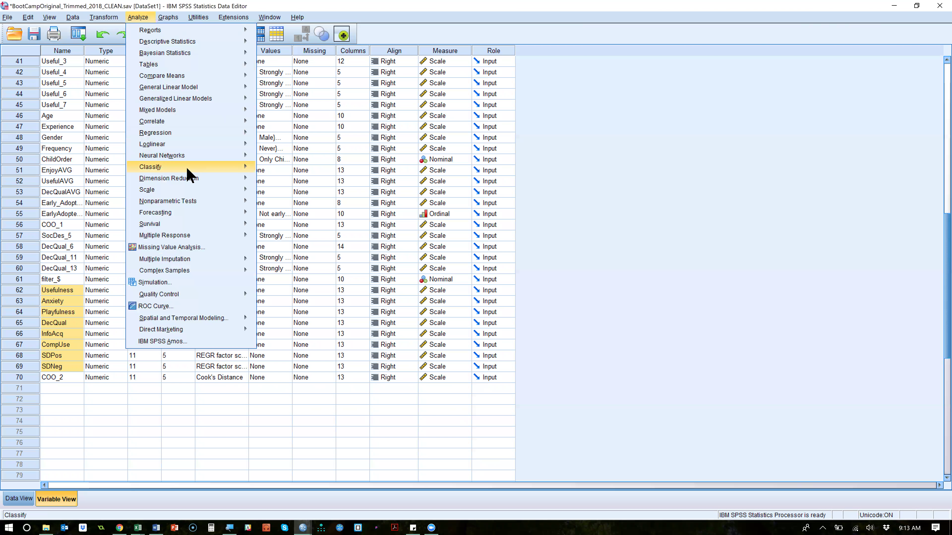
{"action": "mouse_move", "coordinate": [187, 179]}
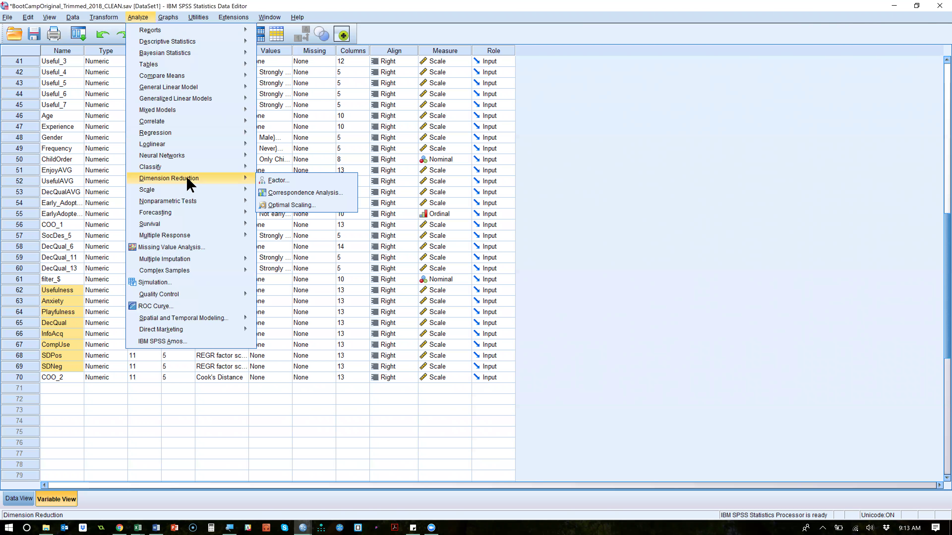
{"action": "left_click", "coordinate": [292, 179]}
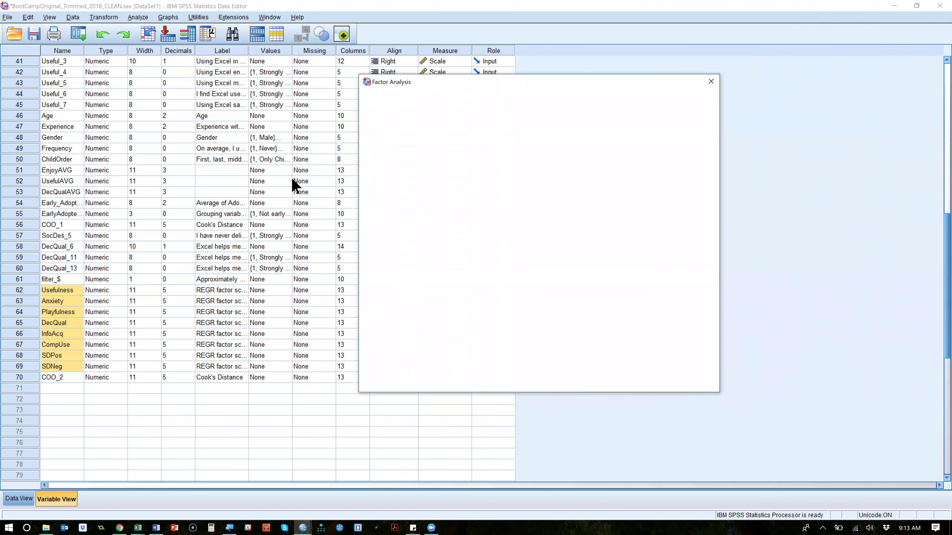
{"action": "left_click", "coordinate": [414, 127]}
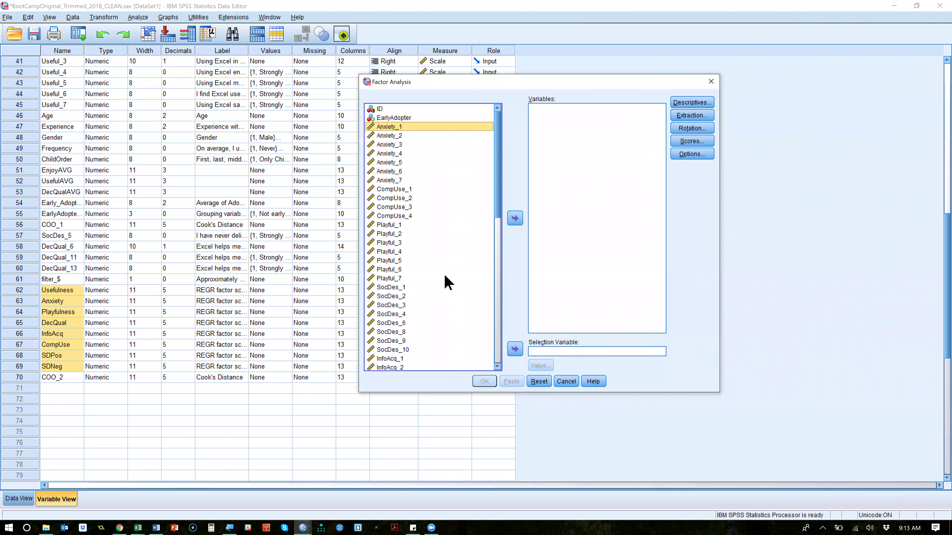
{"action": "scroll", "coordinate": [444, 279], "scroll_direction": "down", "scroll_amount": 8}
{"action": "left_click", "coordinate": [412, 288], "text": "shift"}
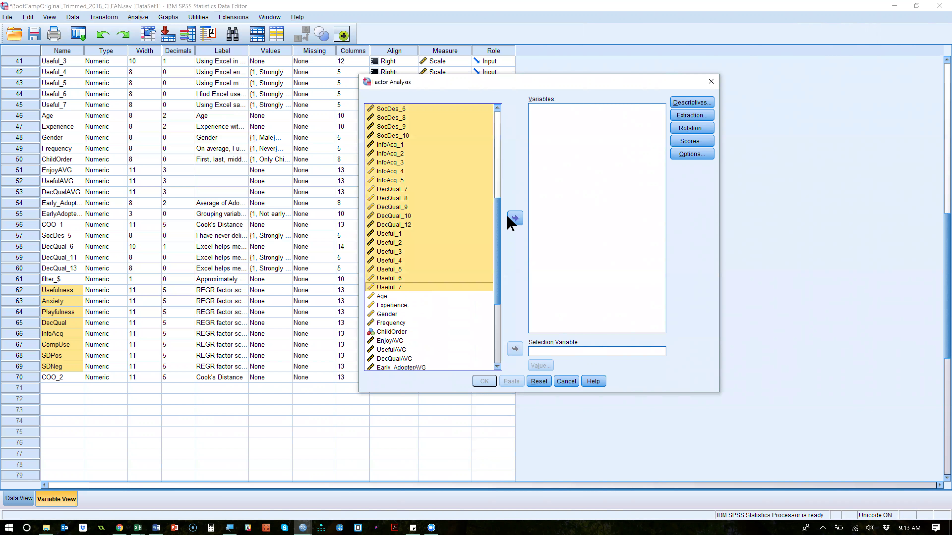
{"action": "left_click", "coordinate": [515, 218]}
Review the factor analysis descriptives and the available extraction methods, keeping principal components with eigenvalues greater than 1.
{"action": "left_click", "coordinate": [686, 103]}
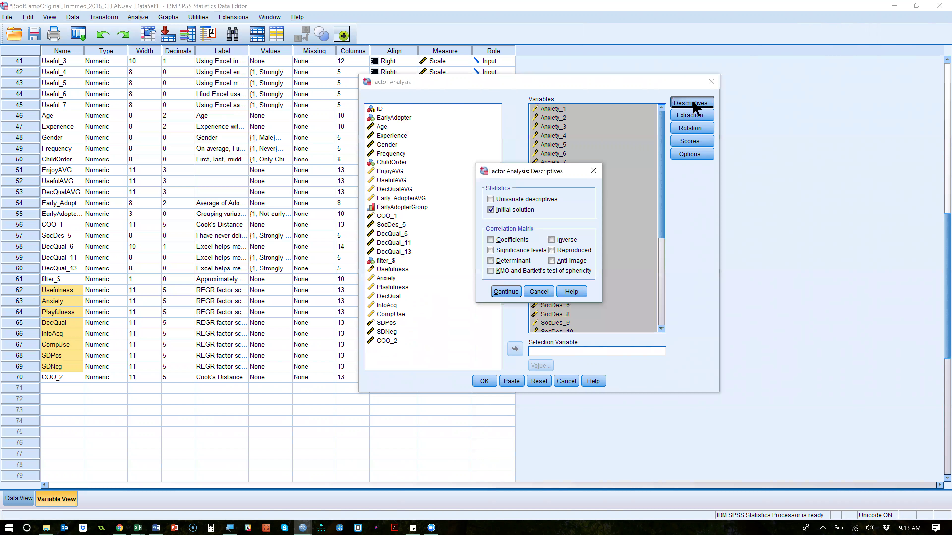
{"action": "left_click", "coordinate": [467, 316]}
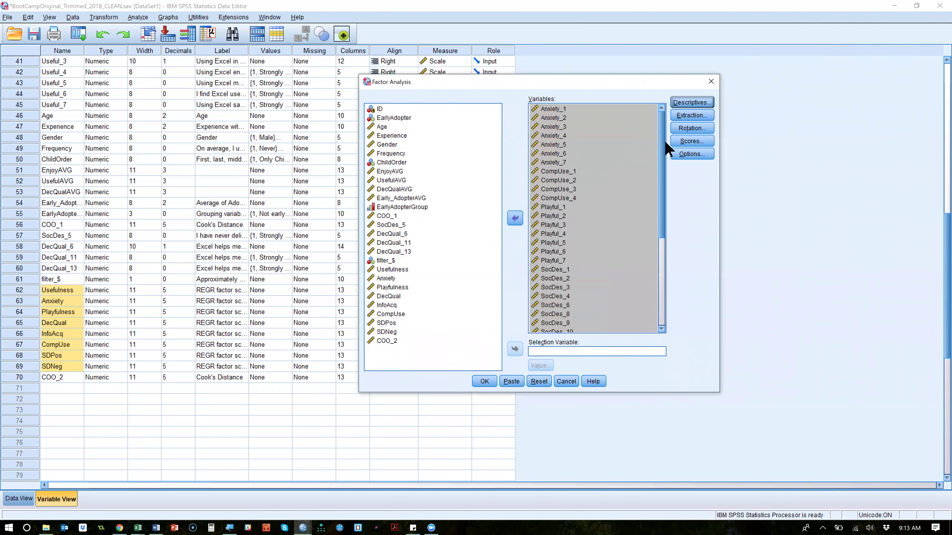
{"action": "left_click", "coordinate": [691, 119]}
{"action": "left_click", "coordinate": [473, 191]}
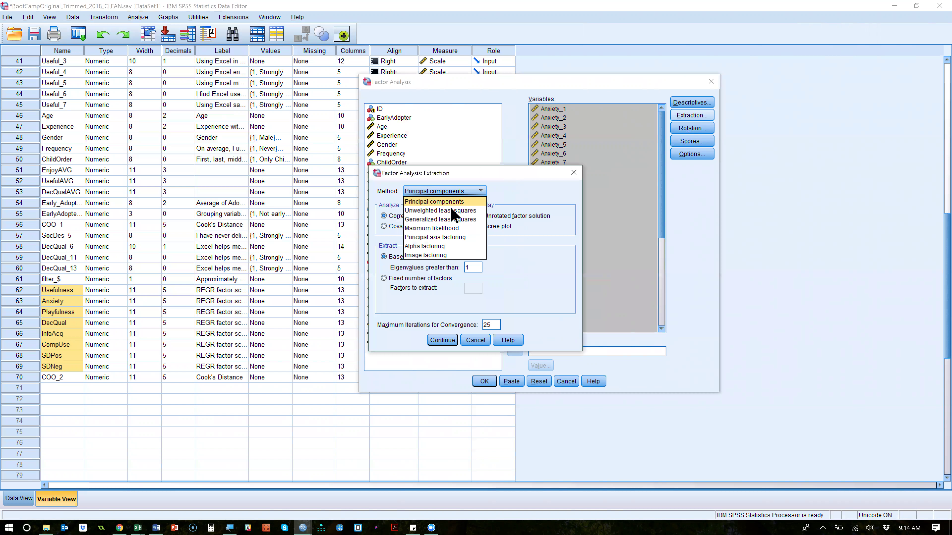
{"action": "left_click", "coordinate": [537, 190]}
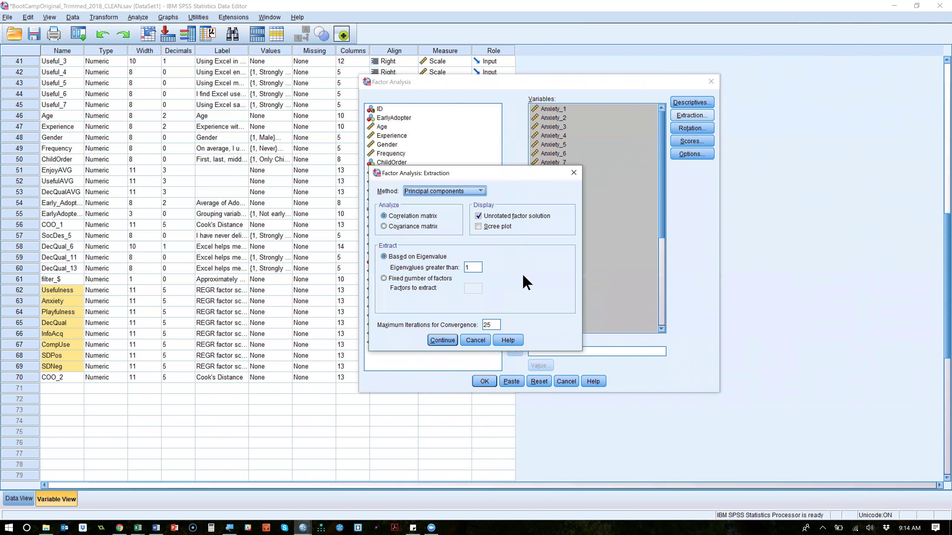
{"action": "left_click", "coordinate": [573, 173]}
Set the factor rotation method to Promax.
{"action": "left_click", "coordinate": [684, 128]}
{"action": "left_click", "coordinate": [483, 243]}
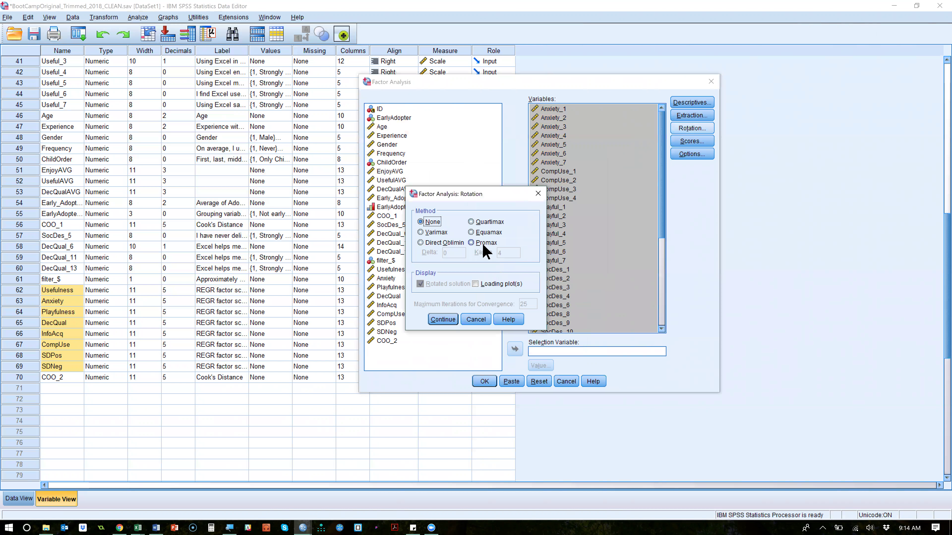
{"action": "left_click", "coordinate": [449, 323]}
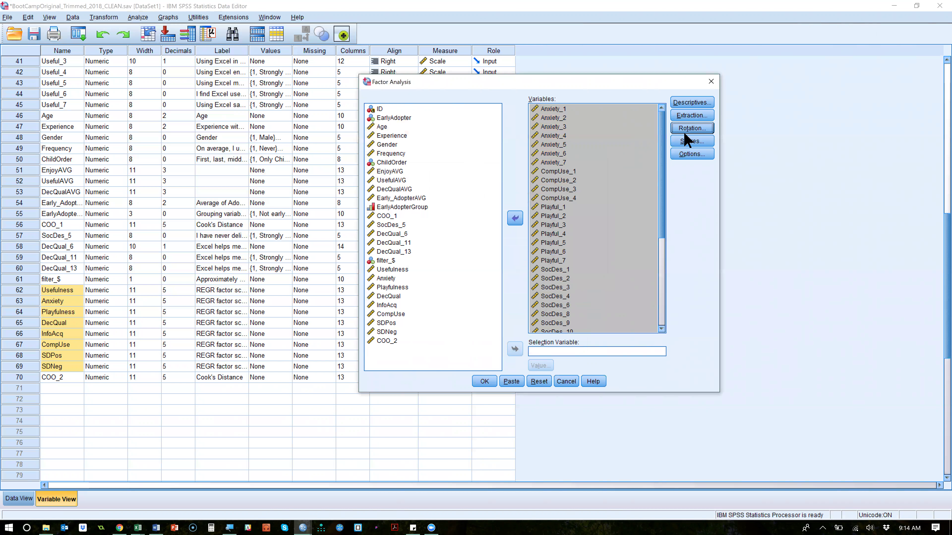
Review the option to save regression factor scores as variables, leave it off, and run the factor analysis.
{"action": "left_click", "coordinate": [707, 143]}
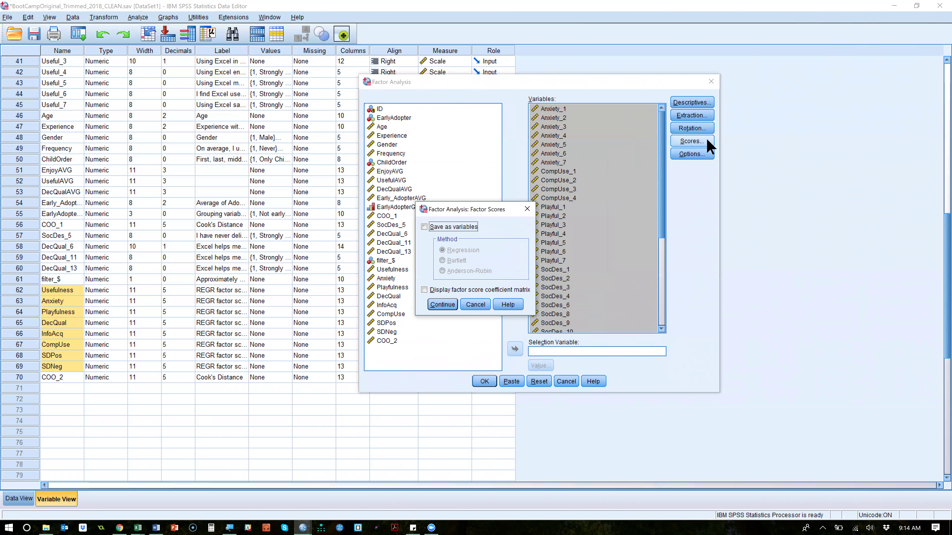
{"action": "left_click", "coordinate": [441, 236]}
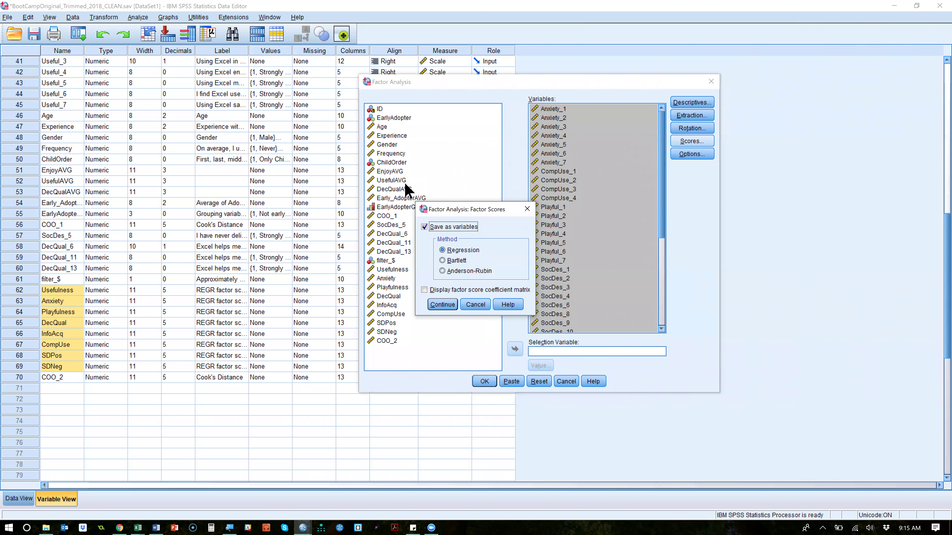
{"action": "left_click", "coordinate": [426, 228]}
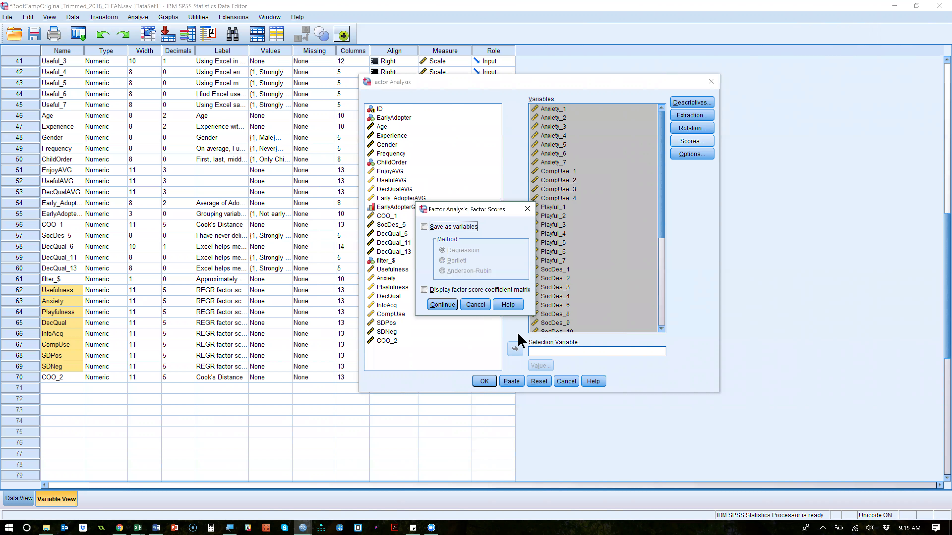
{"action": "left_click", "coordinate": [445, 307]}
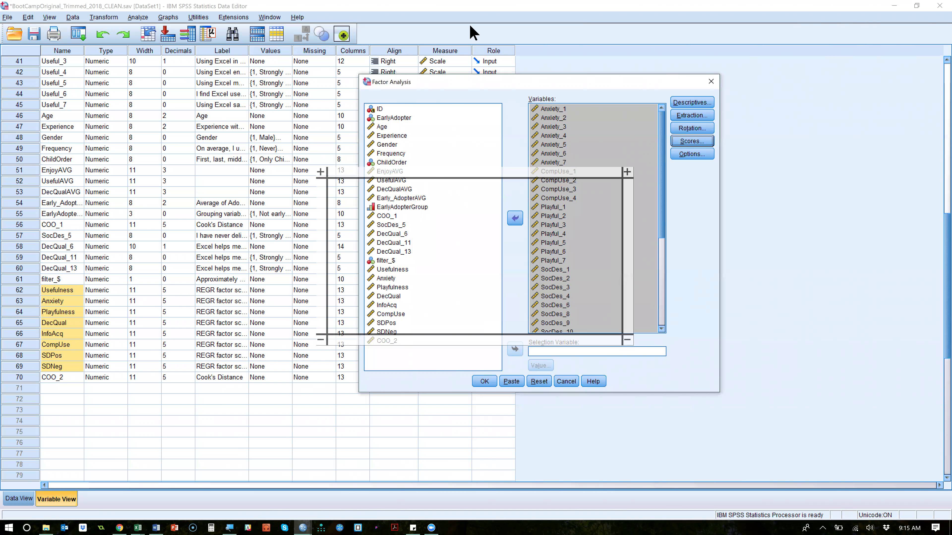
{"action": "left_click", "coordinate": [487, 382]}
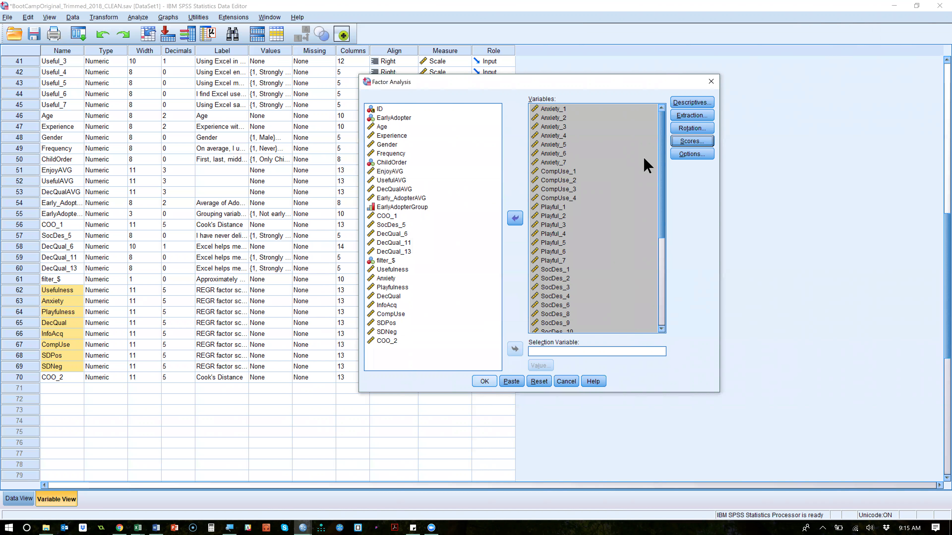
Examine the Component Correlation, Structure and Pattern Matrix tables, and compare them with the earlier Correlations table.
{"action": "left_click", "coordinate": [80, 189]}
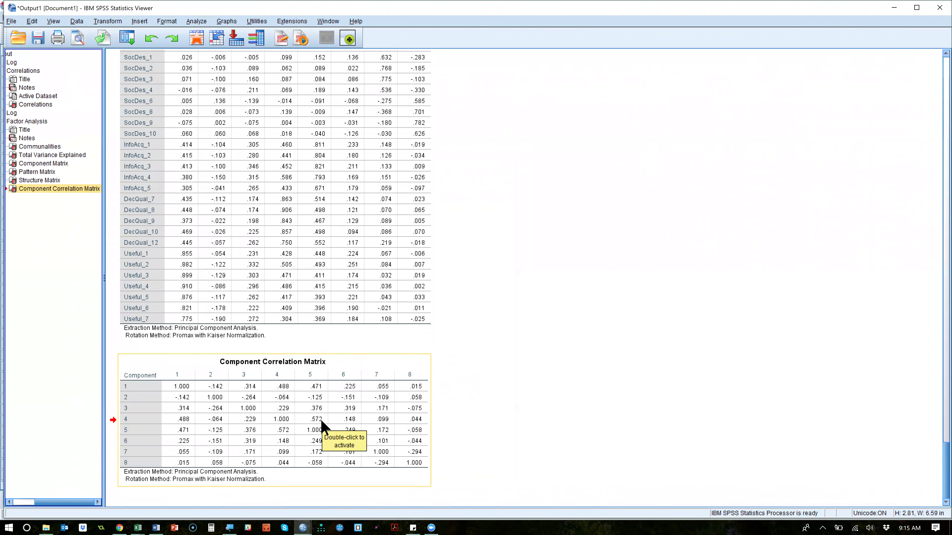
{"action": "left_click", "coordinate": [478, 439]}
{"action": "left_click", "coordinate": [355, 303]}
{"action": "scroll", "coordinate": [355, 303], "scroll_direction": "up", "scroll_amount": 3}
{"action": "scroll", "coordinate": [355, 305], "scroll_direction": "up", "scroll_amount": 4}
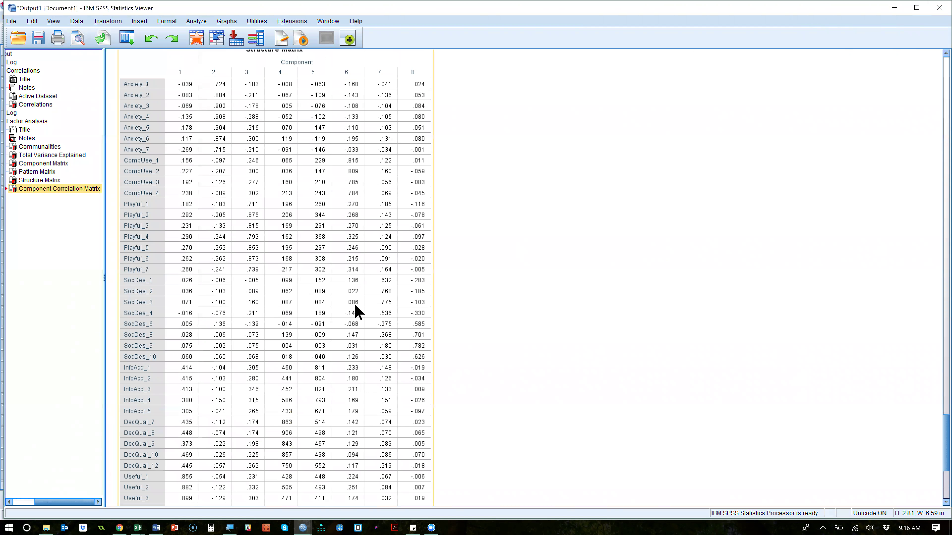
{"action": "scroll", "coordinate": [355, 311], "scroll_direction": "up", "scroll_amount": 1}
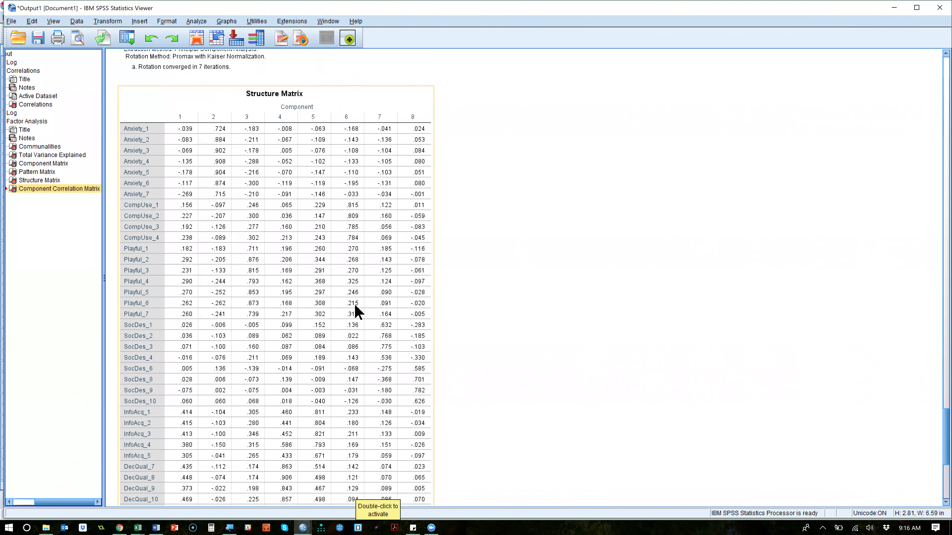
{"action": "scroll", "coordinate": [355, 306], "scroll_direction": "up", "scroll_amount": 11}
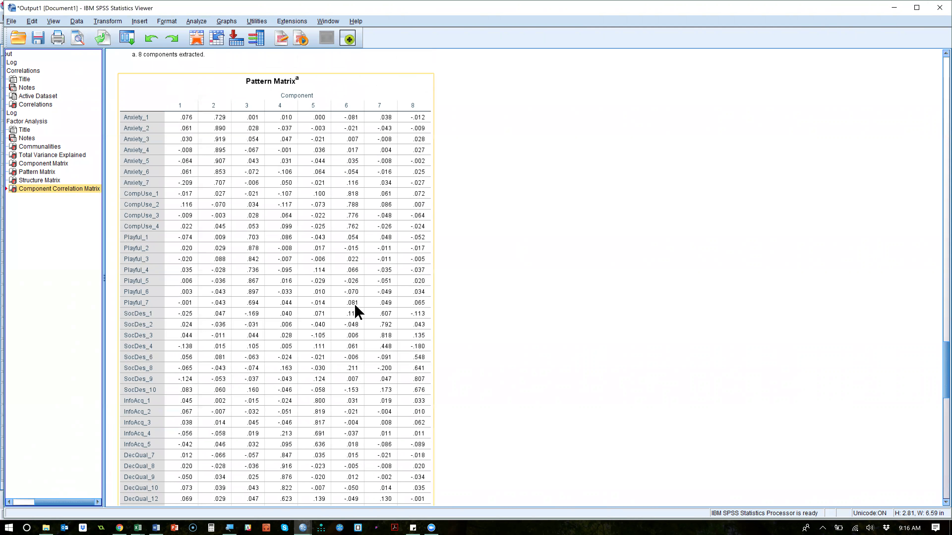
{"action": "left_click", "coordinate": [36, 104]}
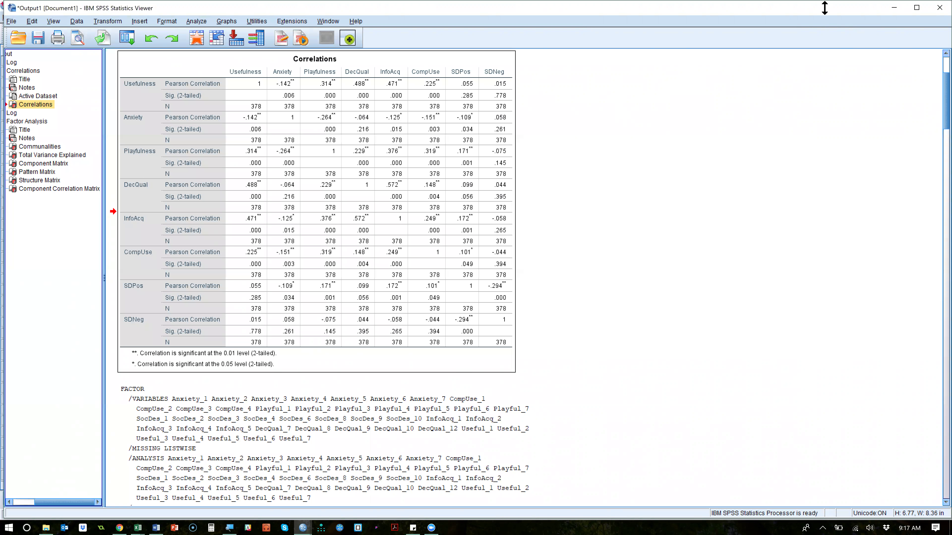
Open the CFA.pptx presentation in PowerPoint and show slide 2 on what confirmatory factor analysis is good for.
{"action": "key", "text": "alt+Tab"}
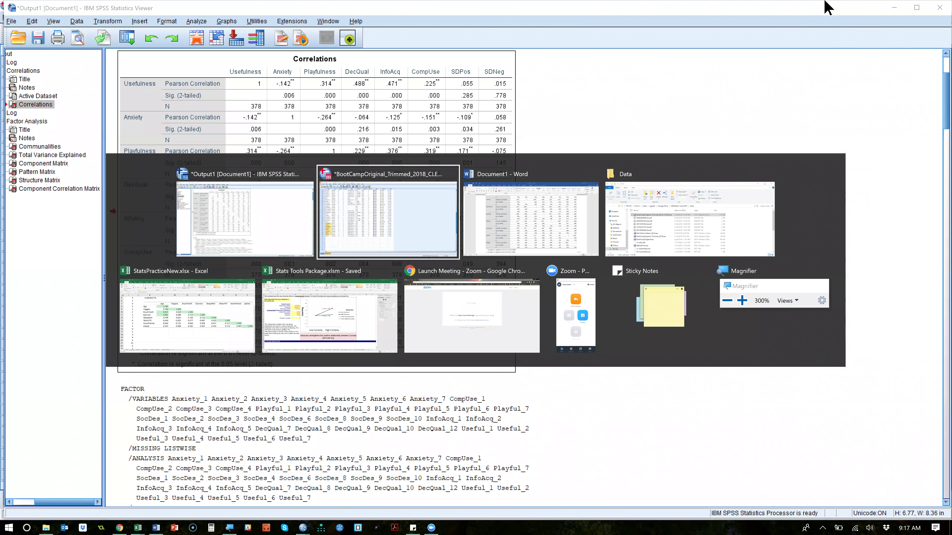
{"action": "key", "text": "Escape"}
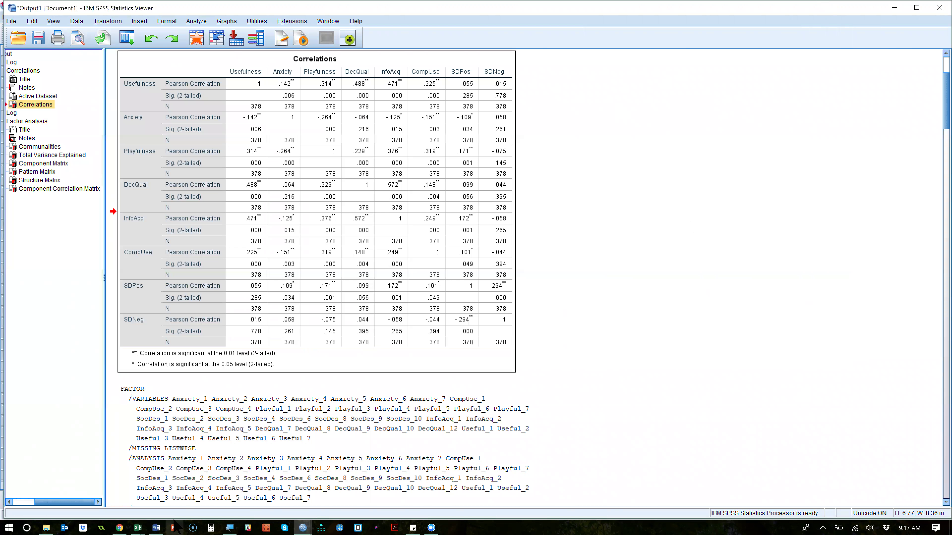
{"action": "right_click", "coordinate": [173, 528]}
{"action": "left_click", "coordinate": [150, 362]}
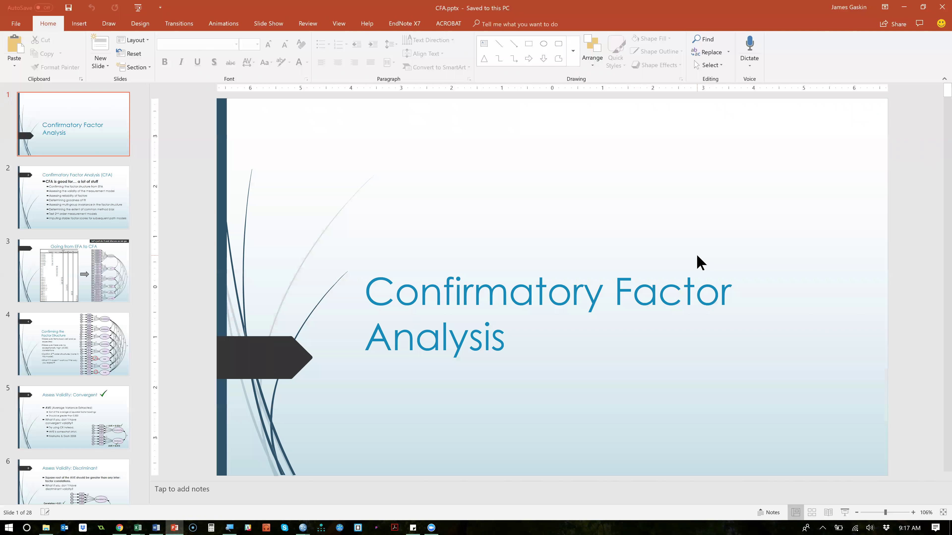
{"action": "left_click", "coordinate": [129, 195]}
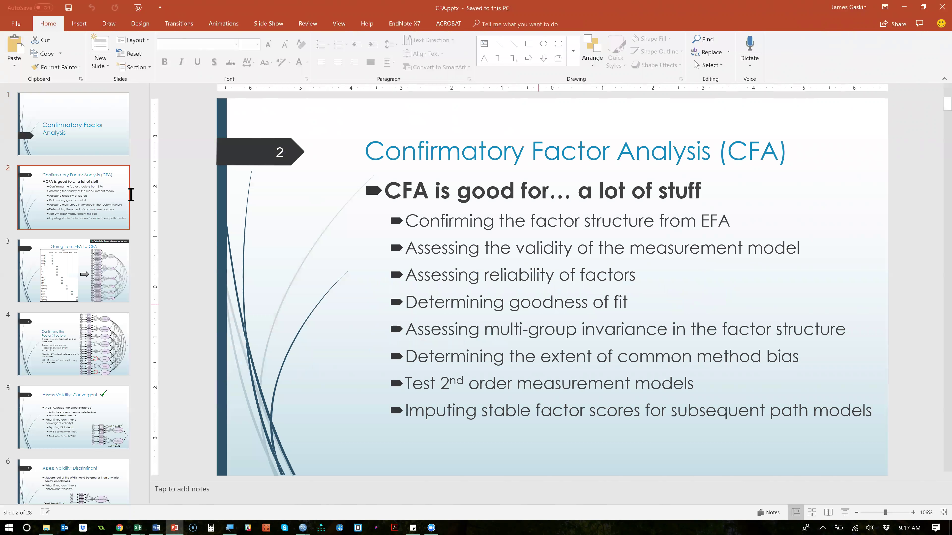
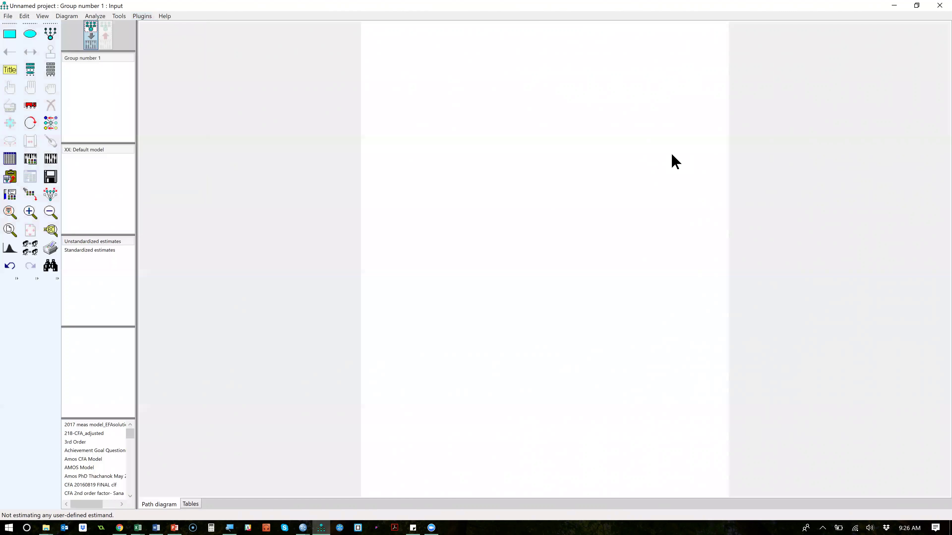
Switch to File Explorer and copy PatternMatrixBuilderAMOSv24.dll from the Version 24 or higher folder.
{"action": "key", "text": "alt"}
{"action": "key", "text": "alt+Tab"}
{"action": "key", "text": "alt+Tab"}
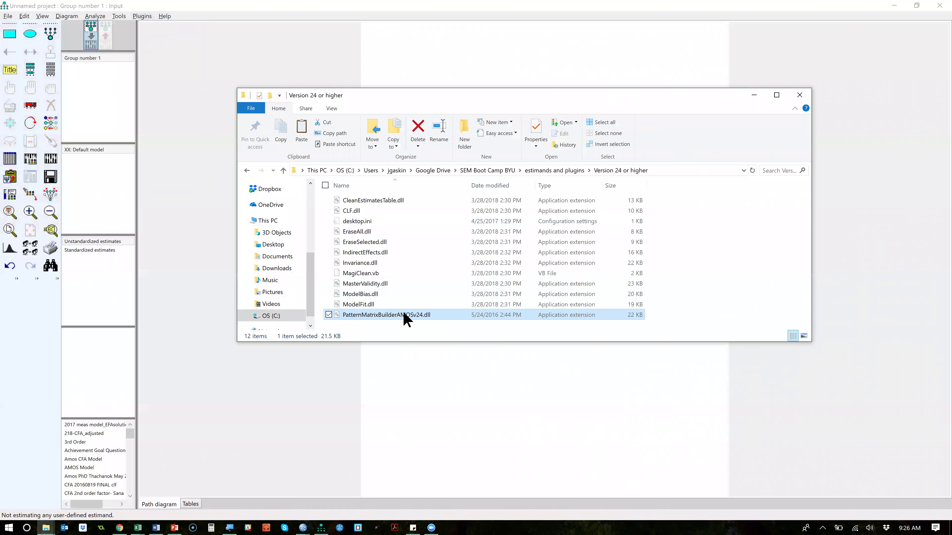
{"action": "right_click", "coordinate": [404, 315]}
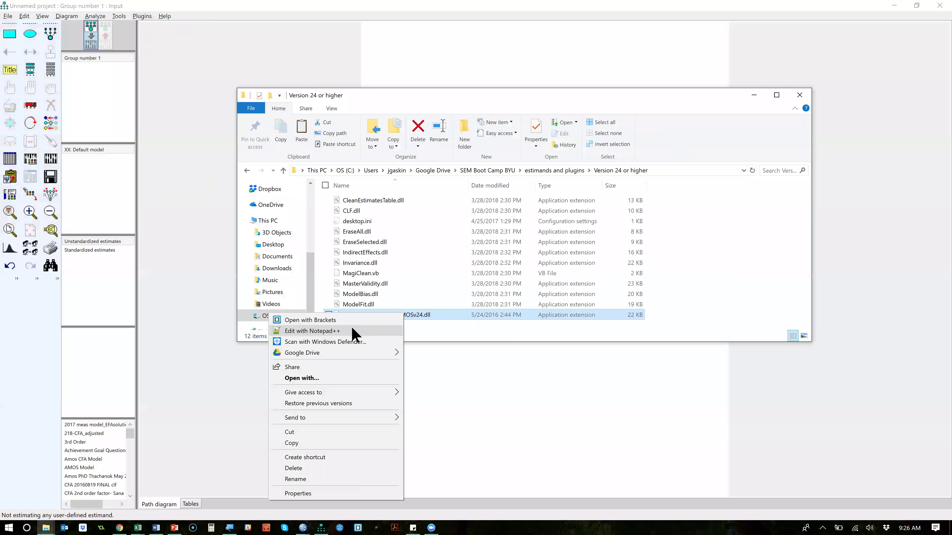
{"action": "left_click", "coordinate": [336, 441]}
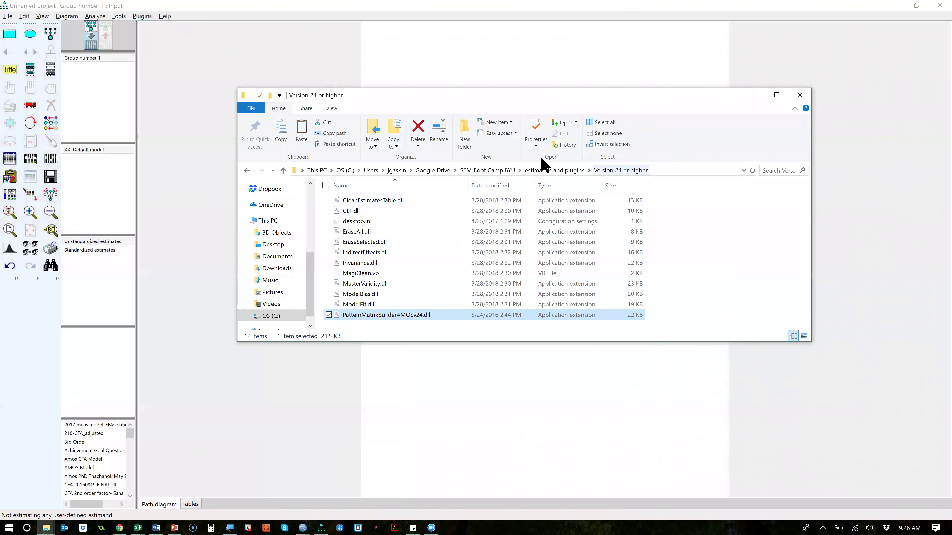
View the Amos 25 Plugins folder in the other File Explorer window, and go to the root of the C: drive.
{"action": "key", "text": "alt+Tab"}
{"action": "key", "text": "Tab"}
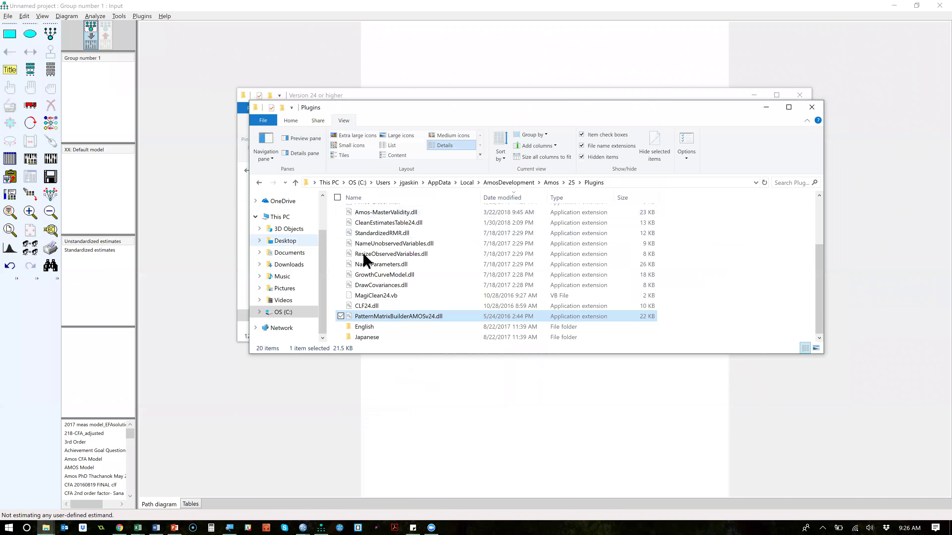
{"action": "left_click", "coordinate": [287, 313]}
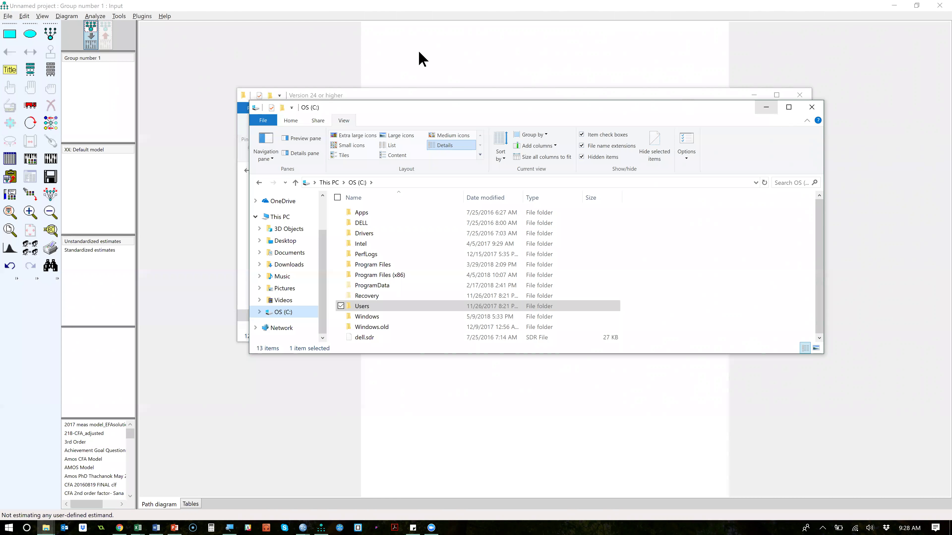
Open StatWiki's Plugins troubleshooting section in a new Chrome tab and highlight the Troubleshooting heading.
{"action": "left_click", "coordinate": [119, 526]}
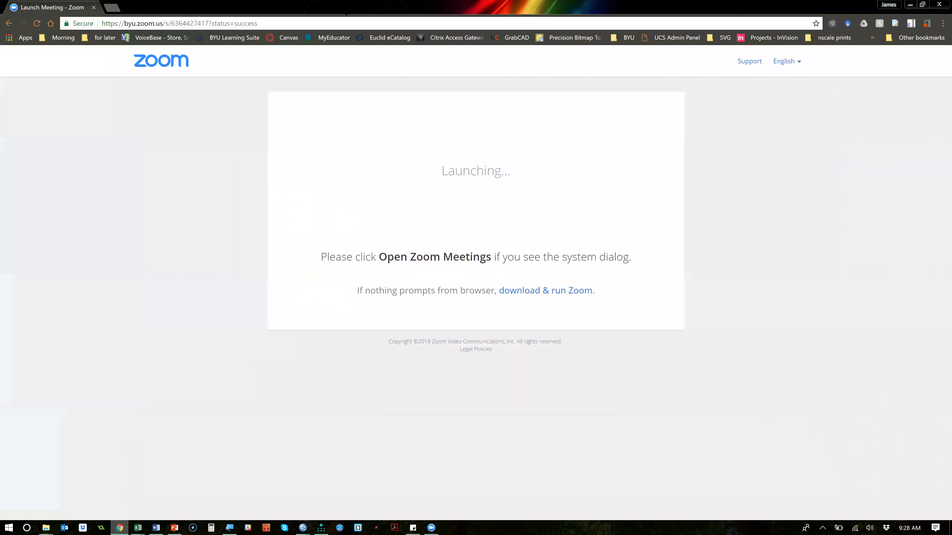
{"action": "left_click", "coordinate": [112, 11]}
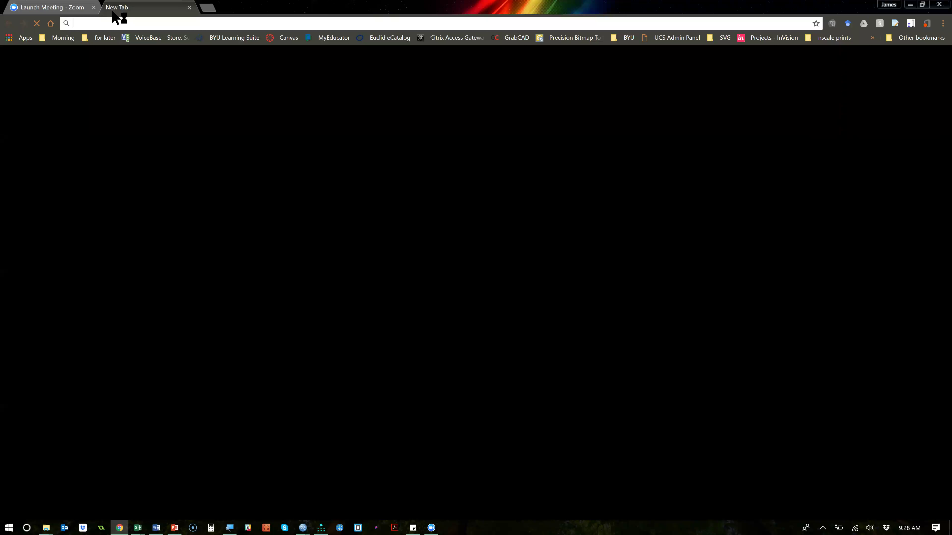
{"action": "type", "text": "troub"}
{"action": "key", "text": "Down"}
{"action": "key", "text": "Return"}
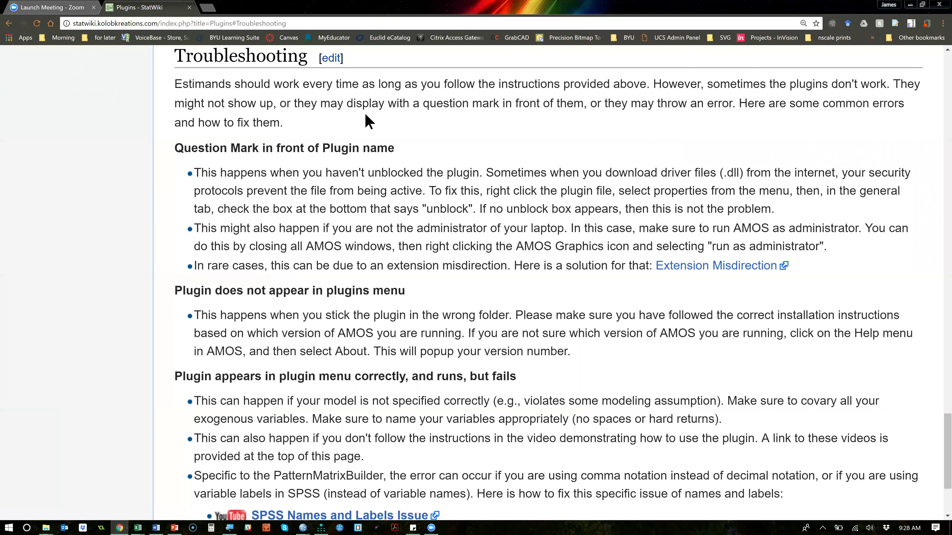
{"action": "left_click_drag", "start_coordinate": [307, 56], "coordinate": [166, 60]}
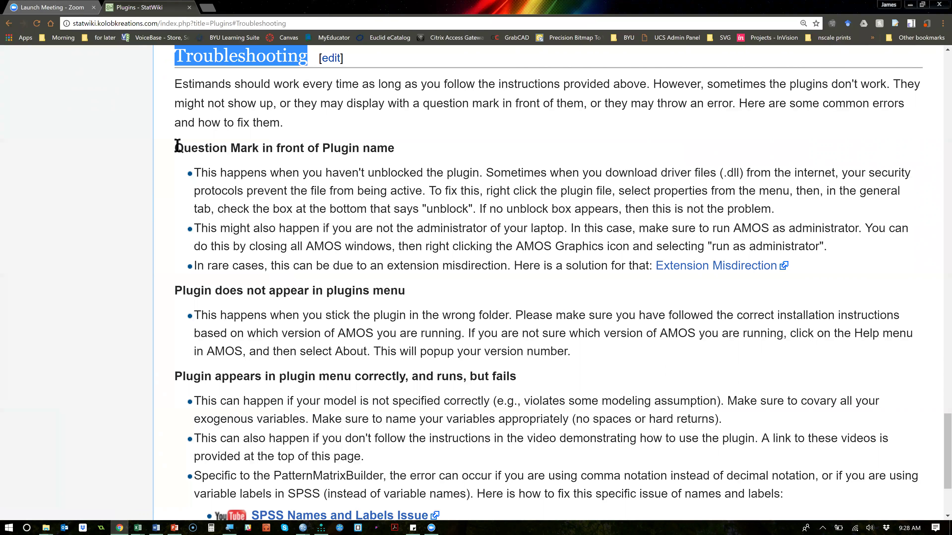
Jump to Troubleshooting from the StatWiki Plugins contents, highlight its three plugin problem headings in turn, and minimize the browser.
{"action": "scroll", "coordinate": [178, 145], "scroll_direction": "up", "scroll_amount": 20}
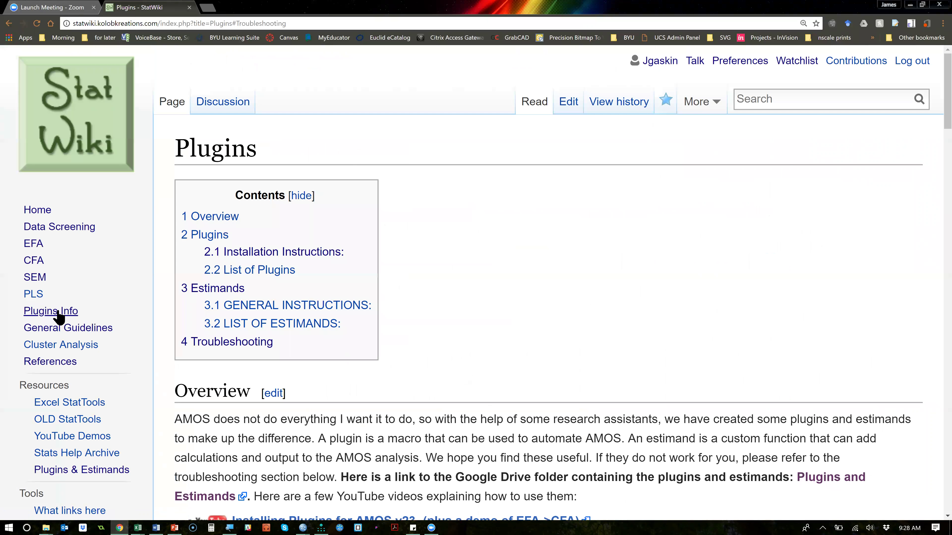
{"action": "left_click", "coordinate": [247, 341]}
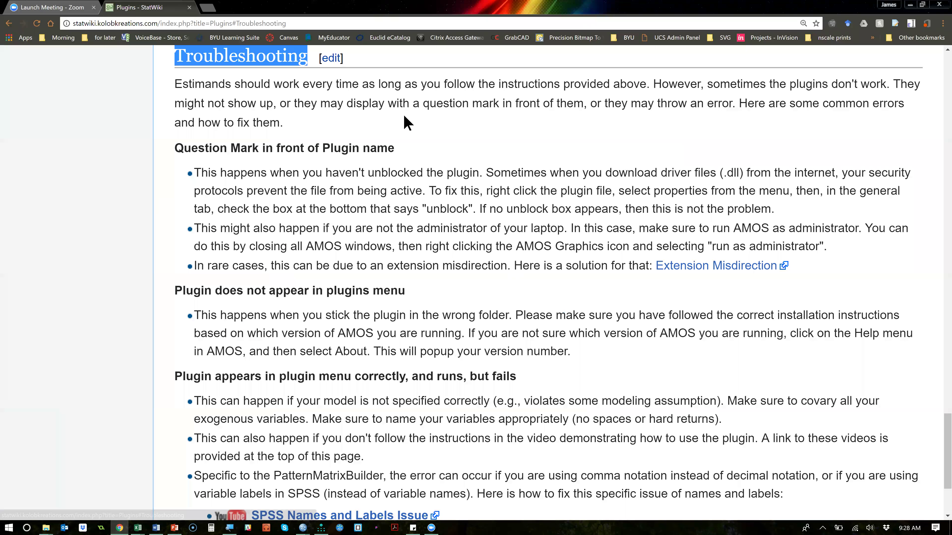
{"action": "left_click_drag", "start_coordinate": [176, 147], "coordinate": [435, 152]}
{"action": "left_click_drag", "start_coordinate": [174, 291], "coordinate": [413, 315]}
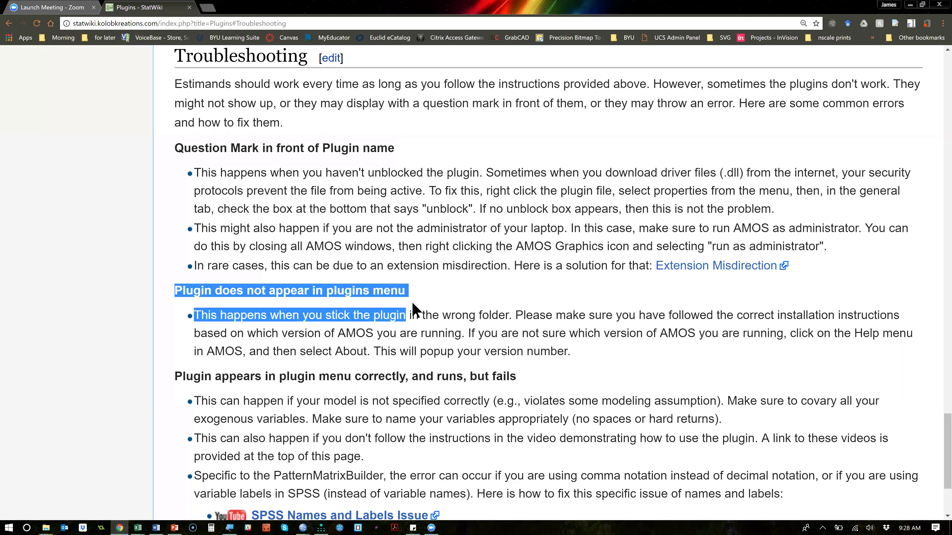
{"action": "left_click_drag", "start_coordinate": [154, 381], "coordinate": [476, 376]}
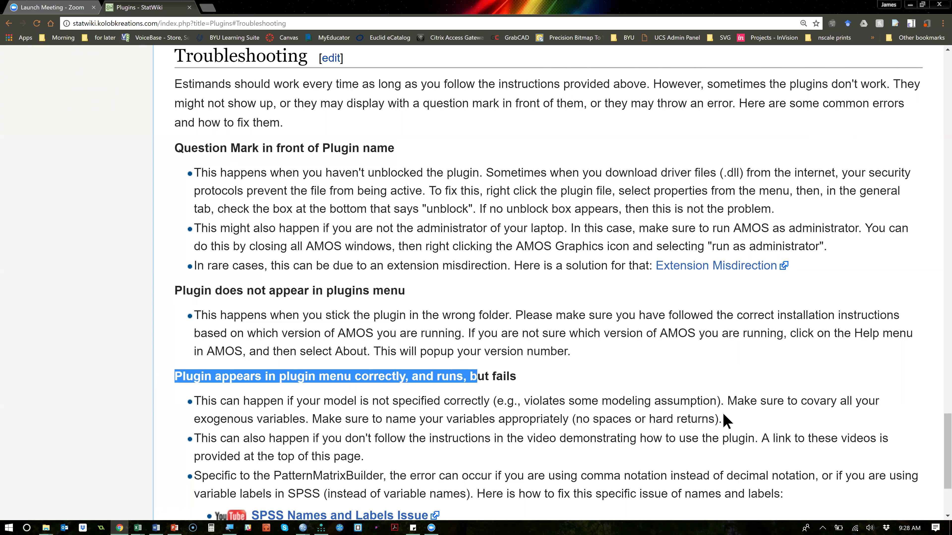
{"action": "left_click", "coordinate": [727, 421]}
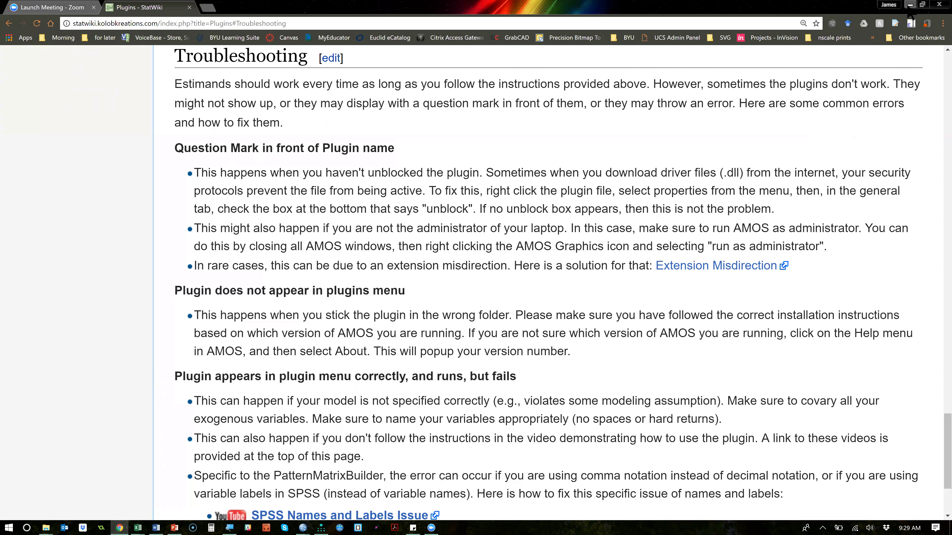
{"action": "left_click", "coordinate": [909, 5]}
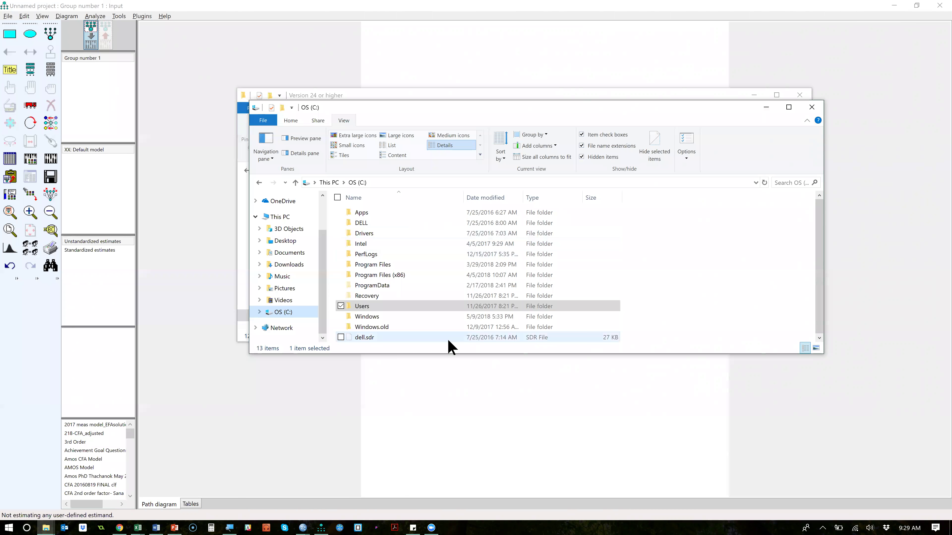
Check the general properties of PatternMatrixBuilderAMOSv24.dll in the Version 24 or higher folder for an unblock option, and minimize both File Explorer windows.
{"action": "left_click", "coordinate": [438, 96]}
{"action": "left_click", "coordinate": [371, 316]}
{"action": "left_click", "coordinate": [445, 315]}
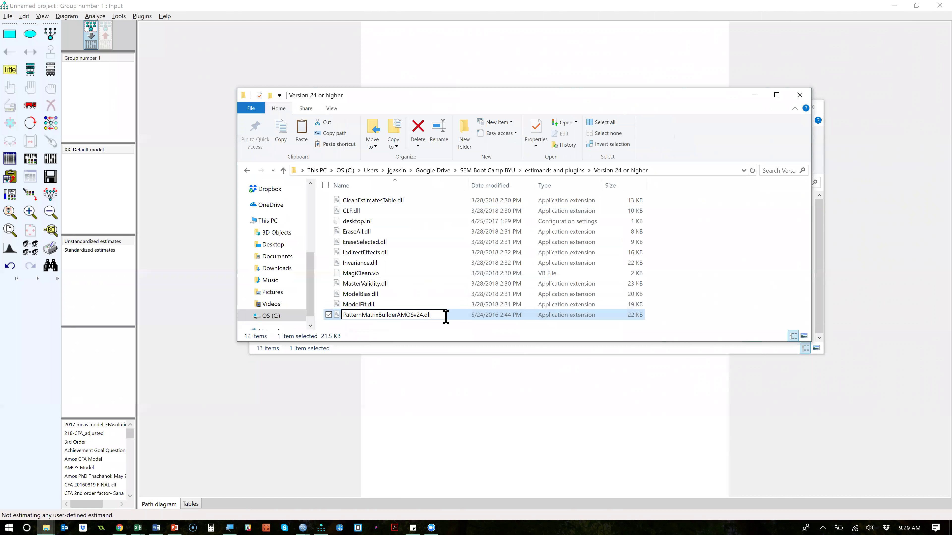
{"action": "key", "text": "Return"}
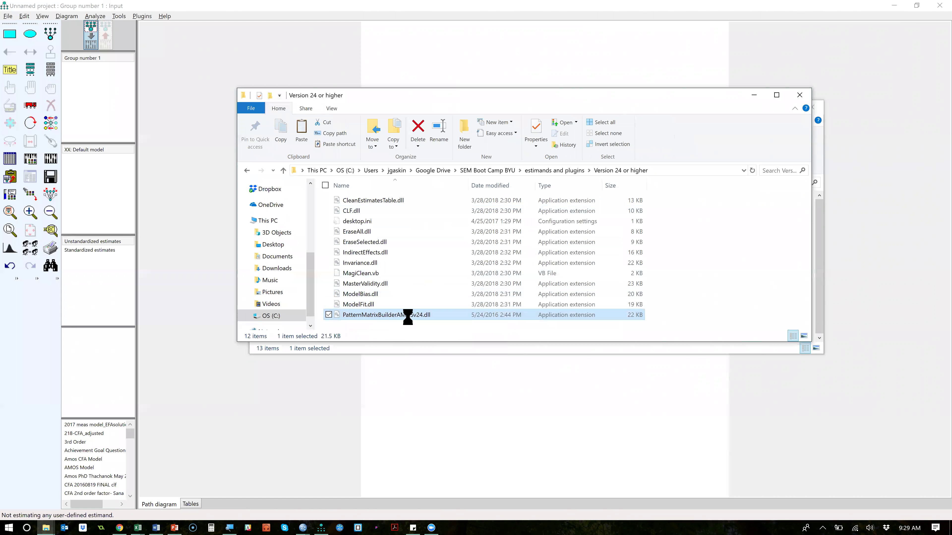
{"action": "right_click", "coordinate": [408, 316]}
{"action": "left_click", "coordinate": [315, 495]}
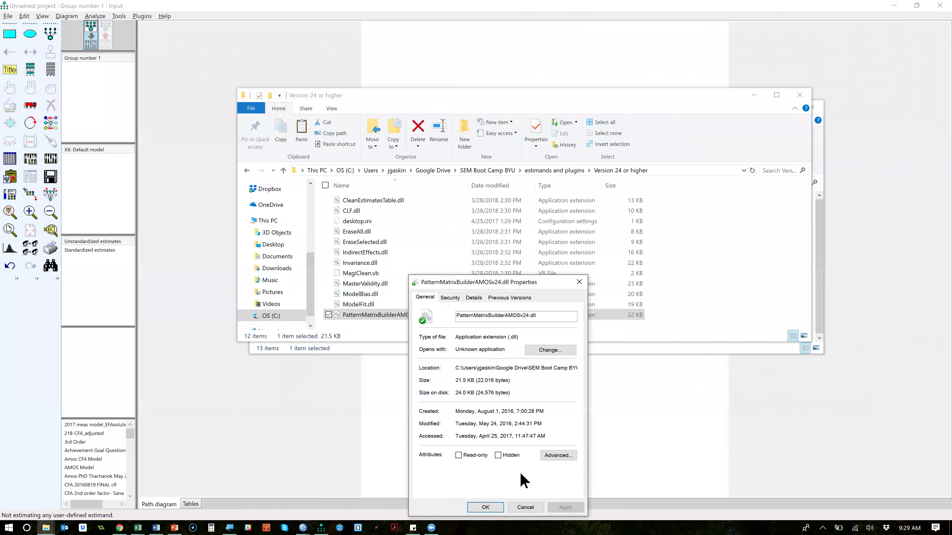
{"action": "left_click", "coordinate": [526, 507]}
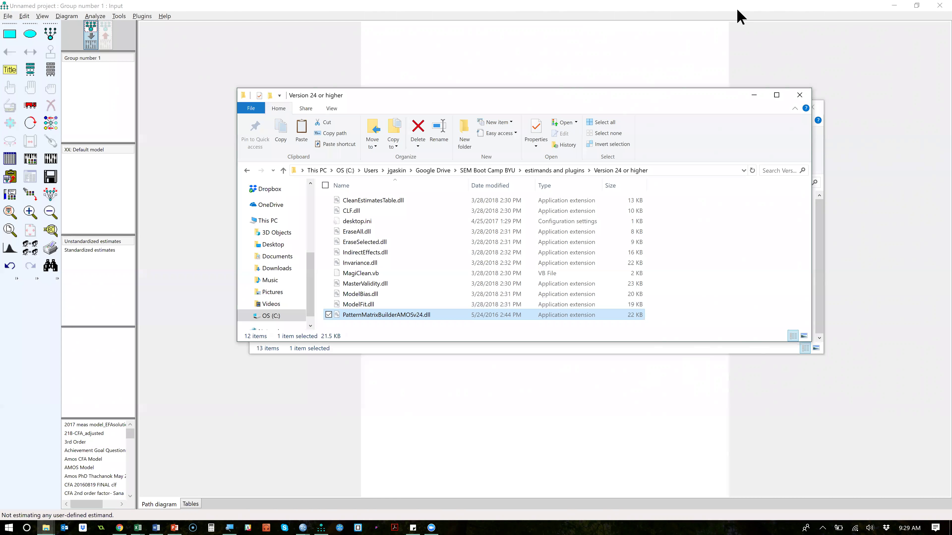
{"action": "left_click", "coordinate": [760, 97]}
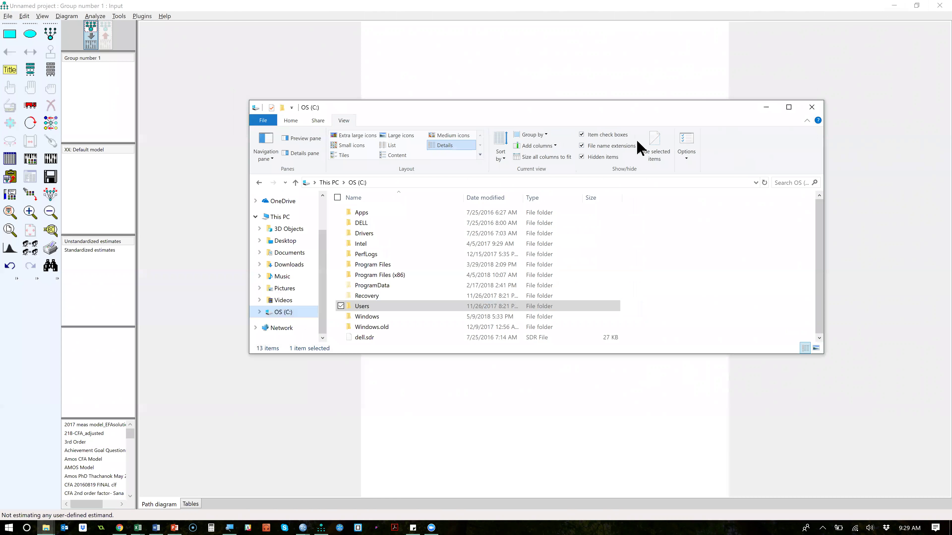
{"action": "left_click", "coordinate": [766, 109]}
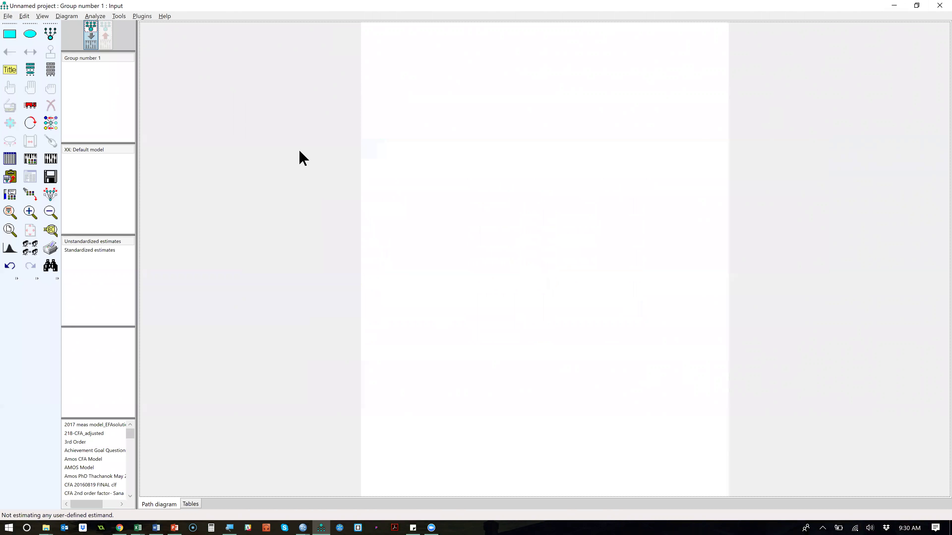
In File Explorer, go from the C: drive through the user's AppData\Local\AmosDevelopment\Amos\25\Plugins folder and look through the installed plugin files.
{"action": "key", "text": "alt+Tab"}
{"action": "key", "text": "alt+Tab"}
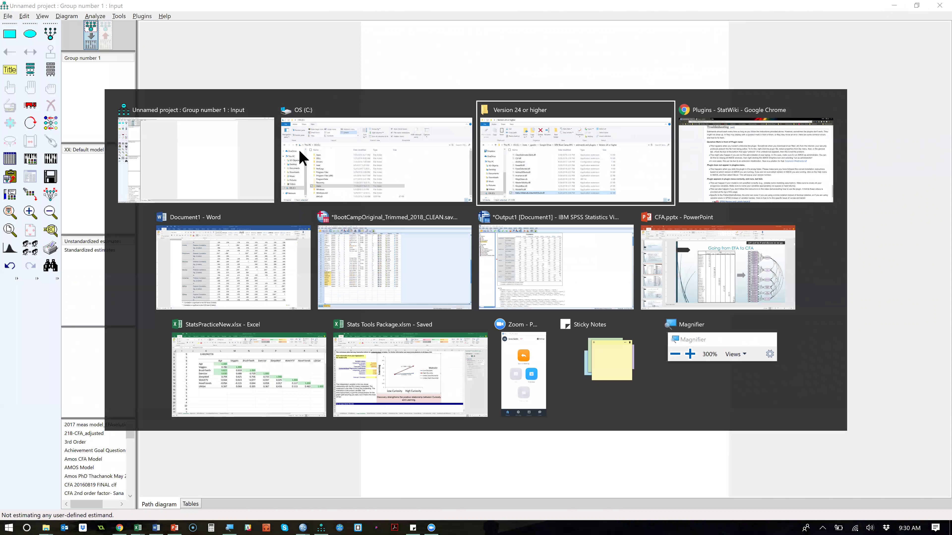
{"action": "key", "text": "alt+shift+Tab"}
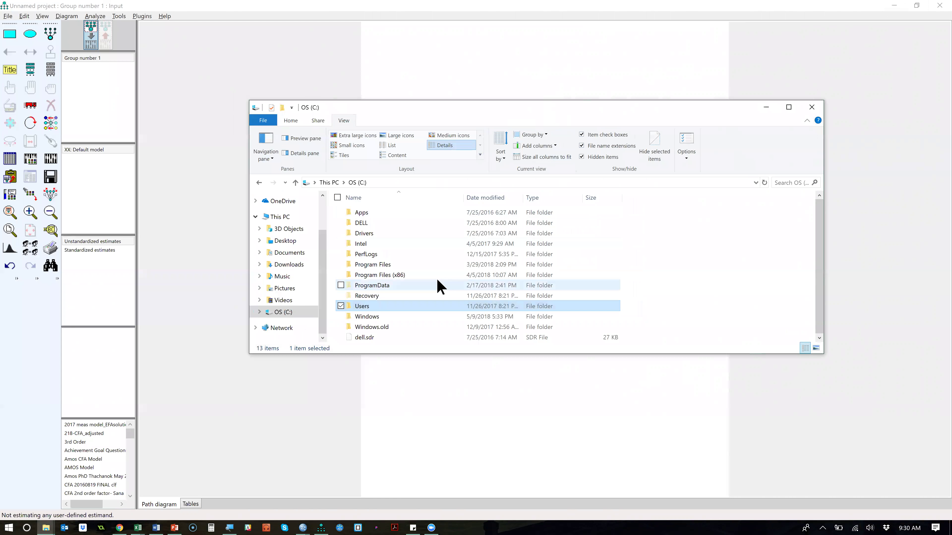
{"action": "double_click", "coordinate": [370, 305]}
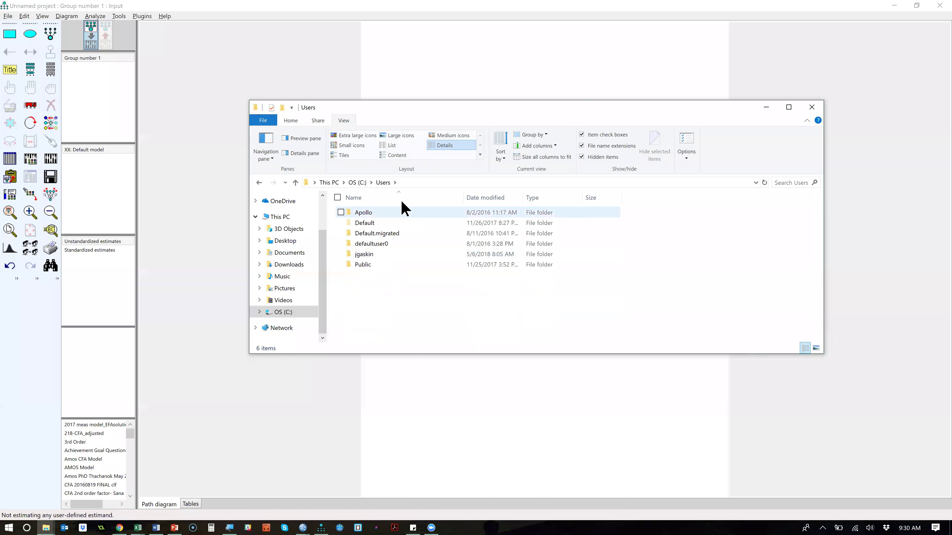
{"action": "double_click", "coordinate": [388, 256]}
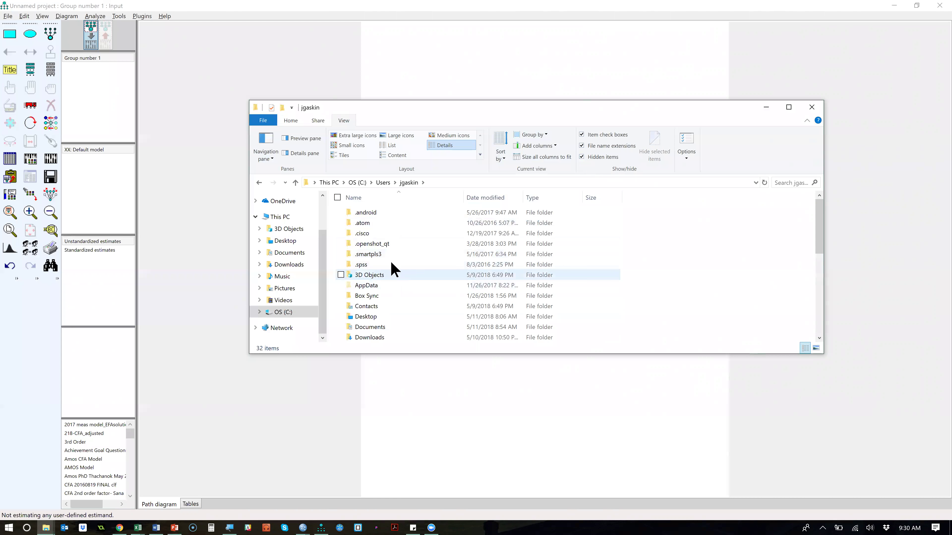
{"action": "double_click", "coordinate": [389, 287]}
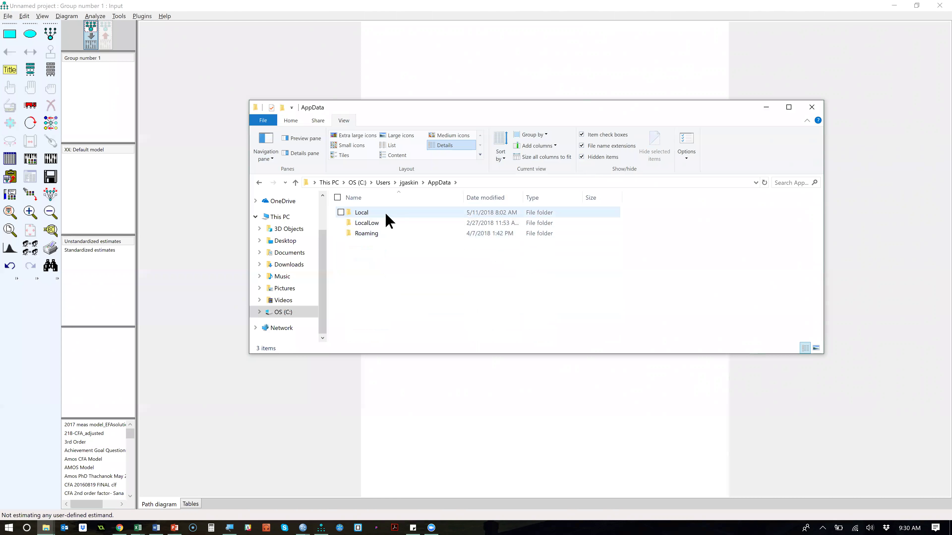
{"action": "double_click", "coordinate": [386, 216]}
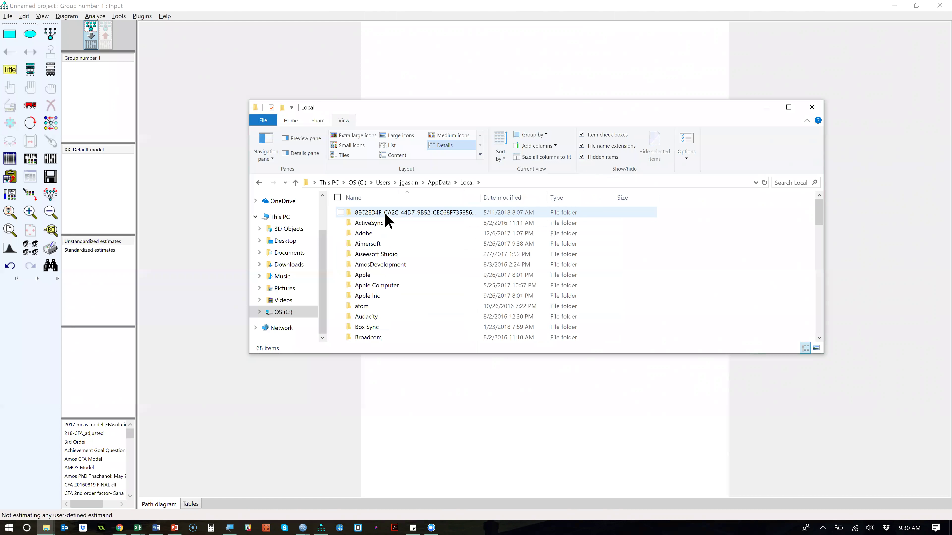
{"action": "double_click", "coordinate": [402, 264]}
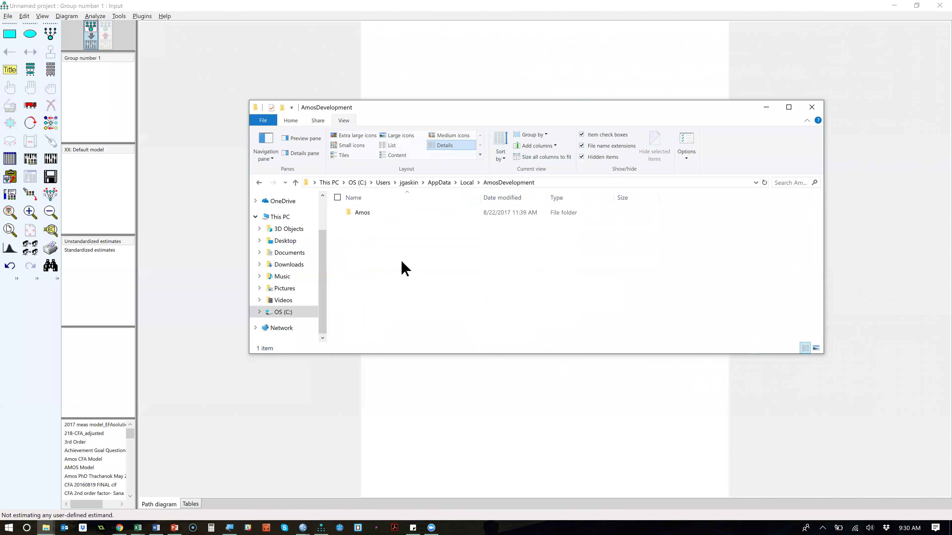
{"action": "double_click", "coordinate": [374, 219]}
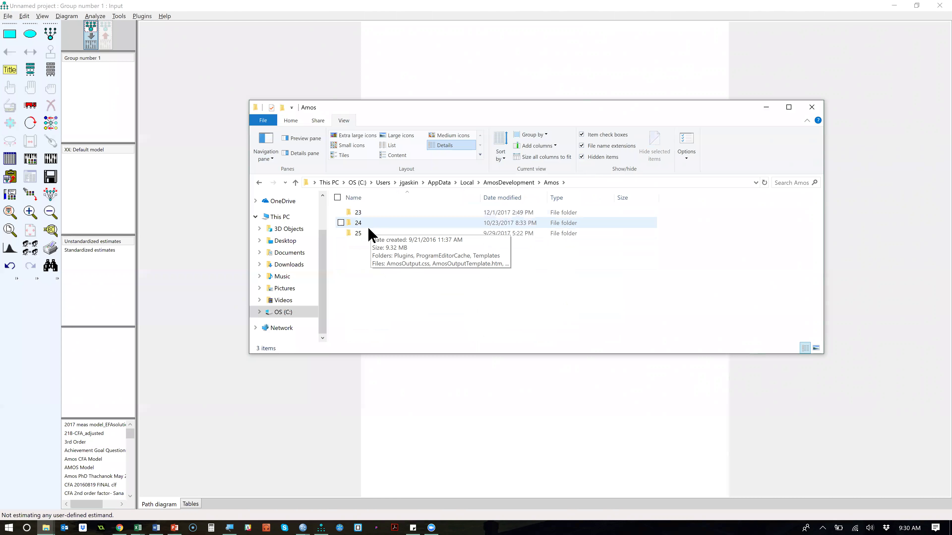
{"action": "double_click", "coordinate": [362, 236]}
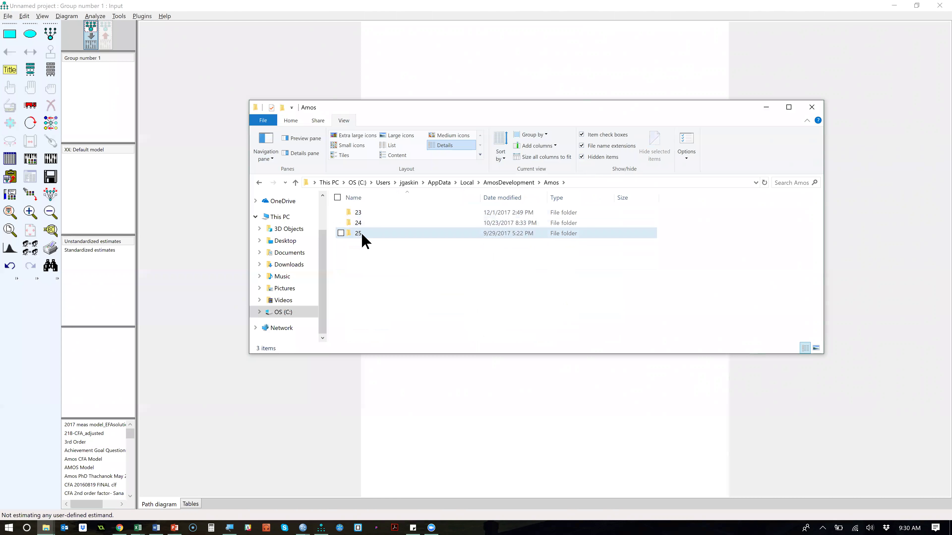
{"action": "double_click", "coordinate": [377, 234]}
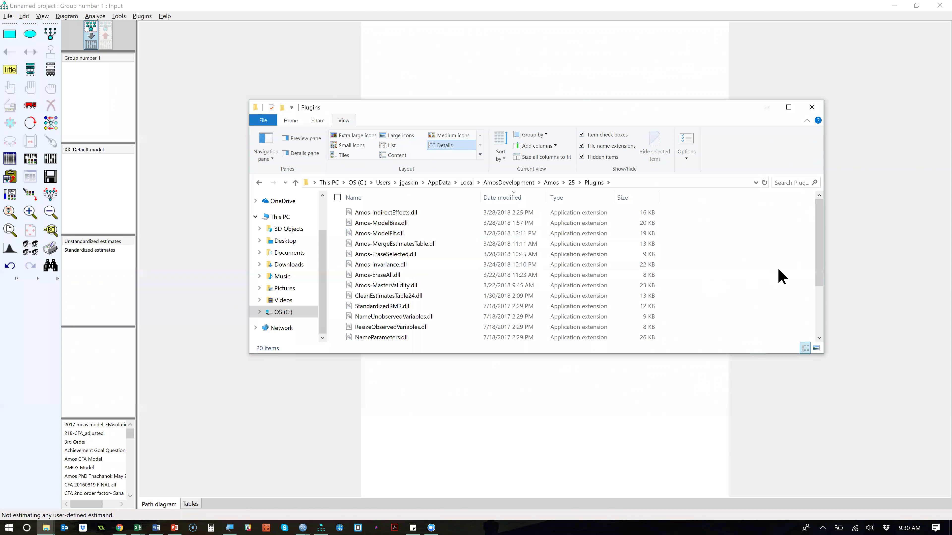
{"action": "scroll", "coordinate": [790, 259], "scroll_direction": "down", "scroll_amount": 3}
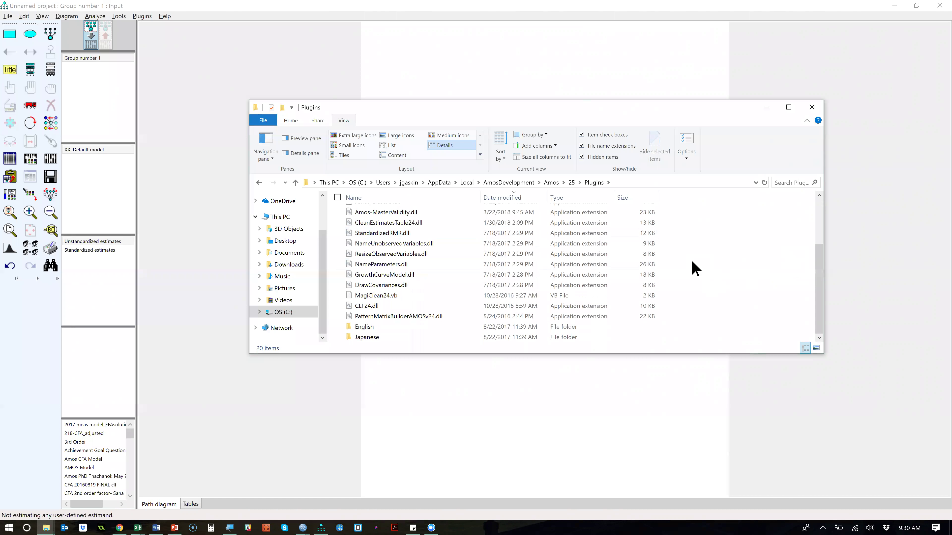
Return to the Amos window, view the estimation settings in Analysis Properties, and close the dialog.
{"action": "left_click", "coordinate": [767, 107]}
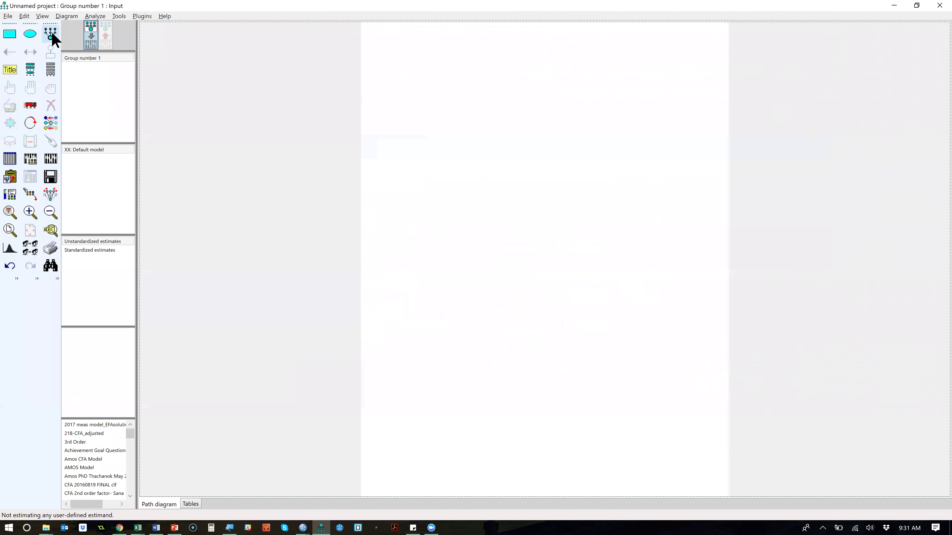
{"action": "left_click", "coordinate": [30, 158]}
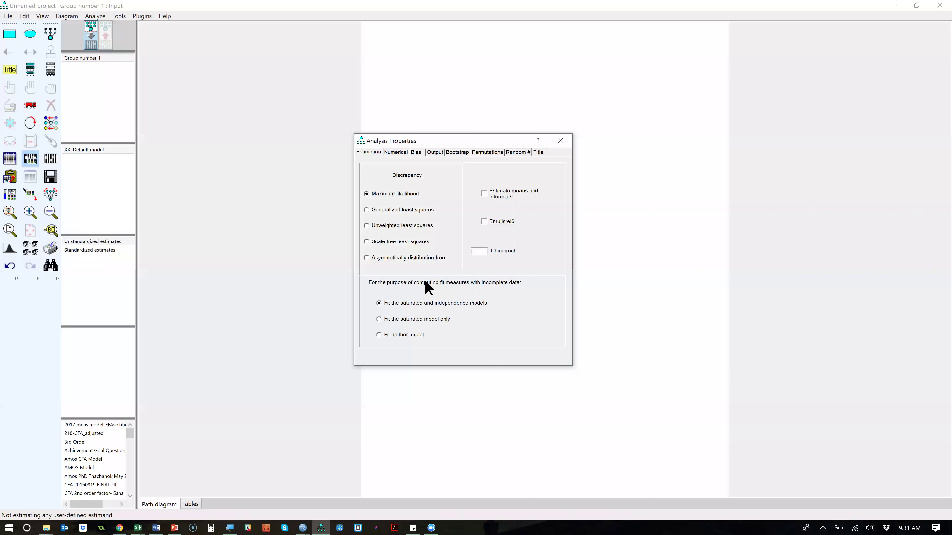
{"action": "left_click", "coordinate": [561, 140]}
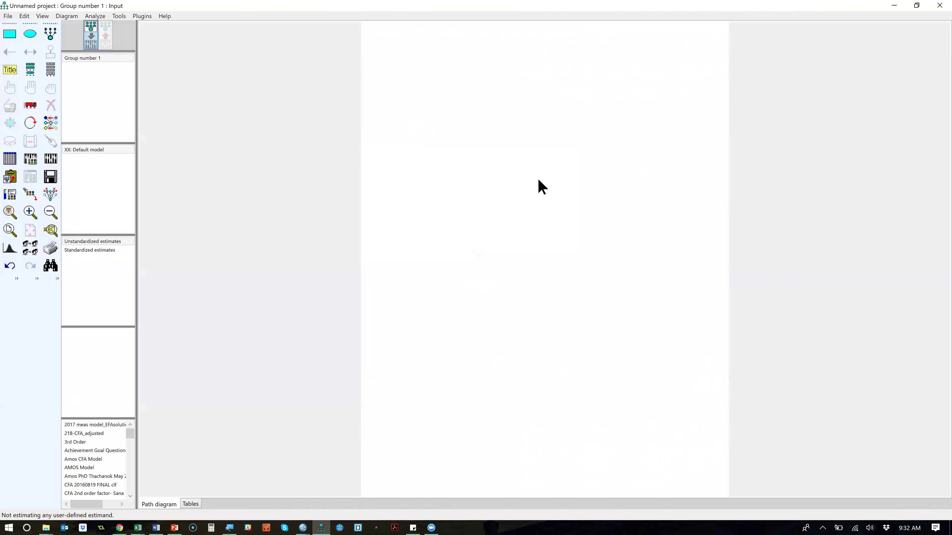
Switch to File Explorer and open EFA Pattern Matrix 2018.spv from the SEM Boot Camp BYU Data folder in SPSS.
{"action": "key", "text": "alt"}
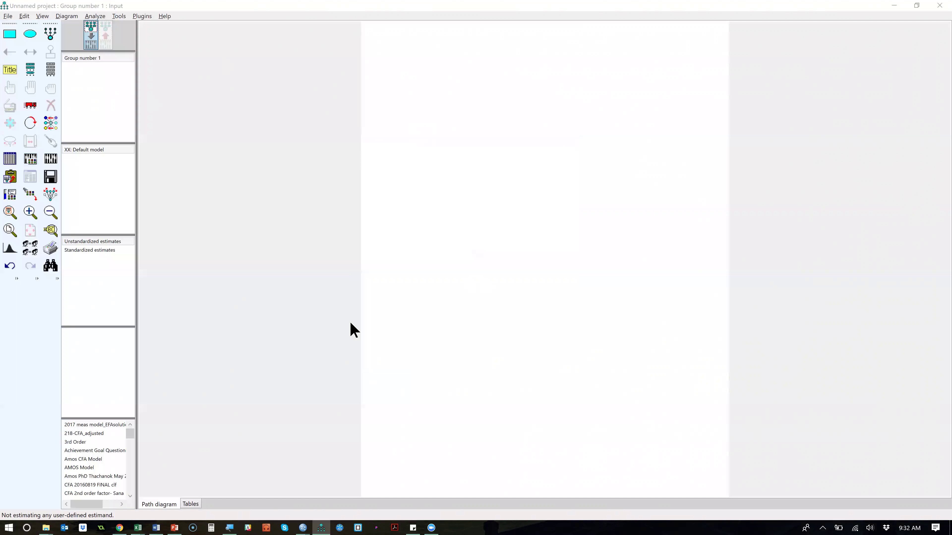
{"action": "key", "text": "alt+Tab"}
{"action": "key", "text": "alt+Tab"}
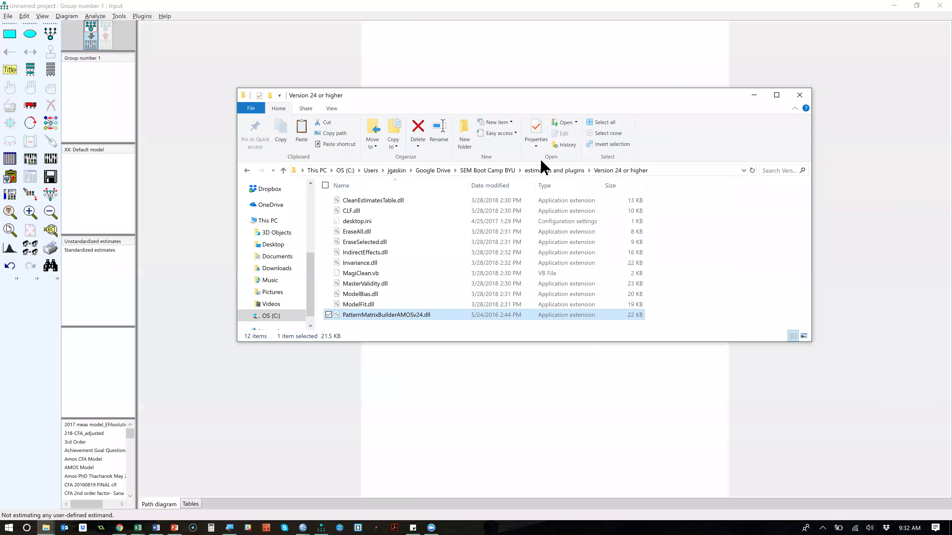
{"action": "left_click", "coordinate": [521, 171]}
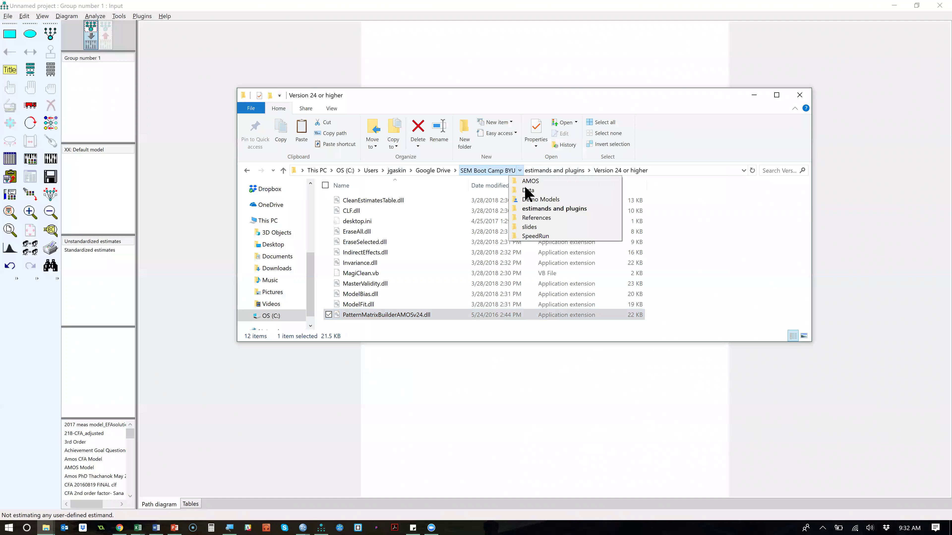
{"action": "left_click", "coordinate": [545, 196]}
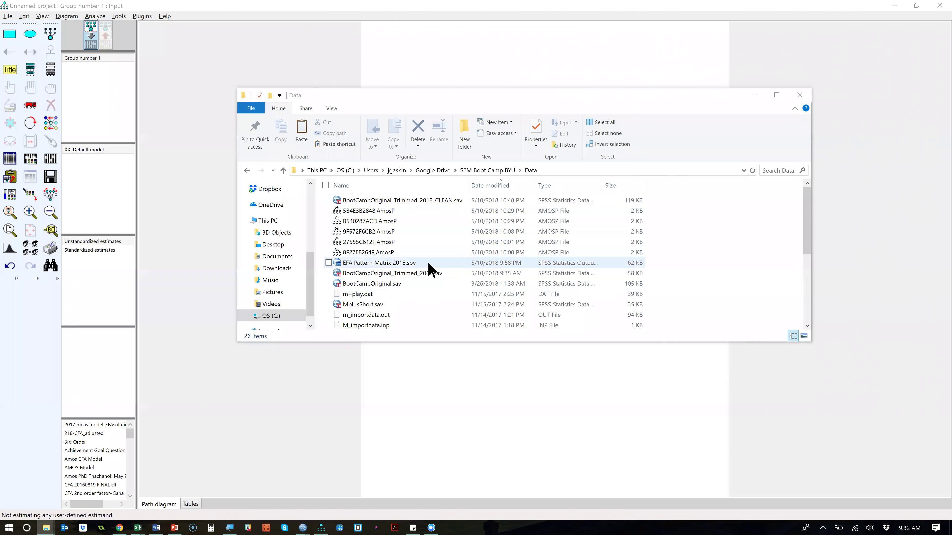
{"action": "left_click", "coordinate": [399, 264]}
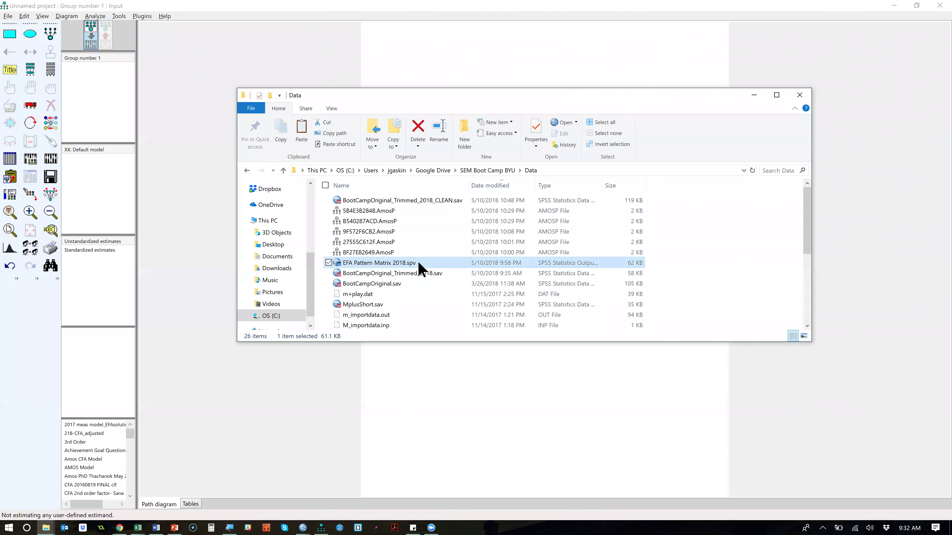
{"action": "double_click", "coordinate": [419, 262]}
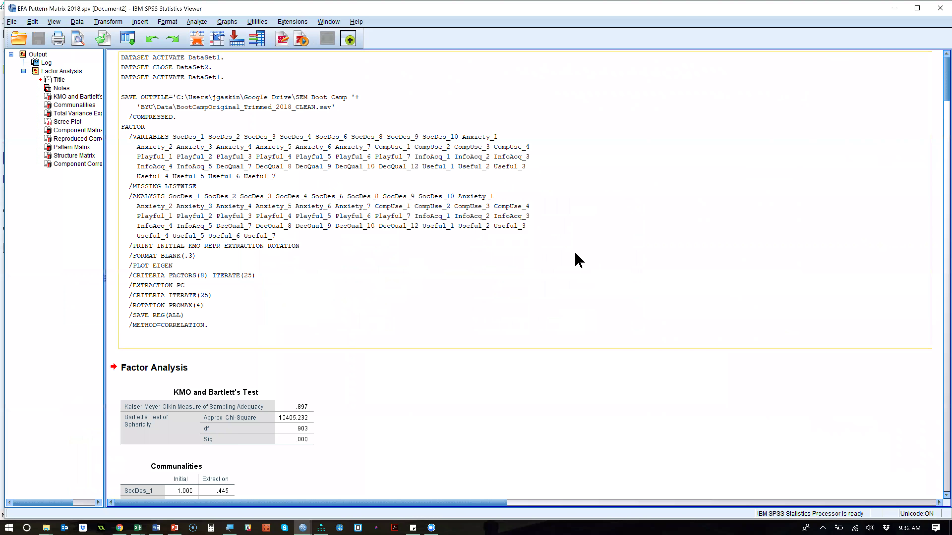
Locate the Pattern Matrix table in the factor analysis output and examine its item loadings.
{"action": "scroll", "coordinate": [557, 209], "scroll_direction": "down", "scroll_amount": 20}
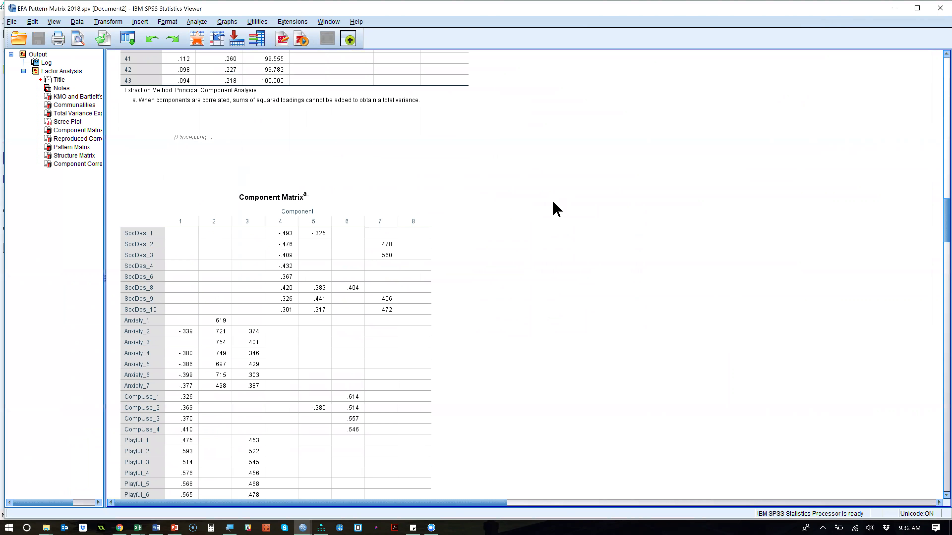
{"action": "scroll", "coordinate": [557, 208], "scroll_direction": "down", "scroll_amount": 10}
{"action": "scroll", "coordinate": [557, 209], "scroll_direction": "up", "scroll_amount": 3}
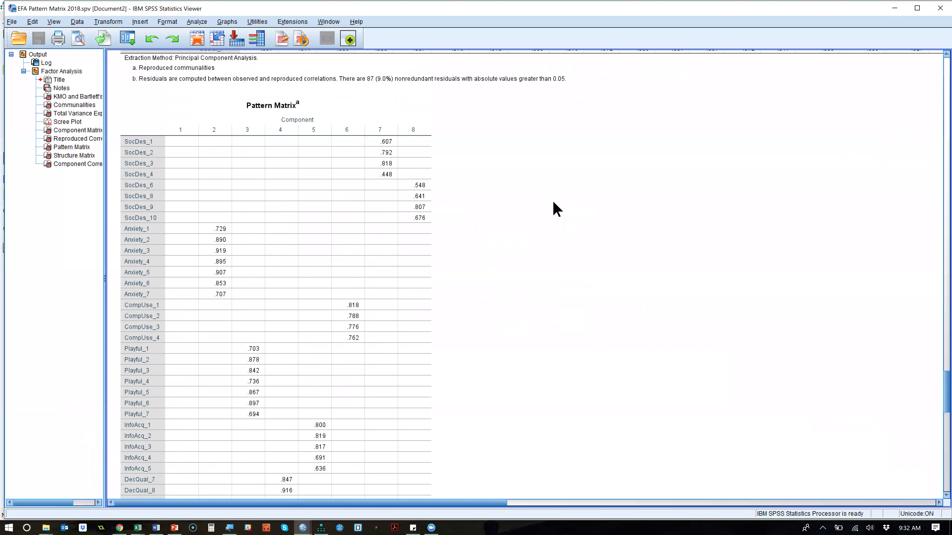
{"action": "scroll", "coordinate": [556, 208], "scroll_direction": "down", "scroll_amount": 1}
{"action": "scroll", "coordinate": [557, 208], "scroll_direction": "down", "scroll_amount": 2}
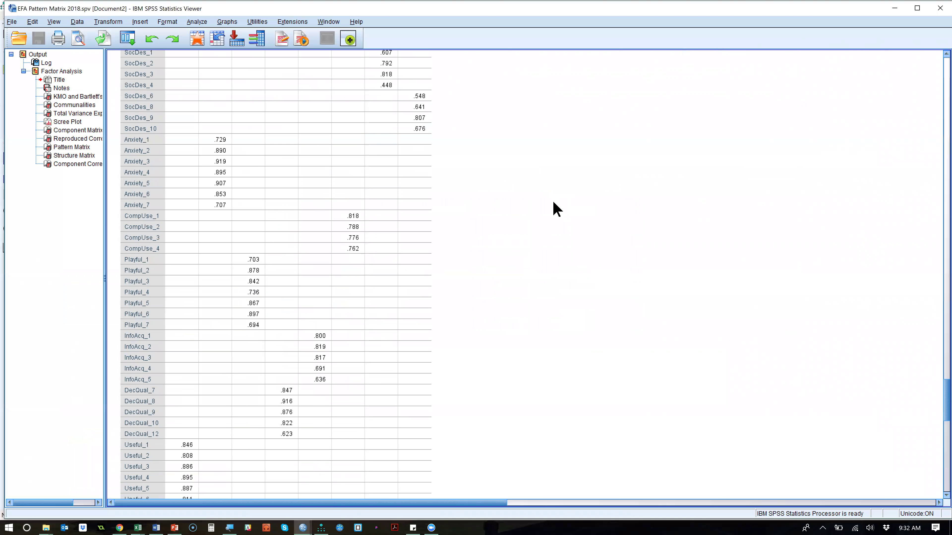
Review which items load on each component in the SPSS Pattern Matrix, from the SocDes items down to the Useful items.
{"action": "scroll", "coordinate": [557, 209], "scroll_direction": "up", "scroll_amount": 2}
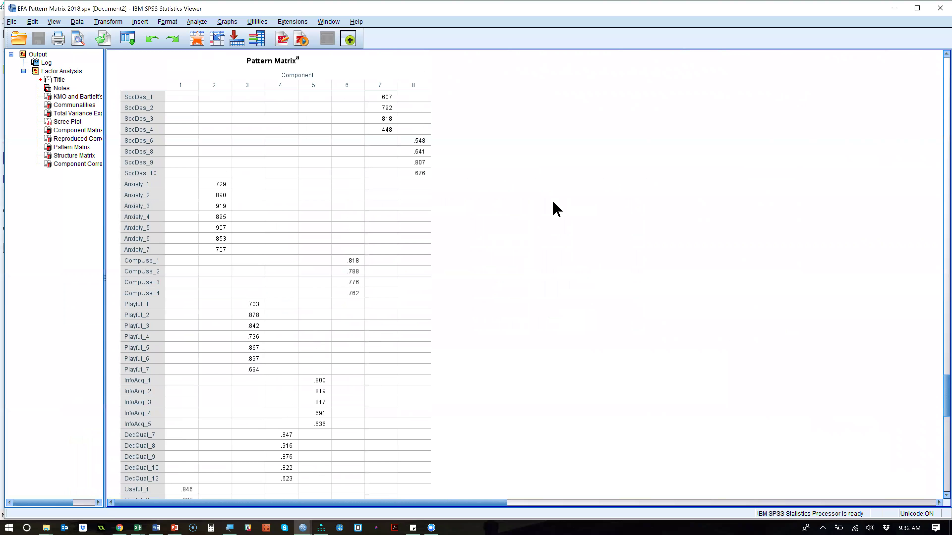
{"action": "scroll", "coordinate": [557, 208], "scroll_direction": "down", "scroll_amount": 1}
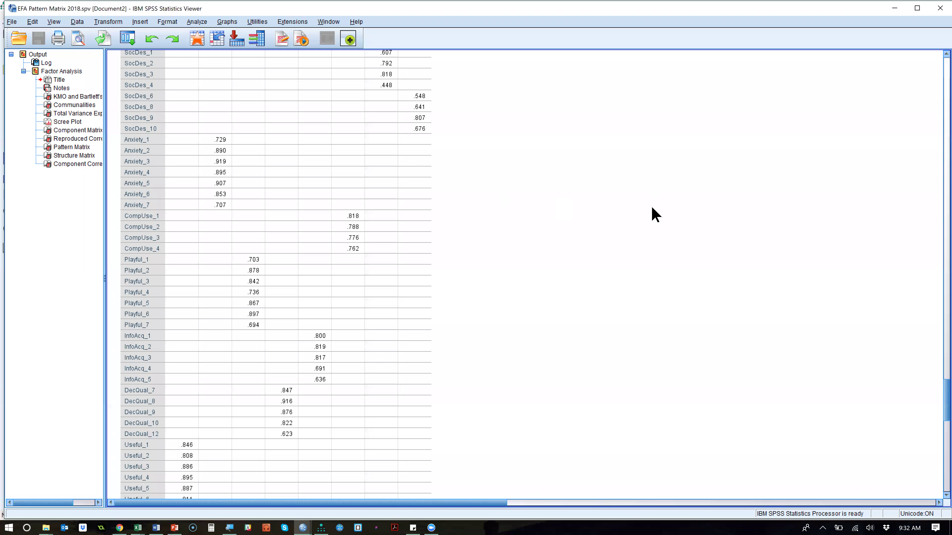
{"action": "scroll", "coordinate": [525, 255], "scroll_direction": "up", "scroll_amount": 1}
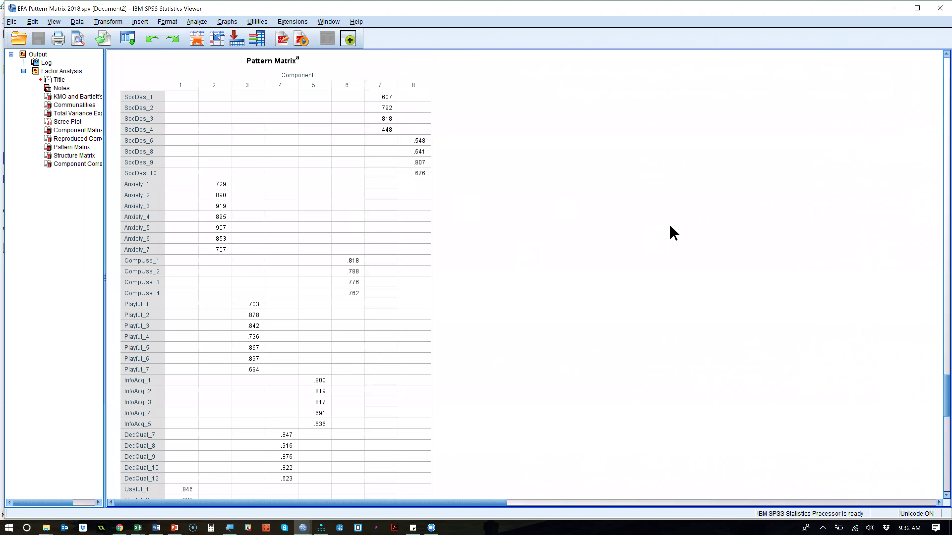
{"action": "key", "text": "alt+Tab"}
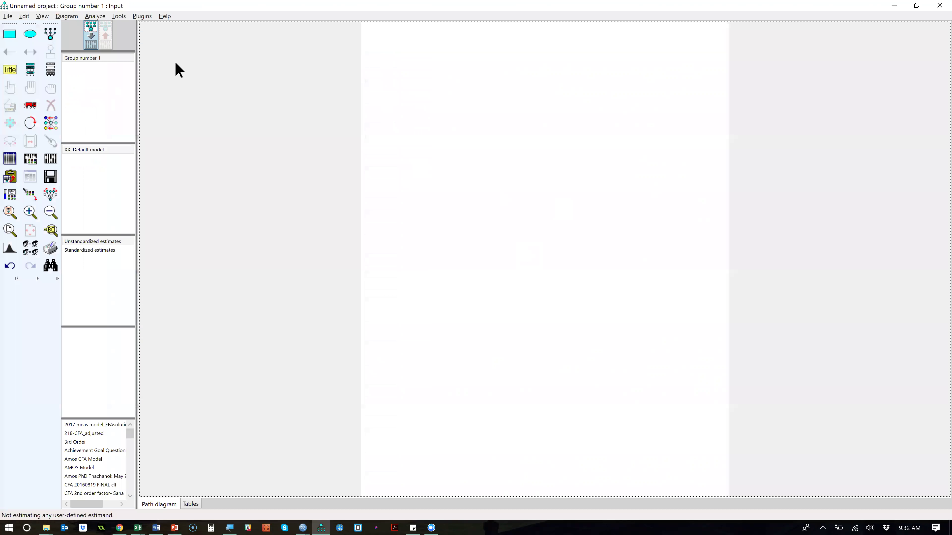
{"action": "key", "text": "alt+Tab"}
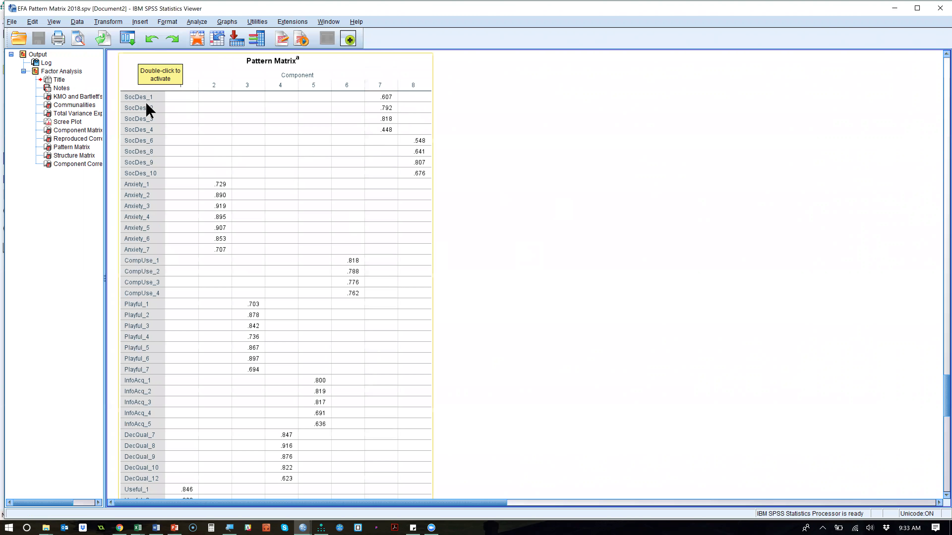
{"action": "scroll", "coordinate": [206, 138], "scroll_direction": "down", "scroll_amount": 3}
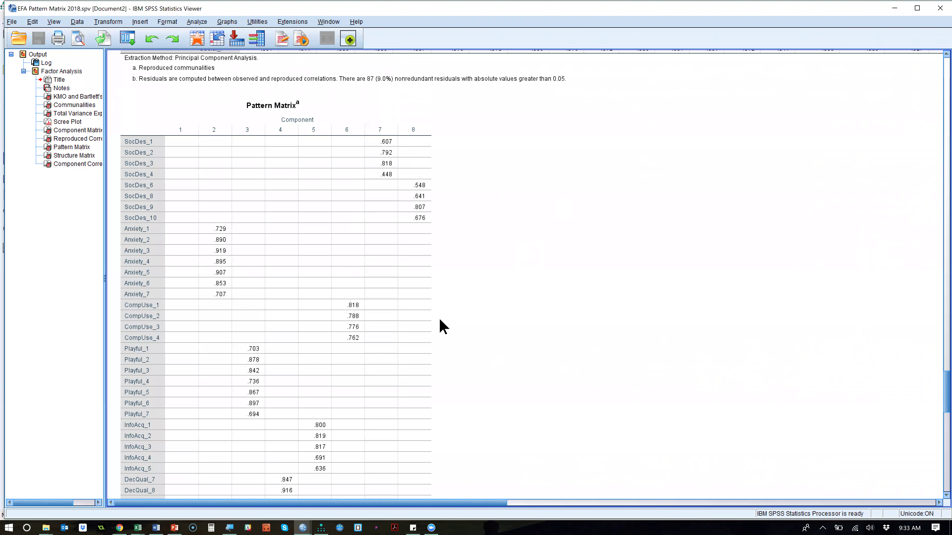
{"action": "scroll", "coordinate": [443, 326], "scroll_direction": "down", "scroll_amount": 3}
{"action": "scroll", "coordinate": [443, 326], "scroll_direction": "down", "scroll_amount": 3}
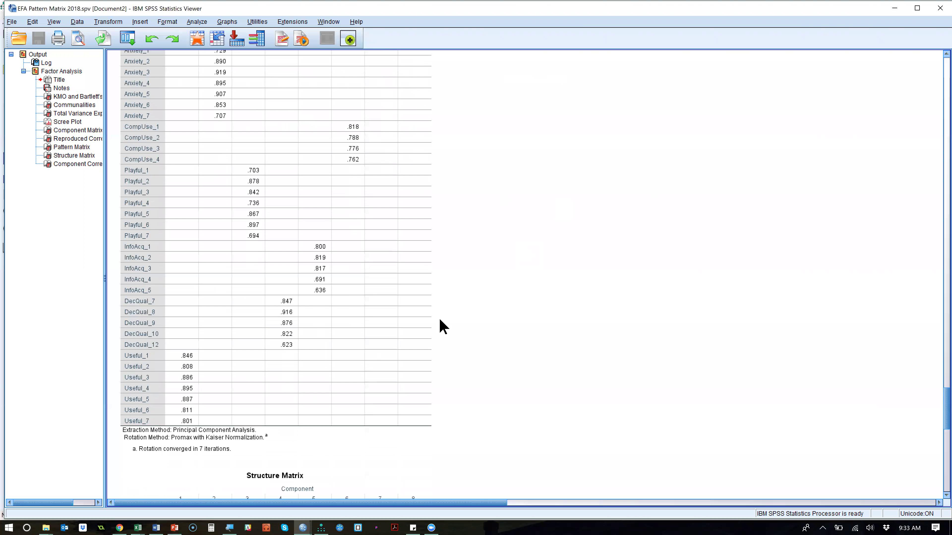
Switch to Amos and draw a latent variable with seven indicators and their error terms in the upper part of the page.
{"action": "key", "text": "alt+Tab"}
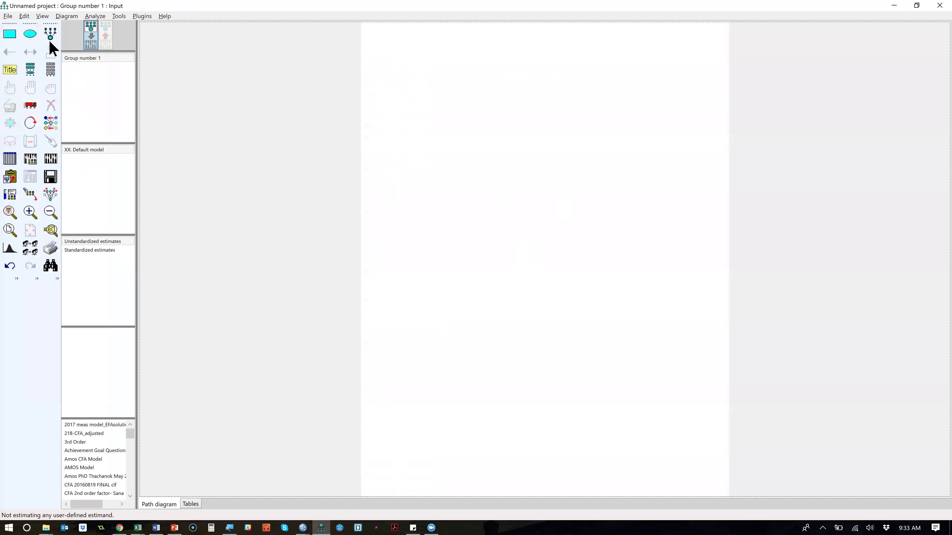
{"action": "left_click", "coordinate": [51, 36]}
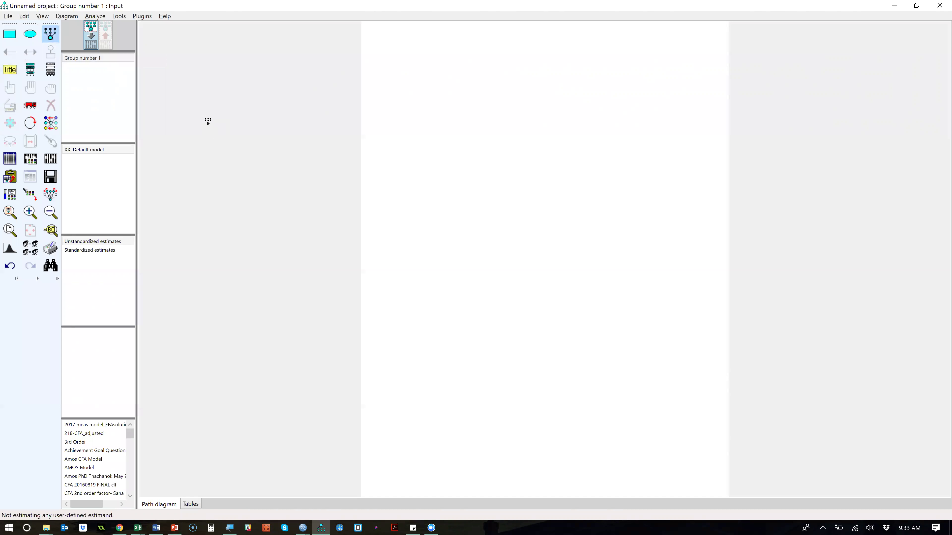
{"action": "left_click_drag", "start_coordinate": [534, 122], "coordinate": [580, 141]}
{"action": "left_click", "coordinate": [558, 131]}
{"action": "left_click", "coordinate": [558, 131]}
{"action": "left_click", "coordinate": [558, 130]}
{"action": "left_click", "coordinate": [558, 131]}
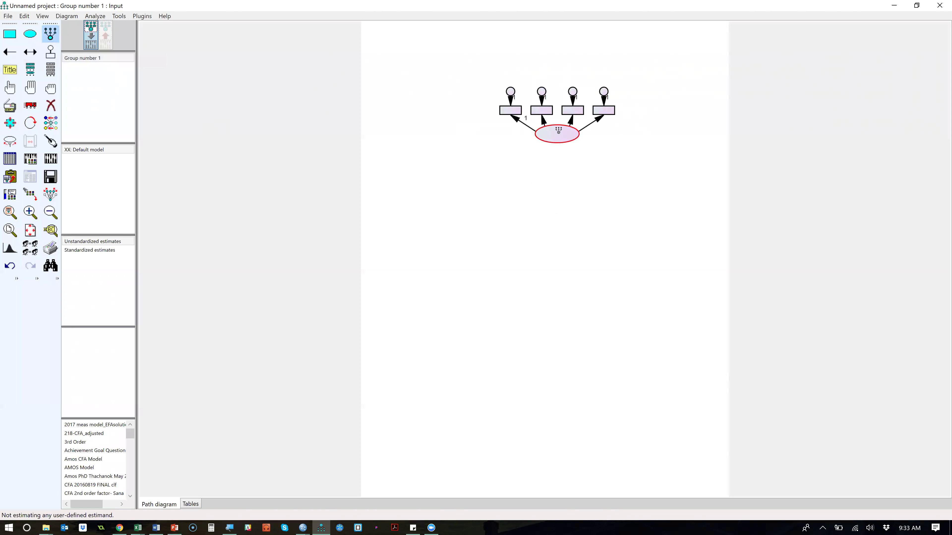
{"action": "left_click", "coordinate": [558, 130]}
{"action": "left_click", "coordinate": [559, 130]}
{"action": "left_click", "coordinate": [558, 131]}
{"action": "left_click", "coordinate": [559, 130]}
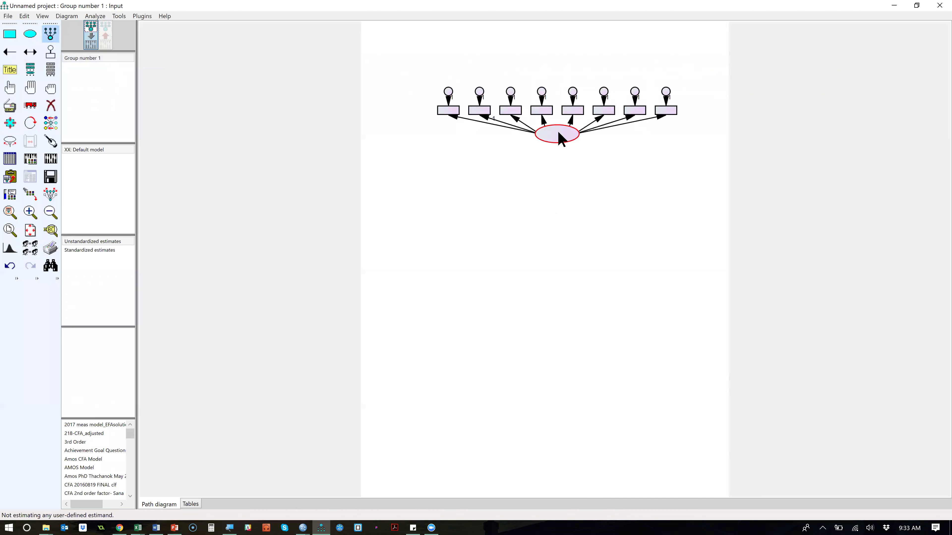
{"action": "key", "text": "ctrl+z"}
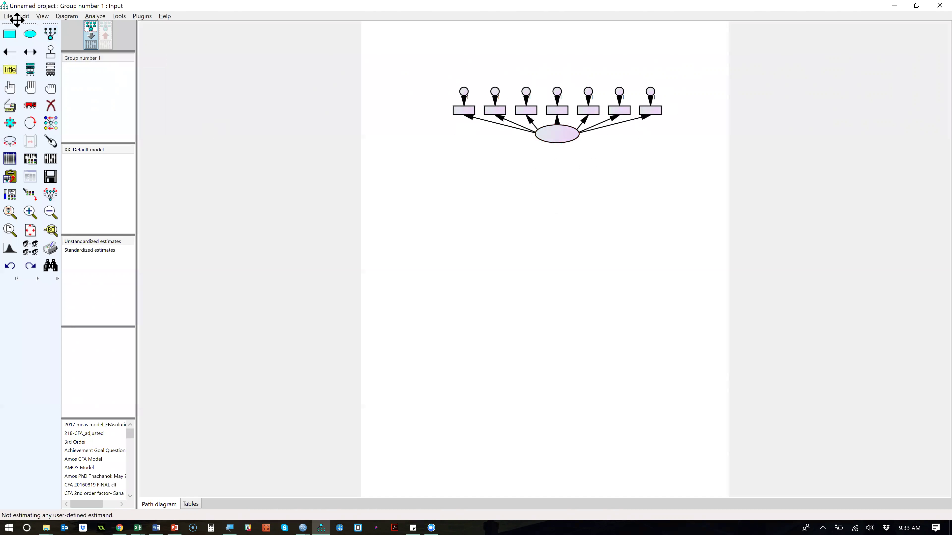
Load BootCampOriginal_Trimmed_2018_CLEAN.sav from the SEM Boot Camp BYU Data folder as the data file for Group number 1.
{"action": "left_click", "coordinate": [8, 17]}
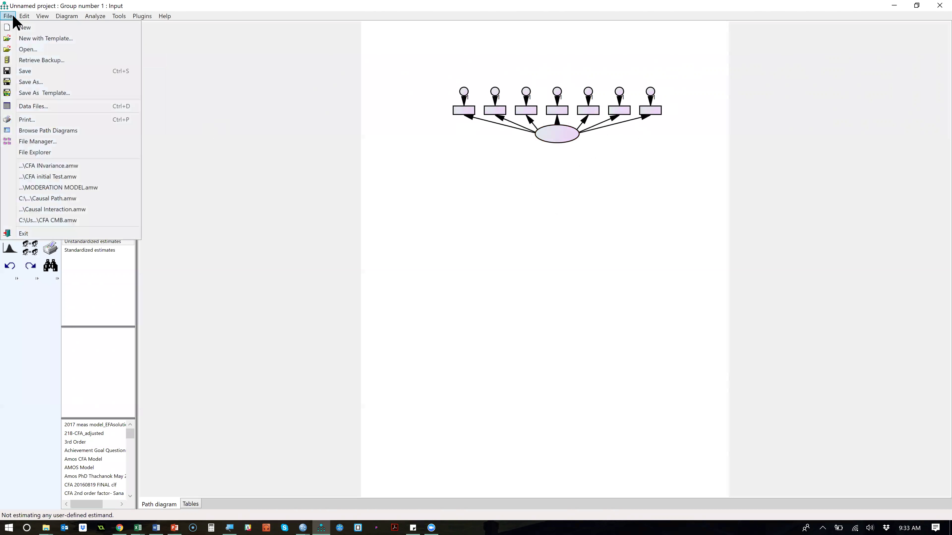
{"action": "left_click", "coordinate": [93, 110]}
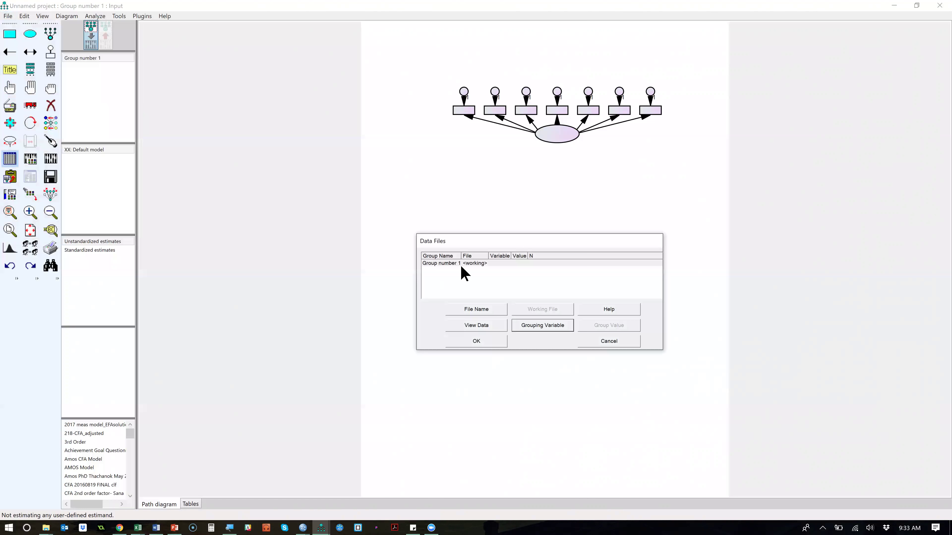
{"action": "left_click", "coordinate": [486, 311]}
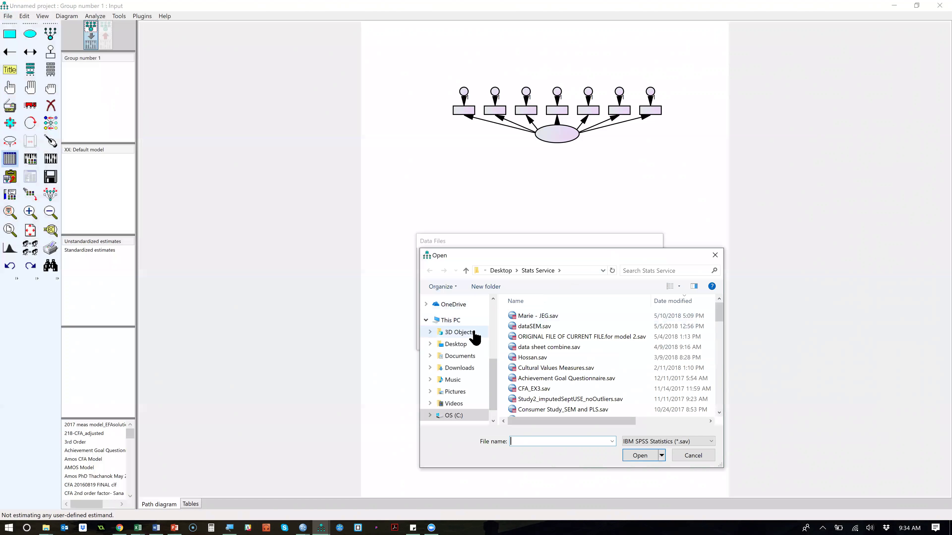
{"action": "scroll", "coordinate": [492, 367], "scroll_direction": "up", "scroll_amount": 3}
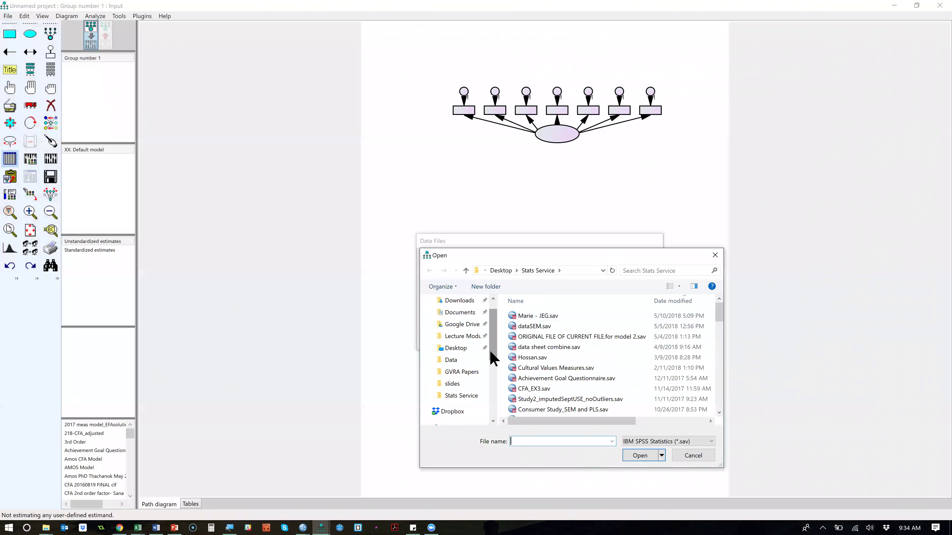
{"action": "left_click", "coordinate": [462, 361]}
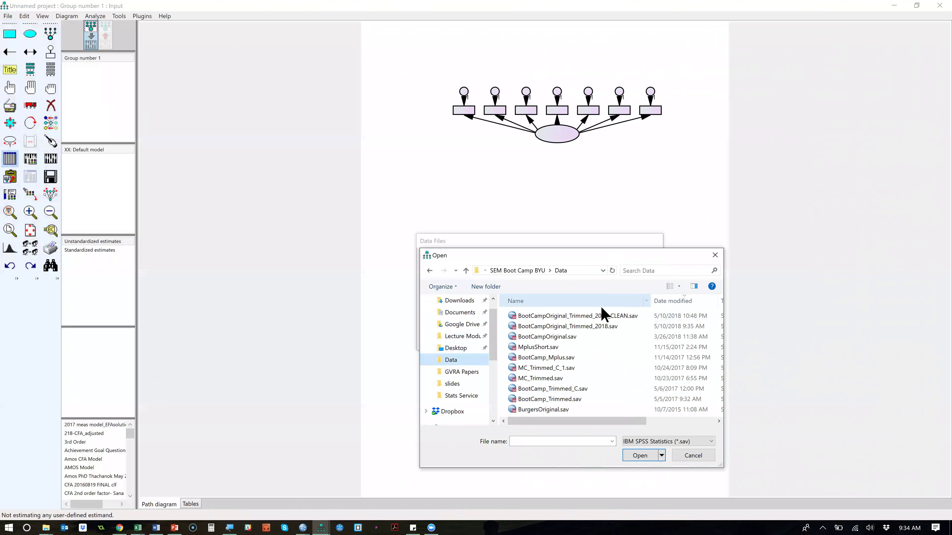
{"action": "left_click", "coordinate": [587, 317]}
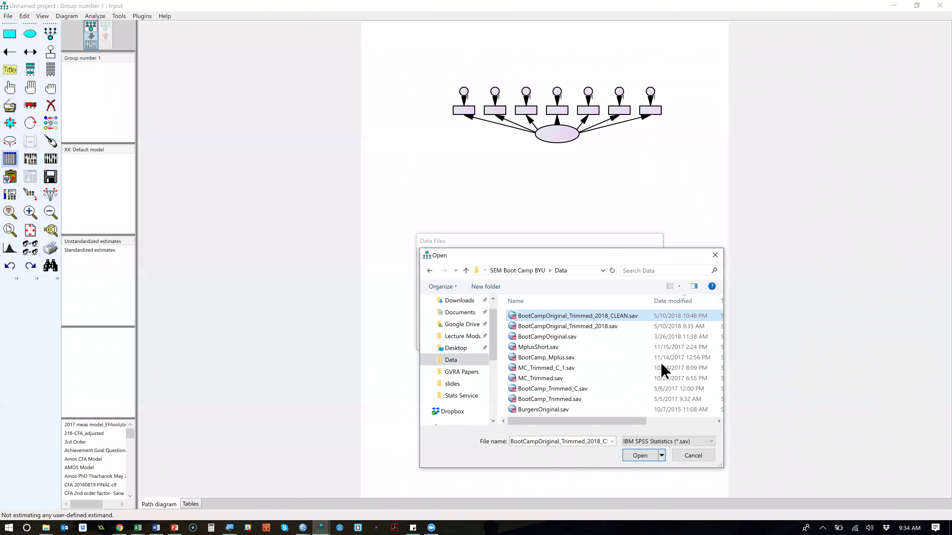
{"action": "left_click", "coordinate": [640, 456]}
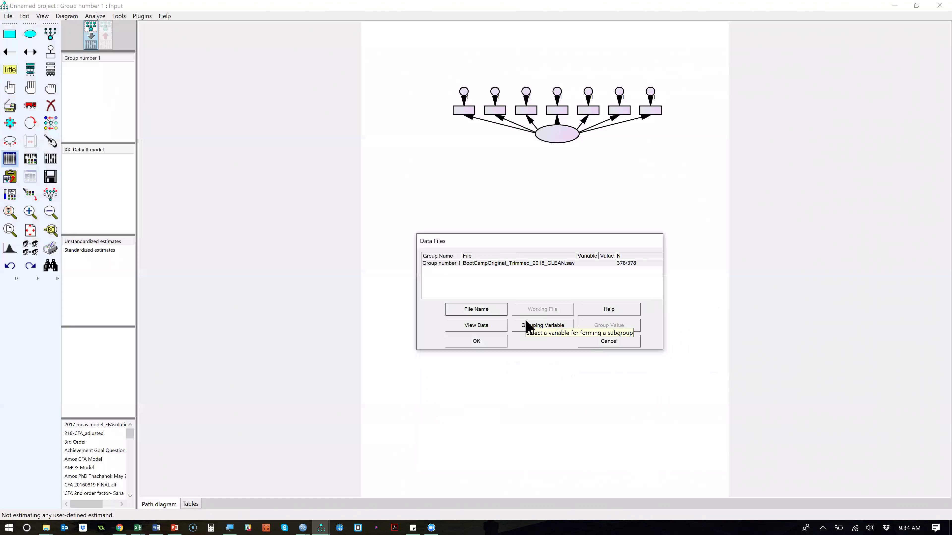
{"action": "left_click", "coordinate": [476, 341]}
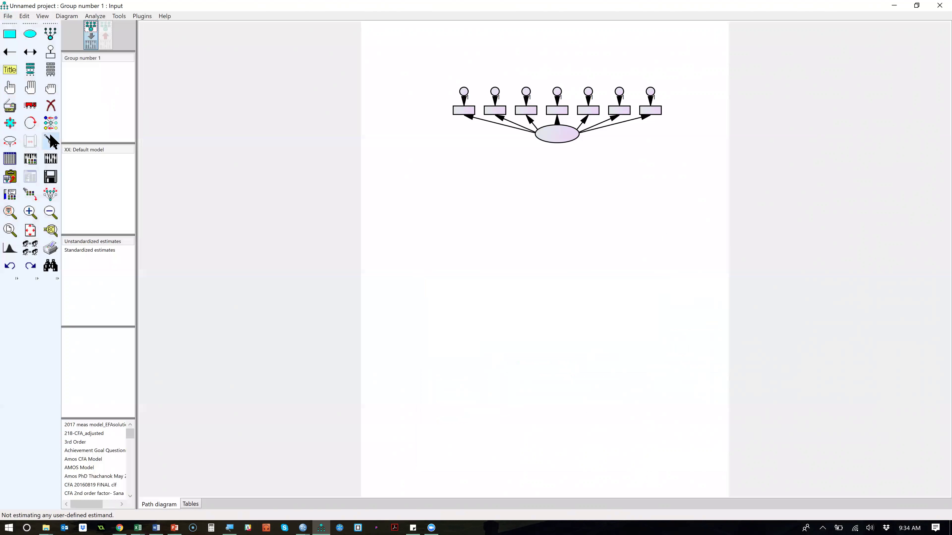
Draw a second latent variable with five indicators and their error terms below the first one.
{"action": "left_click", "coordinate": [54, 35]}
{"action": "left_click_drag", "start_coordinate": [530, 294], "coordinate": [574, 313]}
{"action": "left_click", "coordinate": [552, 301]}
{"action": "left_click", "coordinate": [552, 302]}
{"action": "left_click", "coordinate": [551, 301]}
{"action": "left_click", "coordinate": [551, 301]}
{"action": "left_click", "coordinate": [551, 301]}
{"action": "left_click", "coordinate": [552, 301]}
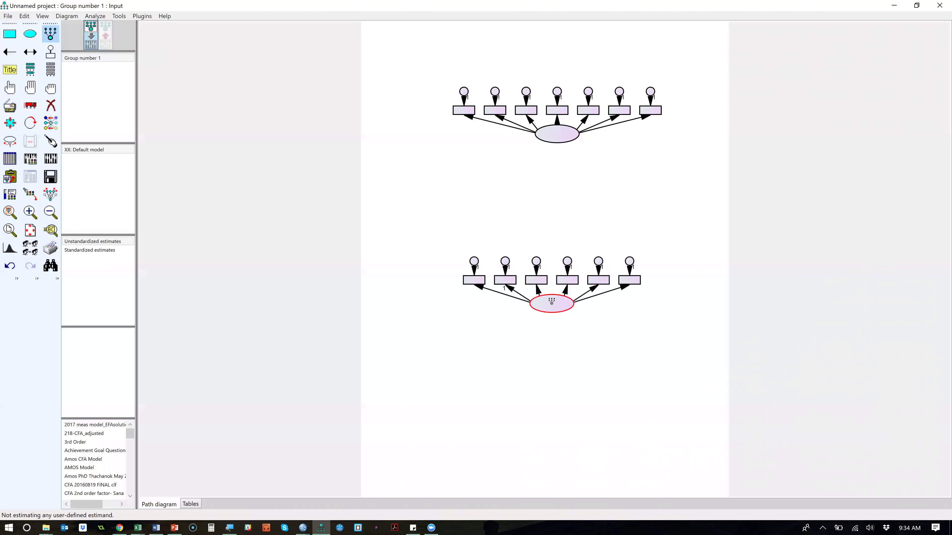
{"action": "left_click", "coordinate": [553, 301]}
{"action": "left_click", "coordinate": [553, 301]}
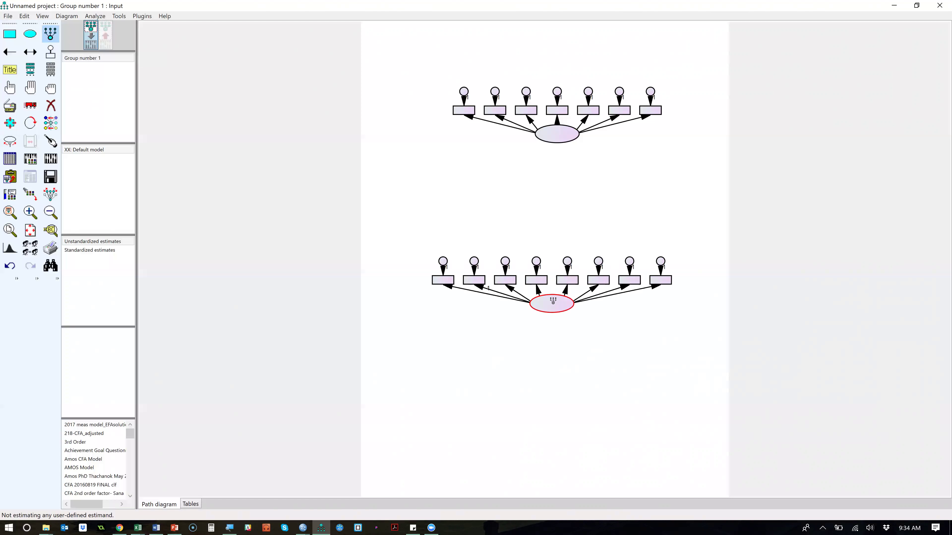
{"action": "key", "text": "ctrl+z"}
{"action": "key", "text": "ctrl+z"}
{"action": "key", "text": "ctrl+z"}
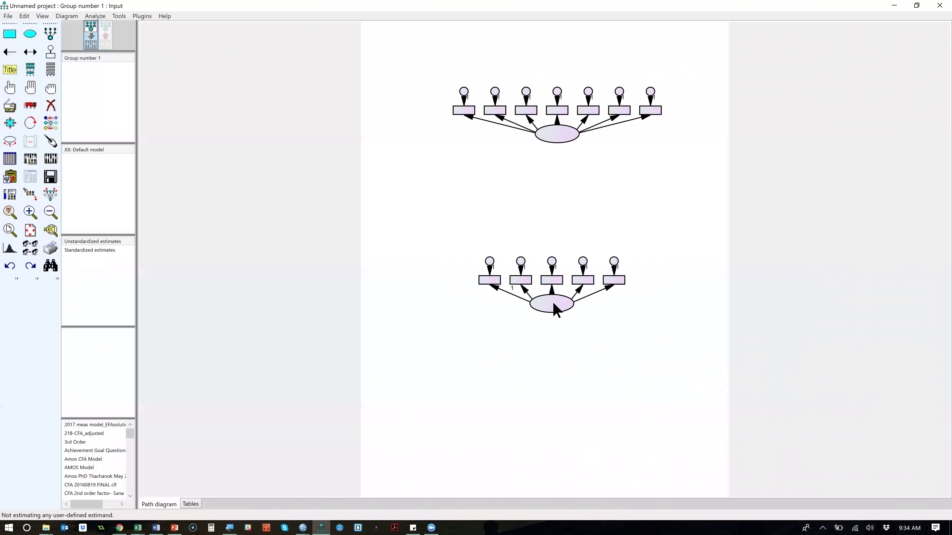
{"action": "left_click", "coordinate": [9, 141]}
{"action": "left_click", "coordinate": [8, 16]}
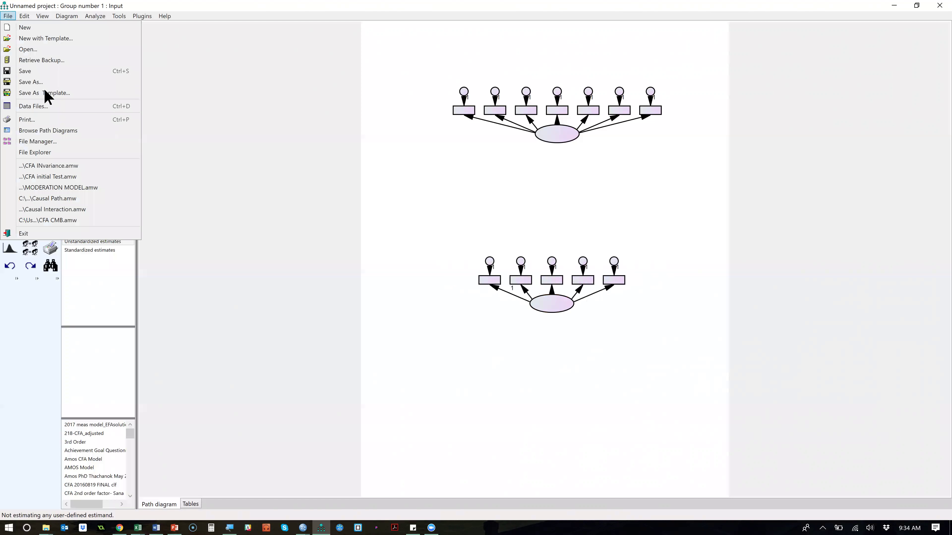
{"action": "left_click", "coordinate": [61, 104]}
{"action": "left_click", "coordinate": [480, 315]}
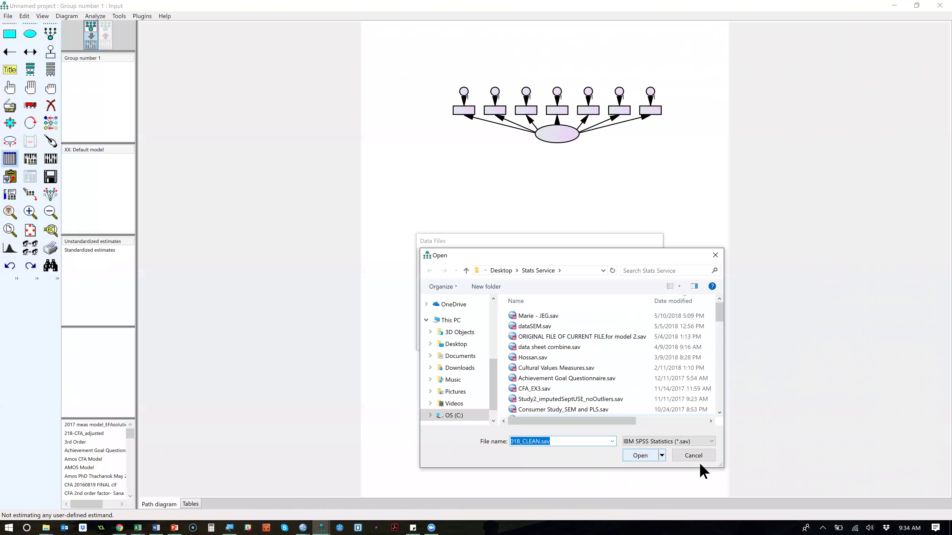
{"action": "left_click", "coordinate": [700, 458]}
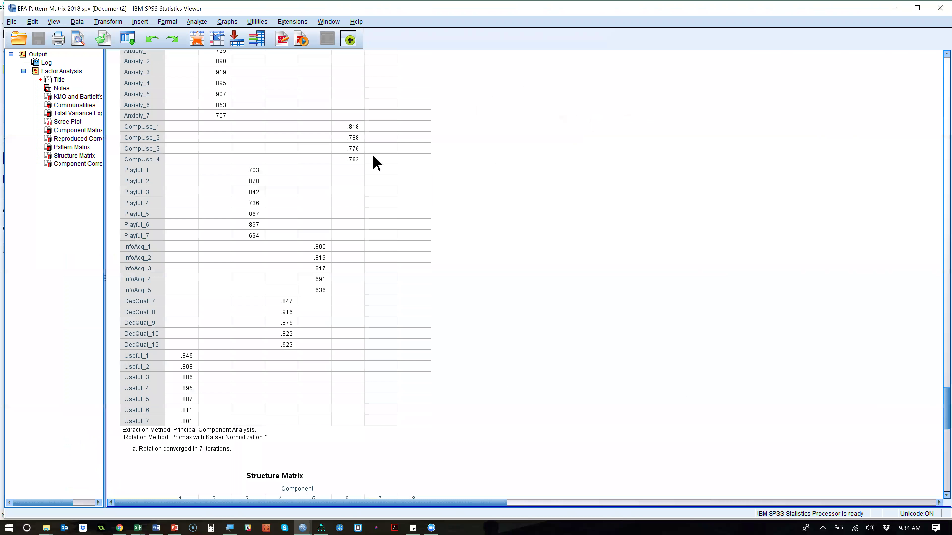
In Amos, list the variables in the dataset in an enlarged window and assign Useful_1 to the upper latent variable's first indicator.
{"action": "left_click", "coordinate": [372, 159]}
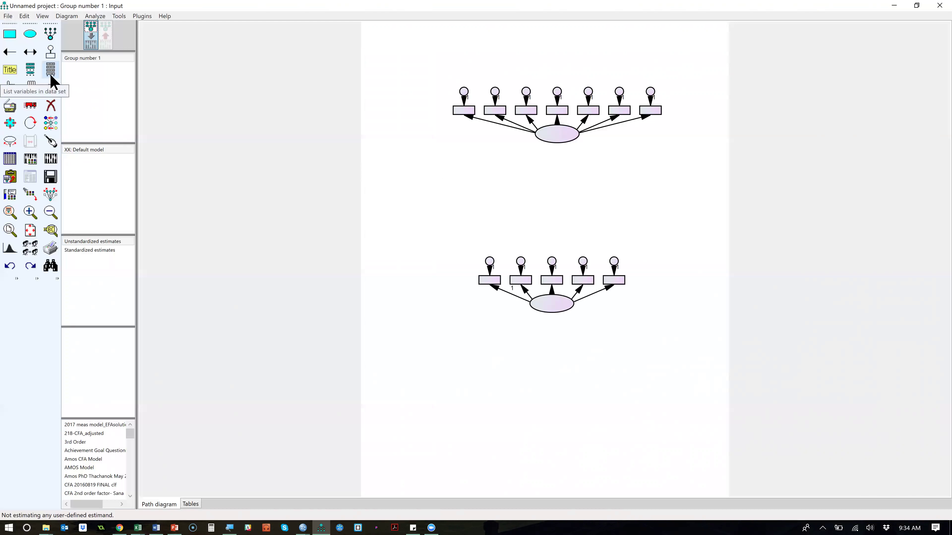
{"action": "left_click", "coordinate": [49, 71]}
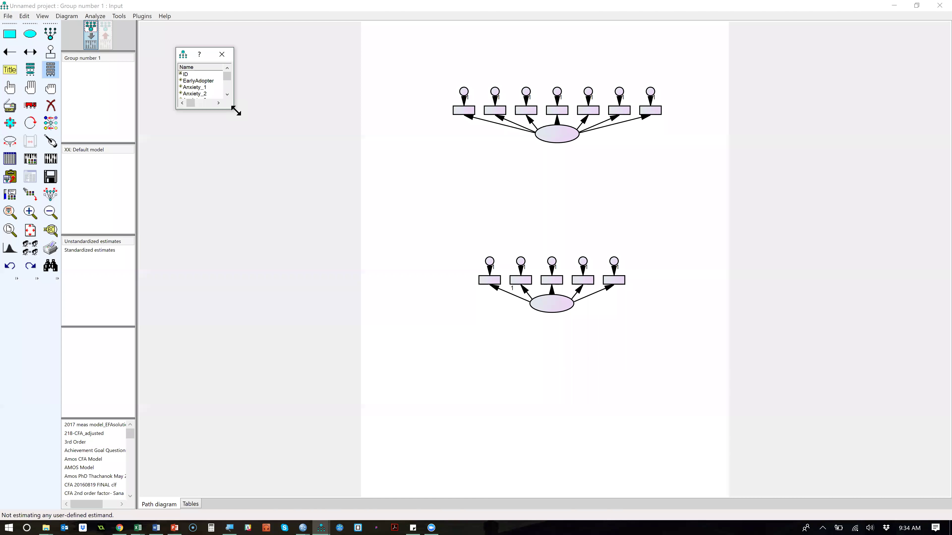
{"action": "left_click_drag", "start_coordinate": [236, 110], "coordinate": [331, 472]}
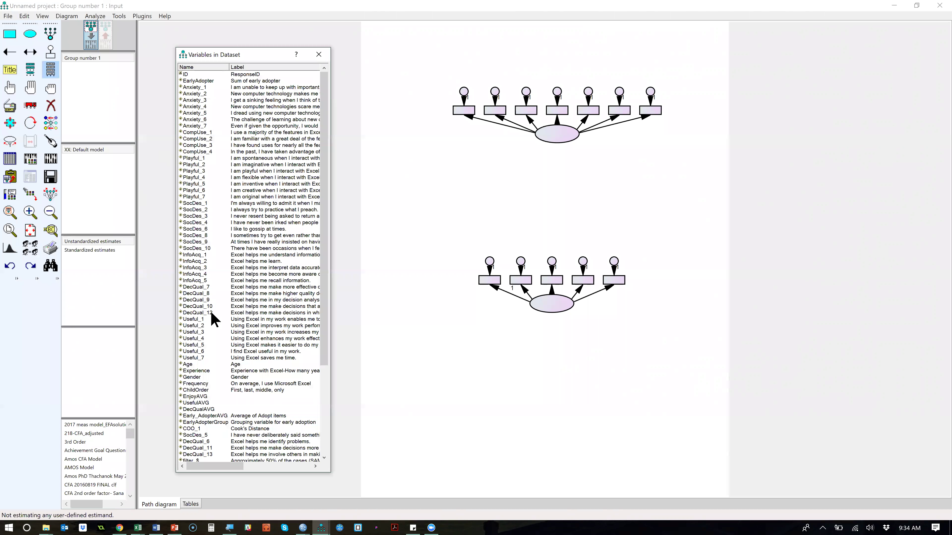
{"action": "left_click_drag", "start_coordinate": [194, 319], "coordinate": [469, 117]}
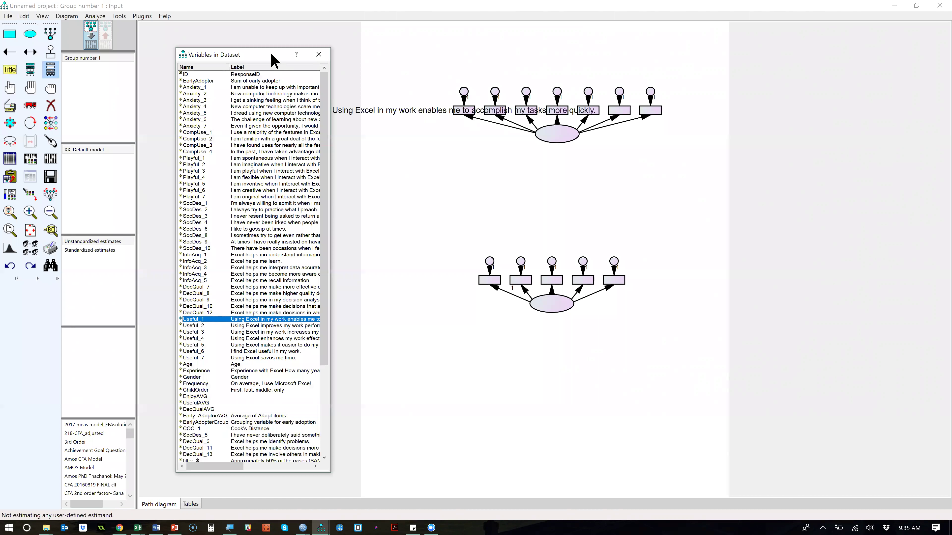
{"action": "left_click_drag", "start_coordinate": [260, 53], "coordinate": [200, 56]}
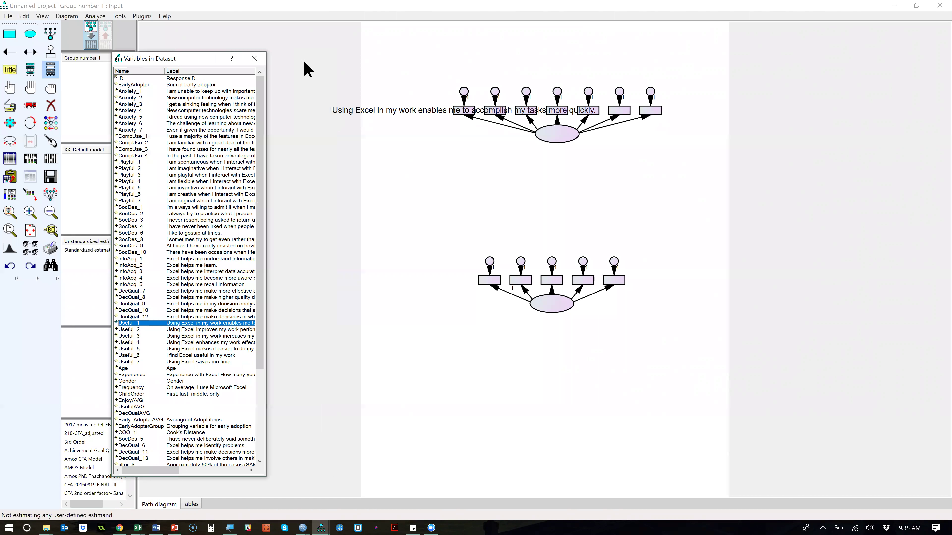
Turn off the display of variable labels in Interface Properties so that indicators show their variable names.
{"action": "left_click", "coordinate": [47, 17]}
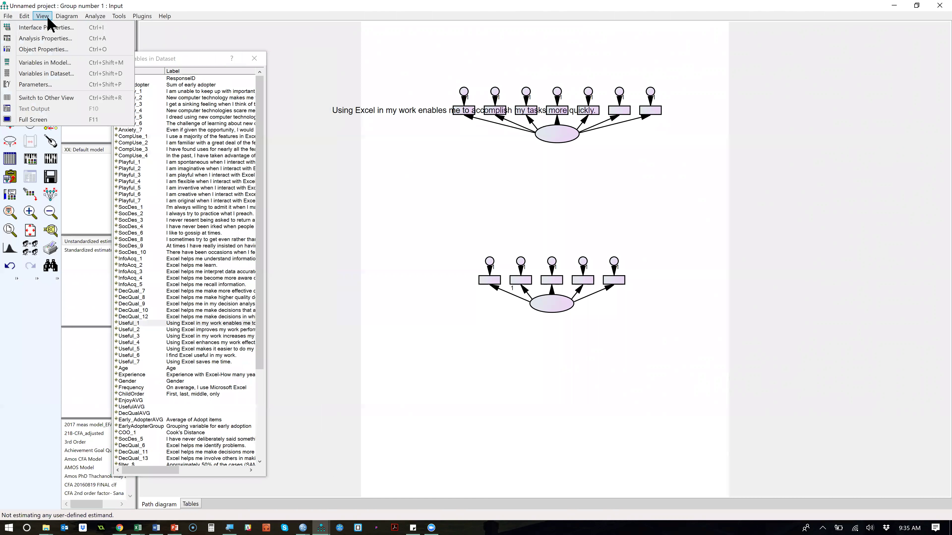
{"action": "left_click", "coordinate": [123, 29]}
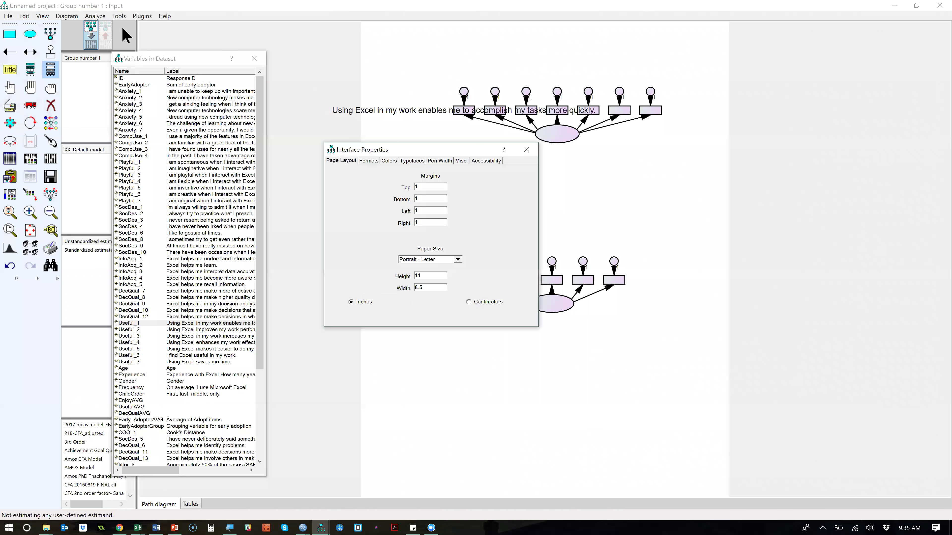
{"action": "left_click", "coordinate": [459, 161]}
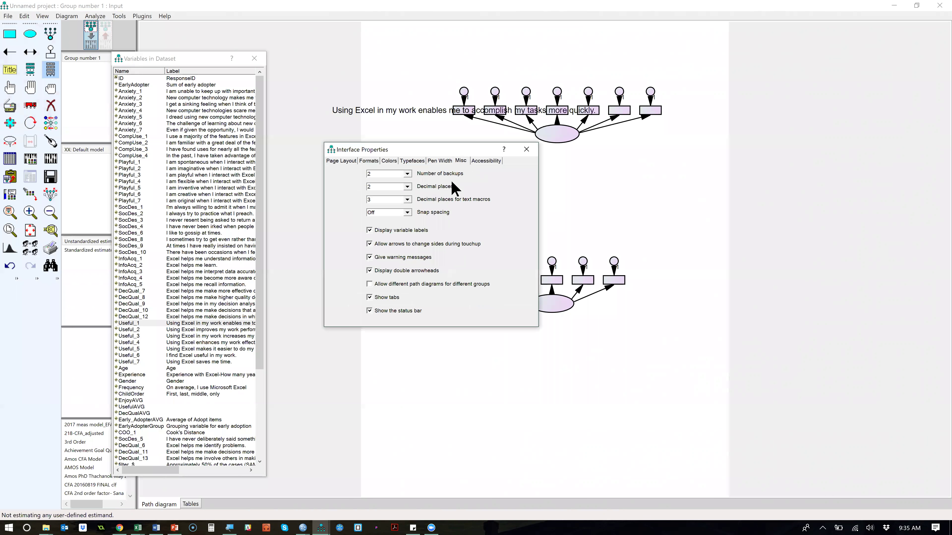
{"action": "left_click", "coordinate": [378, 232]}
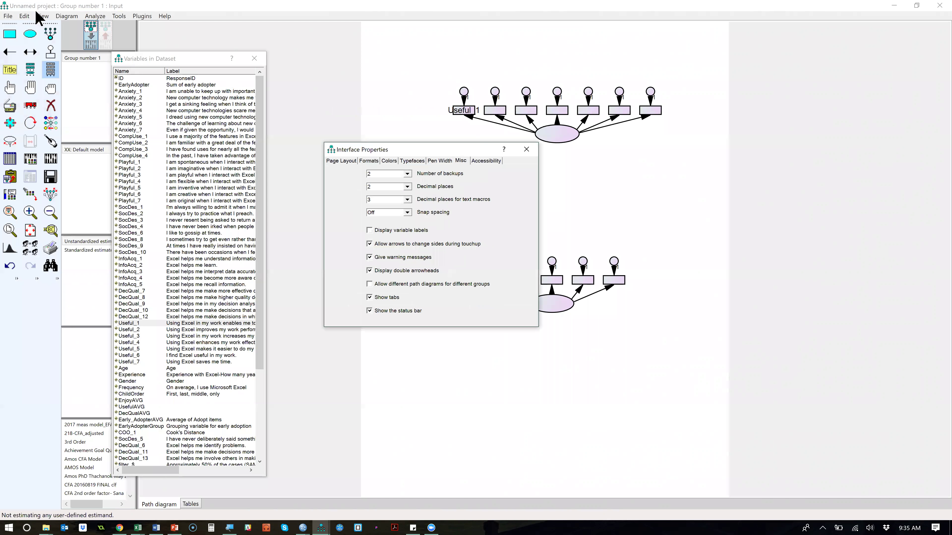
Check the variable label display setting in Interface Properties and close the dialog.
{"action": "left_click", "coordinate": [41, 16]}
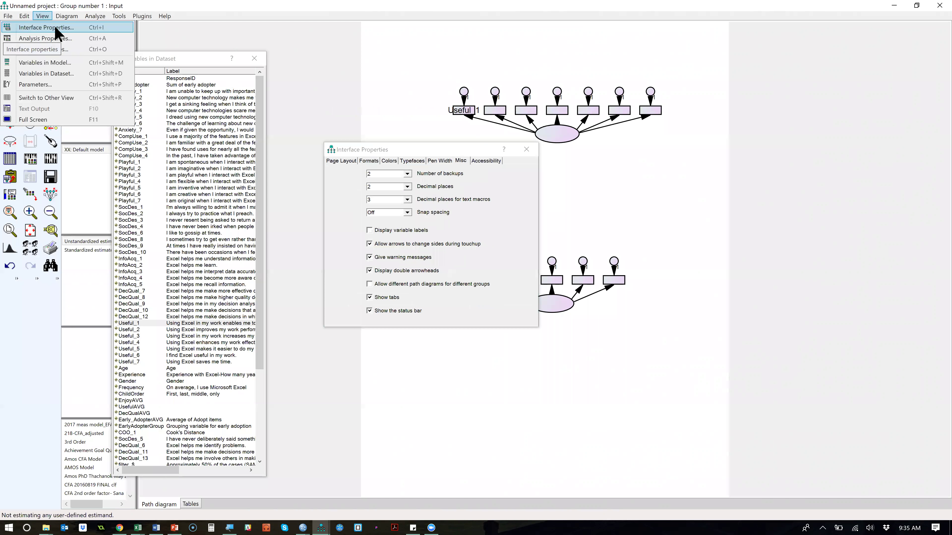
{"action": "left_click", "coordinate": [411, 150]}
{"action": "left_click", "coordinate": [464, 164]}
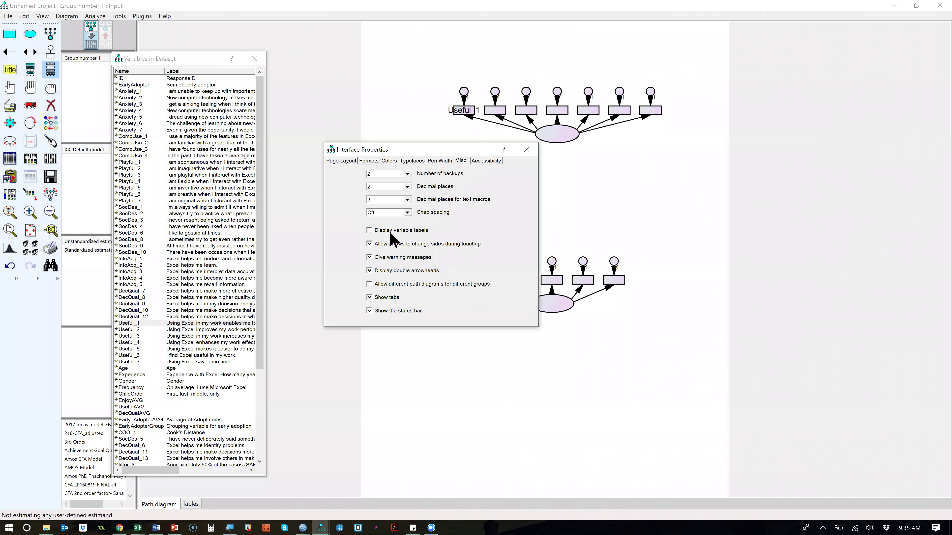
{"action": "left_click", "coordinate": [526, 149]}
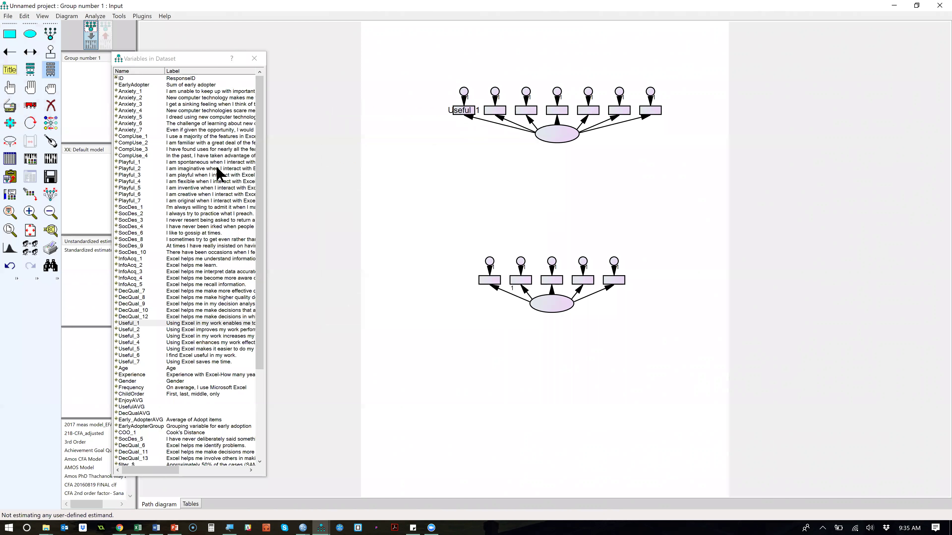
Assign Useful_2 through Useful_7 to the upper latent variable's remaining six indicators and close the dataset variable list.
{"action": "left_click_drag", "start_coordinate": [137, 330], "coordinate": [496, 115]}
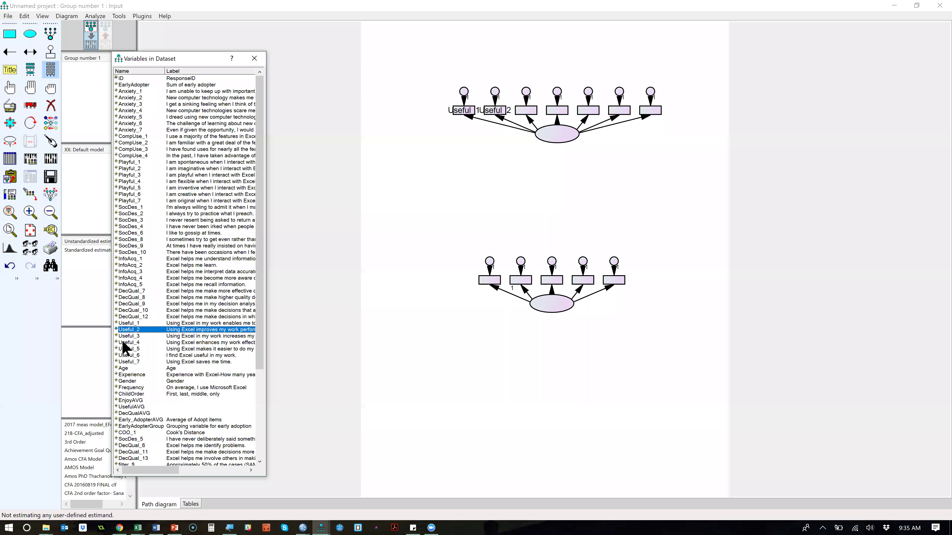
{"action": "left_click_drag", "start_coordinate": [126, 337], "coordinate": [527, 108]}
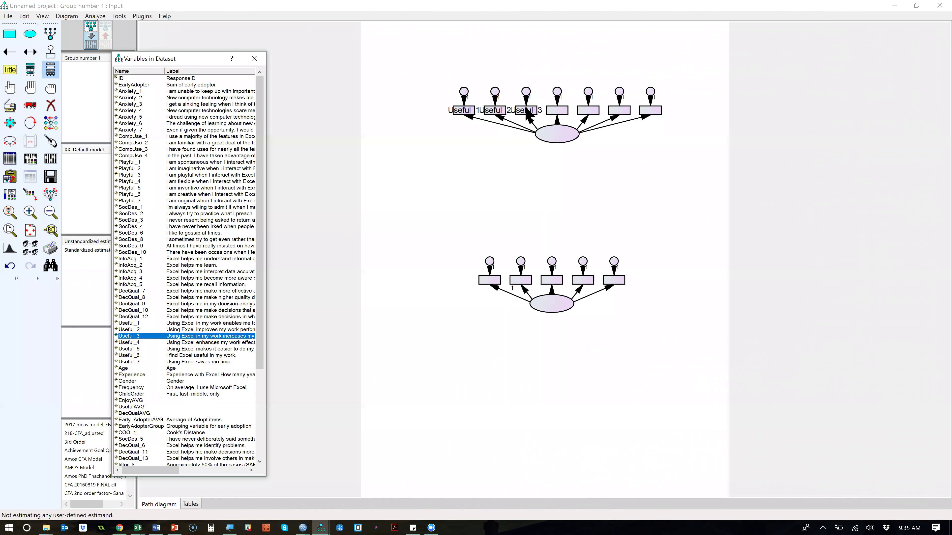
{"action": "left_click_drag", "start_coordinate": [146, 342], "coordinate": [566, 110]}
{"action": "left_click_drag", "start_coordinate": [129, 349], "coordinate": [588, 112]}
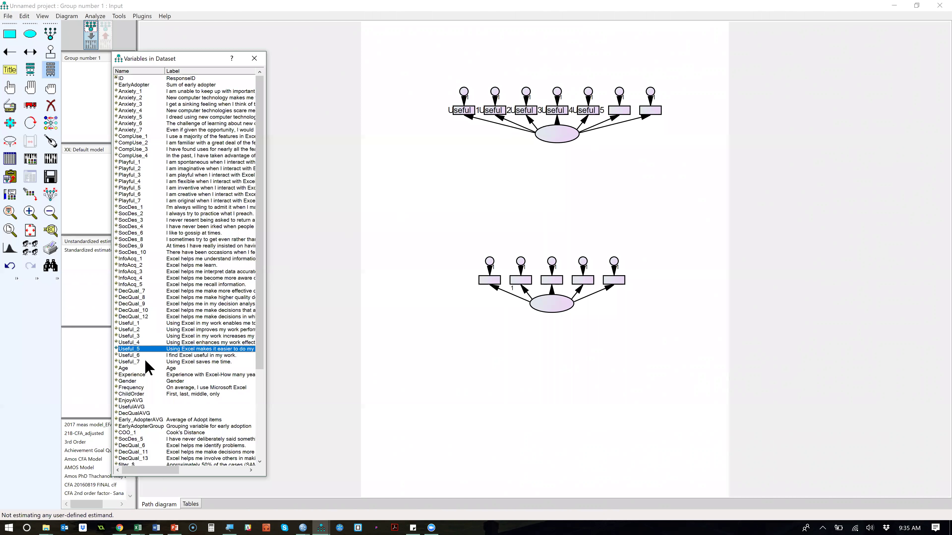
{"action": "left_click_drag", "start_coordinate": [121, 356], "coordinate": [629, 117]}
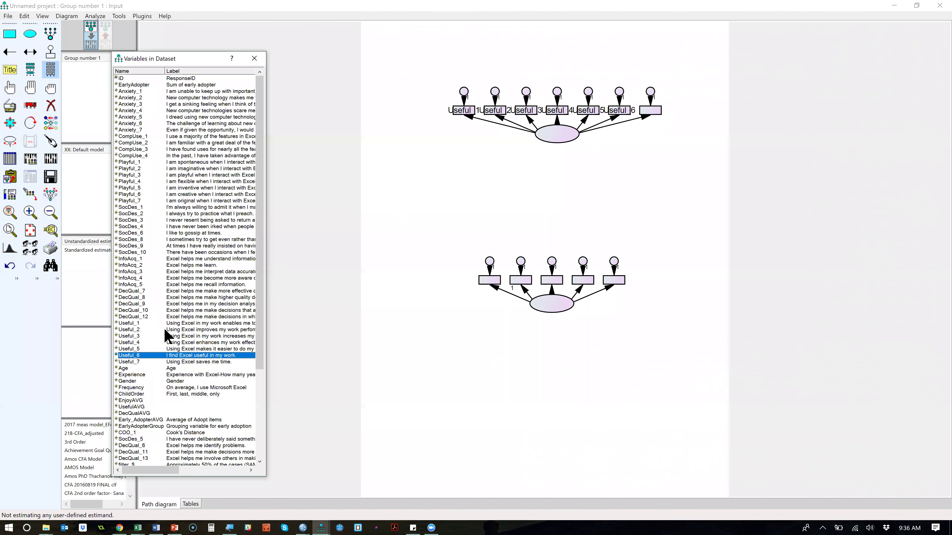
{"action": "left_click_drag", "start_coordinate": [127, 363], "coordinate": [660, 116]}
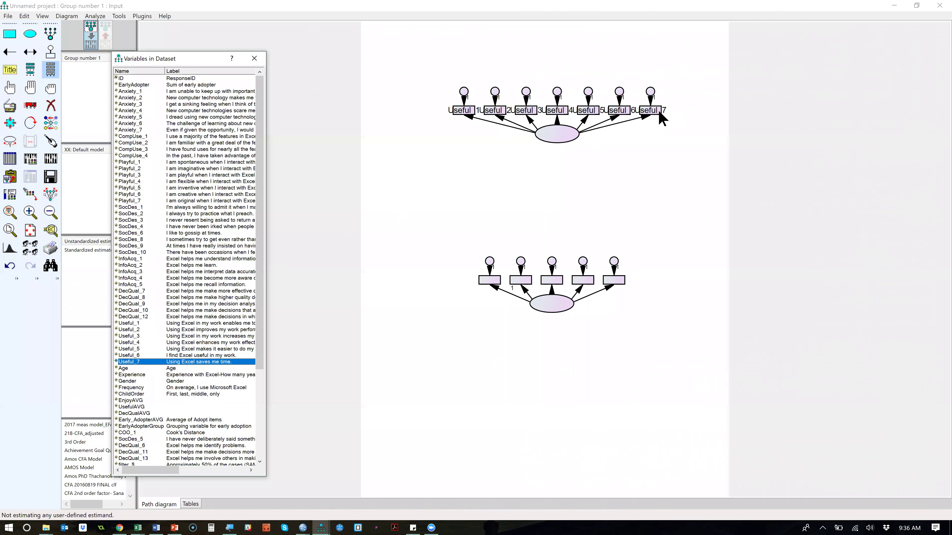
{"action": "left_click", "coordinate": [259, 62]}
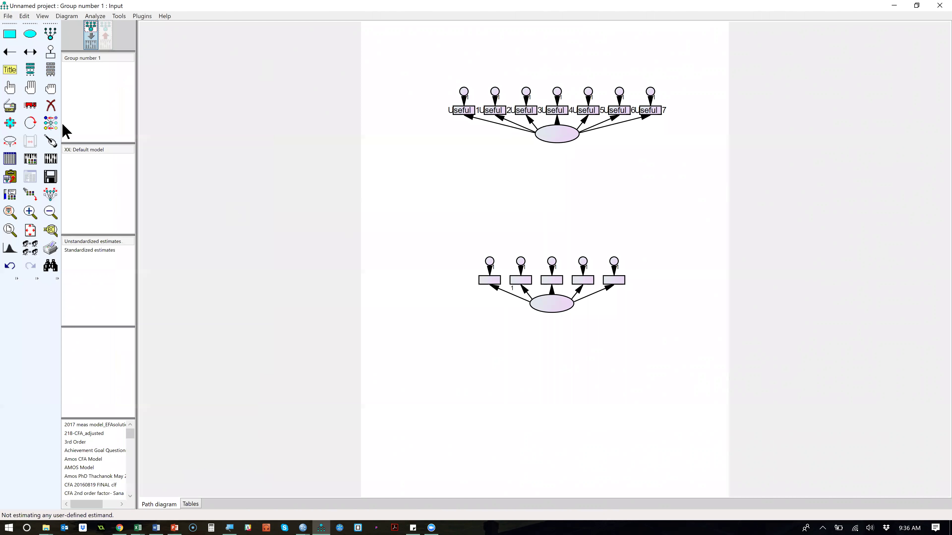
Rotate the upper latent variable's indicators to its left side and name the latent variable Useful.
{"action": "left_click", "coordinate": [29, 126]}
{"action": "left_click", "coordinate": [561, 138]}
{"action": "left_click", "coordinate": [561, 138]}
{"action": "left_click", "coordinate": [561, 138]}
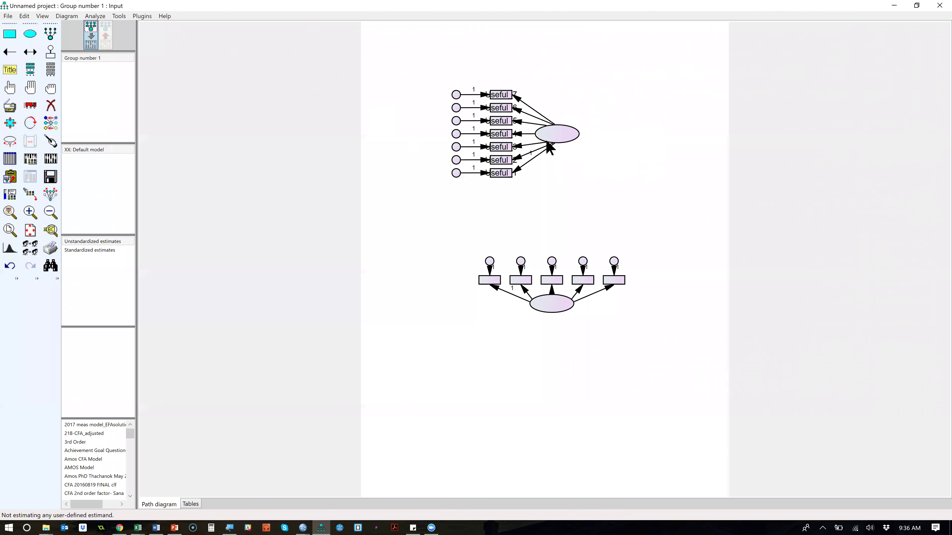
{"action": "double_click", "coordinate": [567, 138]}
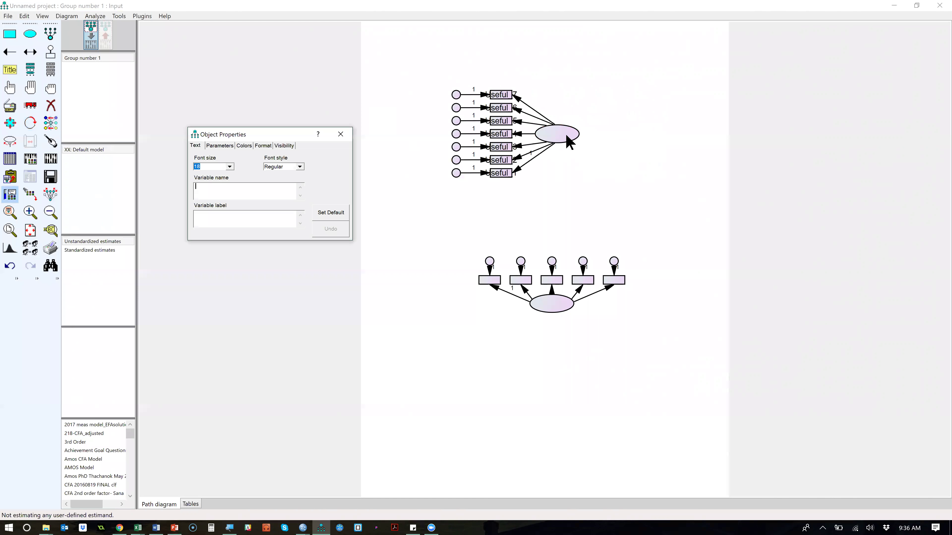
{"action": "type", "text": "Useful"}
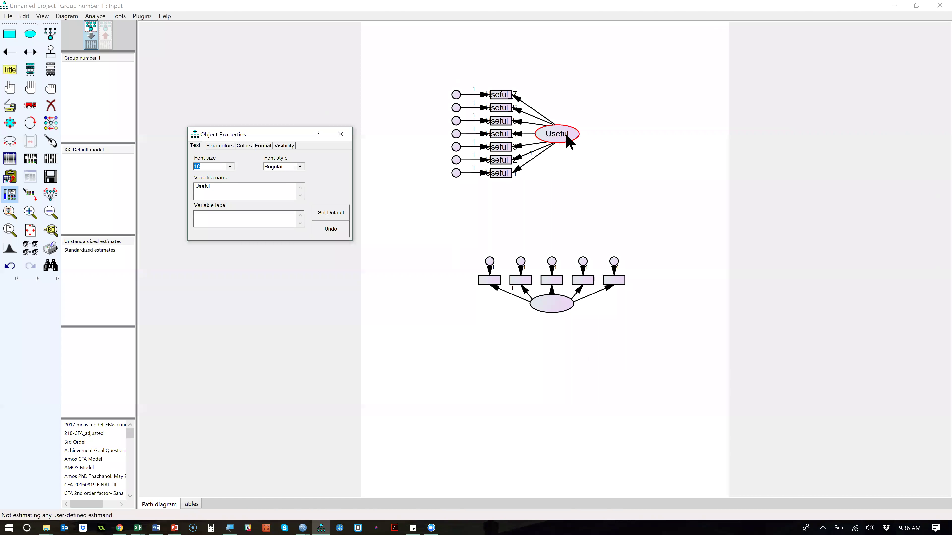
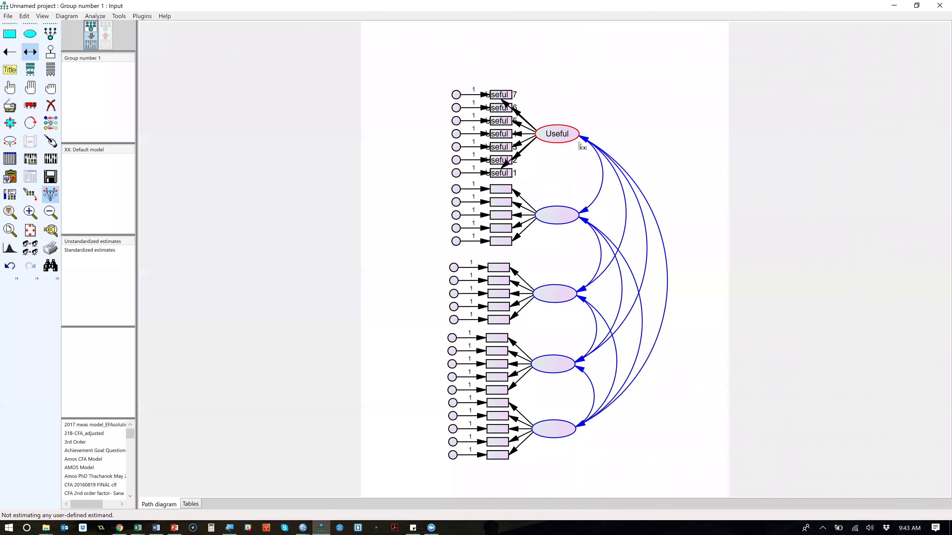
{"action": "left_click", "coordinate": [50, 36]}
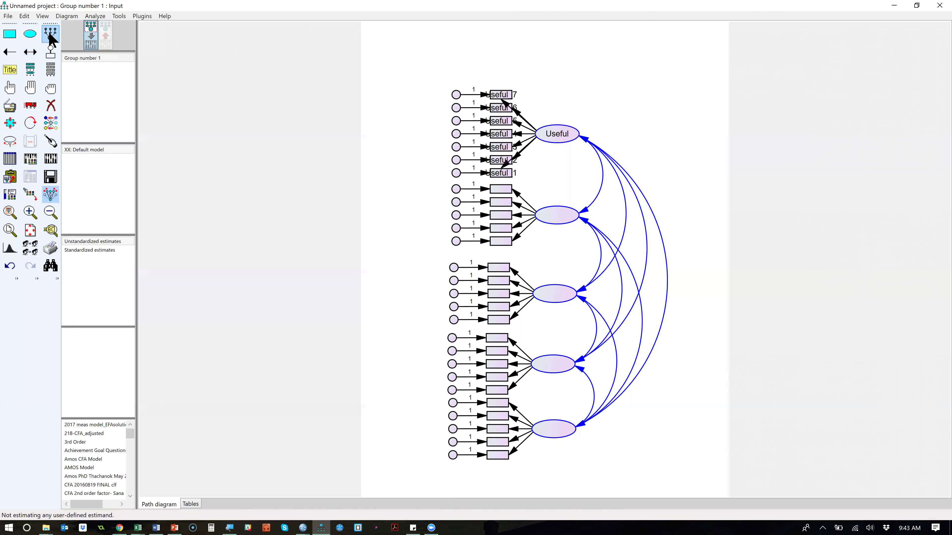
{"action": "left_click", "coordinate": [593, 65]}
{"action": "left_click_drag", "start_coordinate": [628, 81], "coordinate": [723, 161]}
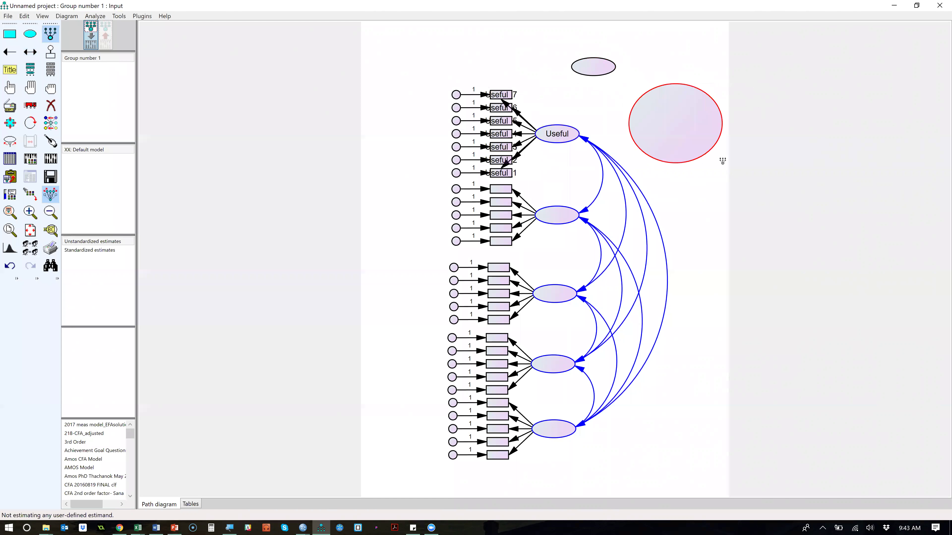
{"action": "key", "text": "ctrl+z"}
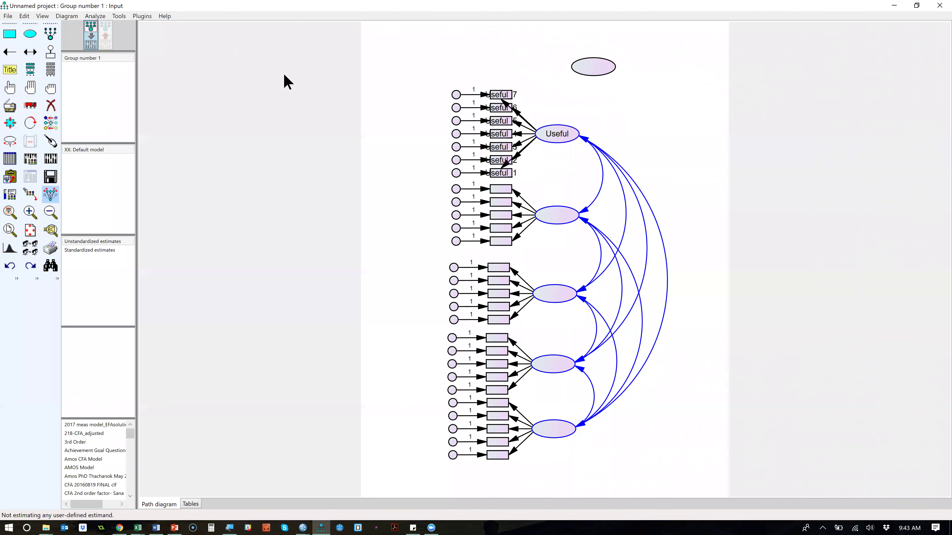
{"action": "left_click", "coordinate": [51, 105]}
{"action": "left_click", "coordinate": [597, 62]}
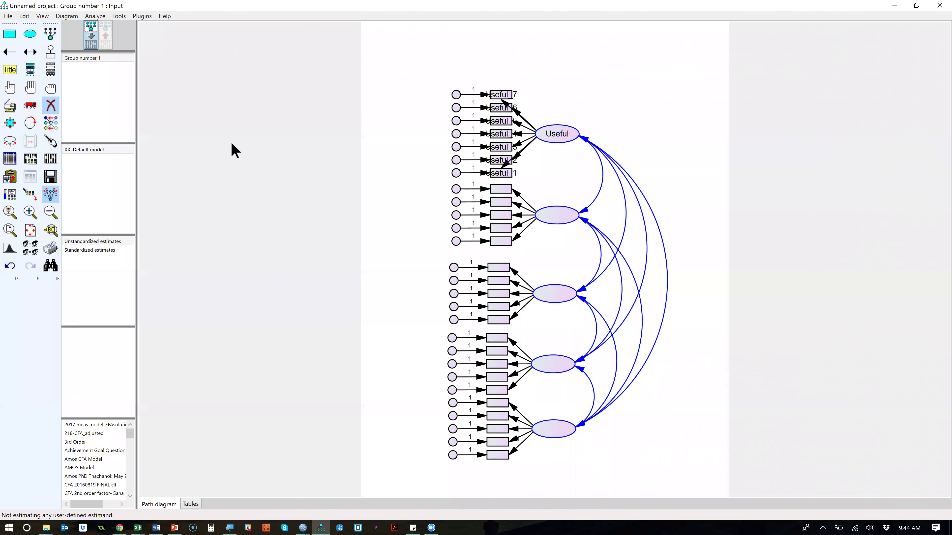
Erase the entire hand-drawn path diagram with the Erase All plugin.
{"action": "left_click", "coordinate": [142, 16]}
{"action": "left_click", "coordinate": [90, 85]}
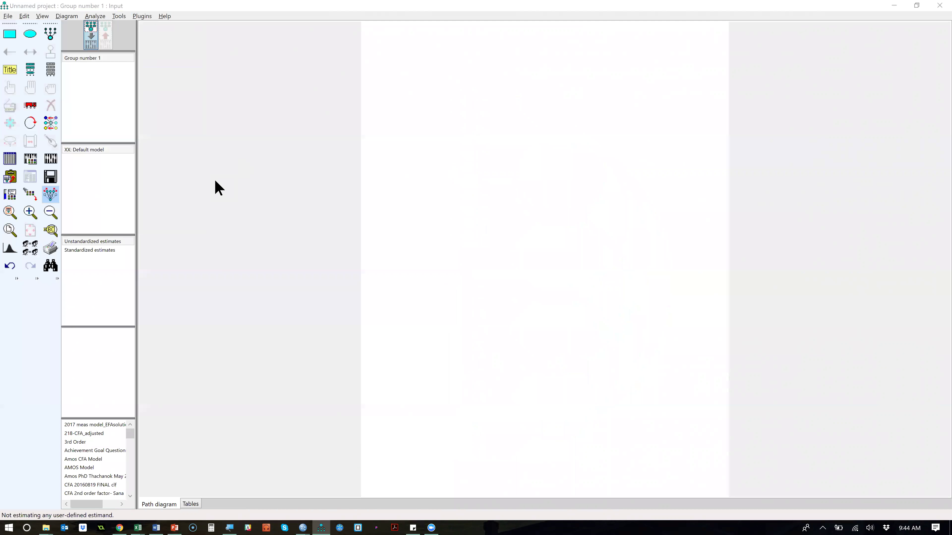
Switch to the SPSS Statistics Viewer and copy the Pattern Matrix table.
{"action": "key", "text": "alt+Tab"}
{"action": "left_click", "coordinate": [371, 150]}
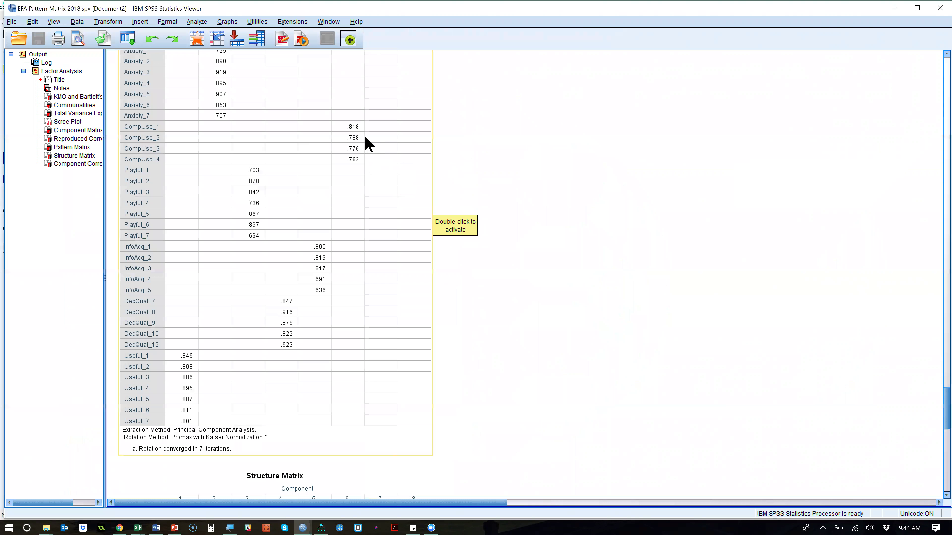
{"action": "right_click", "coordinate": [400, 145]}
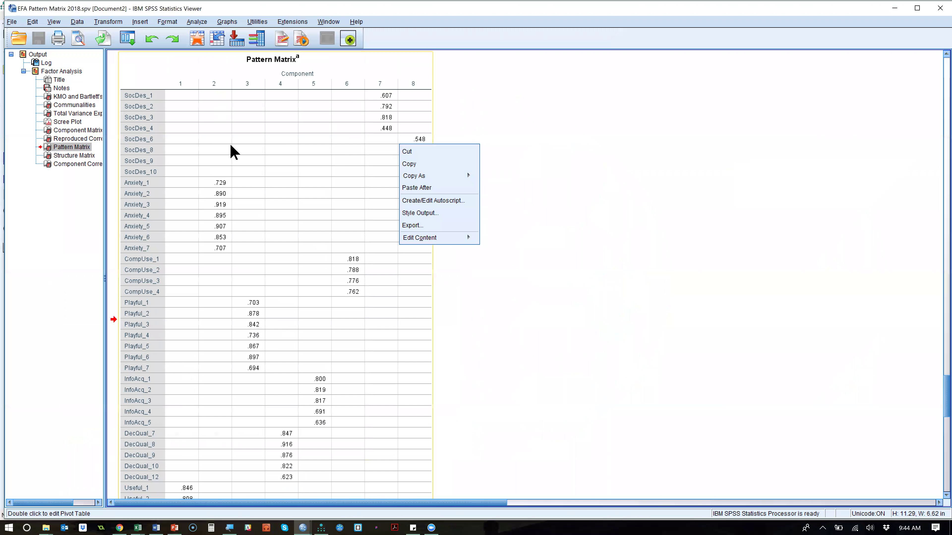
{"action": "left_click", "coordinate": [422, 165]}
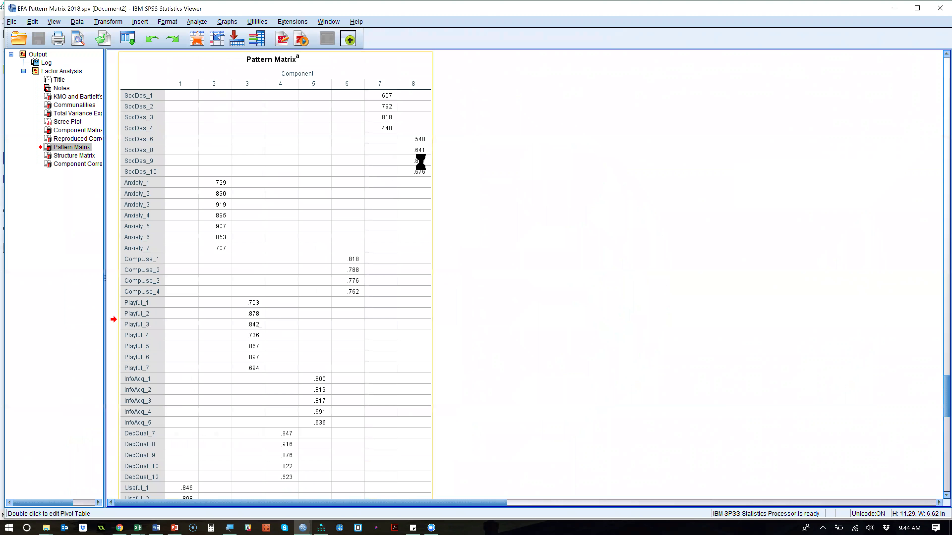
In Amos, confirm the loaded data file and create the diagram from the pasted matrix with the Pattern Matrix Model Builder plugin.
{"action": "key", "text": "alt+Tab"}
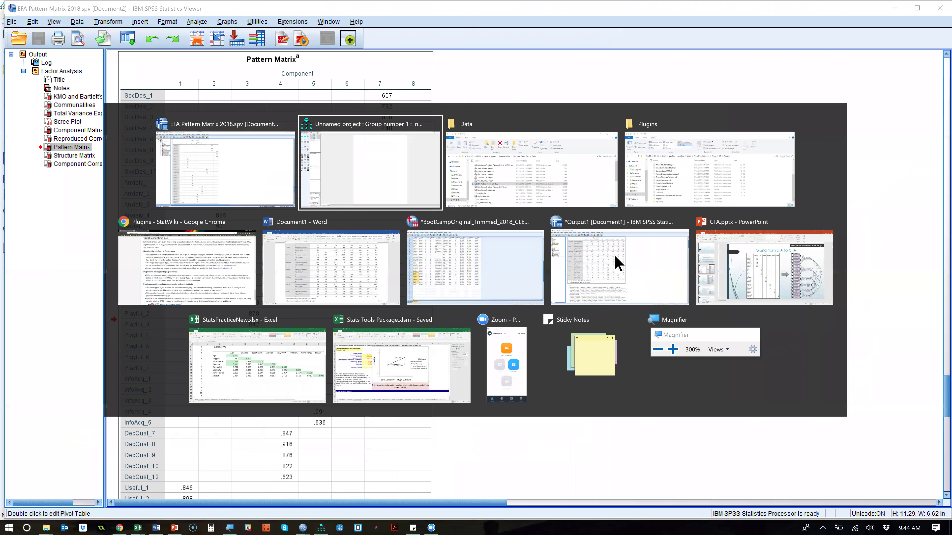
{"action": "left_click", "coordinate": [15, 158]}
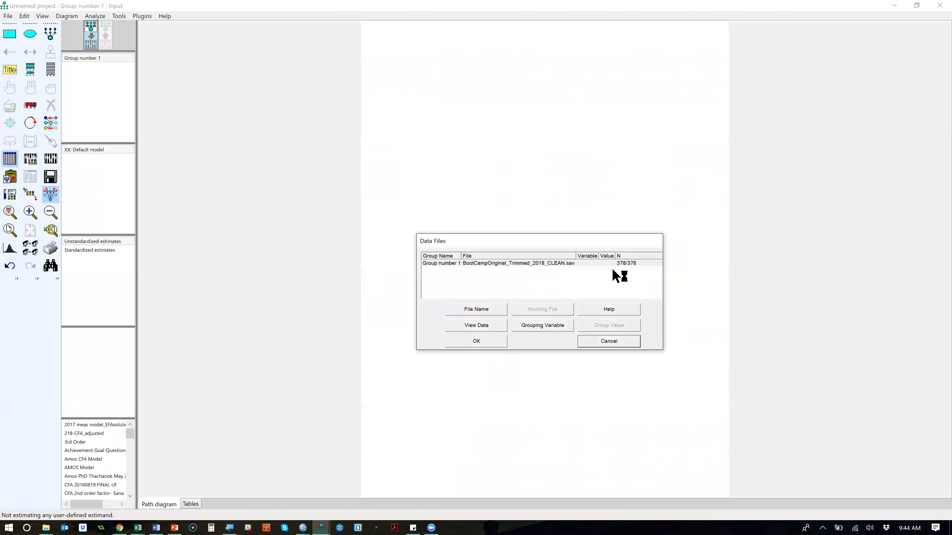
{"action": "left_click", "coordinate": [481, 345]}
{"action": "left_click", "coordinate": [144, 17]}
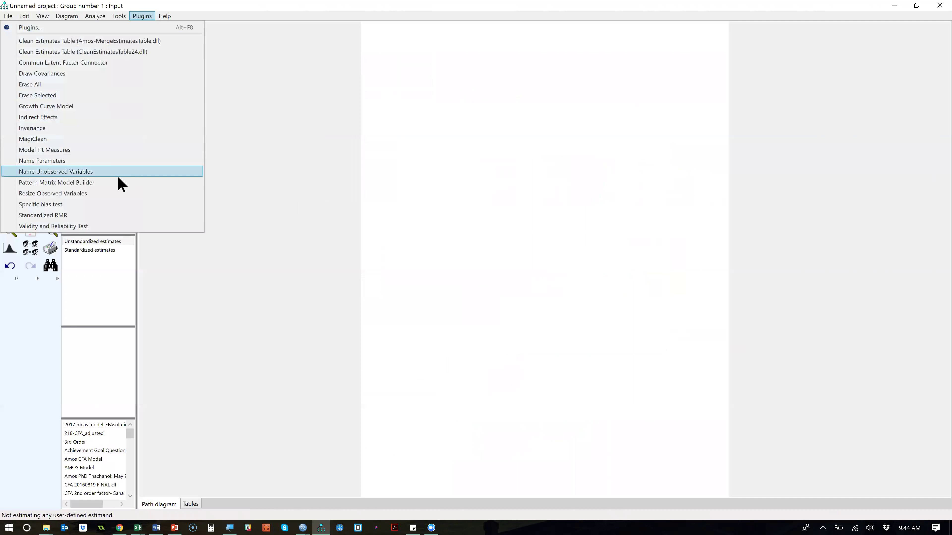
{"action": "left_click", "coordinate": [135, 186]}
{"action": "key", "text": "ctrl+v"}
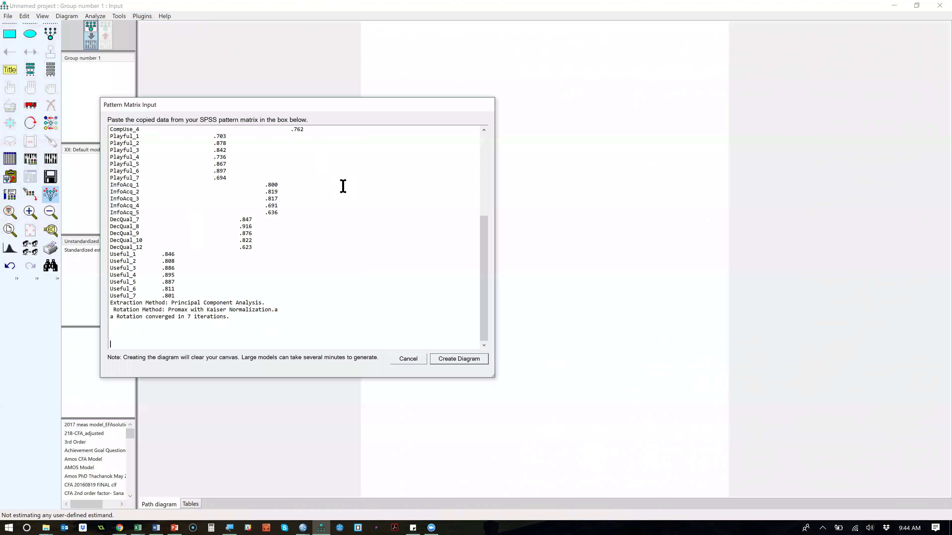
{"action": "left_click", "coordinate": [457, 358]}
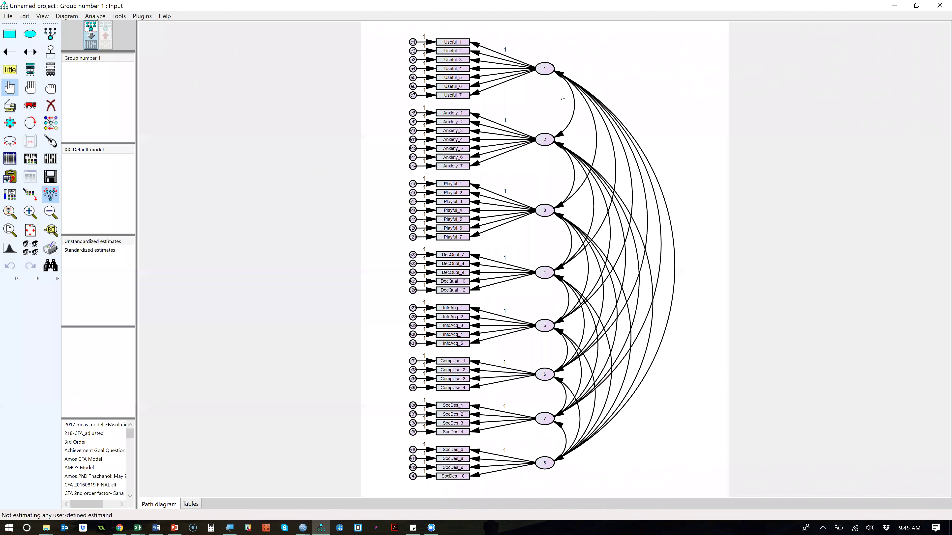
Rename latent variables 1, 2 and 3 as Useful, Anxiety and Playfulx.
{"action": "double_click", "coordinate": [545, 71]}
{"action": "left_click_drag", "start_coordinate": [215, 189], "coordinate": [175, 194]}
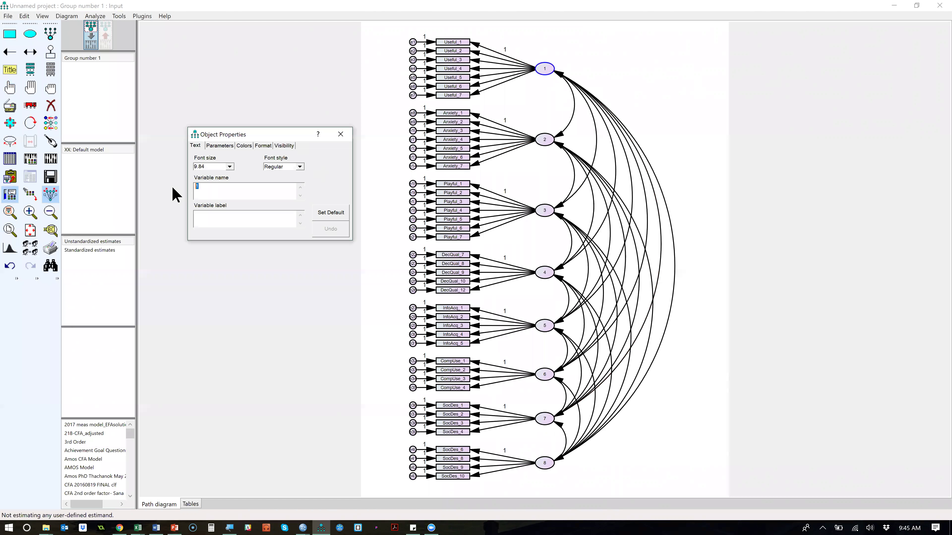
{"action": "type", "text": "Useful"}
{"action": "left_click", "coordinate": [545, 140]}
{"action": "type", "text": "Anxiety"}
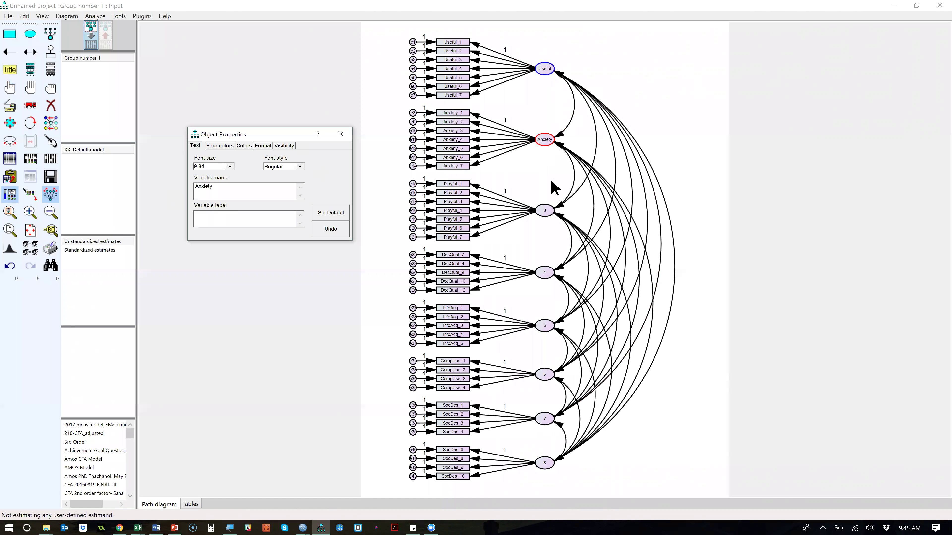
{"action": "left_click", "coordinate": [550, 212]}
{"action": "key", "text": "BackSpace"}
{"action": "type", "text": "Playfulx"}
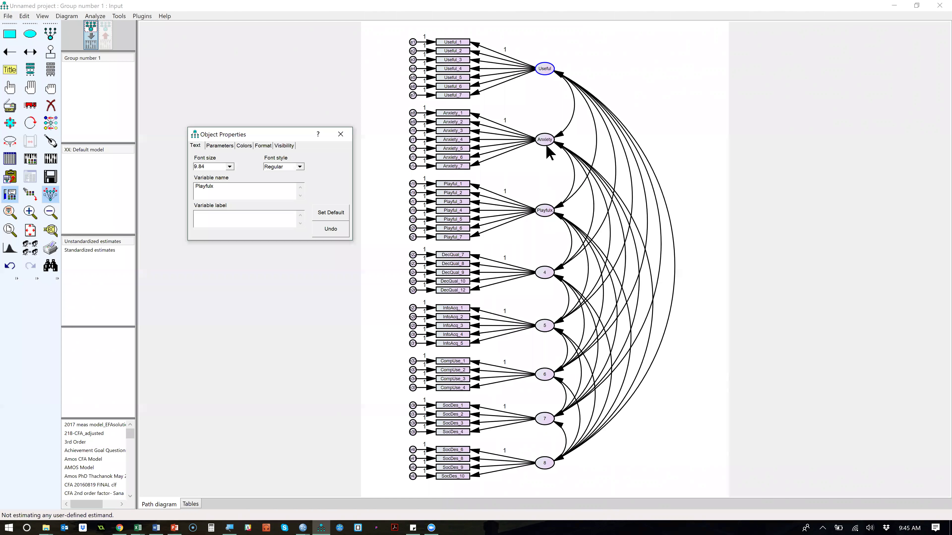
Append an x to the Anxiety and Useful latent variable names, making them Anxietyx and Usefulx.
{"action": "left_click", "coordinate": [546, 143]}
{"action": "type", "text": "x"}
{"action": "left_click", "coordinate": [549, 67]}
{"action": "type", "text": "x"}
Rename latent variables 4, 5 and 6 as DecQualx, InfoAcqx and CompUsex.
{"action": "left_click", "coordinate": [542, 270]}
{"action": "key", "text": "BackSpace"}
{"action": "type", "text": "DecQualx"}
{"action": "left_click", "coordinate": [546, 334]}
{"action": "key", "text": "BackSpace"}
{"action": "type", "text": "InfoAcqx"}
{"action": "left_click", "coordinate": [546, 375]}
{"action": "type", "text": "Cop"}
{"action": "key", "text": "BackSpace"}
{"action": "key", "text": "BackSpace"}
{"action": "key", "text": "BackSpace"}
{"action": "key", "text": "BackSpace"}
{"action": "type", "text": "CompUsex"}
Rename latent variables 7 and 8 as SocDesPosx and SocDesNegx and close Object Properties.
{"action": "left_click", "coordinate": [550, 418]}
{"action": "key", "text": "BackSpace"}
{"action": "type", "text": "SocDec"}
{"action": "type", "text": "sPosx"}
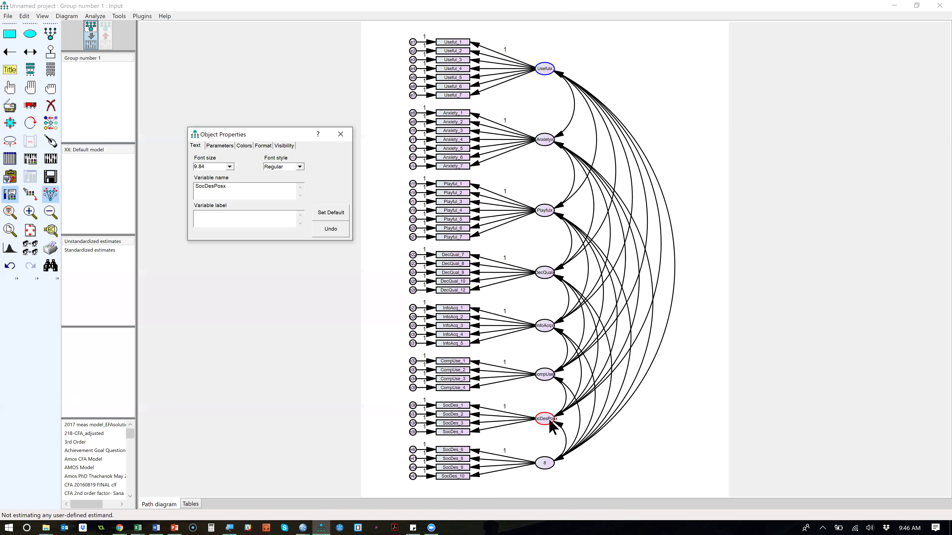
{"action": "left_click", "coordinate": [547, 465]}
{"action": "type", "text": "SocDesNegx"}
{"action": "left_click", "coordinate": [340, 134]}
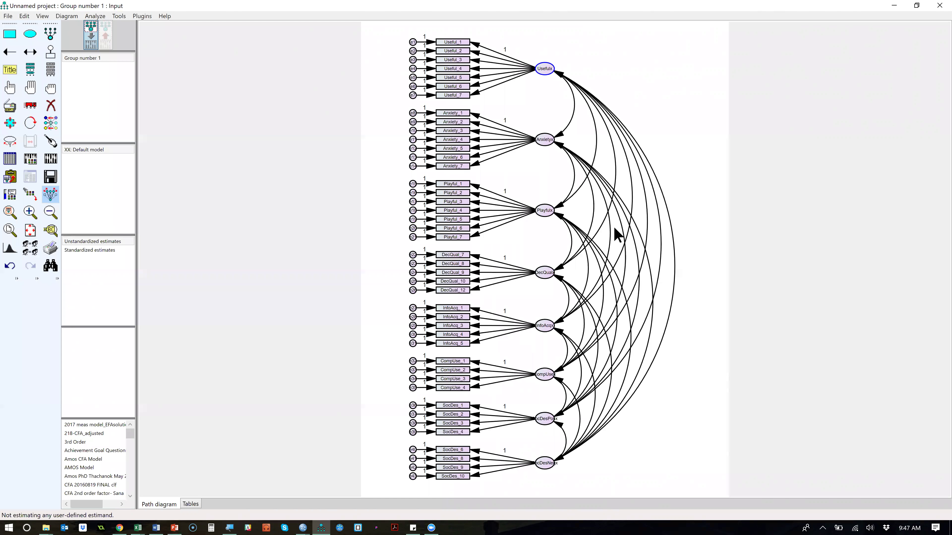
Fix the variance of all eight latent variables, from Usefulx to SocDesNegx, at 1.
{"action": "double_click", "coordinate": [545, 70]}
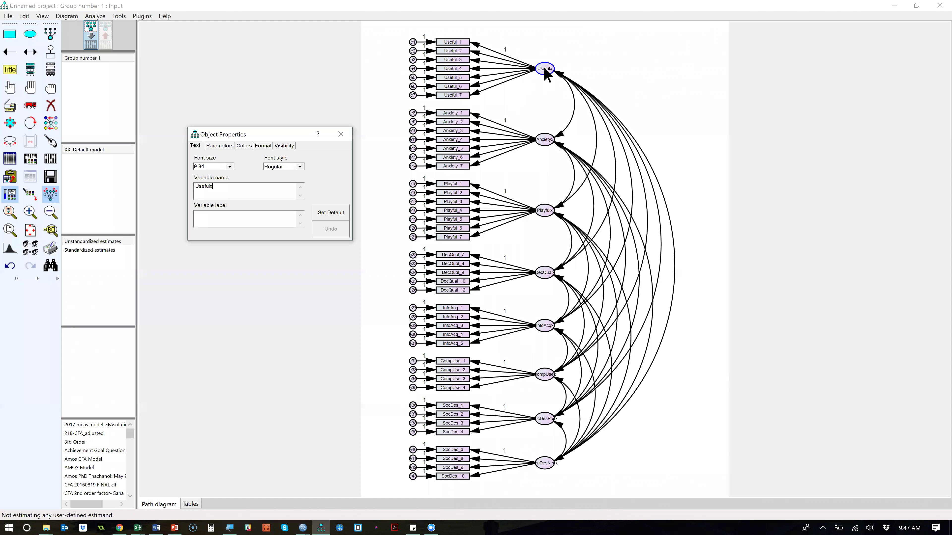
{"action": "left_click", "coordinate": [226, 150]}
{"action": "type", "text": "1"}
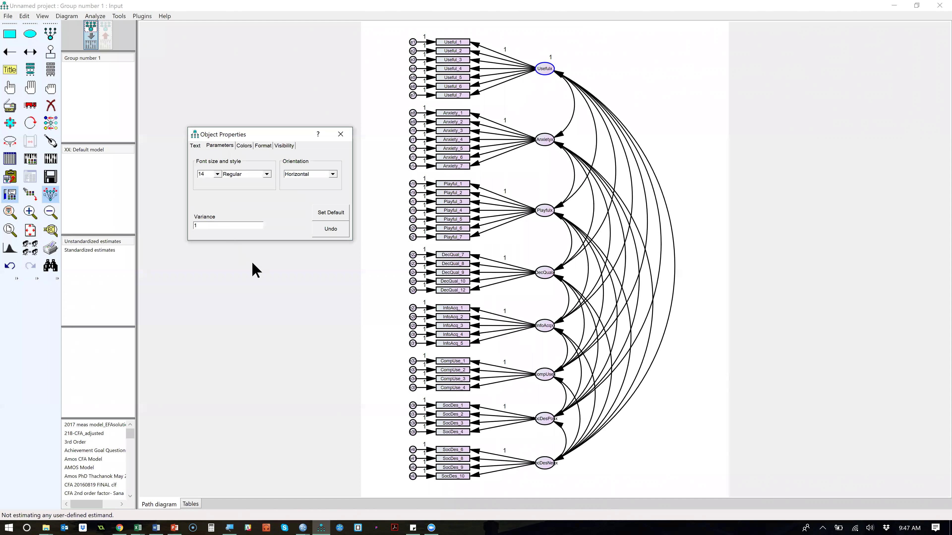
{"action": "left_click", "coordinate": [547, 142]}
{"action": "type", "text": "1"}
{"action": "left_click", "coordinate": [547, 215]}
{"action": "type", "text": "1"}
{"action": "left_click", "coordinate": [545, 274]}
{"action": "type", "text": "1"}
{"action": "left_click", "coordinate": [544, 328]}
{"action": "type", "text": "1"}
{"action": "left_click", "coordinate": [546, 376]}
{"action": "type", "text": "1"}
{"action": "left_click", "coordinate": [545, 419]}
{"action": "type", "text": "1"}
Clear the fixed regression weight on the first item's path of all eight factors, from Usefulx to SocDesNegx, and close Object Properties.
{"action": "left_click", "coordinate": [479, 49]}
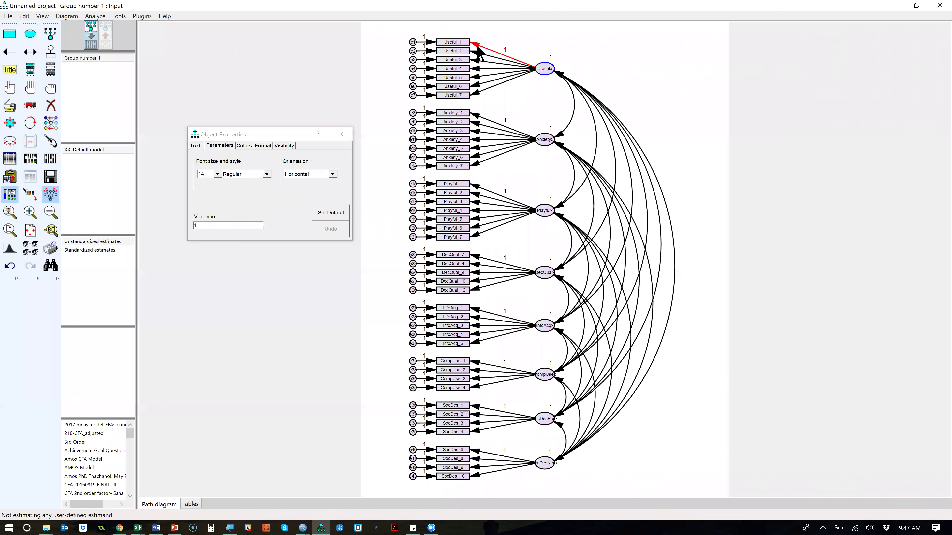
{"action": "key", "text": "BackSpace"}
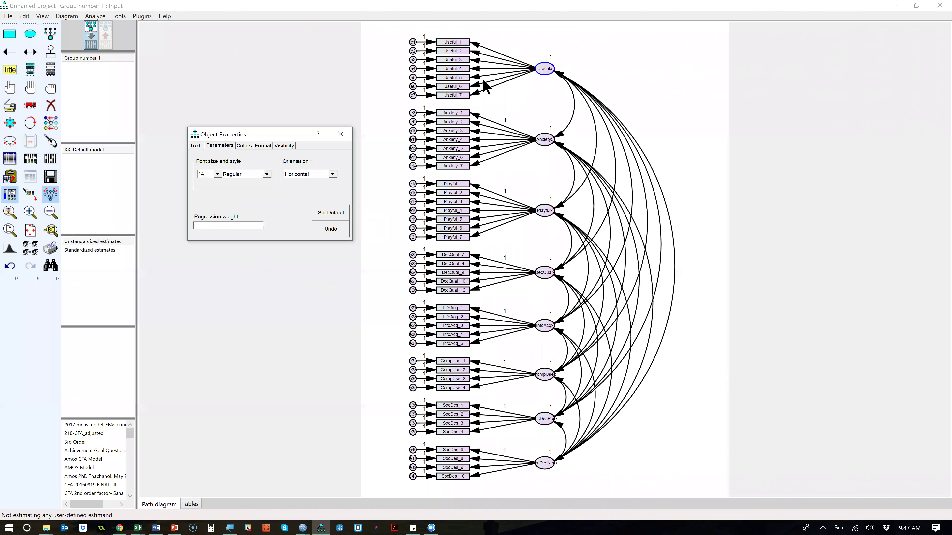
{"action": "left_click", "coordinate": [478, 117]}
{"action": "key", "text": "BackSpace"}
{"action": "left_click", "coordinate": [478, 191]}
{"action": "key", "text": "BackSpace"}
{"action": "left_click", "coordinate": [479, 257]}
{"action": "key", "text": "BackSpace"}
{"action": "left_click", "coordinate": [481, 311]}
{"action": "key", "text": "BackSpace"}
{"action": "left_click", "coordinate": [479, 362]}
{"action": "key", "text": "BackSpace"}
{"action": "left_click", "coordinate": [478, 405]}
{"action": "key", "text": "BackSpace"}
{"action": "left_click", "coordinate": [478, 454]}
{"action": "key", "text": "BackSpace"}
{"action": "left_click", "coordinate": [341, 134]}
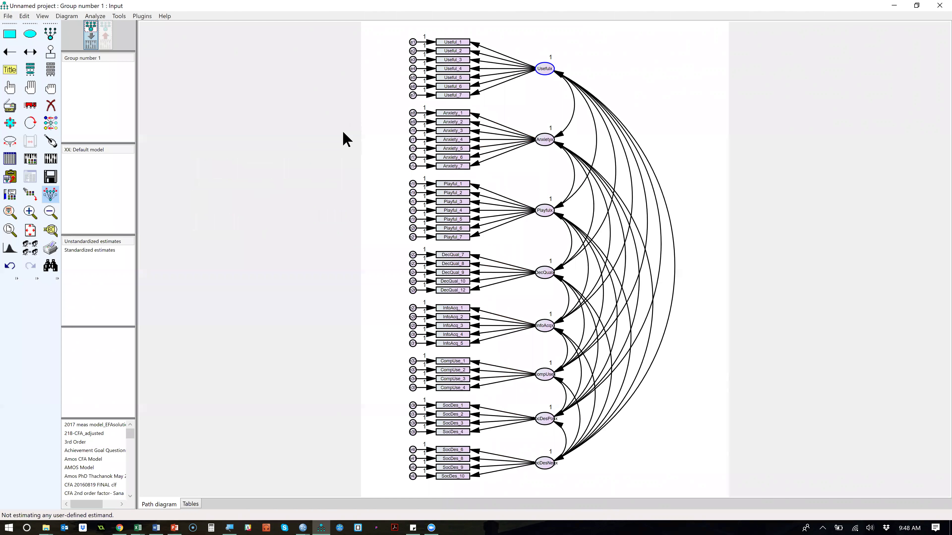
Save the model as CFA initial 2018 in the Demo Models folder of SEM Boot Camp BYU.
{"action": "left_click", "coordinate": [50, 180]}
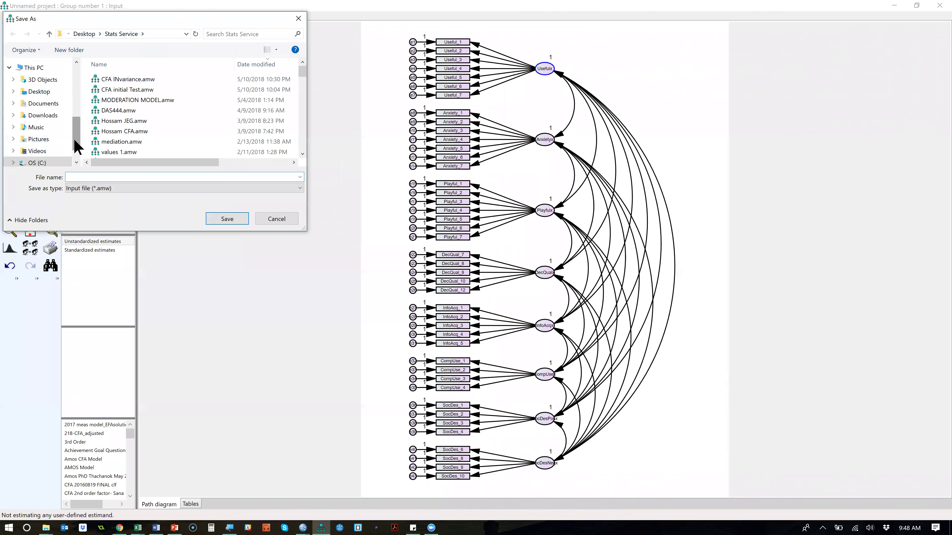
{"action": "scroll", "coordinate": [71, 105], "scroll_direction": "up", "scroll_amount": 3}
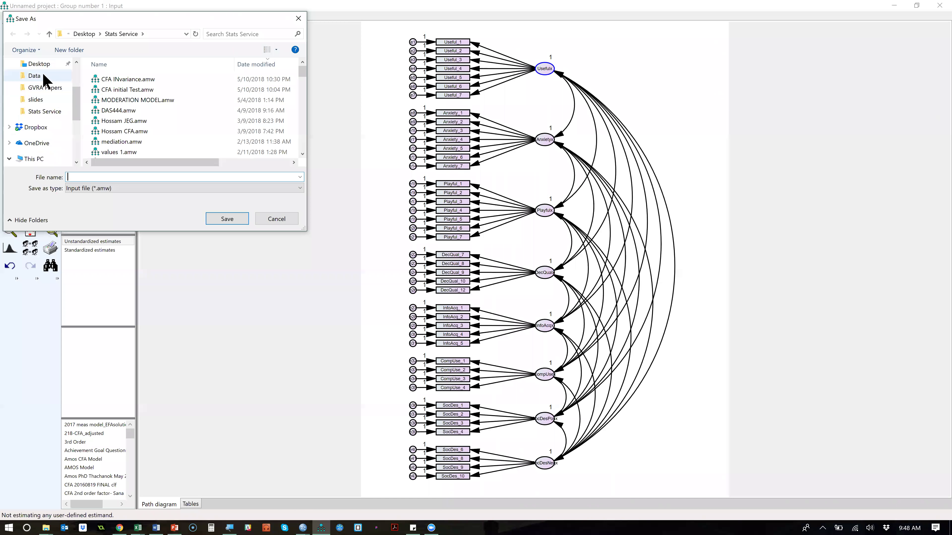
{"action": "left_click", "coordinate": [44, 75]}
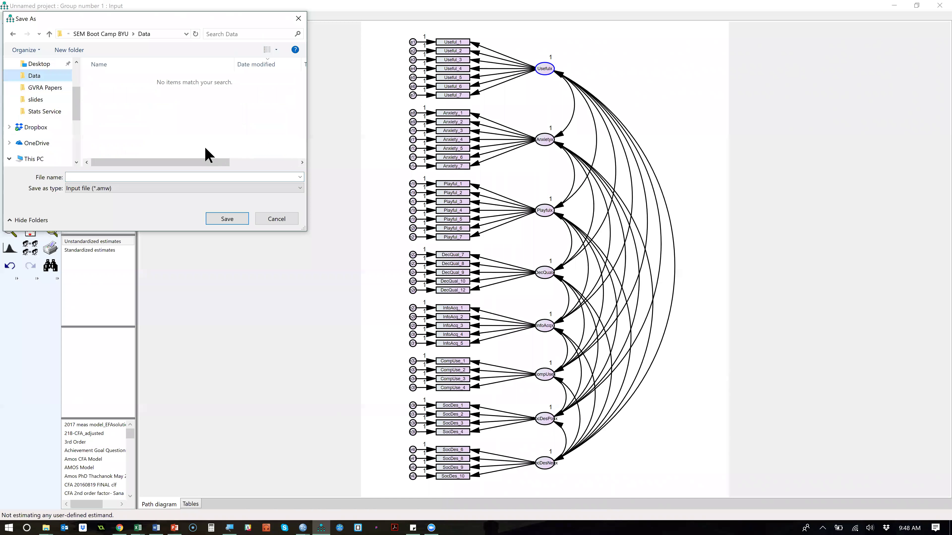
{"action": "left_click", "coordinate": [133, 34]}
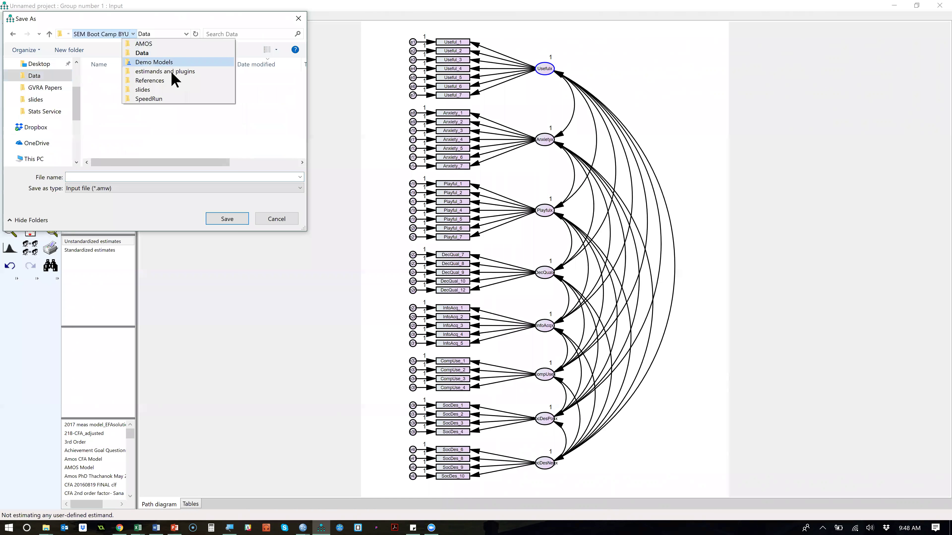
{"action": "left_click", "coordinate": [173, 62]}
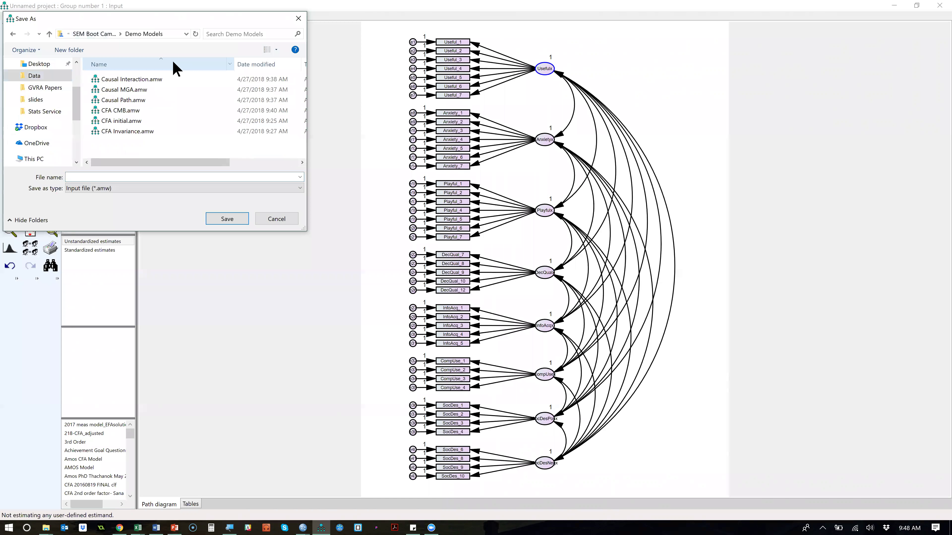
{"action": "left_click", "coordinate": [105, 177]}
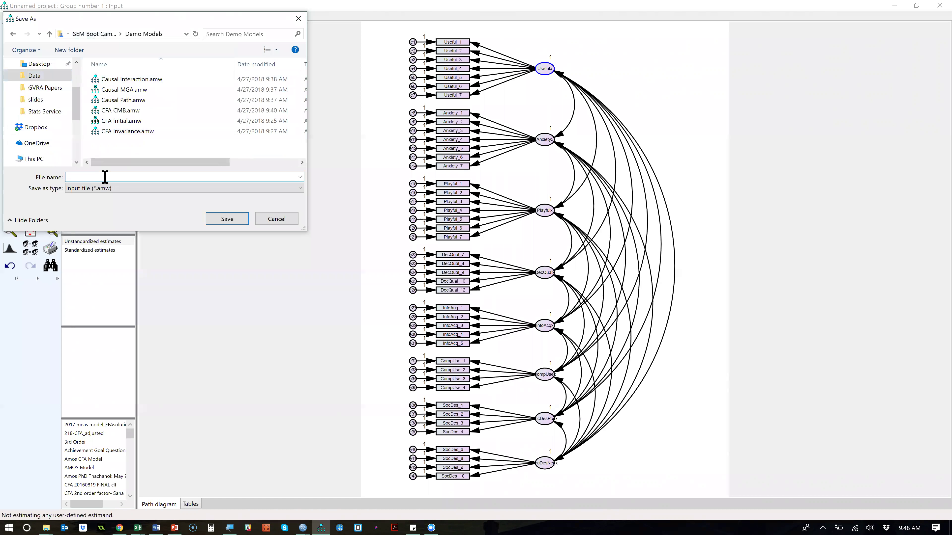
{"action": "type", "text": "CFA in"}
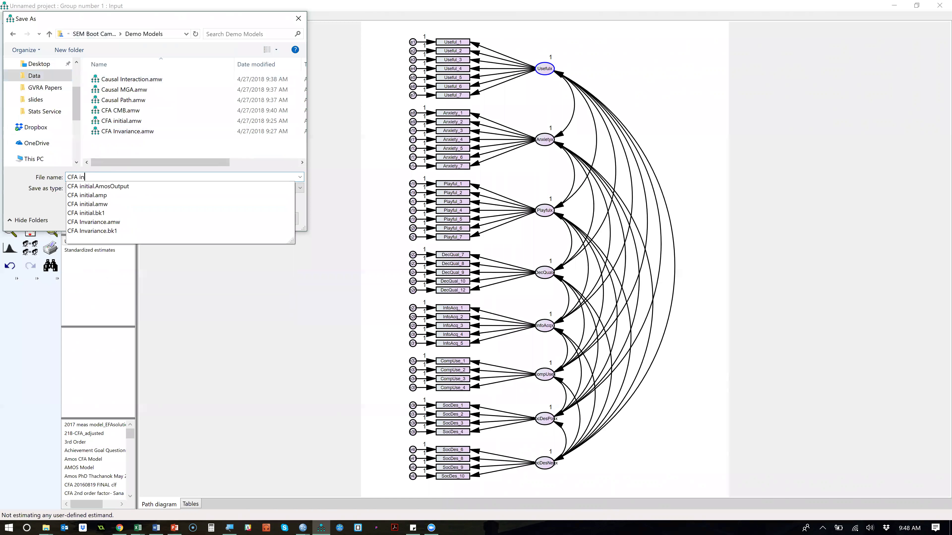
{"action": "type", "text": "itial 2018"}
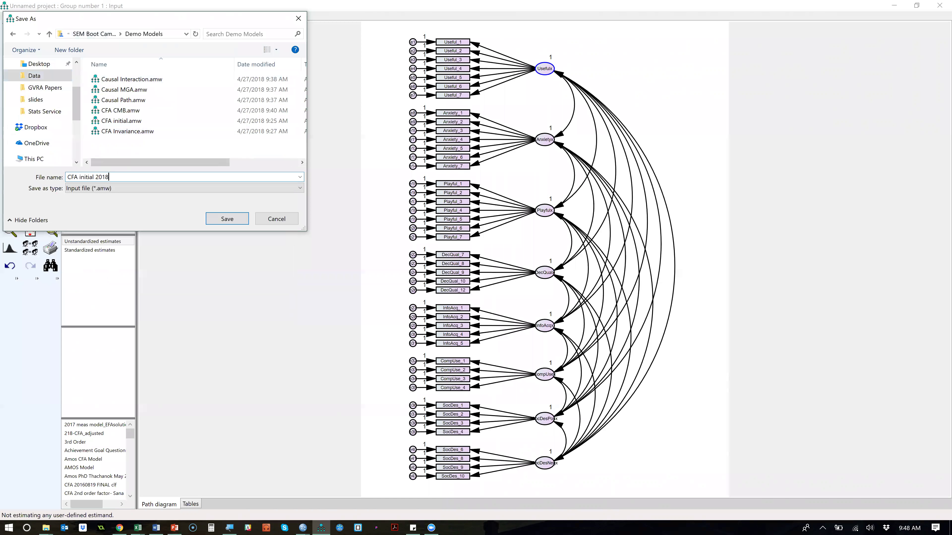
{"action": "key", "text": "Return"}
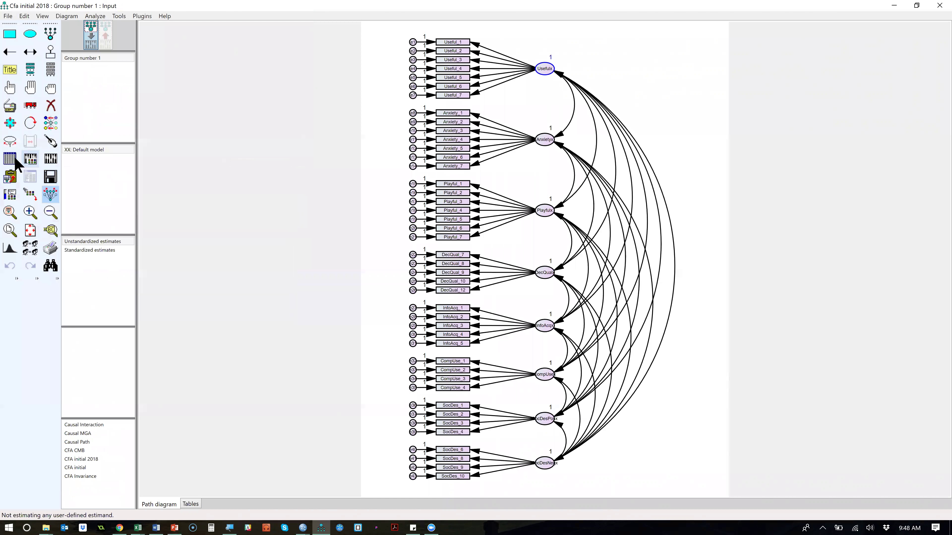
Check which data file is attached to Group number 1, leaving the data file settings as they are.
{"action": "left_click", "coordinate": [8, 16]}
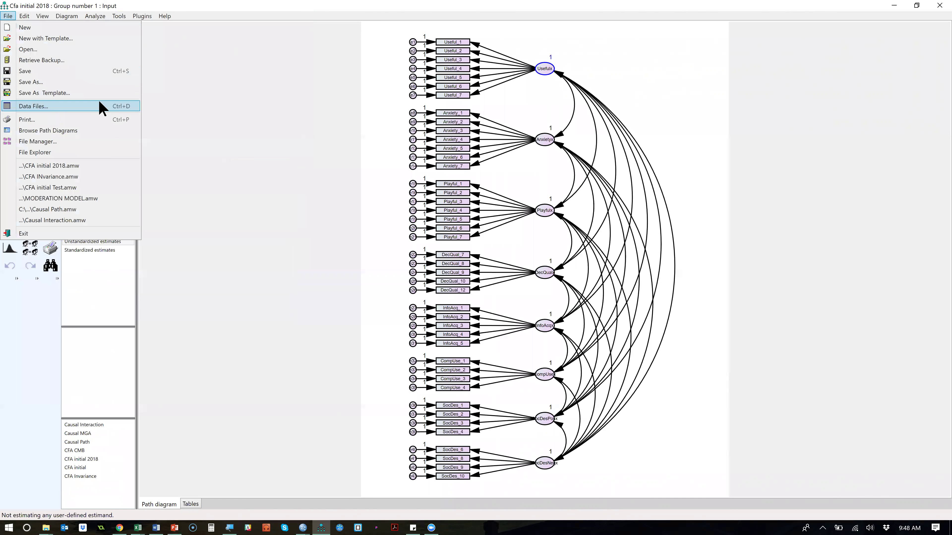
{"action": "left_click", "coordinate": [99, 103]}
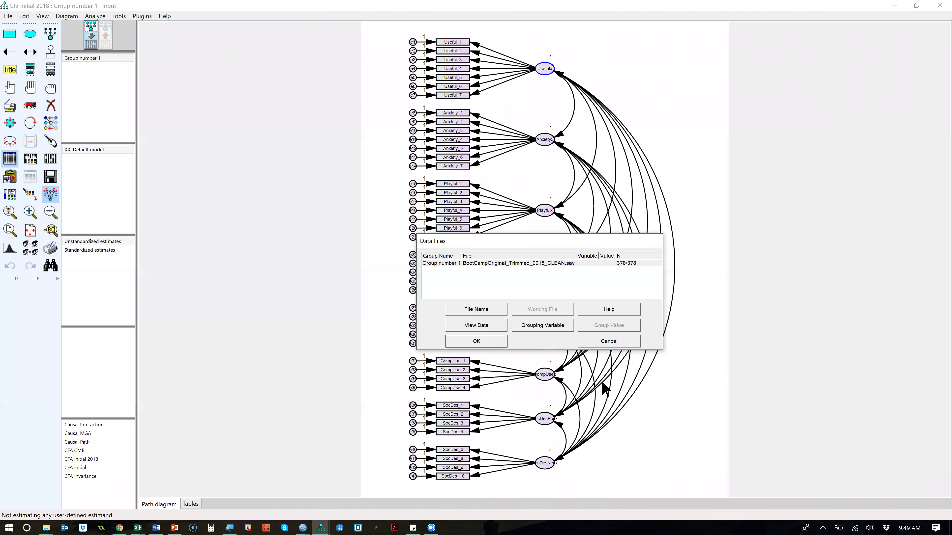
{"action": "left_click", "coordinate": [629, 342]}
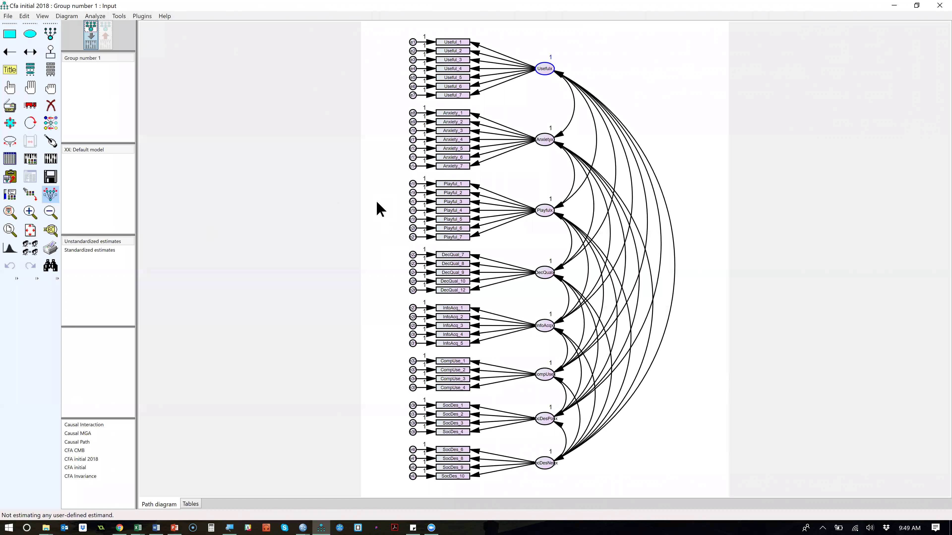
Switch to File Explorer, open the Demo Models folder sorted by date modified, and locate the saved CFA initial 2018.amw file.
{"action": "key", "text": "alt+Tab"}
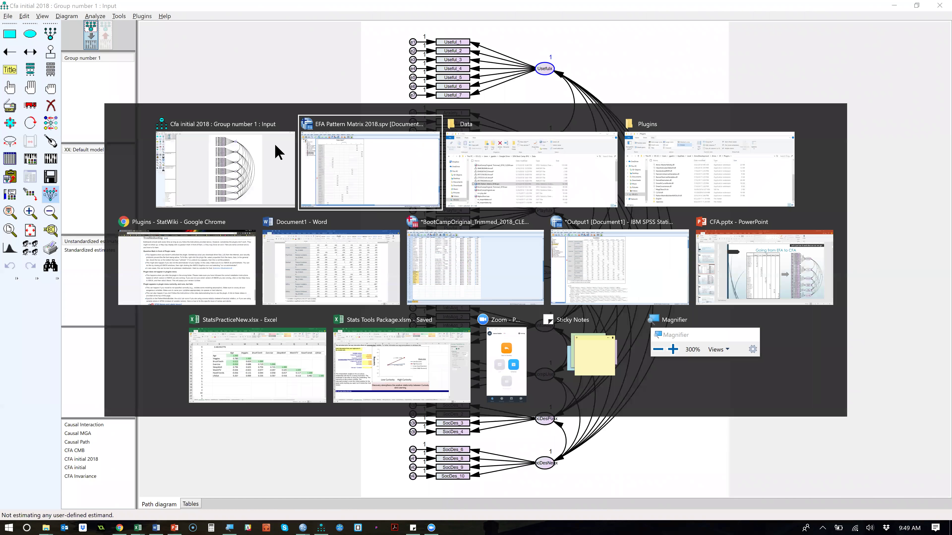
{"action": "left_click", "coordinate": [478, 177]}
{"action": "left_click", "coordinate": [519, 170]}
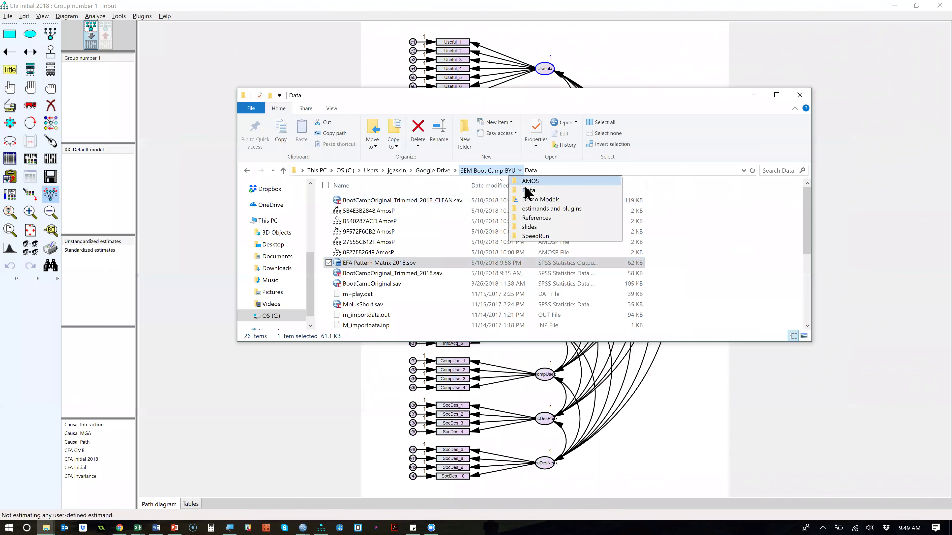
{"action": "left_click", "coordinate": [538, 199]}
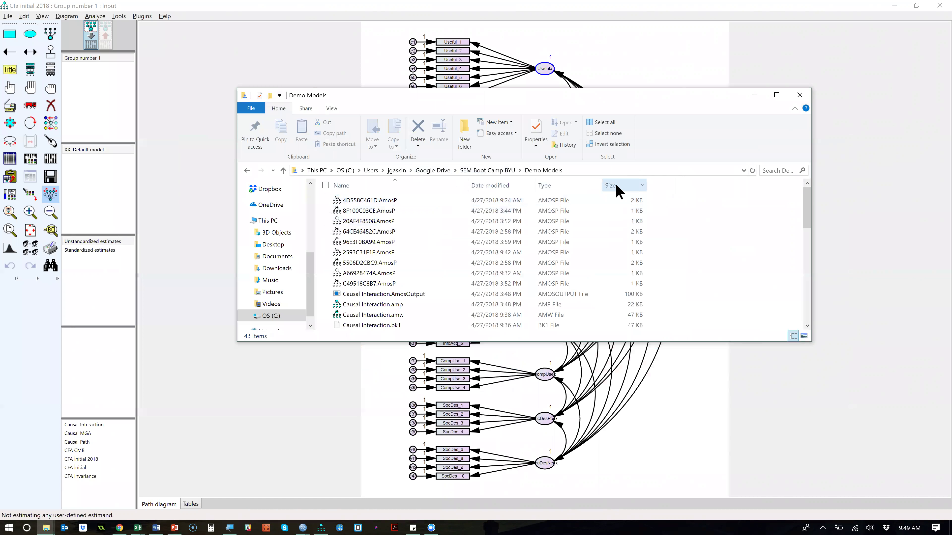
{"action": "left_click", "coordinate": [497, 185]}
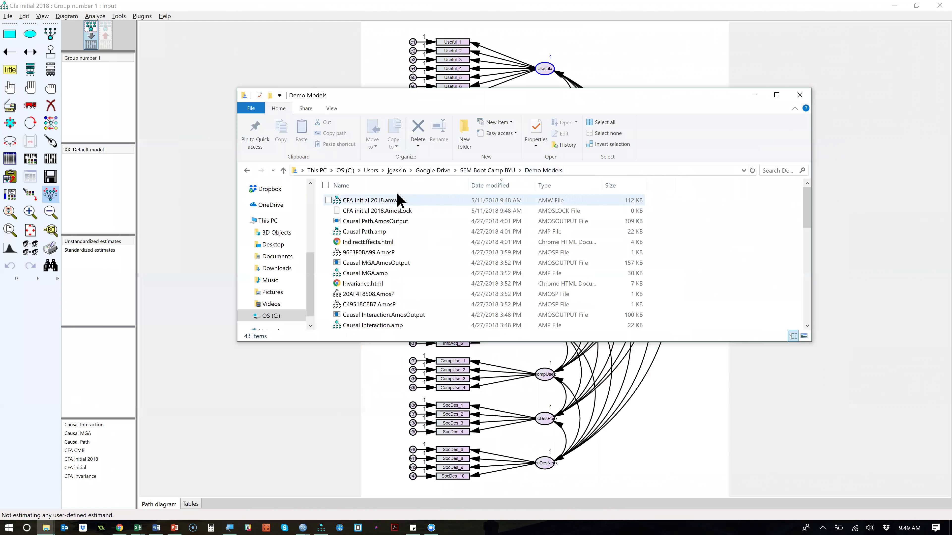
{"action": "left_click", "coordinate": [417, 200]}
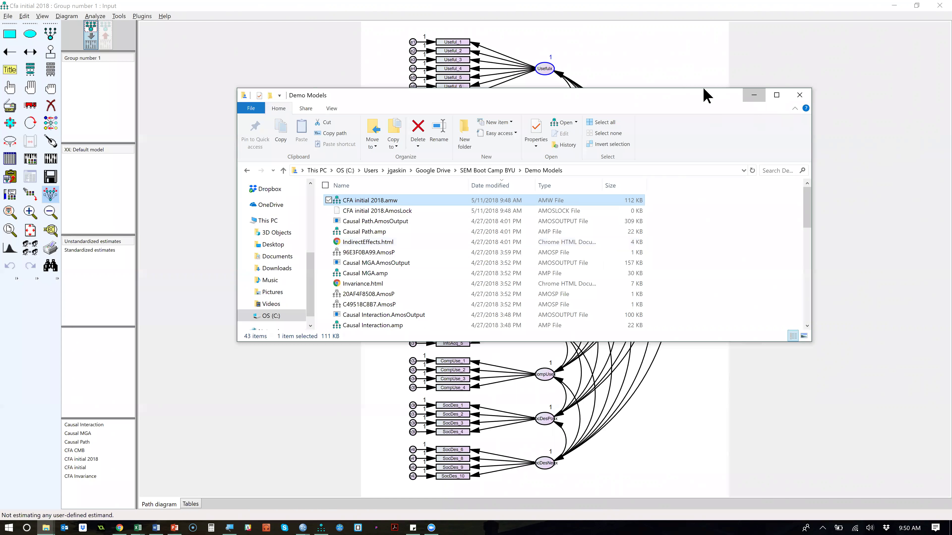
{"action": "left_click", "coordinate": [521, 77]}
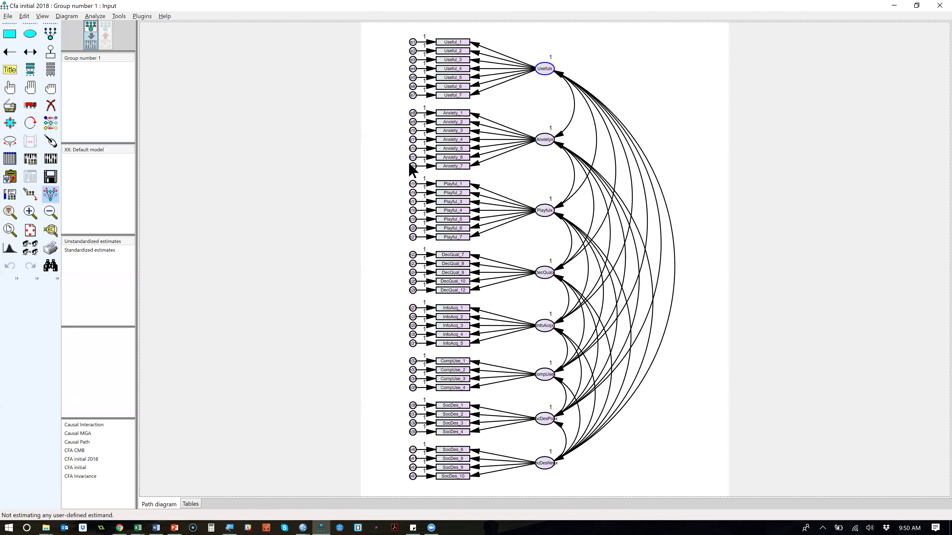
Look over the available Amos plugins and save the CFA initial 2018 model again.
{"action": "left_click", "coordinate": [150, 17]}
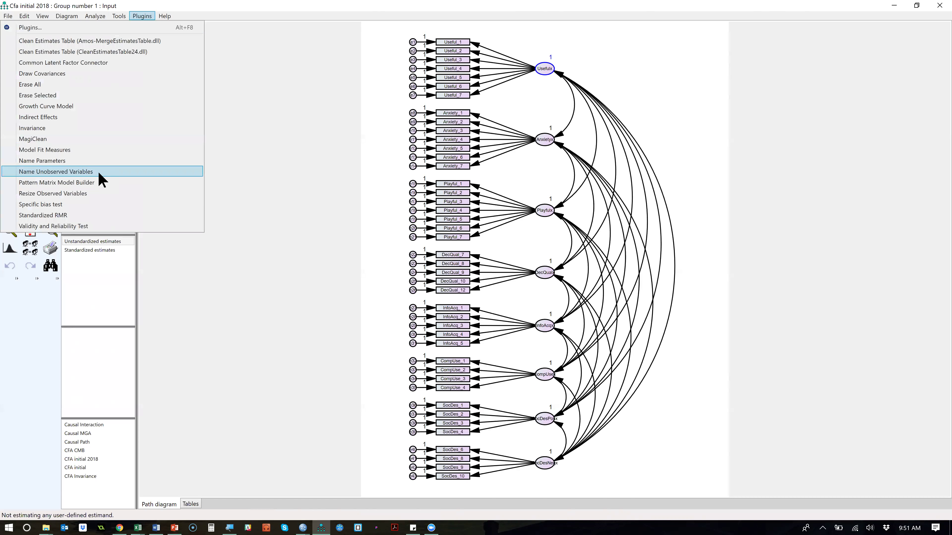
{"action": "left_click", "coordinate": [275, 167]}
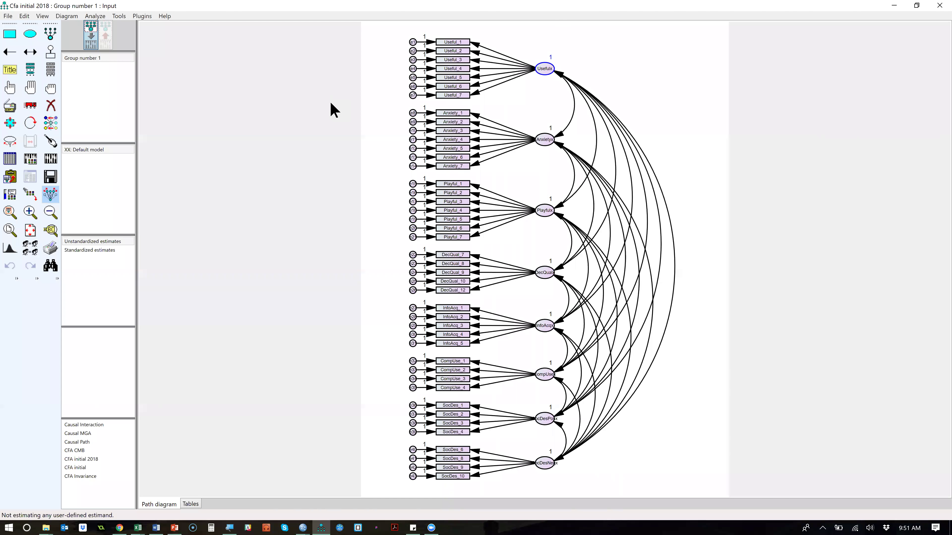
{"action": "left_click", "coordinate": [53, 179]}
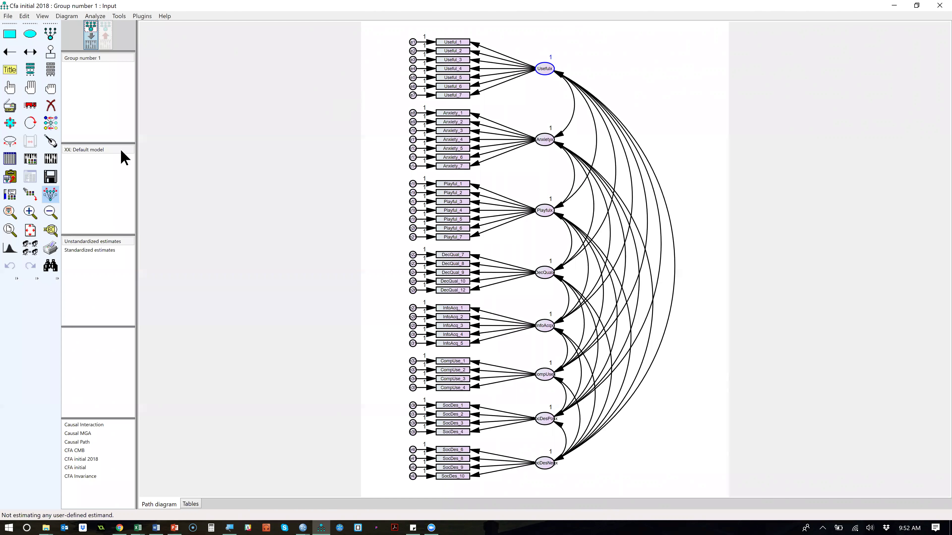
Review the output options in Analysis Properties, including standardized estimates, and close the dialog.
{"action": "left_click", "coordinate": [35, 159]}
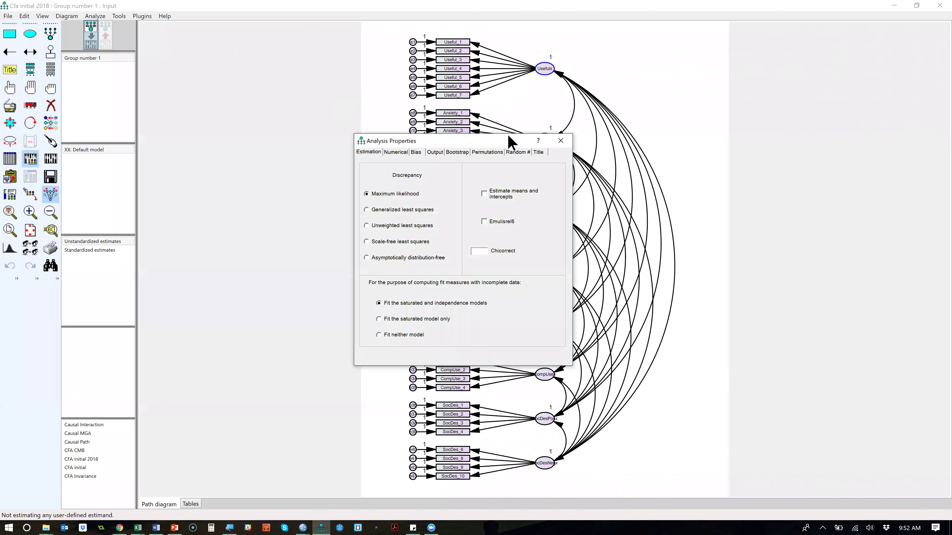
{"action": "left_click_drag", "start_coordinate": [508, 136], "coordinate": [262, 121]}
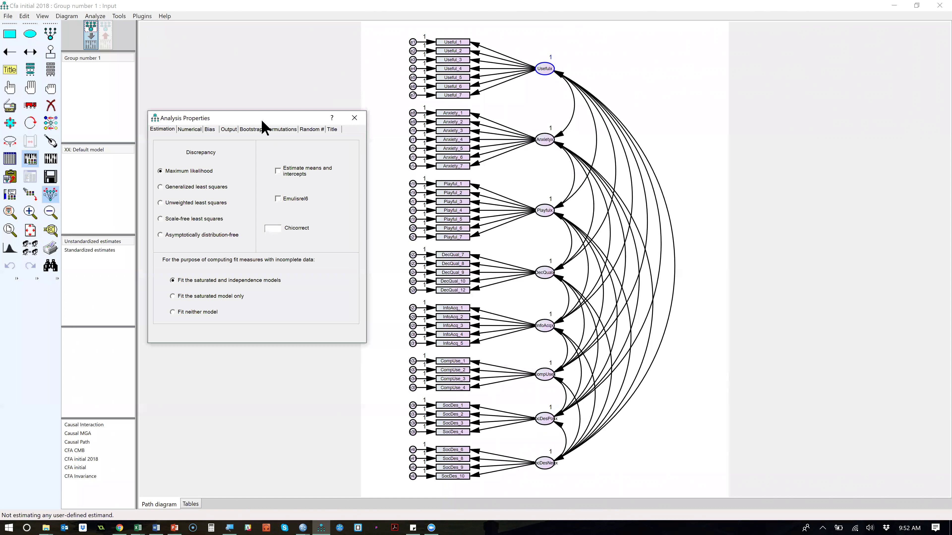
{"action": "left_click", "coordinate": [228, 129]}
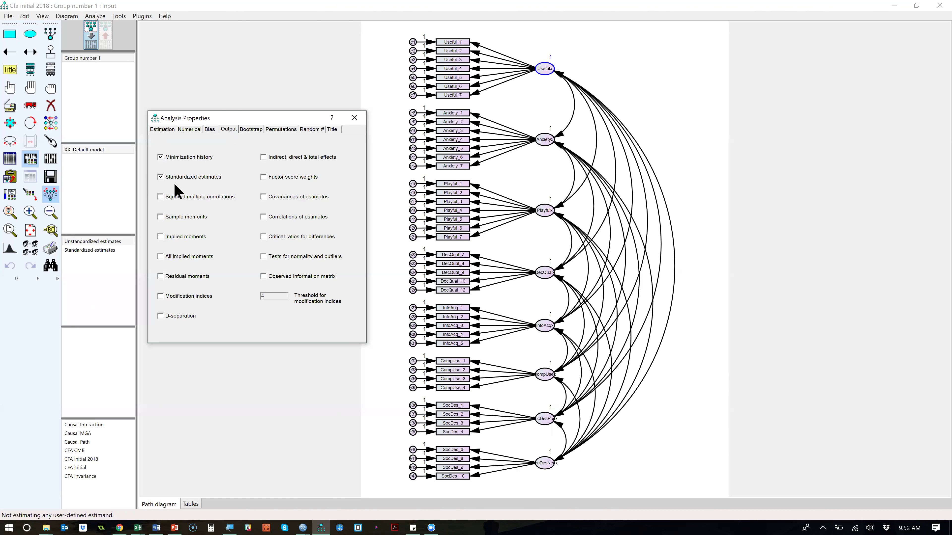
{"action": "left_click", "coordinate": [353, 120]}
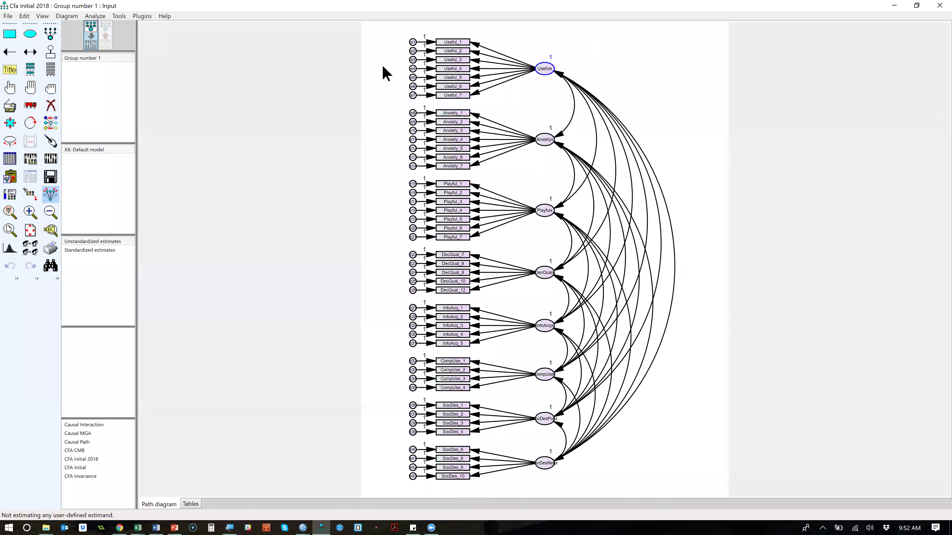
Try to calculate the estimates for the CFA initial 2018 model.
{"action": "left_click", "coordinate": [52, 90]}
{"action": "left_click", "coordinate": [54, 157]}
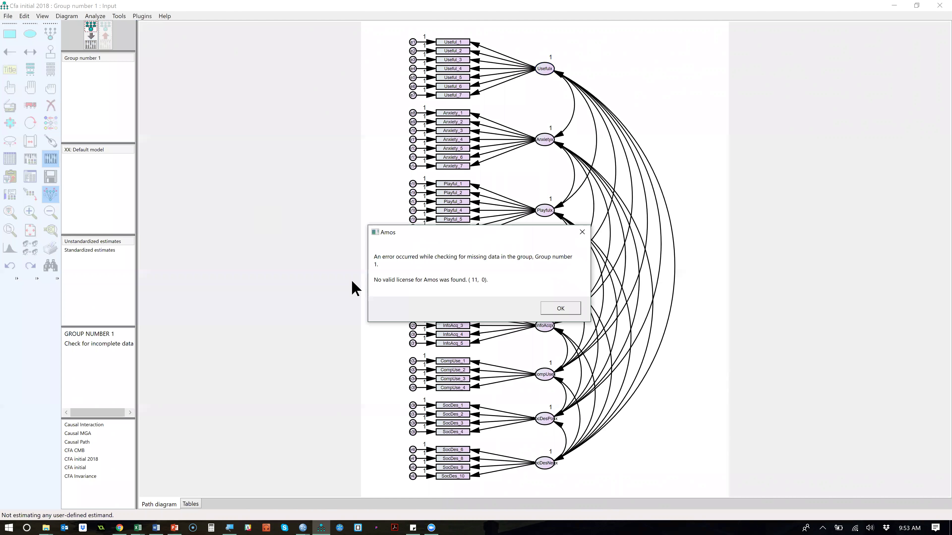
{"action": "left_click", "coordinate": [561, 308]}
{"action": "left_click", "coordinate": [558, 311]}
{"action": "left_click", "coordinate": [558, 311]}
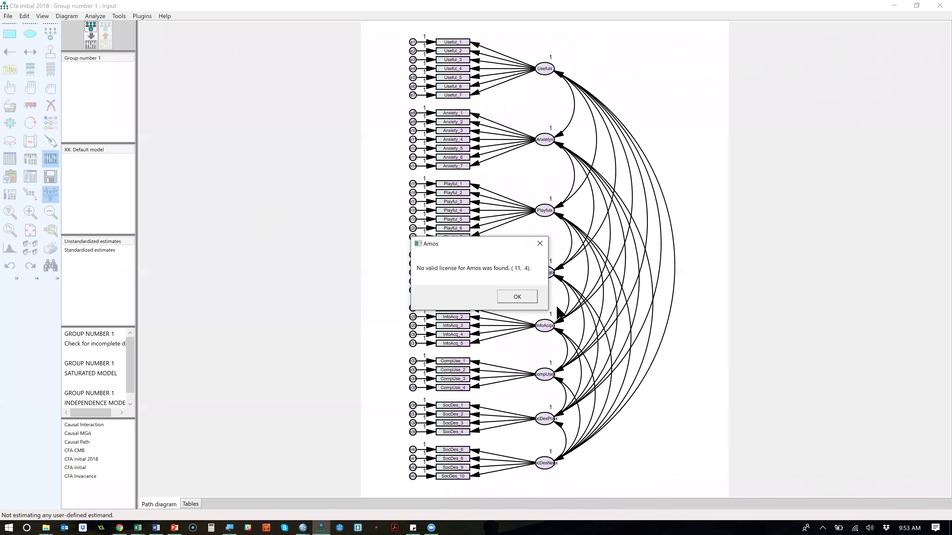
{"action": "left_click", "coordinate": [520, 297]}
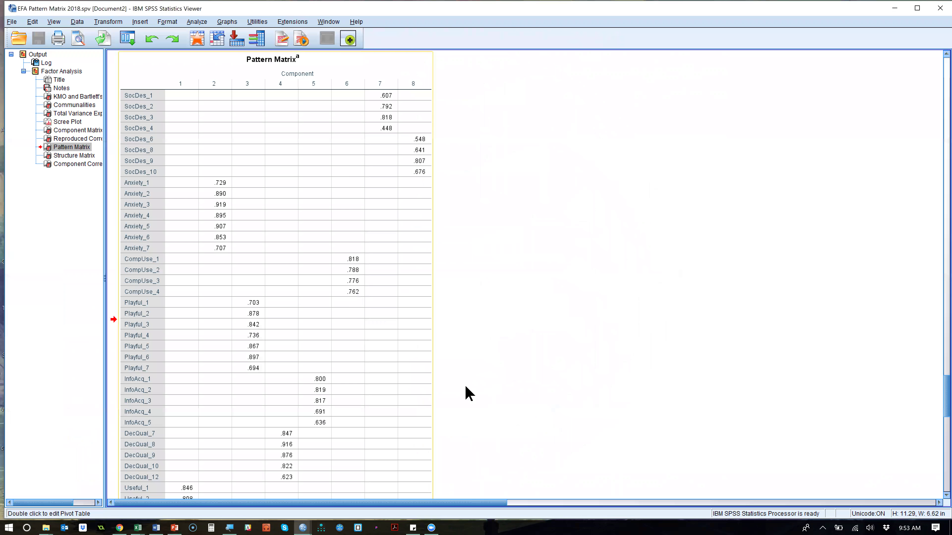
Switch back to Amos, maximize its window, and calculate the estimates of the CFA model.
{"action": "key", "text": "alt+Tab"}
{"action": "left_click", "coordinate": [322, 528]}
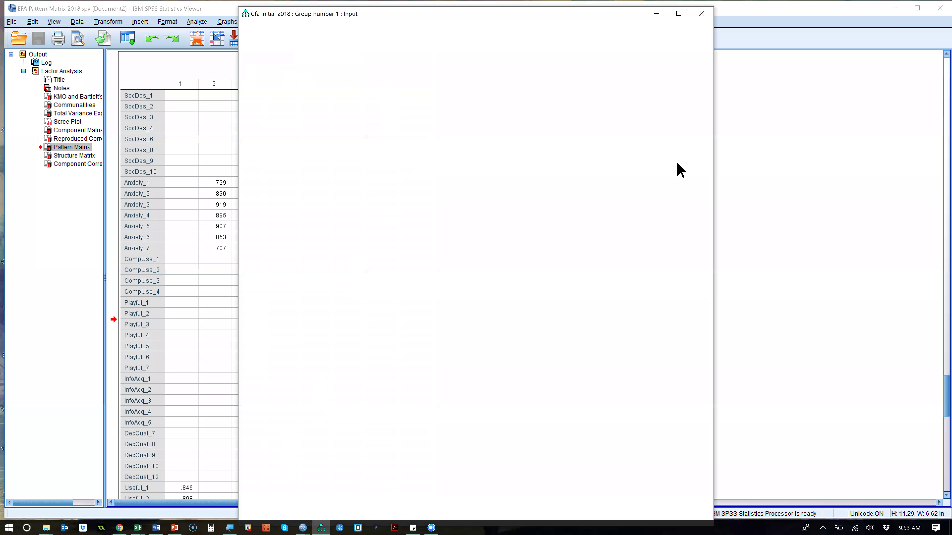
{"action": "left_click", "coordinate": [679, 17]}
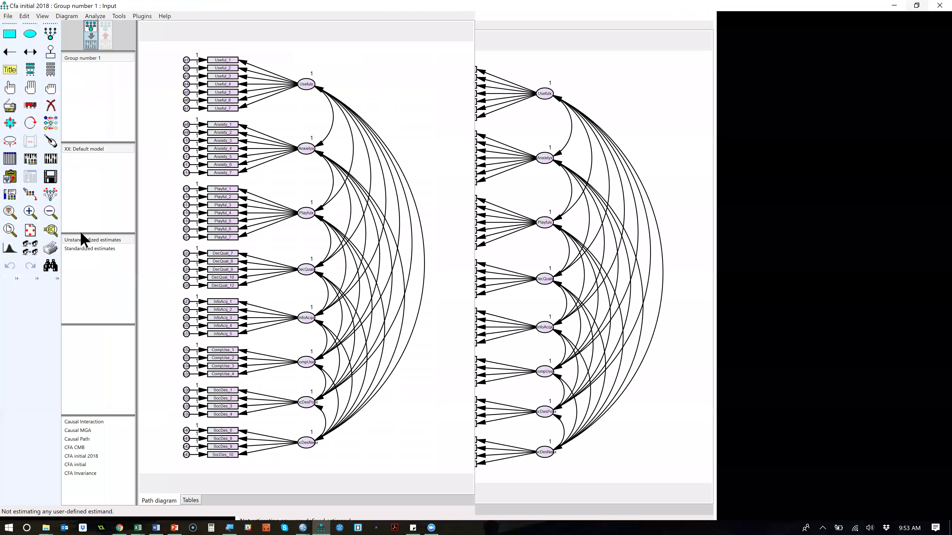
{"action": "left_click", "coordinate": [51, 160]}
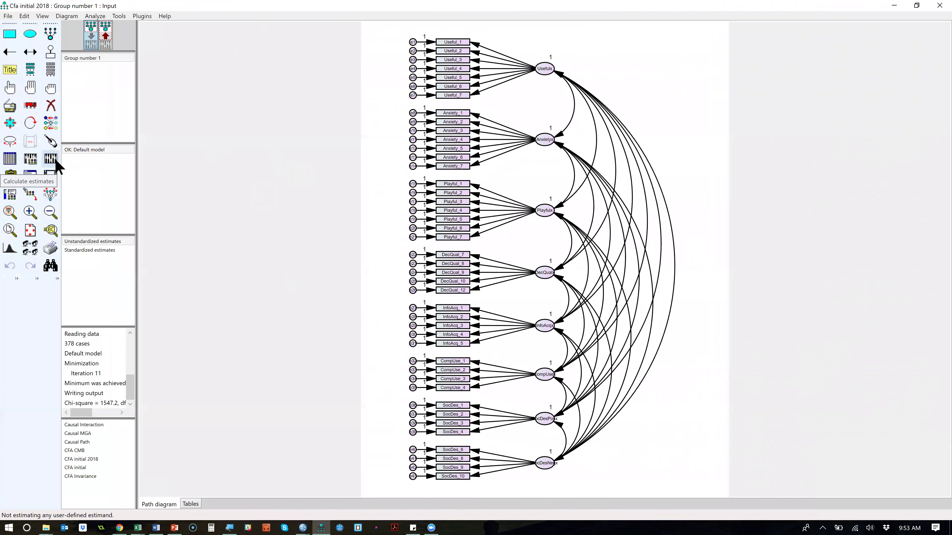
Check in the Analysis Properties output options that standardized estimates are requested, and close the dialog.
{"action": "left_click", "coordinate": [31, 164]}
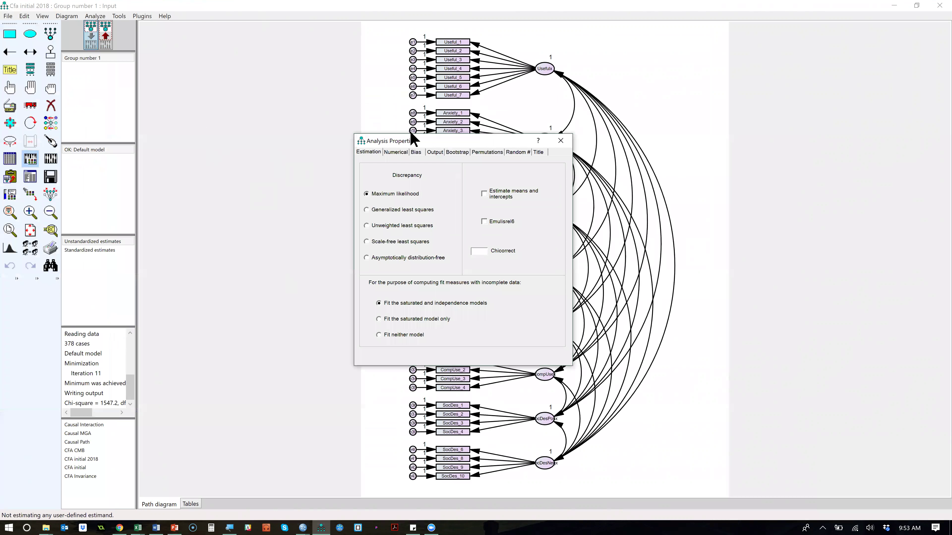
{"action": "left_click", "coordinate": [434, 152]}
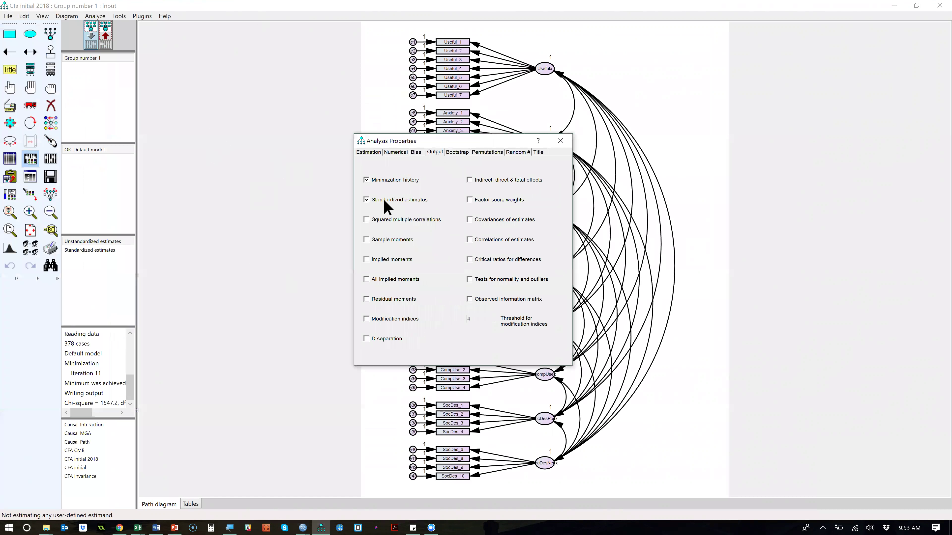
{"action": "left_click", "coordinate": [561, 141]}
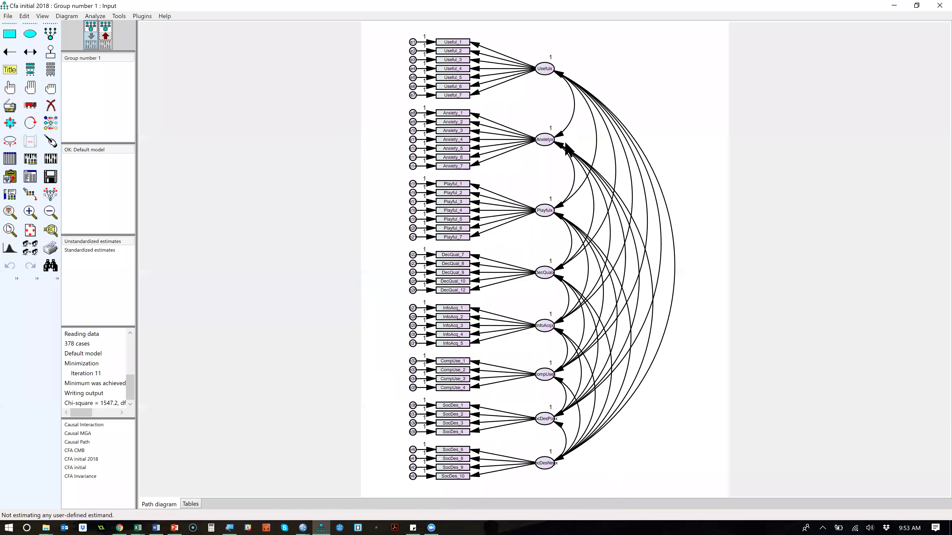
Calculate the estimates again and display the output path diagram with standardized estimates.
{"action": "left_click", "coordinate": [52, 166]}
{"action": "left_click", "coordinate": [105, 38]}
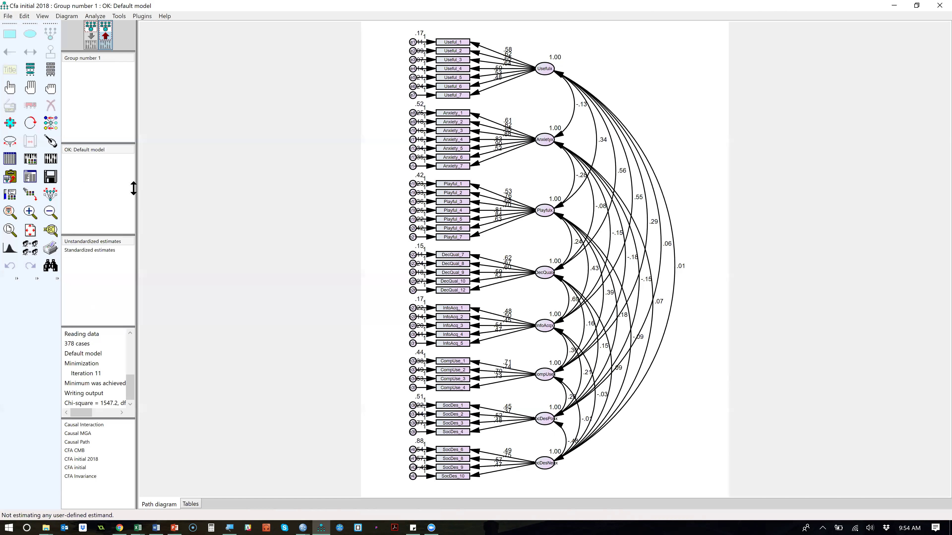
{"action": "left_click", "coordinate": [88, 254]}
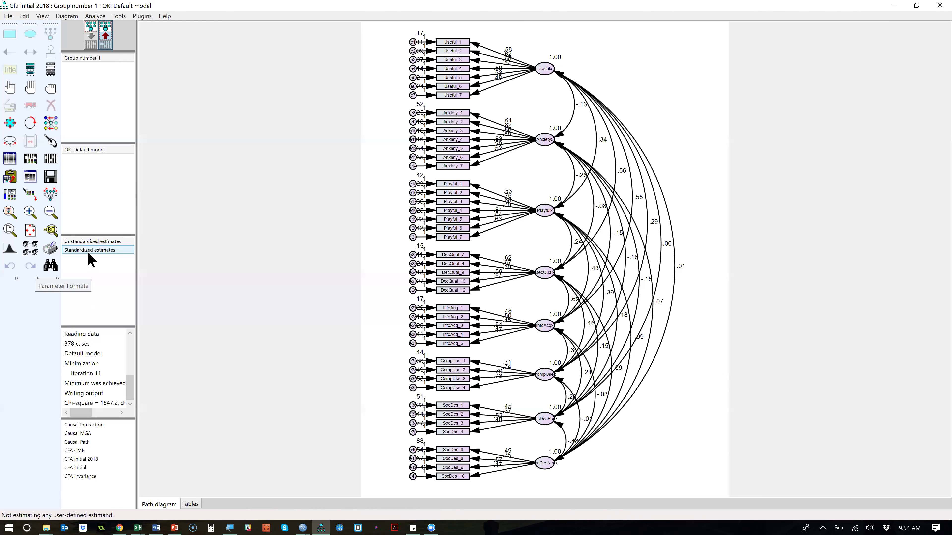
{"action": "left_click", "coordinate": [88, 253]}
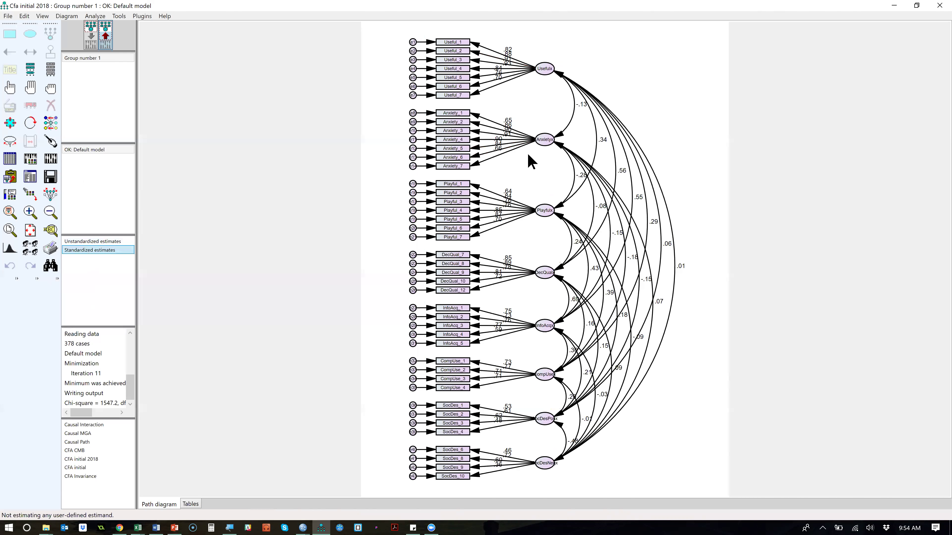
Examine the standardized loadings of the items on their latent factors in the output path diagram.
{"action": "scroll", "coordinate": [532, 162], "scroll_direction": "up", "scroll_amount": 2}
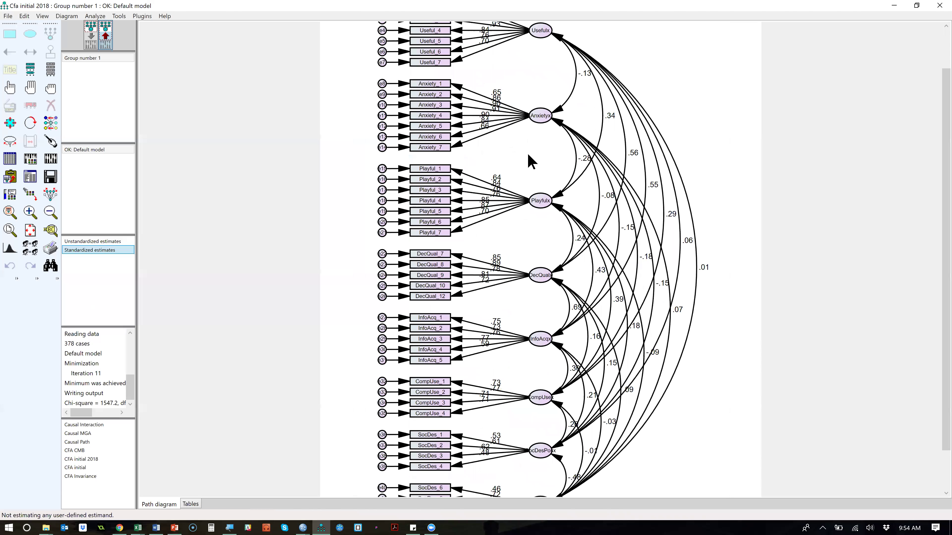
{"action": "scroll", "coordinate": [538, 159], "scroll_direction": "up", "scroll_amount": 2}
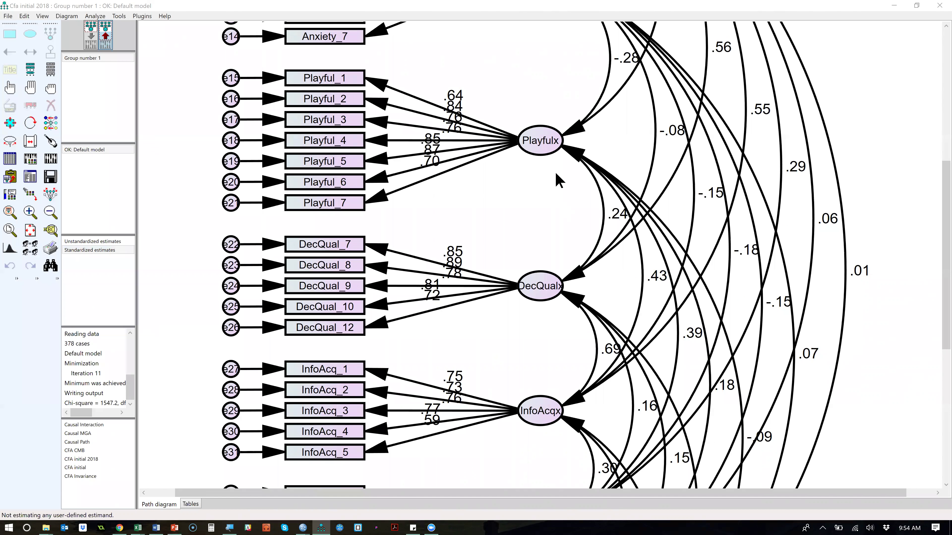
{"action": "scroll", "coordinate": [559, 180], "scroll_direction": "down", "scroll_amount": 4}
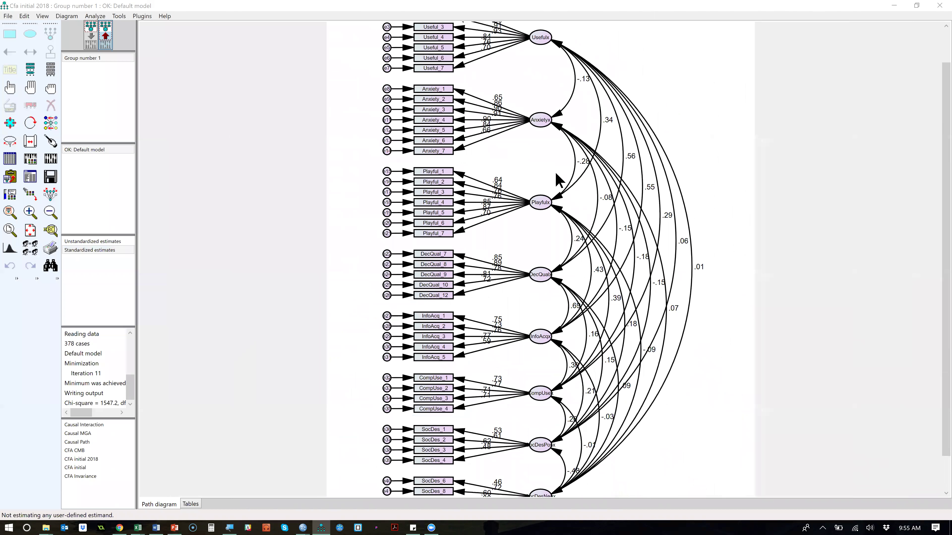
{"action": "scroll", "coordinate": [558, 180], "scroll_direction": "down", "scroll_amount": 3}
{"action": "scroll", "coordinate": [559, 180], "scroll_direction": "up", "scroll_amount": 3}
{"action": "scroll", "coordinate": [559, 180], "scroll_direction": "down", "scroll_amount": 2}
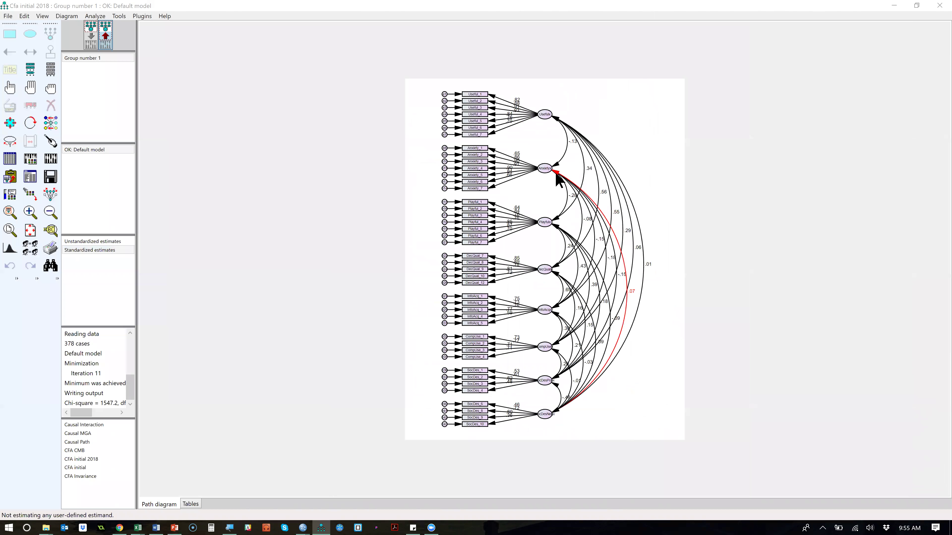
{"action": "scroll", "coordinate": [559, 180], "scroll_direction": "up", "scroll_amount": 2}
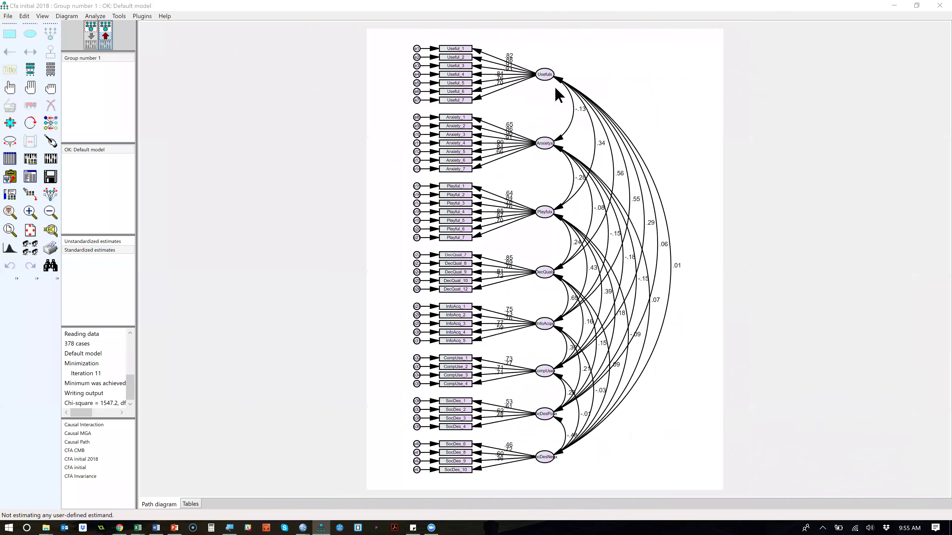
{"action": "scroll", "coordinate": [558, 94], "scroll_direction": "up", "scroll_amount": 1}
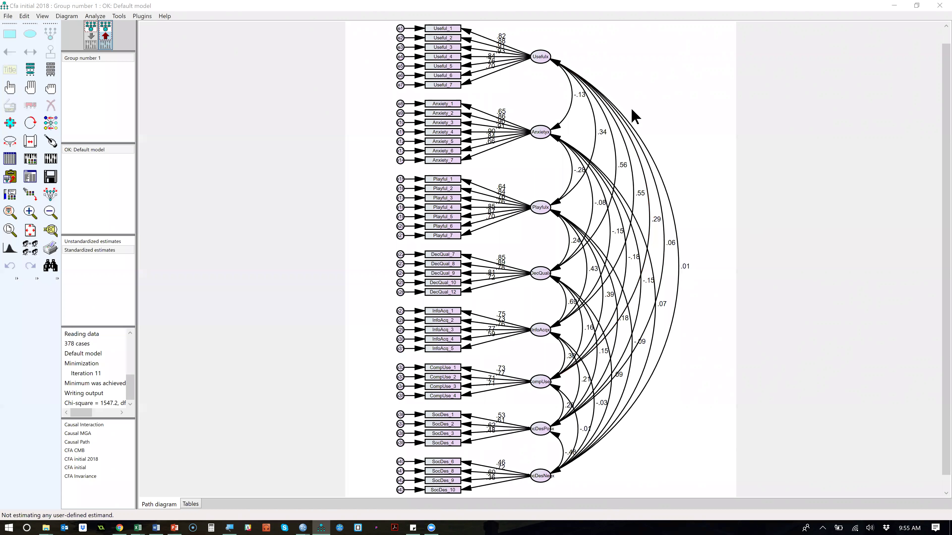
{"action": "scroll", "coordinate": [523, 176], "scroll_direction": "up", "scroll_amount": 1}
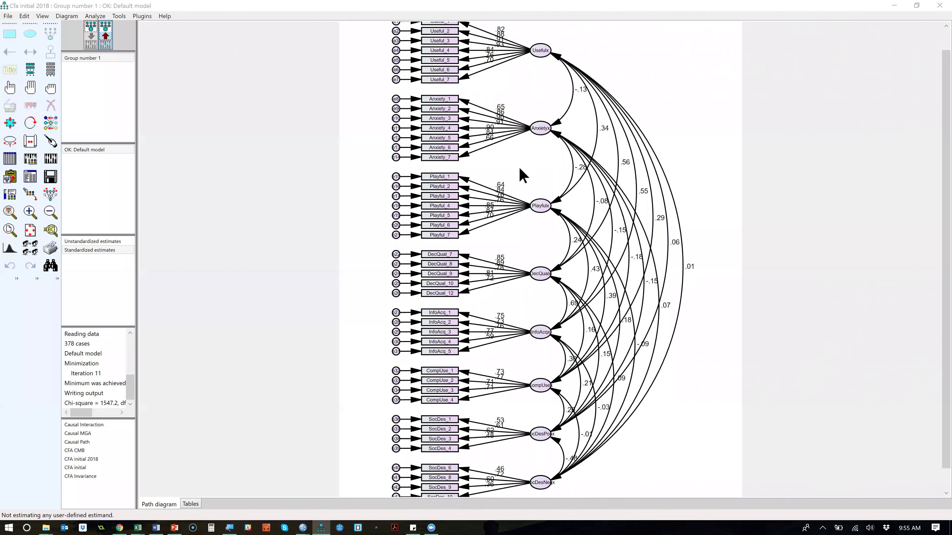
{"action": "scroll", "coordinate": [523, 175], "scroll_direction": "up", "scroll_amount": 4}
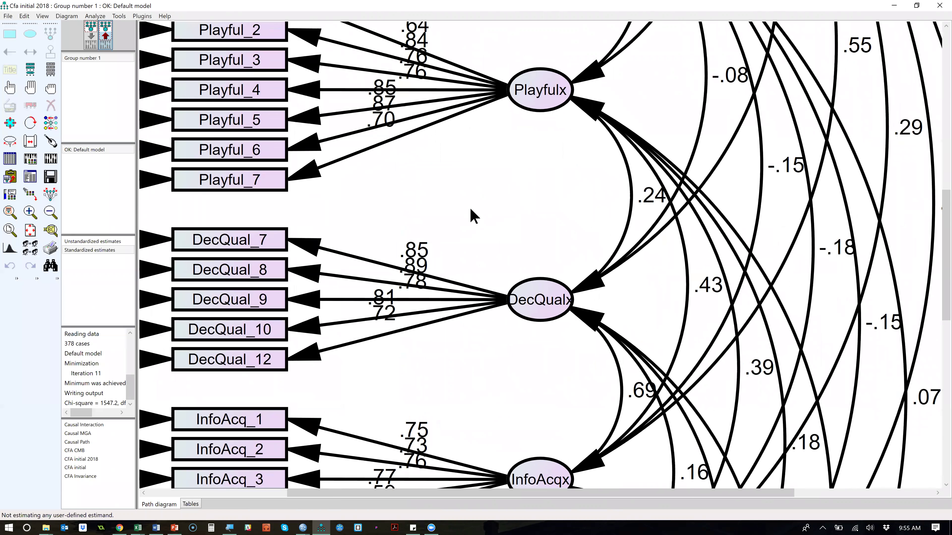
{"action": "scroll", "coordinate": [472, 215], "scroll_direction": "up", "scroll_amount": 4}
{"action": "scroll", "coordinate": [459, 149], "scroll_direction": "down", "scroll_amount": 5}
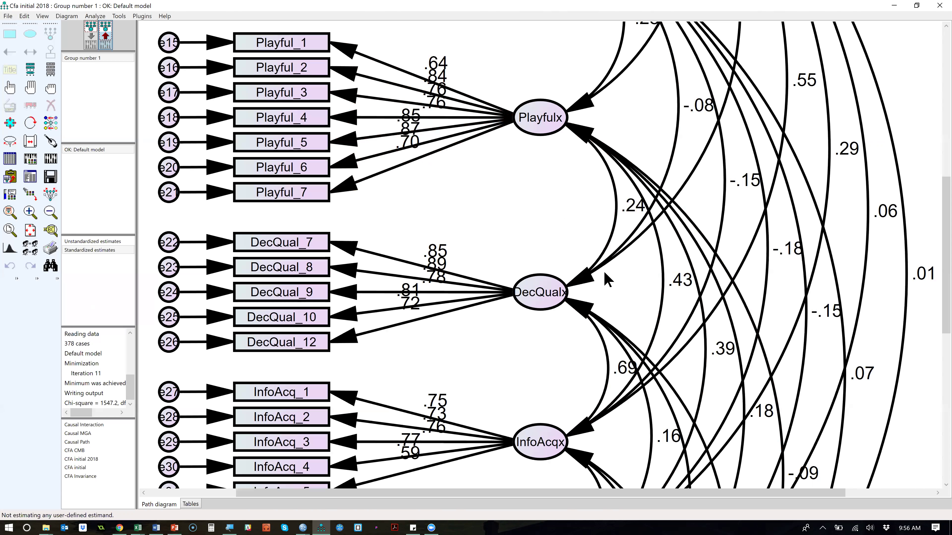
Examine the correlations between the latent factors, from Useful down to the two SocDes factors, in the output path diagram.
{"action": "scroll", "coordinate": [761, 304], "scroll_direction": "down", "scroll_amount": 1}
{"action": "scroll", "coordinate": [937, 202], "scroll_direction": "down", "scroll_amount": 2}
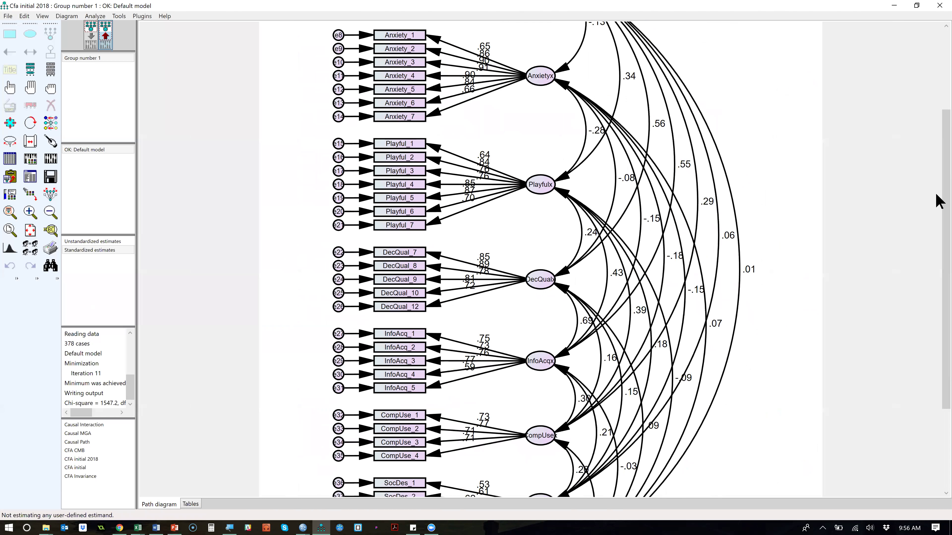
{"action": "mouse_move", "coordinate": [937, 202]}
{"action": "left_mouse_down"}
{"action": "mouse_move", "coordinate": [937, 149]}
{"action": "mouse_move", "coordinate": [936, 199]}
{"action": "left_mouse_up"}
{"action": "scroll", "coordinate": [933, 199], "scroll_direction": "down", "scroll_amount": 9}
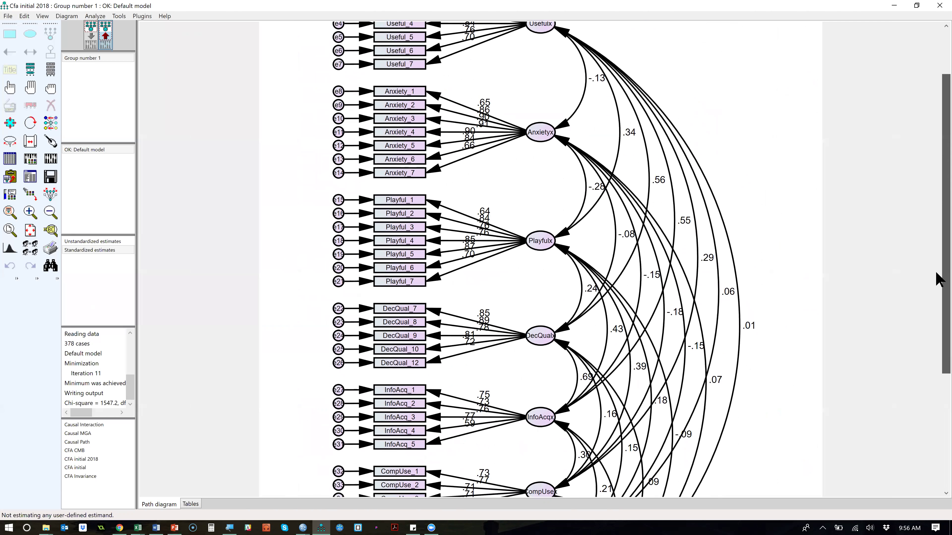
{"action": "scroll", "coordinate": [590, 269], "scroll_direction": "down", "scroll_amount": 1}
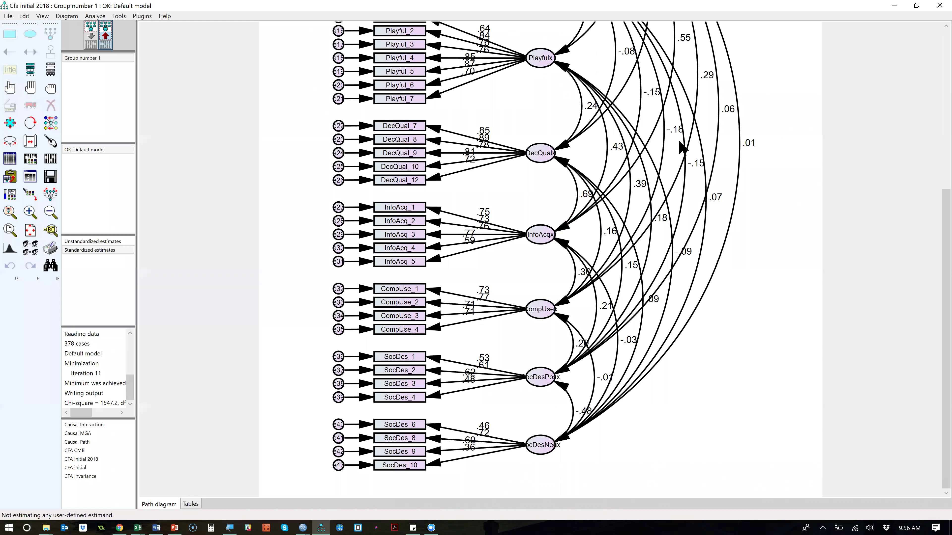
{"action": "scroll", "coordinate": [703, 138], "scroll_direction": "down", "scroll_amount": 5}
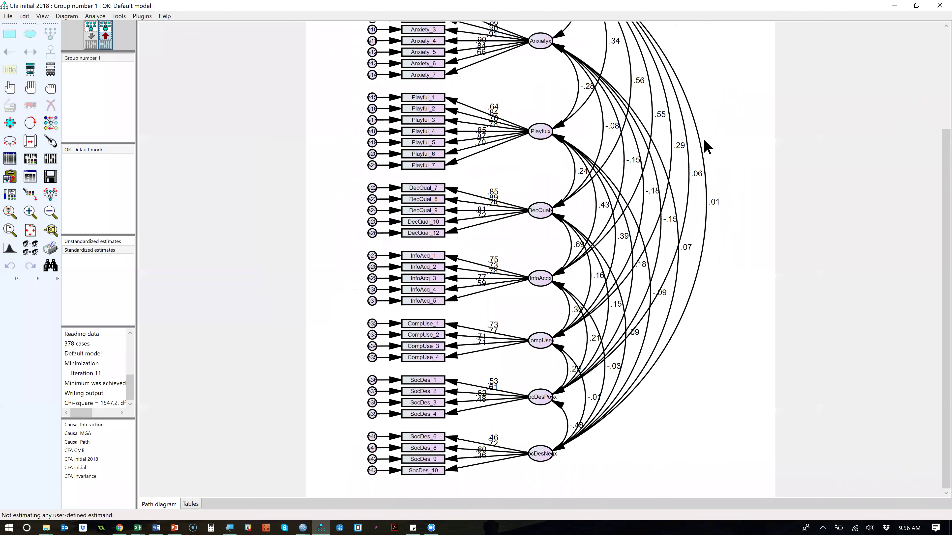
{"action": "scroll", "coordinate": [611, 230], "scroll_direction": "up", "scroll_amount": 3}
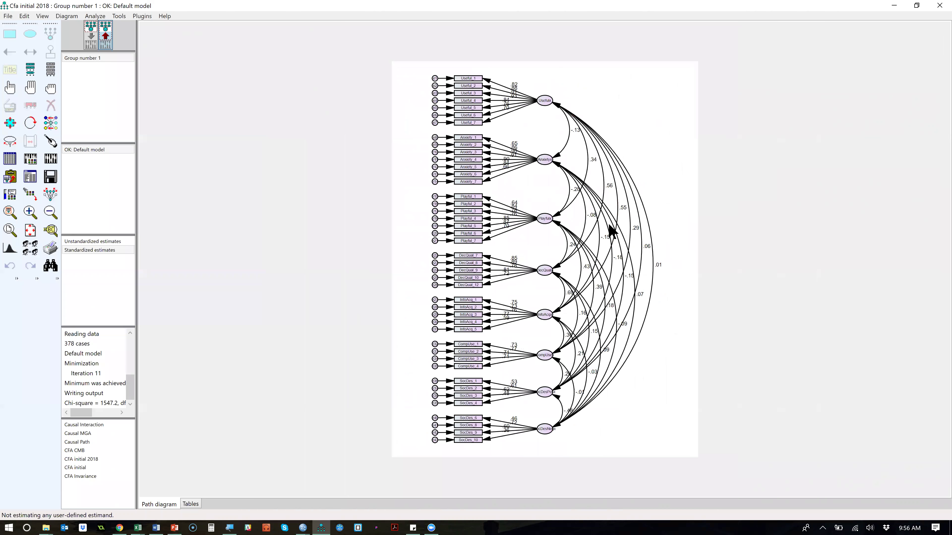
{"action": "scroll", "coordinate": [601, 329], "scroll_direction": "up", "scroll_amount": 1}
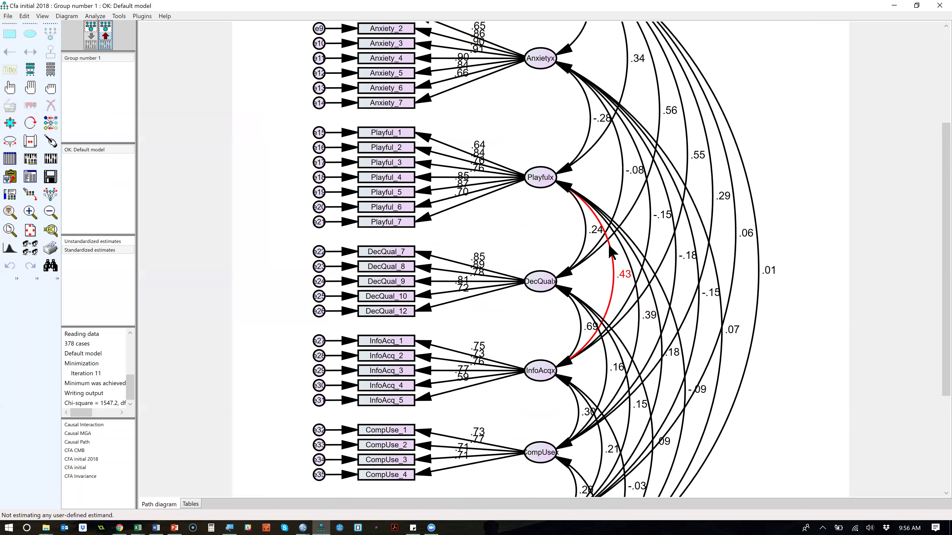
{"action": "scroll", "coordinate": [611, 253], "scroll_direction": "down", "scroll_amount": 3}
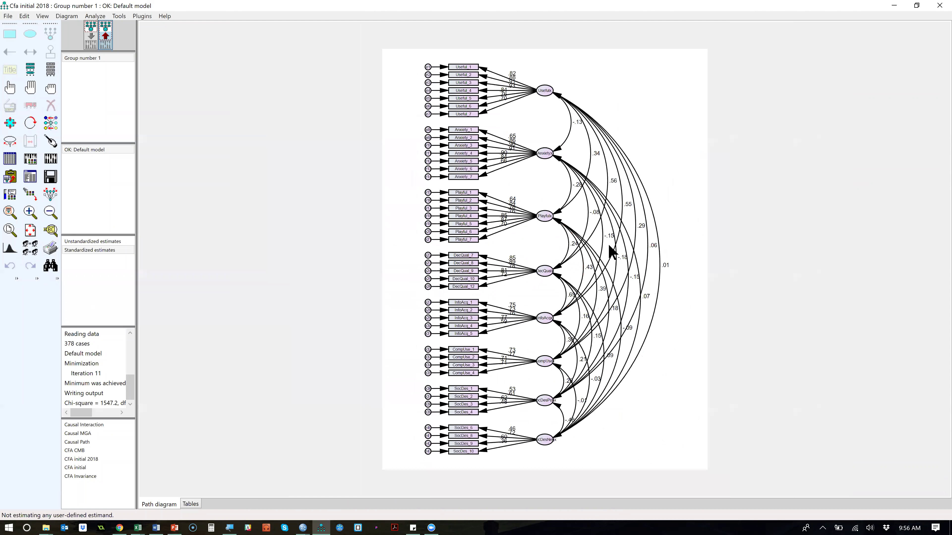
{"action": "scroll", "coordinate": [612, 252], "scroll_direction": "up", "scroll_amount": 1}
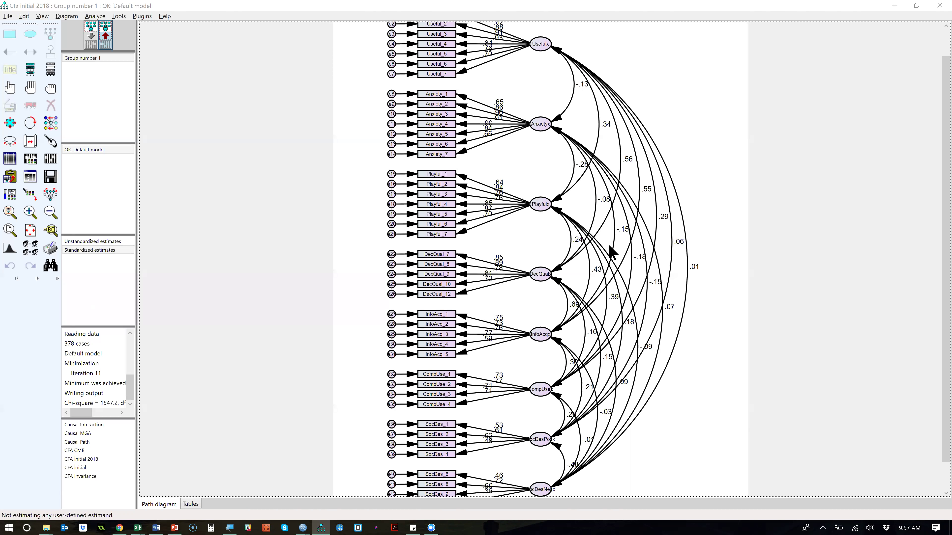
Switch to StatWiki in Chrome and open its General Guidelines page.
{"action": "key", "text": "alt+Tab"}
{"action": "key", "text": "Down"}
{"action": "key", "text": "Left"}
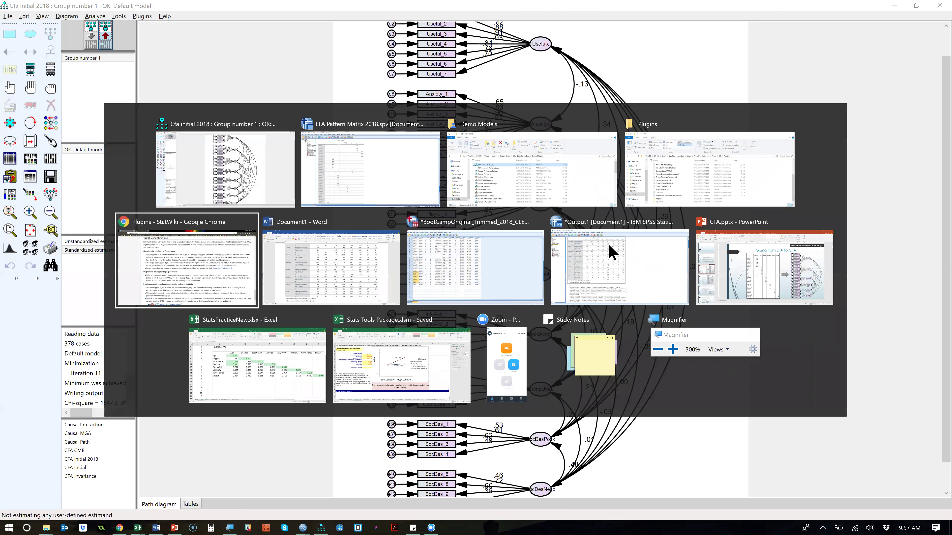
{"action": "key", "text": "Return"}
{"action": "key", "text": "ctrl+minus"}
{"action": "scroll", "coordinate": [58, 324], "scroll_direction": "up", "scroll_amount": 20}
{"action": "left_click", "coordinate": [62, 330]}
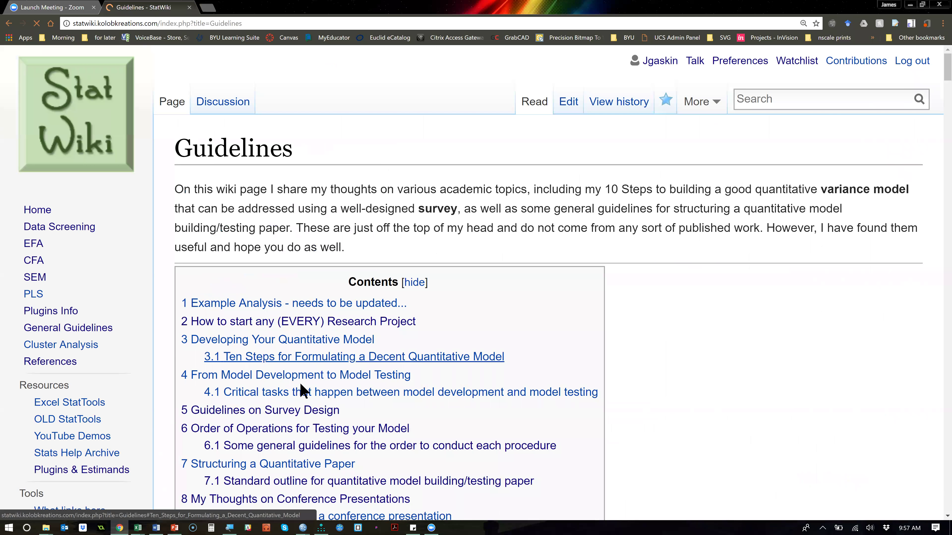
Go to Order of Operations for Testing your Model and read the first Confirmatory Factor Analysis item about obtaining a roughly decent model.
{"action": "left_click", "coordinate": [303, 432]}
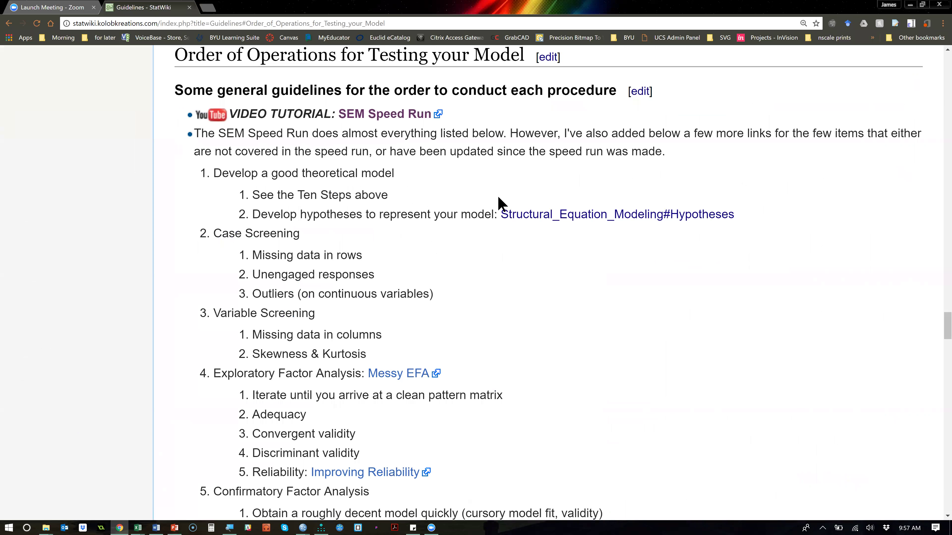
{"action": "scroll", "coordinate": [497, 199], "scroll_direction": "down", "scroll_amount": 1}
{"action": "scroll", "coordinate": [453, 280], "scroll_direction": "down", "scroll_amount": 3}
{"action": "scroll", "coordinate": [283, 272], "scroll_direction": "down", "scroll_amount": 3}
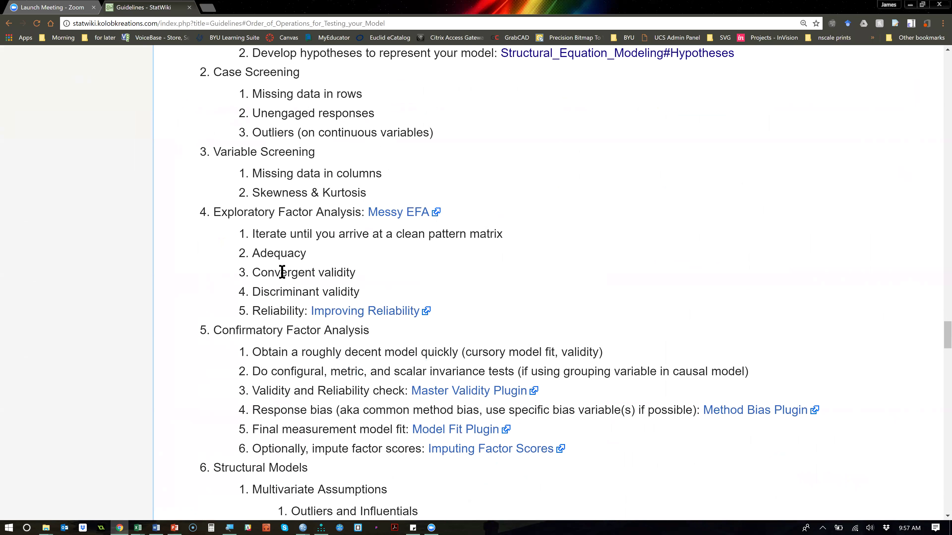
{"action": "left_click_drag", "start_coordinate": [258, 271], "coordinate": [602, 277]}
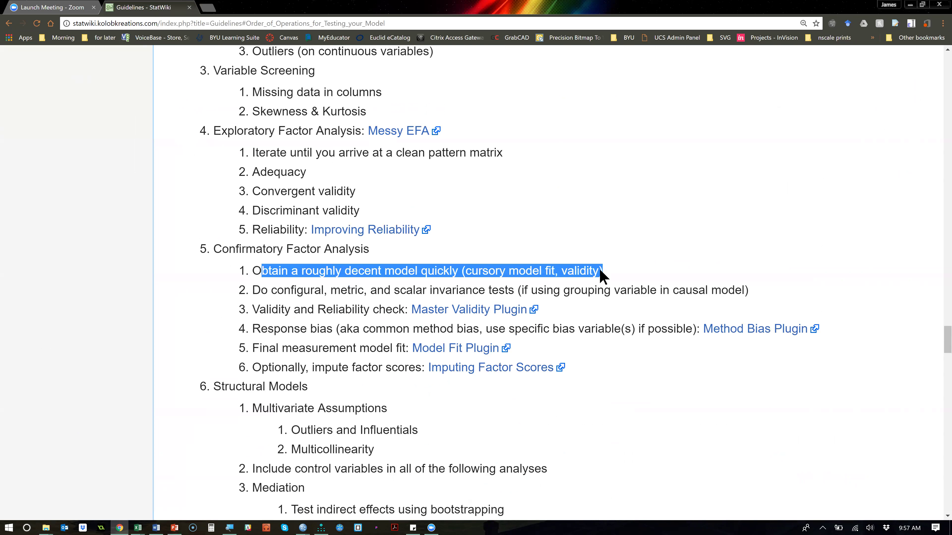
{"action": "left_click", "coordinate": [606, 271]}
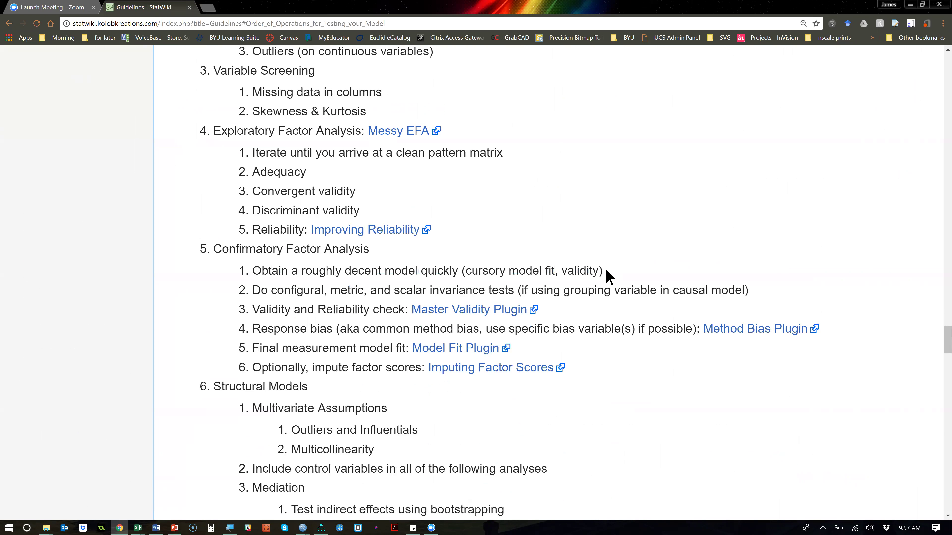
Switch back to Amos and look over the standardized loadings and factor correlations of the whole CFA model.
{"action": "key", "text": "alt+Tab"}
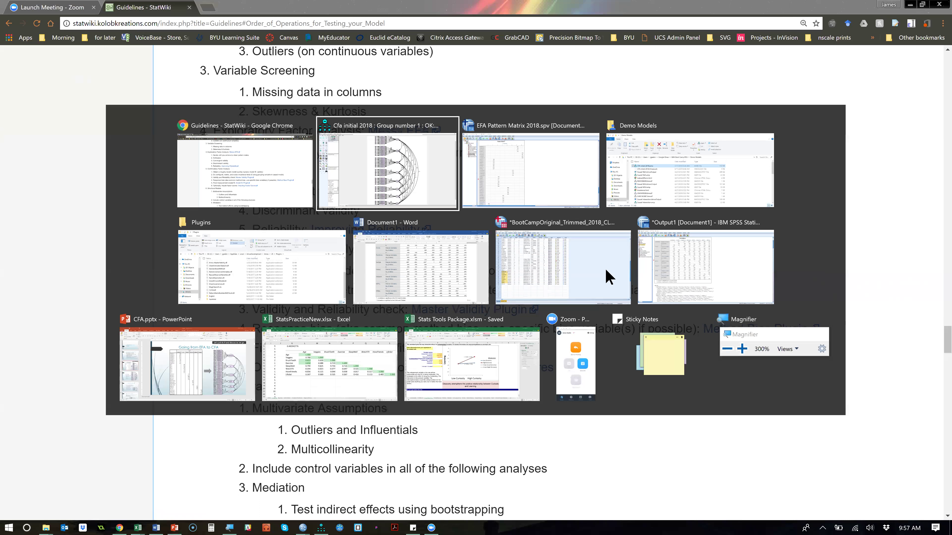
{"action": "left_click", "coordinate": [439, 176]}
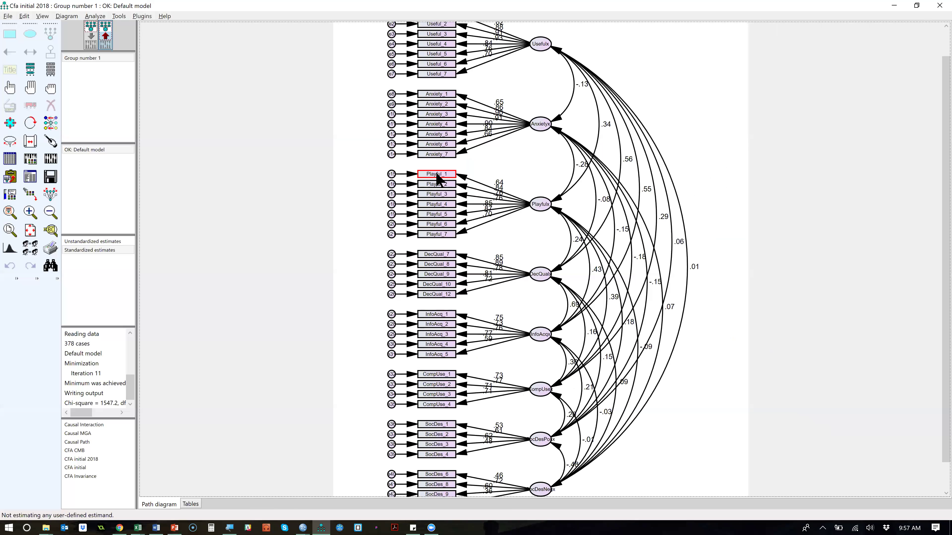
{"action": "scroll", "coordinate": [436, 176], "scroll_direction": "down", "scroll_amount": 4}
{"action": "scroll", "coordinate": [83, 73], "scroll_direction": "up", "scroll_amount": 1}
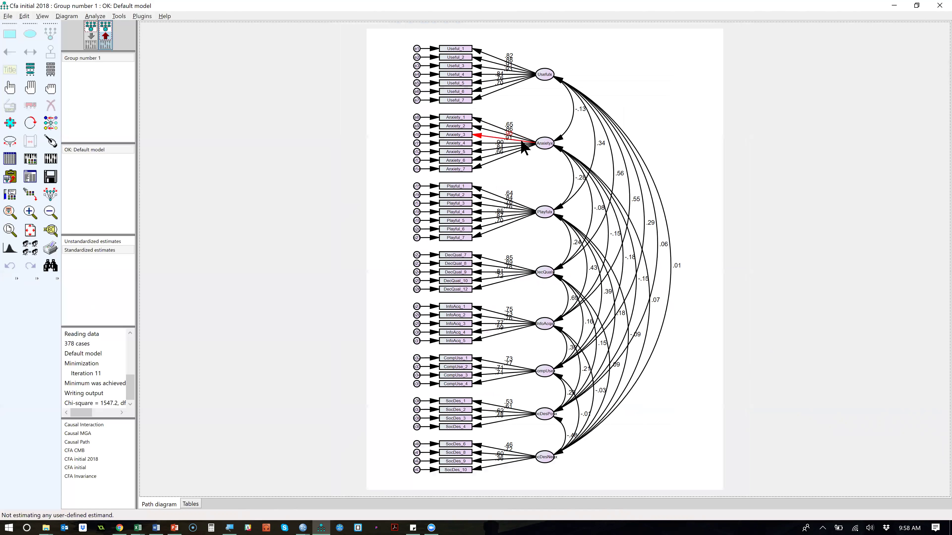
{"action": "scroll", "coordinate": [516, 74], "scroll_direction": "up", "scroll_amount": 3}
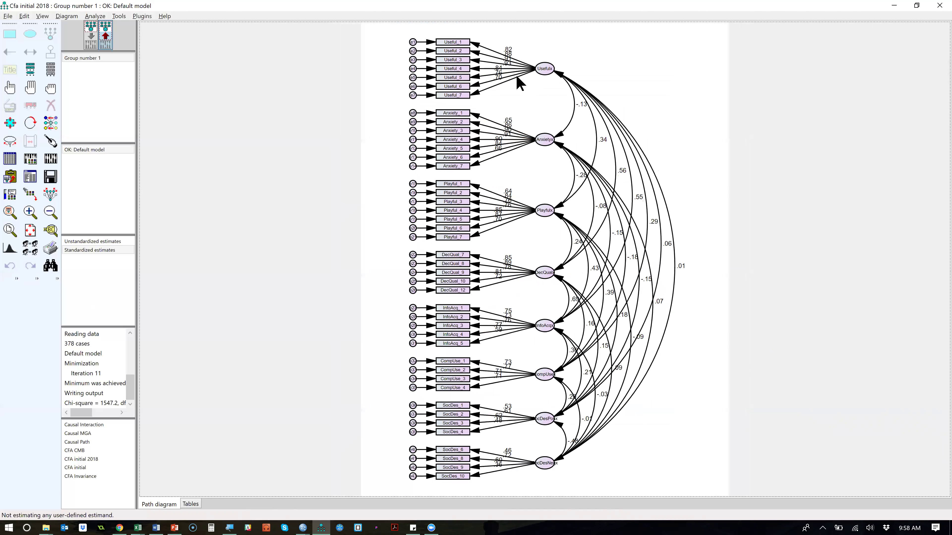
{"action": "scroll", "coordinate": [473, 132], "scroll_direction": "up", "scroll_amount": 1}
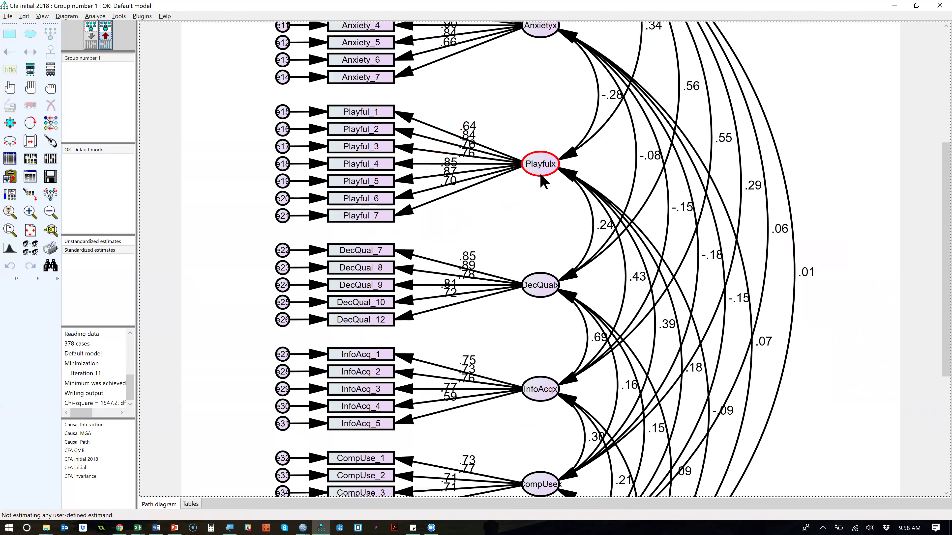
{"action": "scroll", "coordinate": [543, 182], "scroll_direction": "down", "scroll_amount": 3}
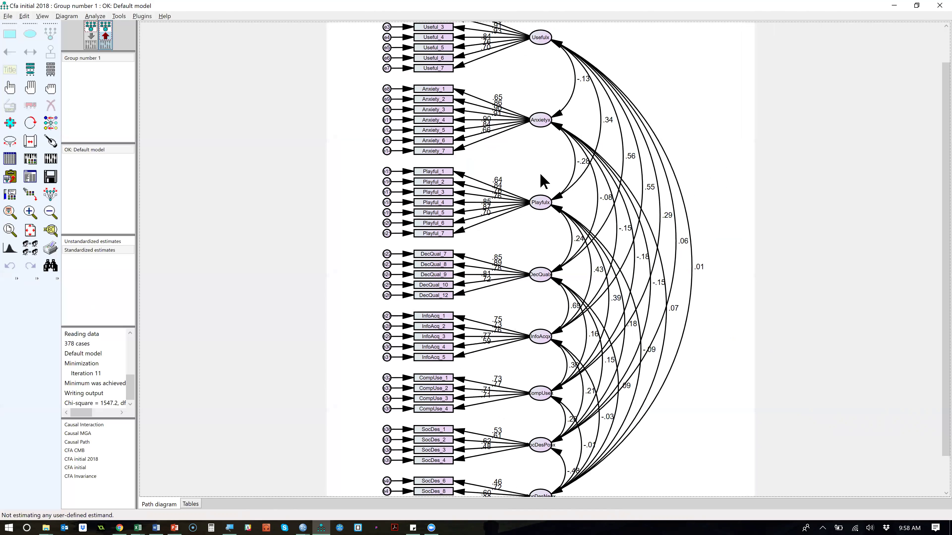
Try to open Stats Tools Package.xlsm from the SEM Boot Camp BYU folder in File Explorer.
{"action": "scroll", "coordinate": [543, 182], "scroll_direction": "down", "scroll_amount": 4}
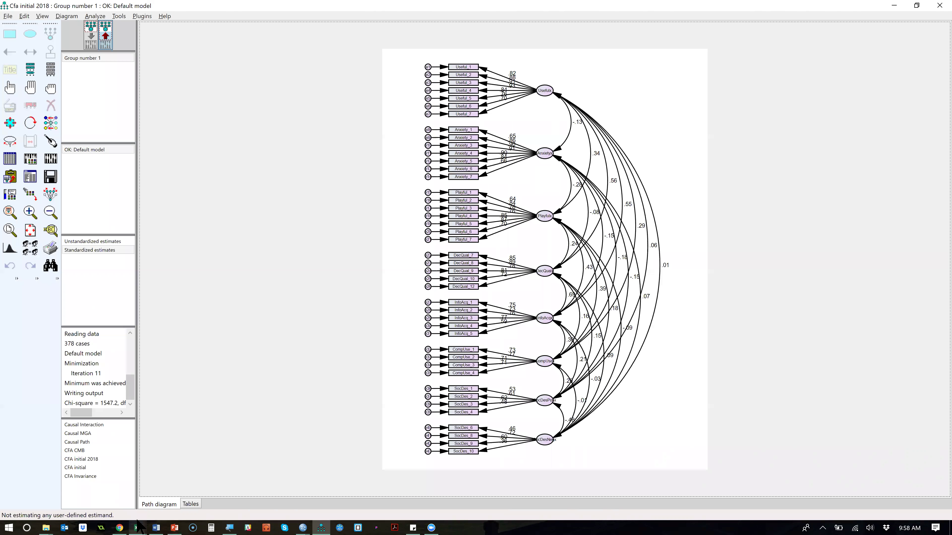
{"action": "mouse_move", "coordinate": [51, 527]}
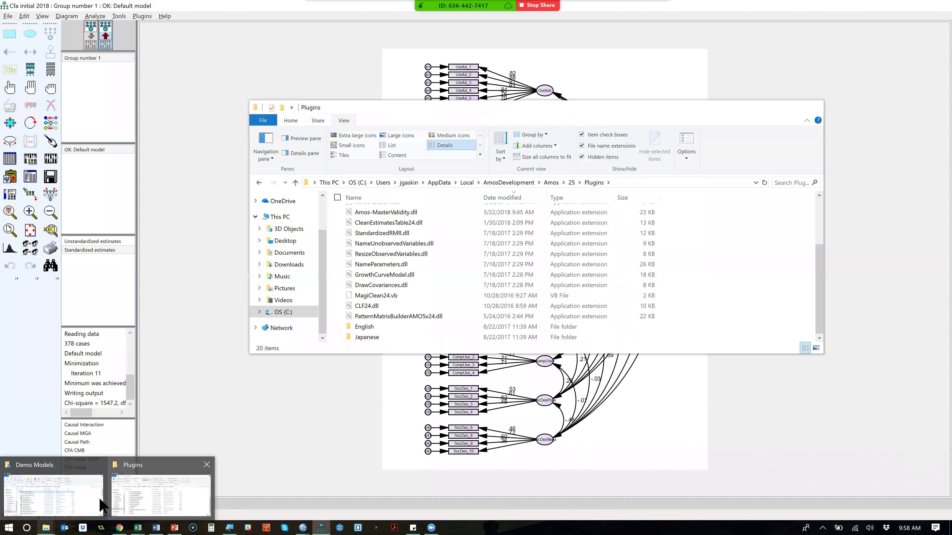
{"action": "left_click", "coordinate": [87, 506]}
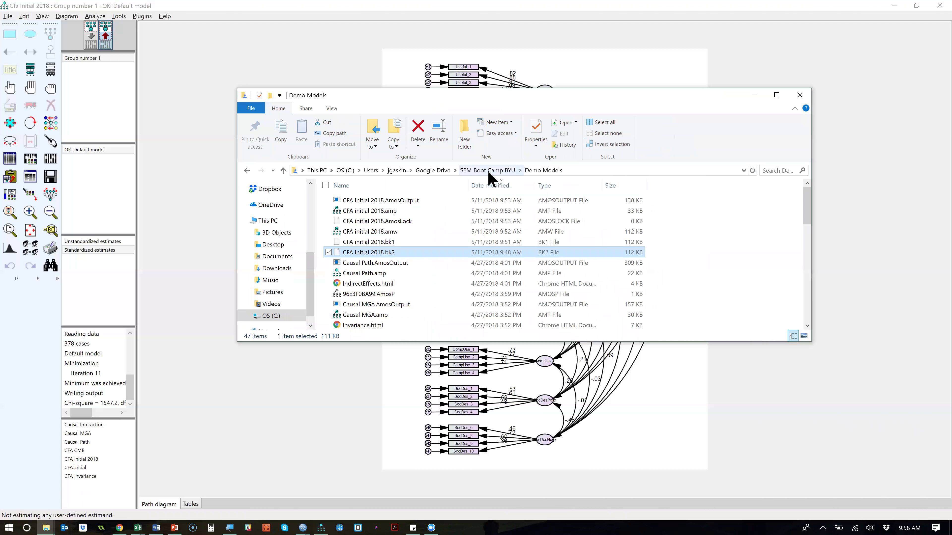
{"action": "left_click", "coordinate": [488, 171]}
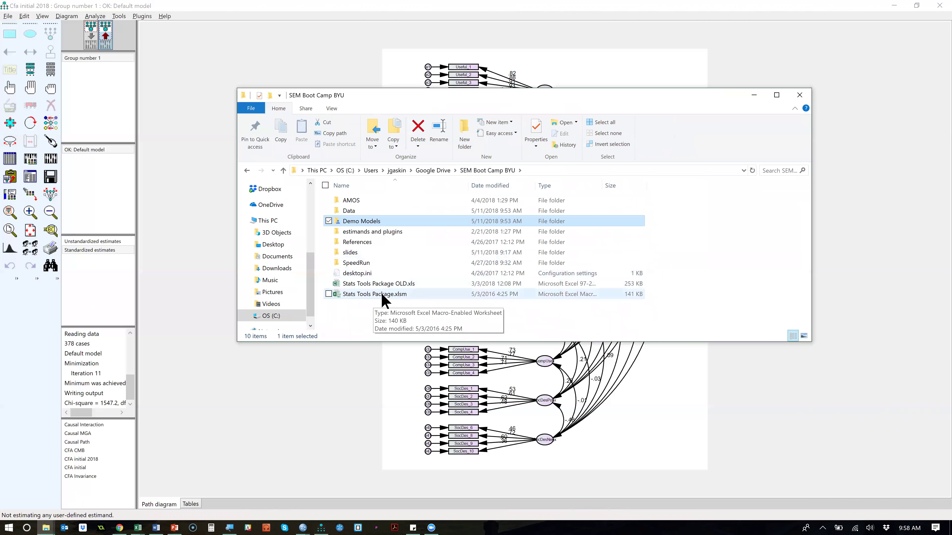
{"action": "double_click", "coordinate": [386, 296]}
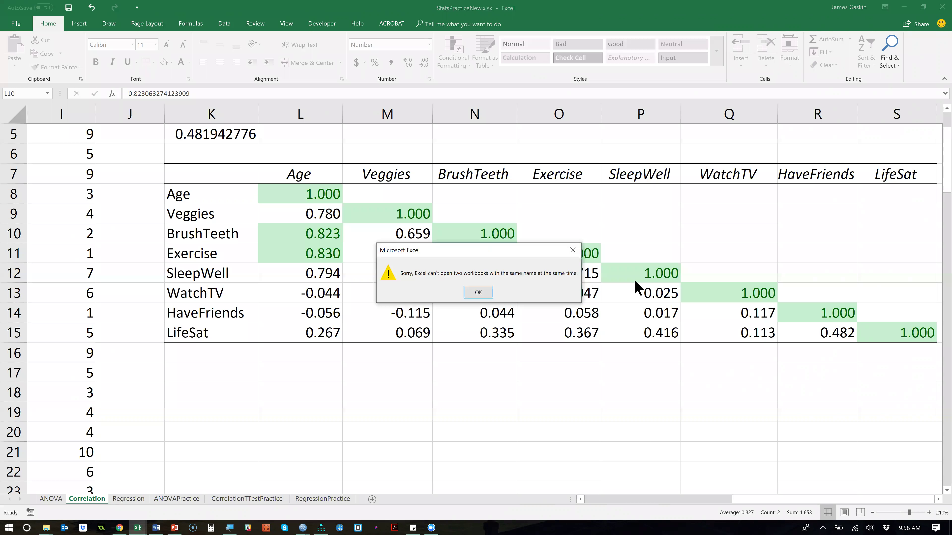
{"action": "left_click", "coordinate": [489, 289]}
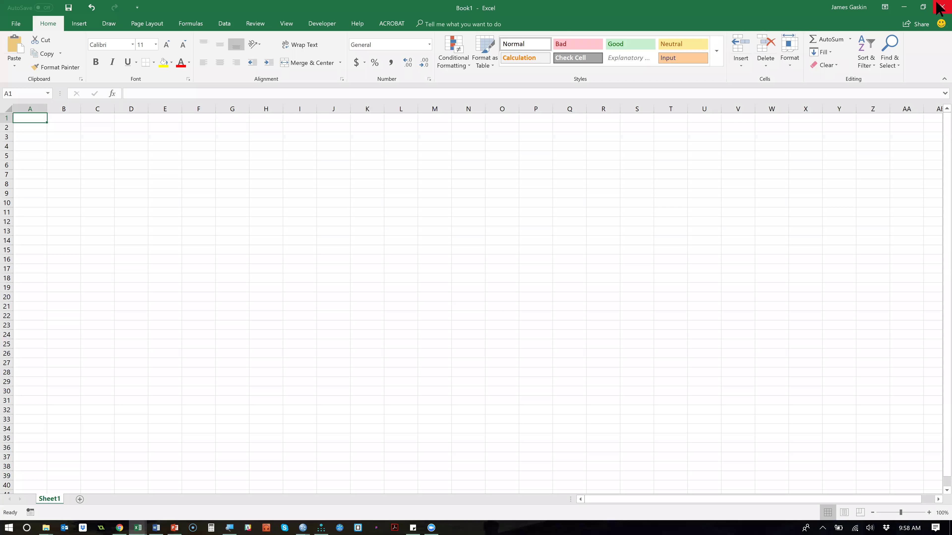
Close the blank Excel workbook and switch to the already open Stats Tools Package.xlsm workbook.
{"action": "left_click", "coordinate": [941, 7]}
{"action": "key", "text": "alt+Tab"}
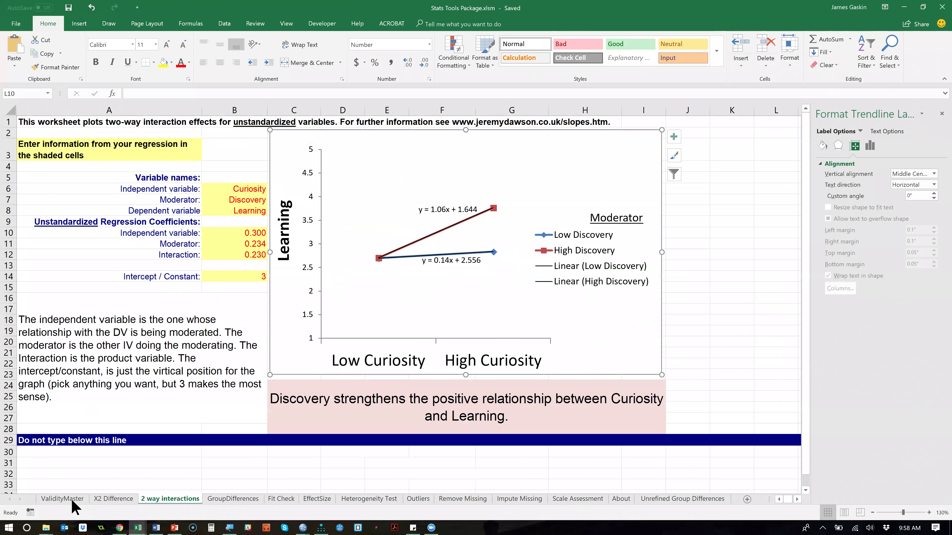
Open the ValidityMaster worksheet and close the shape formatting pane.
{"action": "left_click", "coordinate": [68, 499]}
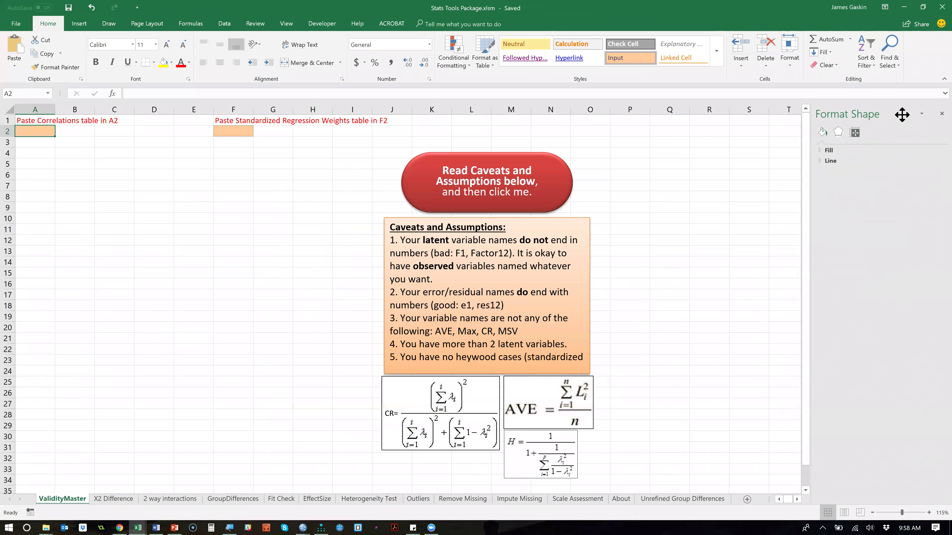
{"action": "left_click", "coordinate": [942, 113]}
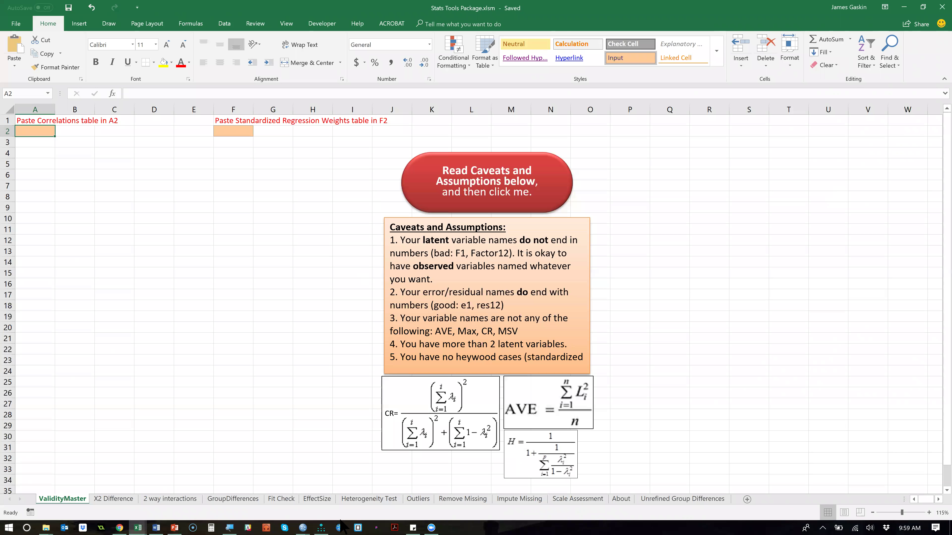
Switch to Amos, display the text output of the CFA model in an enlarged window, and expand Estimates down to the Scalars tables.
{"action": "left_click", "coordinate": [321, 526]}
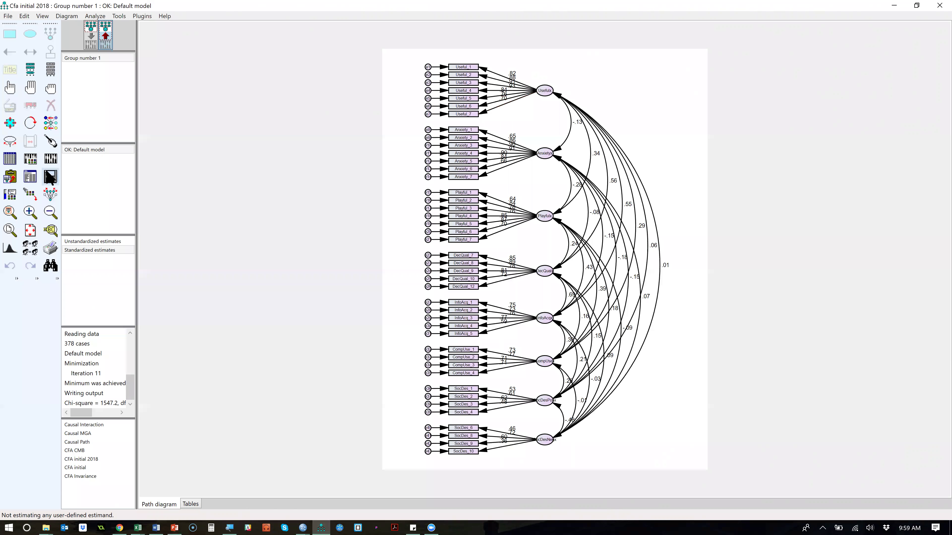
{"action": "left_click", "coordinate": [31, 179]}
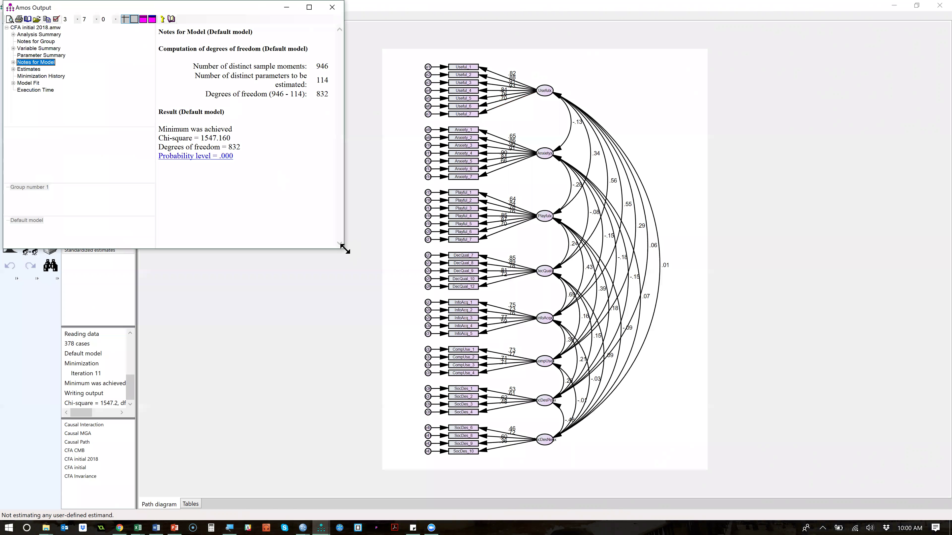
{"action": "left_click_drag", "start_coordinate": [345, 250], "coordinate": [484, 360]}
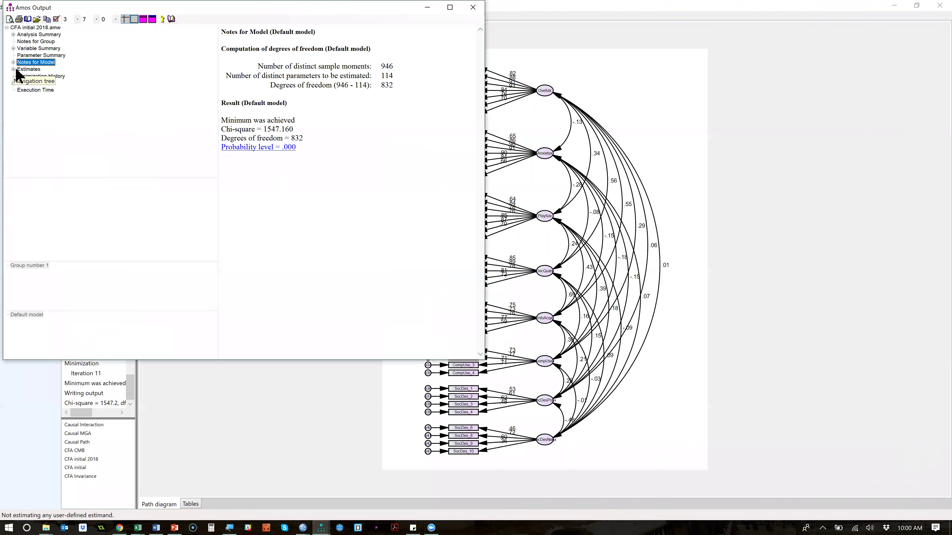
{"action": "left_click", "coordinate": [24, 71]}
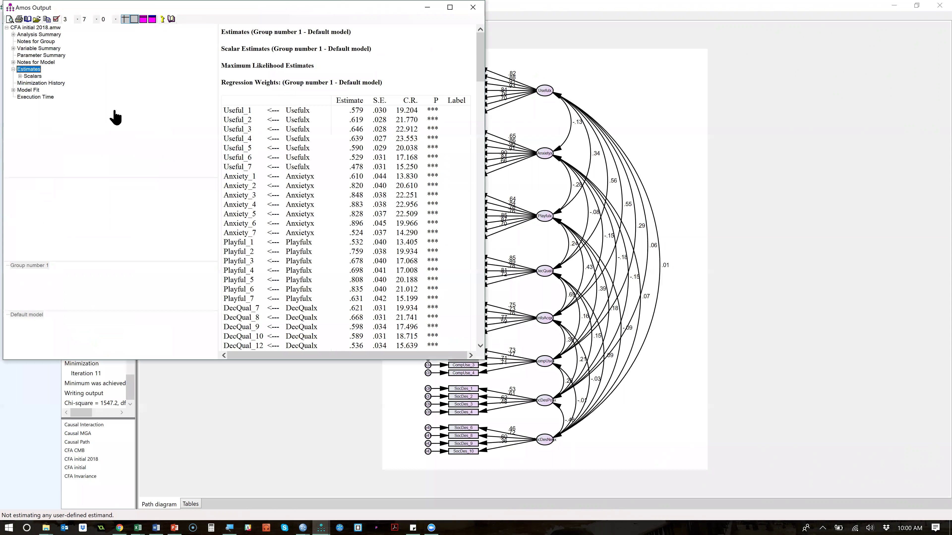
{"action": "left_click_drag", "start_coordinate": [219, 102], "coordinate": [155, 103]}
{"action": "left_click", "coordinate": [23, 77]}
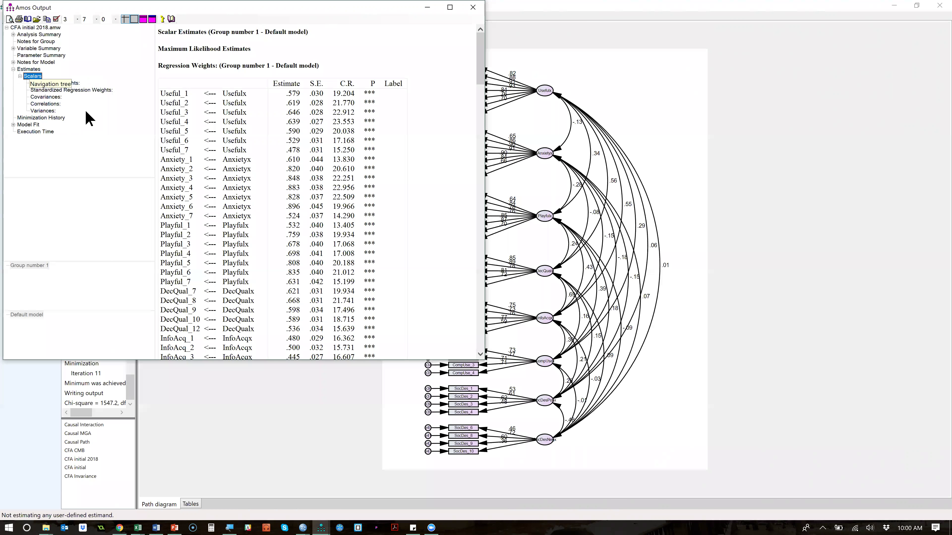
Copy the Correlations table from the Amos output into cell A2 of the ValidityMaster sheet in Excel.
{"action": "key", "text": "alt+Tab"}
{"action": "key", "text": "alt+Tab"}
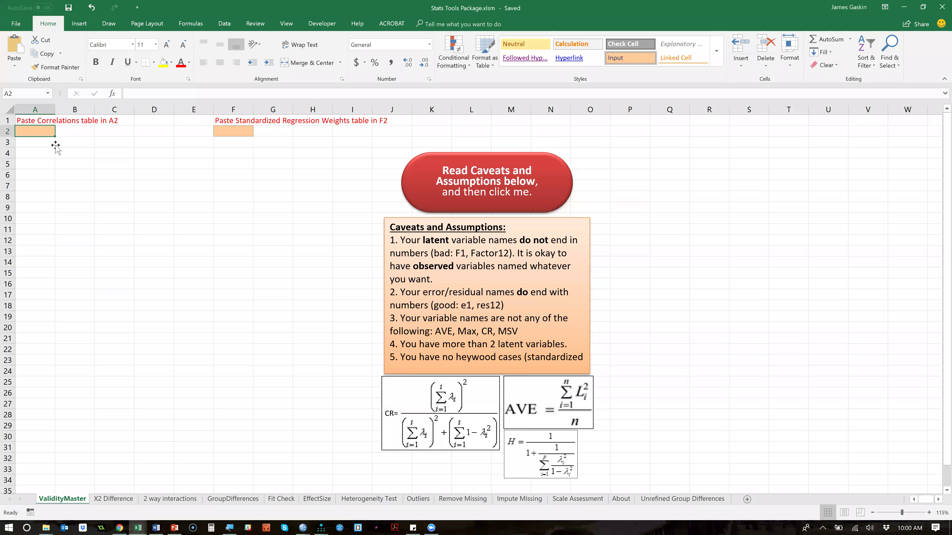
{"action": "key", "text": "alt+Tab"}
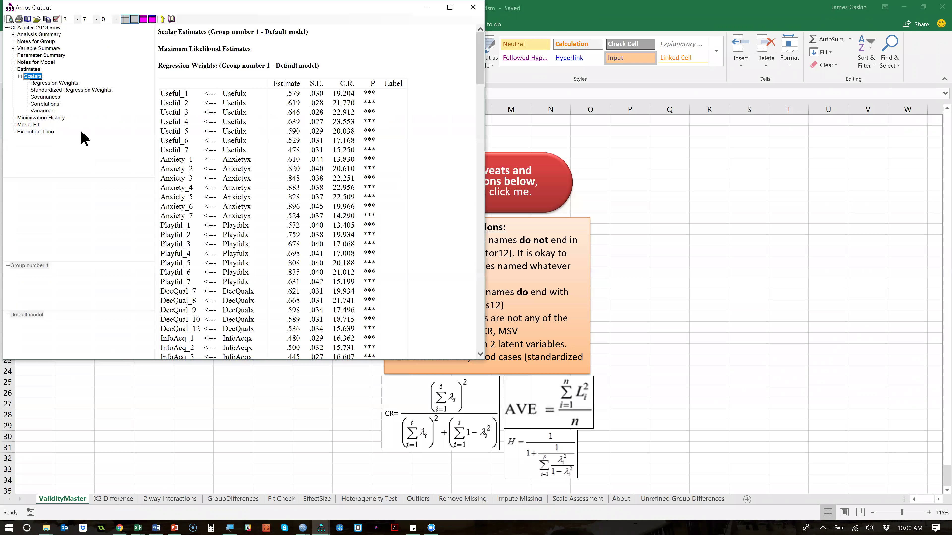
{"action": "left_click", "coordinate": [46, 104]}
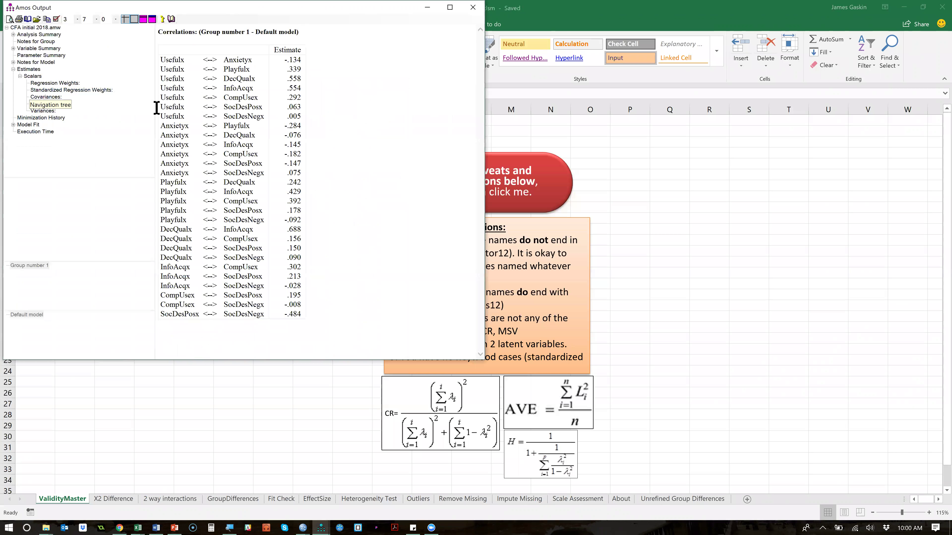
{"action": "left_click", "coordinate": [319, 107]}
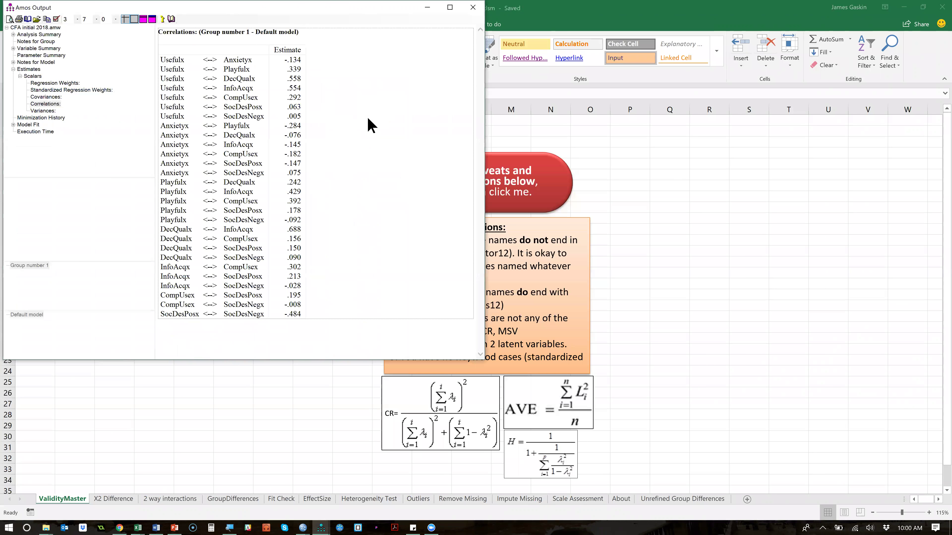
{"action": "right_click", "coordinate": [370, 160]}
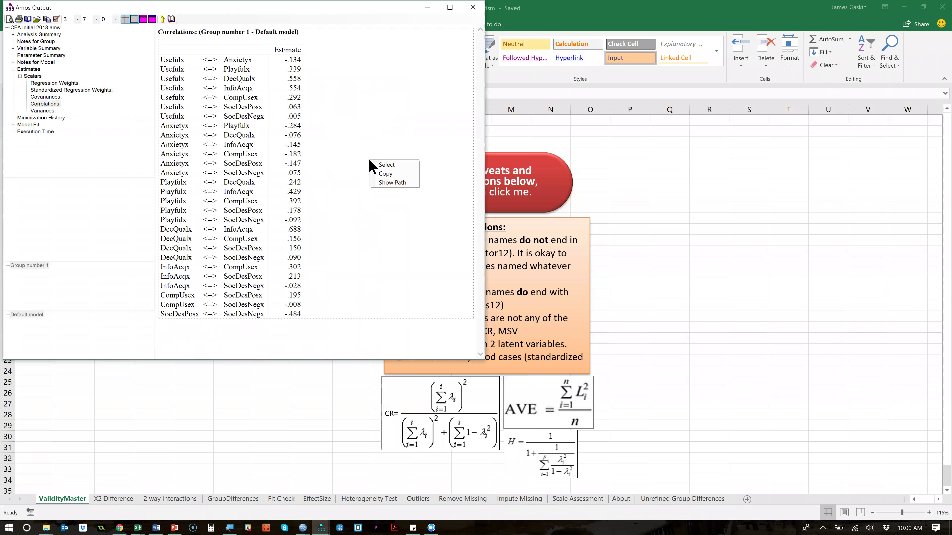
{"action": "left_click", "coordinate": [387, 175]}
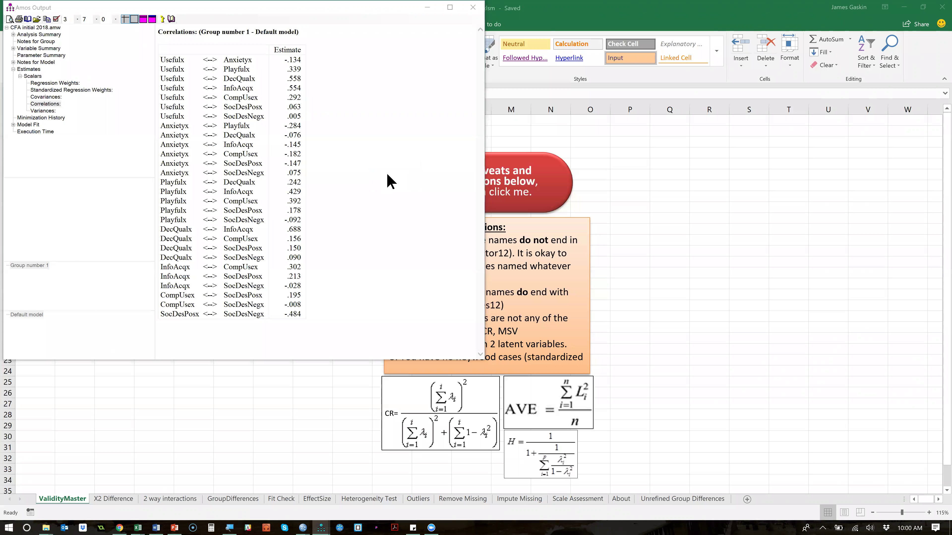
{"action": "key", "text": "alt+Tab"}
{"action": "key", "text": "ctrl+v"}
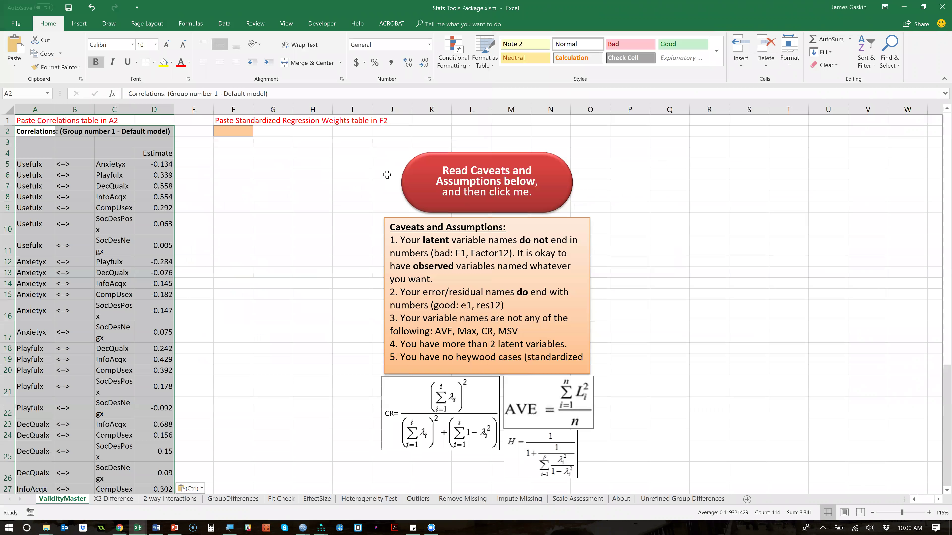
{"action": "key", "text": "Down"}
{"action": "key", "text": "Down"}
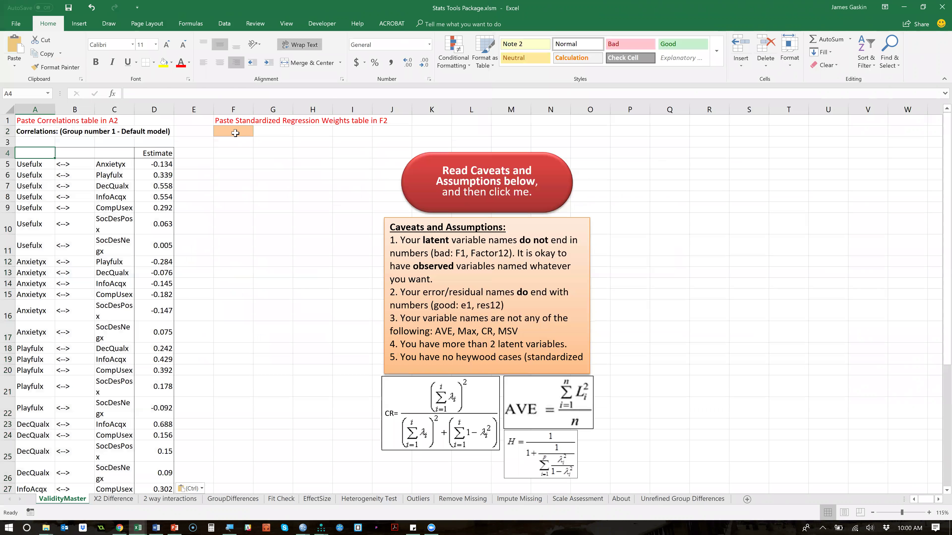
Copy the Standardized Regression Weights table from the Amos output into cell F2 of the ValidityMaster sheet.
{"action": "key", "text": "alt+Tab"}
{"action": "left_click", "coordinate": [50, 90]}
{"action": "right_click", "coordinate": [337, 107]}
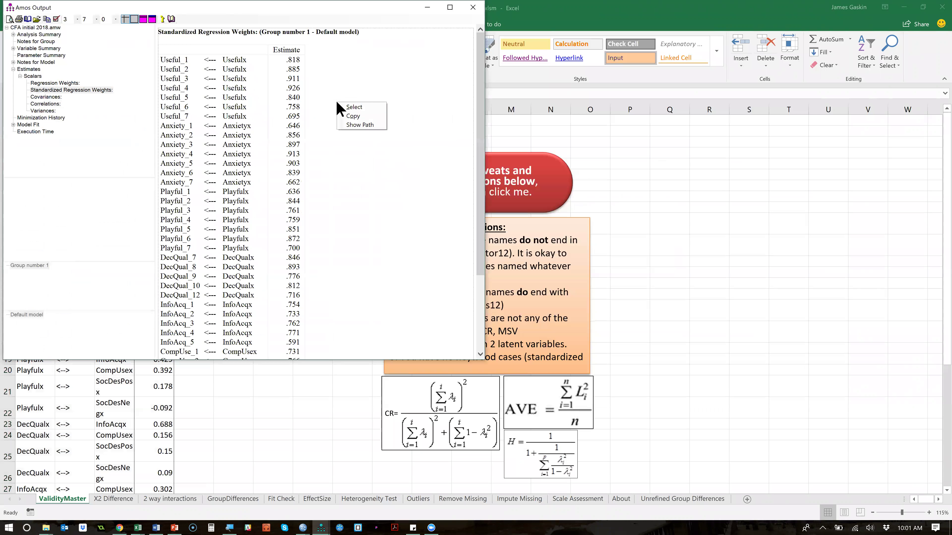
{"action": "left_click", "coordinate": [359, 117]}
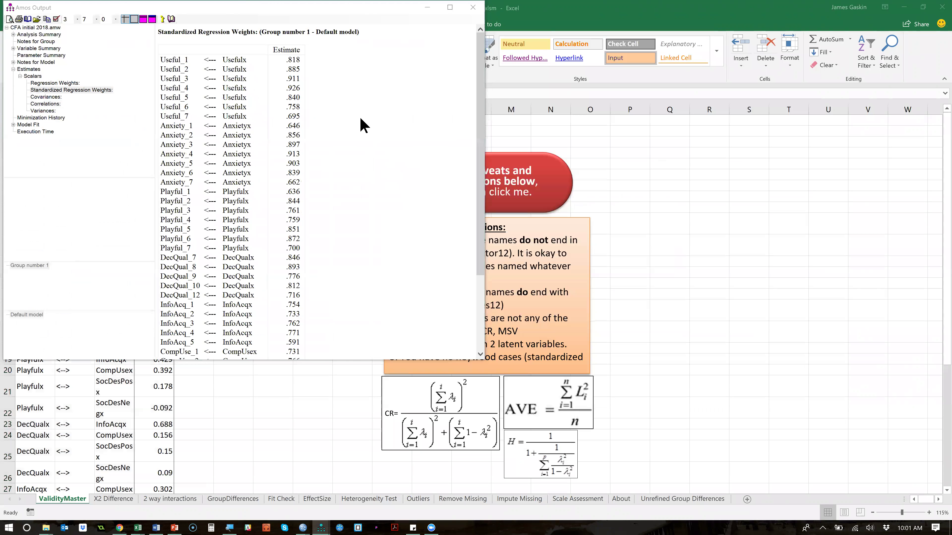
{"action": "key", "text": "alt+Tab"}
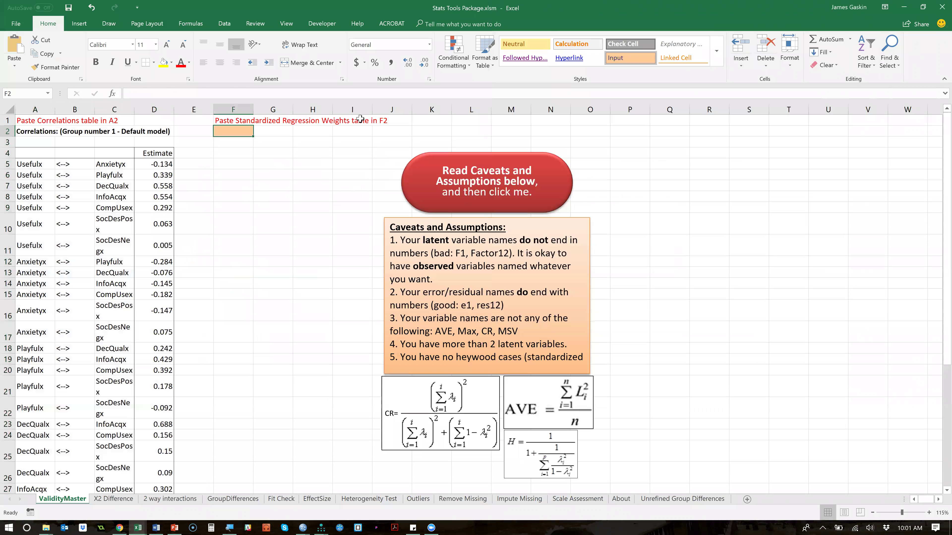
{"action": "key", "text": "ctrl+v"}
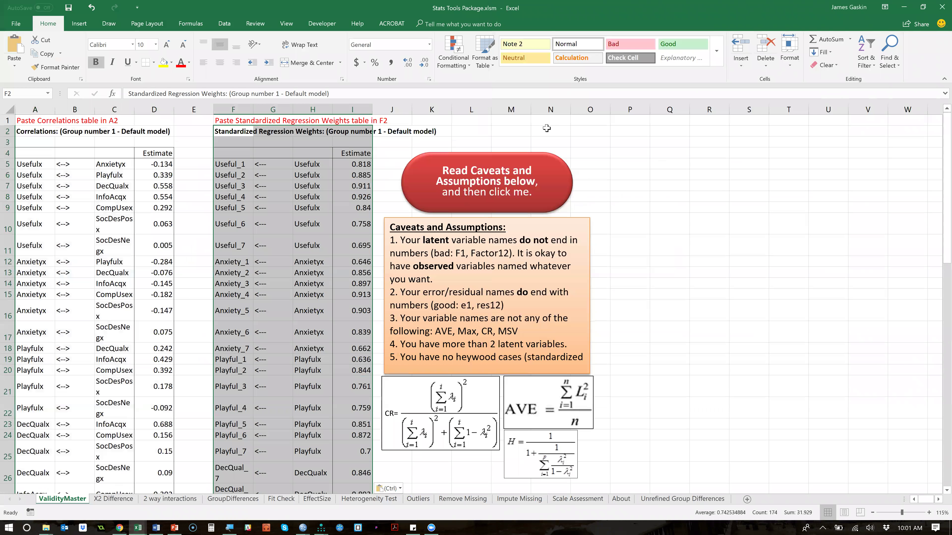
Run the validity calculation on the pasted tables and review the resulting CR, AVE, MSV and correlation values.
{"action": "left_click", "coordinate": [509, 184]}
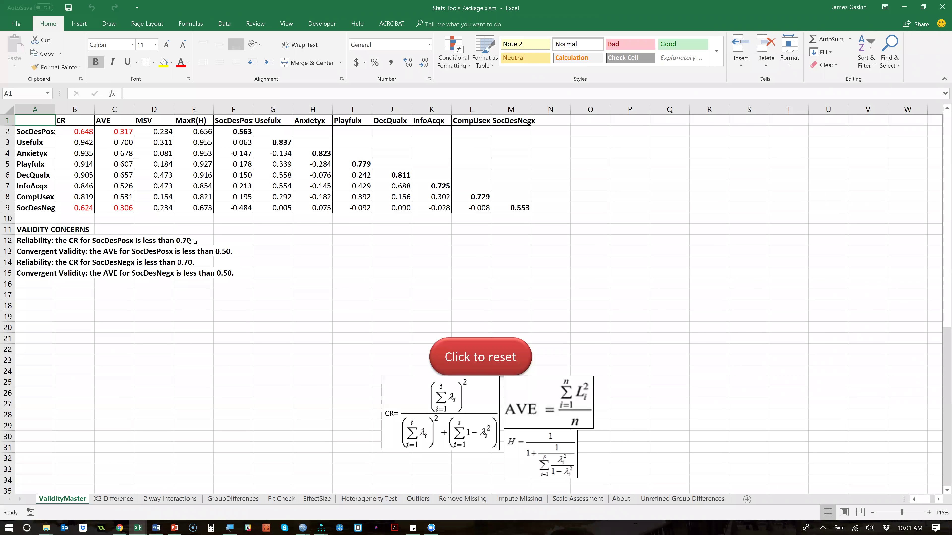
{"action": "left_click_drag", "start_coordinate": [73, 121], "coordinate": [77, 208]}
{"action": "left_click_drag", "start_coordinate": [117, 118], "coordinate": [114, 208]}
{"action": "left_click_drag", "start_coordinate": [164, 111], "coordinate": [179, 115]}
{"action": "left_click", "coordinate": [166, 151]}
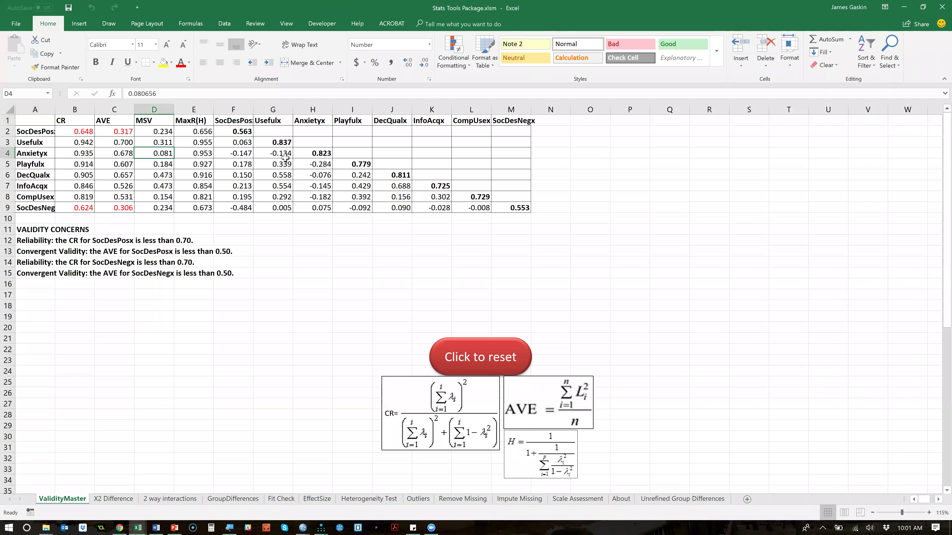
{"action": "left_click_drag", "start_coordinate": [237, 143], "coordinate": [520, 208]}
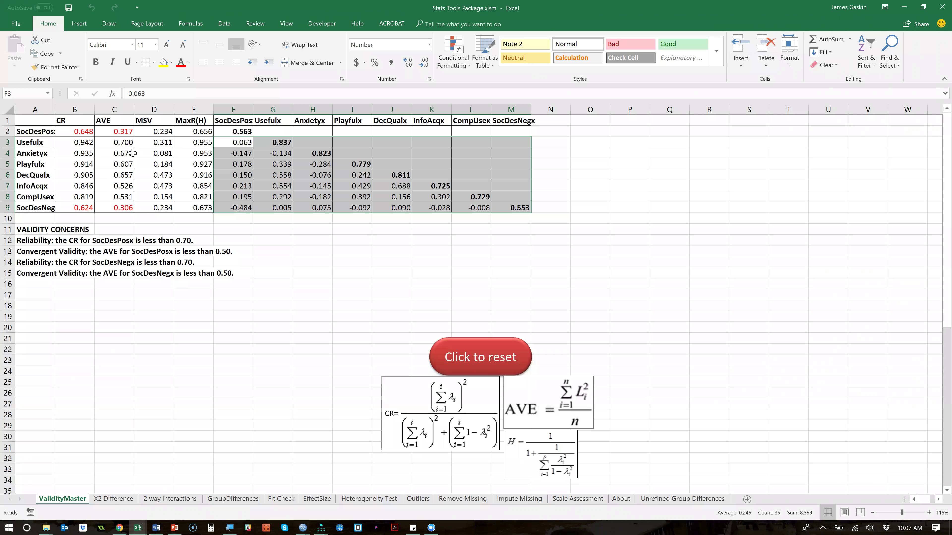
Examine the CR values and the AVE values of all constructs in the validity table.
{"action": "left_click", "coordinate": [82, 150]}
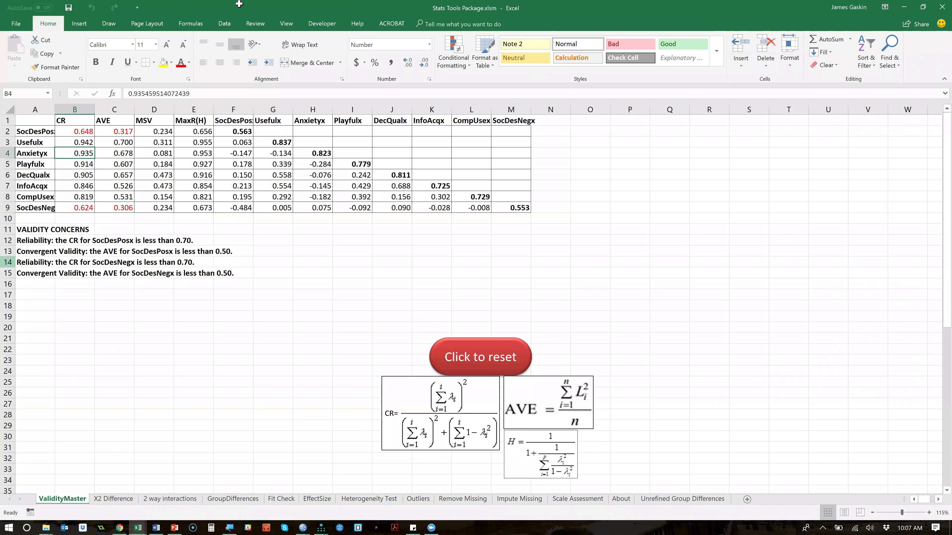
{"action": "left_click_drag", "start_coordinate": [41, 143], "coordinate": [87, 200]}
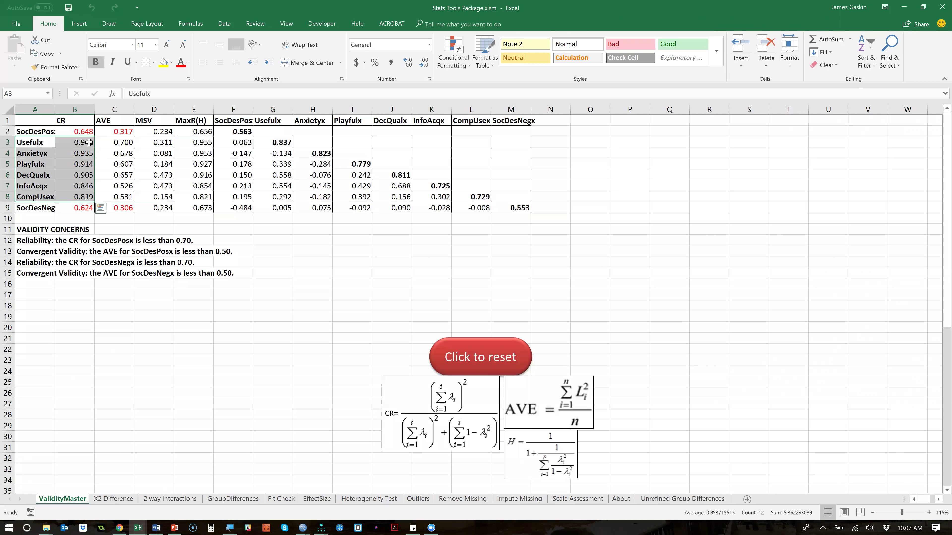
{"action": "left_click_drag", "start_coordinate": [85, 129], "coordinate": [83, 209]}
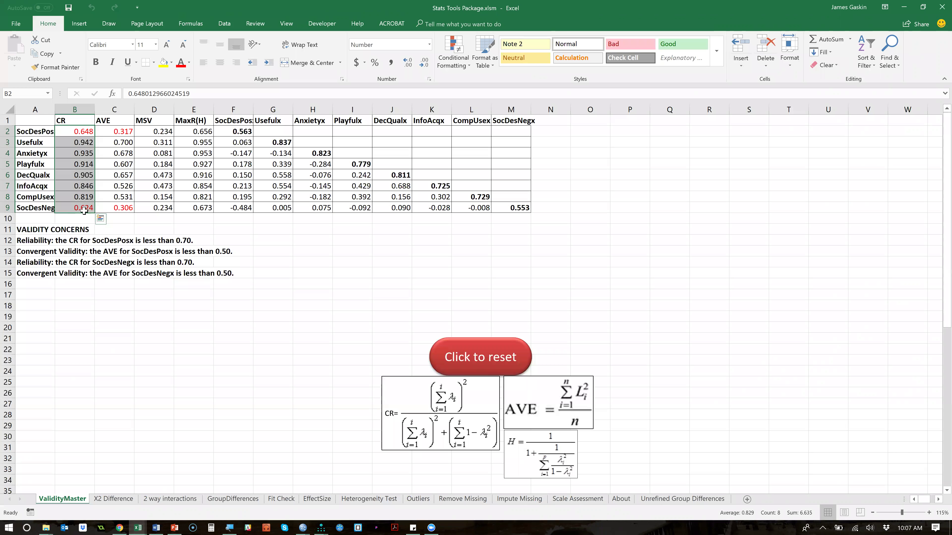
{"action": "left_click", "coordinate": [123, 130]}
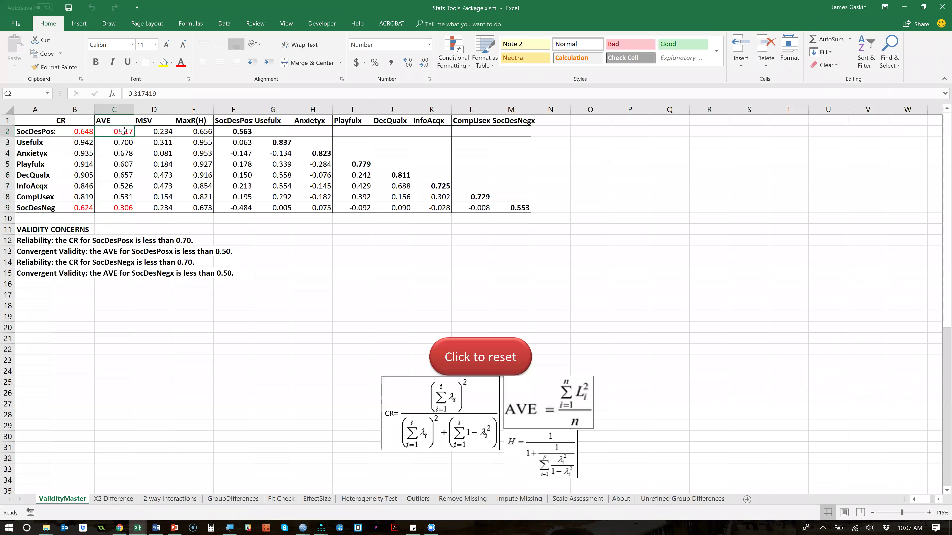
{"action": "left_click_drag", "start_coordinate": [124, 131], "coordinate": [123, 207]}
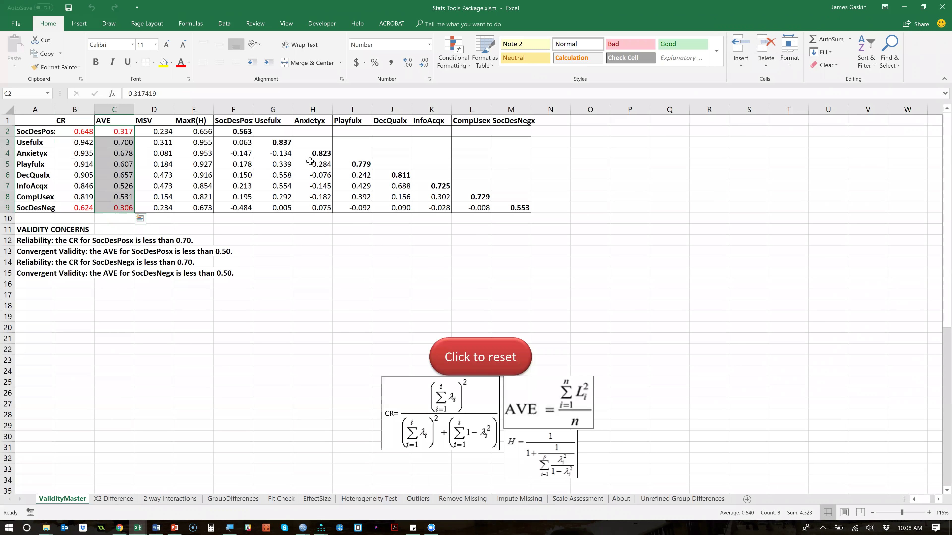
Compare the bold diagonal values of the constructs with their correlations, especially those in the SocDesNegx row.
{"action": "left_click", "coordinate": [238, 142]}
{"action": "left_click", "coordinate": [264, 142]}
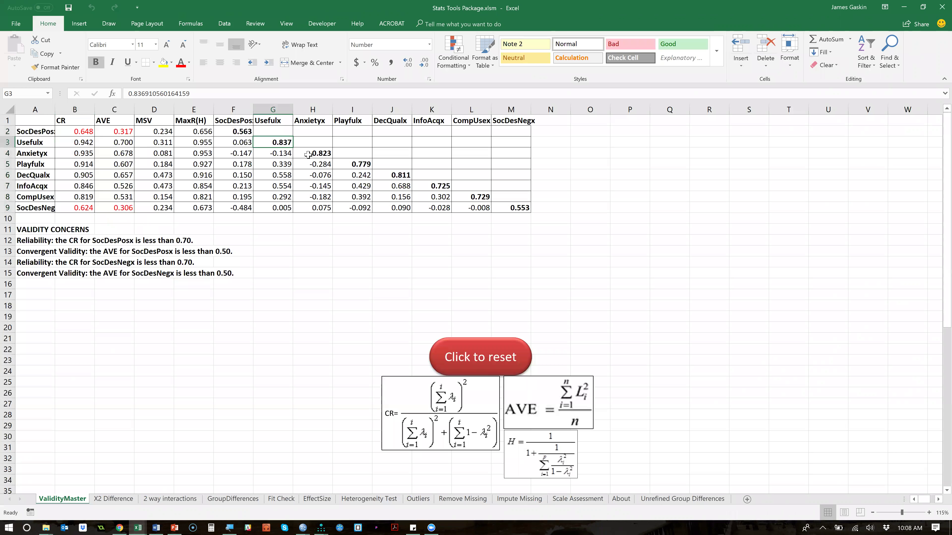
{"action": "left_click", "coordinate": [308, 155]}
{"action": "left_click", "coordinate": [360, 166]}
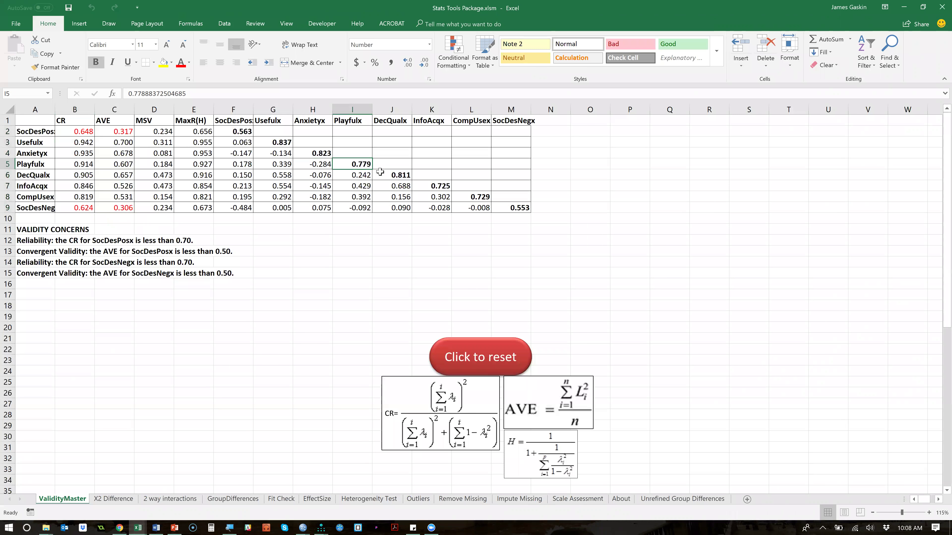
{"action": "left_click", "coordinate": [397, 176]}
{"action": "left_click", "coordinate": [430, 186]}
{"action": "left_click", "coordinate": [490, 196]}
{"action": "left_click", "coordinate": [512, 206]}
{"action": "left_click_drag", "start_coordinate": [485, 209], "coordinate": [233, 207]}
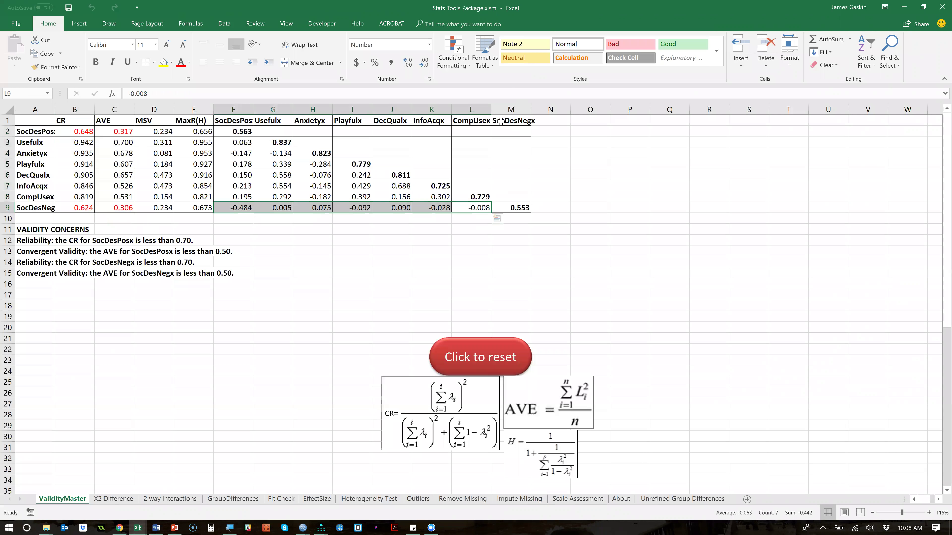
{"action": "left_click", "coordinate": [520, 208]}
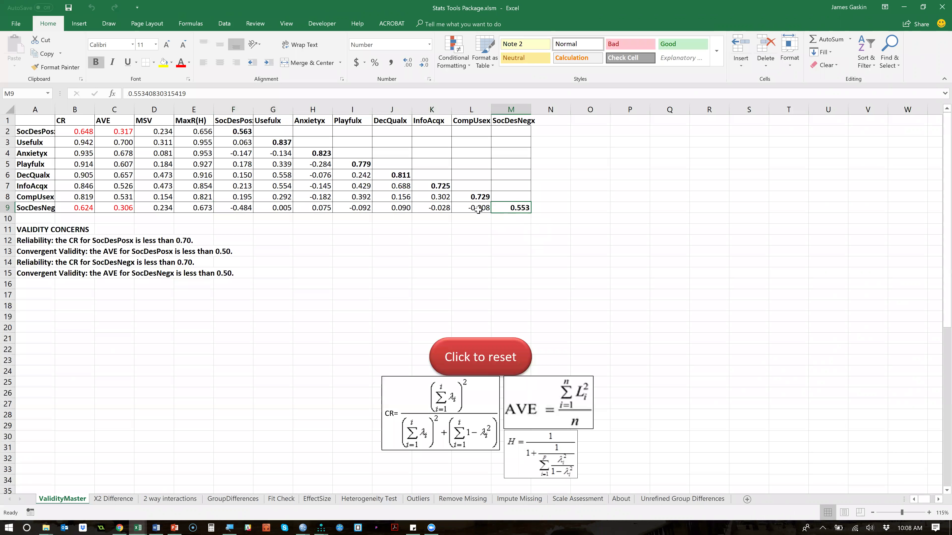
{"action": "left_click_drag", "start_coordinate": [478, 209], "coordinate": [250, 211]}
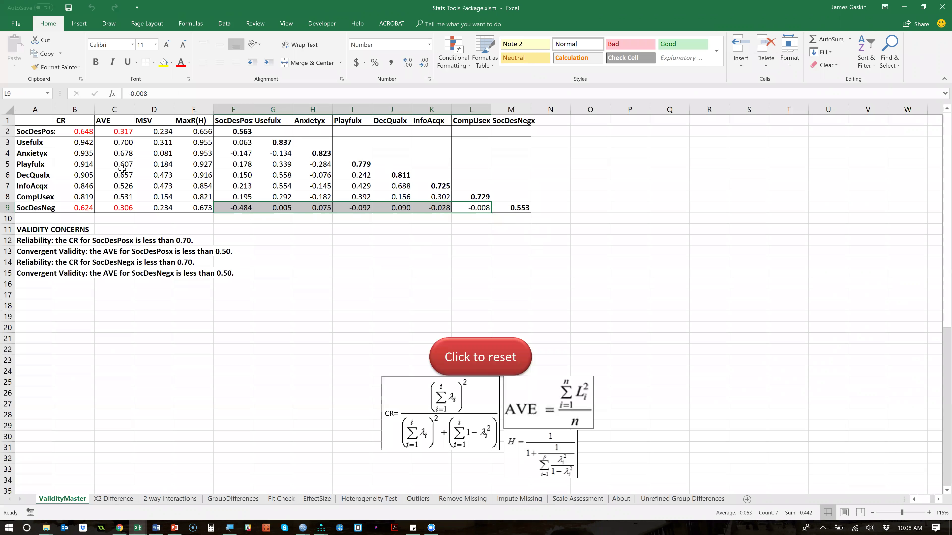
Recheck the full CR column and the full AVE column of the validity table.
{"action": "left_click_drag", "start_coordinate": [75, 132], "coordinate": [83, 212]}
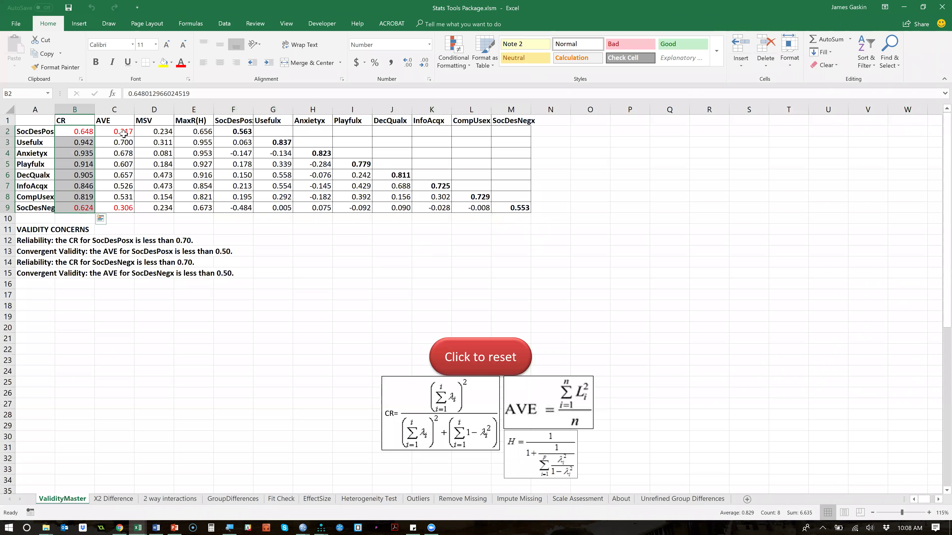
{"action": "left_click_drag", "start_coordinate": [124, 133], "coordinate": [122, 205]}
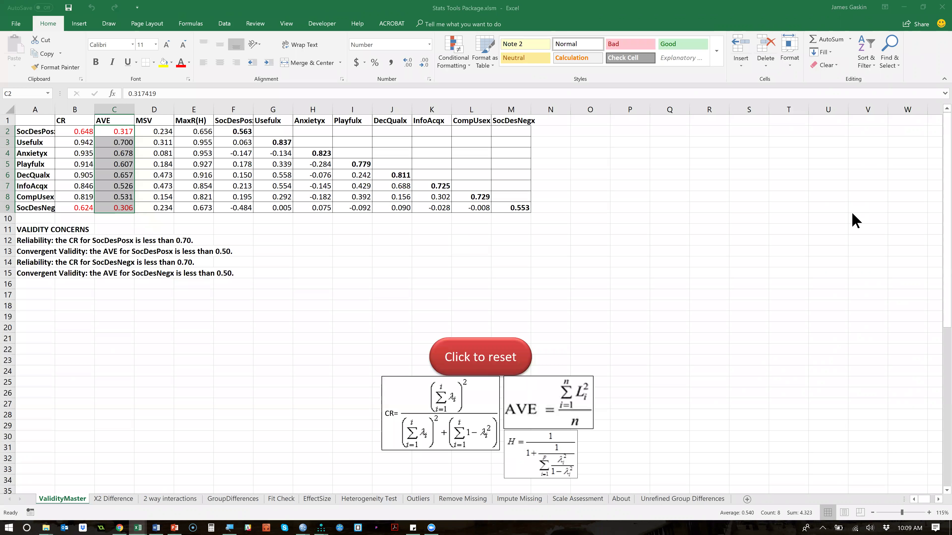
Switch to the SEM Boot Camp BYU folder and open the workbook Stats Tools Package OLD.xls.
{"action": "key", "text": "alt+Tab"}
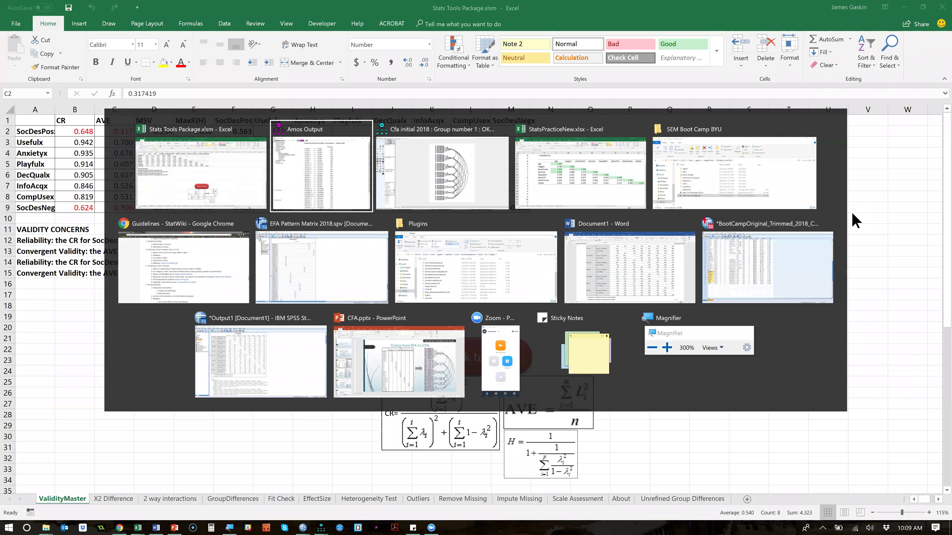
{"action": "key", "text": "alt+Tab"}
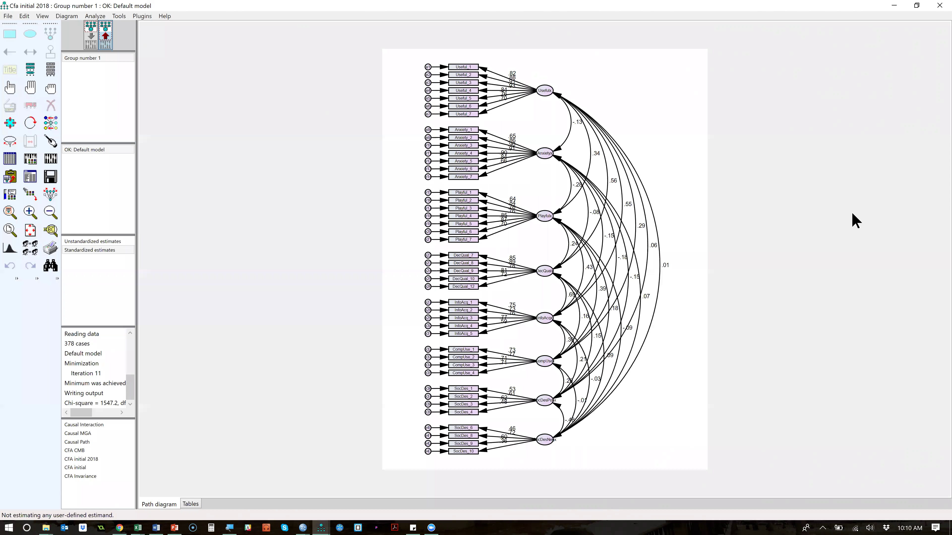
{"action": "key", "text": "alt+Tab"}
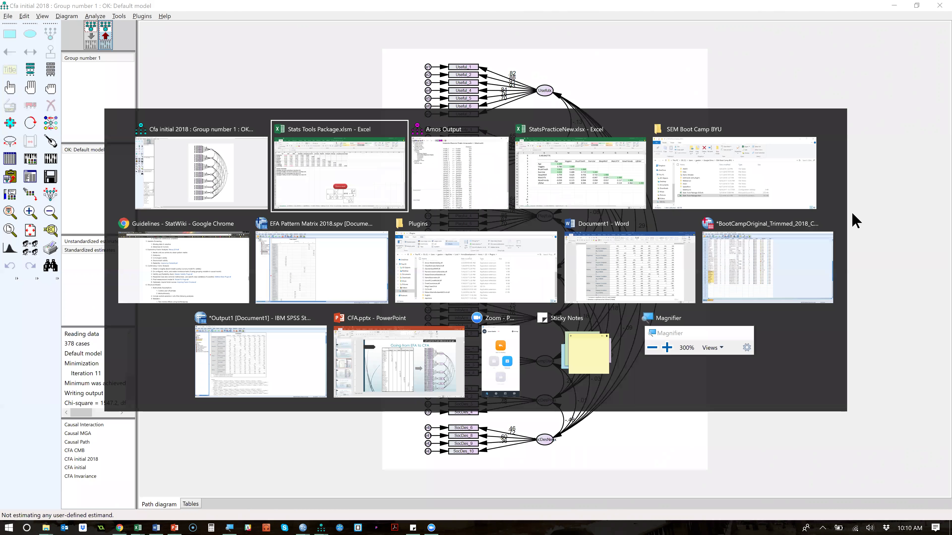
{"action": "key", "text": "alt+Tab"}
{"action": "key", "text": "alt+Tab"}
{"action": "key", "text": "alt+Tab"}
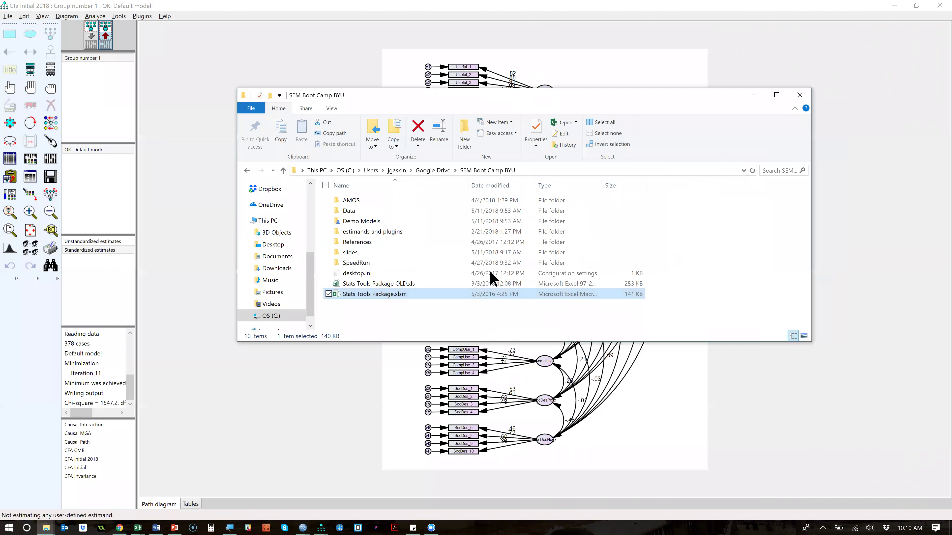
{"action": "left_click", "coordinate": [420, 284]}
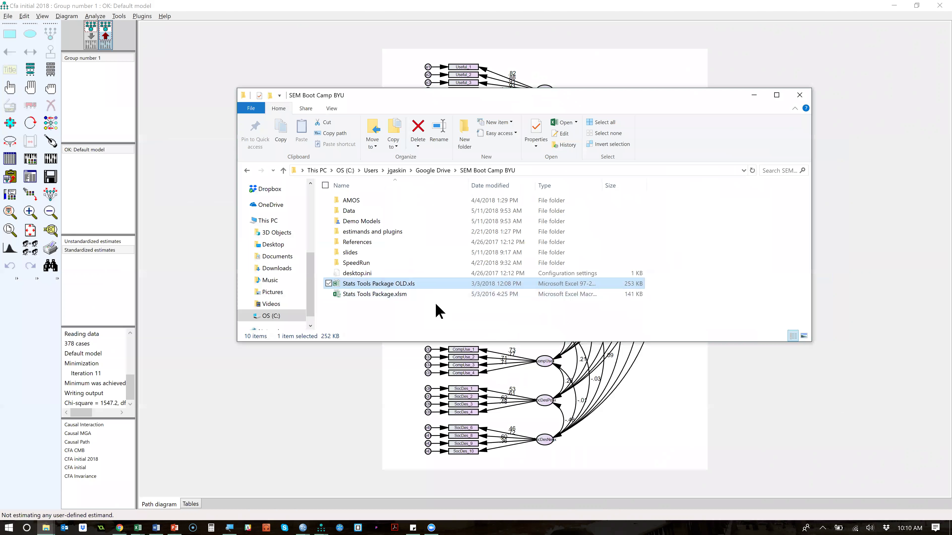
{"action": "double_click", "coordinate": [384, 283]}
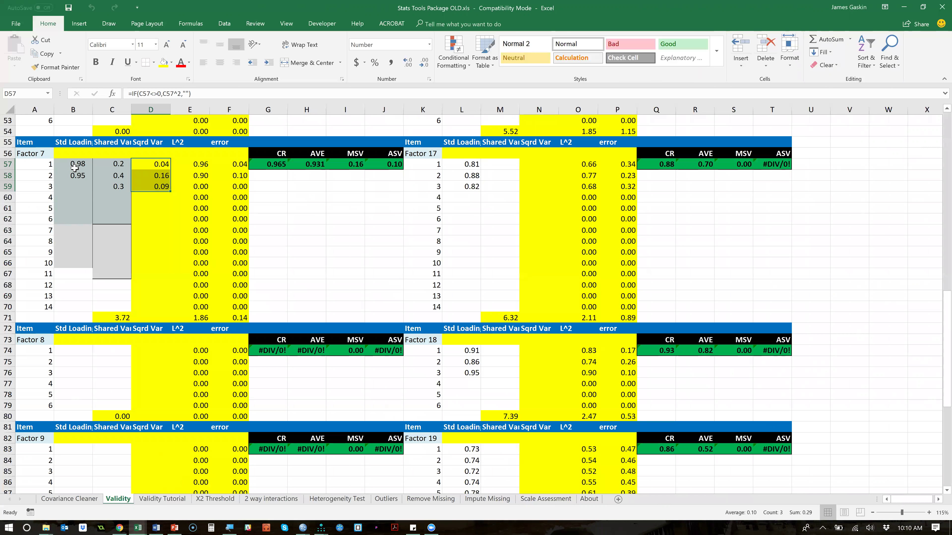
Examine the standardized loadings and shared variance entries of Factor 7 on the Validity sheet.
{"action": "left_click_drag", "start_coordinate": [76, 165], "coordinate": [75, 208]}
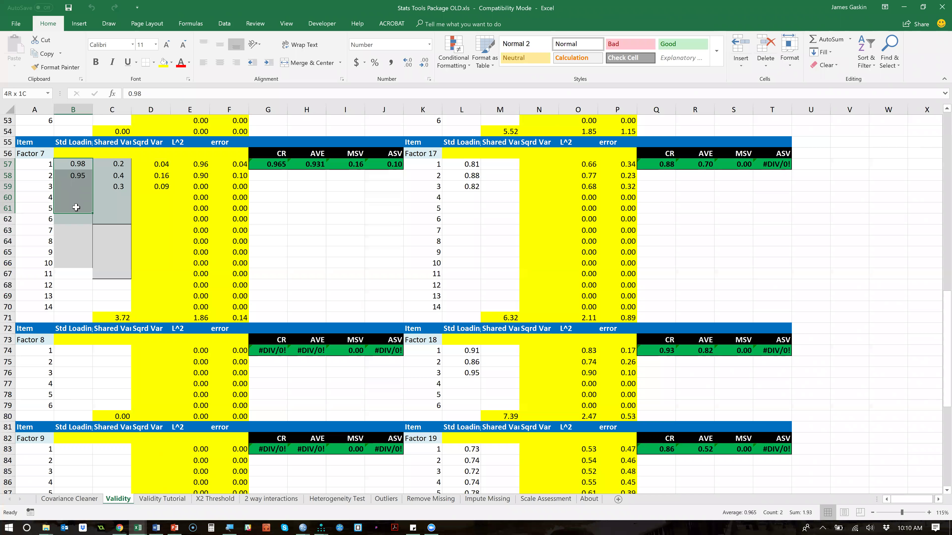
{"action": "left_click", "coordinate": [115, 165]}
{"action": "left_click_drag", "start_coordinate": [116, 165], "coordinate": [114, 195]}
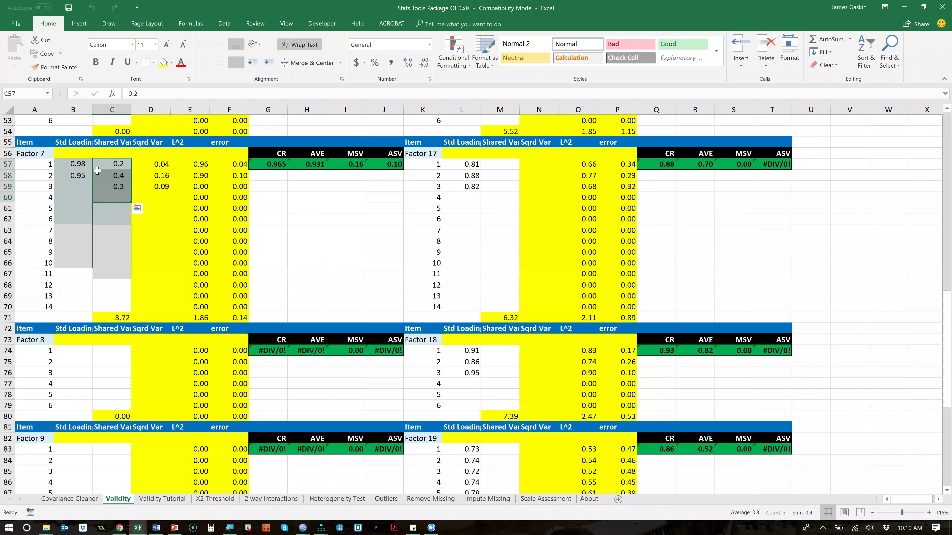
Try clearing Factor 7's second and third shared variance values, check its CR and AVE, and close the old workbook.
{"action": "left_click", "coordinate": [112, 178]}
{"action": "key", "text": "Delete"}
{"action": "key", "text": "Down"}
{"action": "key", "text": "Delete"}
{"action": "left_click_drag", "start_coordinate": [278, 154], "coordinate": [306, 161]}
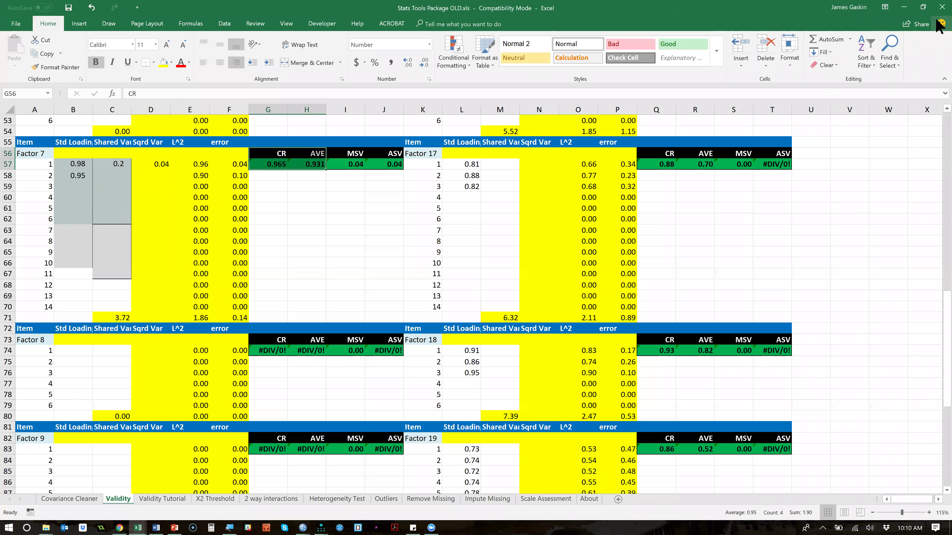
{"action": "left_click", "coordinate": [941, 7]}
{"action": "left_click", "coordinate": [484, 278]}
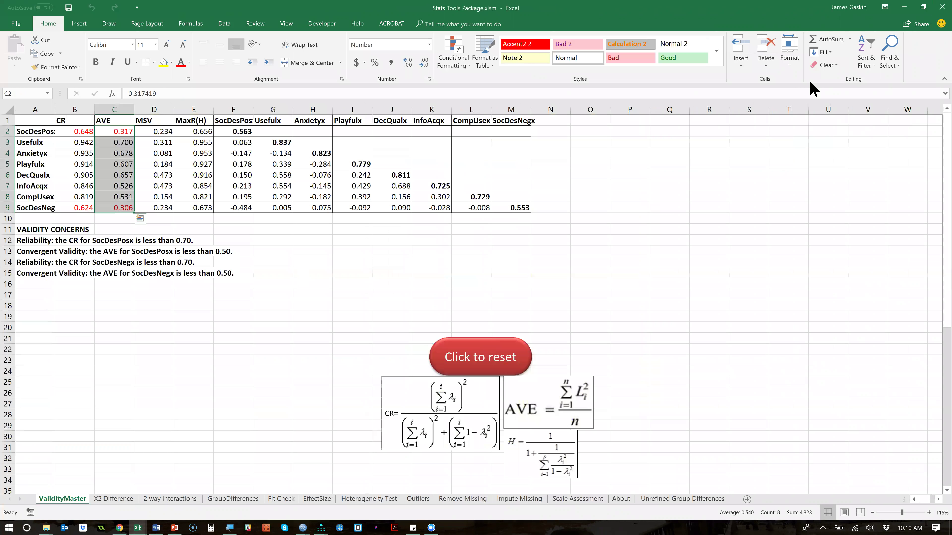
Switch to the Amos model Cfa initial 2018 and run the Validity and Reliability Test plugin on it.
{"action": "key", "text": "alt+Tab"}
{"action": "key", "text": "Tab"}
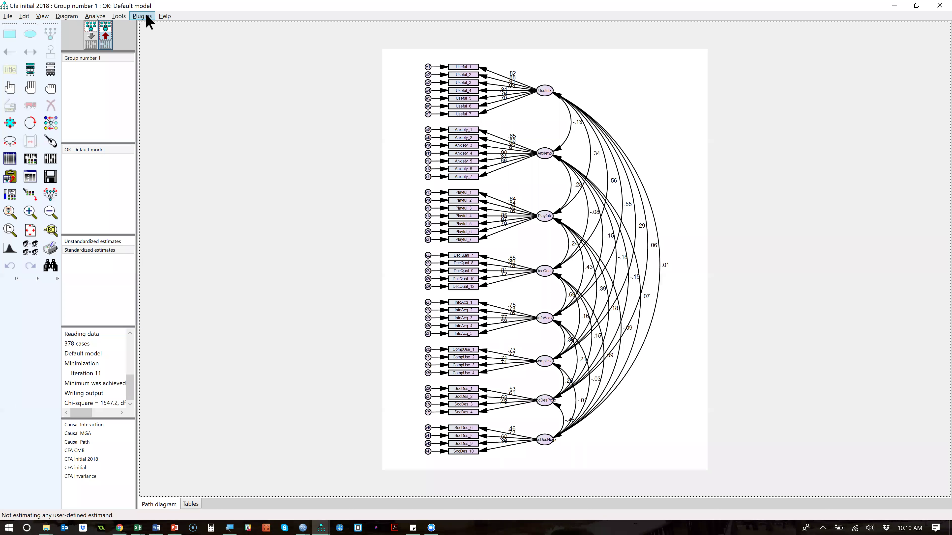
{"action": "left_click", "coordinate": [142, 16]}
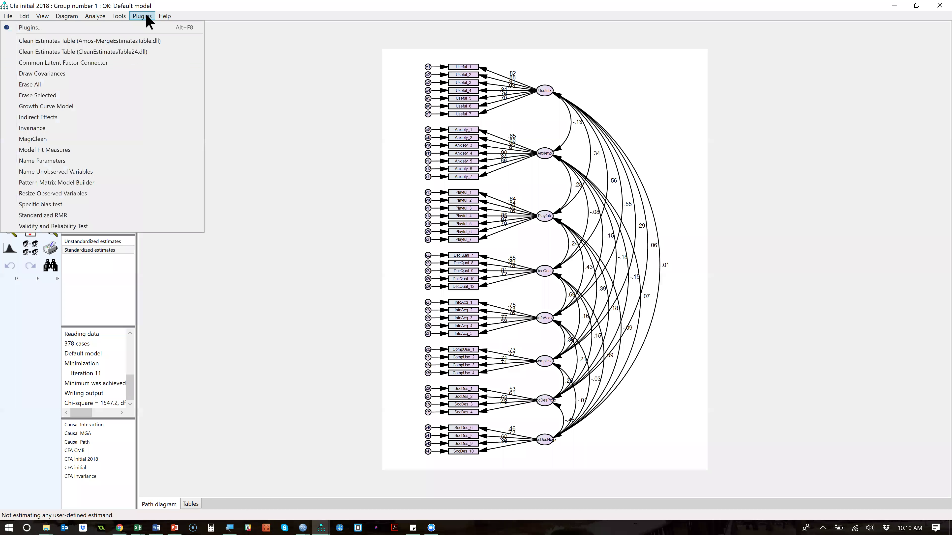
{"action": "left_click", "coordinate": [119, 227]}
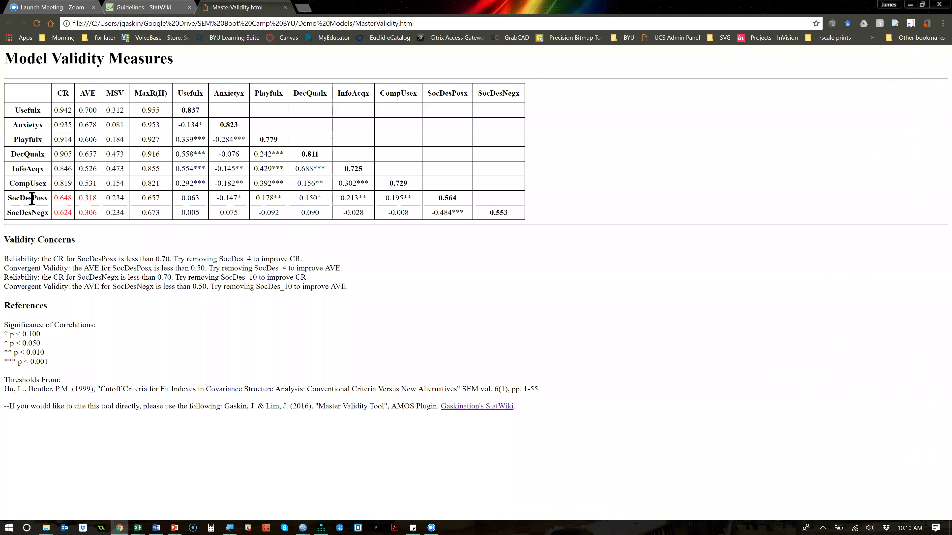
Examine the SocDesPosx and SocDesNegx rows and the suggested item removals under Validity Concerns.
{"action": "left_click_drag", "start_coordinate": [32, 198], "coordinate": [177, 213]}
{"action": "left_click", "coordinate": [138, 257]}
{"action": "left_click_drag", "start_coordinate": [253, 258], "coordinate": [221, 278]}
Return to the Amos path diagram and inspect the item loadings of SocDesPosx and SocDesNegx.
{"action": "key", "text": "alt+Tab"}
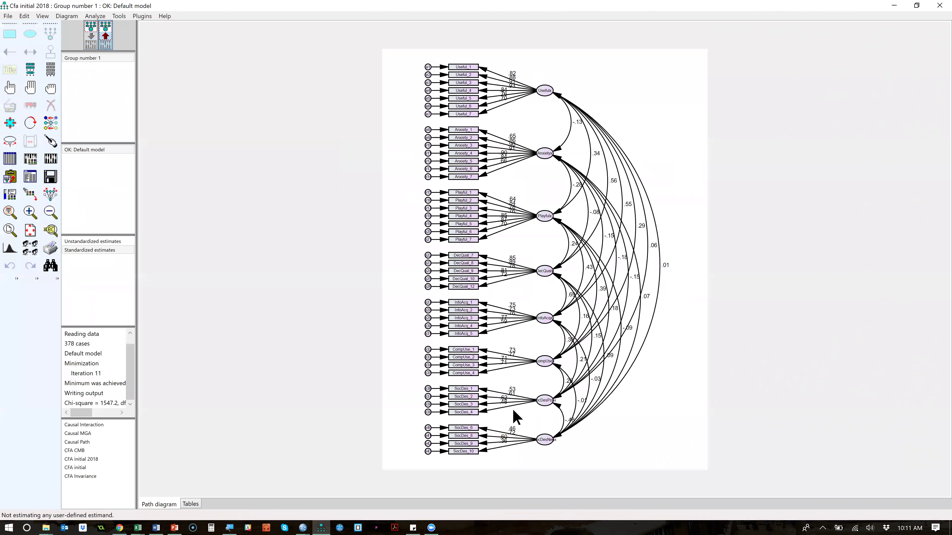
{"action": "scroll", "coordinate": [936, 248], "scroll_direction": "up", "scroll_amount": 2}
{"action": "scroll", "coordinate": [939, 251], "scroll_direction": "down", "scroll_amount": 1}
{"action": "scroll", "coordinate": [937, 357], "scroll_direction": "up", "scroll_amount": 2}
{"action": "scroll", "coordinate": [633, 438], "scroll_direction": "down", "scroll_amount": 3}
{"action": "scroll", "coordinate": [435, 456], "scroll_direction": "up", "scroll_amount": 1}
{"action": "scroll", "coordinate": [412, 454], "scroll_direction": "down", "scroll_amount": 1}
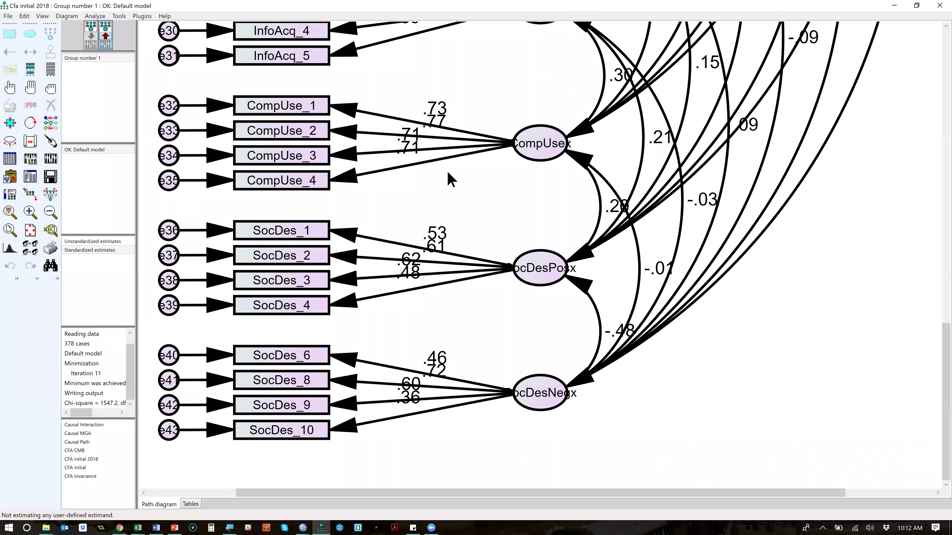
{"action": "scroll", "coordinate": [451, 180], "scroll_direction": "down", "scroll_amount": 5}
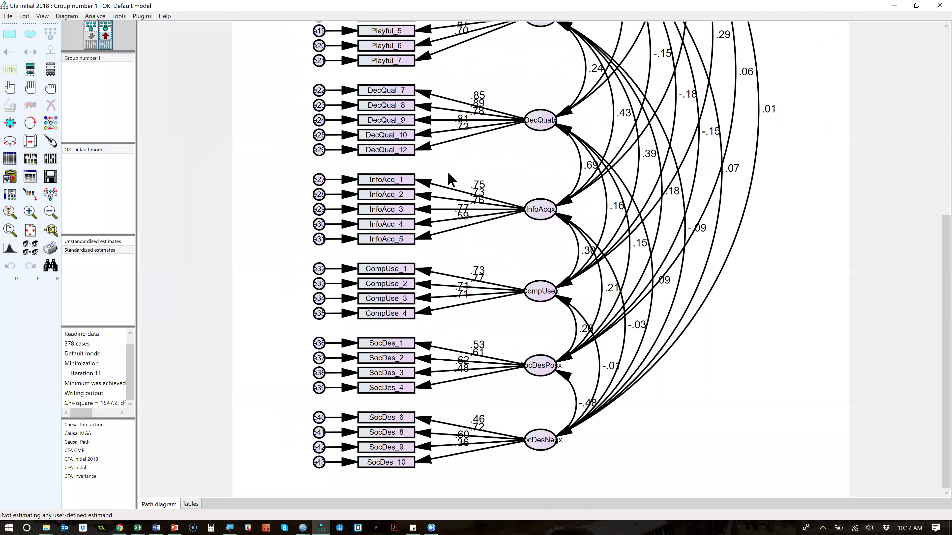
Locate Amos-MasterValidity.dll in the Amos 25 Plugins folder, select it, and return to the Amos model.
{"action": "key", "text": "alt"}
{"action": "key", "text": "alt+Tab"}
{"action": "key", "text": "alt+Tab"}
{"action": "key", "text": "alt+Tab"}
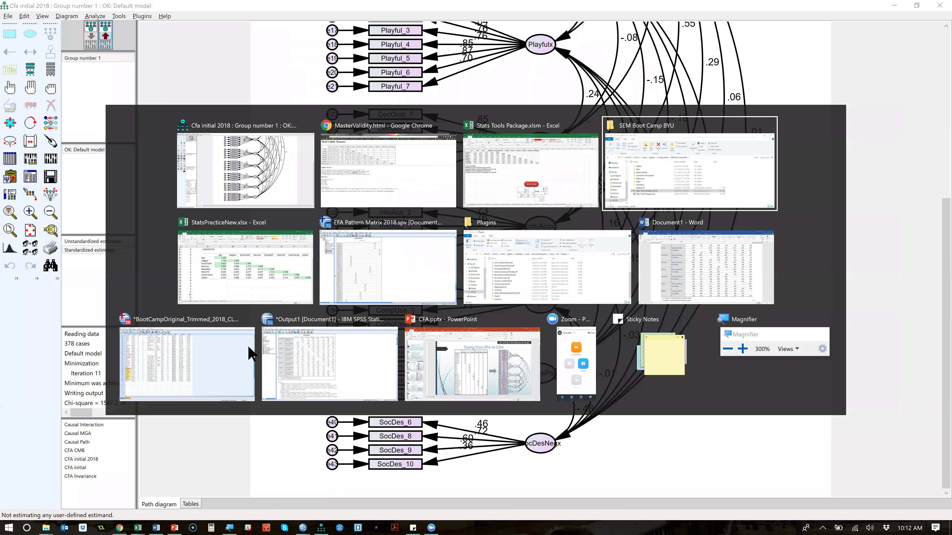
{"action": "key", "text": "alt+Down"}
{"action": "key", "text": "alt+Left"}
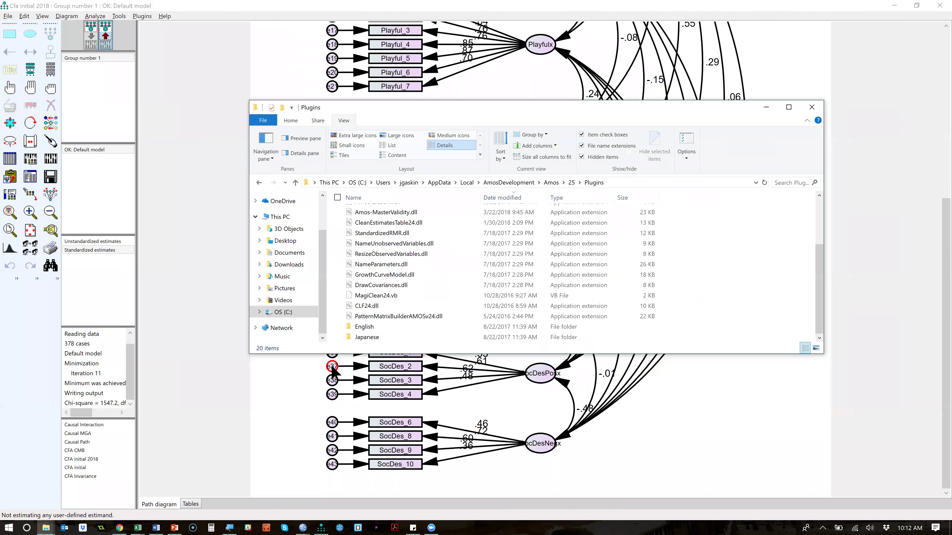
{"action": "scroll", "coordinate": [455, 236], "scroll_direction": "up", "scroll_amount": 3}
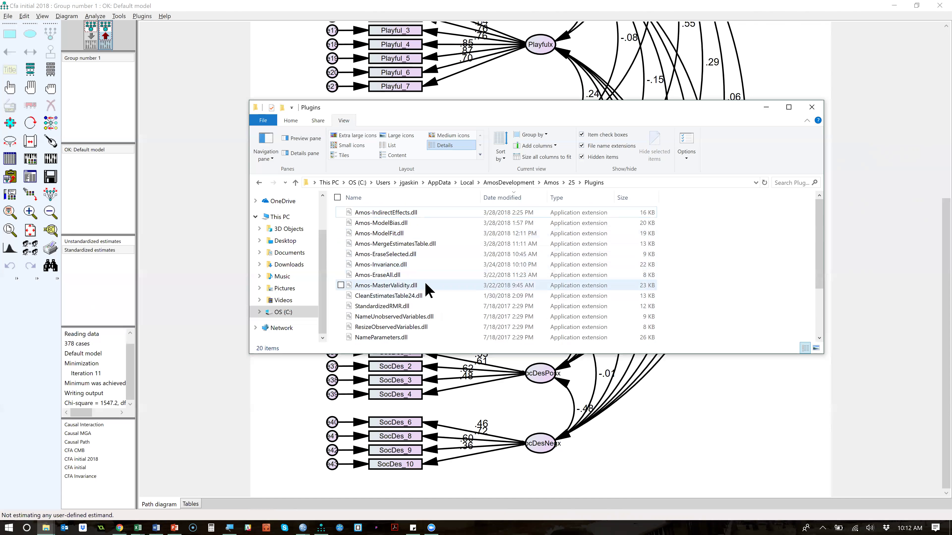
{"action": "mouse_move", "coordinate": [425, 281]}
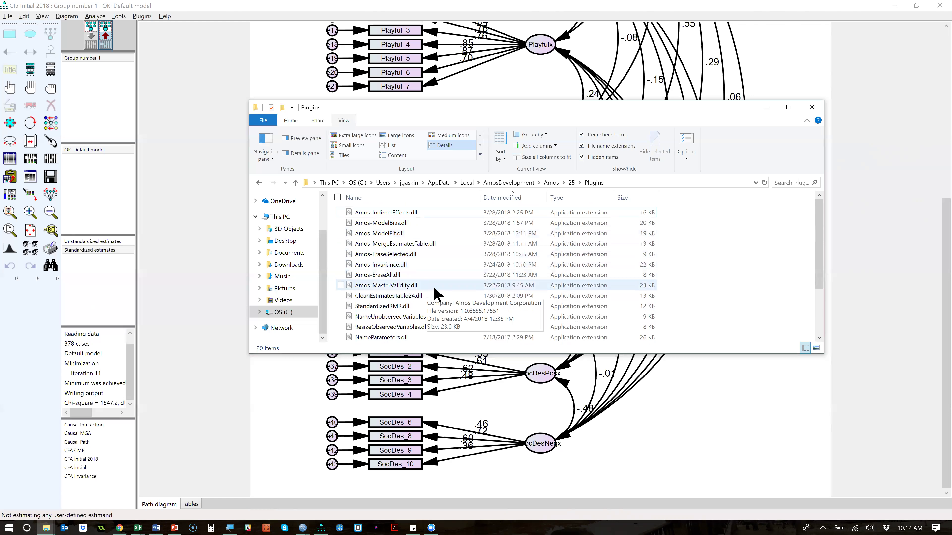
{"action": "left_click", "coordinate": [433, 288]}
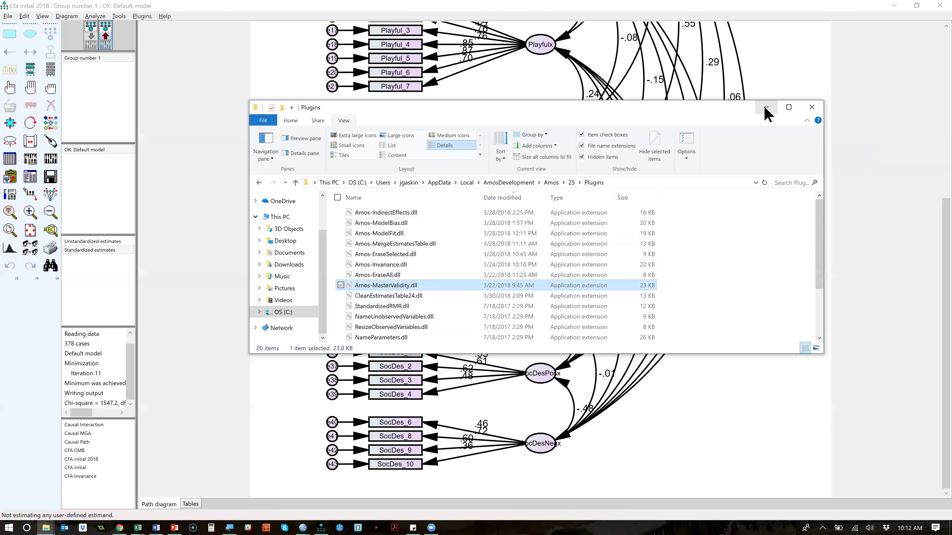
{"action": "key", "text": "alt+Tab"}
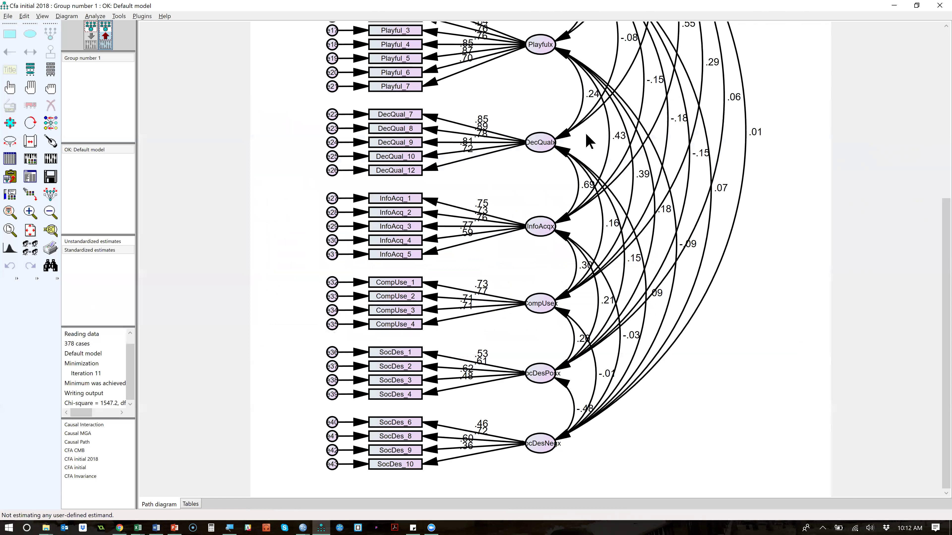
Review the Model Fit section of the Amos text output, including CMIN, CFI, RMSEA and PCLOSE, and close the output.
{"action": "scroll", "coordinate": [221, 68], "scroll_direction": "down", "scroll_amount": 2}
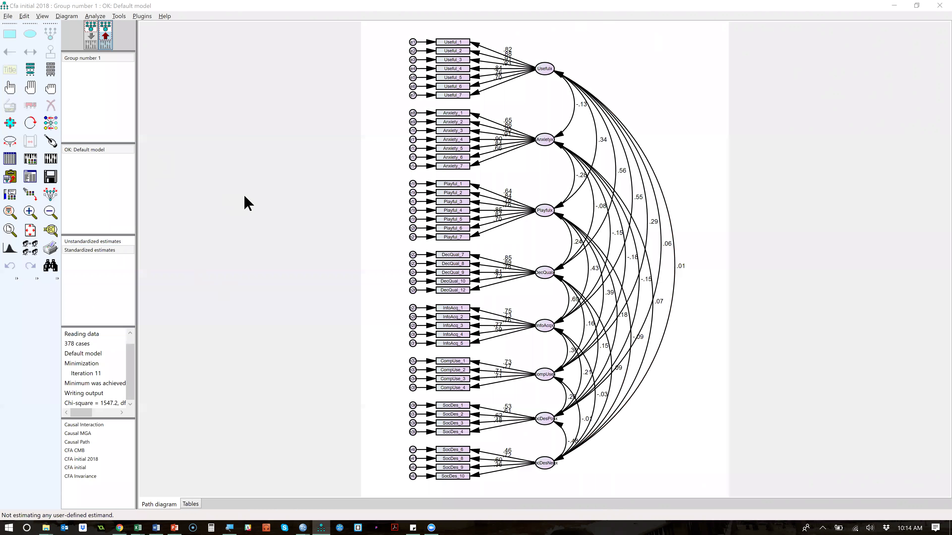
{"action": "left_click", "coordinate": [31, 177]}
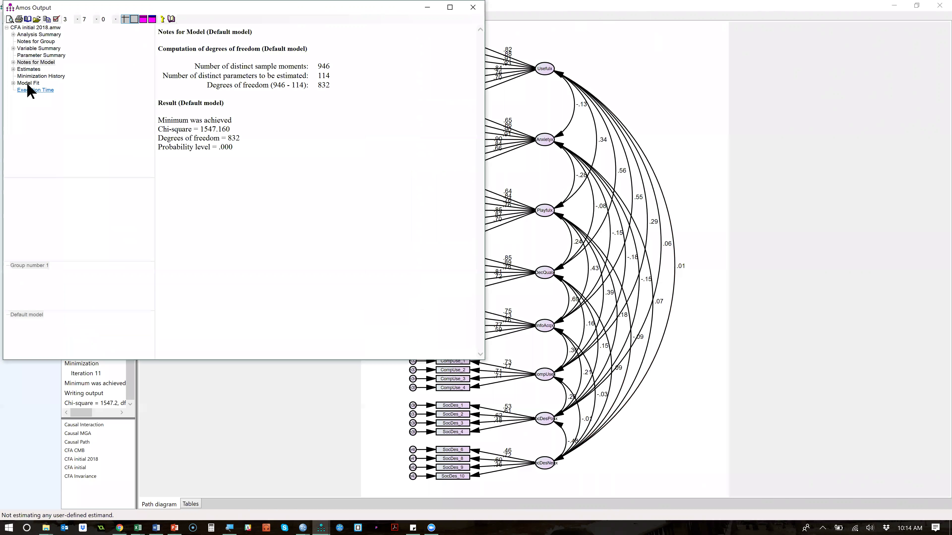
{"action": "left_click", "coordinate": [27, 83]}
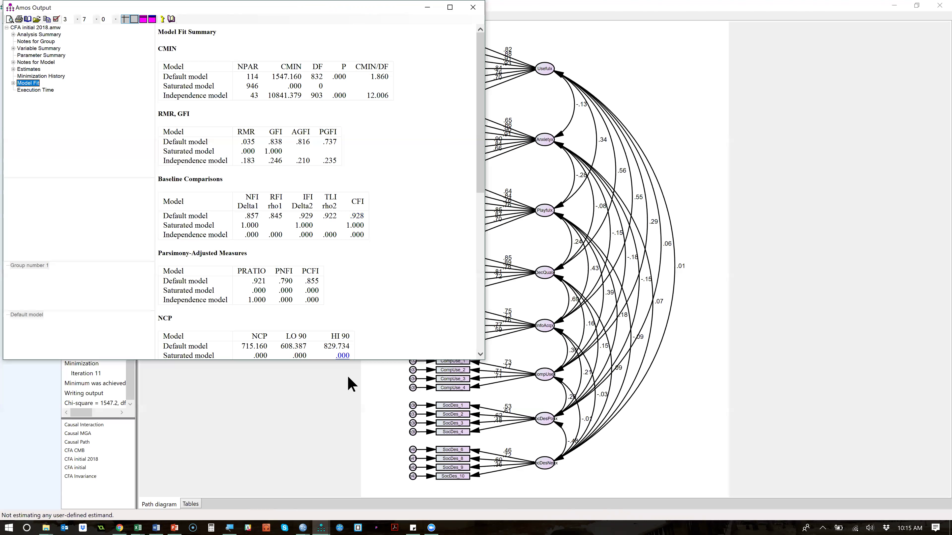
{"action": "scroll", "coordinate": [371, 274], "scroll_direction": "down", "scroll_amount": 5}
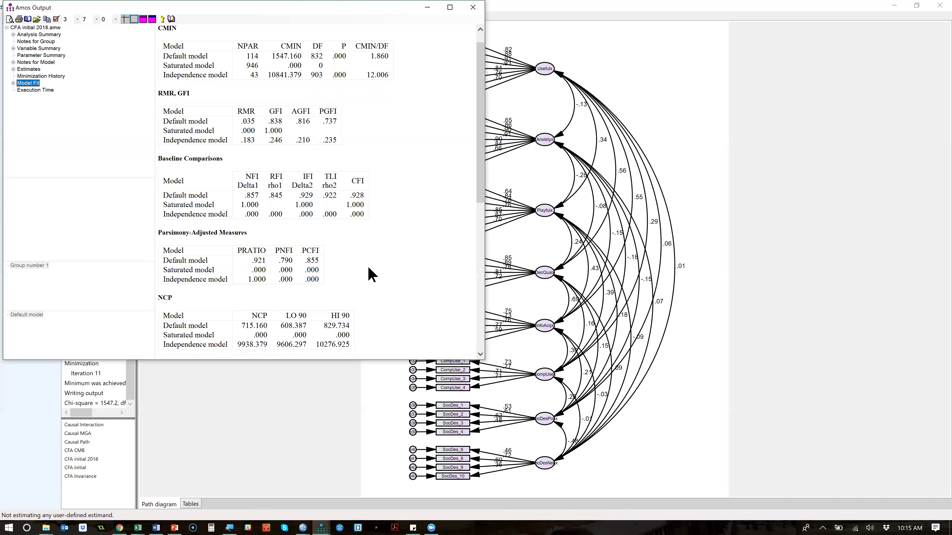
{"action": "scroll", "coordinate": [372, 274], "scroll_direction": "down", "scroll_amount": 3}
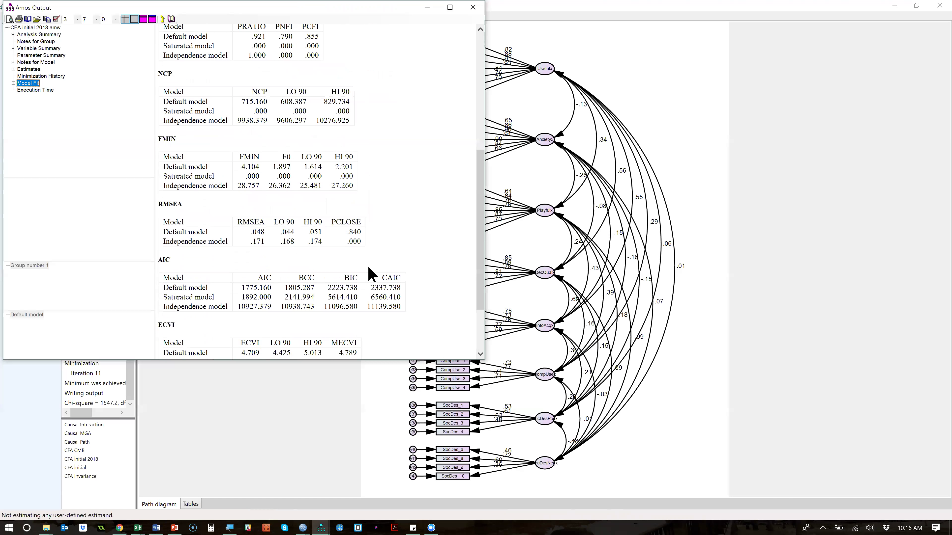
{"action": "scroll", "coordinate": [371, 274], "scroll_direction": "down", "scroll_amount": 2}
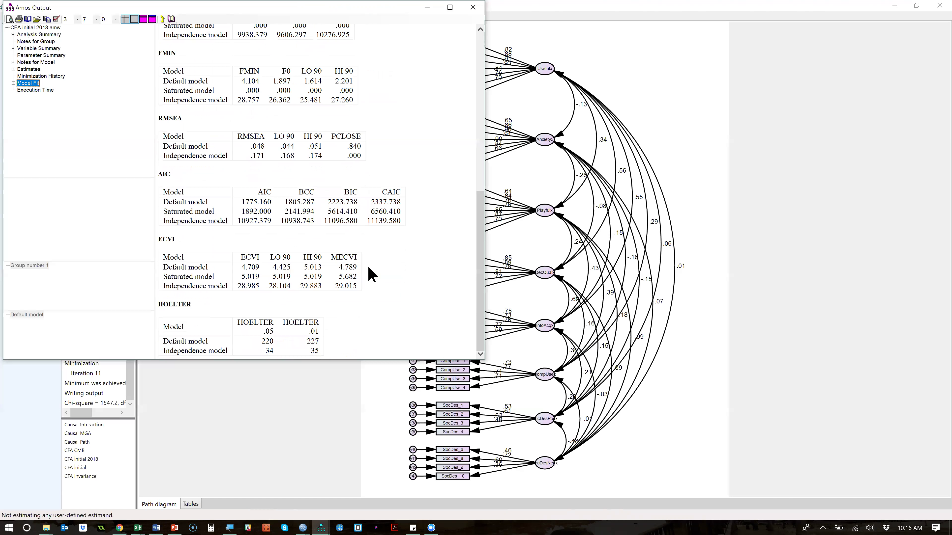
{"action": "scroll", "coordinate": [371, 274], "scroll_direction": "up", "scroll_amount": 5}
{"action": "scroll", "coordinate": [371, 274], "scroll_direction": "up", "scroll_amount": 2}
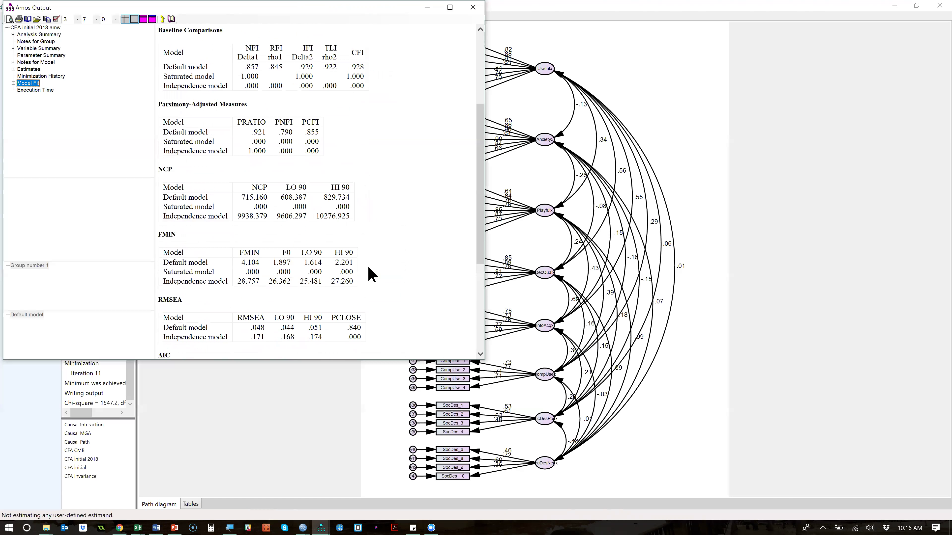
{"action": "scroll", "coordinate": [370, 268], "scroll_direction": "down", "scroll_amount": 2}
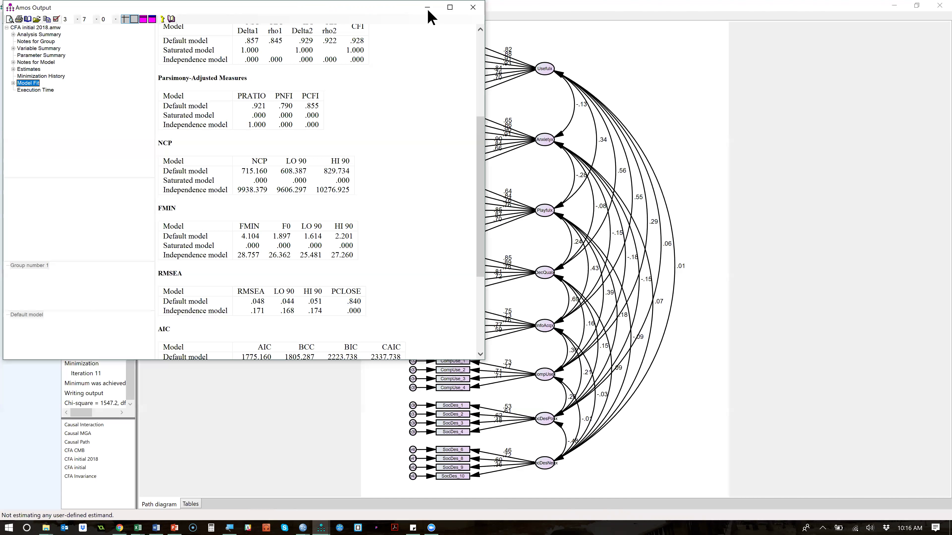
{"action": "left_click_drag", "start_coordinate": [427, 11], "coordinate": [627, 160]}
{"action": "left_click", "coordinate": [668, 160]}
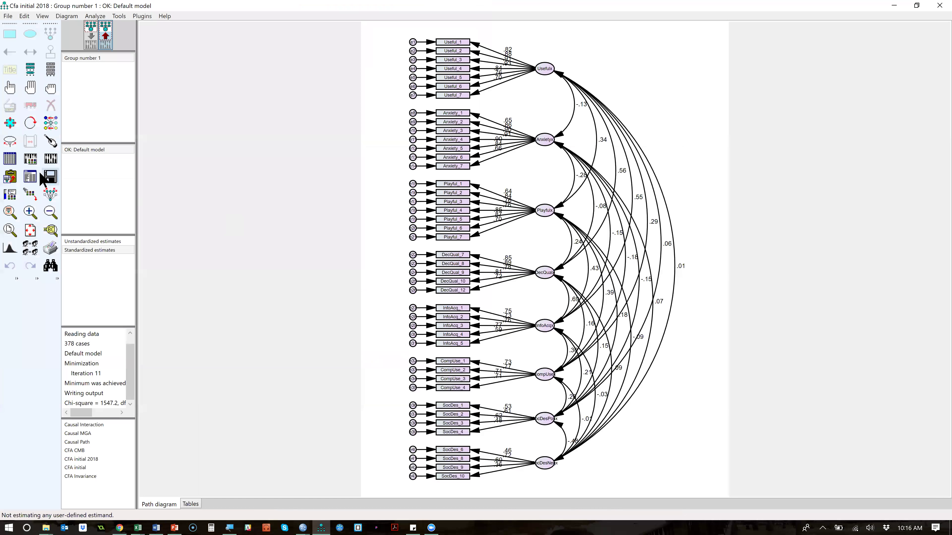
Enable modification indices in the analysis output options with a threshold of 40.
{"action": "left_click", "coordinate": [31, 159]}
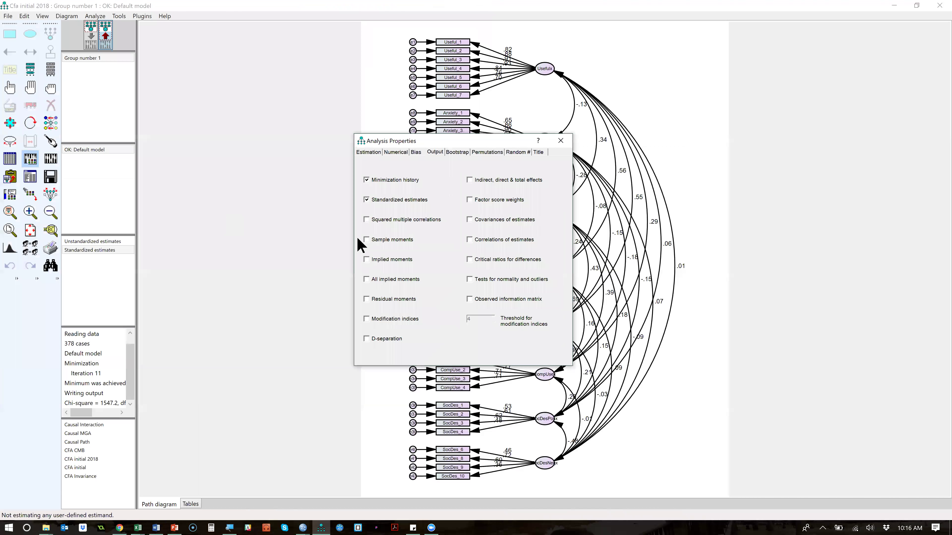
{"action": "left_click", "coordinate": [373, 320]}
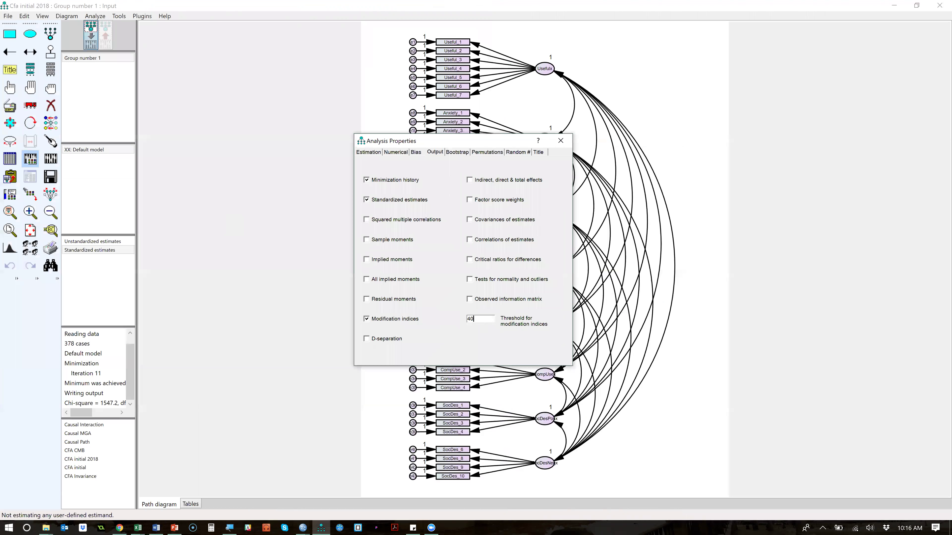
{"action": "left_click", "coordinate": [561, 145]}
Recalculate the model estimates and open the updated text output.
{"action": "left_click", "coordinate": [51, 159]}
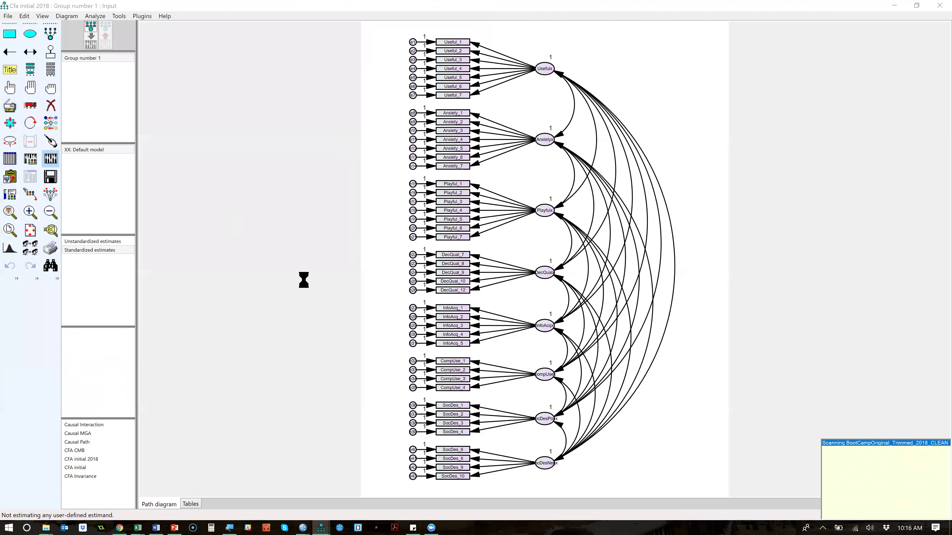
{"action": "left_click", "coordinate": [36, 176]}
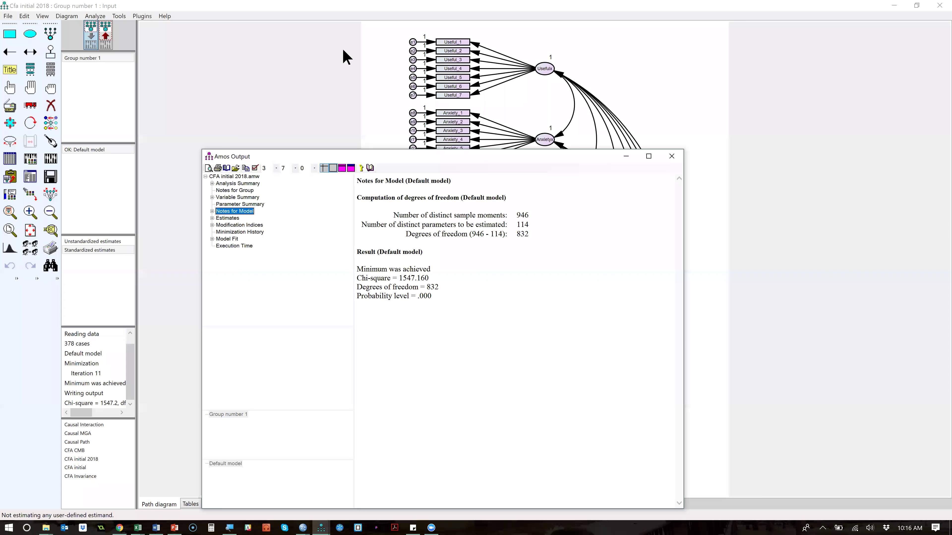
Check the modification indices in the output and compare the wording of Useful_3 and Useful_4 in the dataset variable list.
{"action": "left_click", "coordinate": [199, 122]}
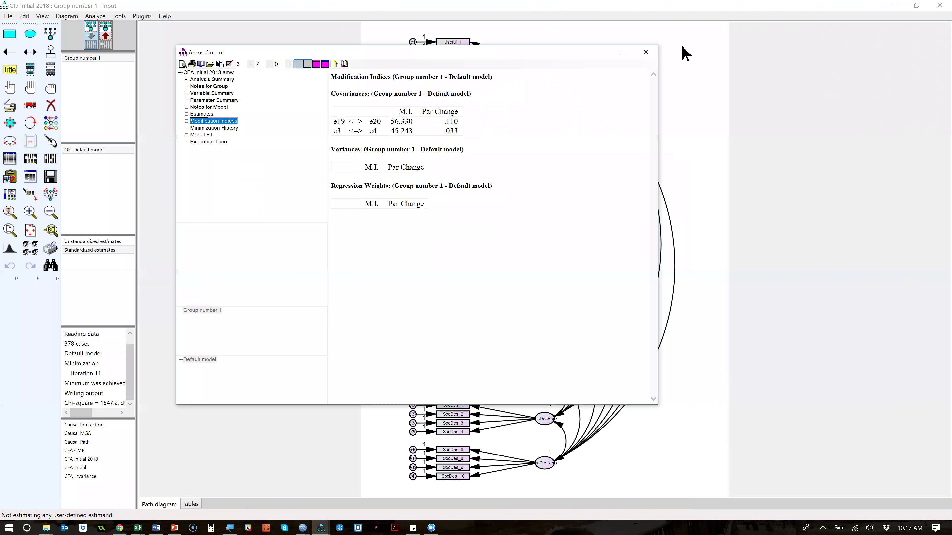
{"action": "left_click", "coordinate": [709, 79]}
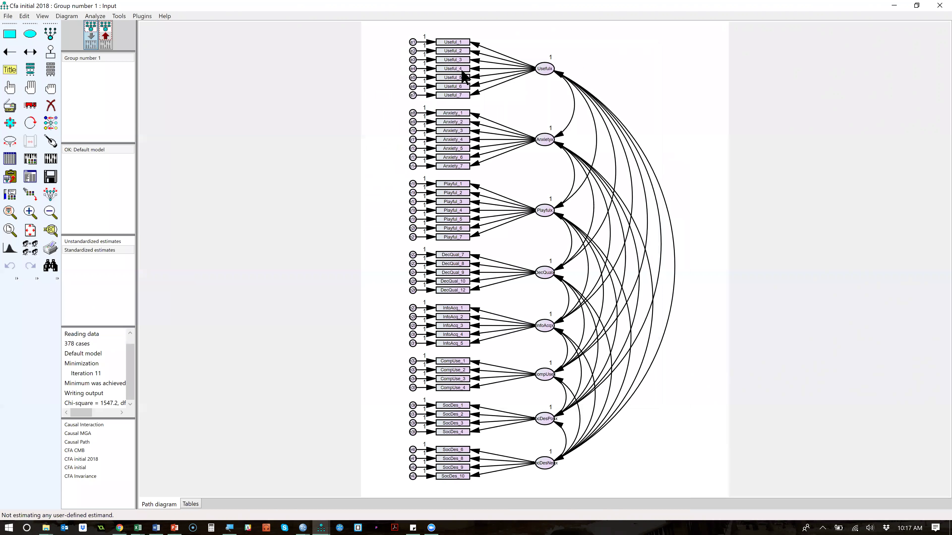
{"action": "left_click", "coordinate": [53, 71]}
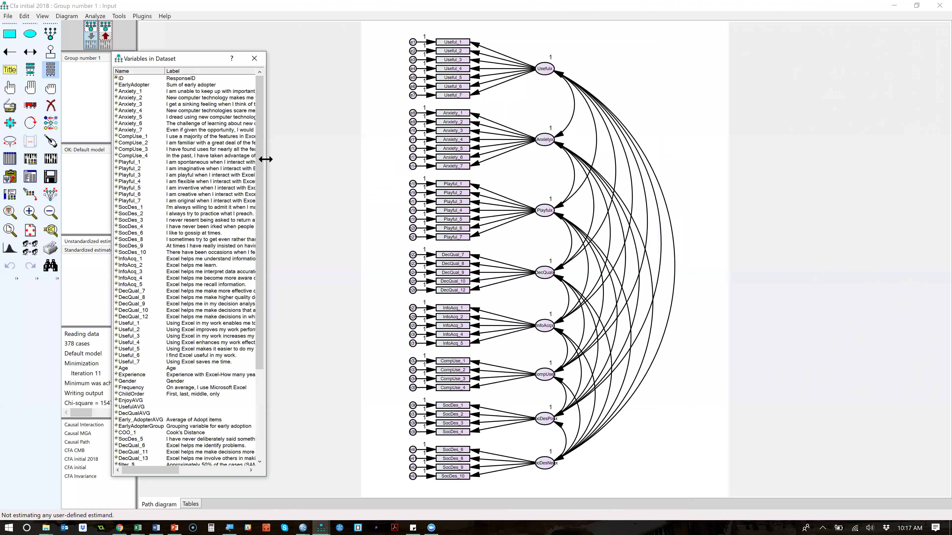
{"action": "left_click_drag", "start_coordinate": [266, 159], "coordinate": [556, 174]}
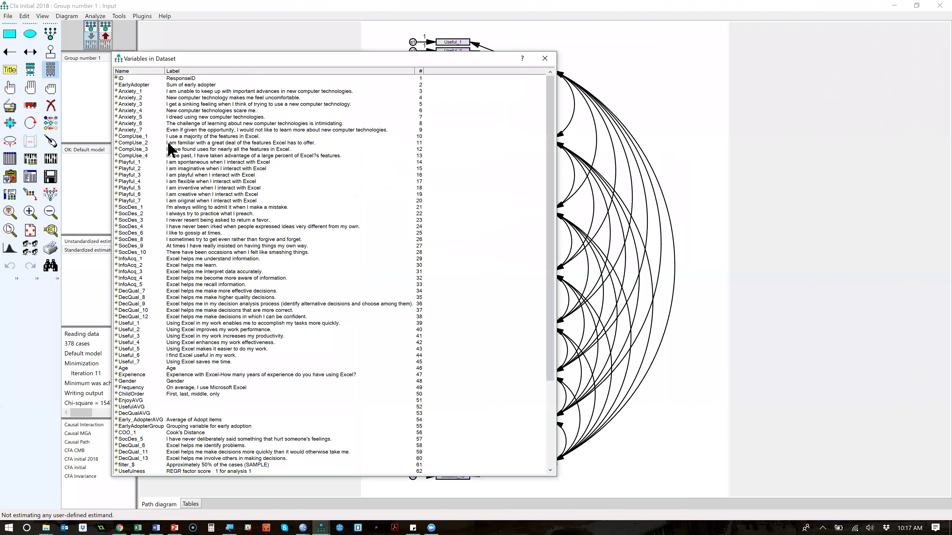
{"action": "left_click", "coordinate": [152, 336]}
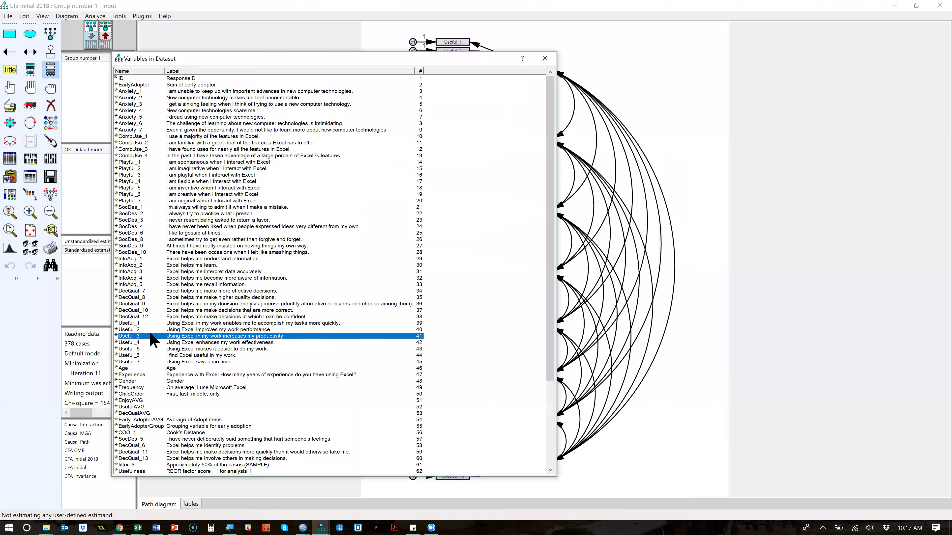
{"action": "left_click", "coordinate": [201, 342]}
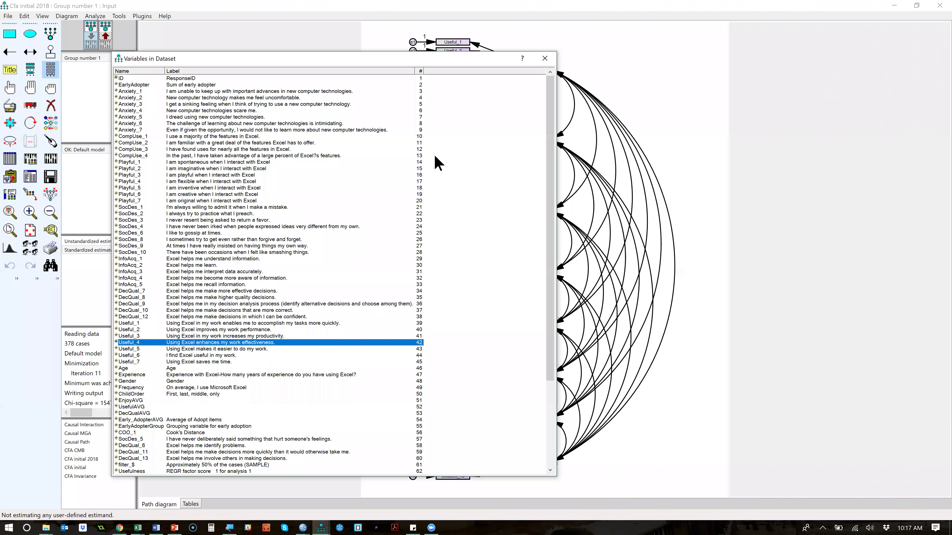
{"action": "left_click", "coordinate": [545, 58]}
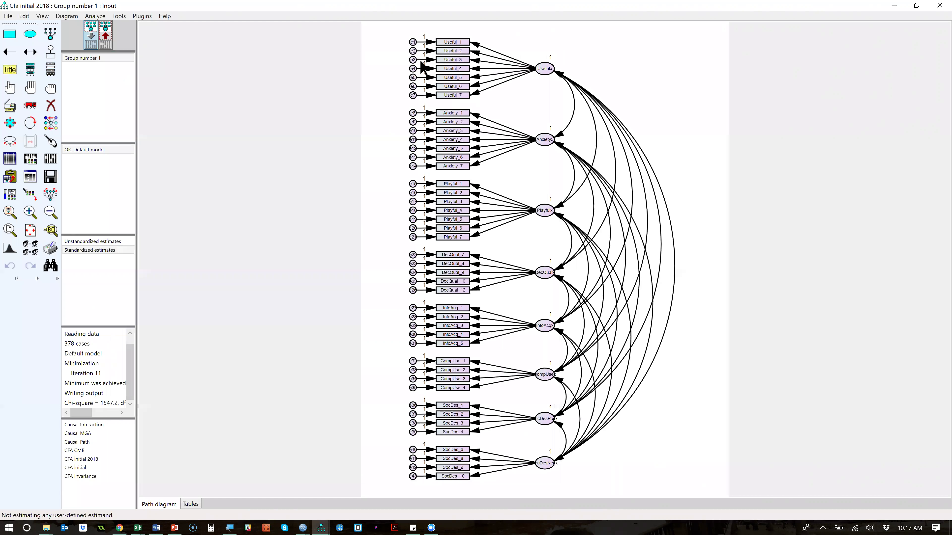
Display the standardized estimates on the path diagram and look up the wording of DecQual_8 in the dataset variable list.
{"action": "left_click", "coordinate": [107, 36]}
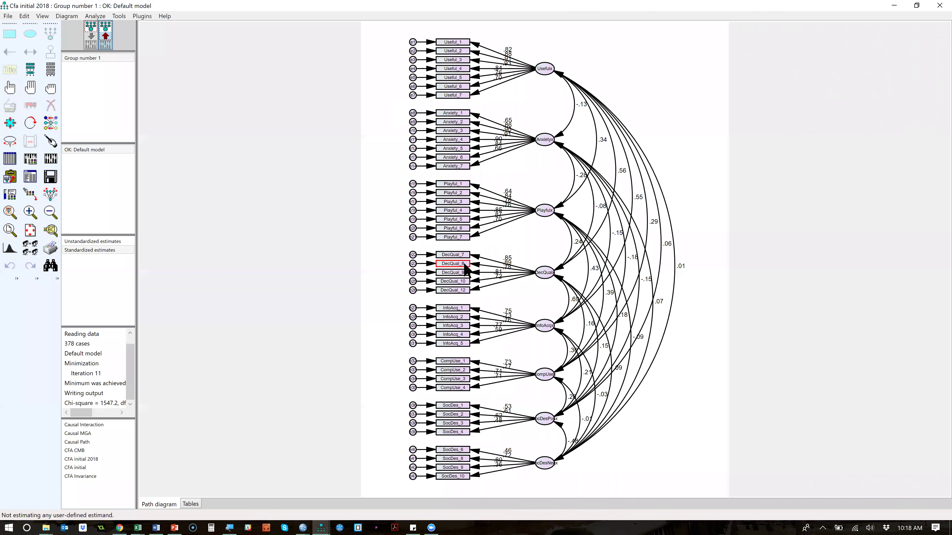
{"action": "left_click", "coordinate": [50, 69]}
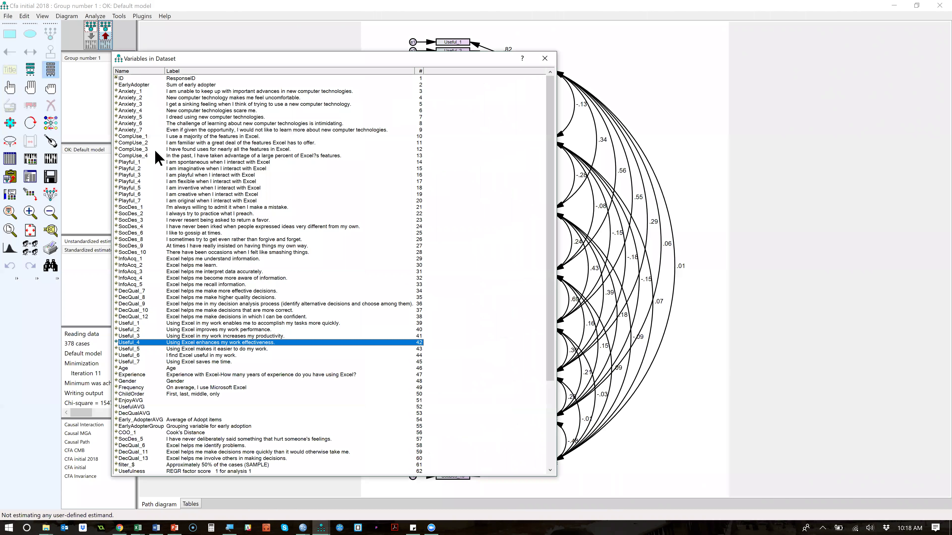
{"action": "left_click", "coordinate": [171, 296]}
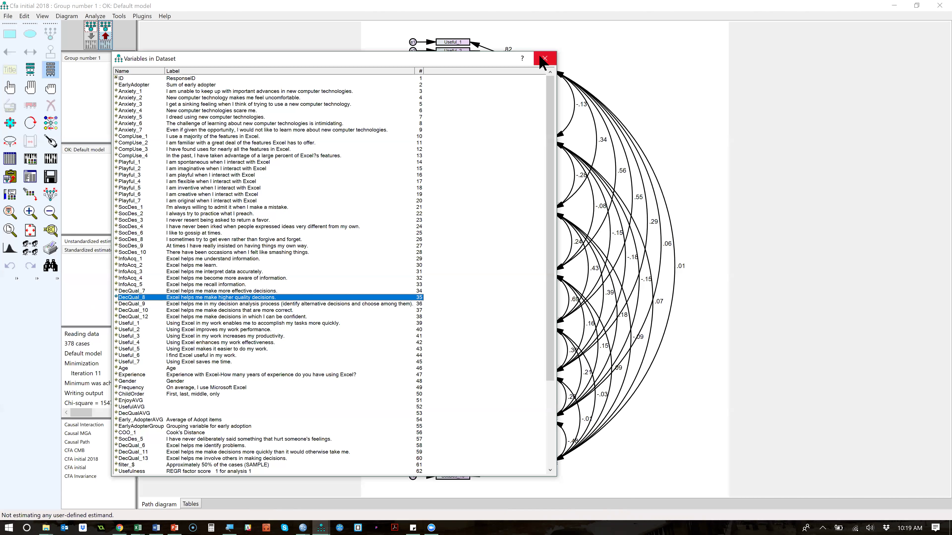
{"action": "key", "text": "Escape"}
Delete the Useful_3 indicator and its error term e3 from the input path diagram.
{"action": "left_click", "coordinate": [87, 38]}
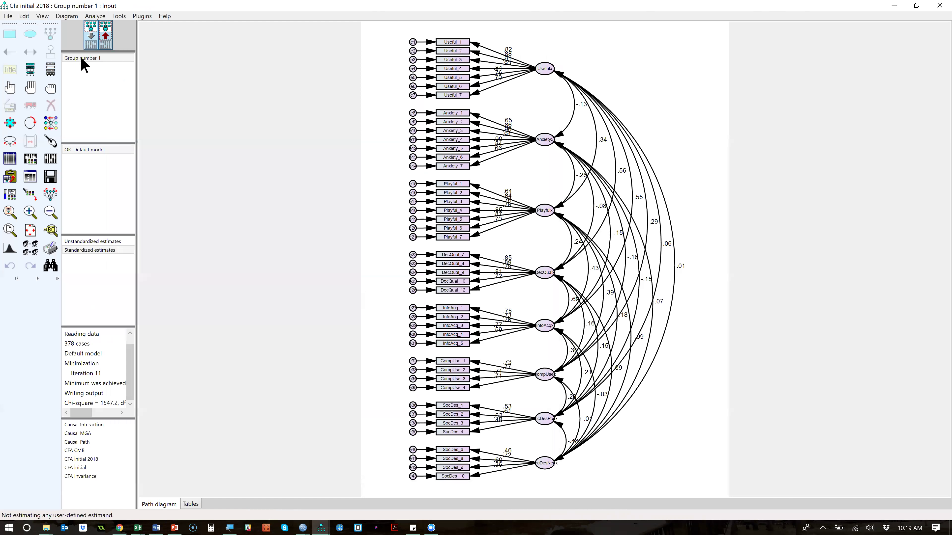
{"action": "left_click", "coordinate": [52, 104]}
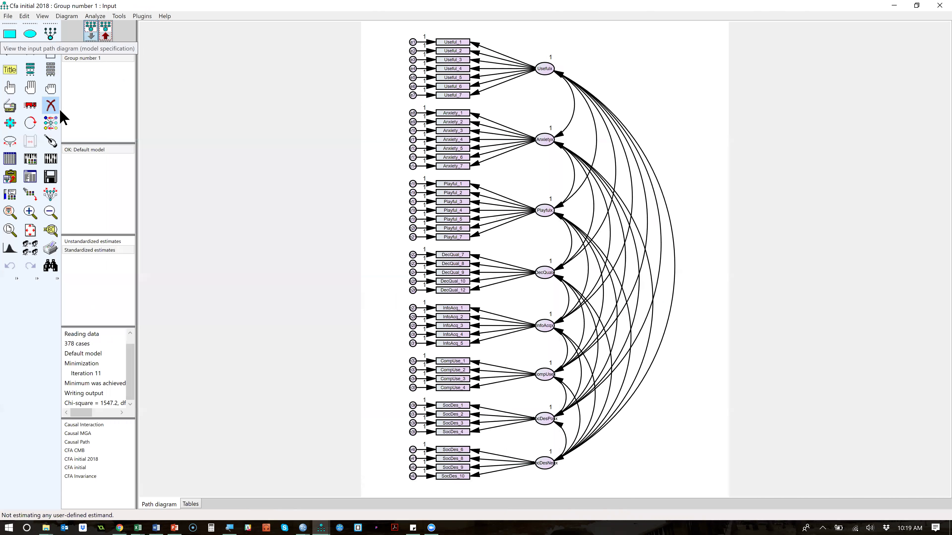
{"action": "left_click", "coordinate": [451, 59]}
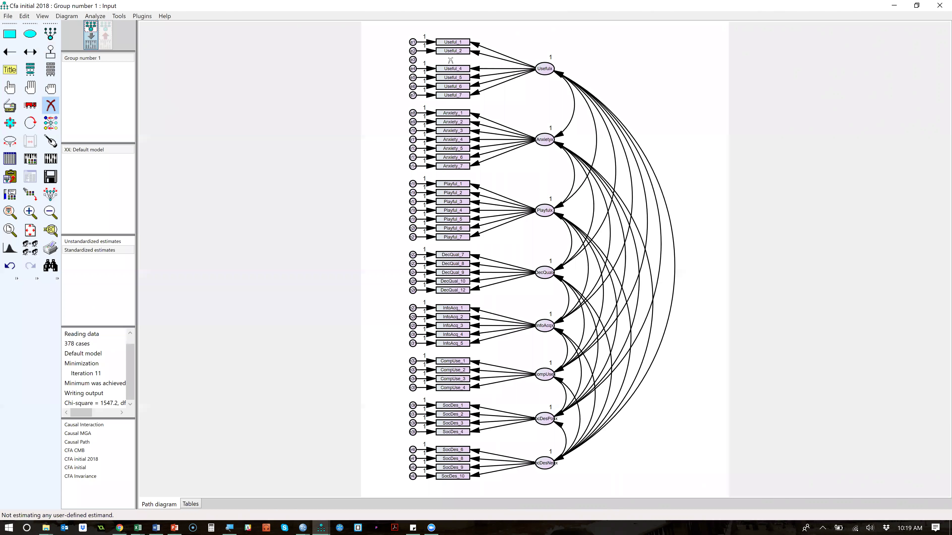
{"action": "left_click", "coordinate": [412, 60]}
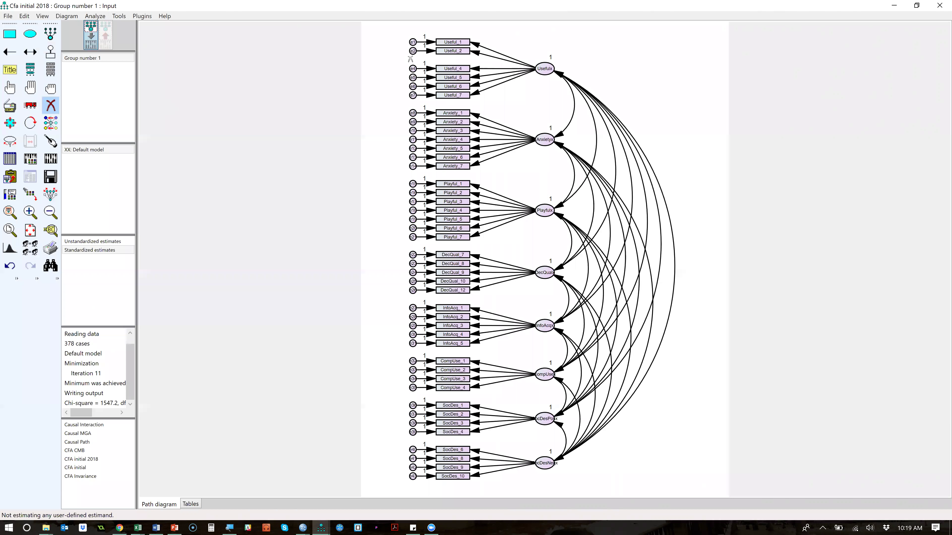
Recalculate the estimates, review the Model Fit section of the text output including CFI, and close the output.
{"action": "left_click", "coordinate": [50, 158]}
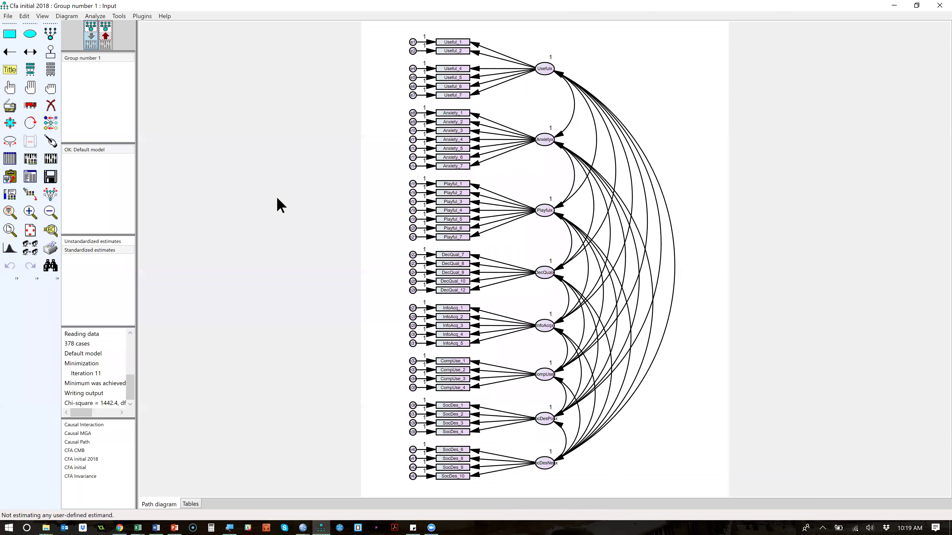
{"action": "left_click", "coordinate": [30, 177]}
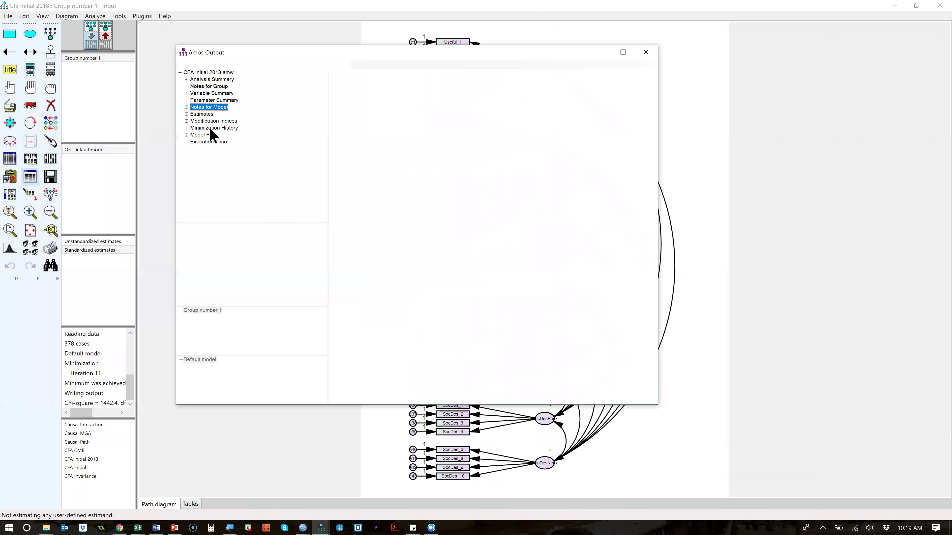
{"action": "left_click", "coordinate": [210, 135]}
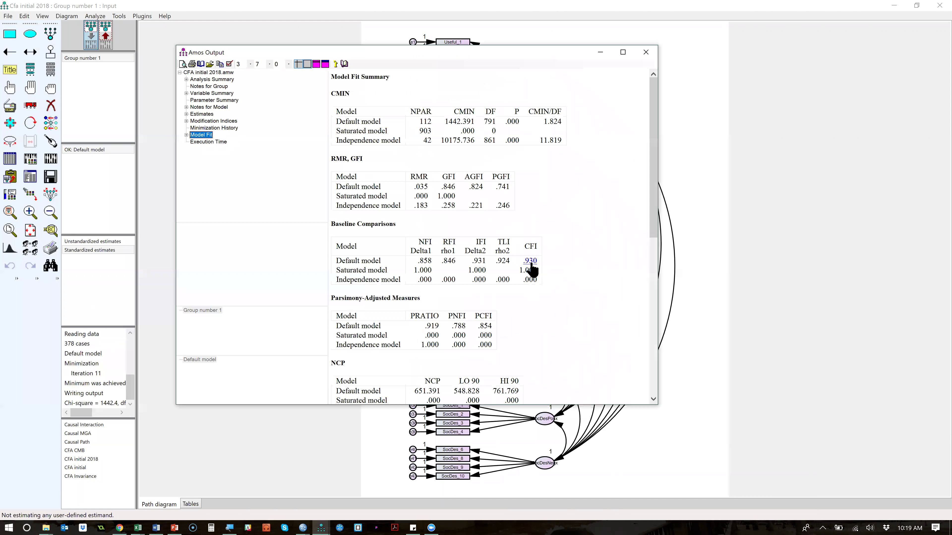
{"action": "left_click", "coordinate": [646, 52]}
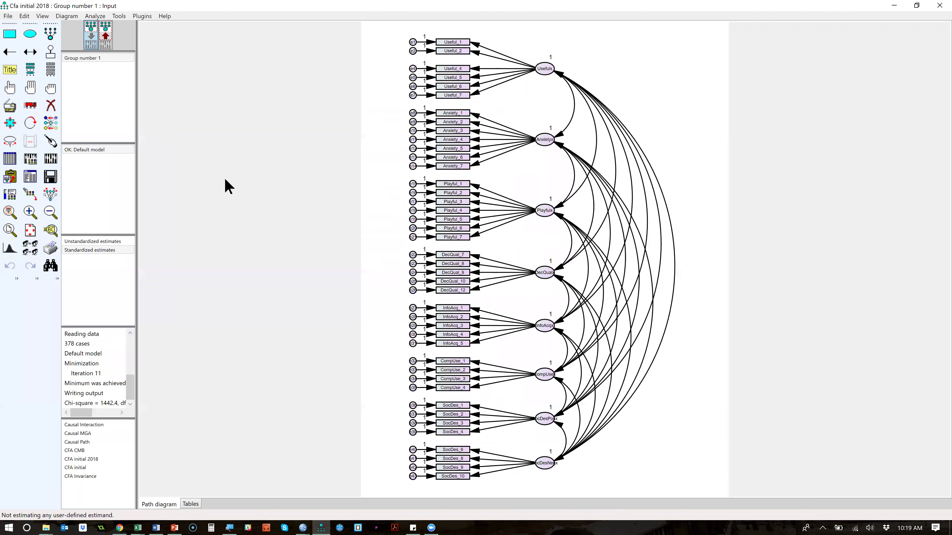
Add a new indicator to the Usefulx latent variable and assign the dataset variable Useful_3 to it.
{"action": "left_click", "coordinate": [53, 37]}
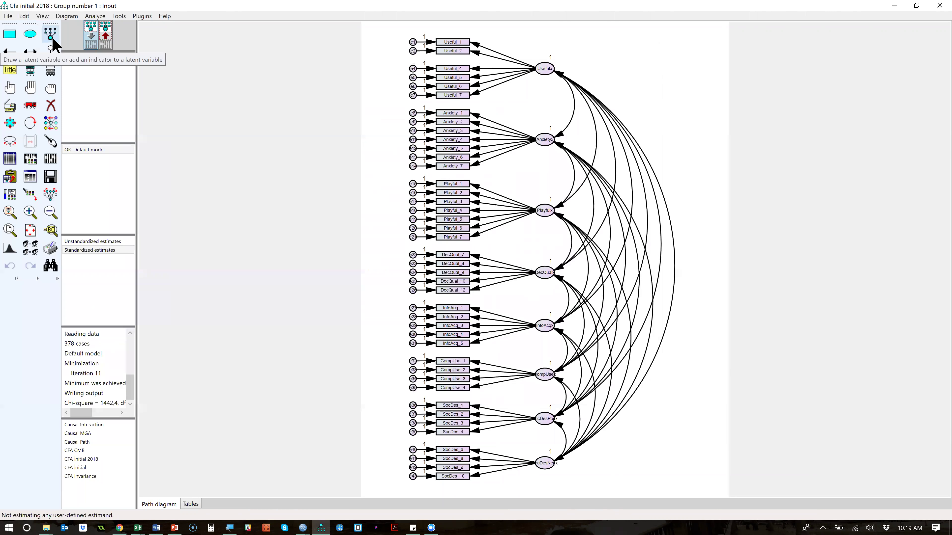
{"action": "left_click", "coordinate": [552, 66]}
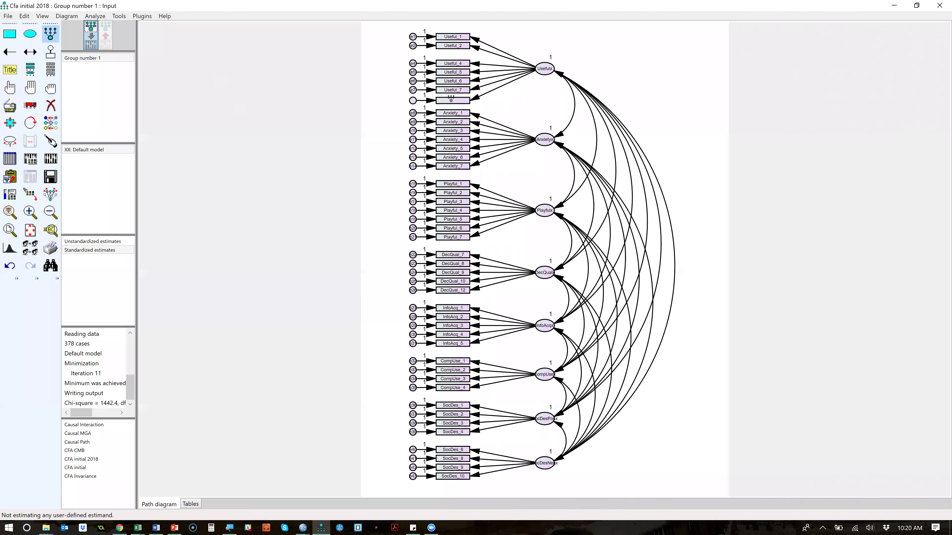
{"action": "left_click", "coordinate": [50, 69]}
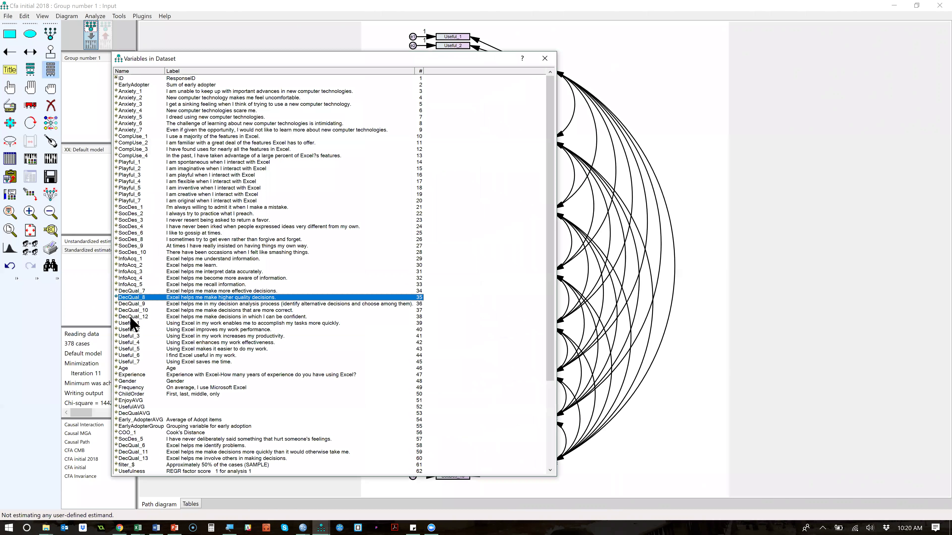
{"action": "left_click", "coordinate": [134, 336]}
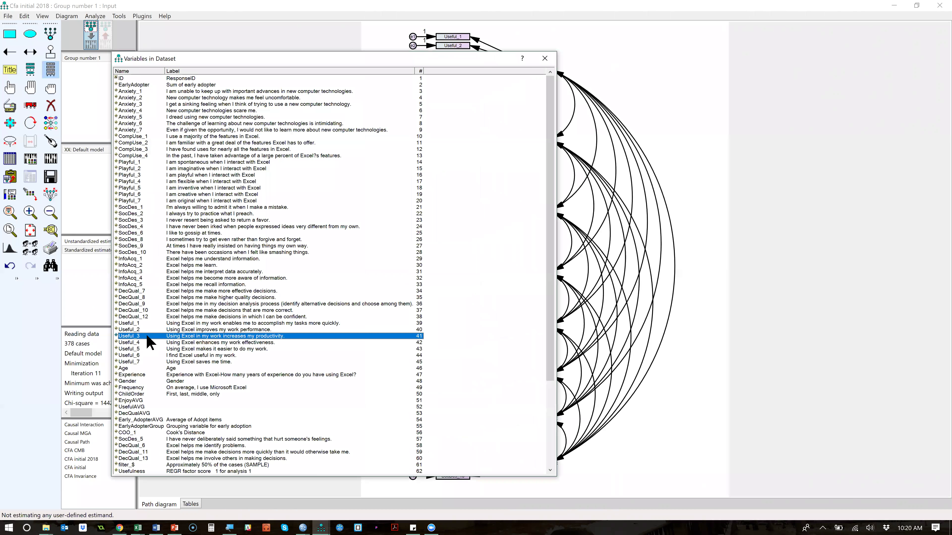
{"action": "left_click_drag", "start_coordinate": [176, 334], "coordinate": [491, 60]}
{"action": "left_click_drag", "start_coordinate": [166, 355], "coordinate": [452, 99]}
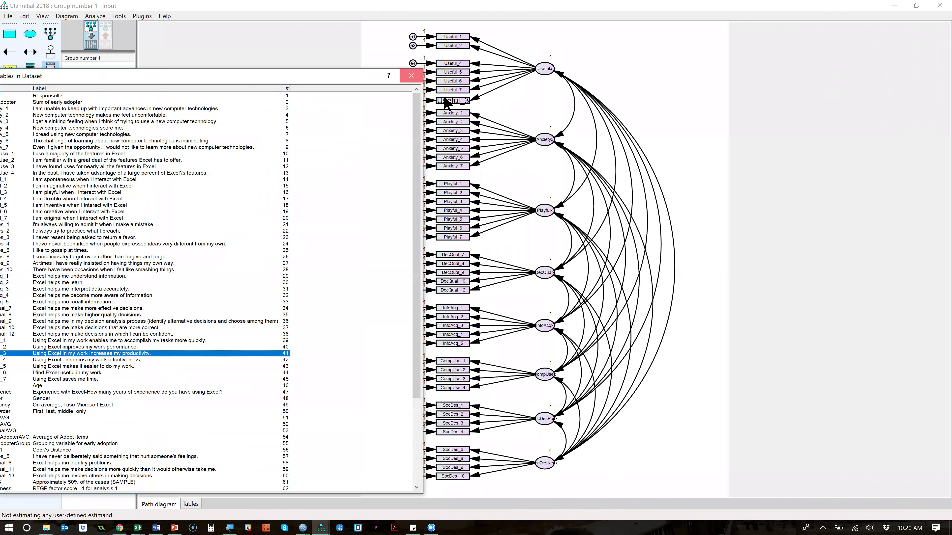
{"action": "key", "text": "alt+Tab"}
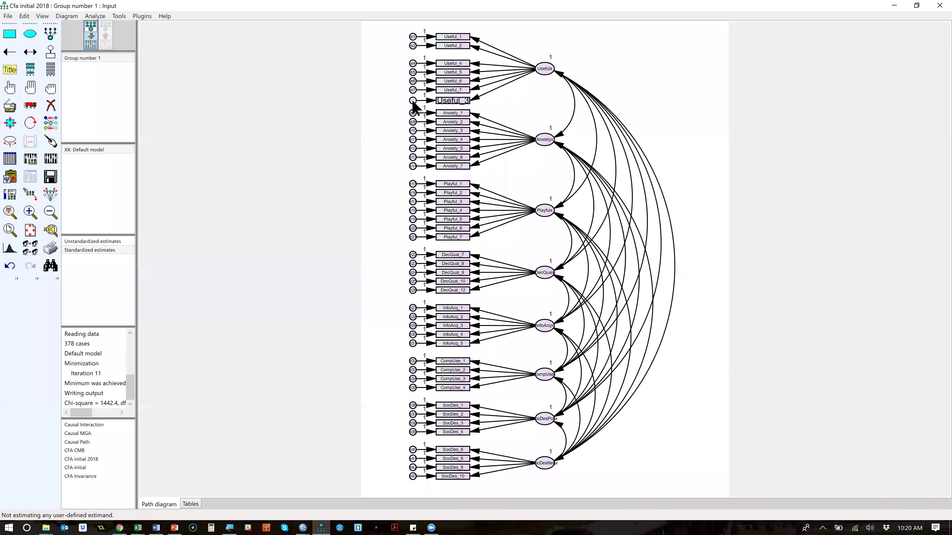
Name the error term of the re-added Useful_3 indicator e3.
{"action": "double_click", "coordinate": [412, 99]}
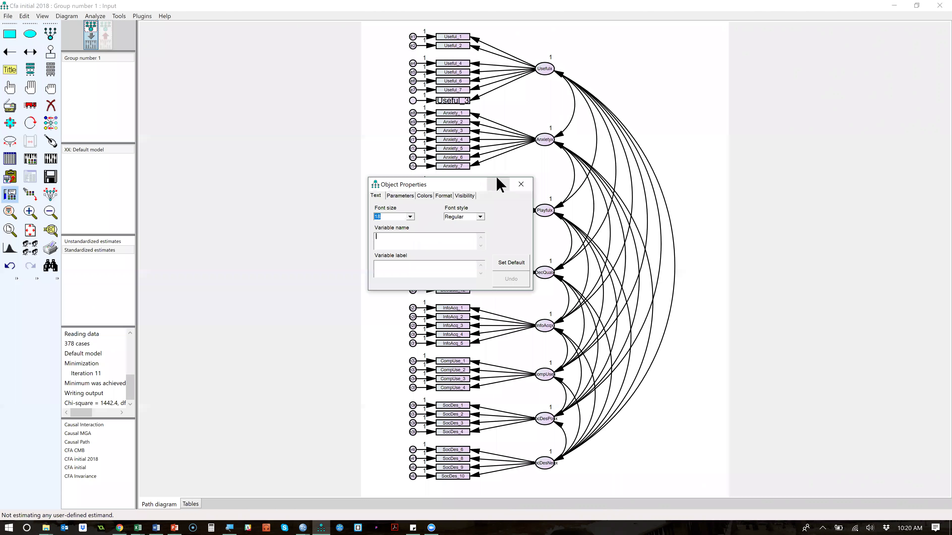
{"action": "type", "text": "e3"}
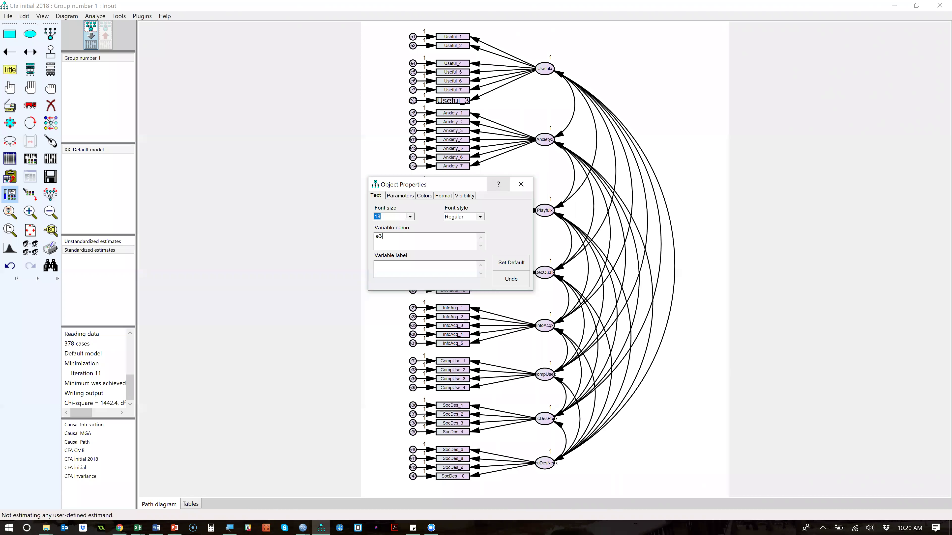
{"action": "left_click", "coordinate": [521, 185]}
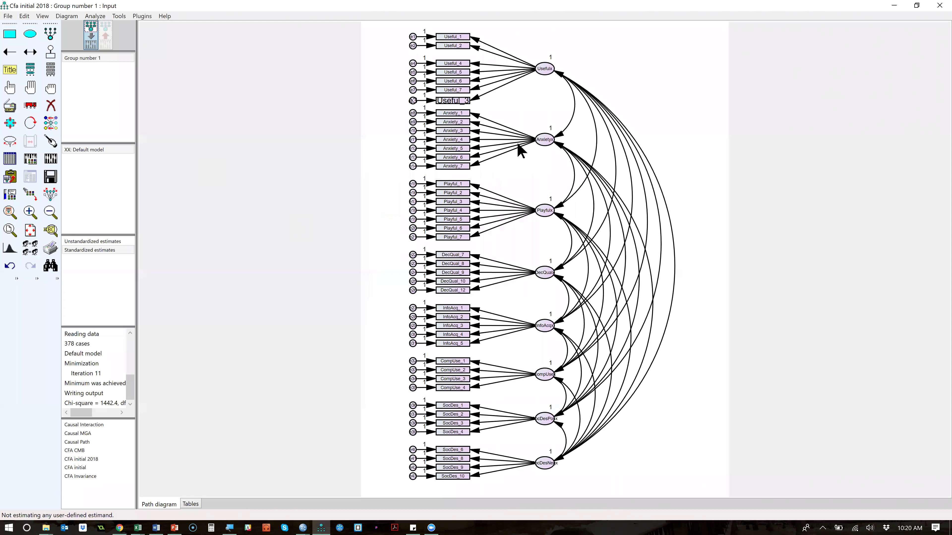
Recalculate the model estimates and inspect the DecQualx and InfoAcqx loadings and correlations on the output path diagram.
{"action": "left_click", "coordinate": [50, 158]}
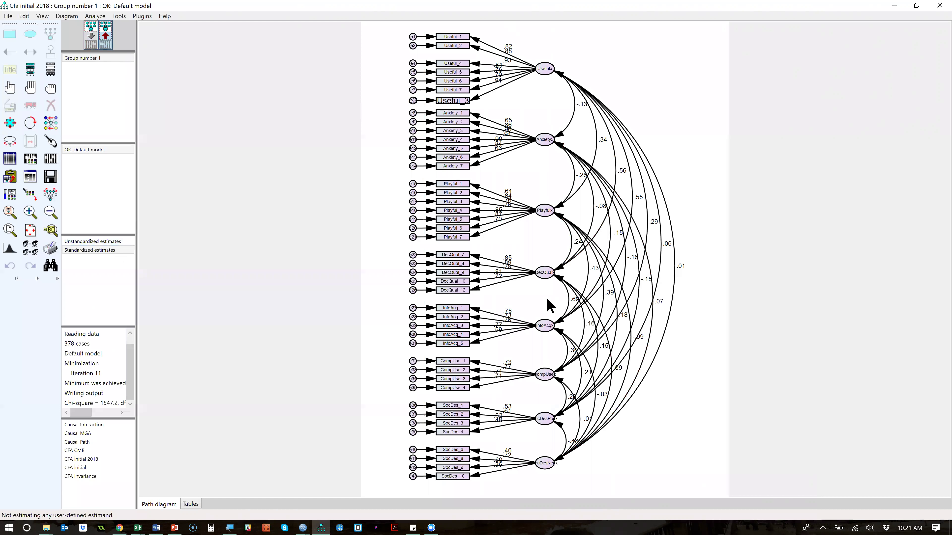
{"action": "scroll", "coordinate": [548, 300], "scroll_direction": "up", "scroll_amount": 3}
{"action": "scroll", "coordinate": [548, 301], "scroll_direction": "up", "scroll_amount": 5}
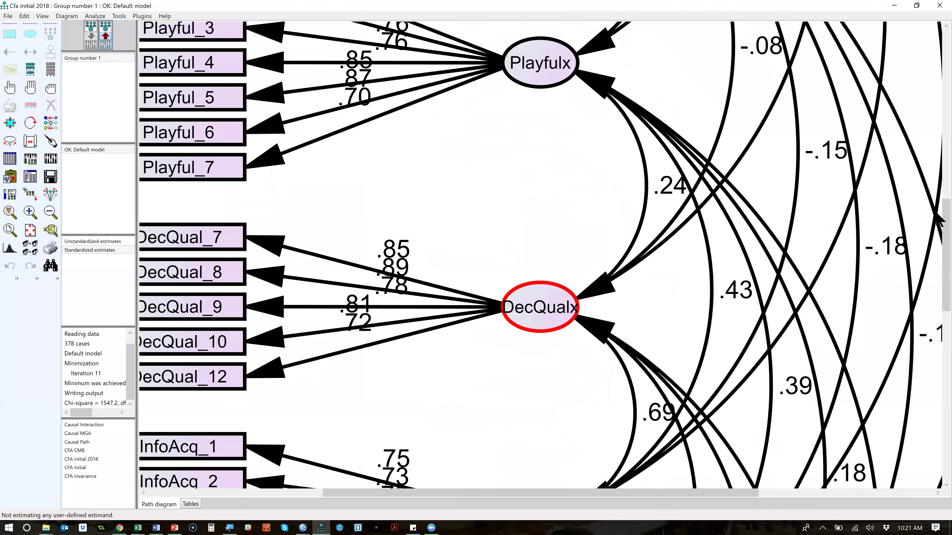
{"action": "scroll", "coordinate": [548, 301], "scroll_direction": "down", "scroll_amount": 2}
{"action": "scroll", "coordinate": [631, 315], "scroll_direction": "down", "scroll_amount": 2}
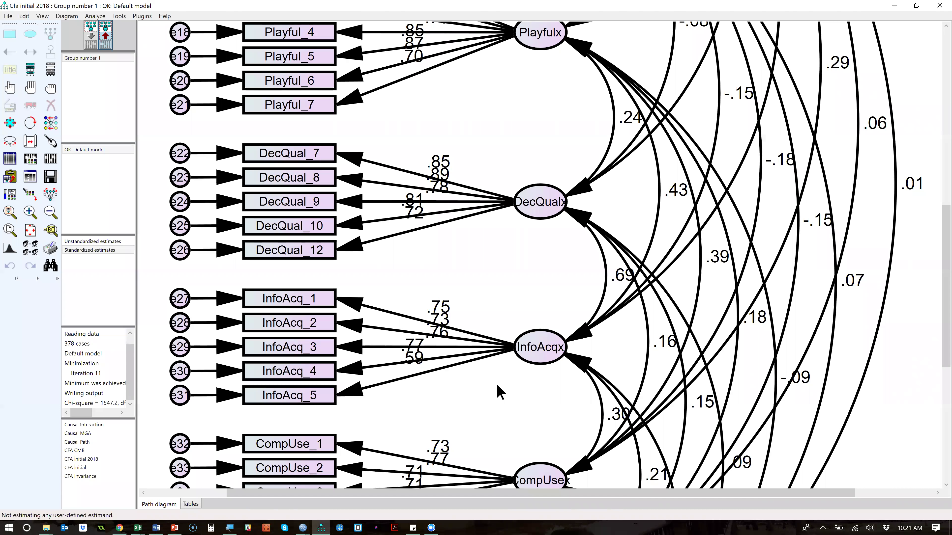
Switch to the MasterValidity results in Chrome, examine the SocDesNegx correlations, and return to the full Amos path diagram.
{"action": "key", "text": "alt"}
{"action": "key", "text": "alt+Tab"}
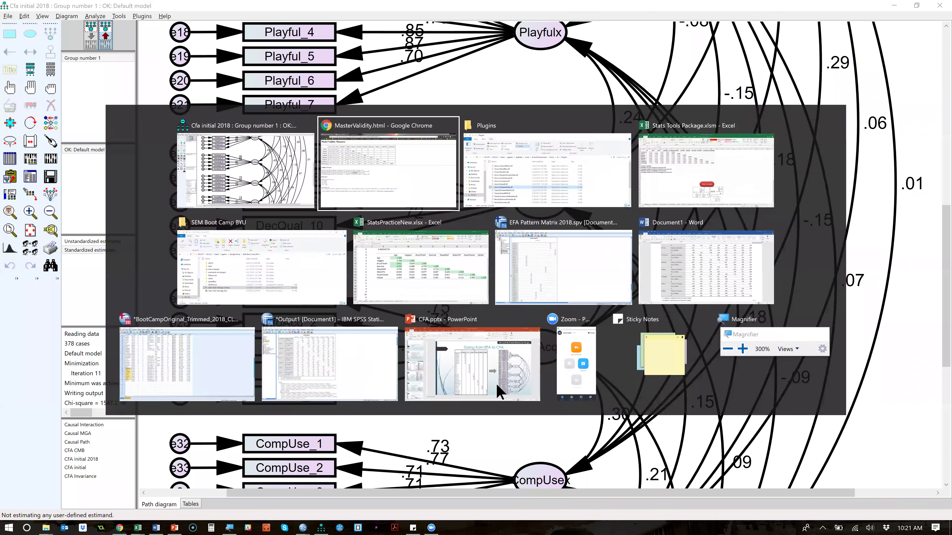
{"action": "left_click", "coordinate": [514, 213]}
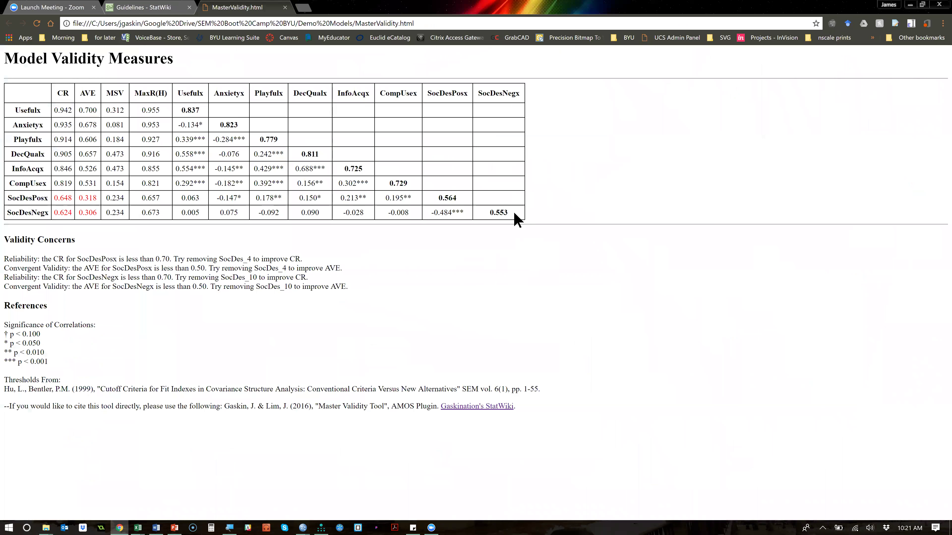
{"action": "left_click_drag", "start_coordinate": [482, 215], "coordinate": [251, 212]}
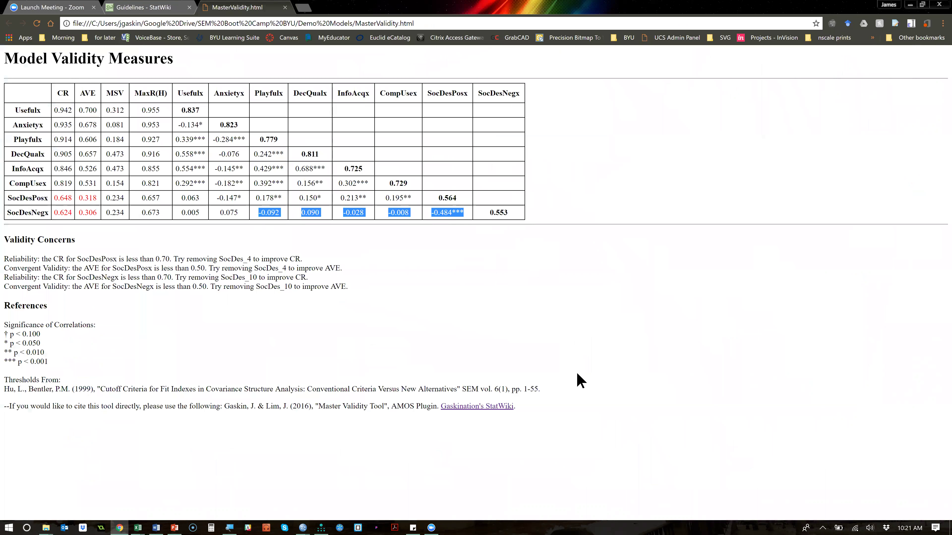
{"action": "key", "text": "alt+Tab"}
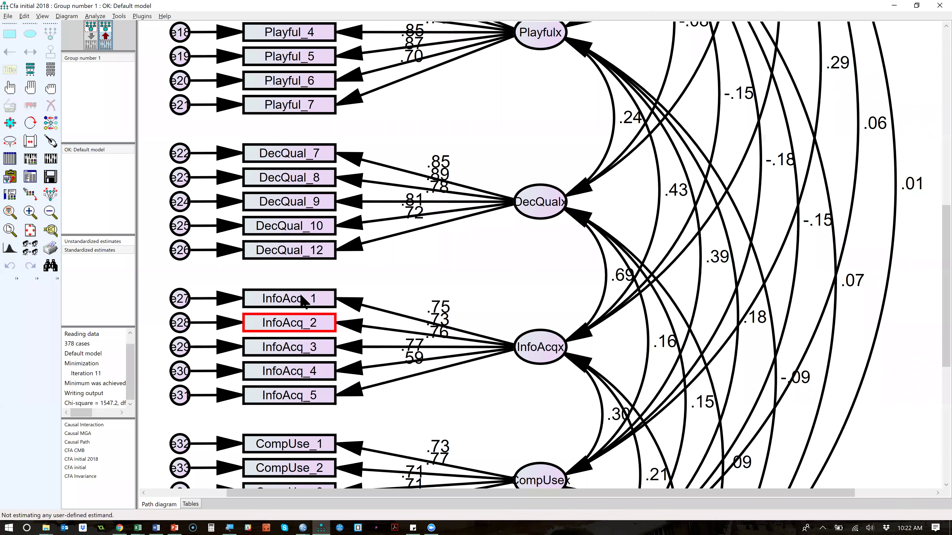
{"action": "key", "text": "ctrl+shift+w"}
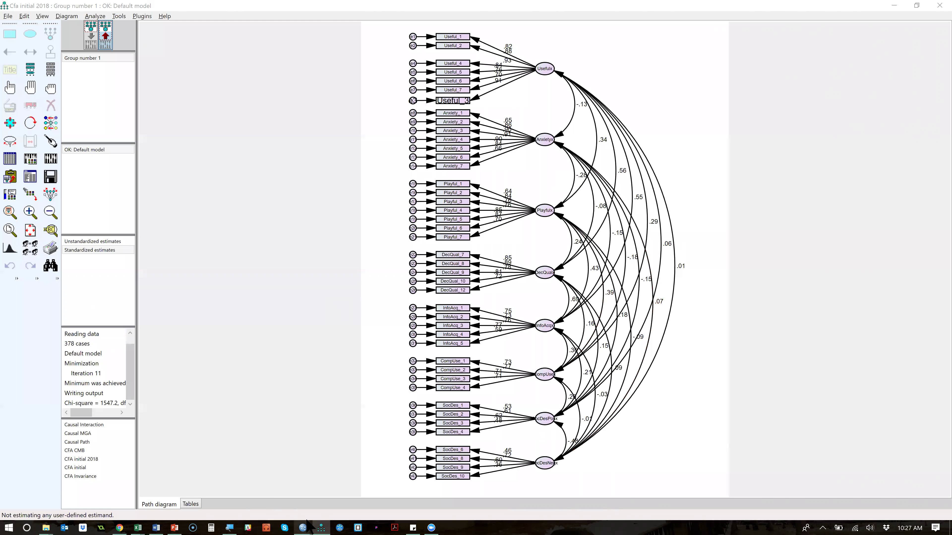
Switch to the BootCampOriginal_Trimmed_2018_CLEAN dataset in SPSS and add a new variable named GroupNum after COO_2.
{"action": "mouse_move", "coordinate": [304, 527]}
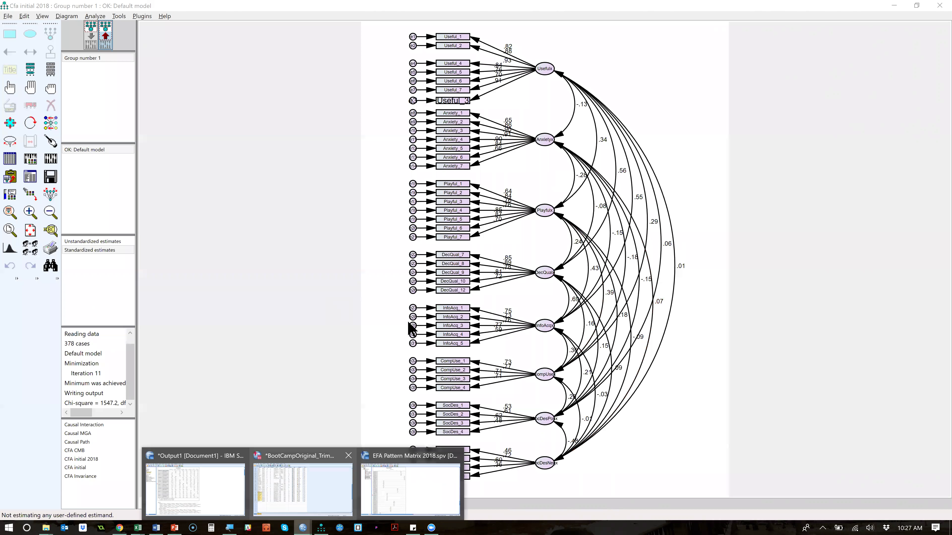
{"action": "left_click", "coordinate": [316, 496]}
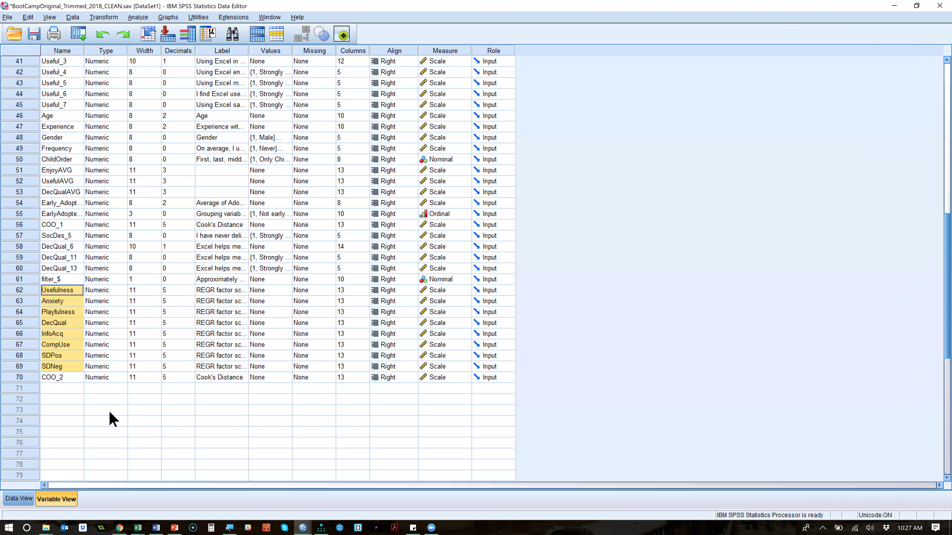
{"action": "left_click", "coordinate": [23, 390]}
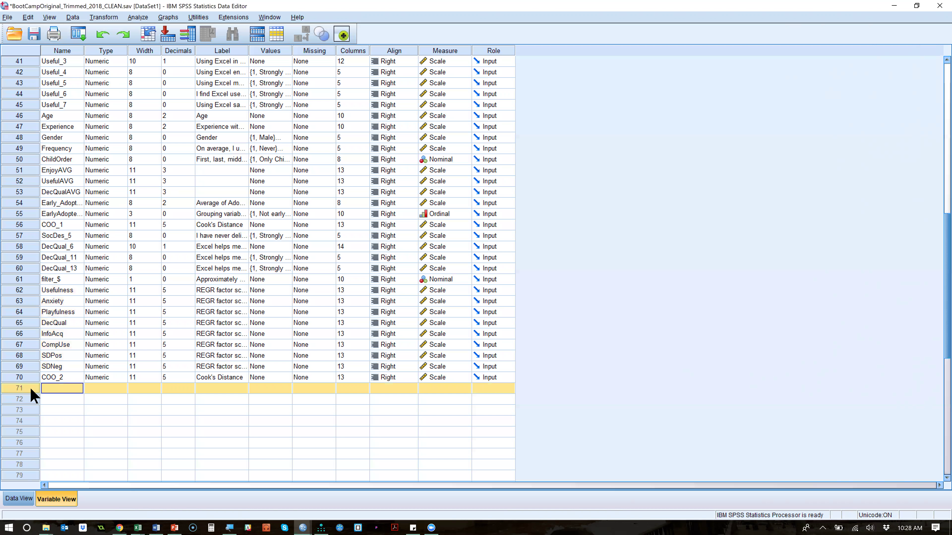
{"action": "left_click", "coordinate": [53, 390]}
{"action": "type", "text": "GroupNum"}
{"action": "key", "text": "Tab"}
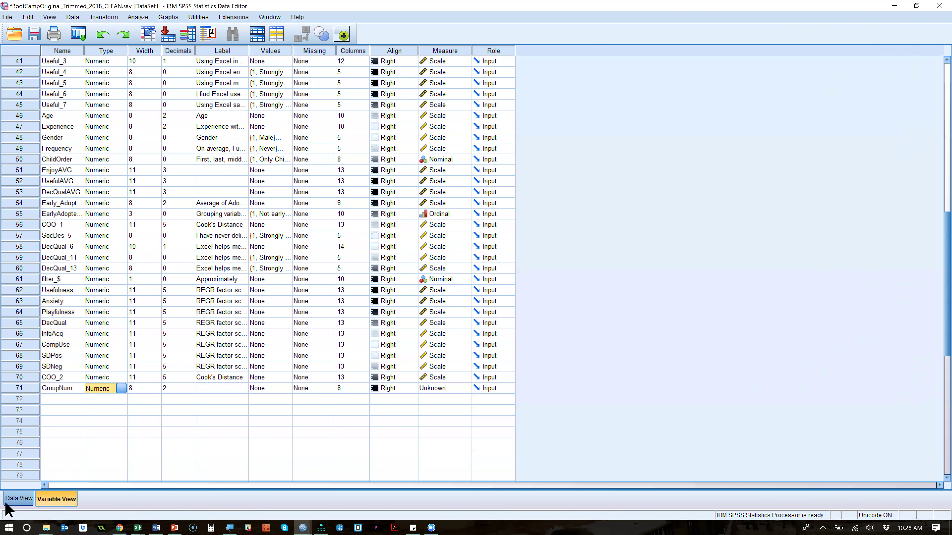
Fill the GroupNum column with 0 for cases 1 to 160.
{"action": "key", "text": "ctrl+t"}
{"action": "left_click", "coordinate": [769, 120]}
{"action": "key", "text": "End"}
{"action": "key", "text": "Up"}
{"action": "key", "text": "Up"}
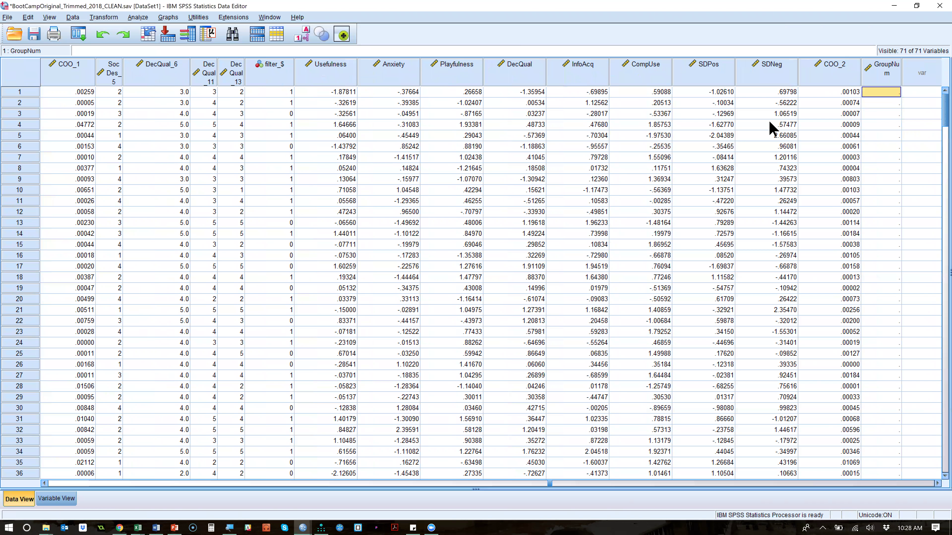
{"action": "type", "text": "0"}
{"action": "key", "text": "Return"}
{"action": "key", "text": "Up"}
{"action": "left_click_drag", "start_coordinate": [893, 101], "coordinate": [892, 442]}
{"action": "scroll", "coordinate": [893, 442], "scroll_direction": "down", "scroll_amount": 2}
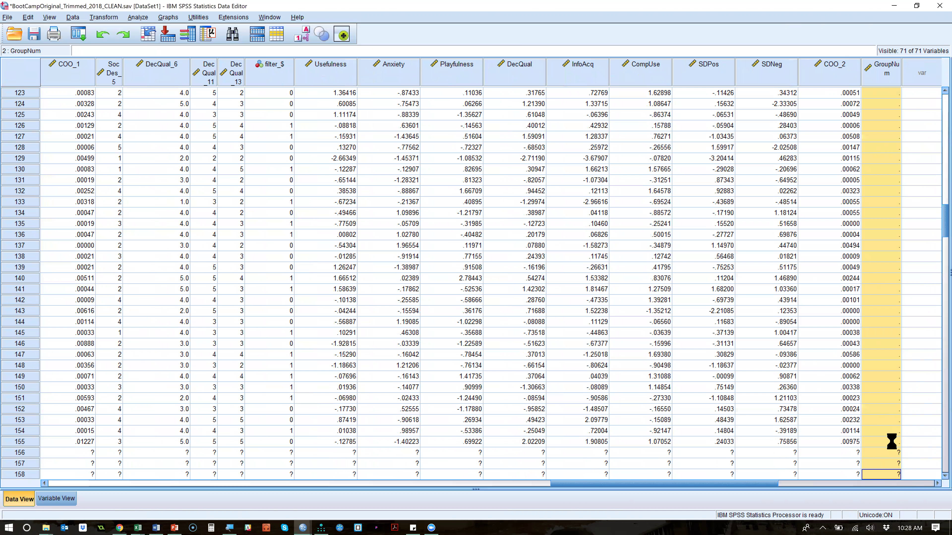
Fill the GroupNum column with 1 from case 161 down to case 378.
{"action": "left_click", "coordinate": [886, 454]}
{"action": "type", "text": "1"}
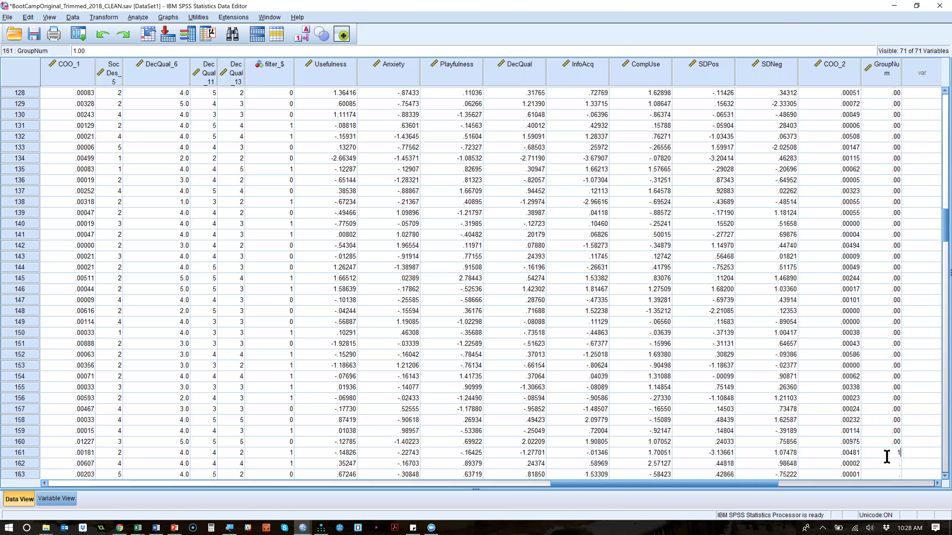
{"action": "left_click", "coordinate": [886, 455]}
{"action": "left_click", "coordinate": [893, 465]}
{"action": "key", "text": "shift+Down"}
{"action": "key", "text": "shift+Down"}
{"action": "key", "text": "shift+Down"}
{"action": "key", "text": "shift+Down"}
{"action": "key", "text": "shift+Down"}
{"action": "key", "text": "shift+Down"}
{"action": "key", "text": "shift+Down"}
{"action": "key", "text": "shift+Down"}
{"action": "key", "text": "shift+Down"}
{"action": "key", "text": "shift+Down"}
{"action": "key", "text": "shift+Down"}
{"action": "key", "text": "shift+Down"}
{"action": "key", "text": "shift+Down"}
{"action": "key", "text": "shift+Down"}
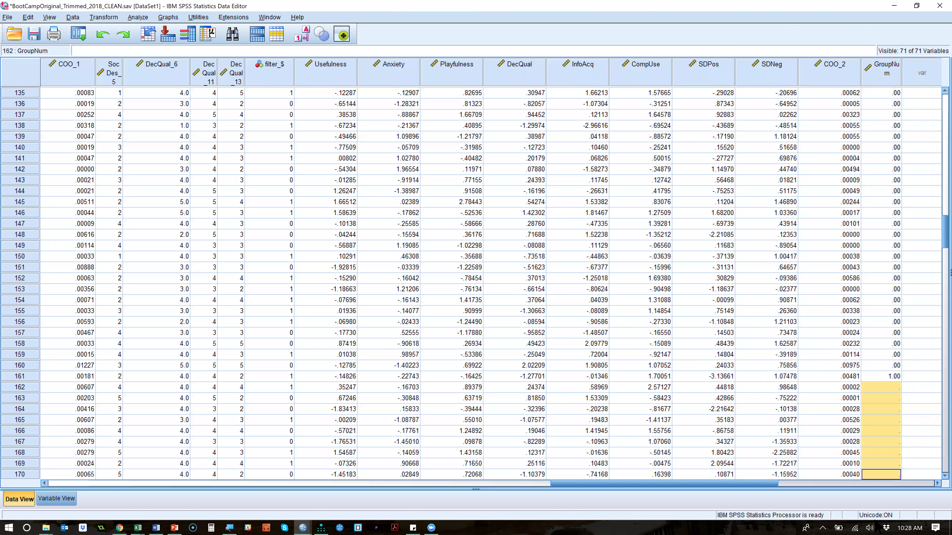
{"action": "key", "text": "shift+Down"}
{"action": "key", "text": "shift+Down"}
{"action": "key", "text": "shift+Down"}
{"action": "key", "text": "shift+Down"}
{"action": "key", "text": "shift+Down"}
{"action": "key", "text": "shift+Down"}
{"action": "key", "text": "shift+Down"}
{"action": "key", "text": "shift+Down"}
{"action": "key", "text": "shift+Down"}
{"action": "key", "text": "shift+Down"}
{"action": "key", "text": "shift+Down"}
{"action": "key", "text": "shift+Down"}
{"action": "key", "text": "shift+Down"}
{"action": "key", "text": "shift+Down"}
{"action": "key", "text": "shift+Down"}
{"action": "key", "text": "shift+Down"}
{"action": "key", "text": "shift+Down"}
{"action": "key", "text": "shift+Down"}
{"action": "key", "text": "shift+Down"}
{"action": "key", "text": "shift+Down"}
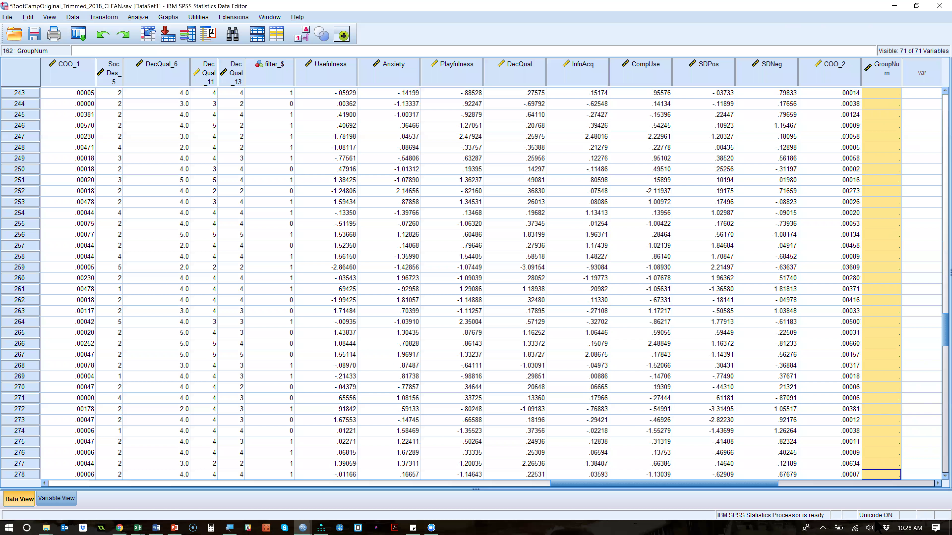
{"action": "key", "text": "shift+Down"}
{"action": "key", "text": "shift+Down"}
{"action": "key", "text": "shift+Down"}
{"action": "key", "text": "shift+Down"}
{"action": "key", "text": "shift+Down"}
{"action": "key", "text": "shift+Down"}
{"action": "key", "text": "shift+Down"}
{"action": "key", "text": "shift+Down"}
{"action": "key", "text": "shift+Down"}
{"action": "key", "text": "shift+Down"}
{"action": "key", "text": "shift+Down"}
{"action": "key", "text": "shift+Down"}
{"action": "key", "text": "shift+Down"}
{"action": "key", "text": "shift+Down"}
{"action": "key", "text": "shift+Down"}
{"action": "key", "text": "shift+Down"}
{"action": "key", "text": "shift+Down"}
{"action": "key", "text": "shift+Down"}
{"action": "key", "text": "shift+Down"}
{"action": "key", "text": "shift+Down"}
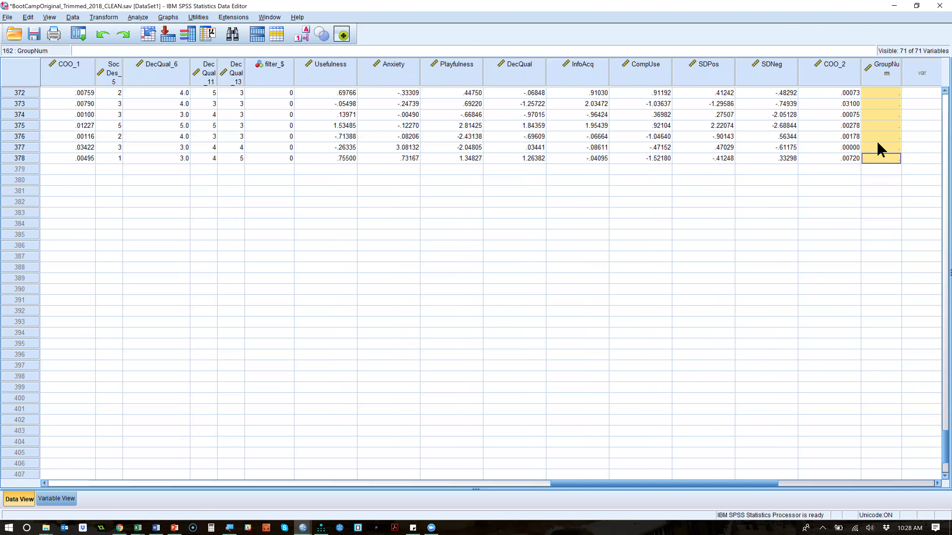
{"action": "key", "text": "ctrl+v"}
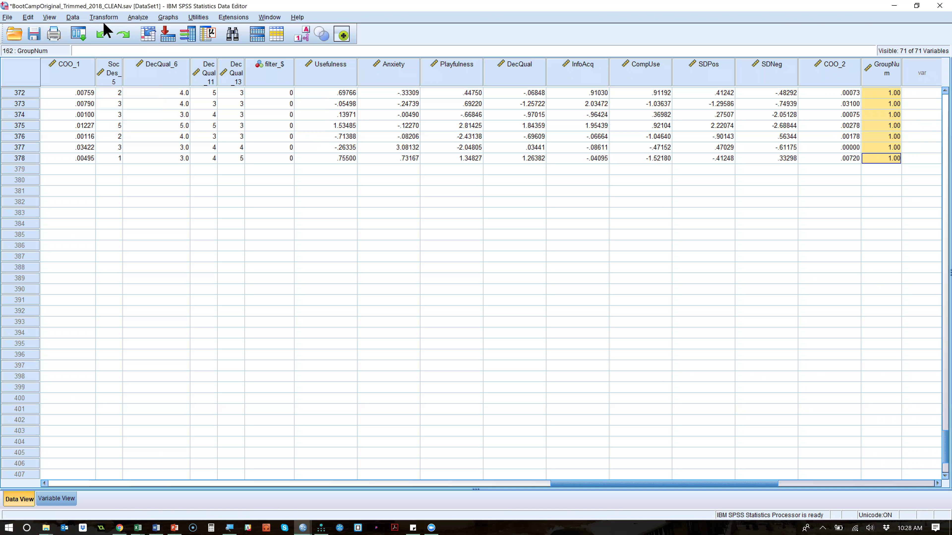
Open the One-Way ANOVA setup for comparing means.
{"action": "left_click", "coordinate": [138, 19]}
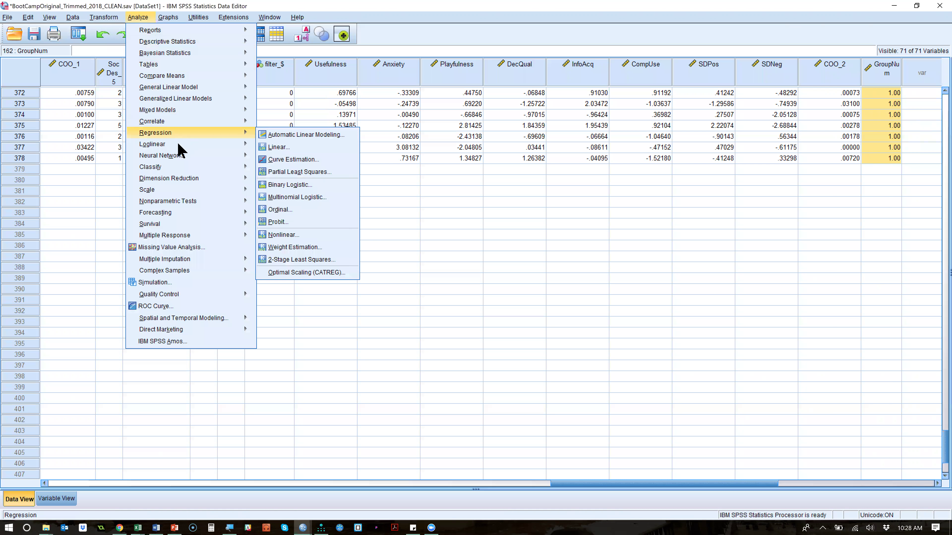
{"action": "mouse_move", "coordinate": [187, 76]}
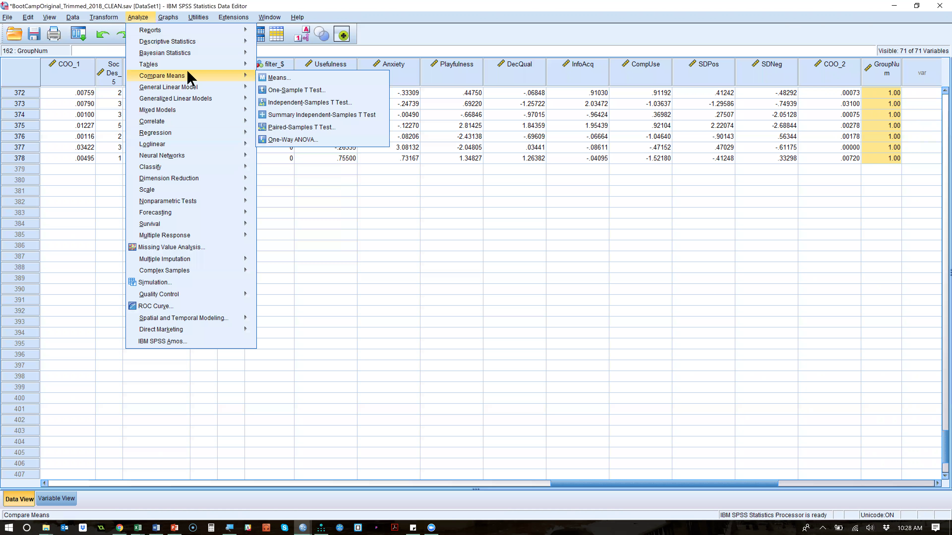
{"action": "left_click", "coordinate": [329, 141]}
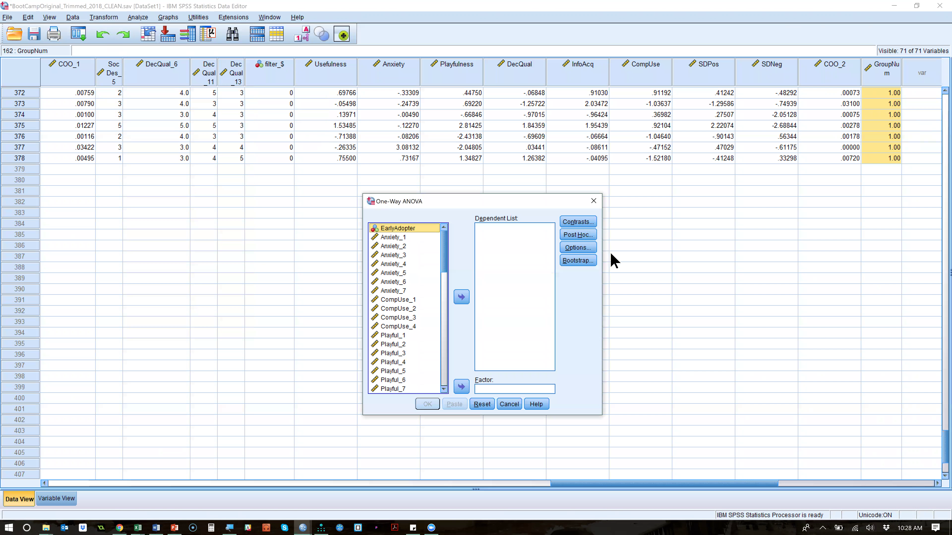
Review the contrast and post hoc comparison settings of the ANOVA and leave them without changes.
{"action": "left_click", "coordinate": [591, 224]}
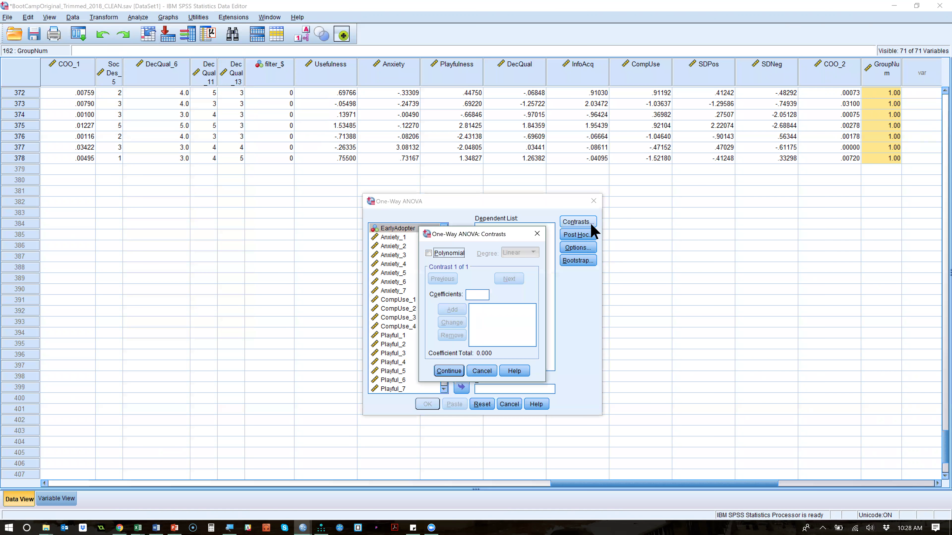
{"action": "key", "text": "Escape"}
{"action": "left_click", "coordinate": [565, 236]}
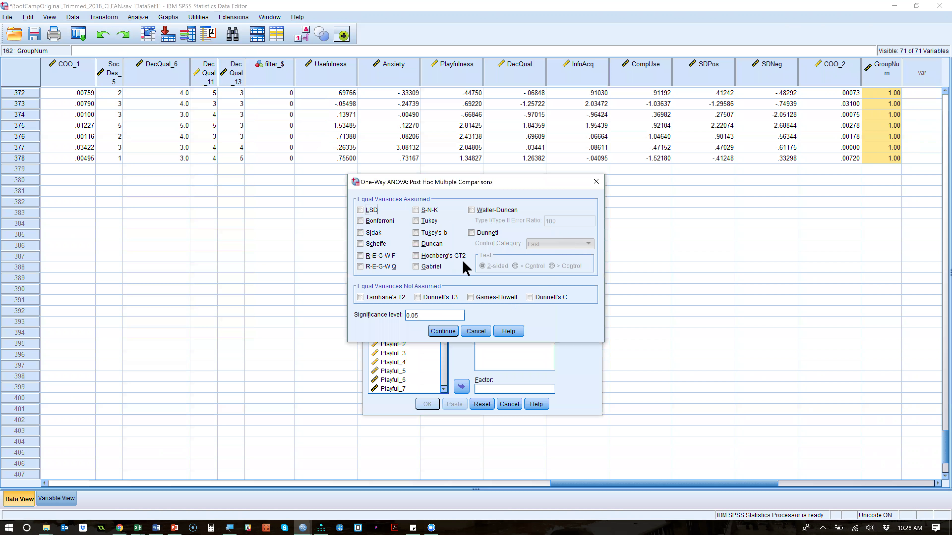
{"action": "left_click", "coordinate": [476, 331]}
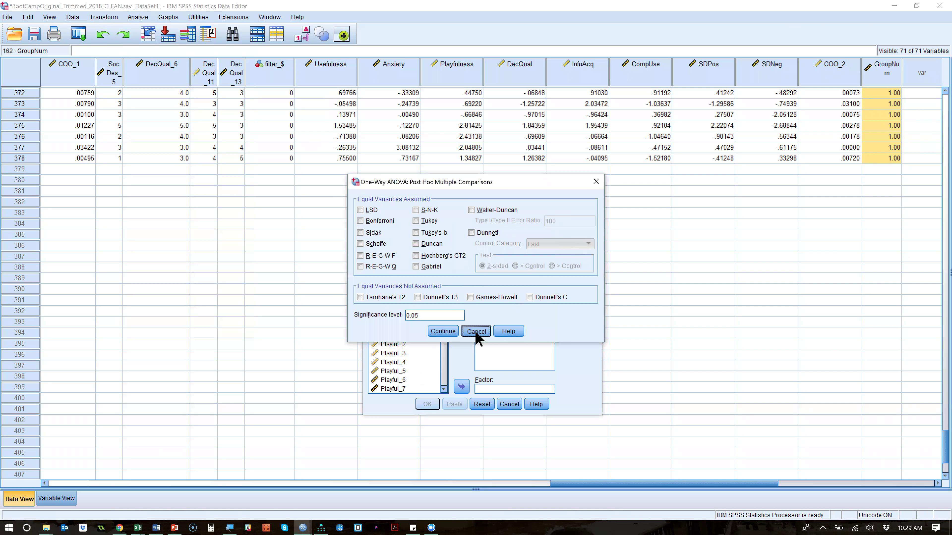
Enable the homogeneity of variance test in the One-Way ANOVA options.
{"action": "left_click", "coordinate": [583, 250]}
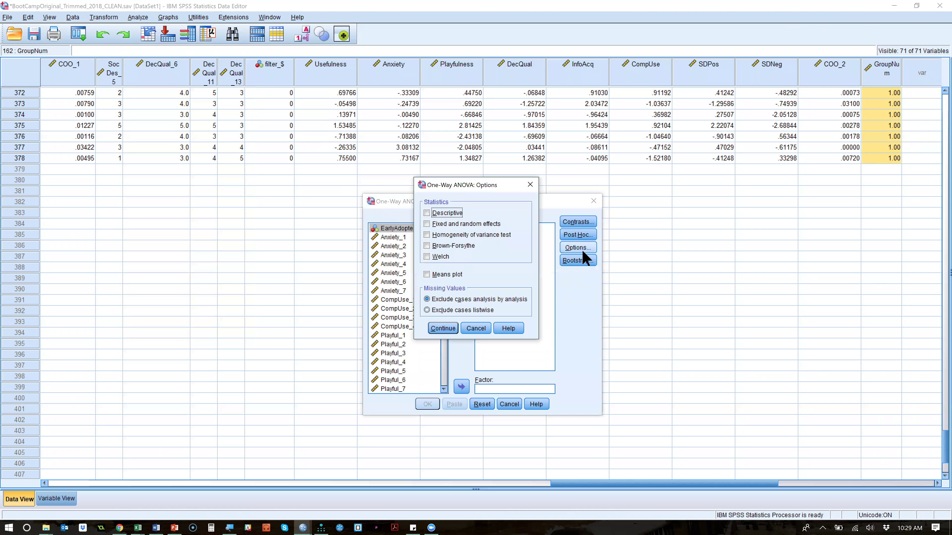
{"action": "left_click", "coordinate": [438, 235]}
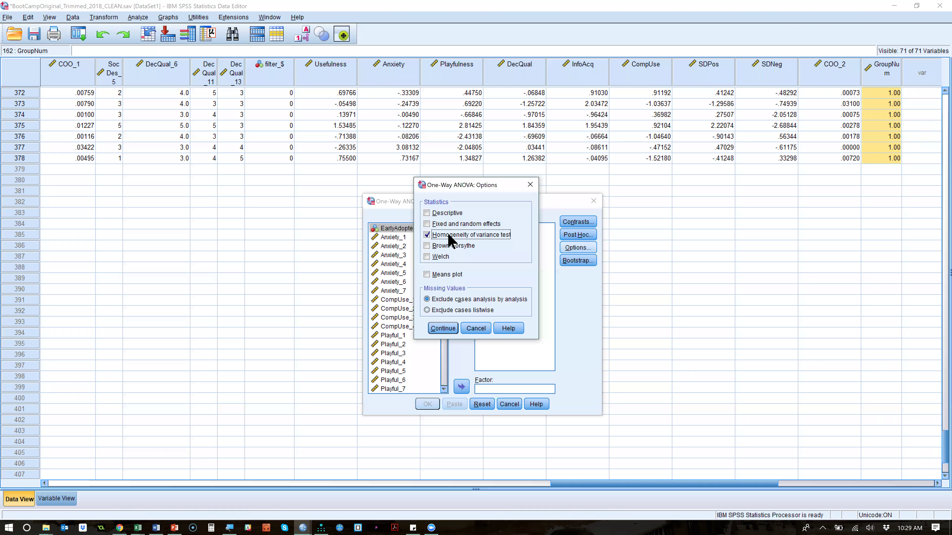
{"action": "left_click", "coordinate": [440, 327]}
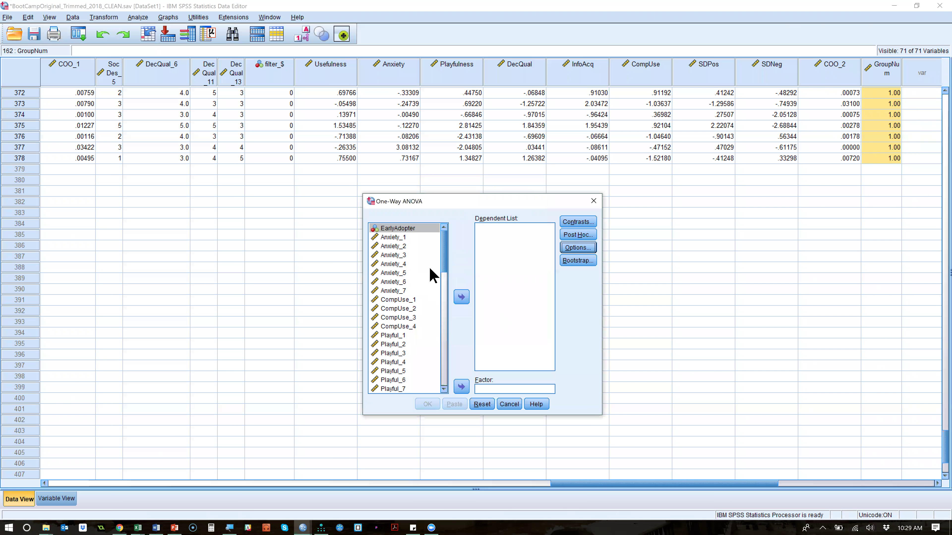
Add all item variables from Anxiety_1 through Useful_7 as dependent variables of the One-Way ANOVA.
{"action": "left_click", "coordinate": [411, 237]}
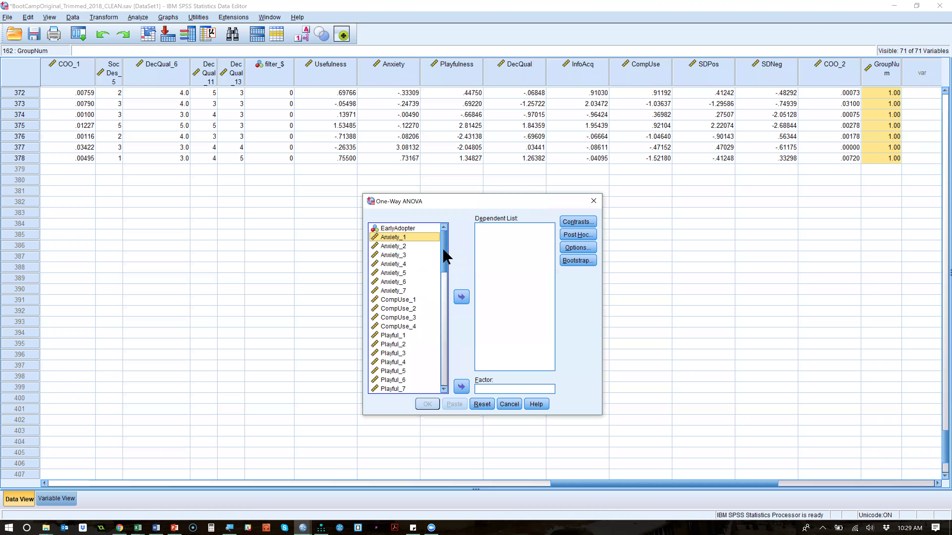
{"action": "left_click_drag", "start_coordinate": [444, 252], "coordinate": [444, 336]}
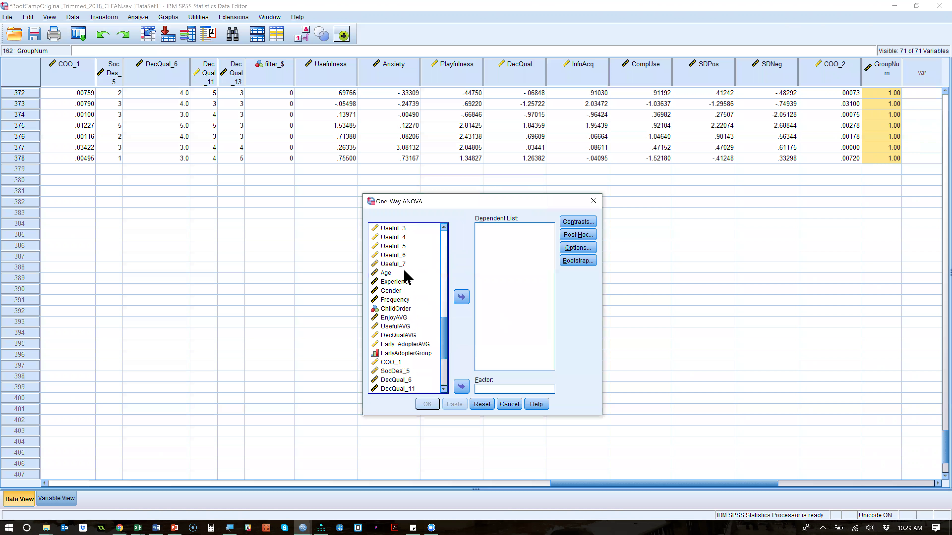
{"action": "left_click", "coordinate": [399, 265], "text": "shift"}
{"action": "left_click", "coordinate": [461, 297]}
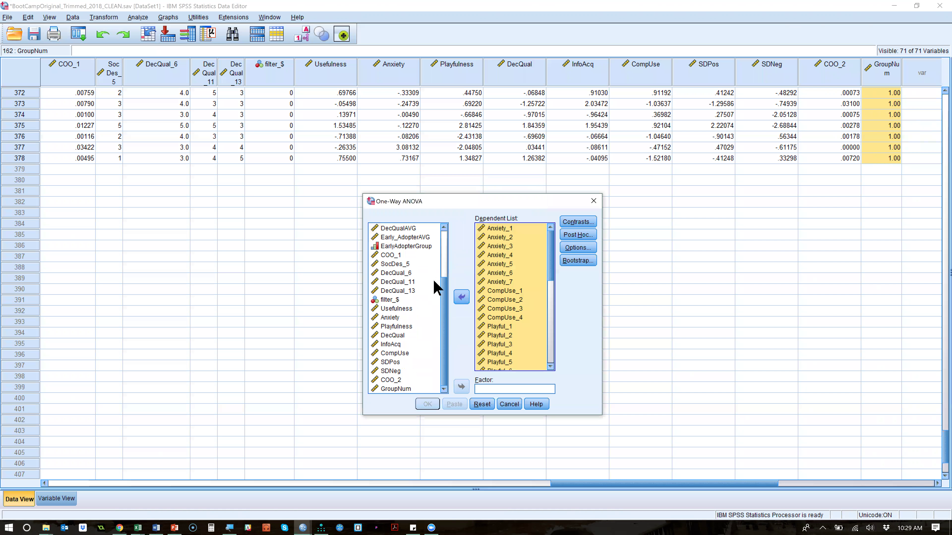
Set GroupNum as the ANOVA factor and run the analysis.
{"action": "left_click", "coordinate": [393, 390]}
{"action": "left_click", "coordinate": [461, 387]}
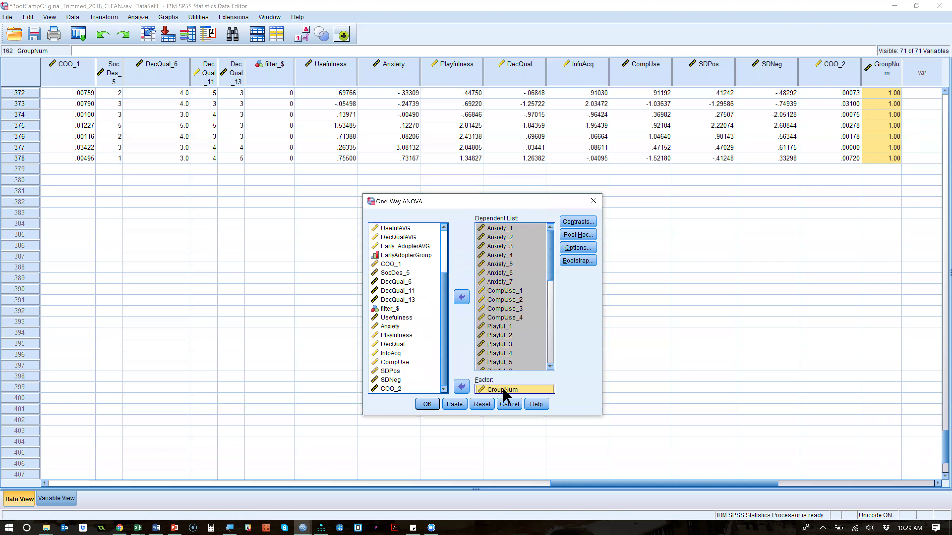
{"action": "left_click", "coordinate": [514, 389]}
{"action": "left_click", "coordinate": [428, 405]}
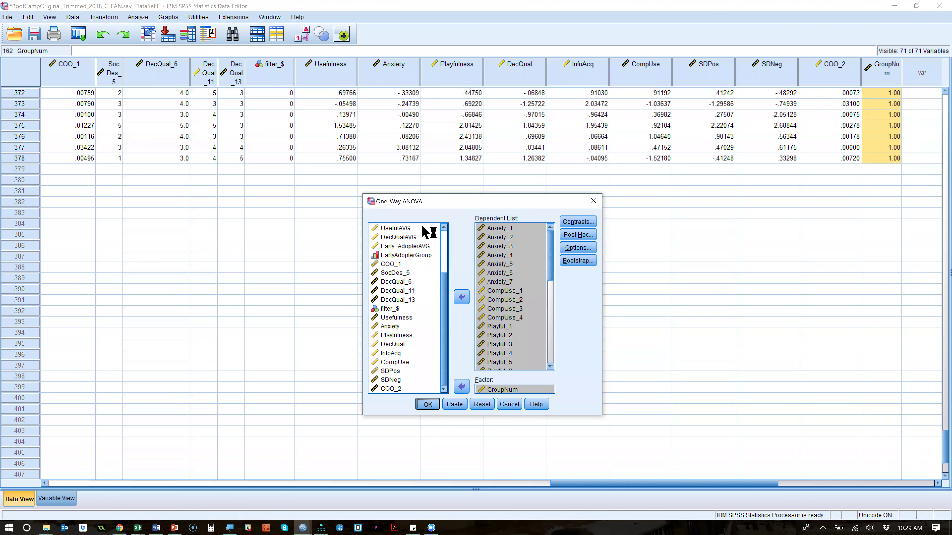
Examine the significance values per item in the Test of Homogeneity of Variances and ANOVA output tables.
{"action": "left_click", "coordinate": [360, 165]}
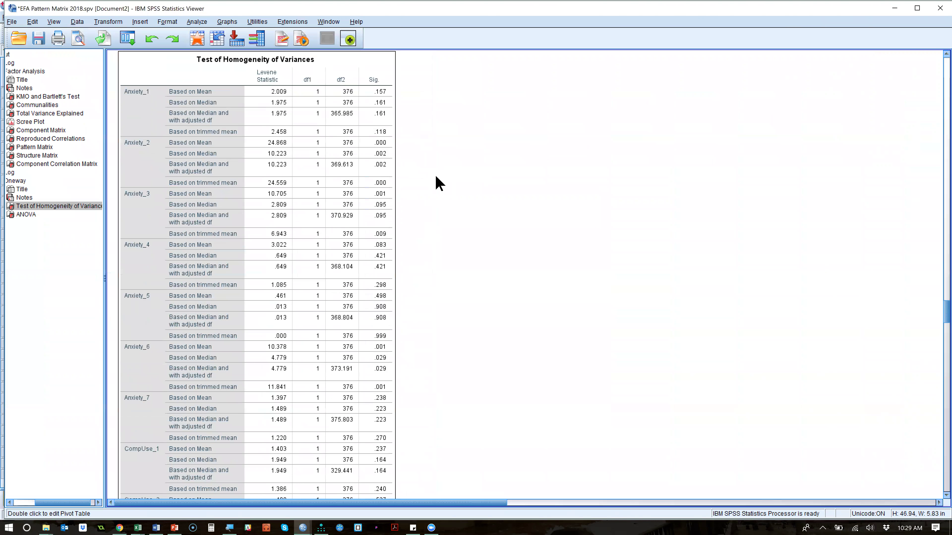
{"action": "scroll", "coordinate": [422, 187], "scroll_direction": "down", "scroll_amount": 10}
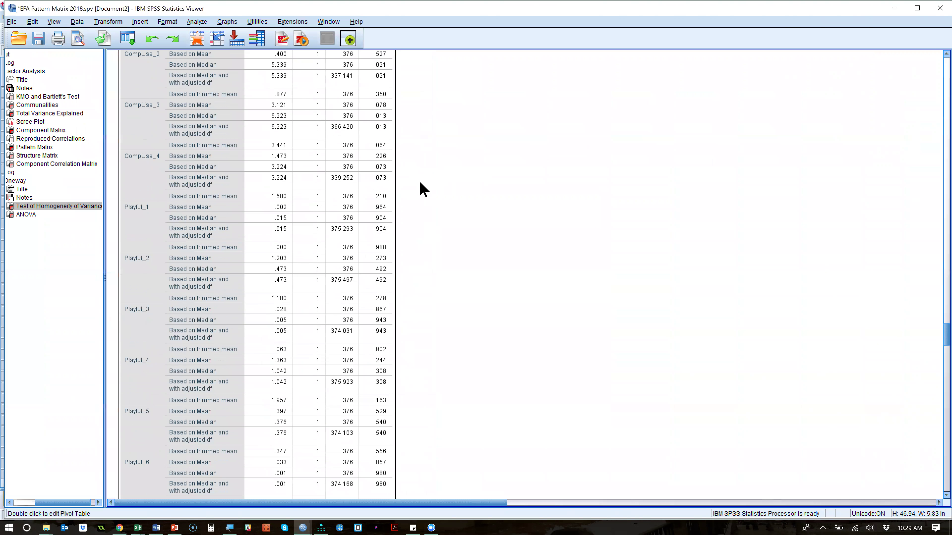
{"action": "scroll", "coordinate": [421, 188], "scroll_direction": "down", "scroll_amount": 15}
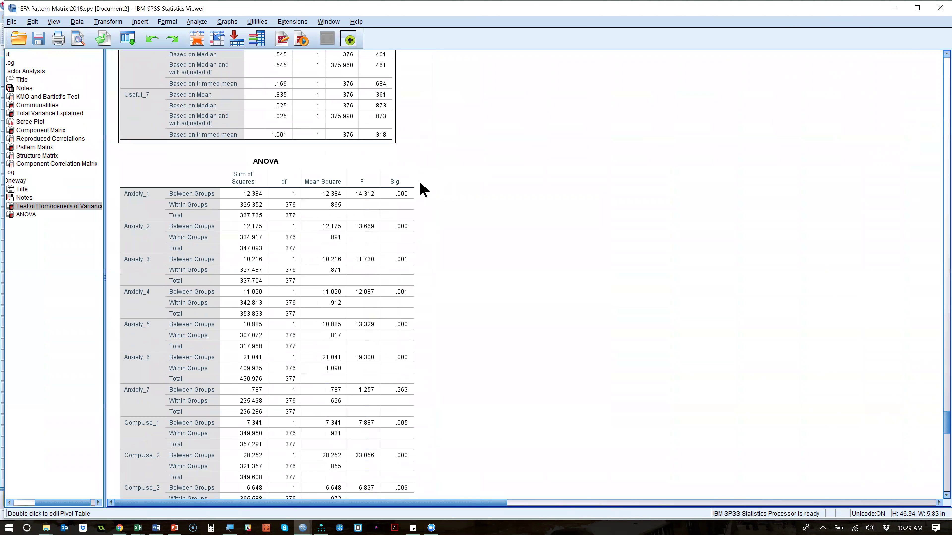
{"action": "scroll", "coordinate": [423, 189], "scroll_direction": "down", "scroll_amount": 15}
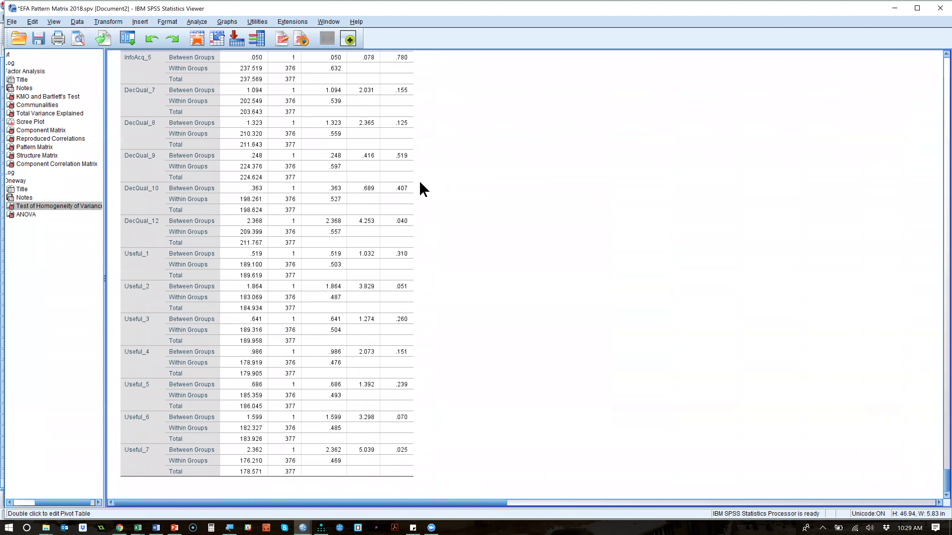
{"action": "scroll", "coordinate": [424, 190], "scroll_direction": "up", "scroll_amount": 15}
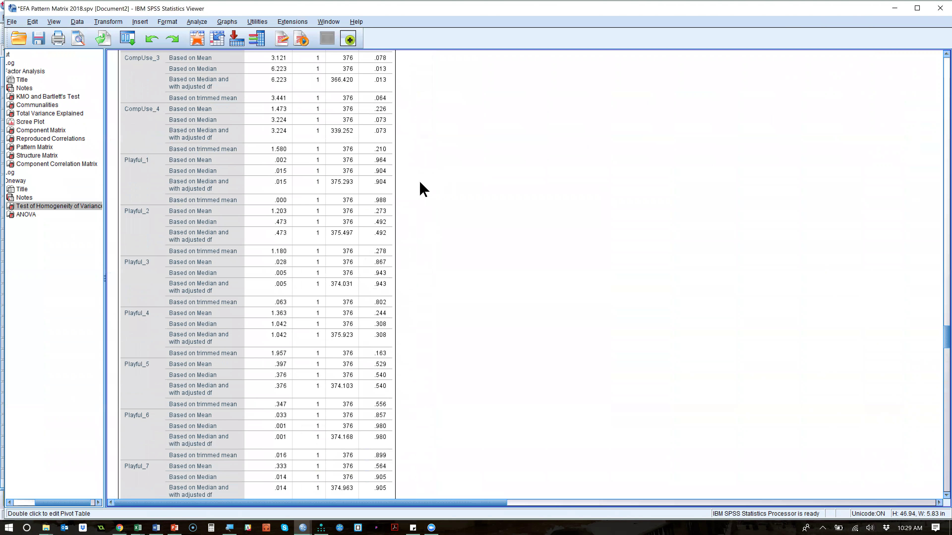
{"action": "scroll", "coordinate": [423, 189], "scroll_direction": "up", "scroll_amount": 15}
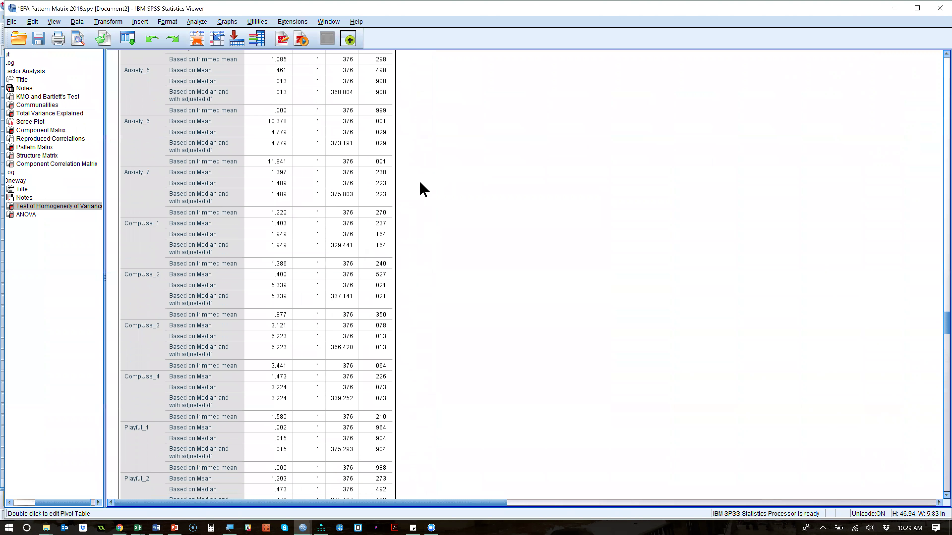
{"action": "left_click", "coordinate": [387, 133]}
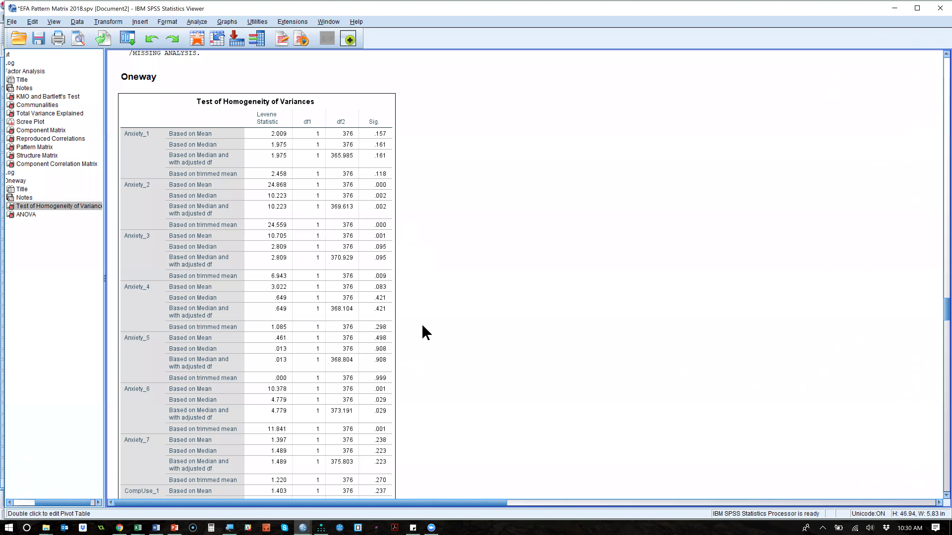
{"action": "scroll", "coordinate": [425, 332], "scroll_direction": "down", "scroll_amount": 3}
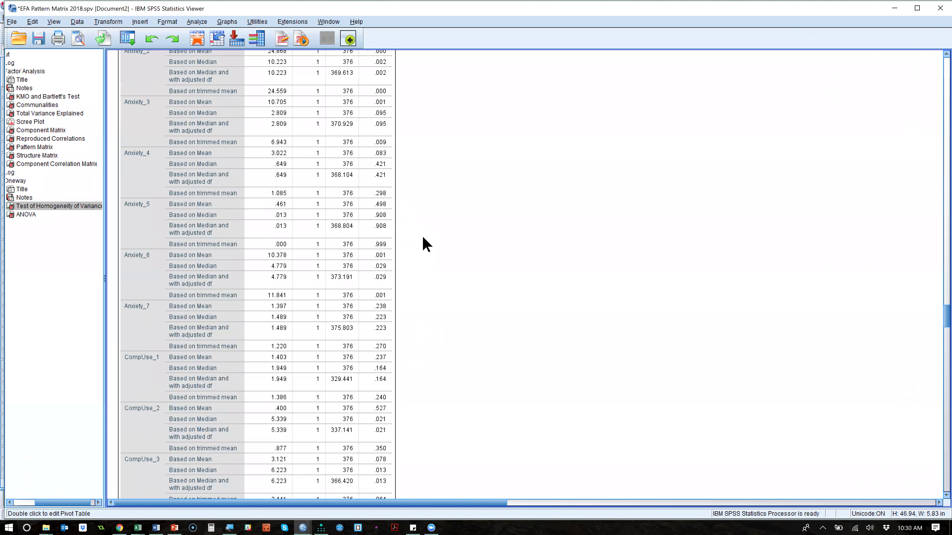
{"action": "scroll", "coordinate": [426, 245], "scroll_direction": "down", "scroll_amount": 5}
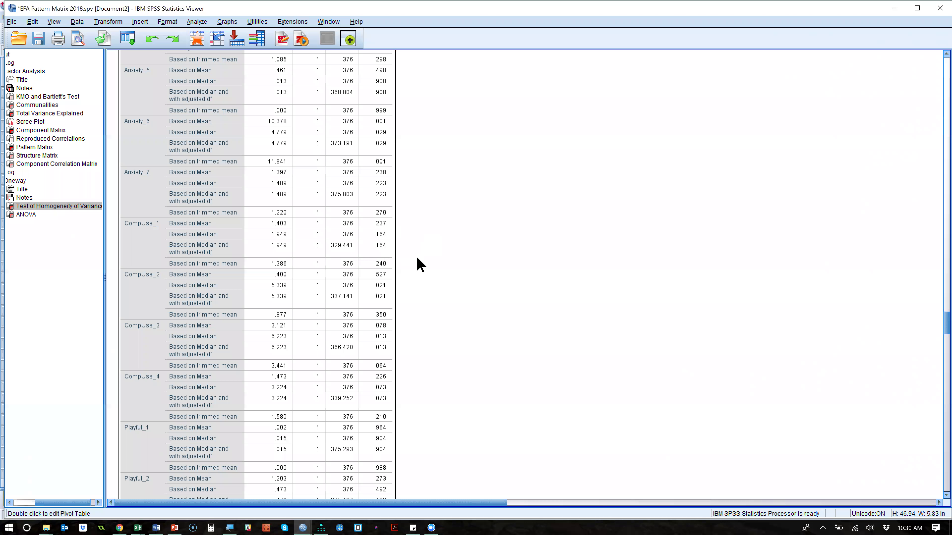
{"action": "scroll", "coordinate": [421, 264], "scroll_direction": "down", "scroll_amount": 2}
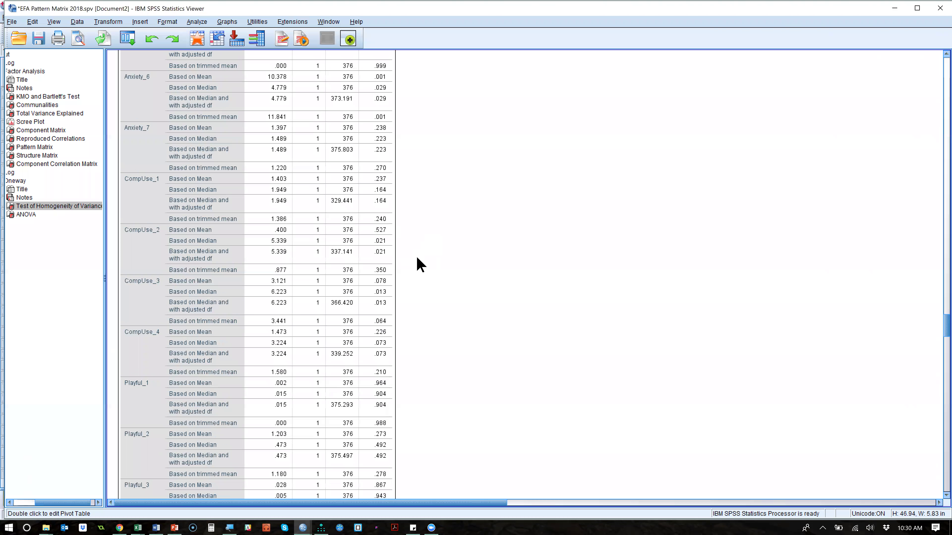
Review the remaining CompUse and Playful items in the Test of Homogeneity of Variances table and return to the Amos model.
{"action": "scroll", "coordinate": [432, 284], "scroll_direction": "down", "scroll_amount": 10}
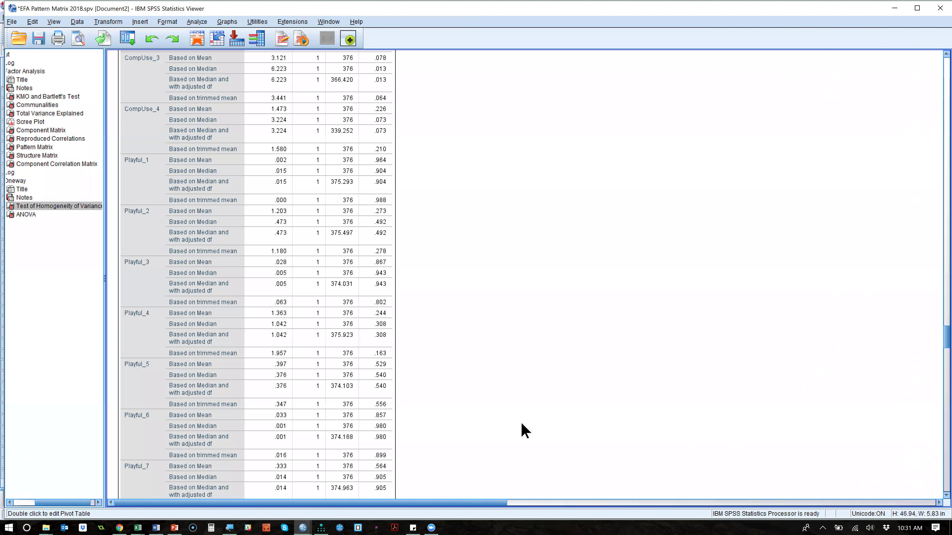
{"action": "key", "text": "alt+Tab"}
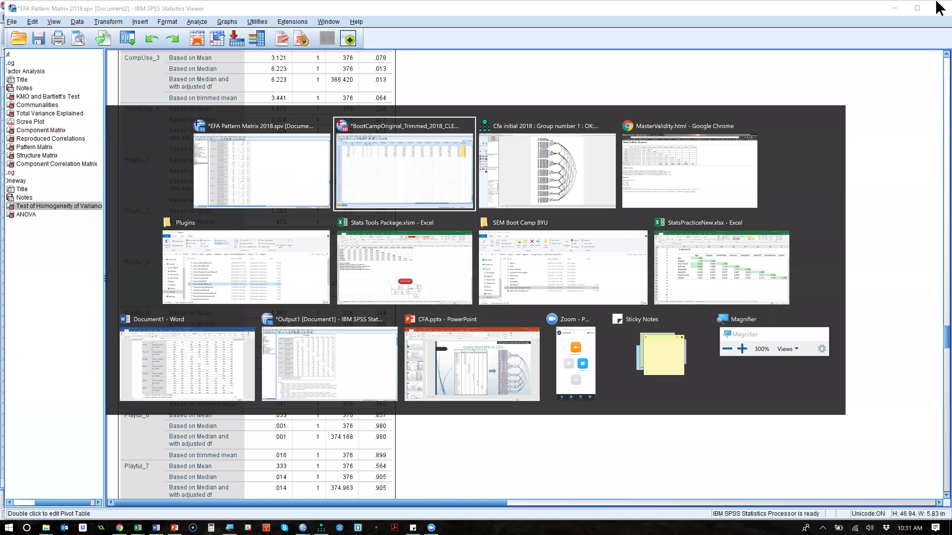
{"action": "key", "text": "alt+Tab"}
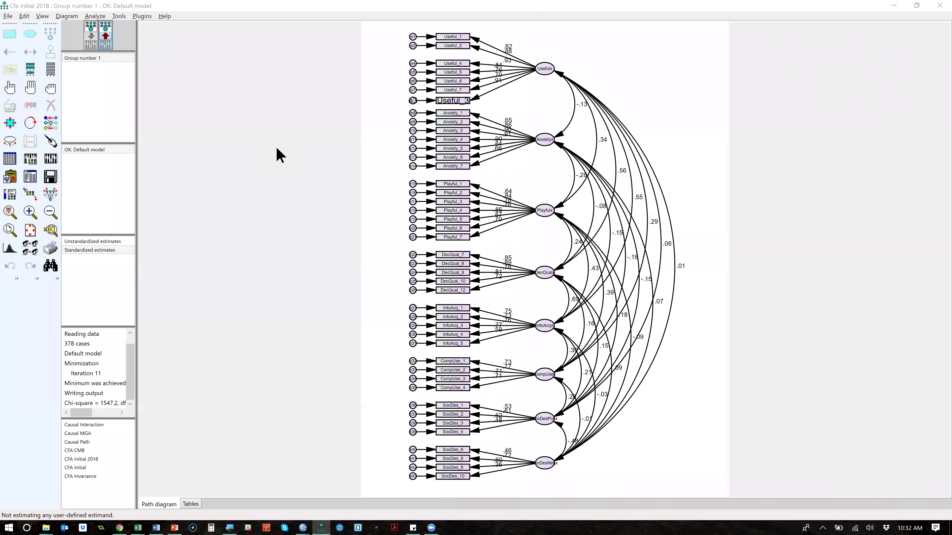
Switch to the StatWiki guidelines in Chrome and highlight the item on configural, metric, and scalar invariance tests.
{"action": "key", "text": "alt+Tab"}
{"action": "key", "text": "Down"}
{"action": "key", "text": "Right"}
{"action": "key", "text": "Right"}
{"action": "key", "text": "Left"}
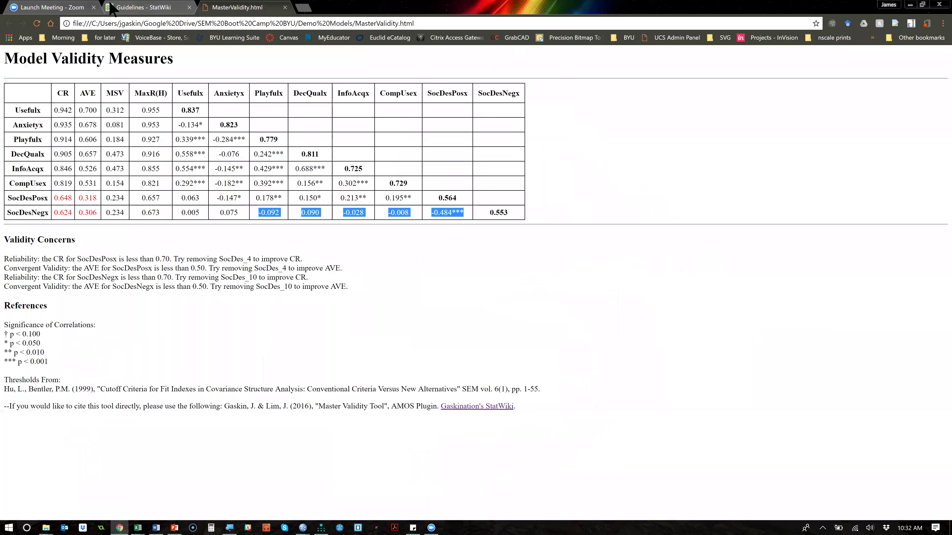
{"action": "key", "text": "ctrl+shift+Tab"}
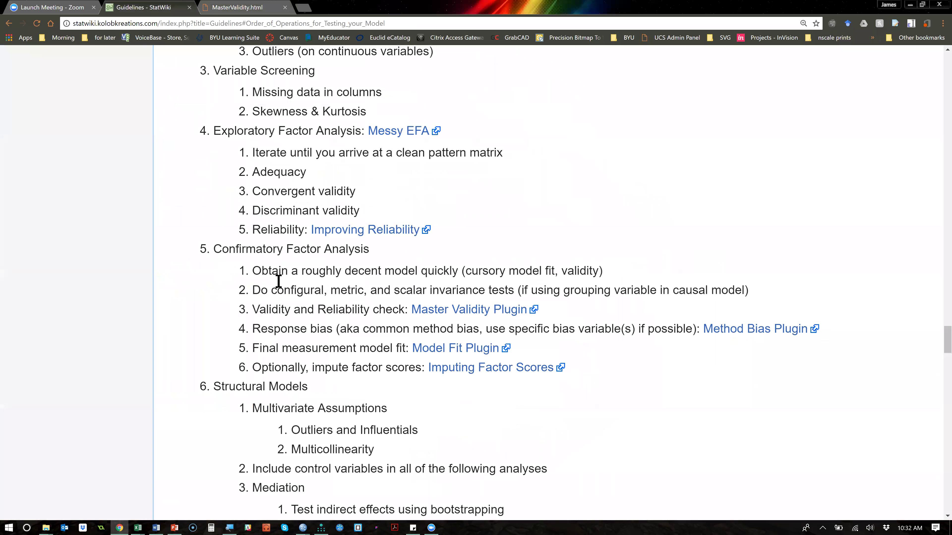
{"action": "left_click_drag", "start_coordinate": [253, 290], "coordinate": [541, 288]}
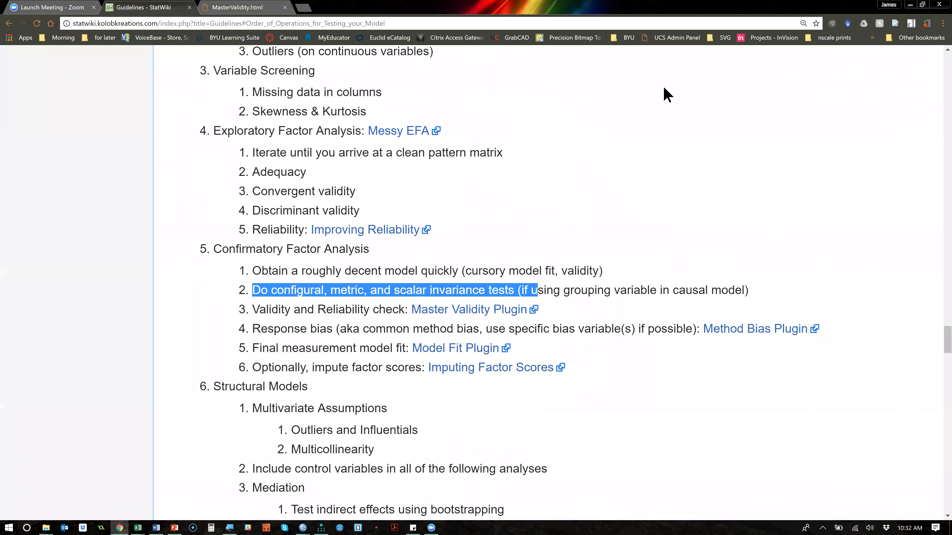
Switch to PowerPoint and open the recent presentation Basics.pptx.
{"action": "key", "text": "alt+Tab"}
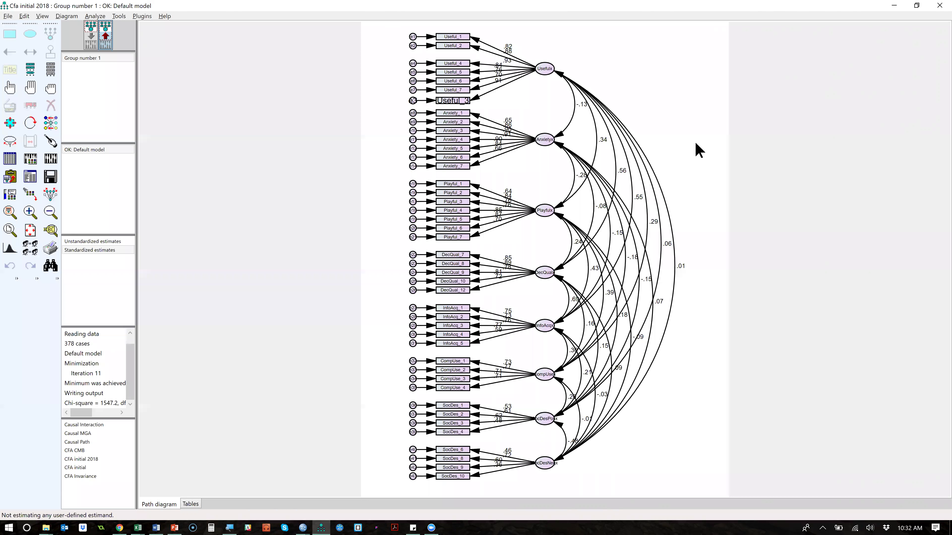
{"action": "mouse_move", "coordinate": [174, 522]}
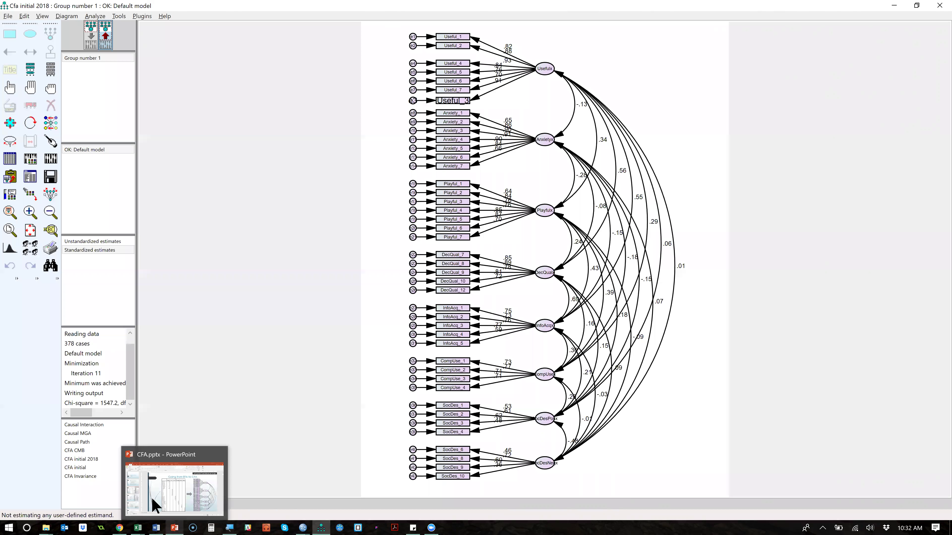
{"action": "right_click", "coordinate": [173, 526]}
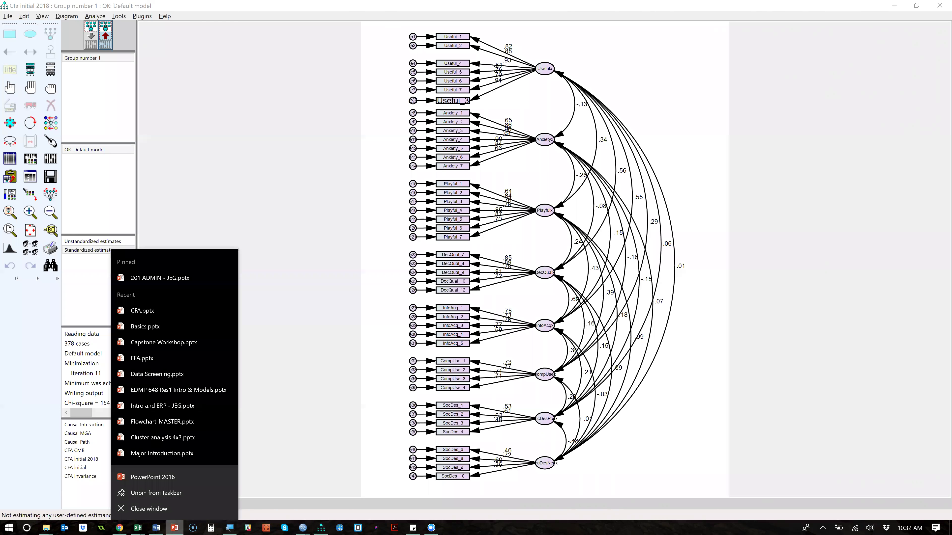
{"action": "left_click", "coordinate": [808, 177]}
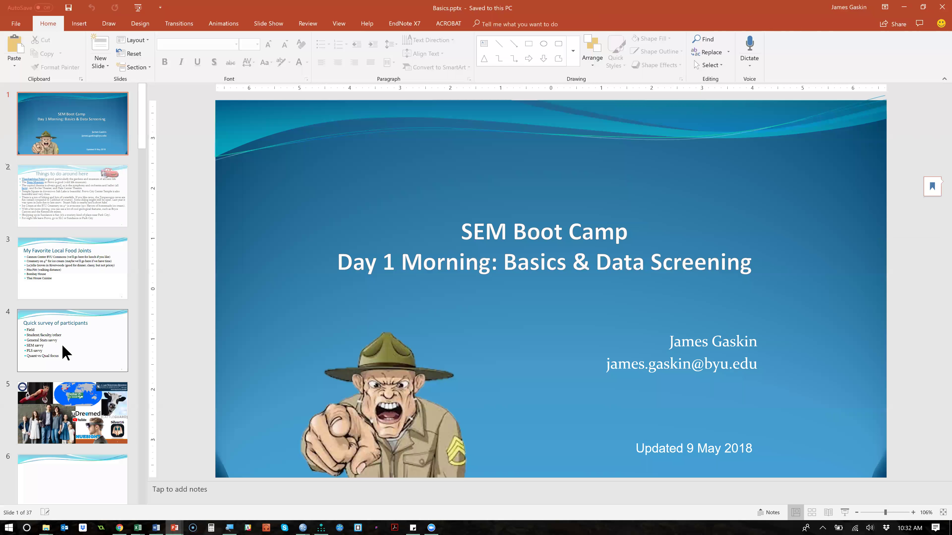
Examine the causal model and the Multi Group gender box on the Data and Model slide, and return to the Amos model.
{"action": "scroll", "coordinate": [62, 344], "scroll_direction": "down", "scroll_amount": 3}
{"action": "scroll", "coordinate": [62, 345], "scroll_direction": "down", "scroll_amount": 2}
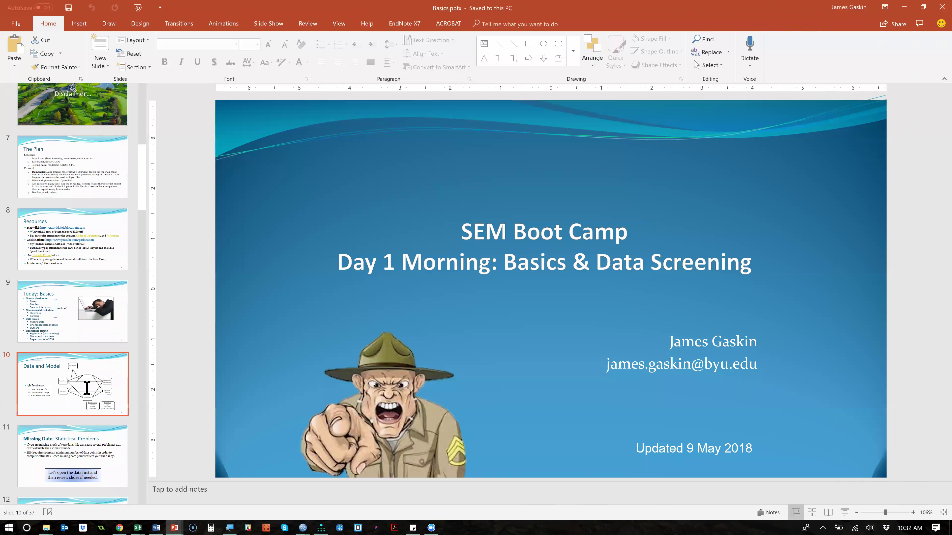
{"action": "left_click", "coordinate": [85, 387]}
{"action": "left_click_drag", "start_coordinate": [698, 442], "coordinate": [662, 431]}
{"action": "left_click", "coordinate": [848, 373]}
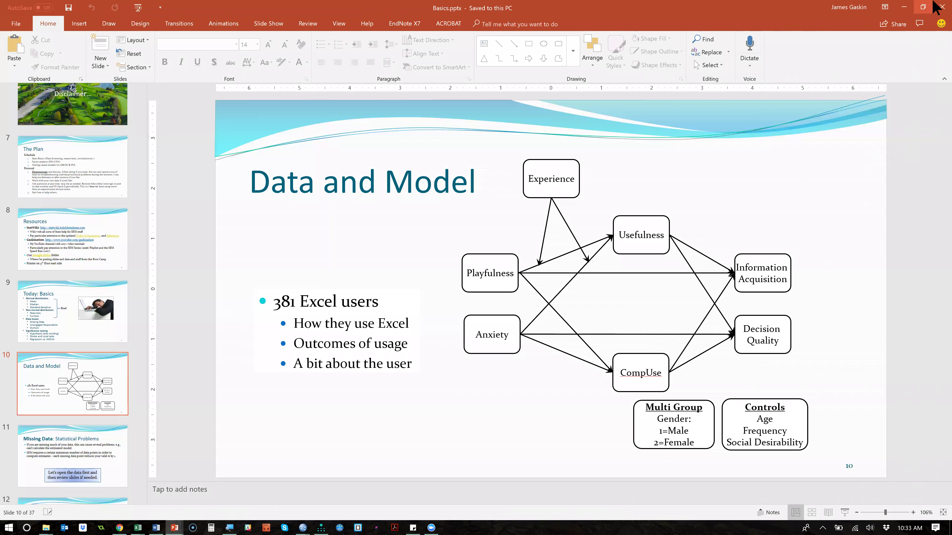
{"action": "left_click", "coordinate": [907, 11]}
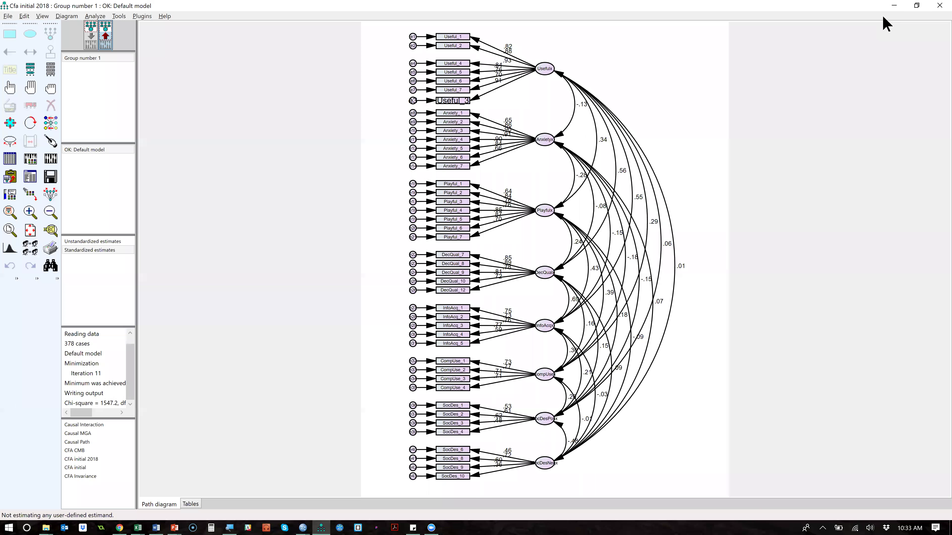
{"action": "left_click", "coordinate": [894, 5]}
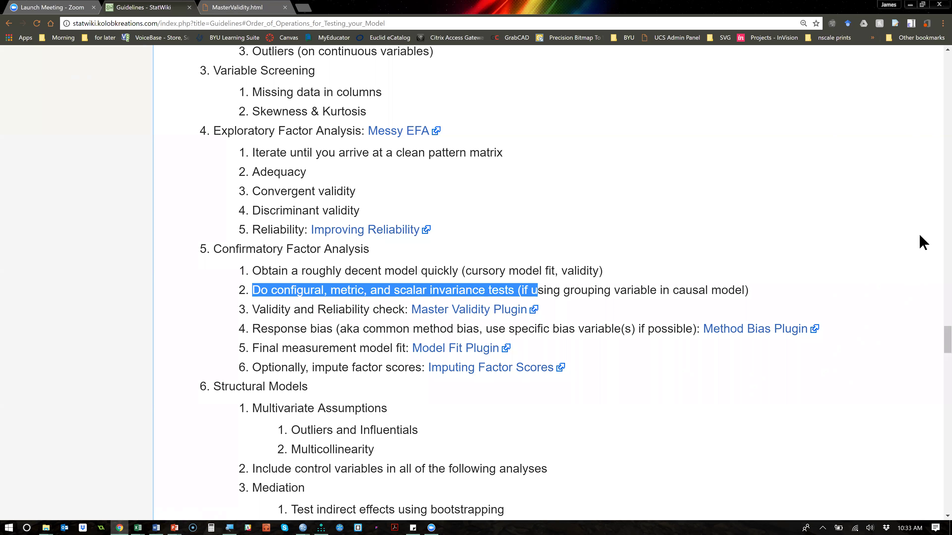
{"action": "key", "text": "alt+Tab"}
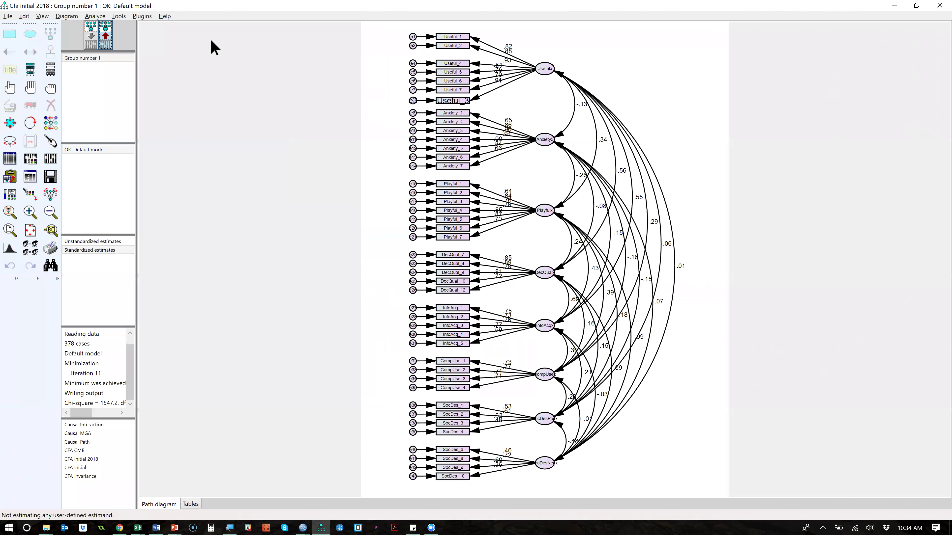
Save the current Amos model and save a copy of it in the Demo Models folder as CFA Invariance 2018.
{"action": "left_click", "coordinate": [51, 176]}
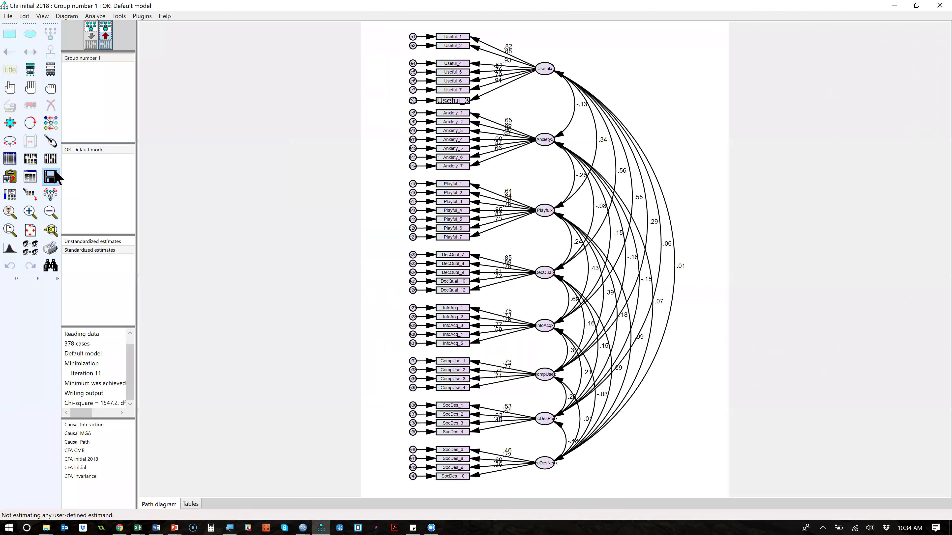
{"action": "left_click", "coordinate": [8, 16]}
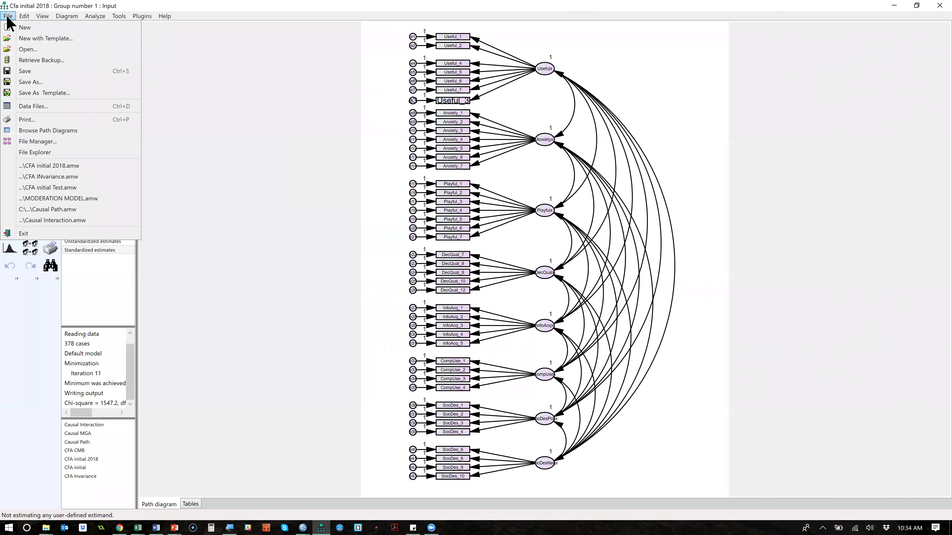
{"action": "left_click", "coordinate": [55, 82]}
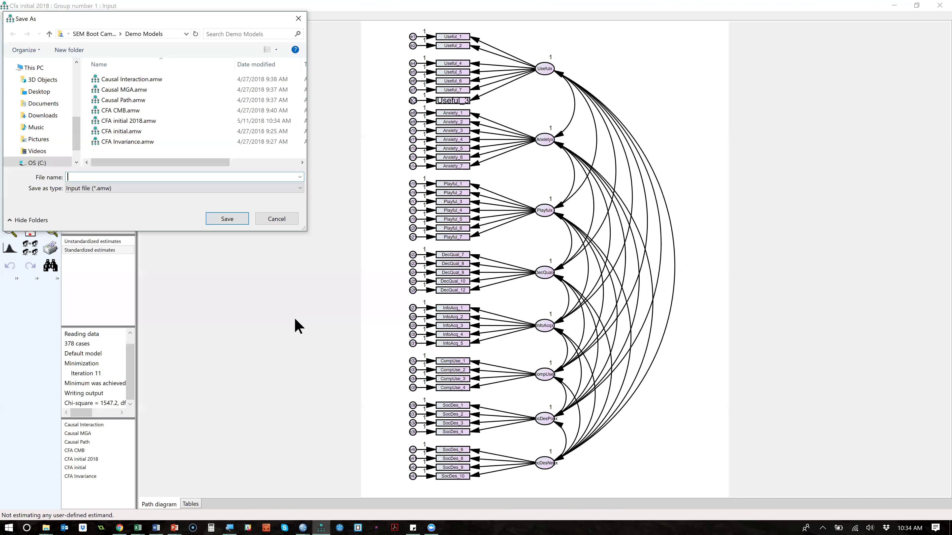
{"action": "type", "text": "CFA Inv"}
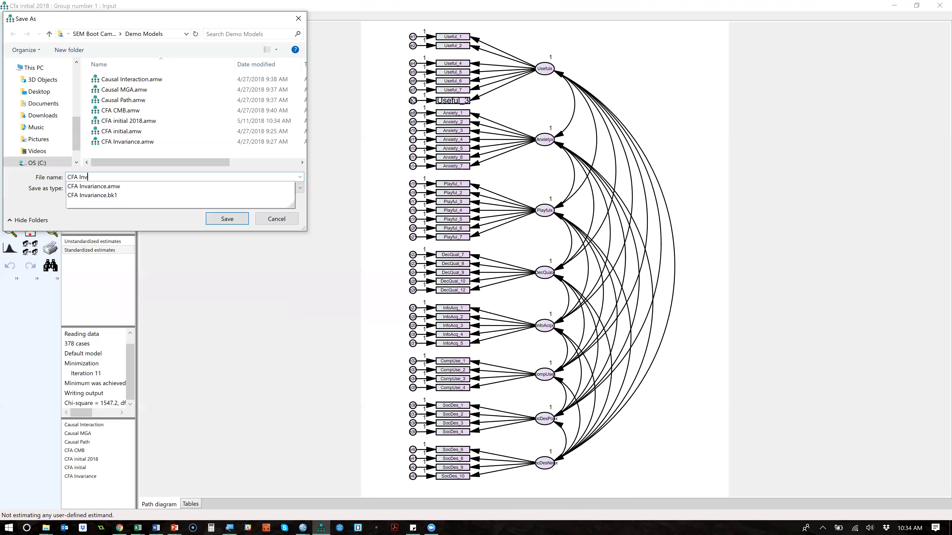
{"action": "type", "text": "ariance 2018"}
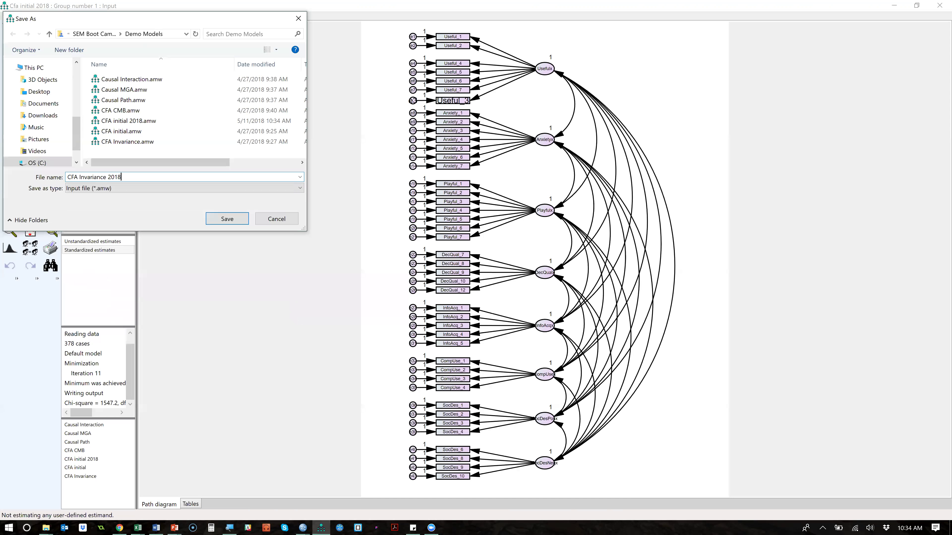
{"action": "key", "text": "Return"}
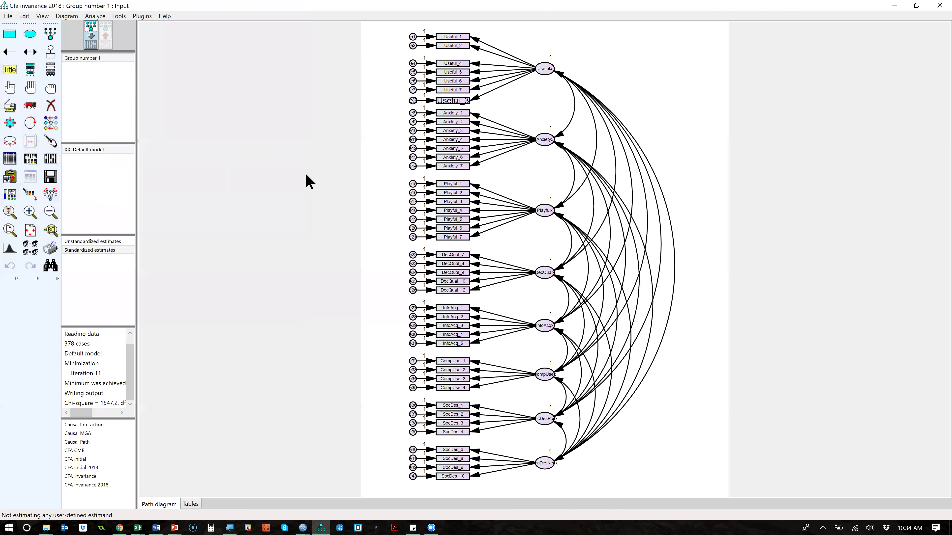
{"action": "left_click", "coordinate": [100, 59]}
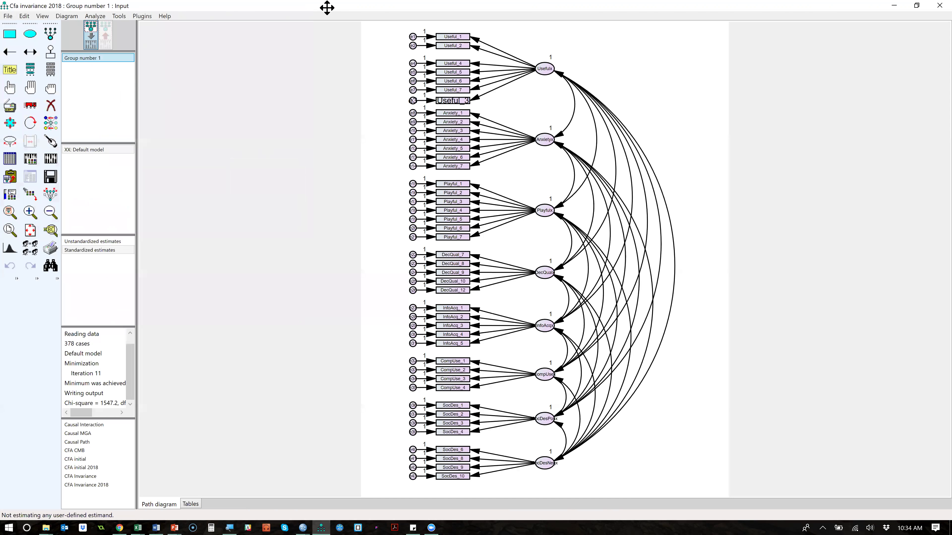
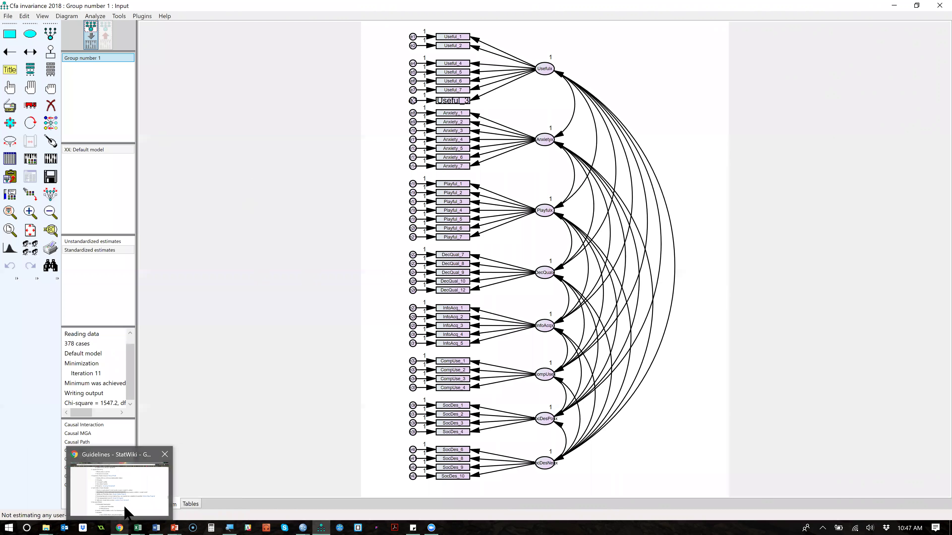
Open StatWiki in a new Chrome tab and go to the Measurement Model Invariance section of its CFA page.
{"action": "left_click", "coordinate": [127, 515]}
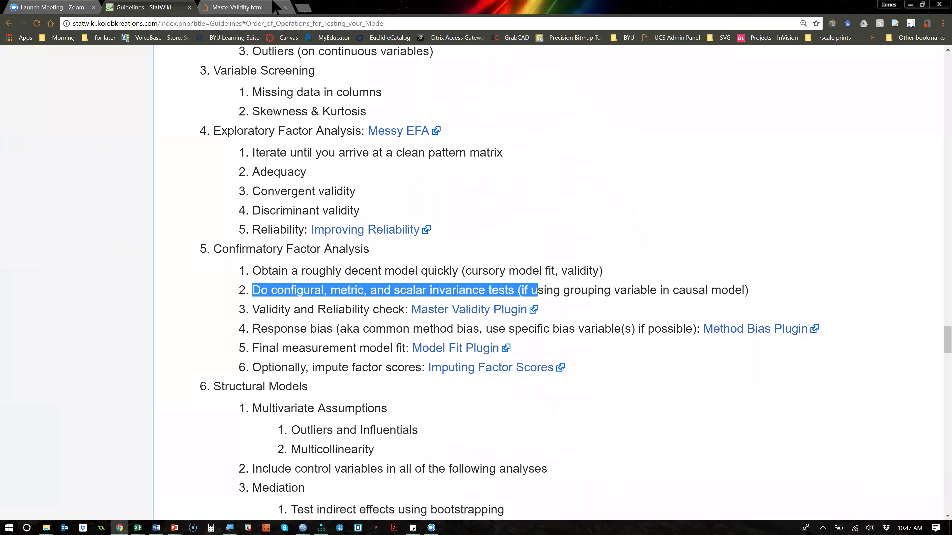
{"action": "left_click", "coordinate": [244, 16]}
{"action": "key", "text": "ctrl+t"}
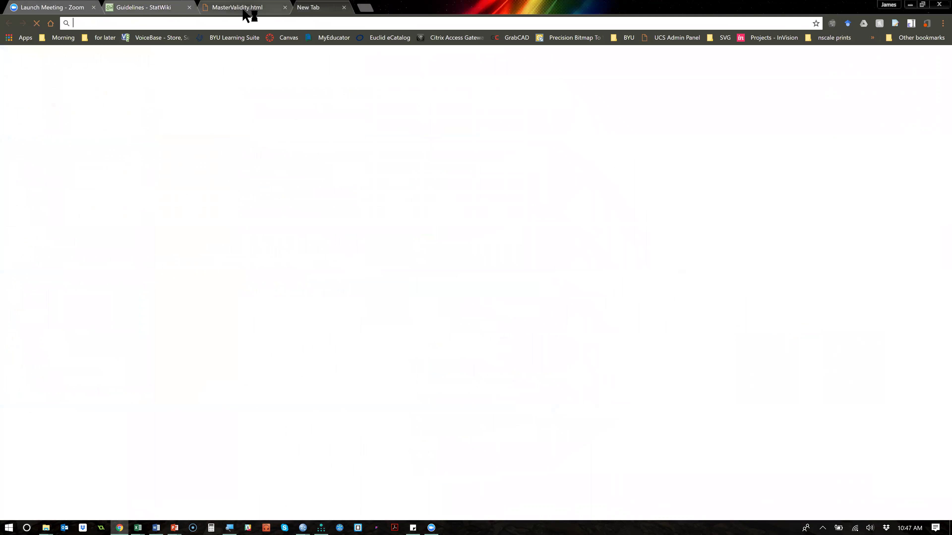
{"action": "type", "text": "st"}
{"action": "key", "text": "Return"}
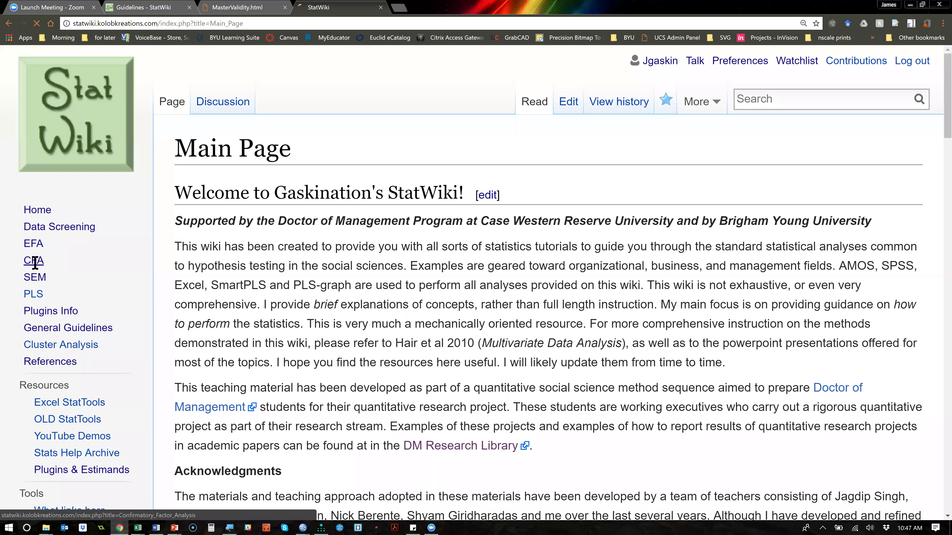
{"action": "left_click", "coordinate": [34, 261]}
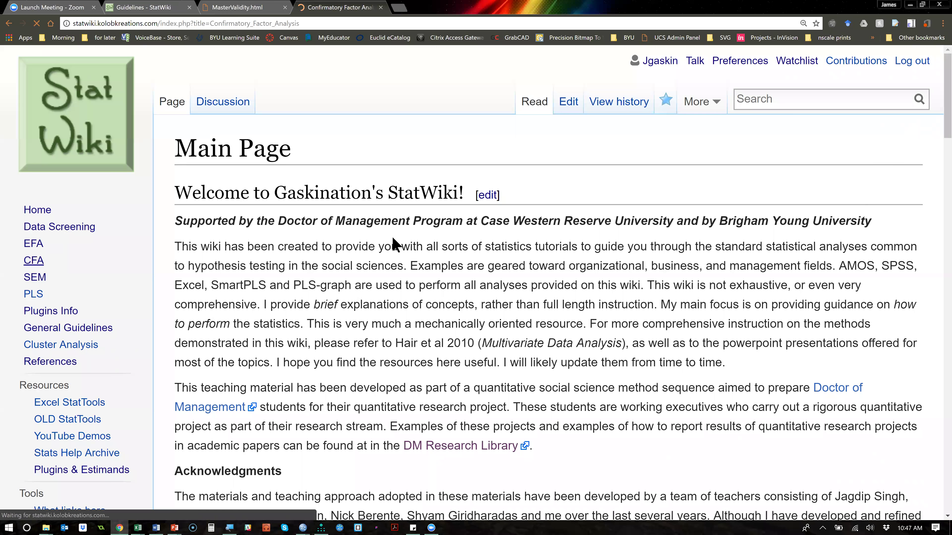
{"action": "scroll", "coordinate": [366, 319], "scroll_direction": "down", "scroll_amount": 7}
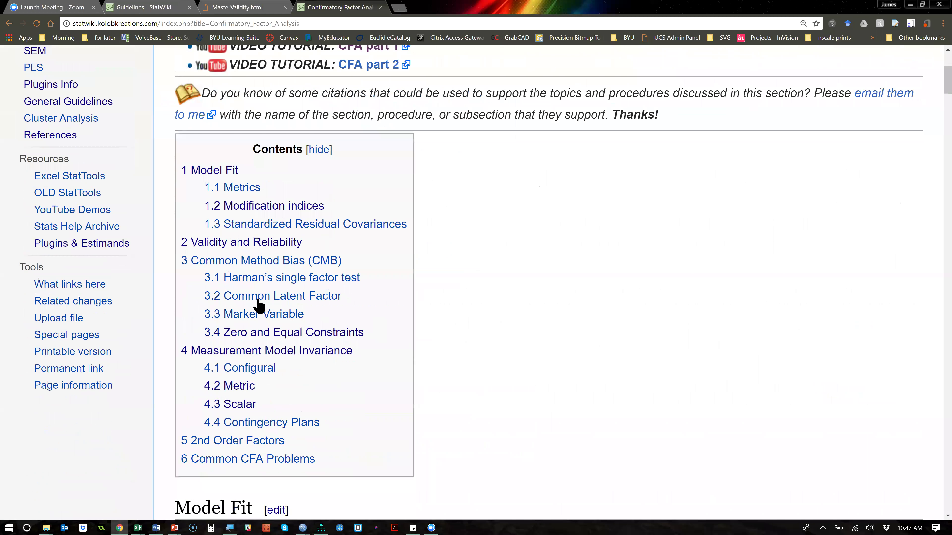
{"action": "left_click_drag", "start_coordinate": [287, 316], "coordinate": [292, 174]}
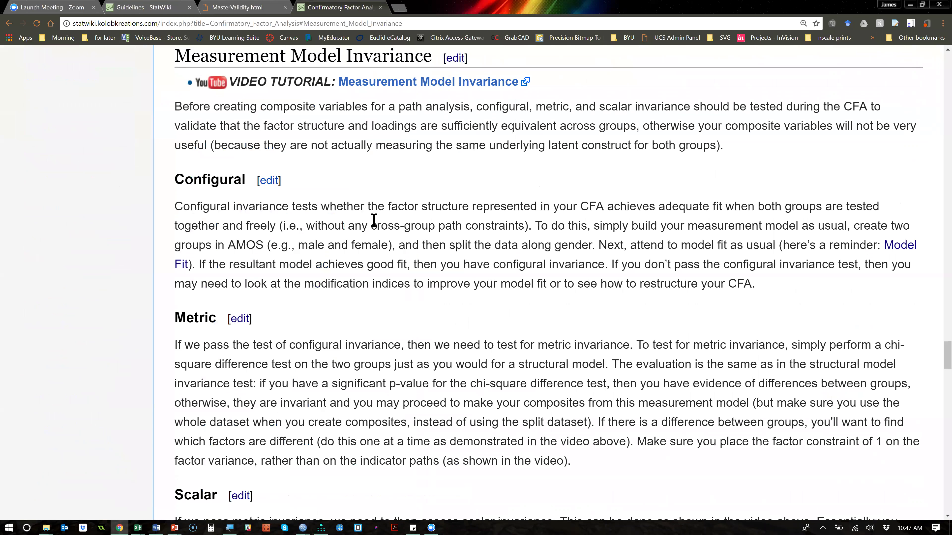
Read through the Configural, Metric, Scalar and Contingency Plans guidance and return to the Amos invariance model.
{"action": "scroll", "coordinate": [373, 220], "scroll_direction": "down", "scroll_amount": 1}
{"action": "scroll", "coordinate": [374, 220], "scroll_direction": "down", "scroll_amount": 3}
{"action": "scroll", "coordinate": [374, 220], "scroll_direction": "up", "scroll_amount": 3}
{"action": "scroll", "coordinate": [373, 221], "scroll_direction": "down", "scroll_amount": 6}
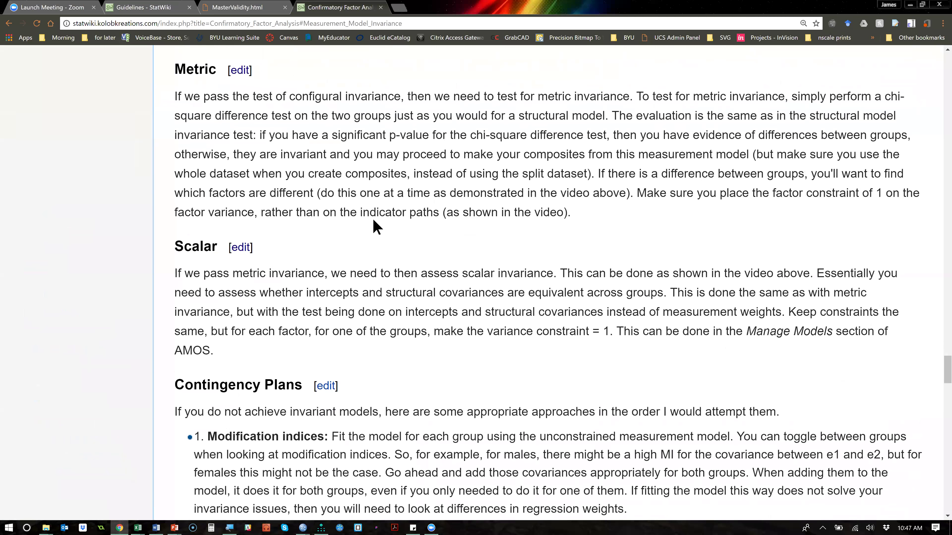
{"action": "scroll", "coordinate": [374, 221], "scroll_direction": "down", "scroll_amount": 4}
{"action": "scroll", "coordinate": [423, 337], "scroll_direction": "down", "scroll_amount": 5}
{"action": "scroll", "coordinate": [410, 313], "scroll_direction": "up", "scroll_amount": 6}
{"action": "key", "text": "alt+Tab"}
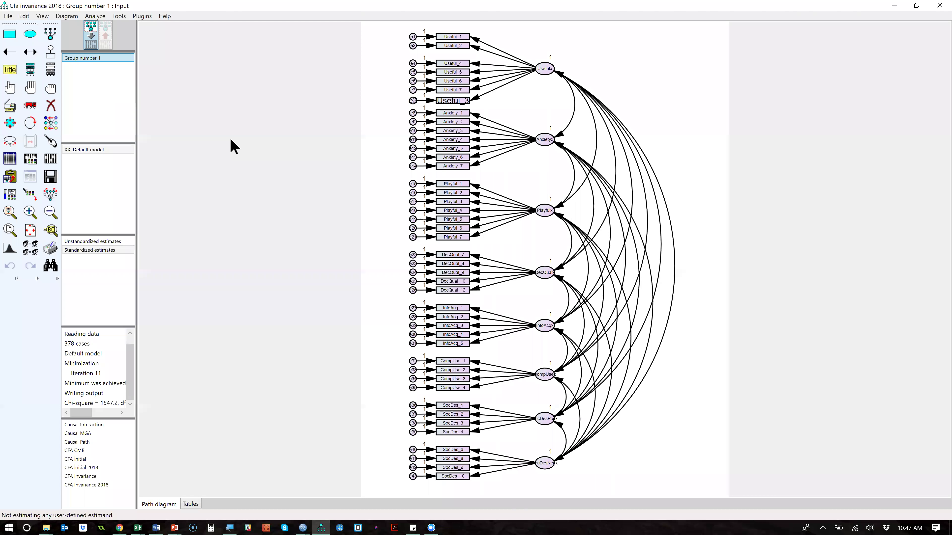
Rename the existing group as Male and add a second group named Female.
{"action": "double_click", "coordinate": [95, 60]}
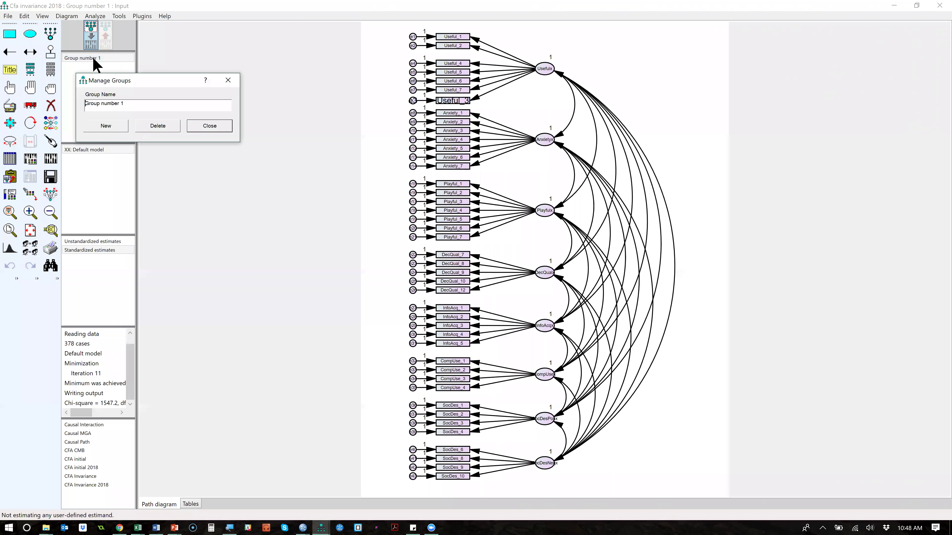
{"action": "key", "text": "shift+End"}
{"action": "type", "text": "Male"}
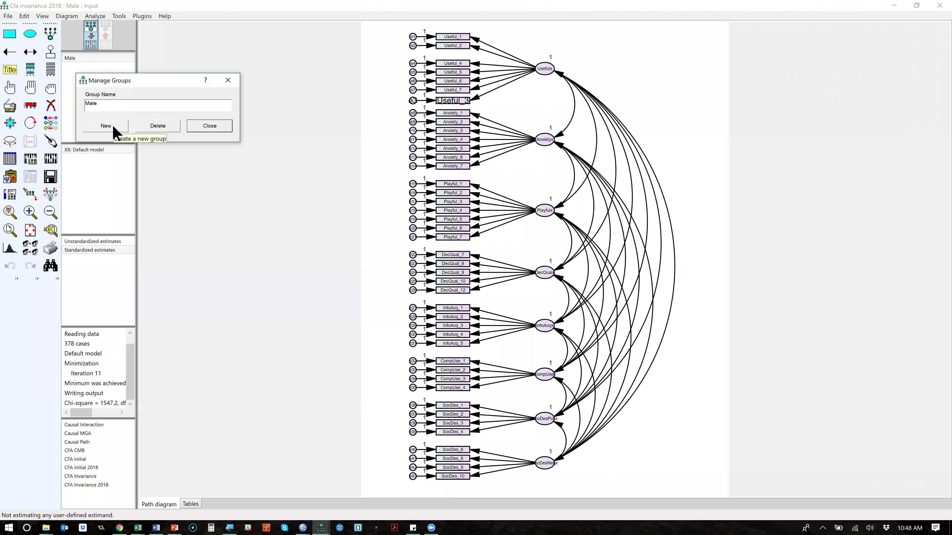
{"action": "left_click", "coordinate": [112, 126]}
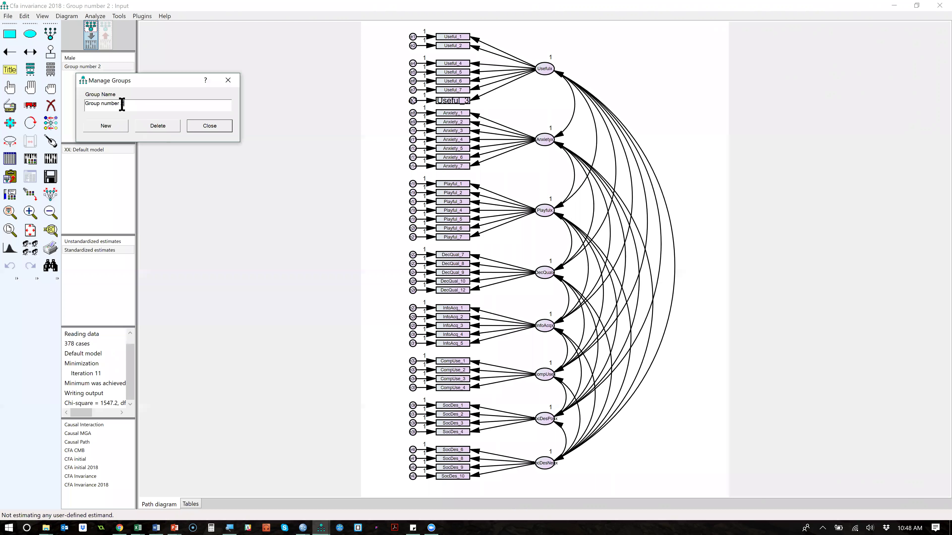
{"action": "type", "text": "F"}
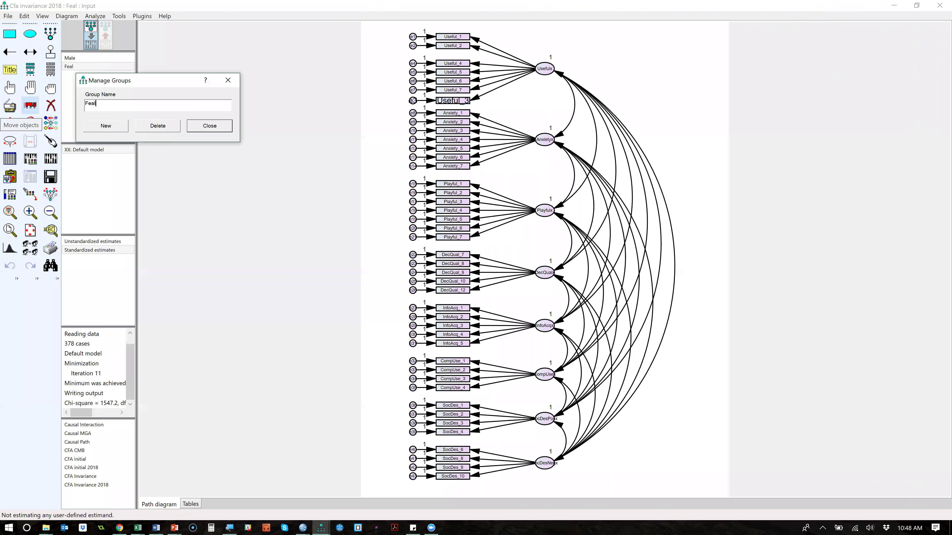
{"action": "type", "text": "emale"}
{"action": "left_click", "coordinate": [210, 127]}
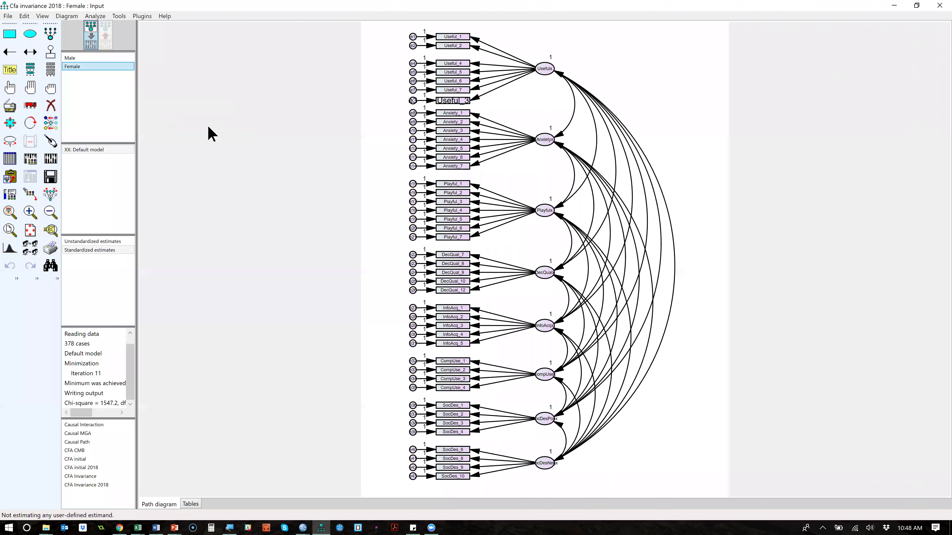
{"action": "double_click", "coordinate": [90, 84]}
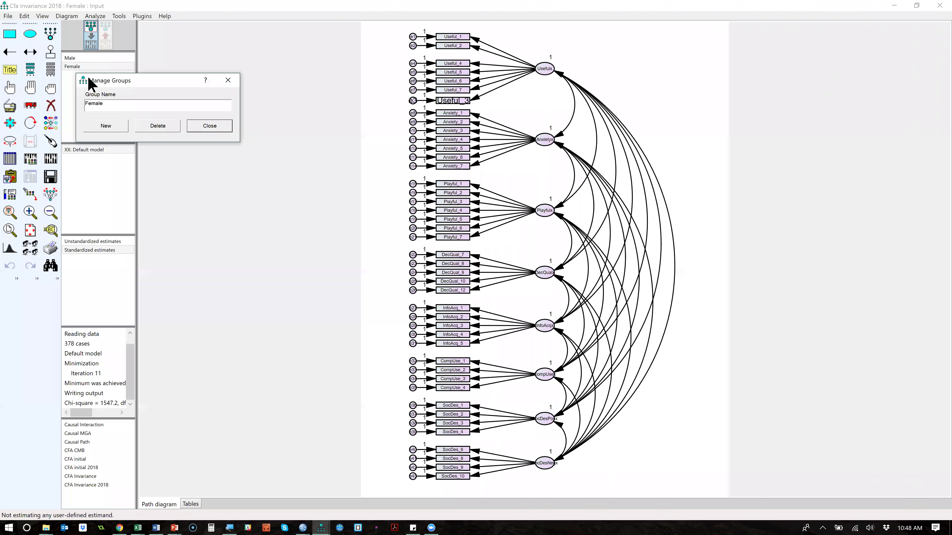
{"action": "left_click", "coordinate": [215, 128]}
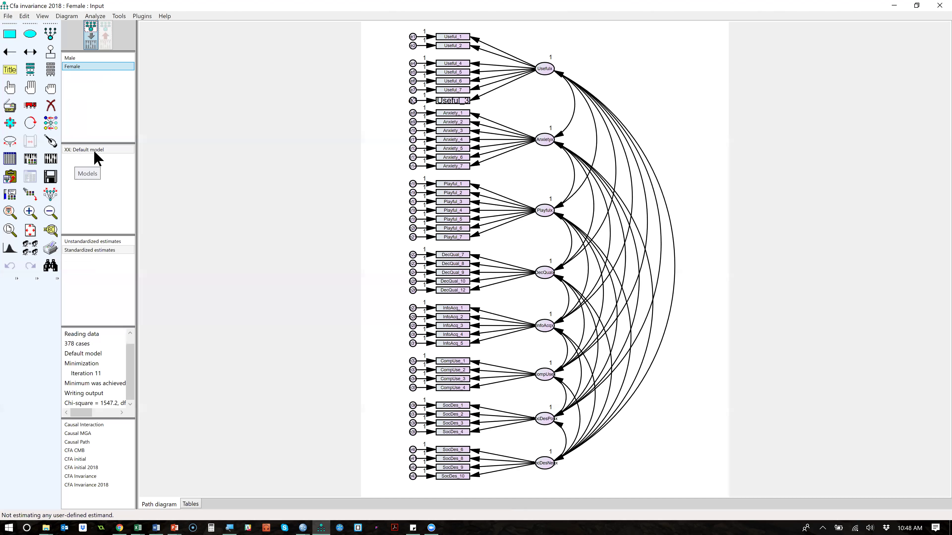
Assign BootCampOriginal_Trimmed_2018_CLEAN.sav from the SEM Boot Camp BYU Data folder as the Female group's data file.
{"action": "left_click", "coordinate": [7, 17]}
{"action": "left_click", "coordinate": [52, 106]}
{"action": "left_click_drag", "start_coordinate": [512, 237], "coordinate": [244, 120]}
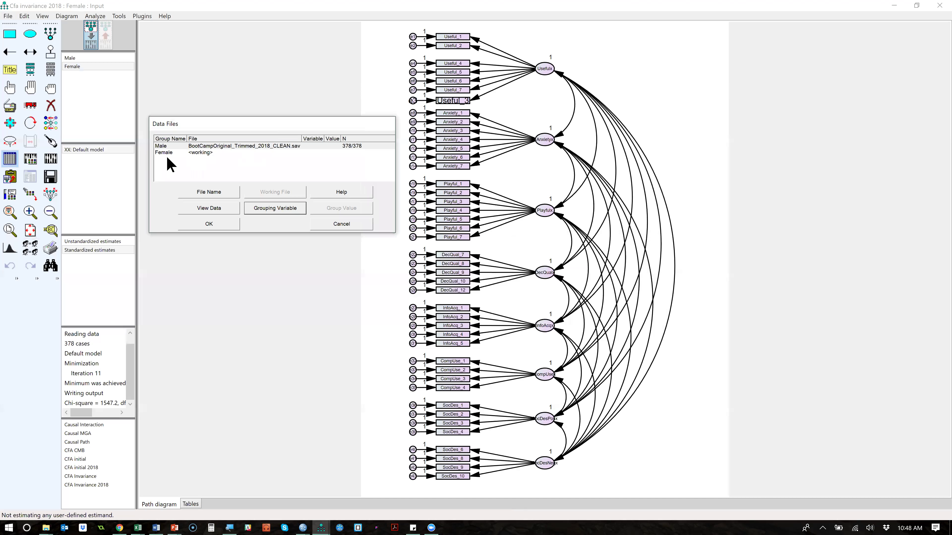
{"action": "left_click", "coordinate": [201, 152]}
{"action": "double_click", "coordinate": [202, 153]}
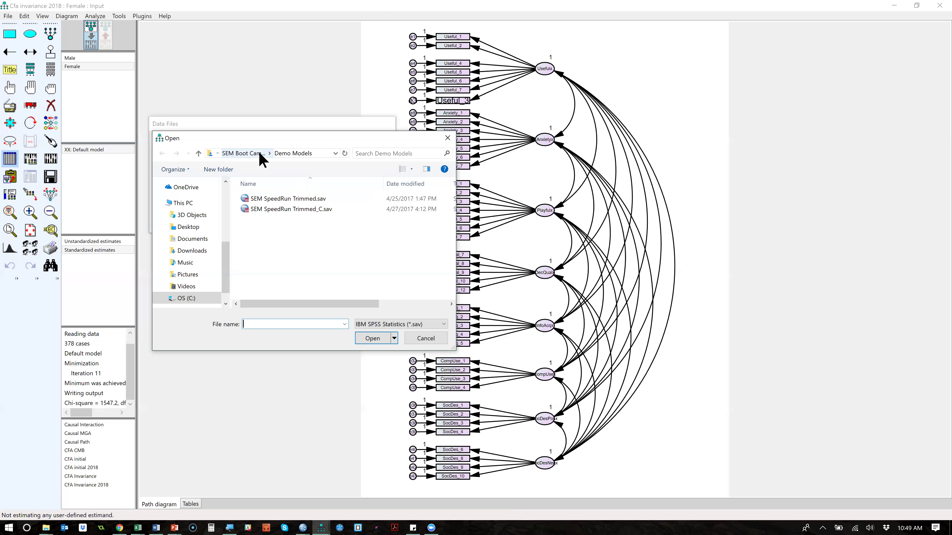
{"action": "left_click", "coordinate": [269, 153]}
{"action": "left_click", "coordinate": [287, 172]}
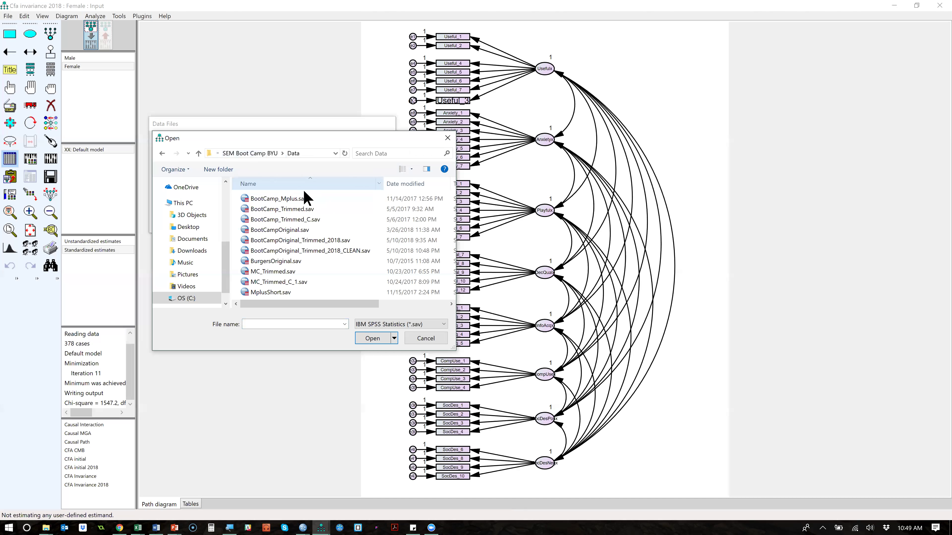
{"action": "left_click", "coordinate": [399, 184]}
{"action": "left_click", "coordinate": [349, 199]}
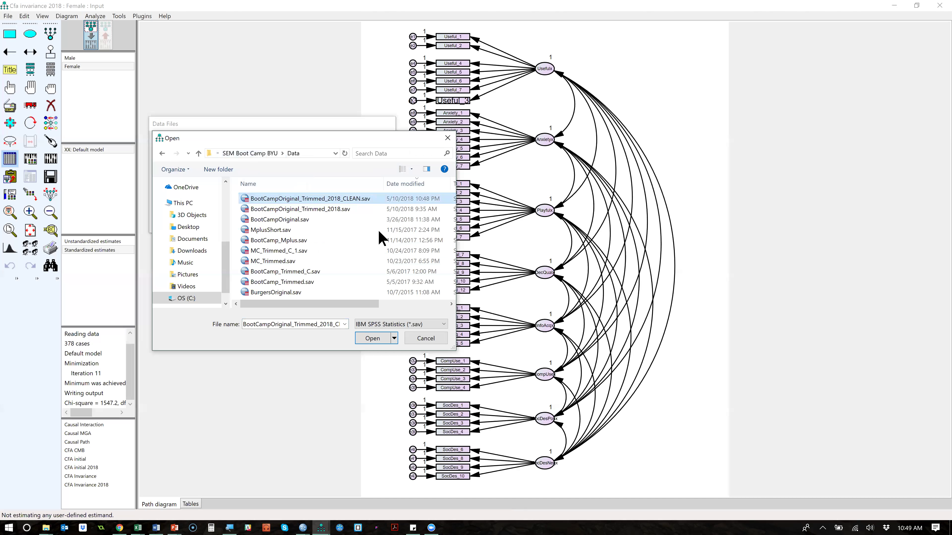
{"action": "left_click", "coordinate": [372, 339]}
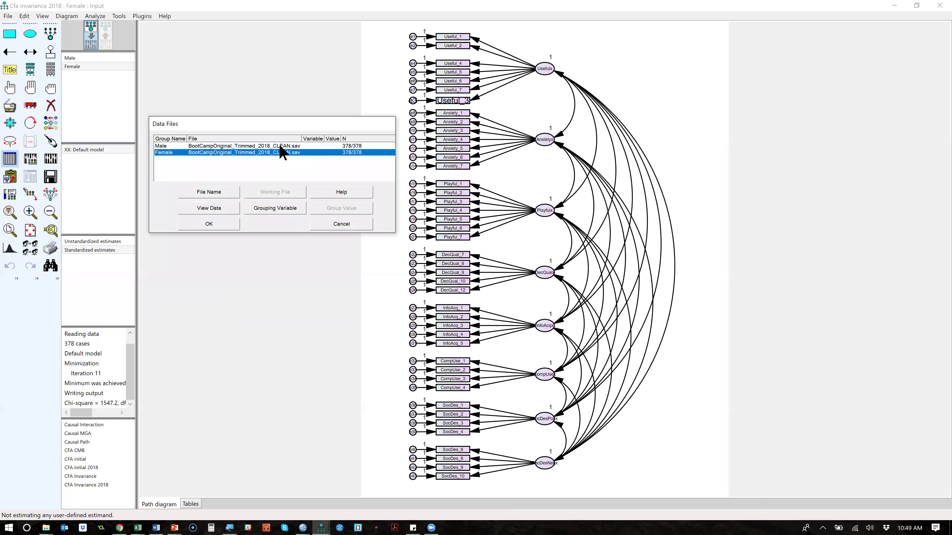
Set Gender as the grouping variable for both the Male and Female groups.
{"action": "left_click", "coordinate": [278, 146]}
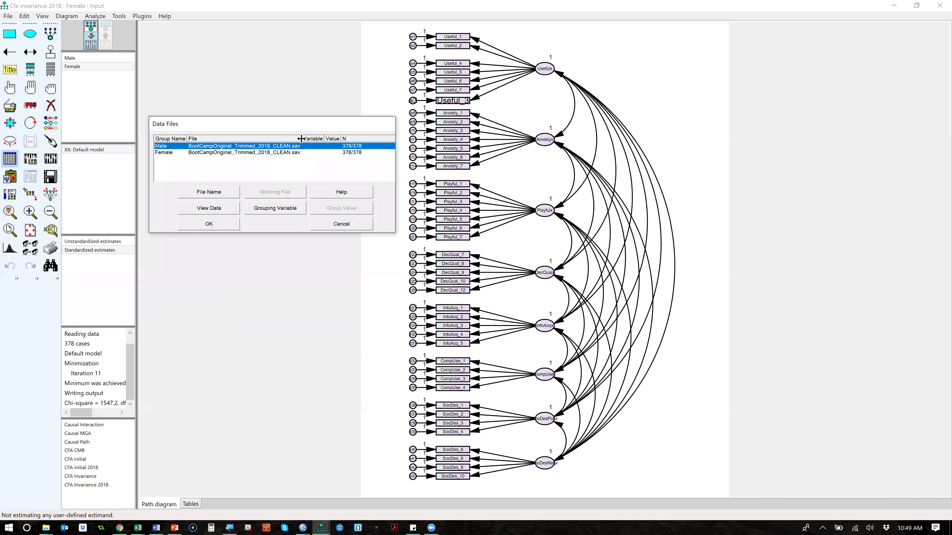
{"action": "left_click", "coordinate": [292, 209]}
{"action": "left_click", "coordinate": [428, 241]}
{"action": "left_click_drag", "start_coordinate": [428, 241], "coordinate": [436, 277]}
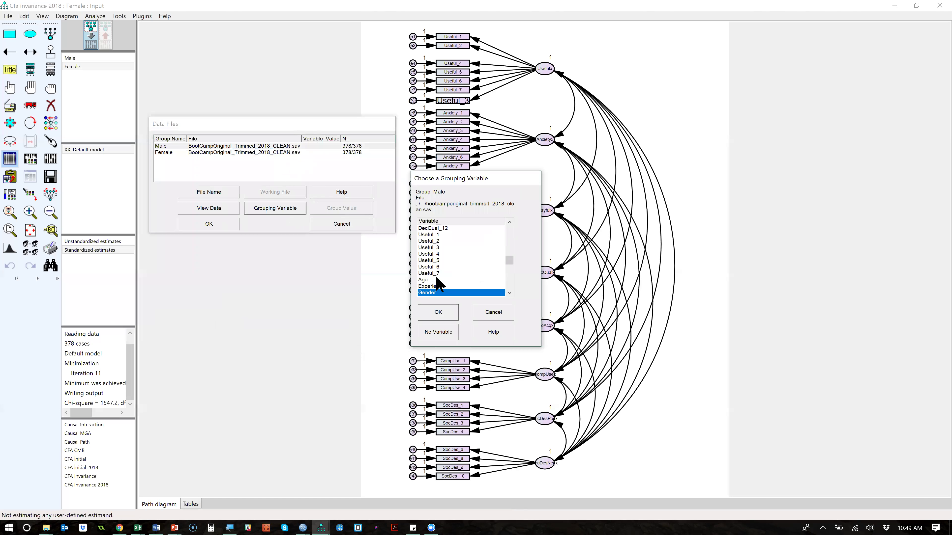
{"action": "left_click", "coordinate": [437, 313]}
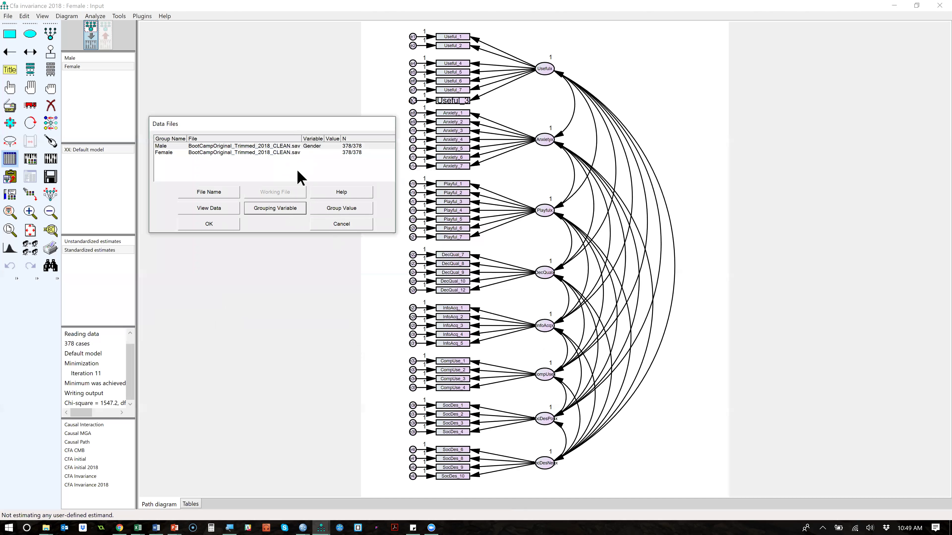
{"action": "left_click", "coordinate": [289, 152]}
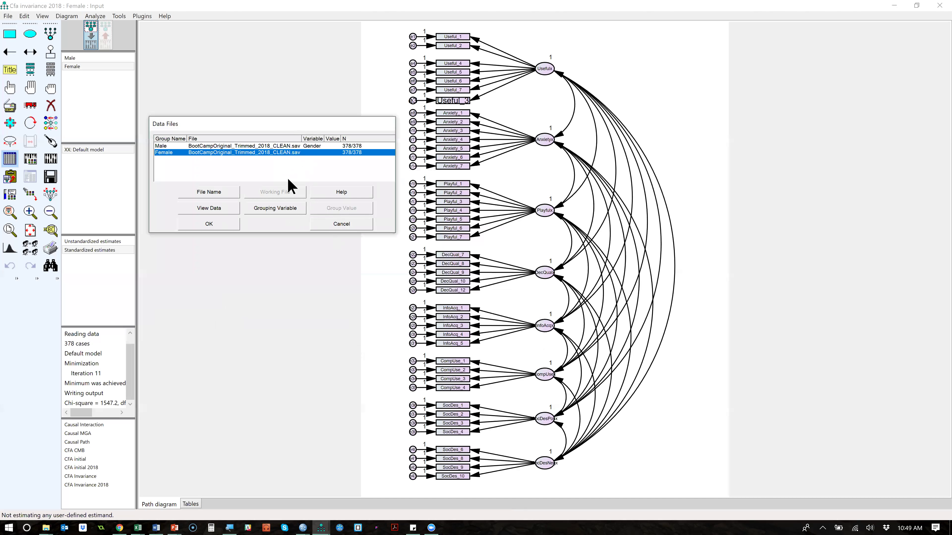
{"action": "left_click", "coordinate": [286, 207]}
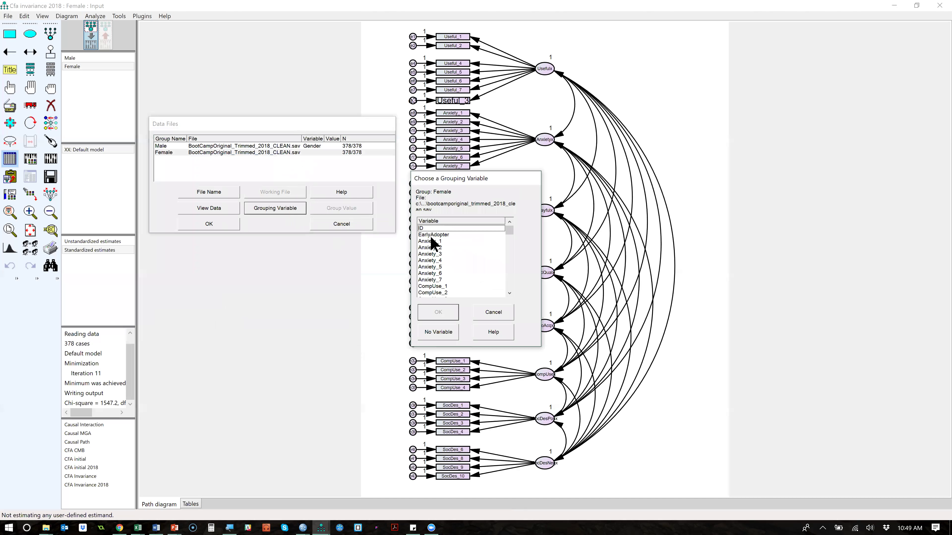
{"action": "left_click", "coordinate": [438, 313]}
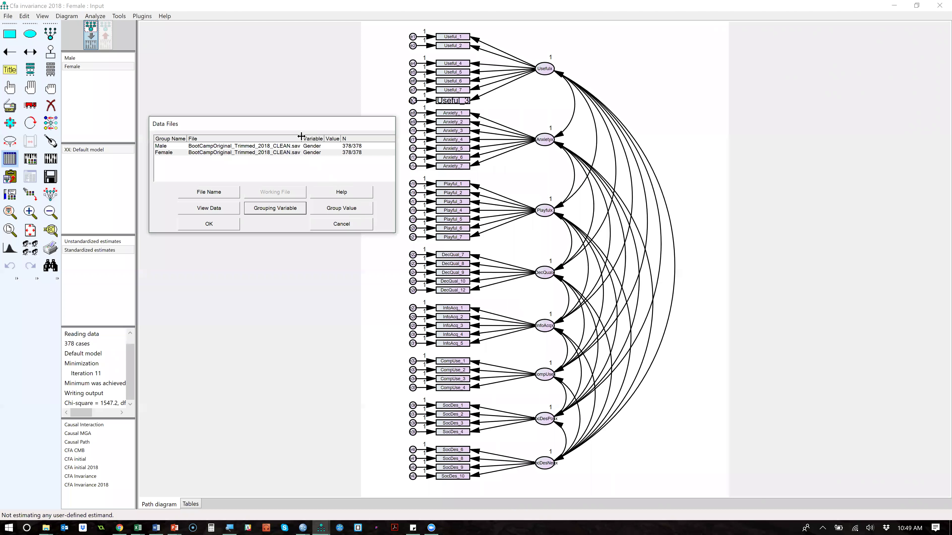
Set the Gender group value to 1 for Male and 2 for Female, and accept the data file settings.
{"action": "left_click", "coordinate": [307, 146]}
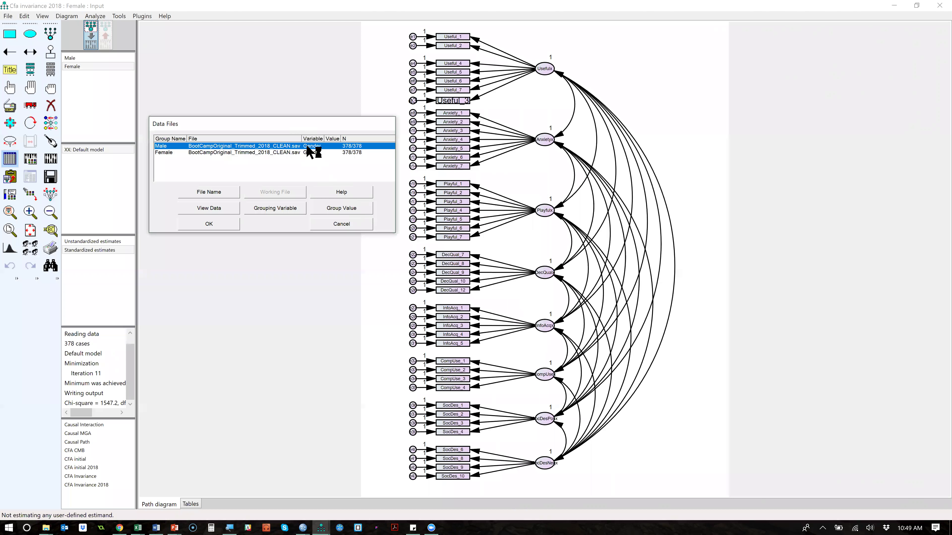
{"action": "left_click", "coordinate": [348, 212]}
{"action": "left_click", "coordinate": [422, 237]}
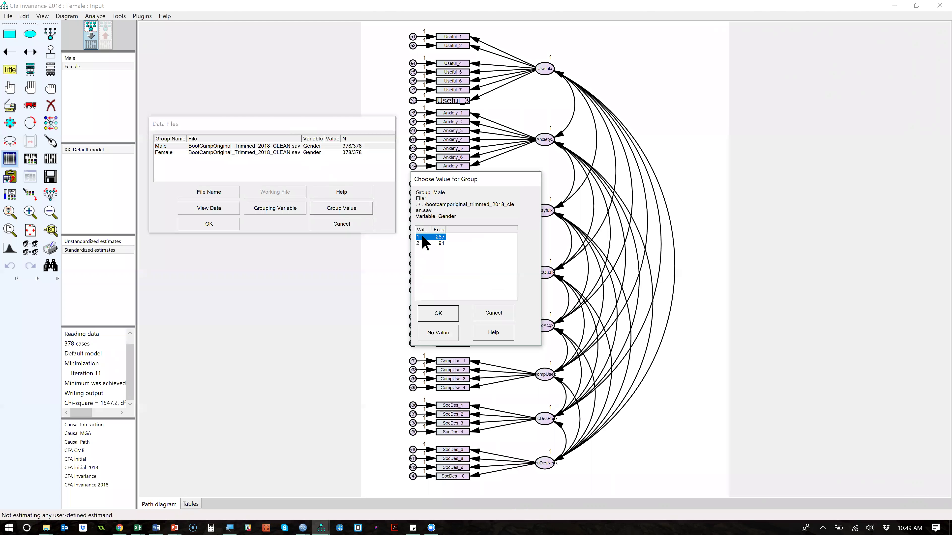
{"action": "left_click", "coordinate": [438, 314]}
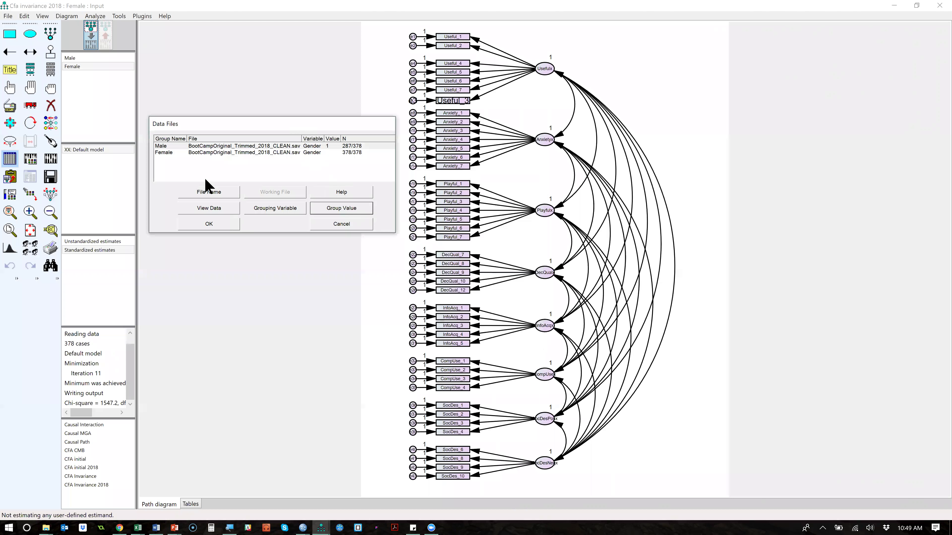
{"action": "left_click", "coordinate": [244, 154]}
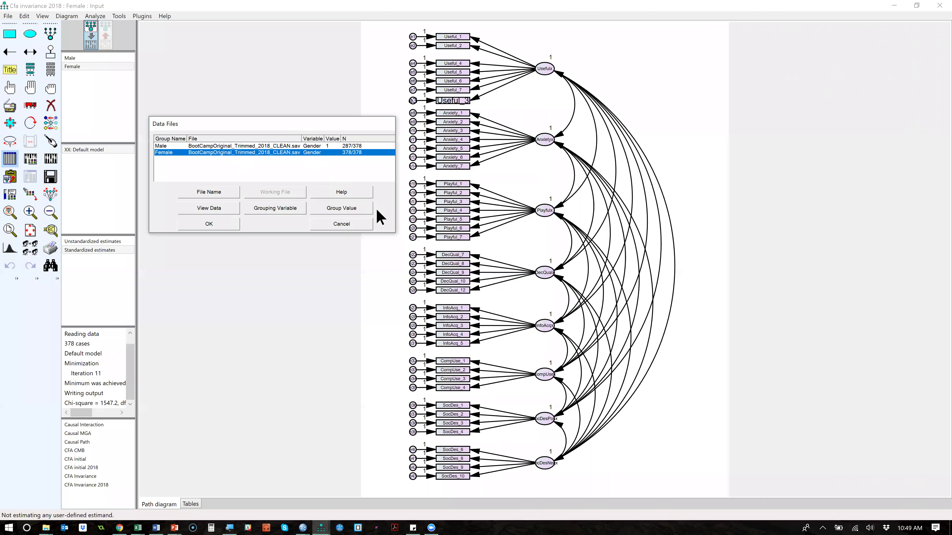
{"action": "left_click", "coordinate": [369, 210]}
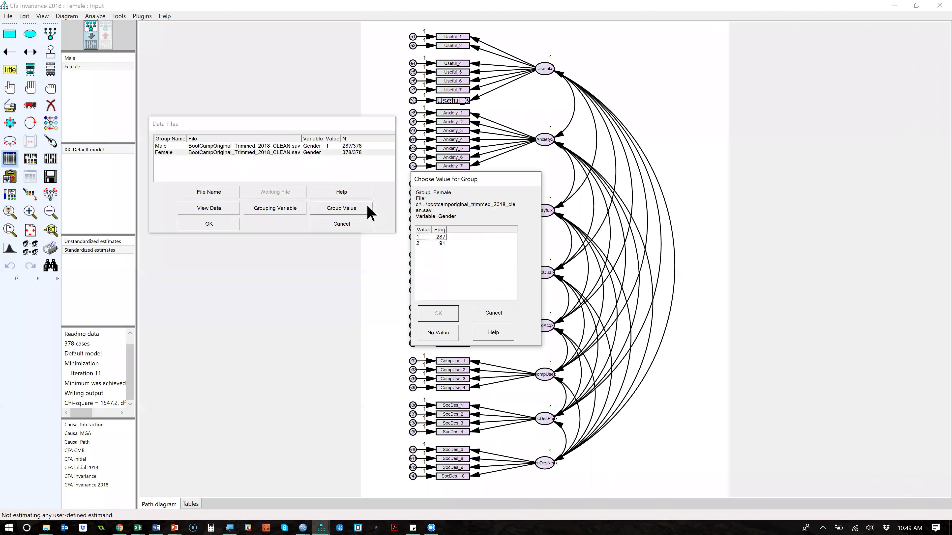
{"action": "left_click", "coordinate": [441, 244]}
{"action": "double_click", "coordinate": [440, 243]}
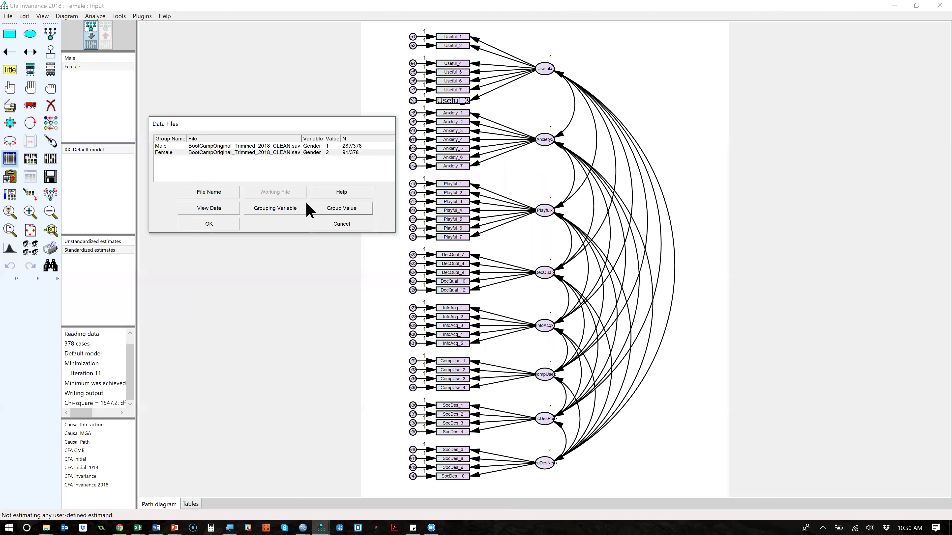
{"action": "left_click", "coordinate": [214, 225]}
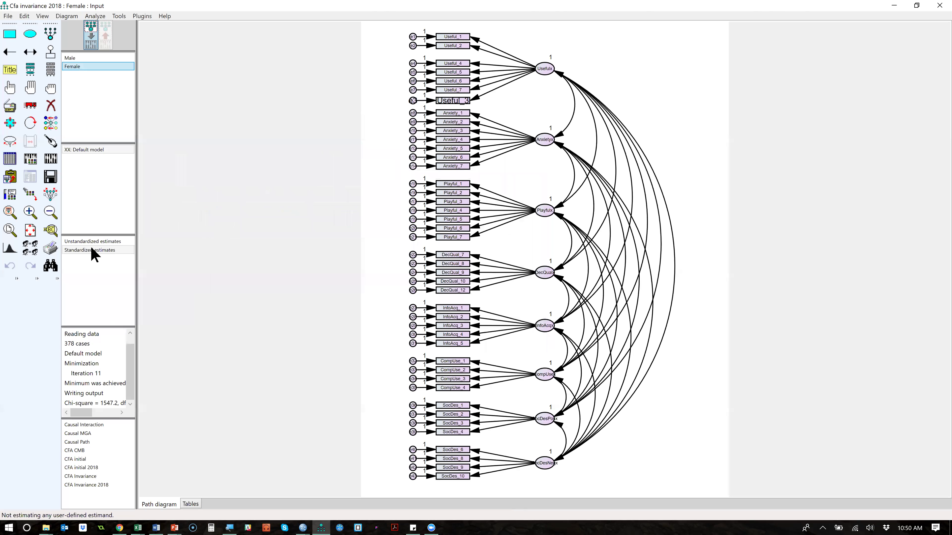
Save the two-group model and run the Model Fit Measures plugin on it.
{"action": "left_click", "coordinate": [48, 175]}
{"action": "left_click", "coordinate": [142, 16]}
{"action": "left_click", "coordinate": [249, 59]}
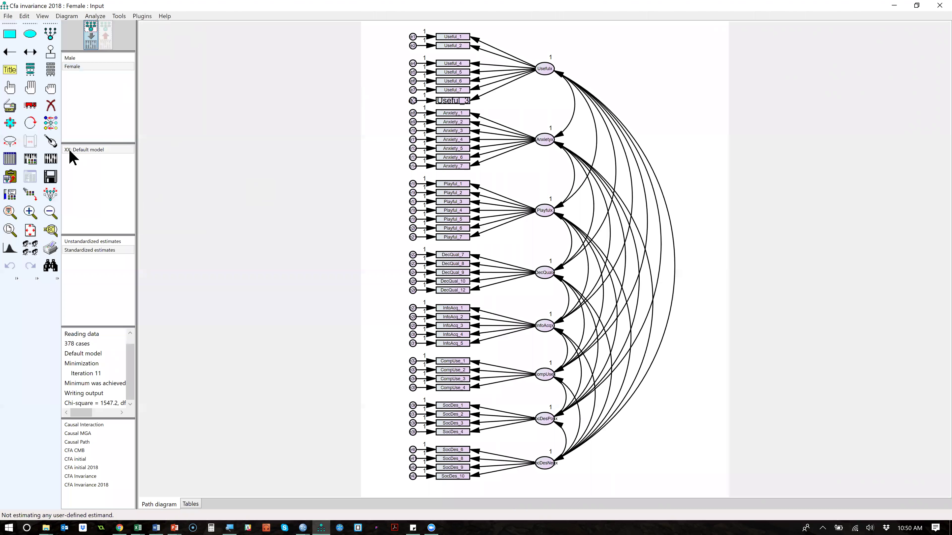
{"action": "left_click", "coordinate": [142, 16]}
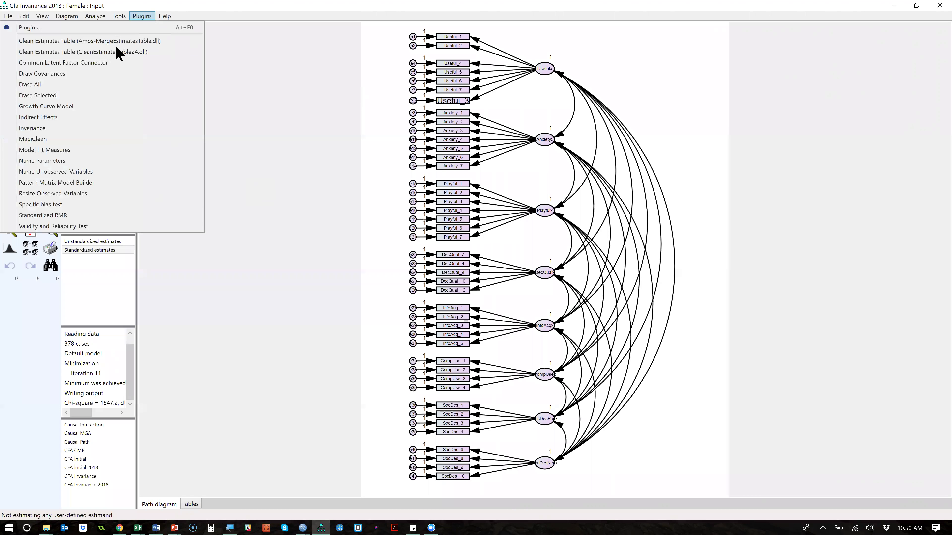
{"action": "left_click", "coordinate": [87, 149]}
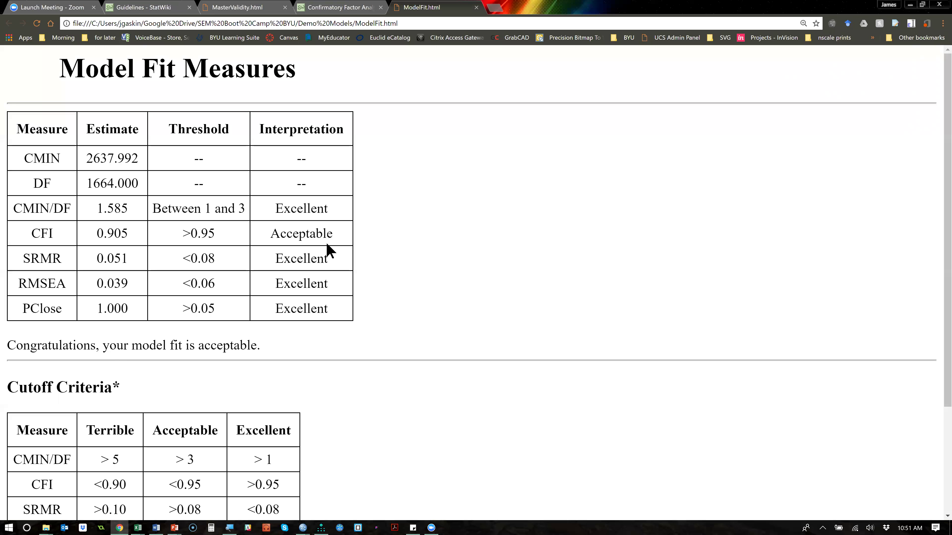
Examine the CFI interpretation and the cutoff criteria in the Model Fit Measures report, and return to the Amos model.
{"action": "double_click", "coordinate": [321, 234]}
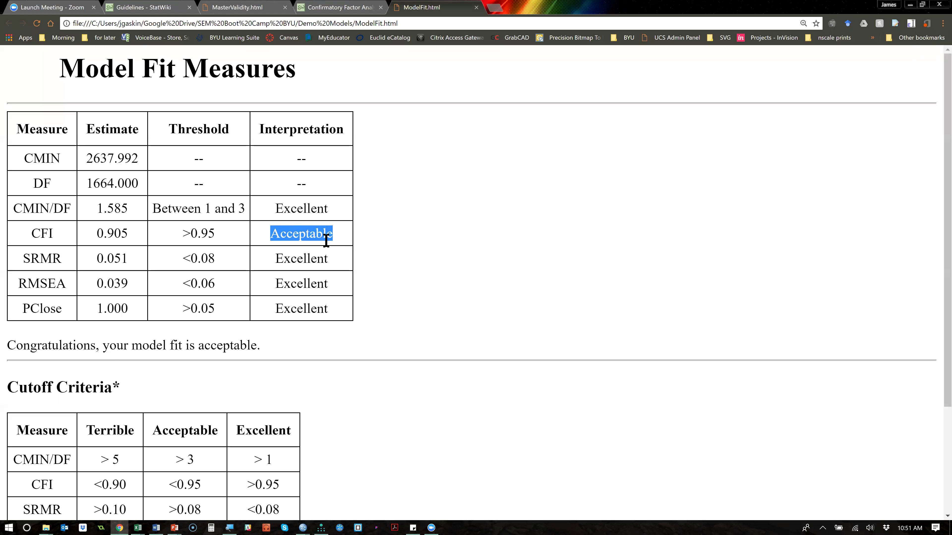
{"action": "scroll", "coordinate": [408, 238], "scroll_direction": "down", "scroll_amount": 3}
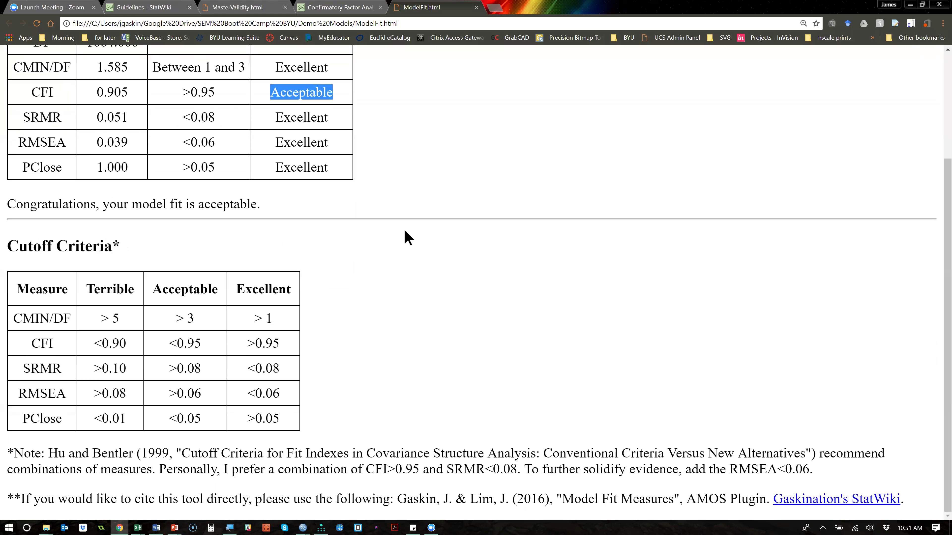
{"action": "scroll", "coordinate": [408, 239], "scroll_direction": "up", "scroll_amount": 3}
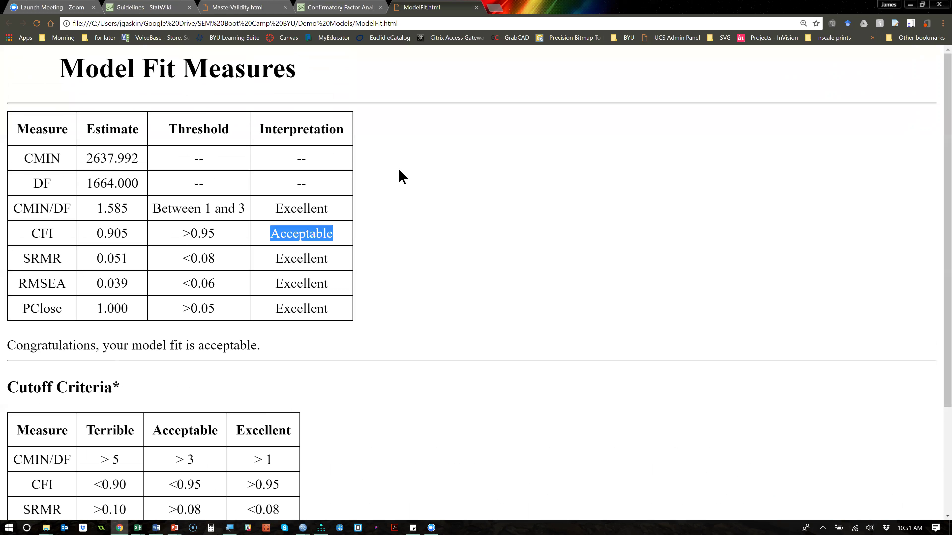
{"action": "key", "text": "alt+Tab"}
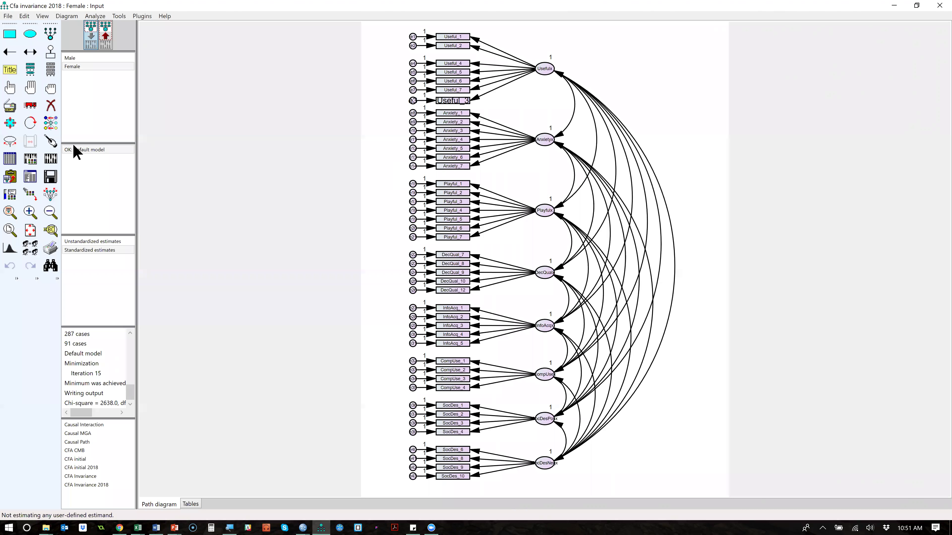
Open the Amos text output and compare the modification indices of the Male and Female groups.
{"action": "left_click", "coordinate": [29, 178]}
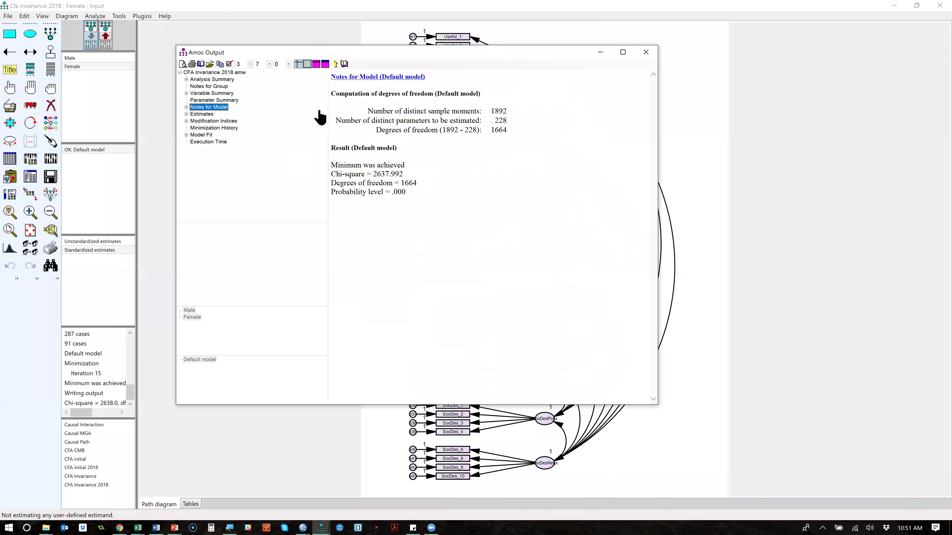
{"action": "left_click", "coordinate": [224, 121]}
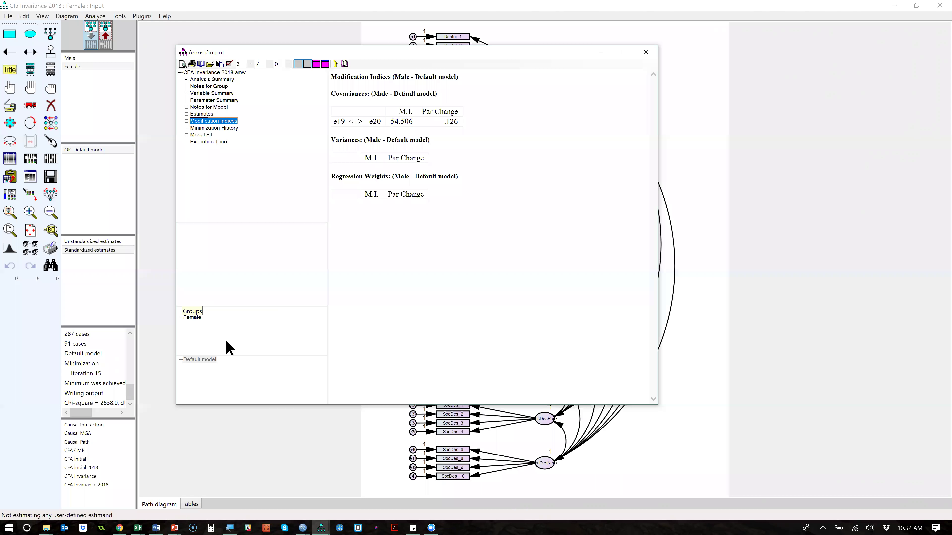
{"action": "left_click", "coordinate": [193, 317]}
{"action": "key", "text": "Up"}
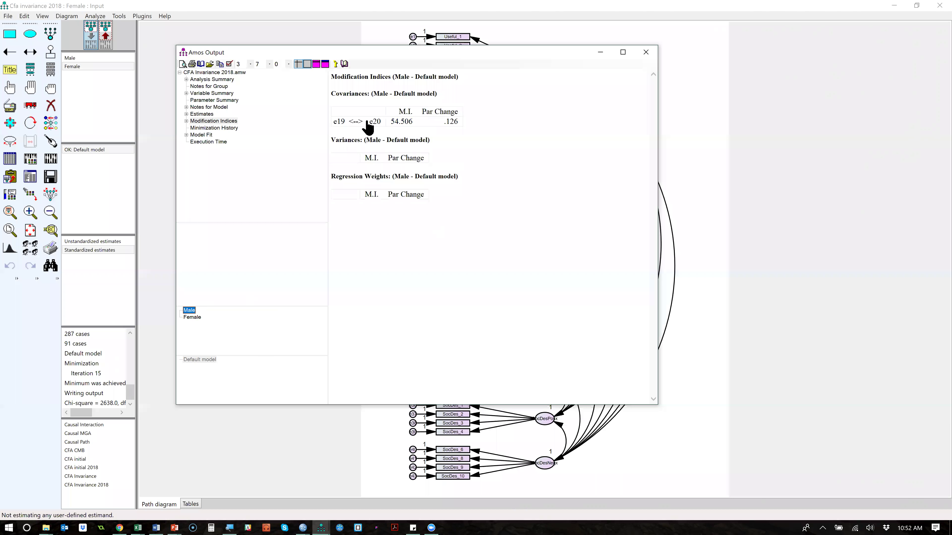
View the Female group's modification indices and close the text output.
{"action": "left_click", "coordinate": [193, 318]}
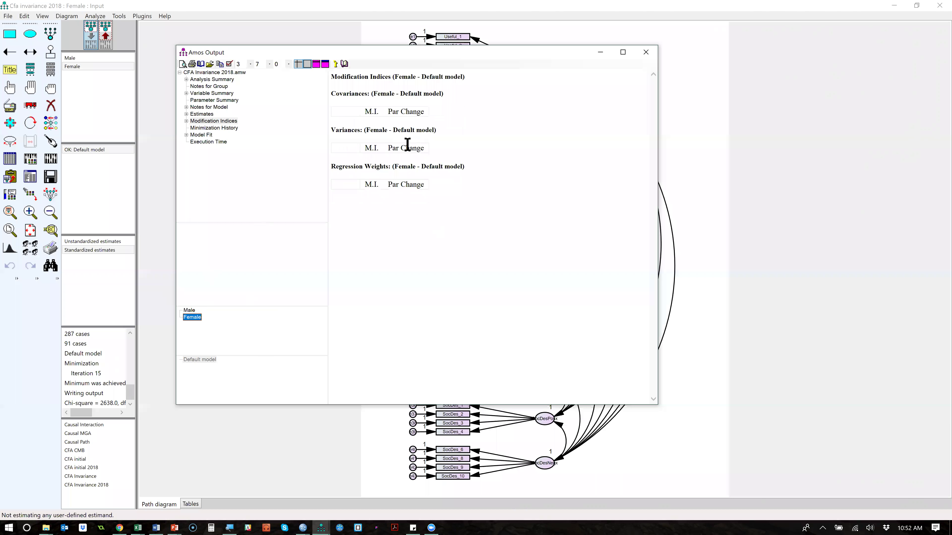
{"action": "left_click", "coordinate": [646, 52]}
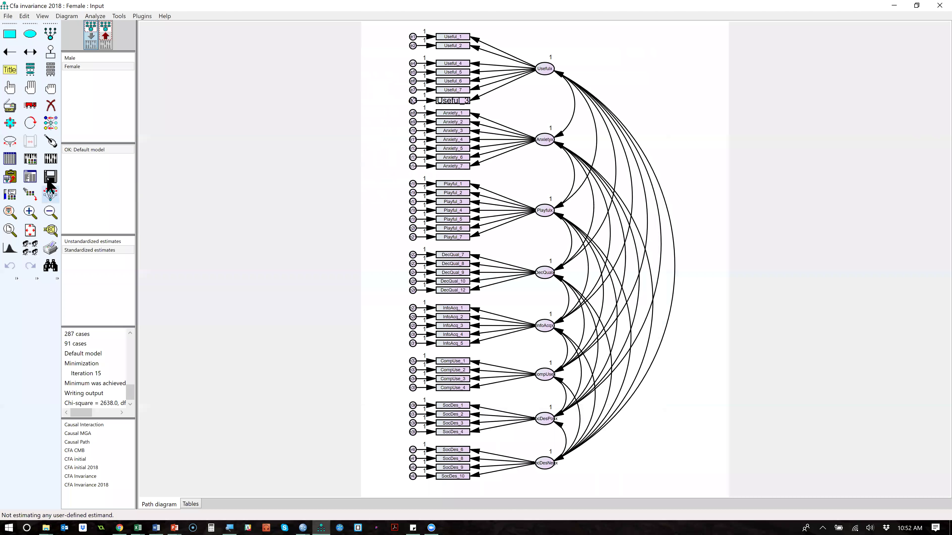
Set the threshold for modification indices to 10 in the analysis output settings and recalculate the two-group model's estimates.
{"action": "left_click", "coordinate": [31, 159]}
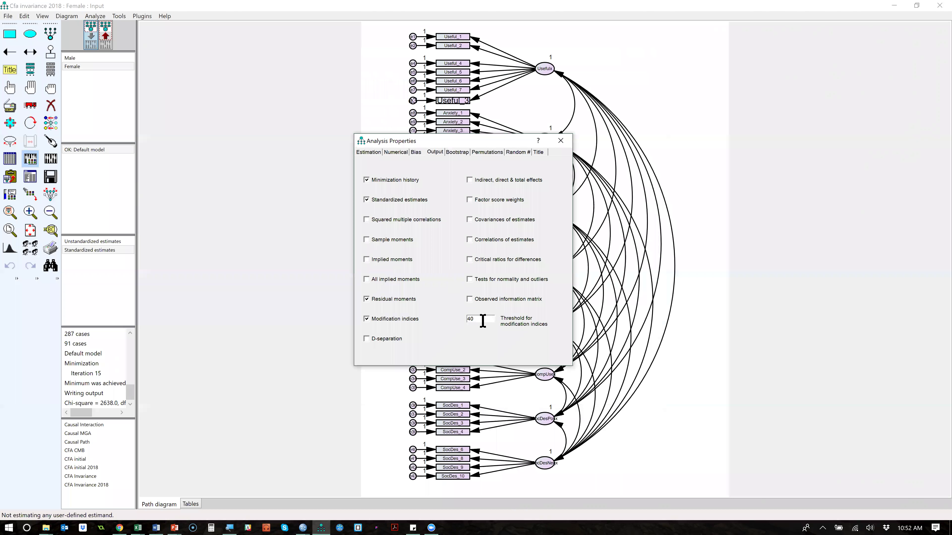
{"action": "key", "text": "shift+Home"}
{"action": "left_click", "coordinate": [561, 141]}
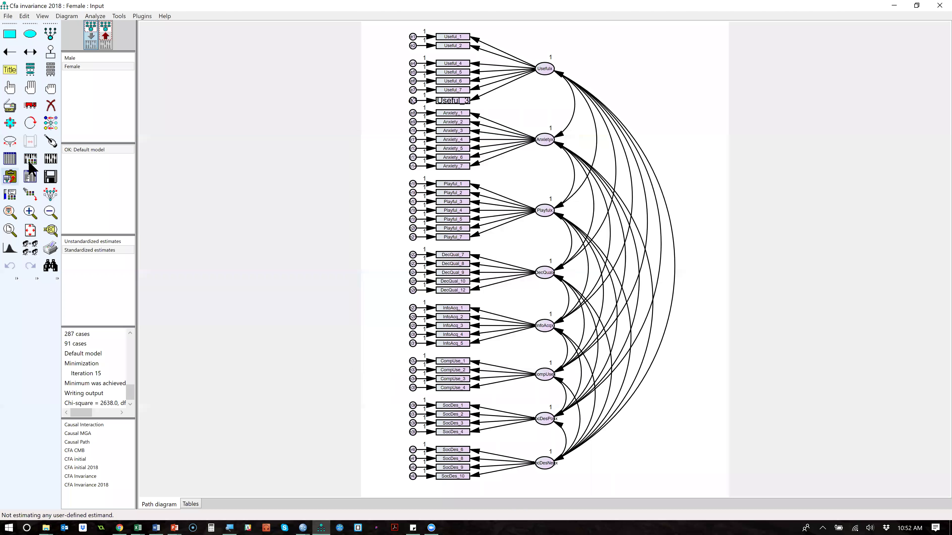
{"action": "left_click", "coordinate": [30, 161]}
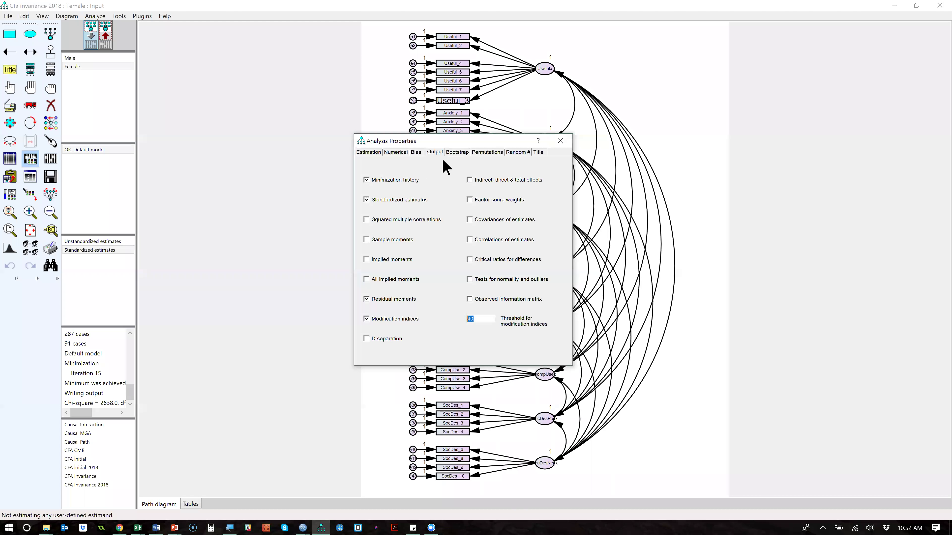
{"action": "left_click", "coordinate": [402, 329]}
{"action": "key", "text": "Tab"}
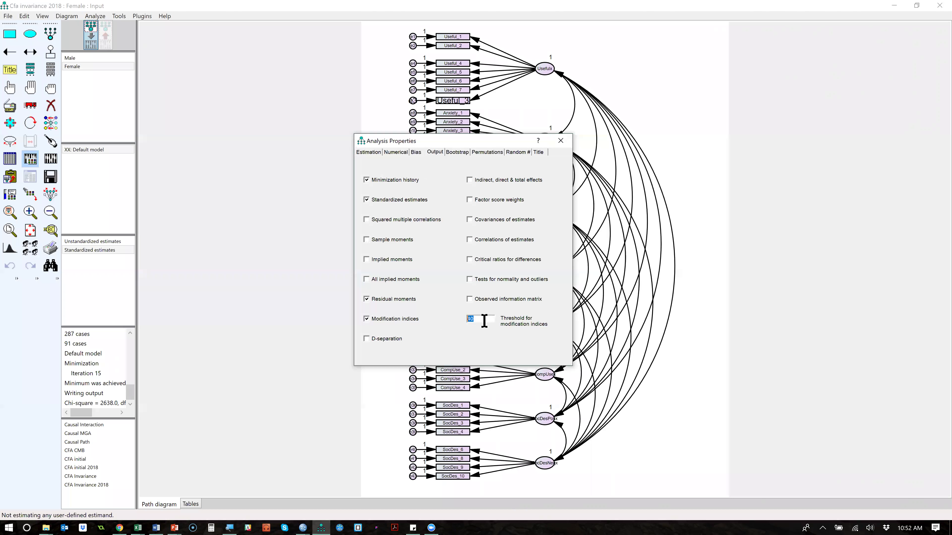
{"action": "type", "text": "10"}
{"action": "left_click", "coordinate": [560, 140]}
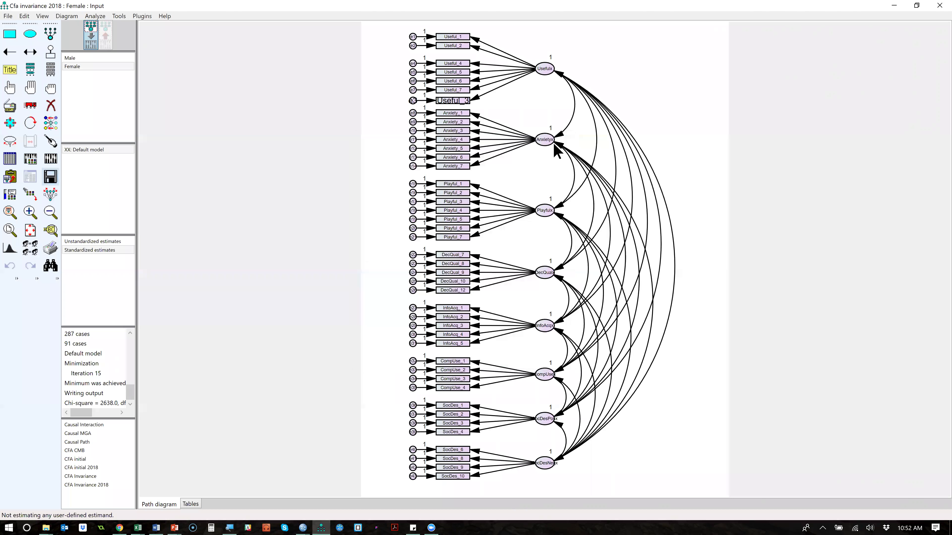
{"action": "left_click", "coordinate": [53, 158]}
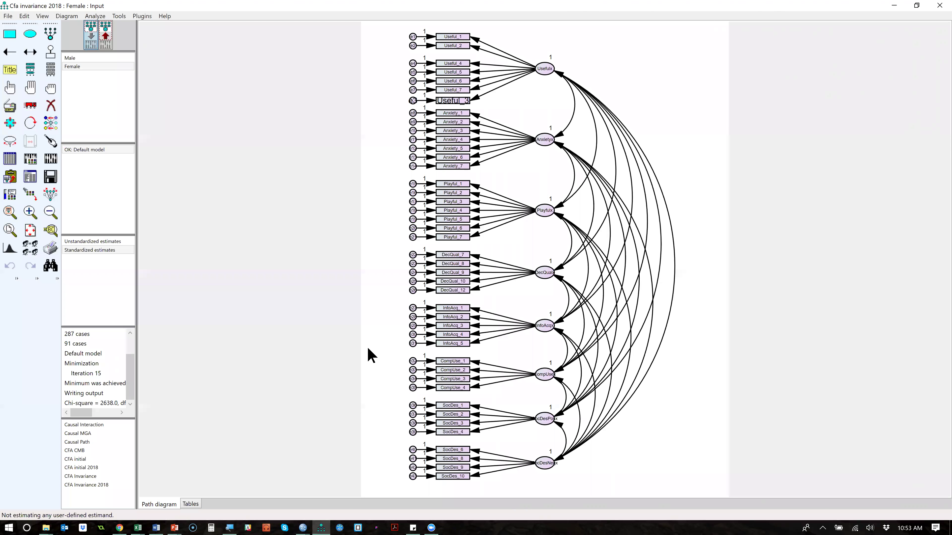
Review the recalculated modification indices of the Male and Female groups in the text output, and return to the path diagram.
{"action": "left_click", "coordinate": [30, 177]}
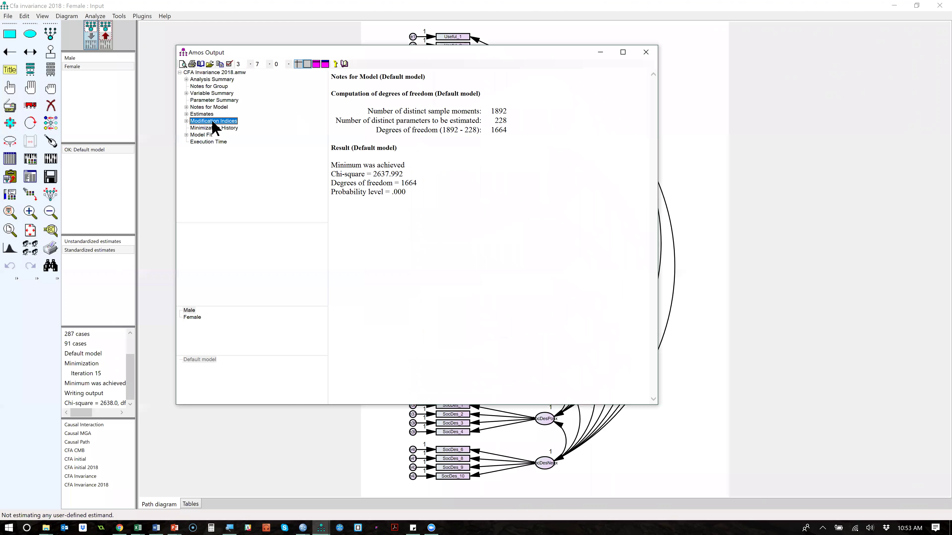
{"action": "left_click", "coordinate": [212, 121]}
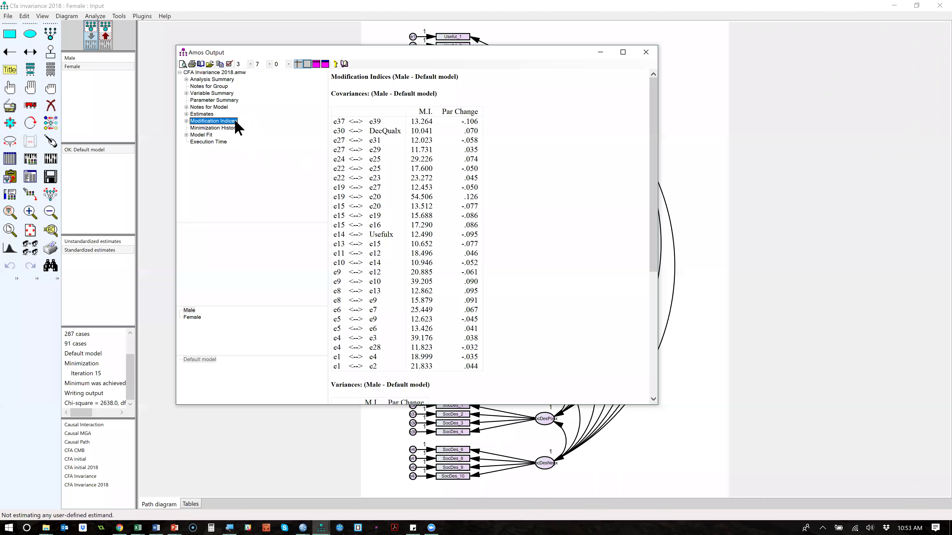
{"action": "left_click", "coordinate": [193, 318]}
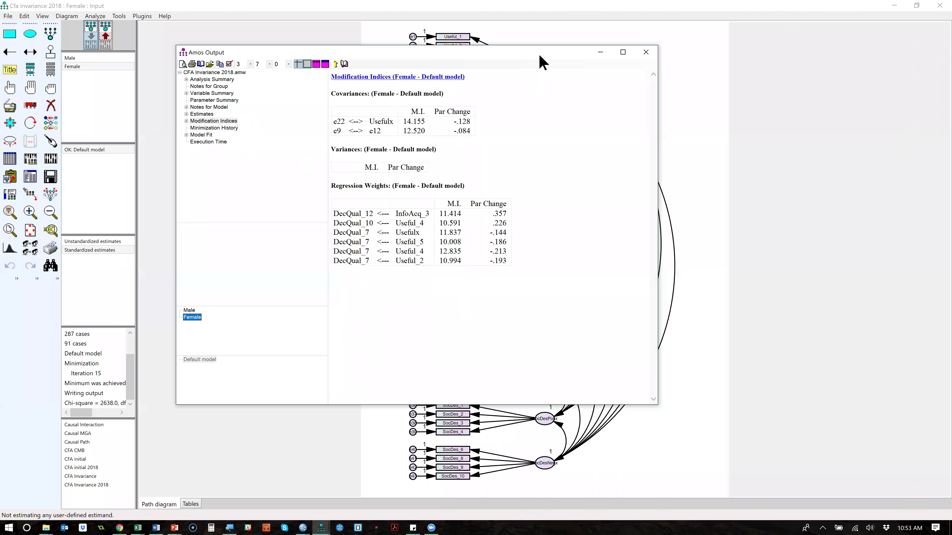
{"action": "left_click", "coordinate": [844, 188]}
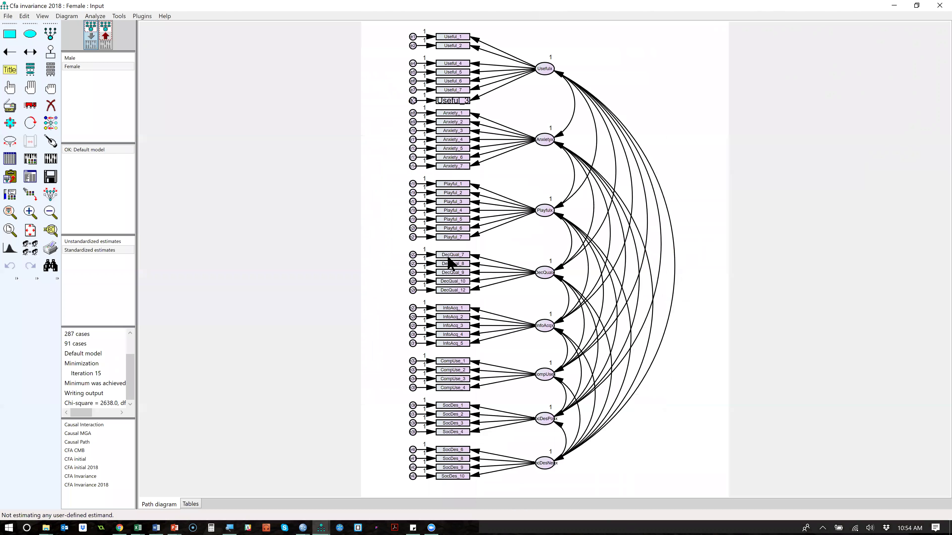
Read the item wordings in the dataset's variable list, focusing on DecQual_7, and close the list.
{"action": "left_click", "coordinate": [51, 69]}
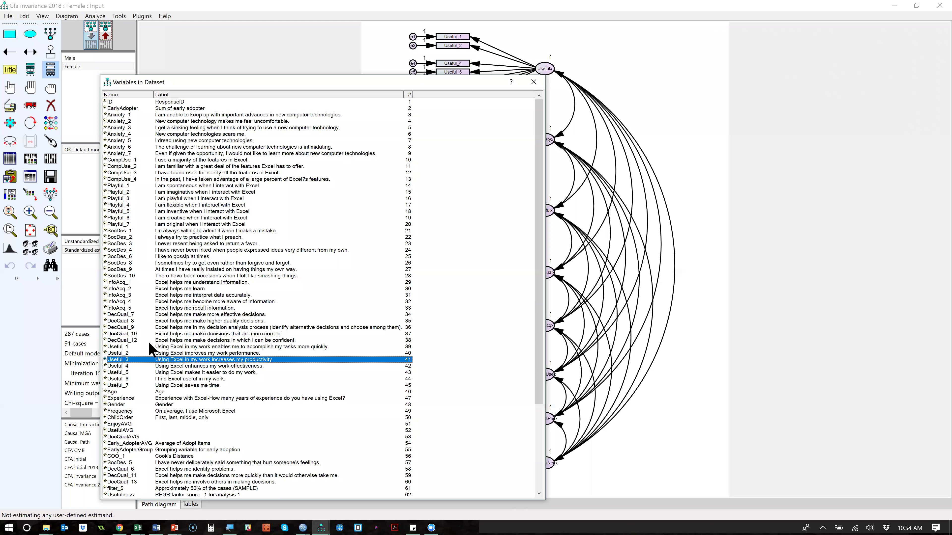
{"action": "left_click", "coordinate": [165, 316]}
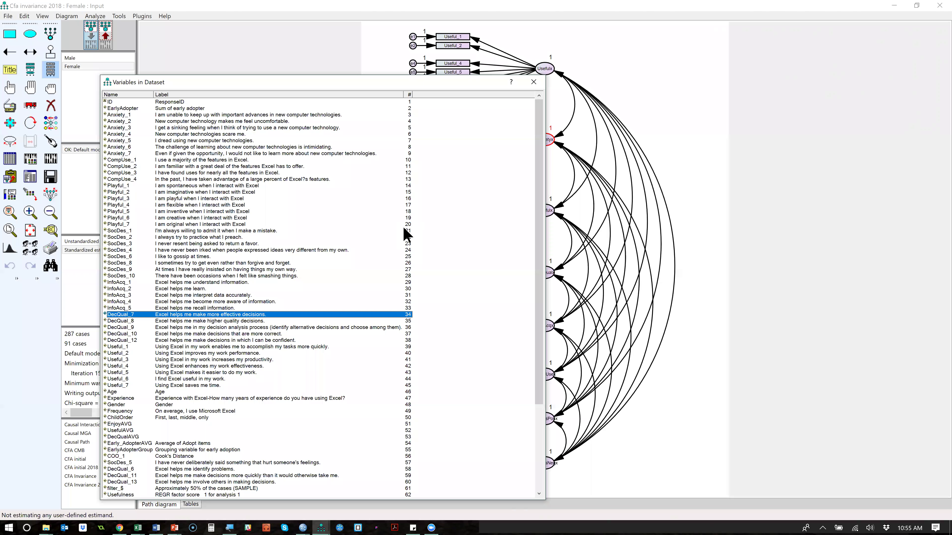
{"action": "left_click", "coordinate": [534, 83]}
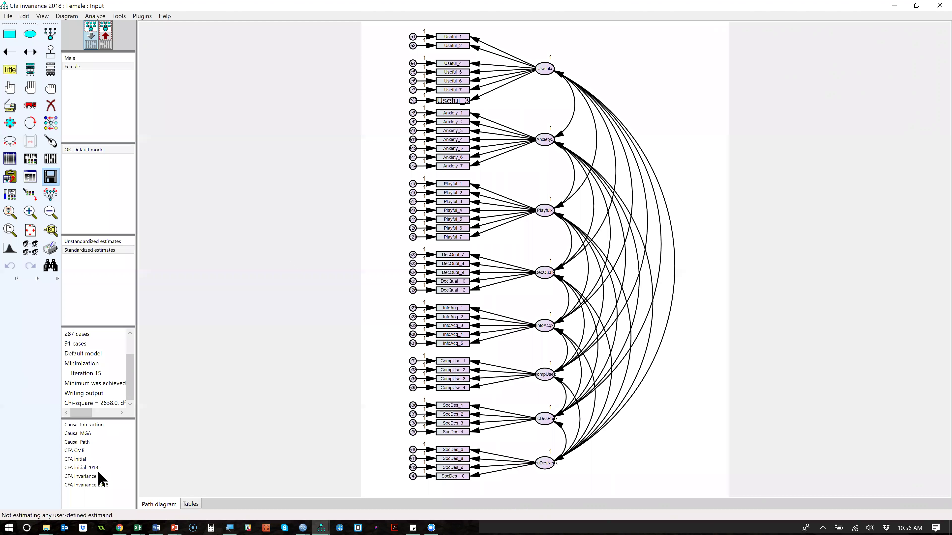
Open the CFA initial 2018 model and examine the covariance modification indices in its text output.
{"action": "double_click", "coordinate": [113, 459]}
{"action": "double_click", "coordinate": [109, 467]}
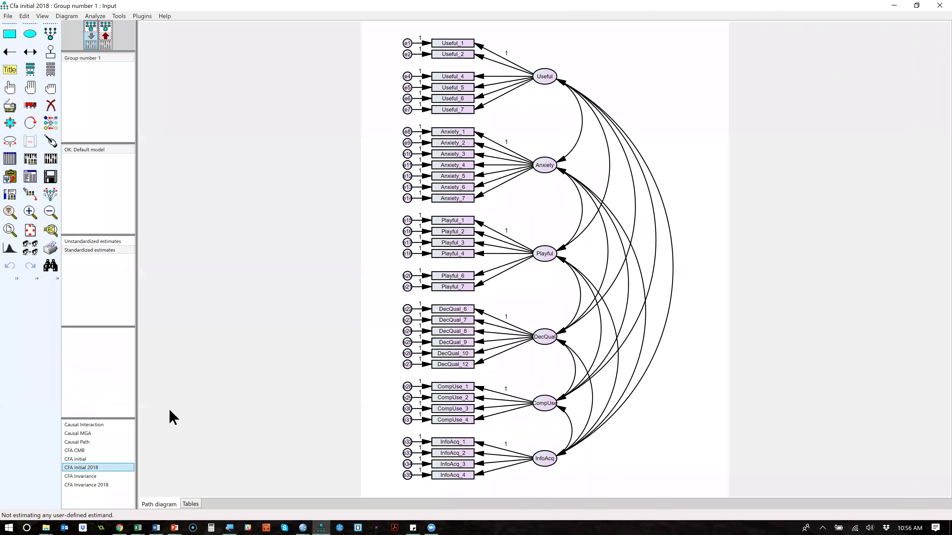
{"action": "left_click", "coordinate": [29, 161]}
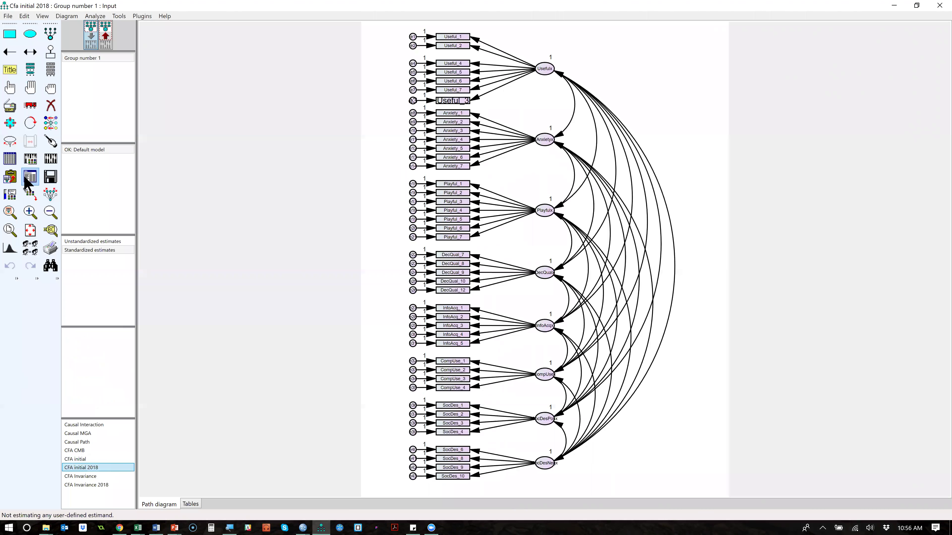
{"action": "left_click", "coordinate": [510, 234]}
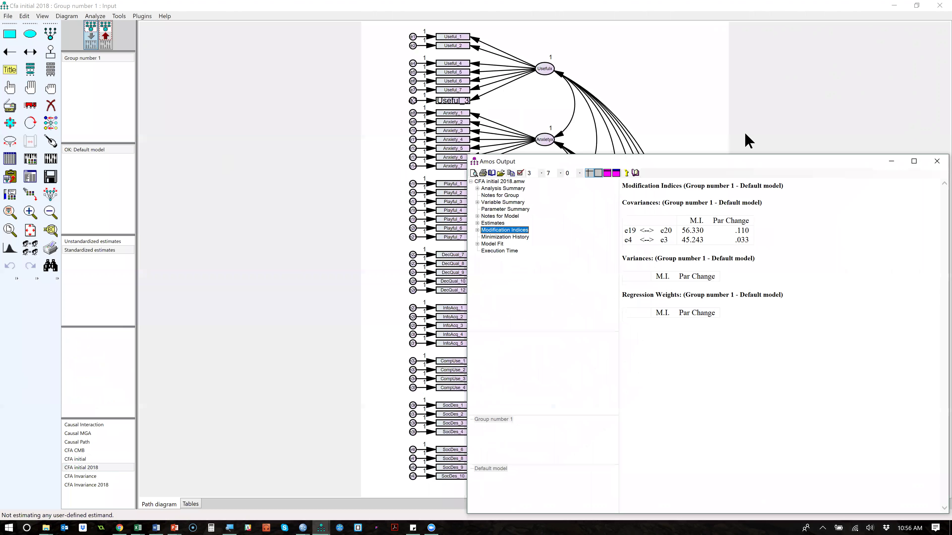
{"action": "left_click_drag", "start_coordinate": [551, 165], "coordinate": [60, 92]}
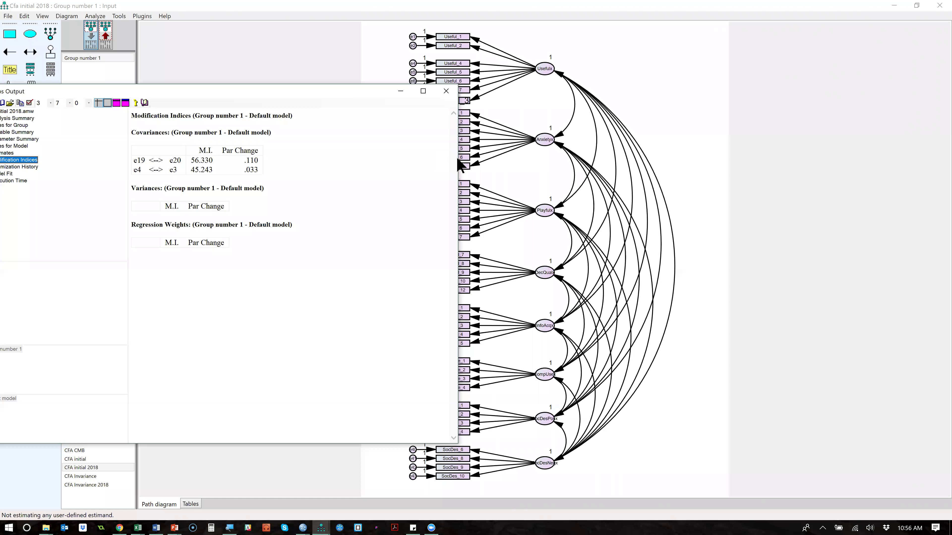
{"action": "left_click_drag", "start_coordinate": [458, 158], "coordinate": [312, 163]}
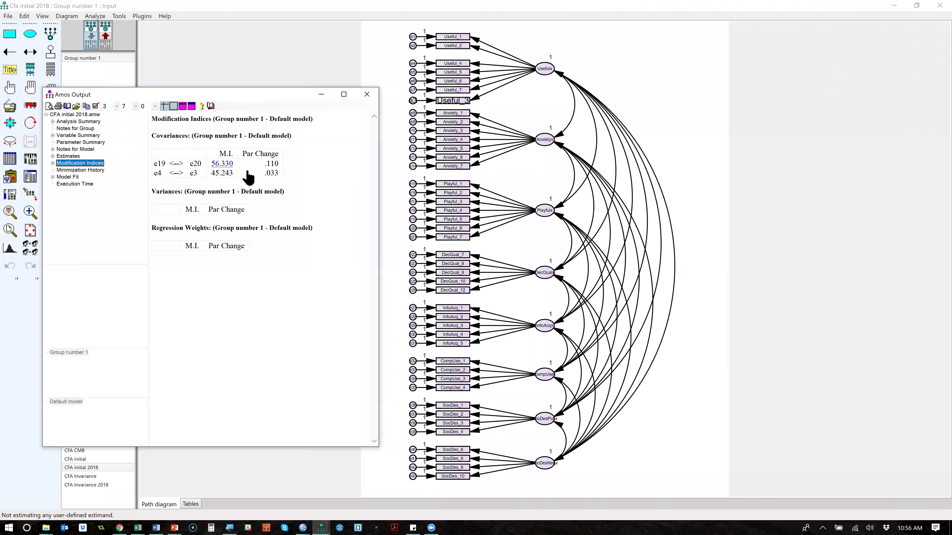
{"action": "left_click_drag", "start_coordinate": [205, 169], "coordinate": [151, 182]}
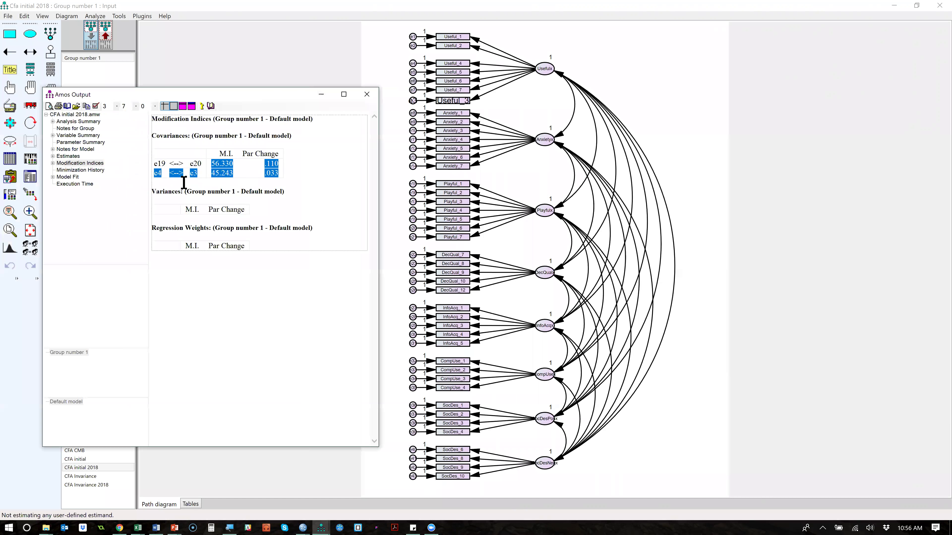
{"action": "left_click", "coordinate": [299, 194]}
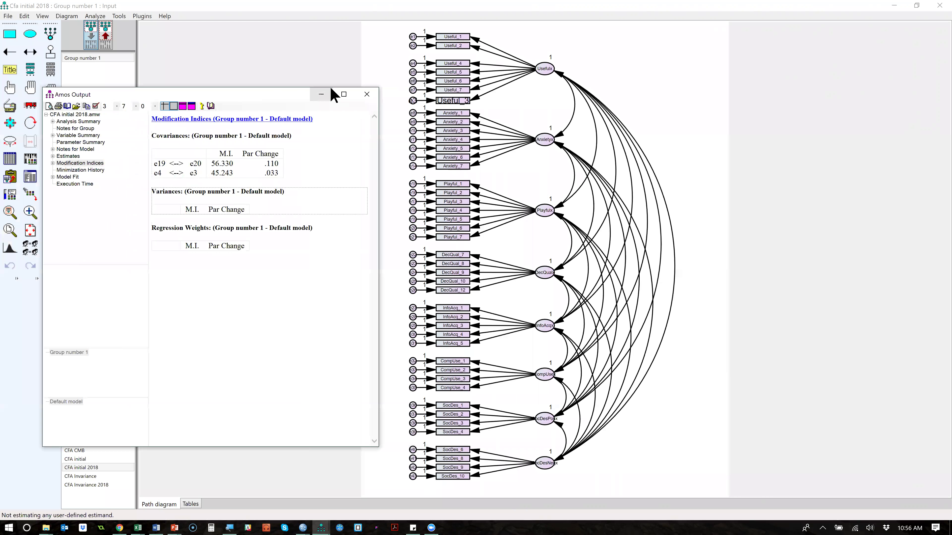
{"action": "left_click", "coordinate": [367, 94]}
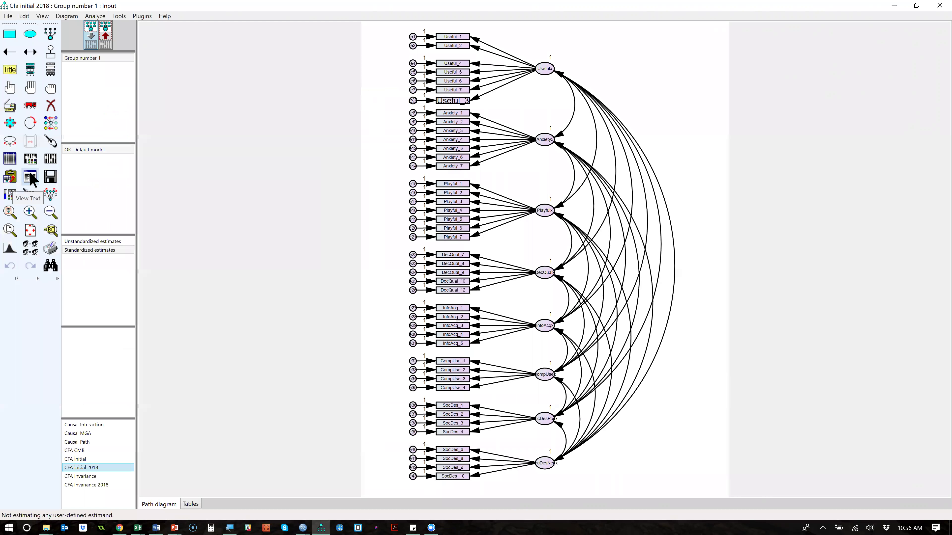
Set the CFA initial 2018 model's threshold for modification indices to 20 and recalculate the estimates.
{"action": "left_click", "coordinate": [30, 159]}
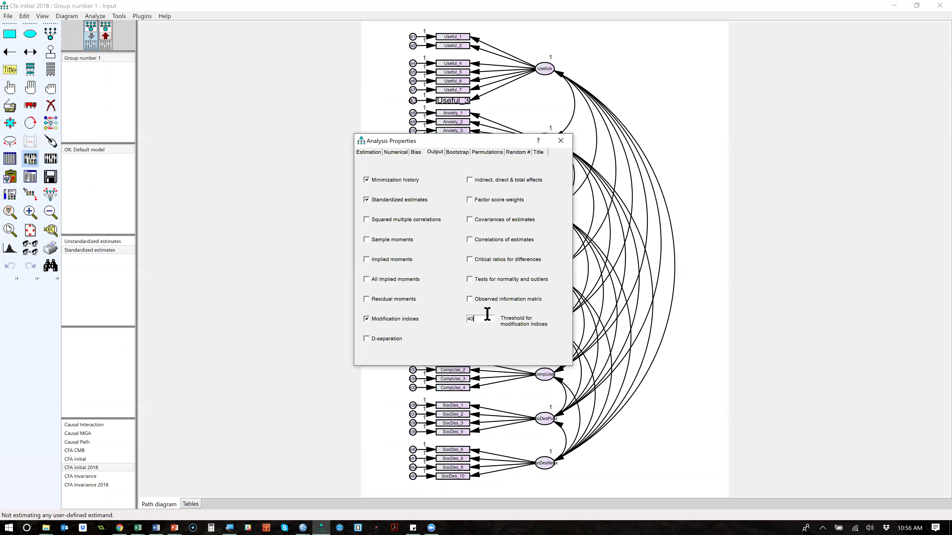
{"action": "type", "text": "20"}
{"action": "left_click", "coordinate": [561, 141]}
{"action": "left_click", "coordinate": [51, 158]}
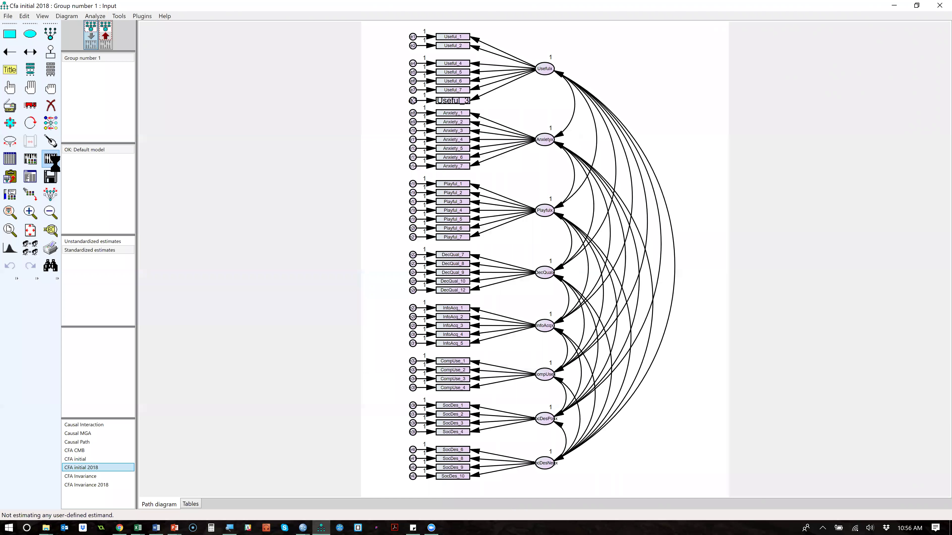
Examine the CFA initial 2018 model's recalculated modification indices, including the e22–e23 covariance, and close the text output.
{"action": "left_click", "coordinate": [32, 177]}
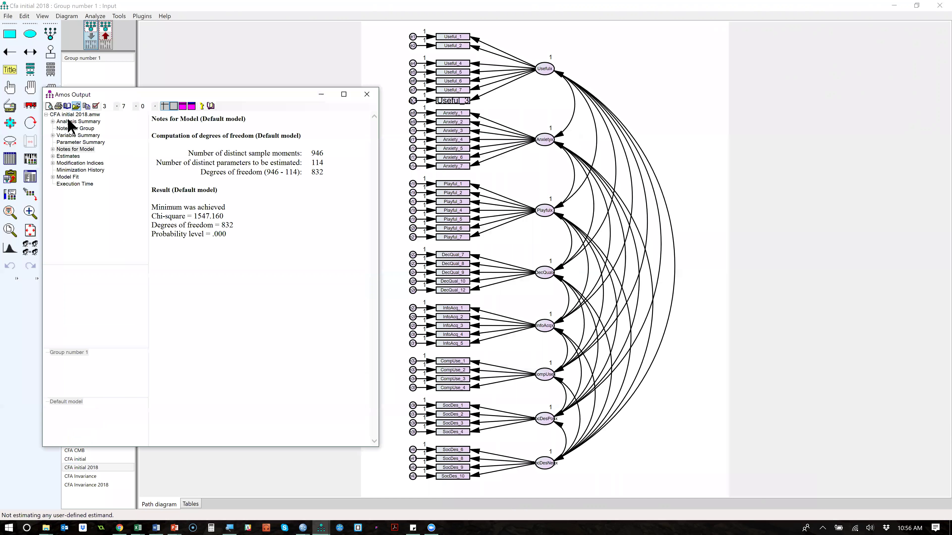
{"action": "left_click", "coordinate": [77, 163]}
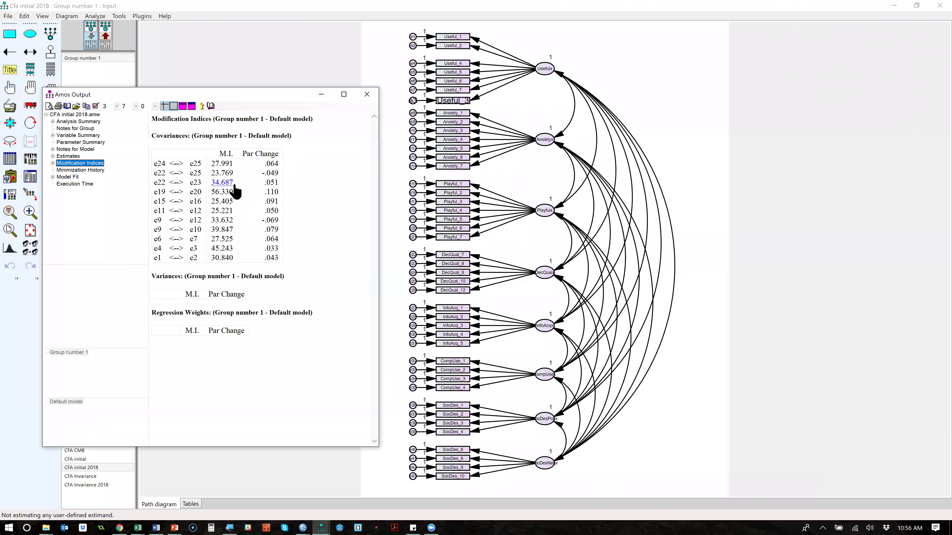
{"action": "left_click", "coordinate": [217, 183]}
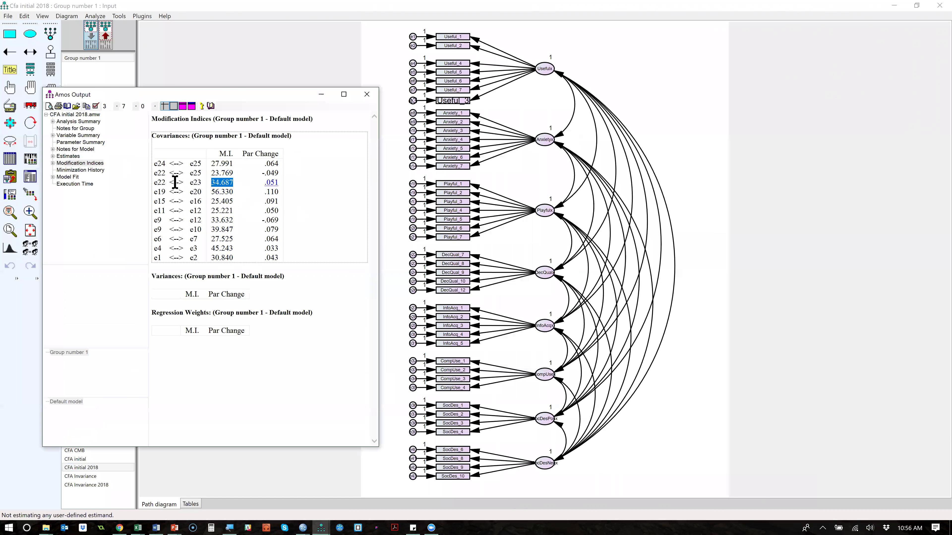
{"action": "left_click_drag", "start_coordinate": [240, 183], "coordinate": [123, 182]}
{"action": "left_click", "coordinate": [306, 186]}
{"action": "left_click", "coordinate": [367, 95]}
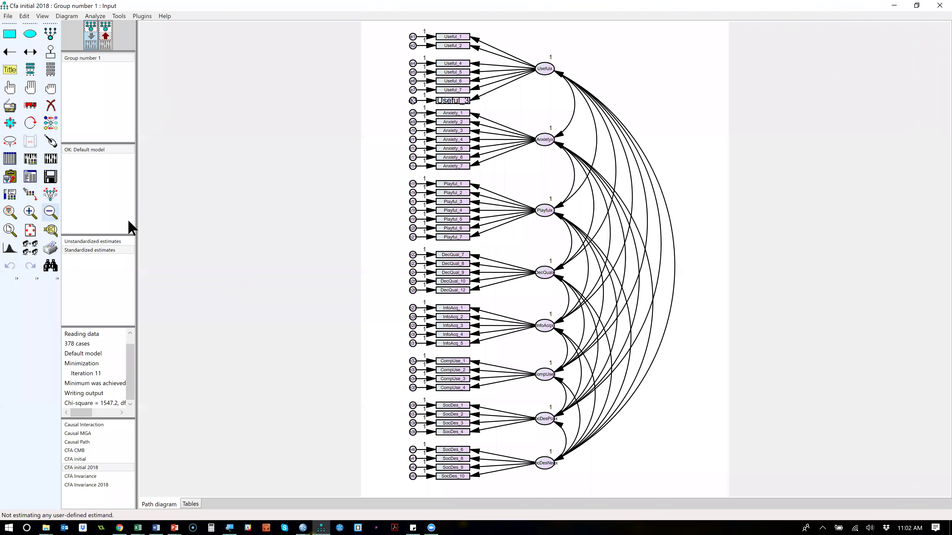
Try to run a multiple-group analysis on the CFA initial 2018 model.
{"action": "left_click", "coordinate": [27, 252]}
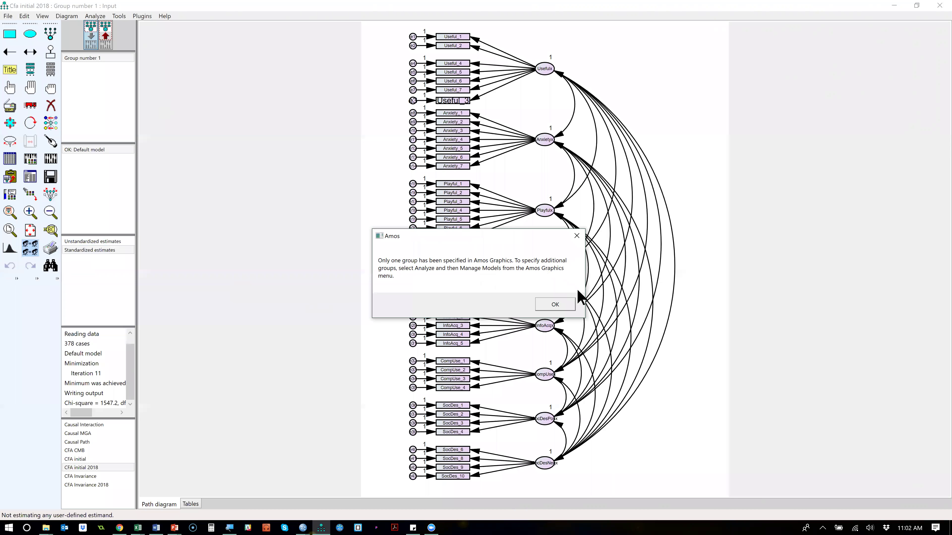
{"action": "left_click", "coordinate": [562, 305]}
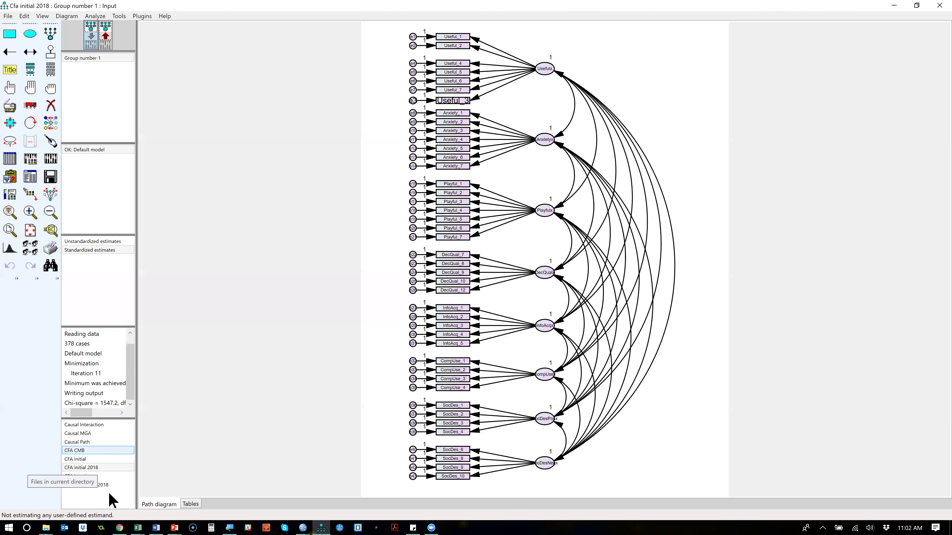
Open the CFA Invariance 2018 model without saving the current one, and run a multiple-group analysis with the default constrained models.
{"action": "left_click", "coordinate": [95, 485]}
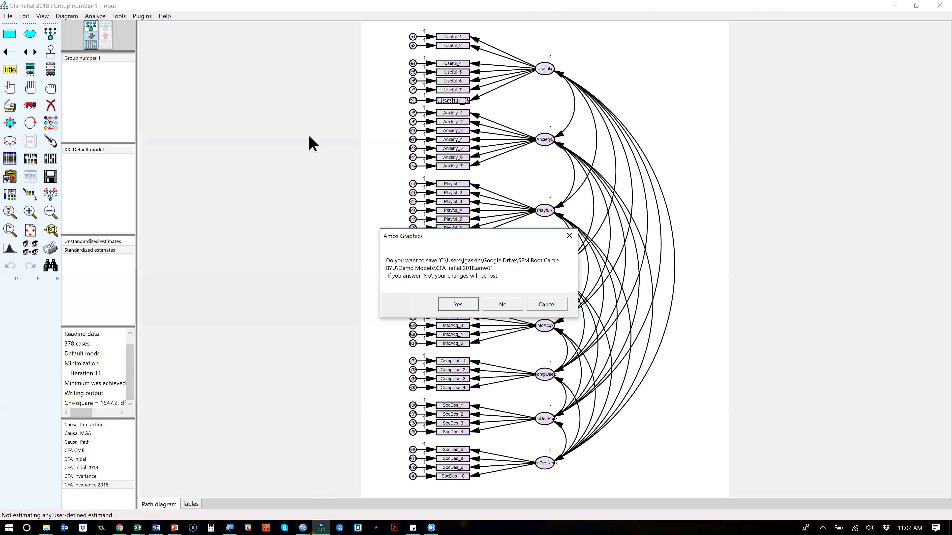
{"action": "left_click", "coordinate": [503, 304]}
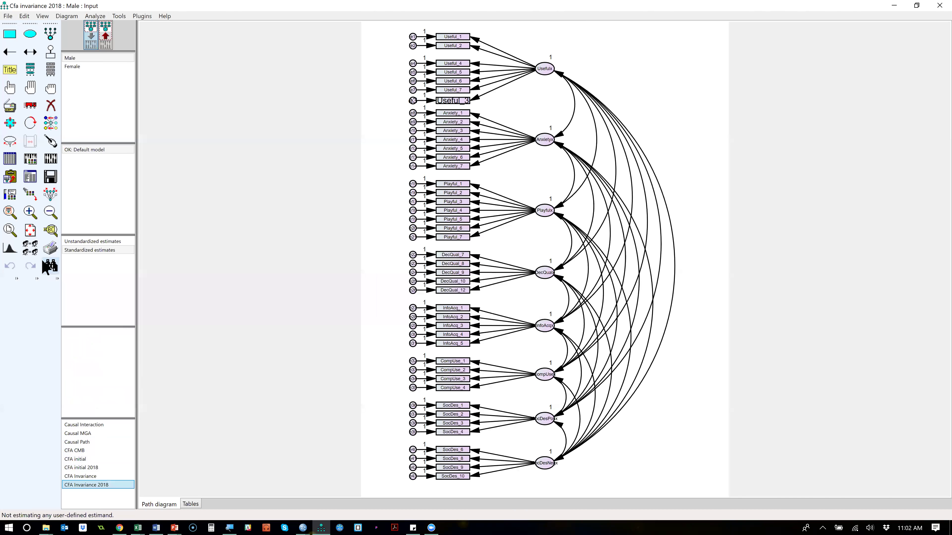
{"action": "left_click", "coordinate": [30, 248]}
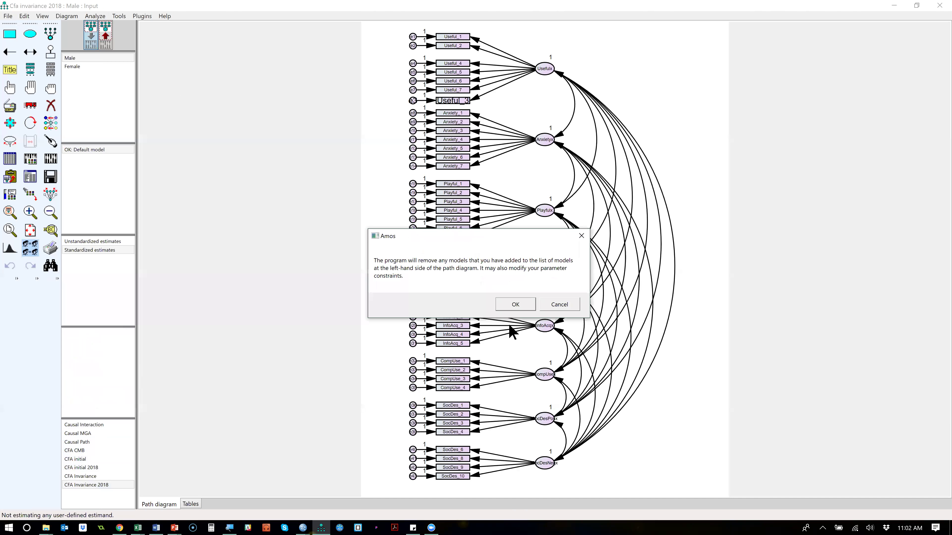
{"action": "left_click", "coordinate": [516, 304]}
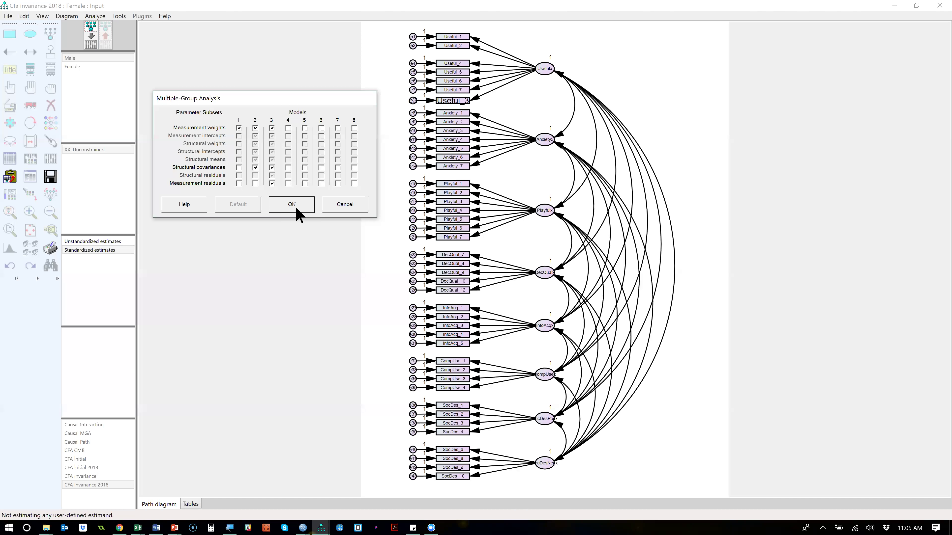
{"action": "left_click", "coordinate": [296, 209]}
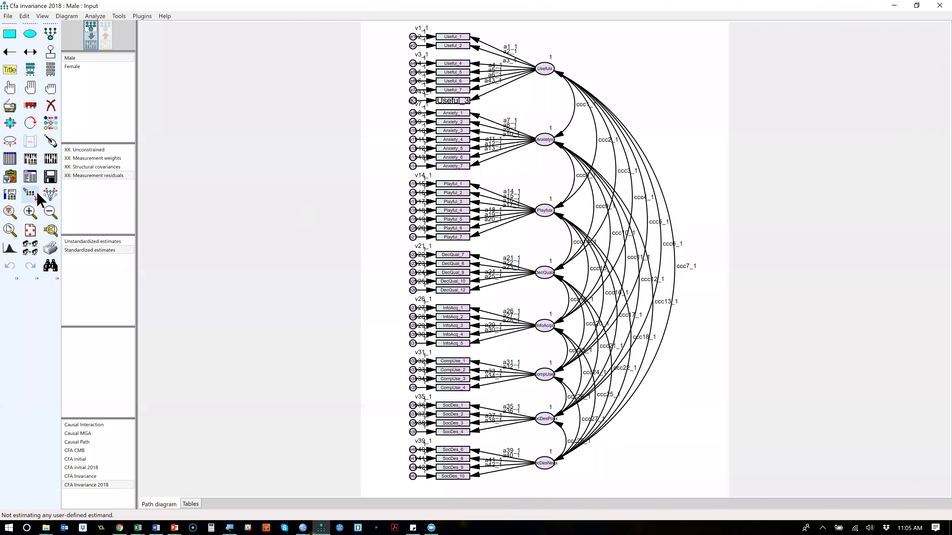
{"action": "left_click", "coordinate": [52, 159]}
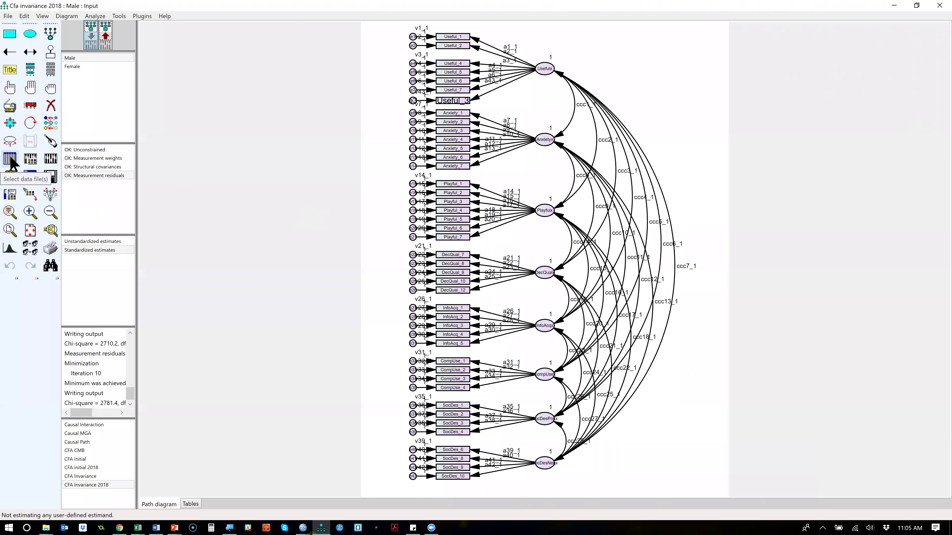
Show the nested model comparisons in the text output, with the output window widened to fit the full tables.
{"action": "left_click", "coordinate": [30, 176]}
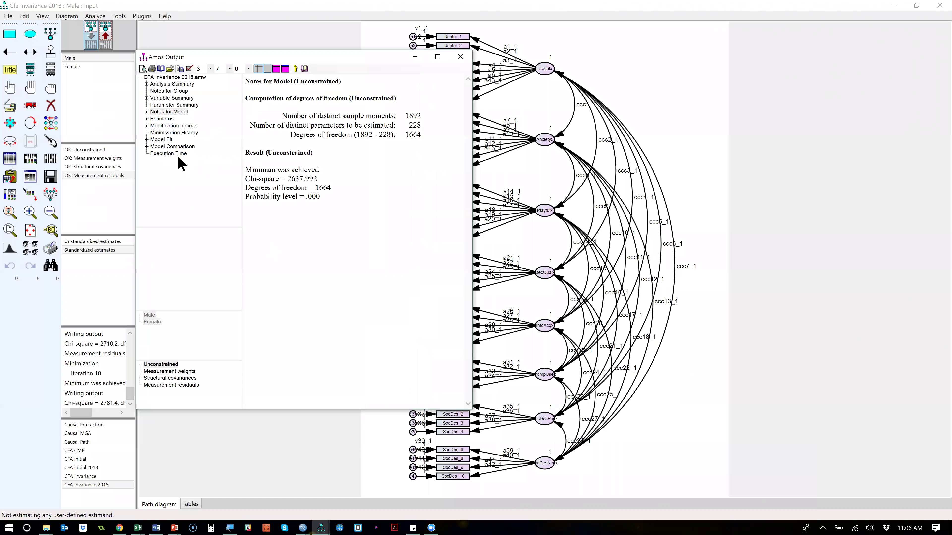
{"action": "left_click", "coordinate": [176, 153]}
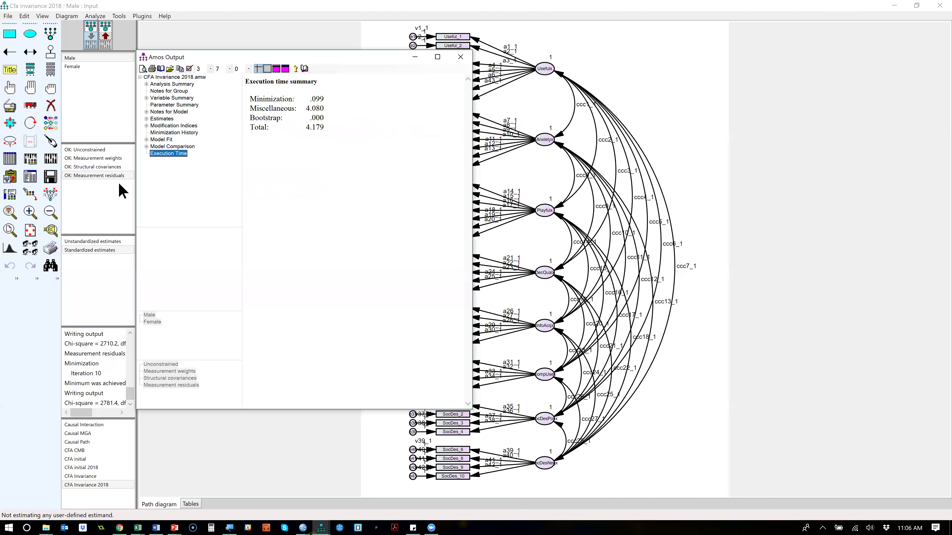
{"action": "left_click", "coordinate": [174, 146]}
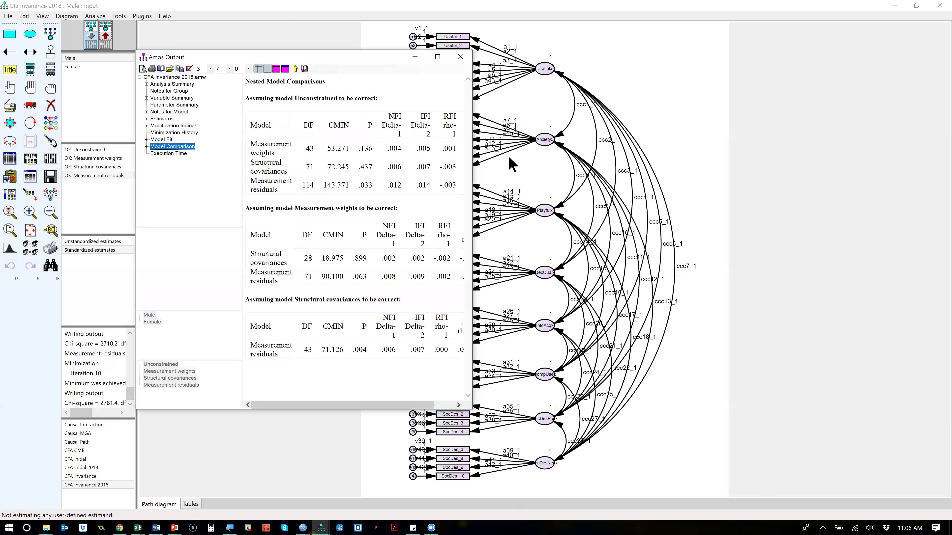
{"action": "left_click", "coordinate": [476, 173]}
{"action": "left_click_drag", "start_coordinate": [473, 166], "coordinate": [696, 175]}
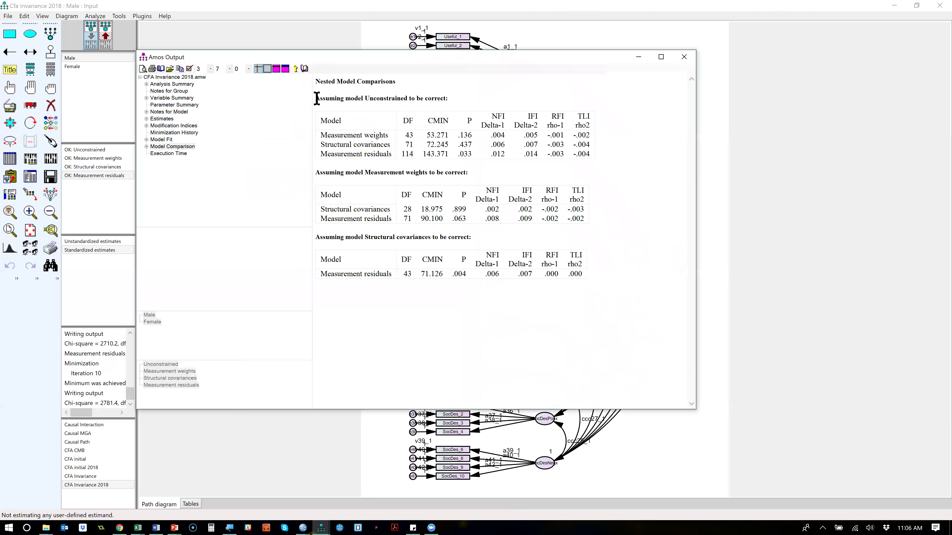
Examine the nested model comparisons, especially the Measurement weights p-value against the Unconstrained model, and close the text output.
{"action": "left_click_drag", "start_coordinate": [316, 98], "coordinate": [441, 113]}
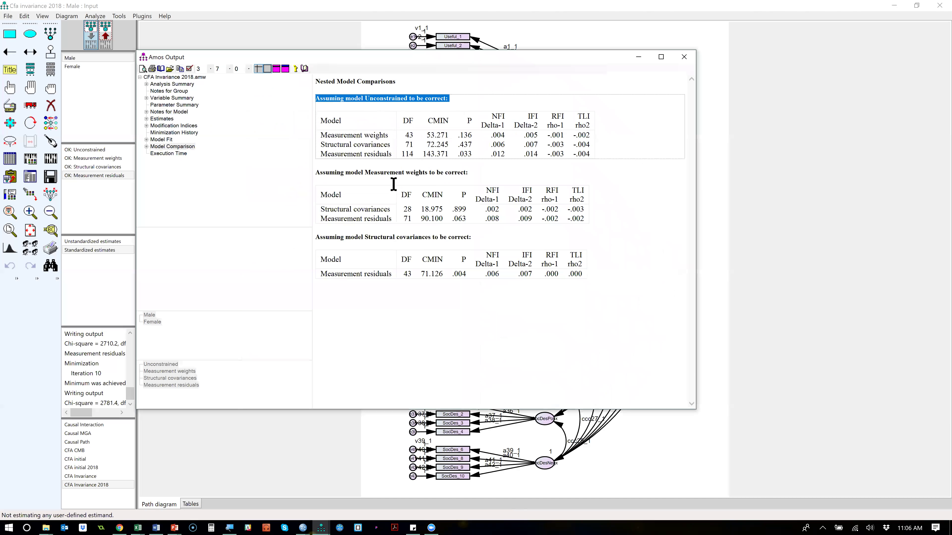
{"action": "left_click_drag", "start_coordinate": [320, 172], "coordinate": [499, 187]}
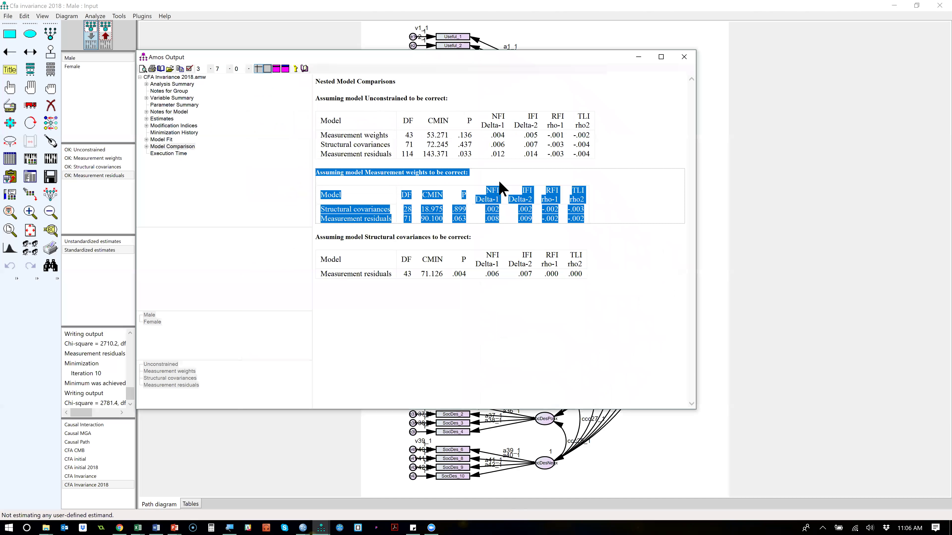
{"action": "left_click_drag", "start_coordinate": [326, 236], "coordinate": [483, 246]}
{"action": "left_click", "coordinate": [483, 245]}
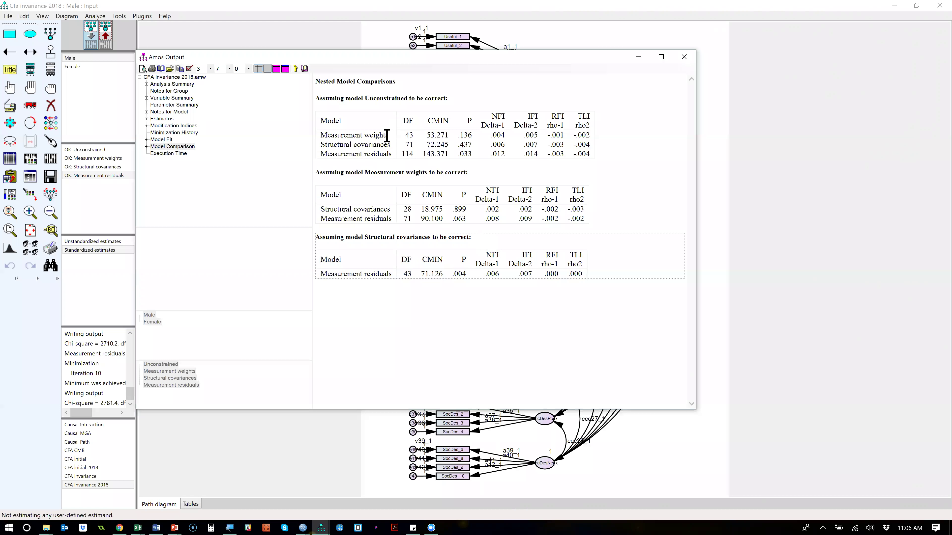
{"action": "left_click_drag", "start_coordinate": [386, 135], "coordinate": [321, 136]}
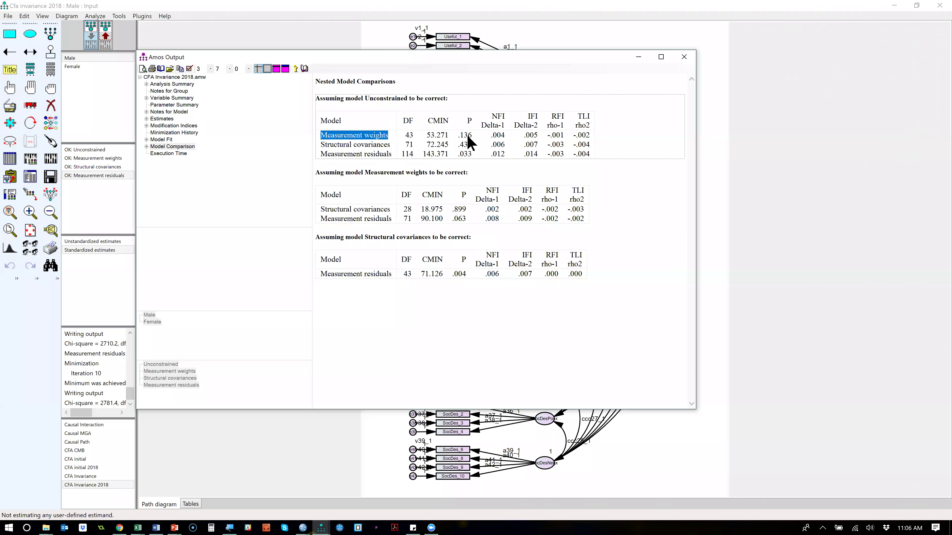
{"action": "left_click_drag", "start_coordinate": [465, 135], "coordinate": [338, 140]}
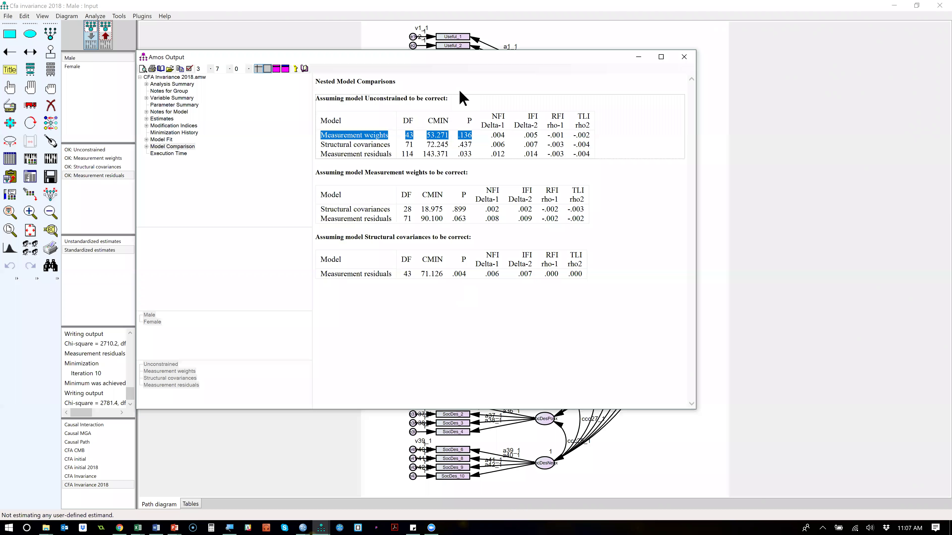
{"action": "left_click", "coordinate": [685, 58]}
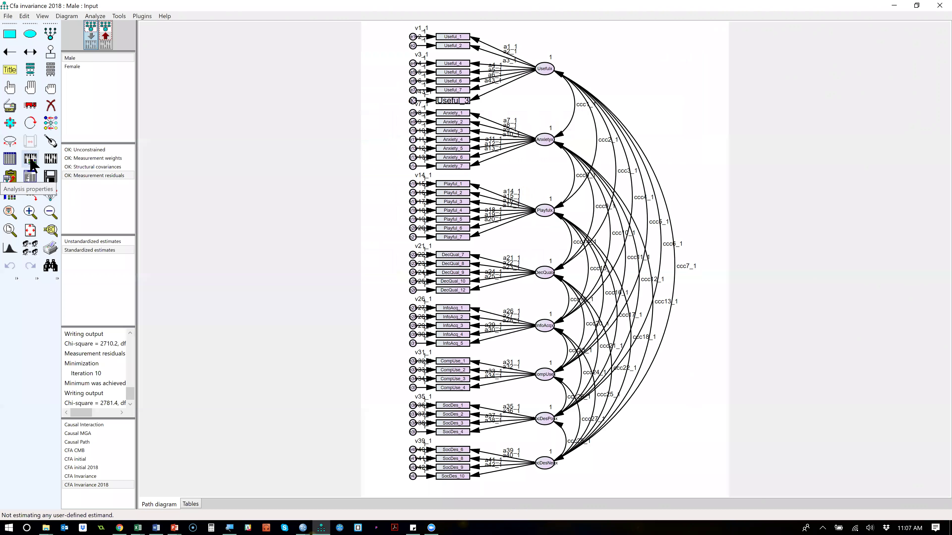
Turn off modification indices, enable estimation of means and intercepts, and recalculate the estimates.
{"action": "left_click", "coordinate": [31, 161]}
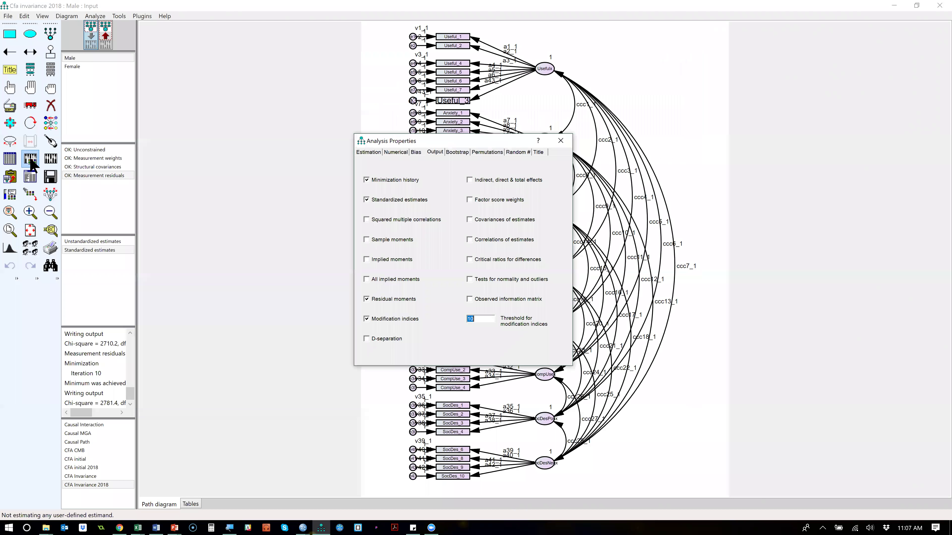
{"action": "left_click", "coordinate": [378, 320]}
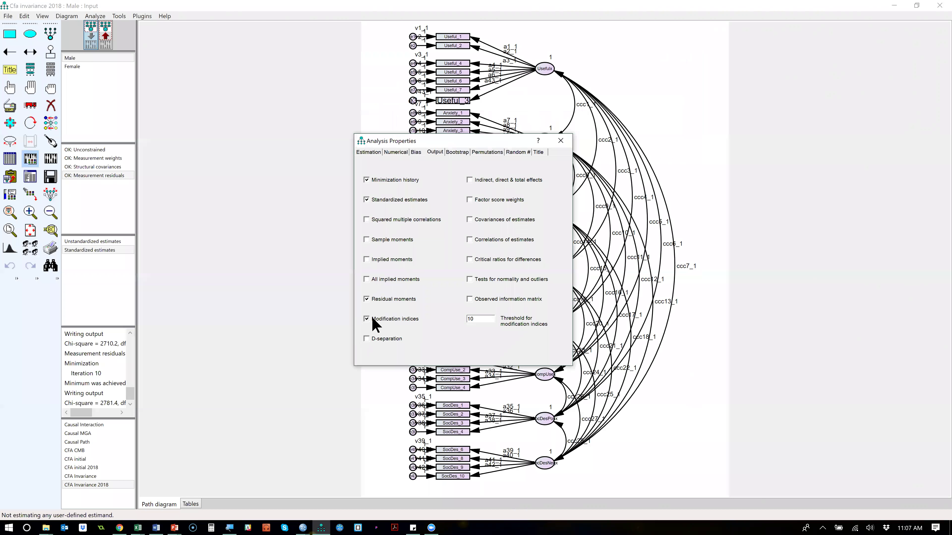
{"action": "left_click", "coordinate": [376, 153]}
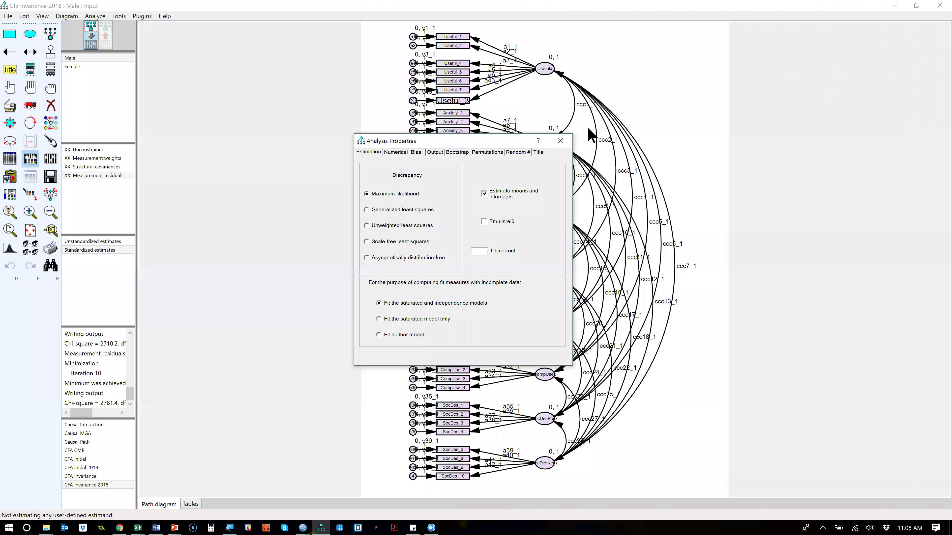
{"action": "left_click", "coordinate": [561, 141]}
{"action": "left_click", "coordinate": [52, 159]}
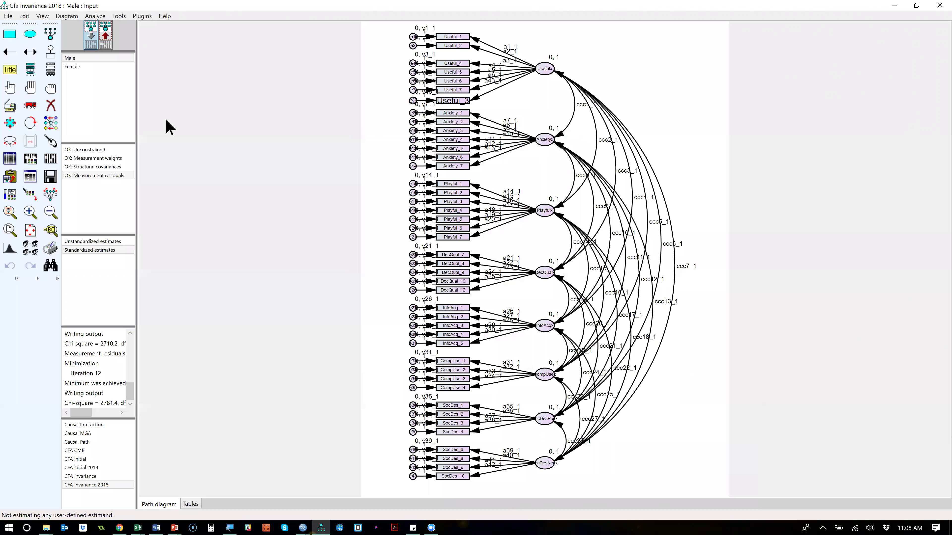
Rerun the multiple-group analysis with the default constrained models including measurement intercepts, and calculate the estimates.
{"action": "left_click", "coordinate": [76, 242]}
{"action": "left_click", "coordinate": [30, 159]}
{"action": "left_click", "coordinate": [560, 142]}
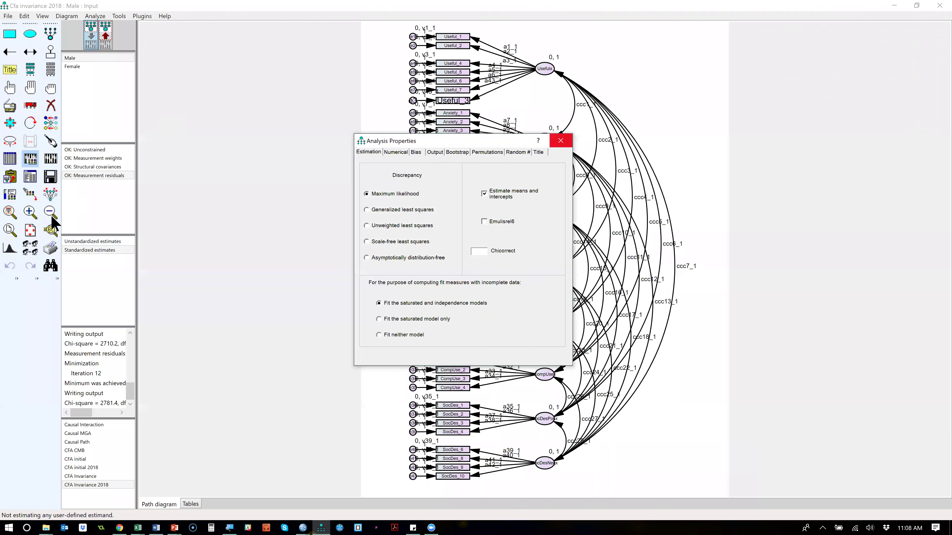
{"action": "left_click", "coordinate": [30, 251]}
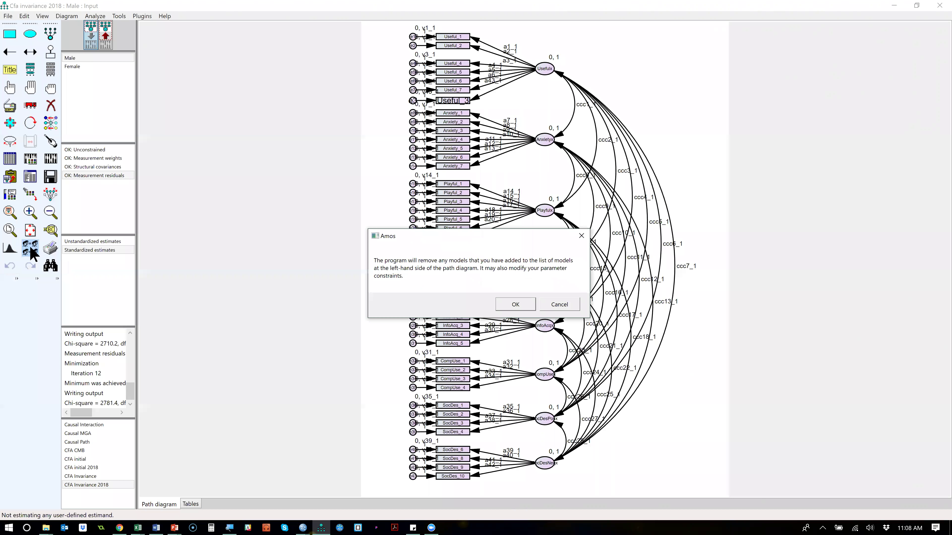
{"action": "left_click", "coordinate": [504, 305]}
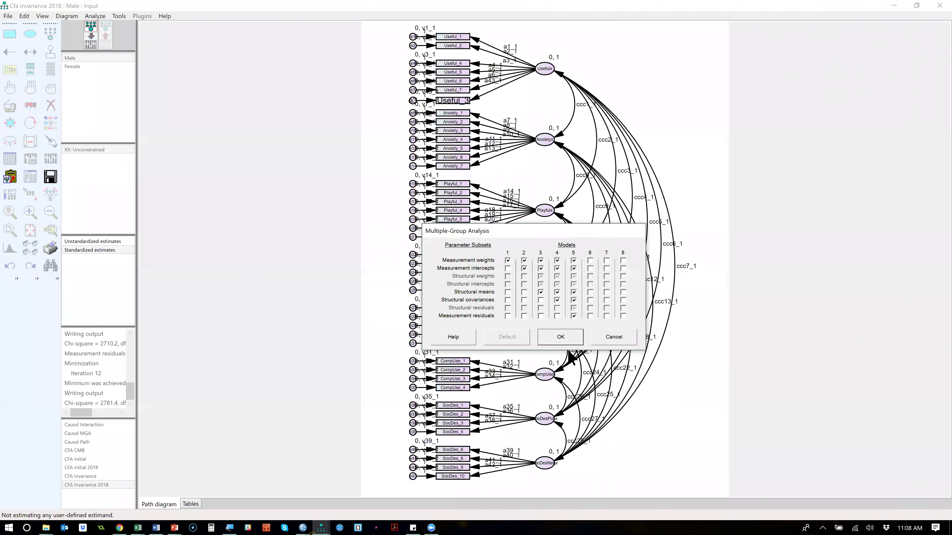
{"action": "left_click", "coordinate": [568, 333]}
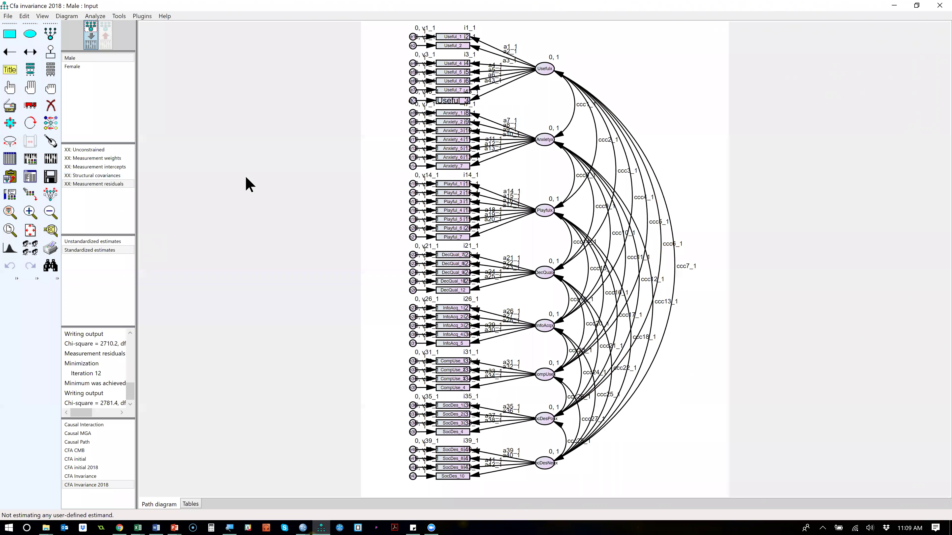
{"action": "left_click", "coordinate": [50, 158]}
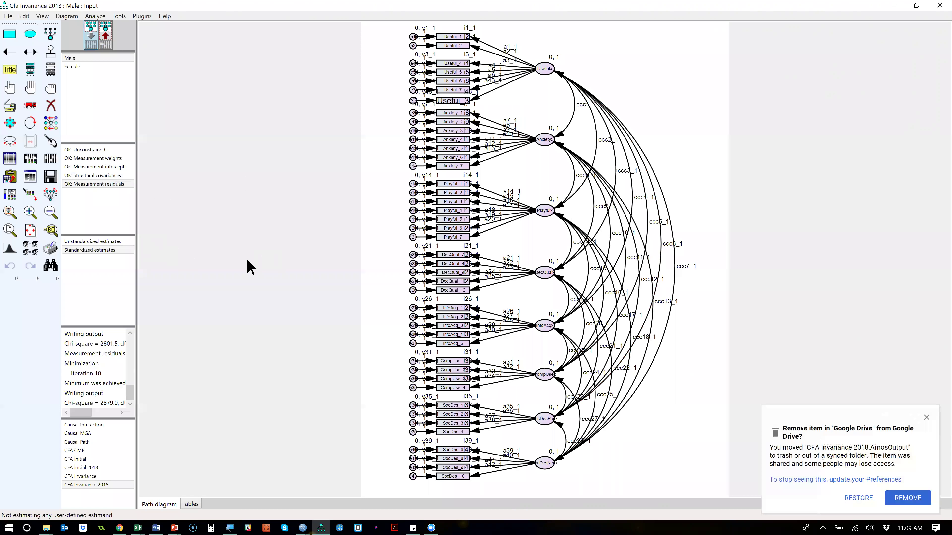
Show the nested model comparisons of the new analysis in a maximized text output window.
{"action": "left_click", "coordinate": [30, 176]}
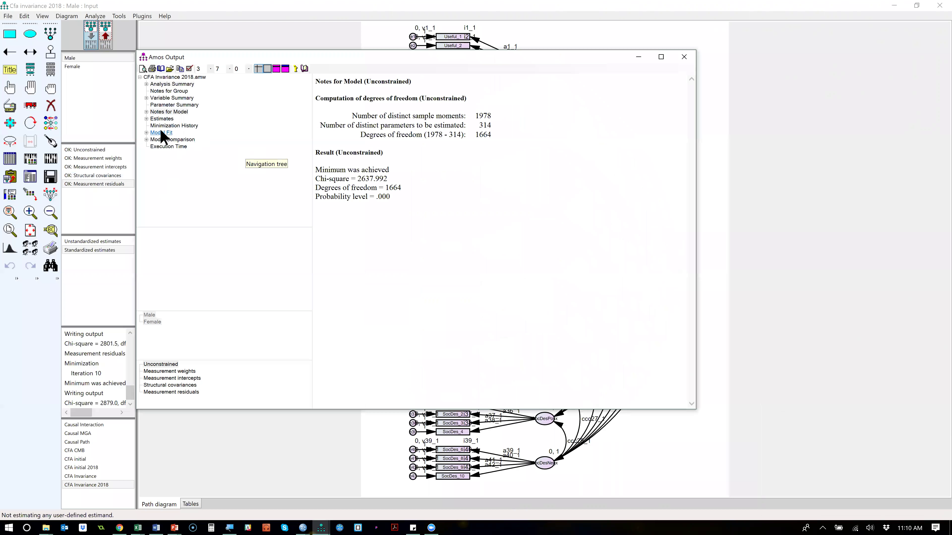
{"action": "left_click", "coordinate": [164, 140]}
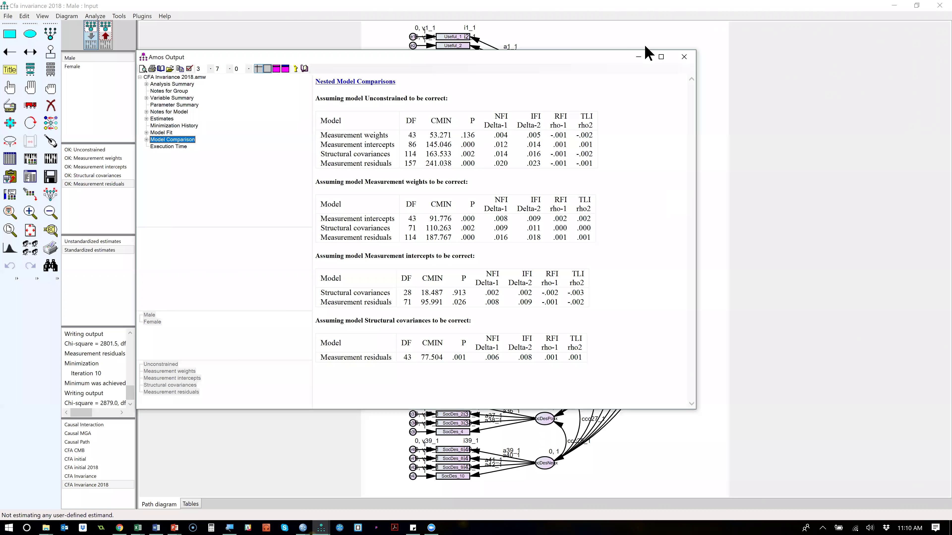
{"action": "left_click", "coordinate": [531, 48]}
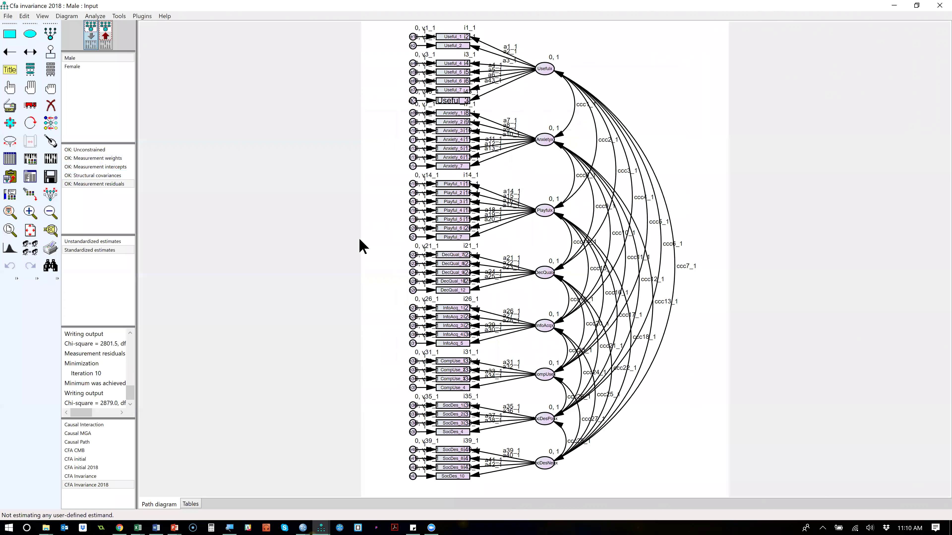
{"action": "key", "text": "F10"}
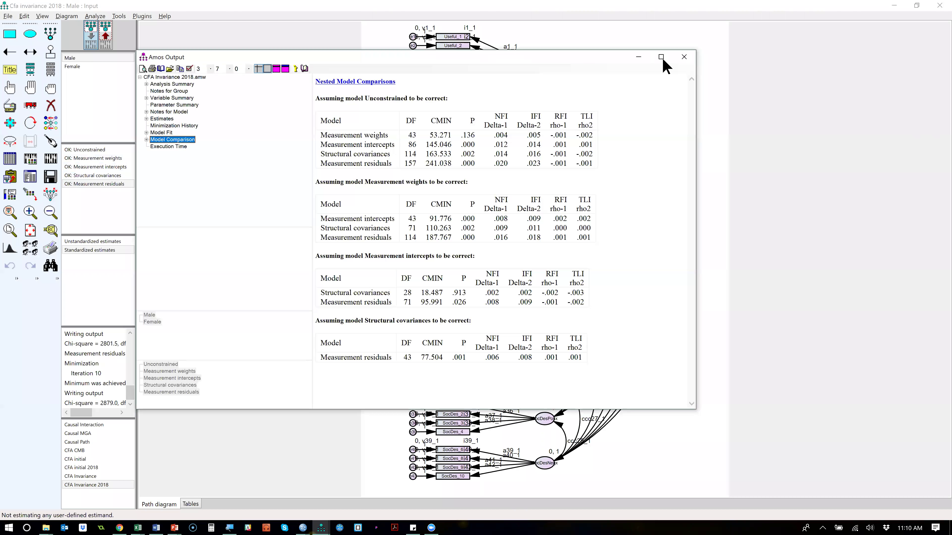
{"action": "left_click", "coordinate": [661, 57]}
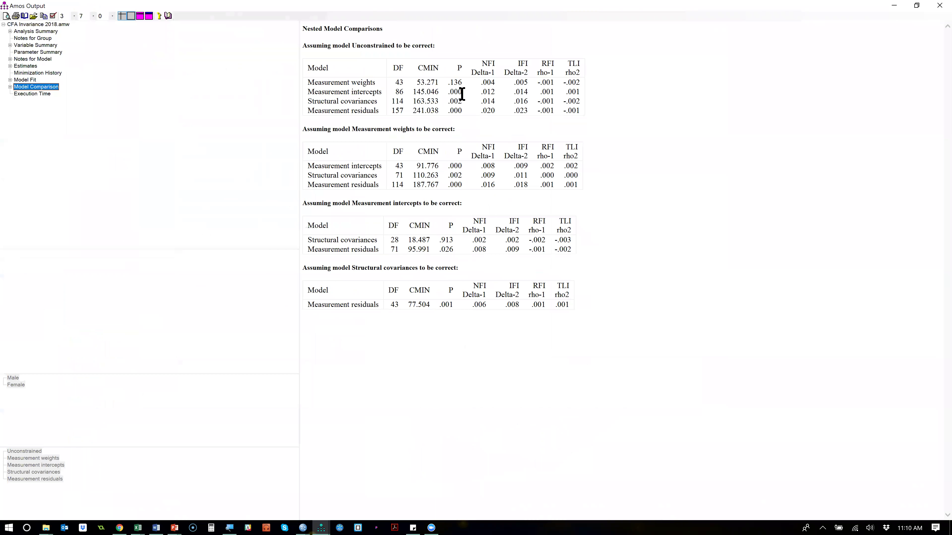
Compare the p-values of Measurement weights, Measurement intercepts and Structural covariances, assuming the Unconstrained model to be correct.
{"action": "left_click_drag", "start_coordinate": [377, 83], "coordinate": [317, 83]}
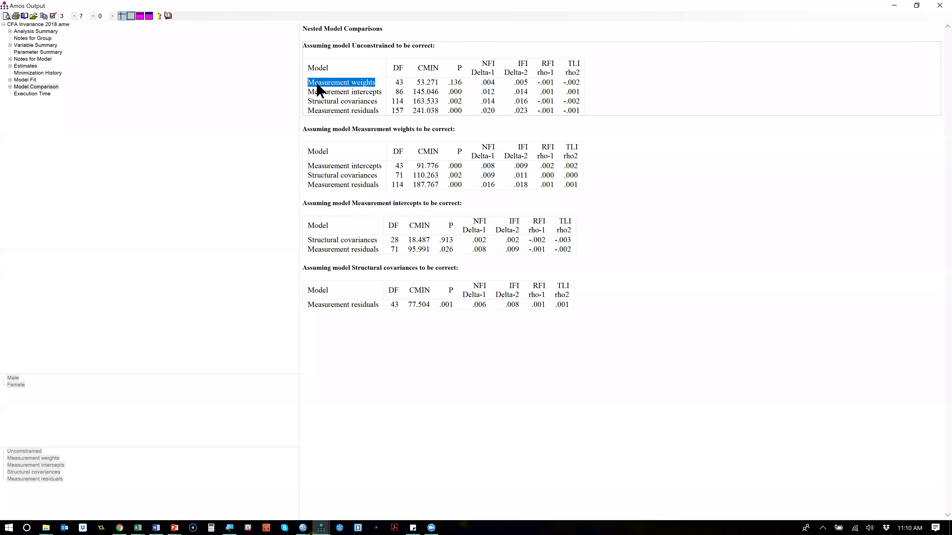
{"action": "left_click", "coordinate": [468, 82]}
{"action": "left_click_drag", "start_coordinate": [469, 81], "coordinate": [306, 92]}
{"action": "left_click_drag", "start_coordinate": [466, 102], "coordinate": [308, 92]}
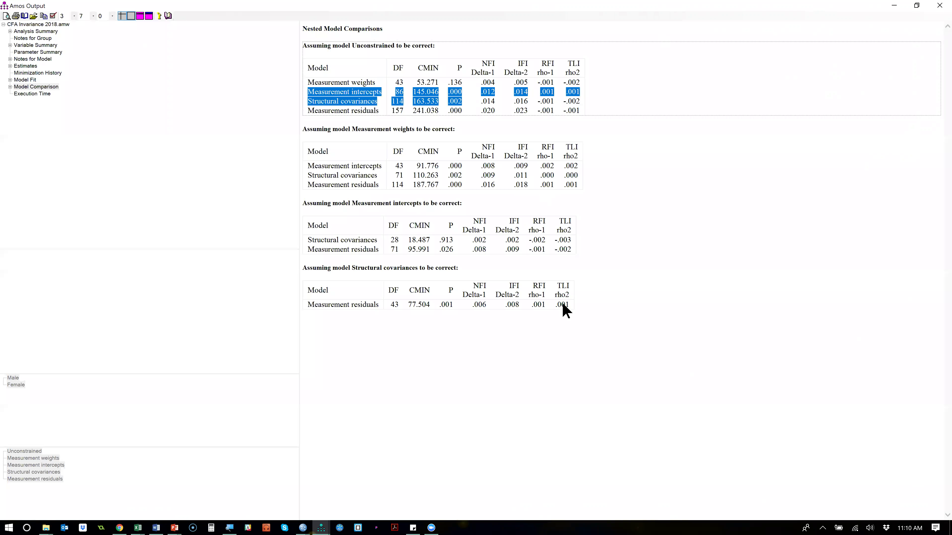
{"action": "left_click", "coordinate": [556, 173]}
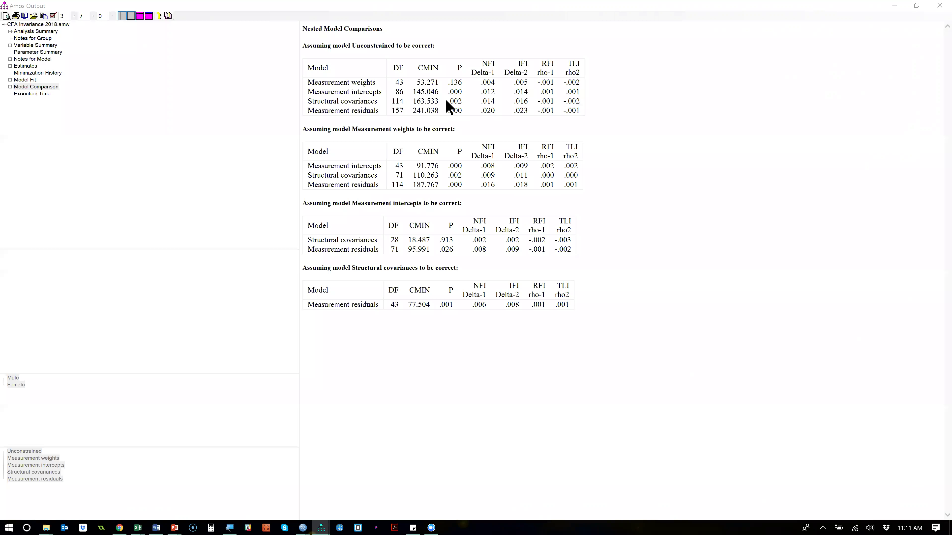
Remove the intercept equality constraints i35_1=i35_2 through i43_1=i43_2 from the Measurement intercepts model in the path diagram window.
{"action": "key", "text": "alt+Tab"}
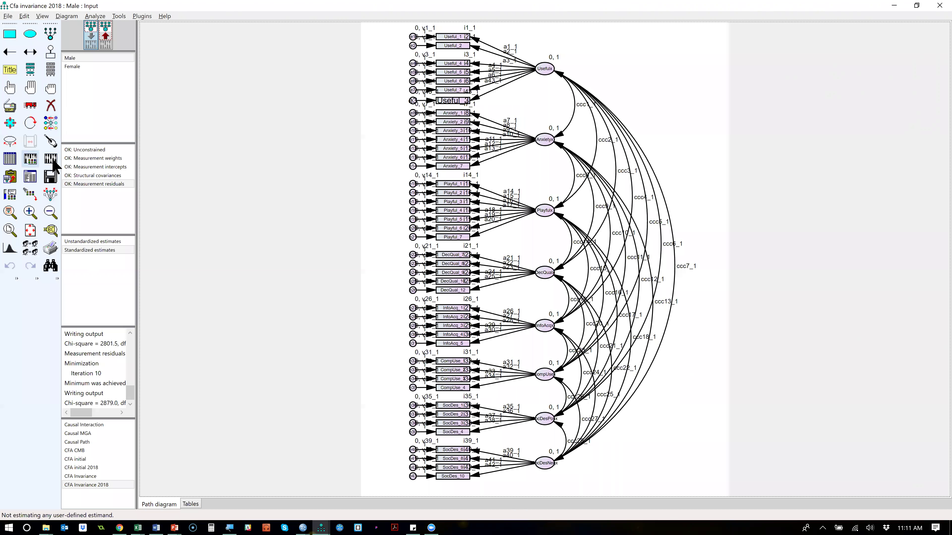
{"action": "double_click", "coordinate": [117, 168]}
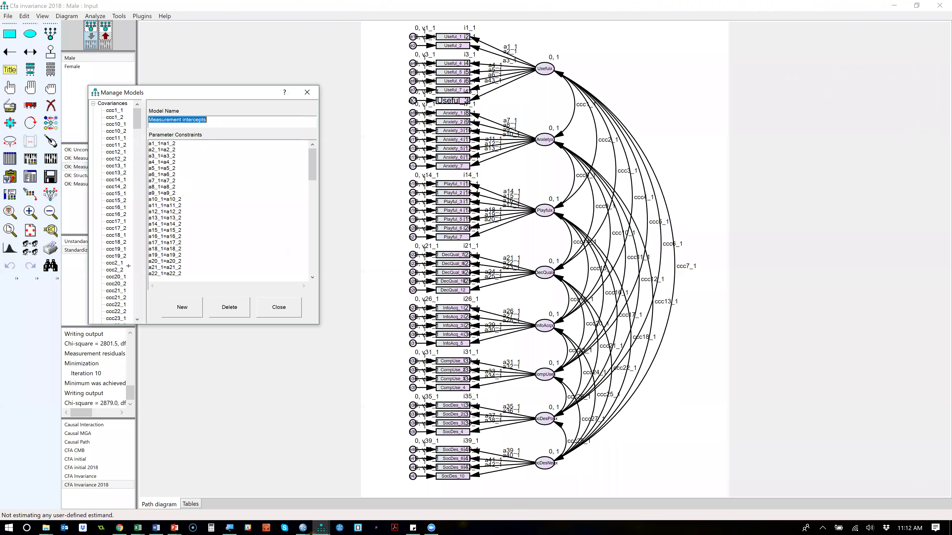
{"action": "scroll", "coordinate": [229, 190], "scroll_direction": "down", "scroll_amount": 15}
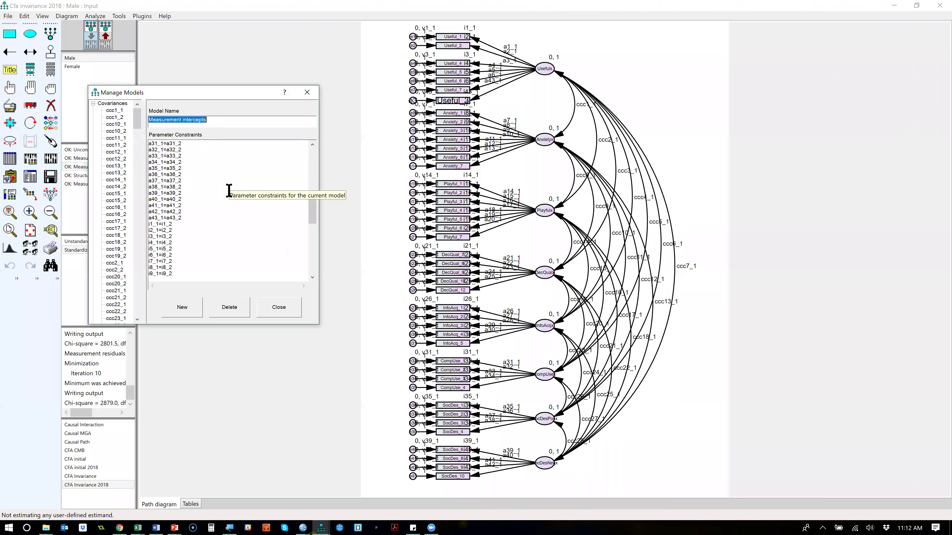
{"action": "scroll", "coordinate": [230, 191], "scroll_direction": "down", "scroll_amount": 3}
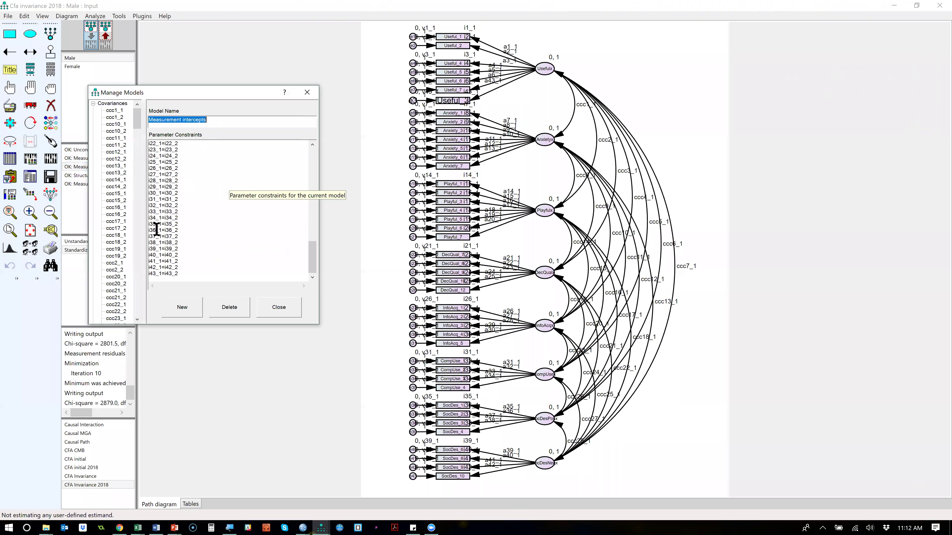
{"action": "left_click_drag", "start_coordinate": [149, 224], "coordinate": [195, 302]}
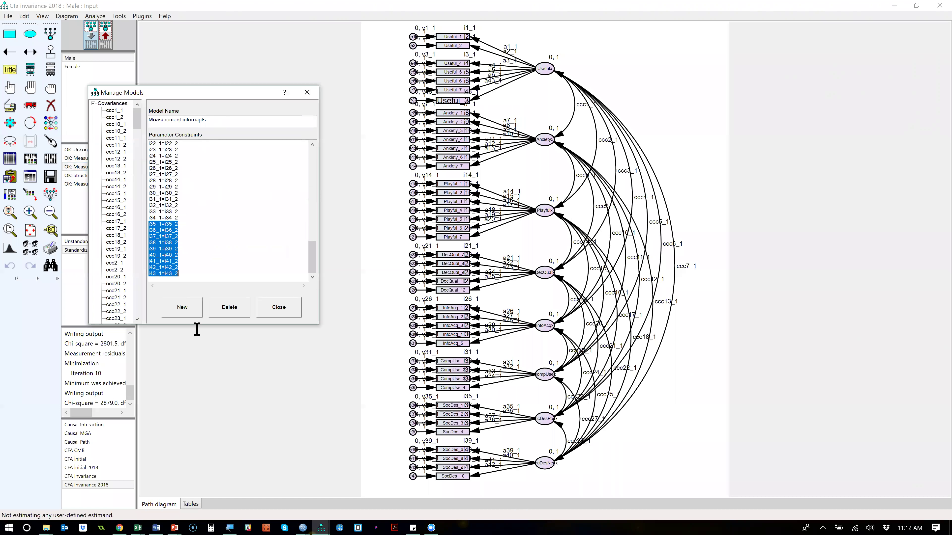
{"action": "key", "text": "Delete"}
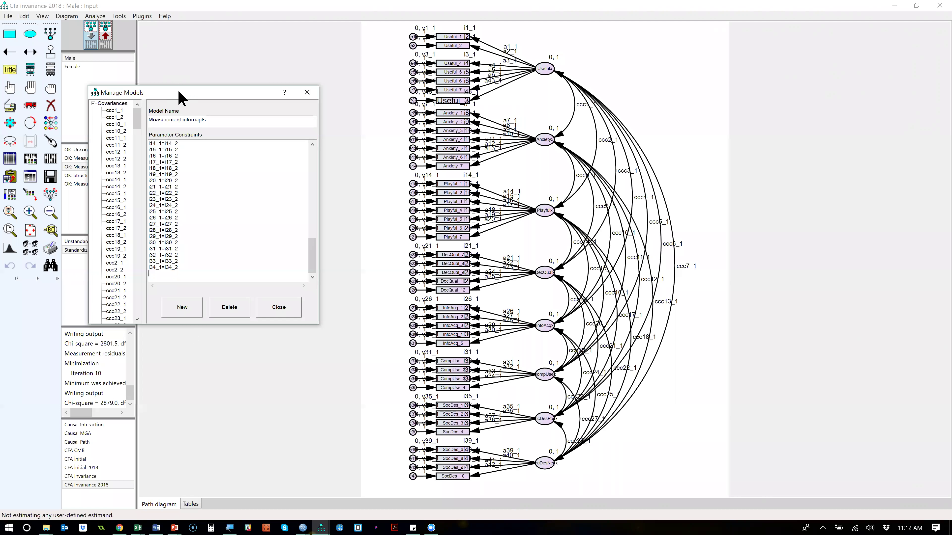
Remove the same intercept constraints, i35_1=i35_2 through i43_1=i43_2, from the Structural covariances model.
{"action": "left_click_drag", "start_coordinate": [251, 98], "coordinate": [324, 101]}
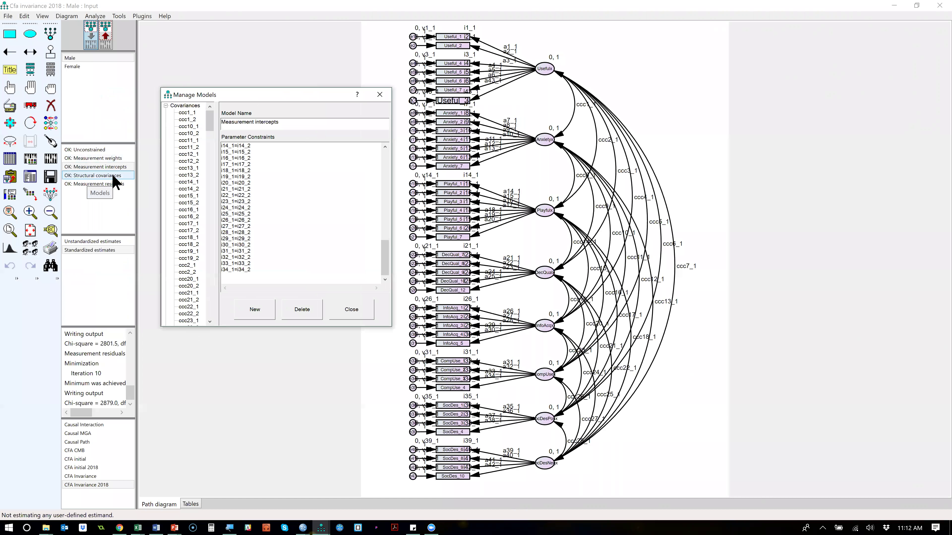
{"action": "left_click", "coordinate": [113, 176]}
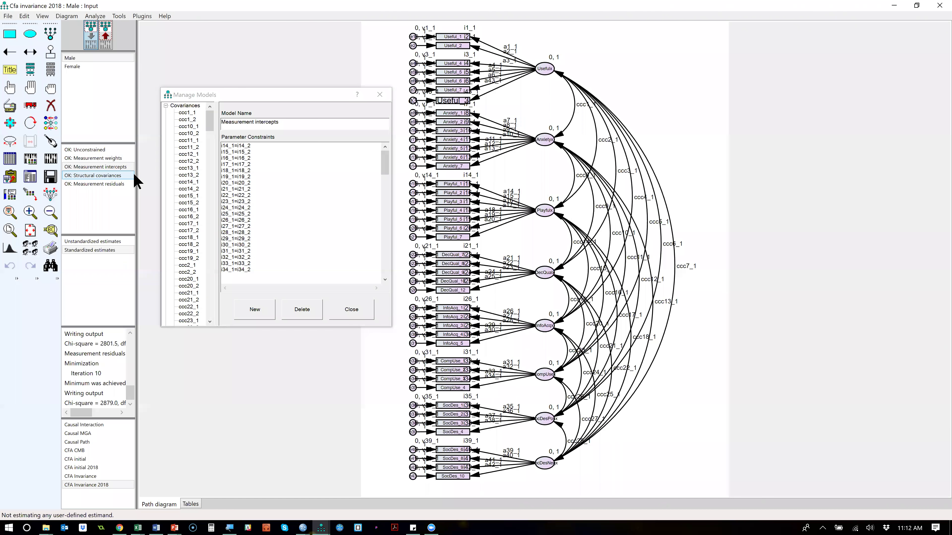
{"action": "scroll", "coordinate": [280, 201], "scroll_direction": "down", "scroll_amount": 10}
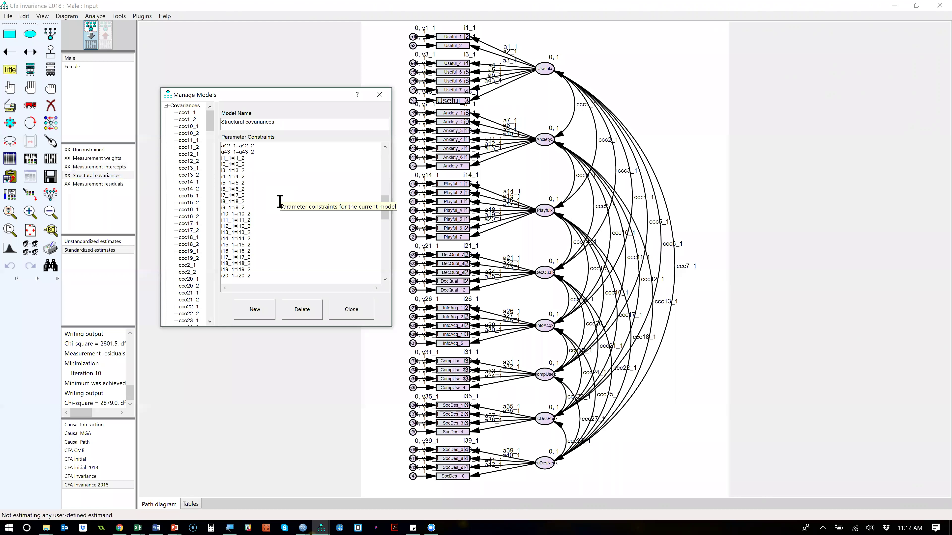
{"action": "scroll", "coordinate": [280, 202], "scroll_direction": "down", "scroll_amount": 5}
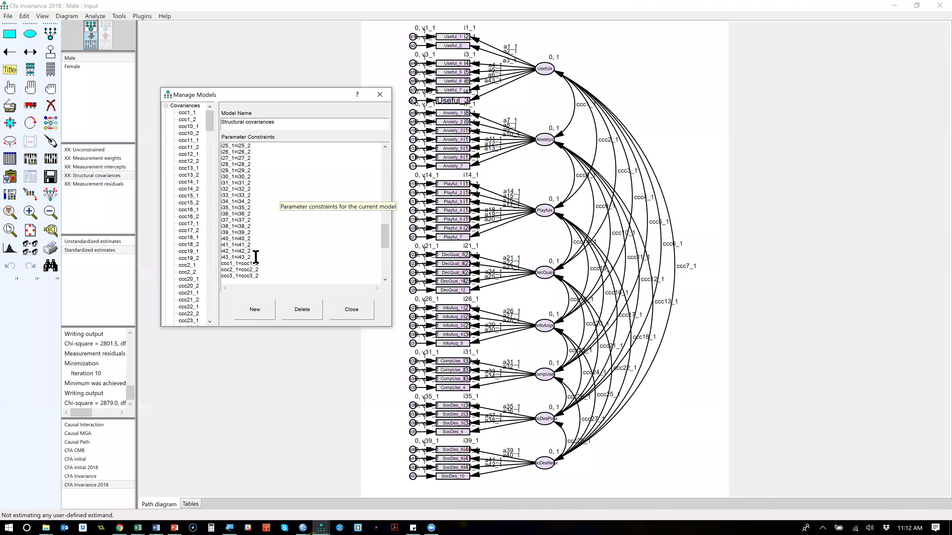
{"action": "left_click_drag", "start_coordinate": [254, 258], "coordinate": [223, 209]}
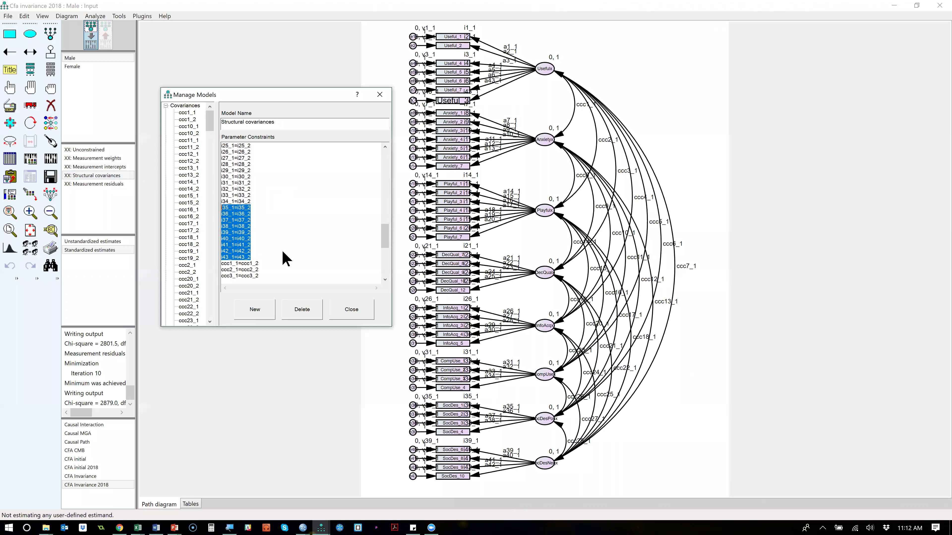
Remove the i35 to i43 constraints from the Structural covariances model and recalculate the estimates.
{"action": "key", "text": "Delete"}
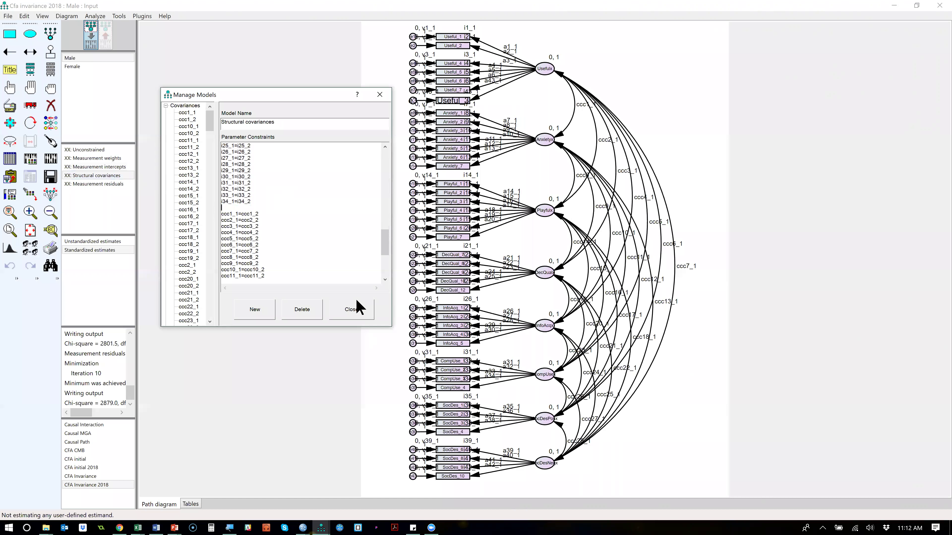
{"action": "left_click", "coordinate": [348, 314]}
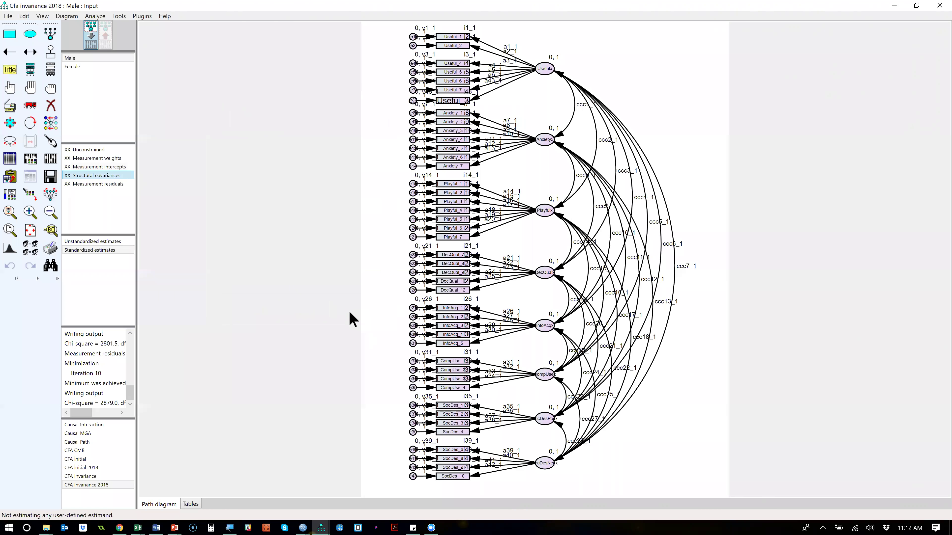
{"action": "left_click", "coordinate": [51, 159]}
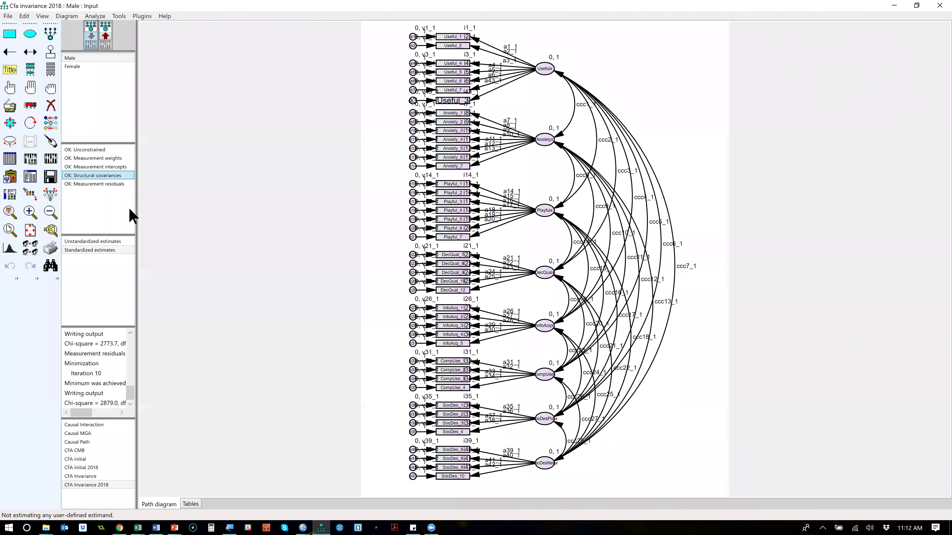
View the nested model comparisons in the text output.
{"action": "left_click", "coordinate": [31, 177]}
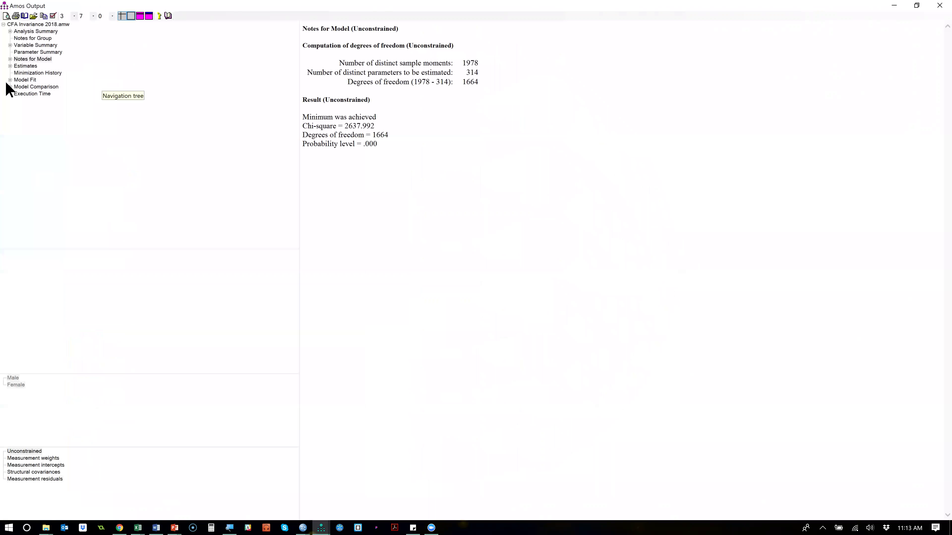
{"action": "left_click", "coordinate": [27, 86]}
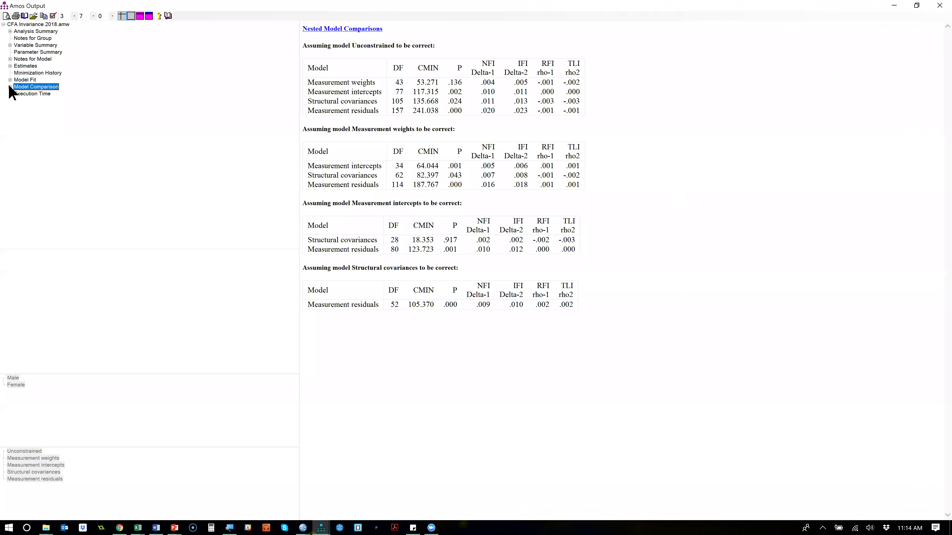
Display the scalar intercept estimates for the Male group in the unconstrained model and copy the table.
{"action": "left_click", "coordinate": [11, 66]}
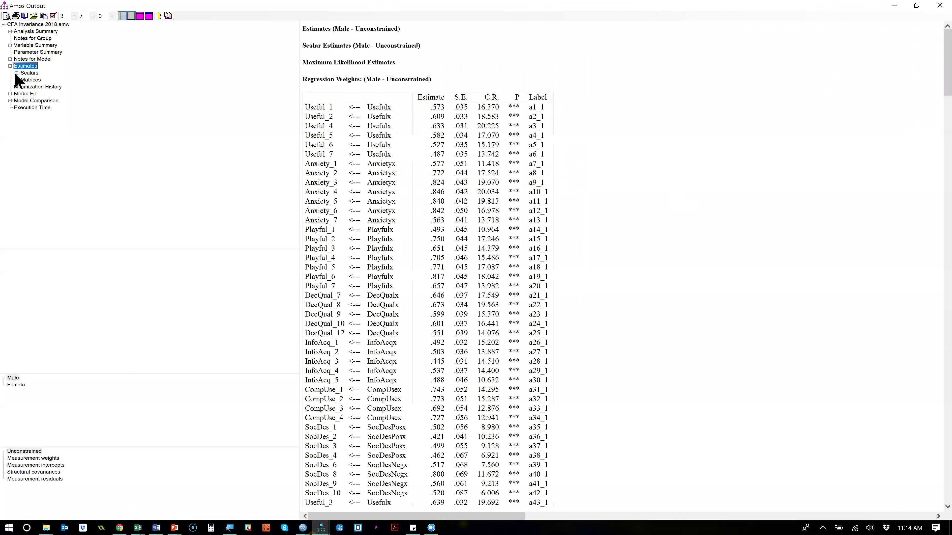
{"action": "left_click", "coordinate": [16, 72]}
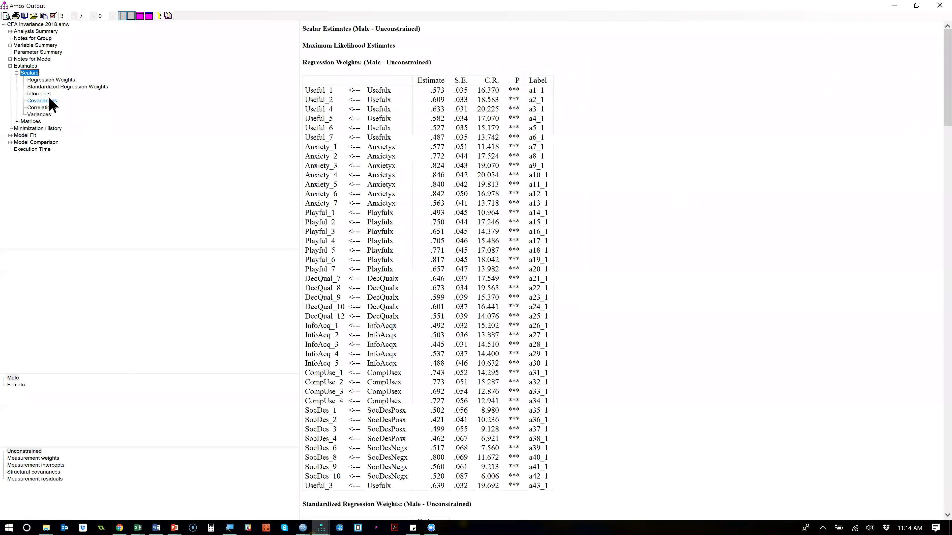
{"action": "left_click", "coordinate": [38, 94]}
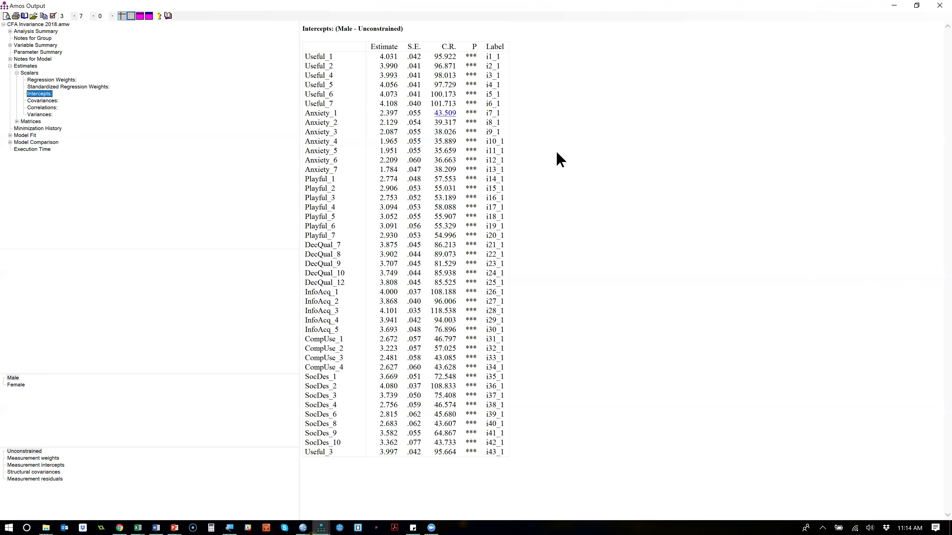
{"action": "left_click", "coordinate": [521, 153]}
{"action": "right_click", "coordinate": [522, 152]}
{"action": "left_click", "coordinate": [544, 154]}
Switch to Excel and paste the male intercepts table into a new blank workbook at A1.
{"action": "key", "text": "alt+Tab"}
{"action": "key", "text": "Tab"}
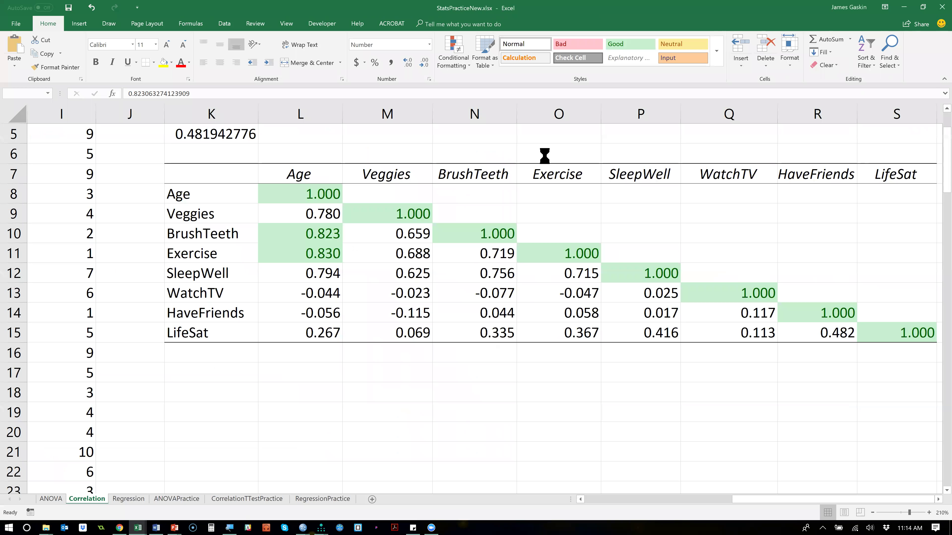
{"action": "key", "text": "ctrl+n"}
{"action": "key", "text": "ctrl+v"}
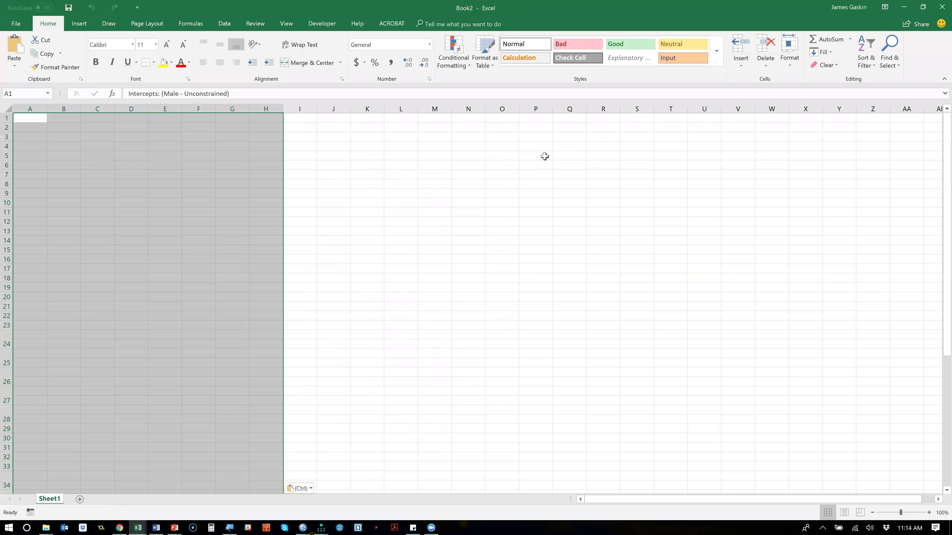
Return to Amos Output, show the unconstrained intercepts for the Female group and copy the table.
{"action": "key", "text": "alt+Tab"}
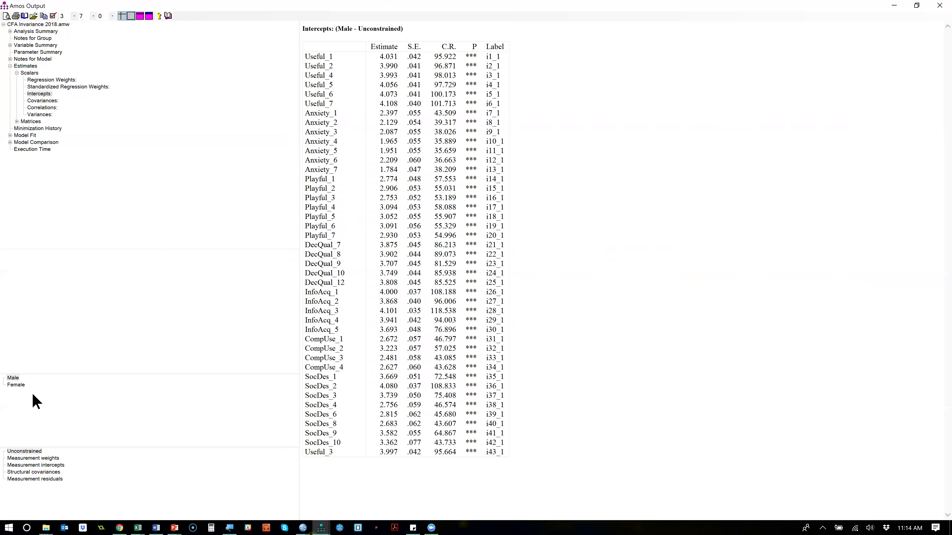
{"action": "left_click", "coordinate": [15, 385]}
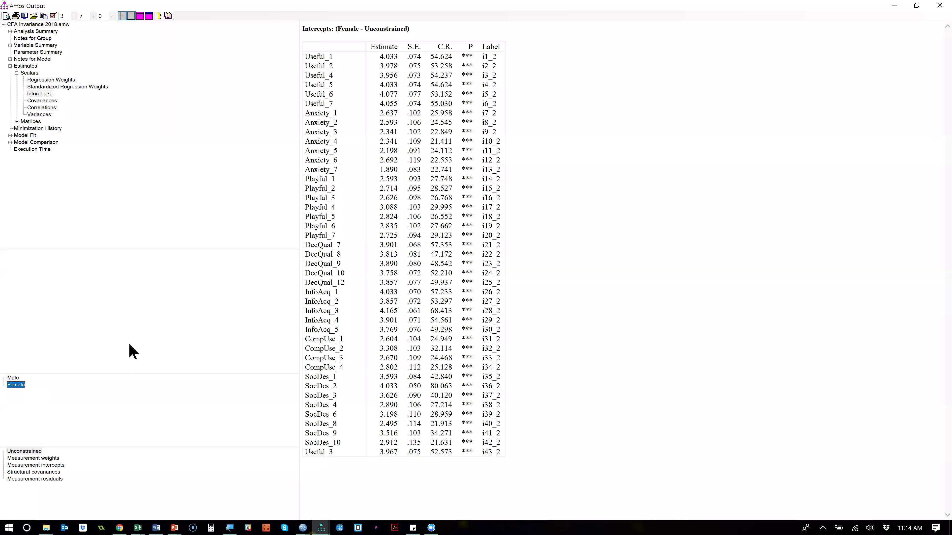
{"action": "left_click", "coordinate": [521, 258]}
{"action": "right_click", "coordinate": [521, 259]}
{"action": "left_click", "coordinate": [542, 273]}
Switch to the new Excel workbook and paste the female intercepts table beside the male one, starting at I1.
{"action": "key", "text": "alt+Tab"}
{"action": "left_click", "coordinate": [310, 120]}
{"action": "key", "text": "ctrl+v"}
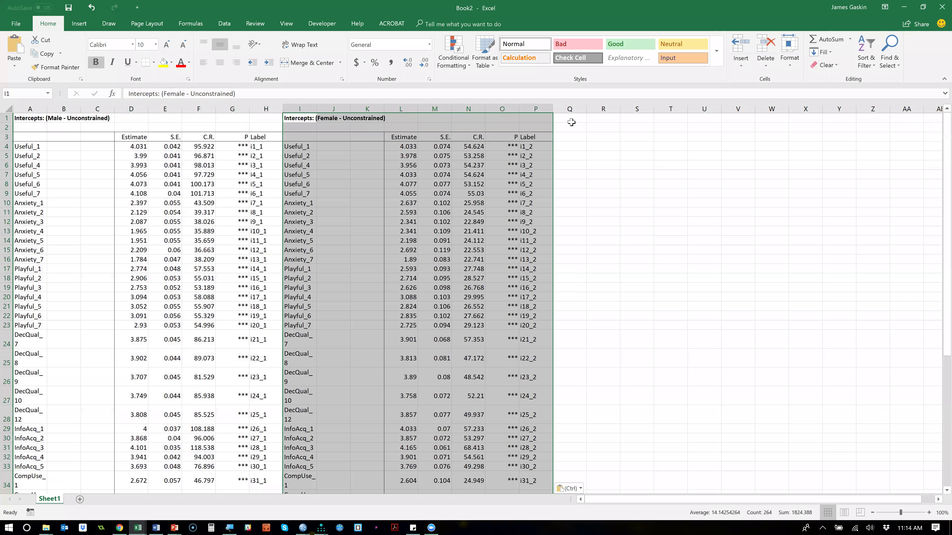
Add a "Delta" heading in Q3 and compute the absolute estimate difference in Q4 with =ABS(L4-D4).
{"action": "left_click", "coordinate": [570, 136]}
{"action": "type", "text": "Delta"}
{"action": "key", "text": "Return"}
{"action": "type", "text": "=ABS("}
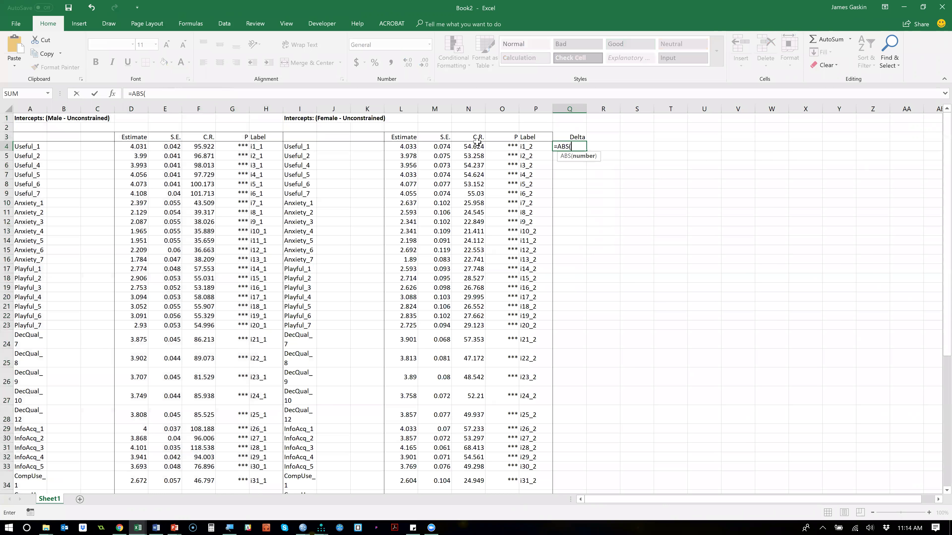
{"action": "left_click", "coordinate": [411, 146]}
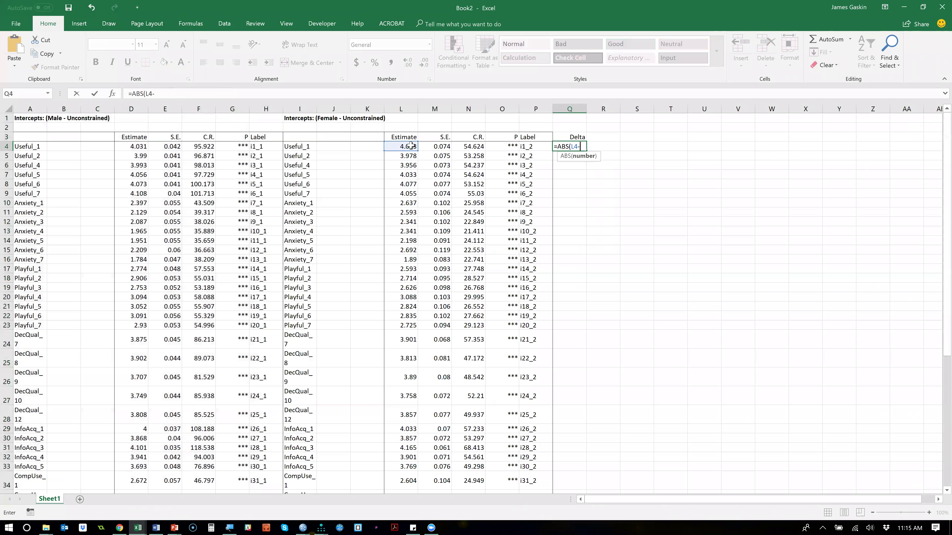
{"action": "type", "text": "-"}
{"action": "left_click", "coordinate": [135, 145]}
{"action": "type", "text": ")"}
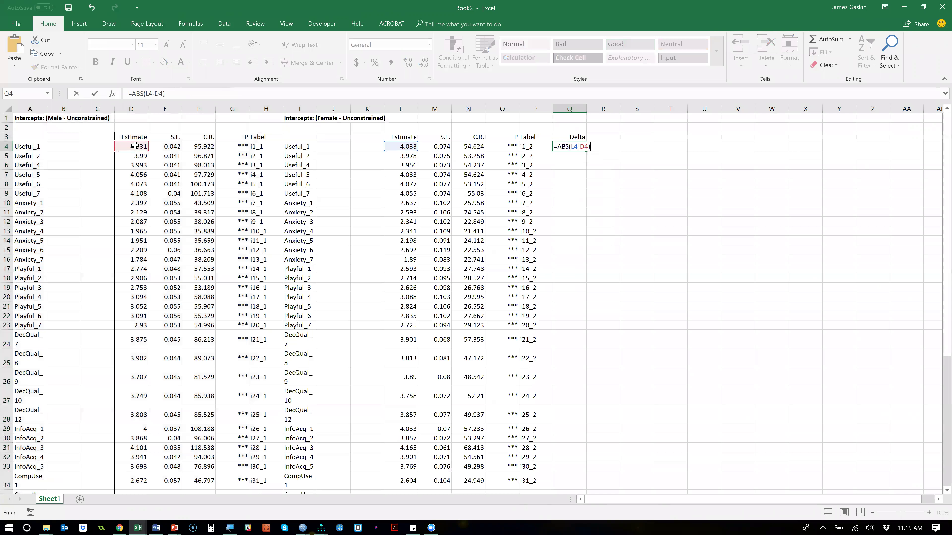
{"action": "key", "text": "ctrl+Return"}
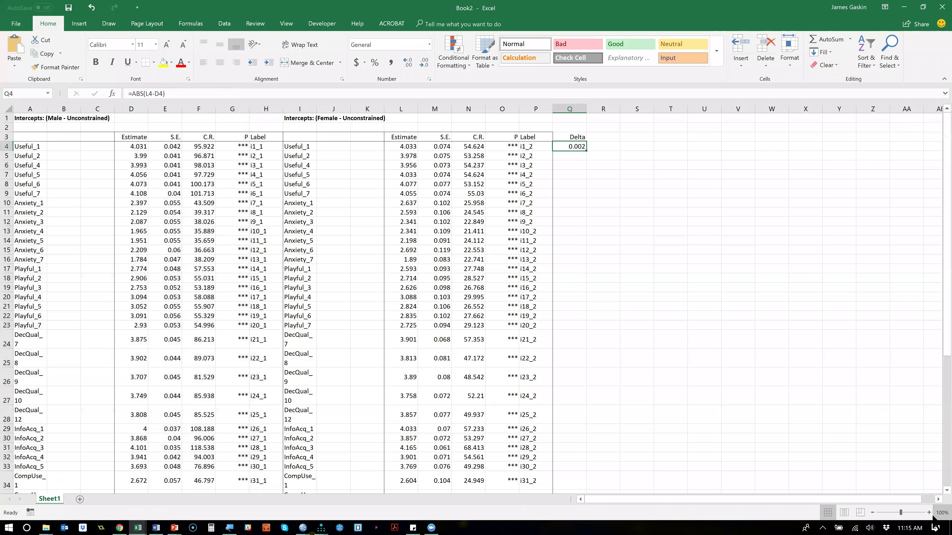
Enlarge the worksheet to 170% and review the Delta formula in Q4.
{"action": "left_click", "coordinate": [929, 513]}
{"action": "left_click", "coordinate": [929, 513]}
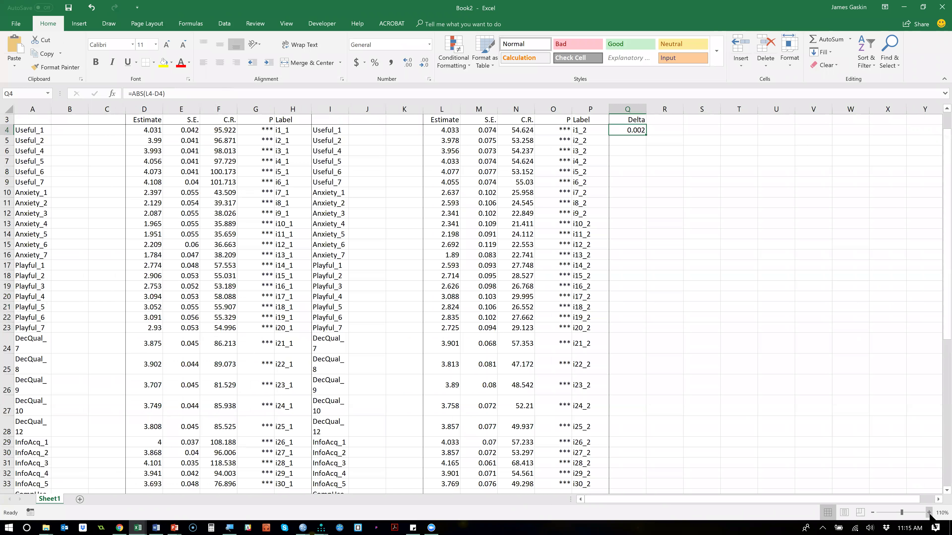
{"action": "scroll", "coordinate": [752, 333], "scroll_direction": "up", "scroll_amount": 3}
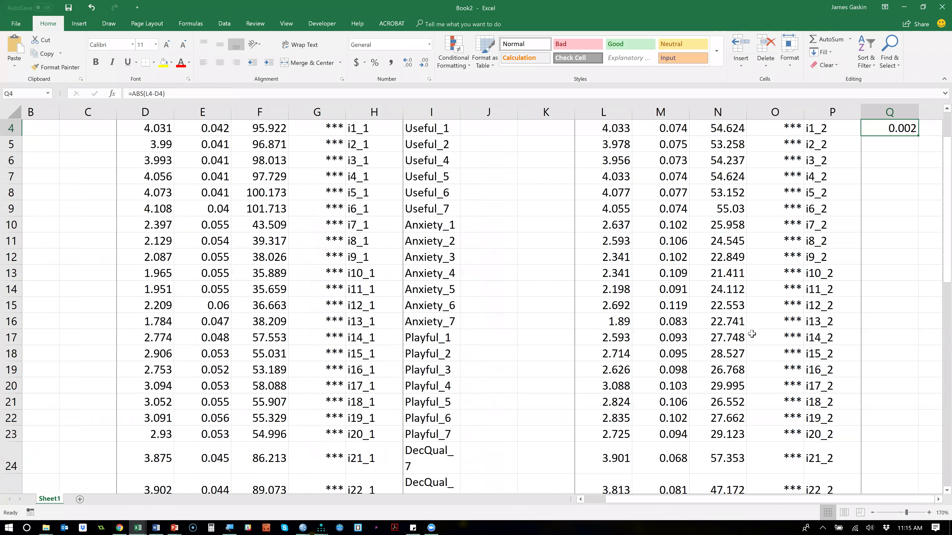
{"action": "scroll", "coordinate": [752, 333], "scroll_direction": "up", "scroll_amount": 1}
{"action": "key", "text": "F2"}
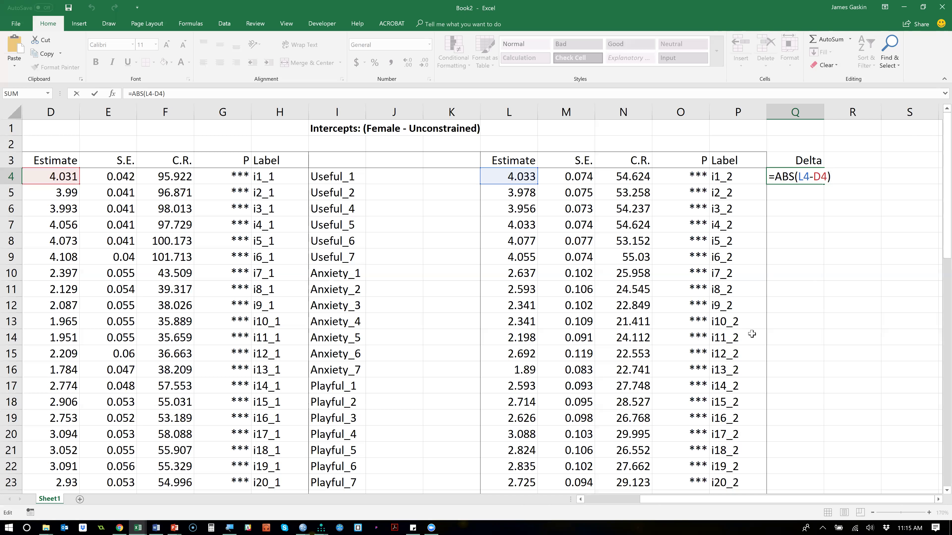
{"action": "key", "text": "Return"}
{"action": "key", "text": "Up"}
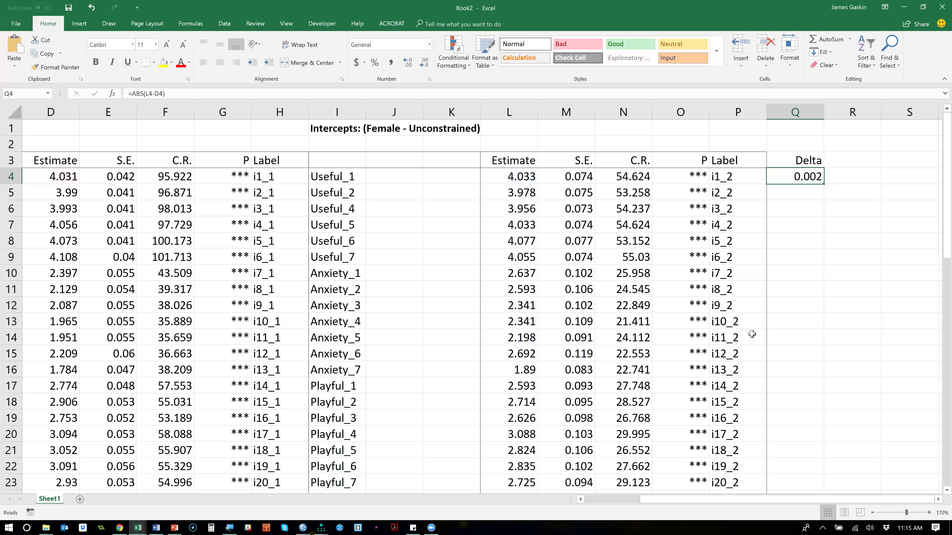
Fill the Delta formula from Q4 down through Q46 for all intercepts.
{"action": "double_click", "coordinate": [824, 185]}
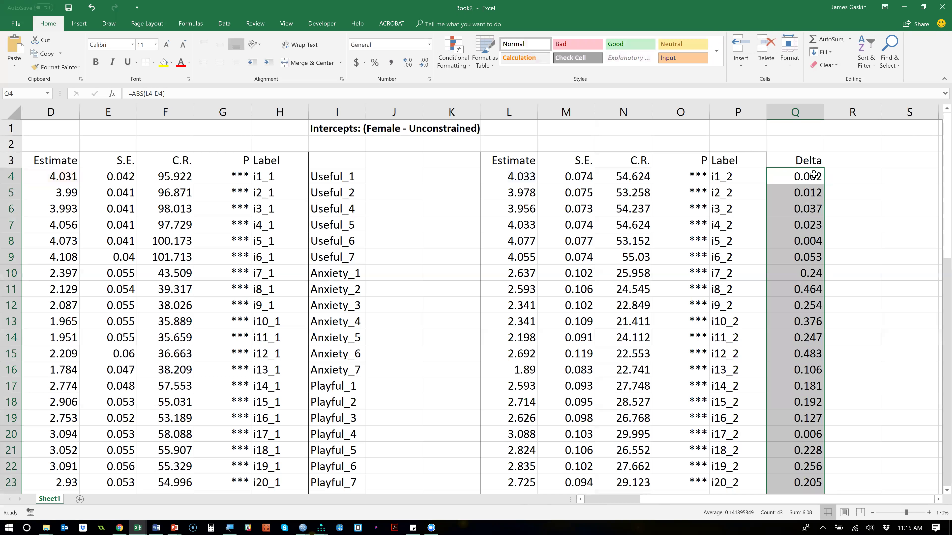
{"action": "key", "text": "ctrl+z"}
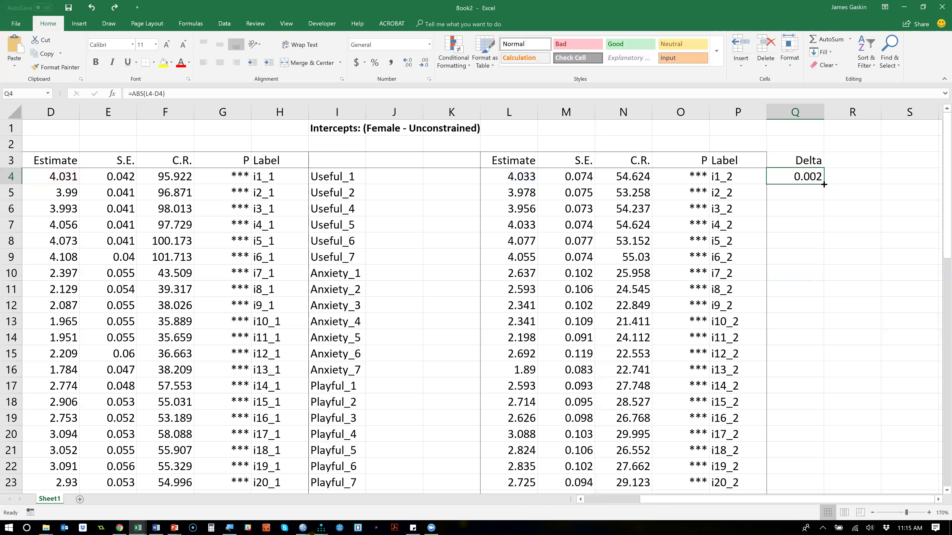
{"action": "left_click_drag", "start_coordinate": [824, 185], "coordinate": [824, 184]}
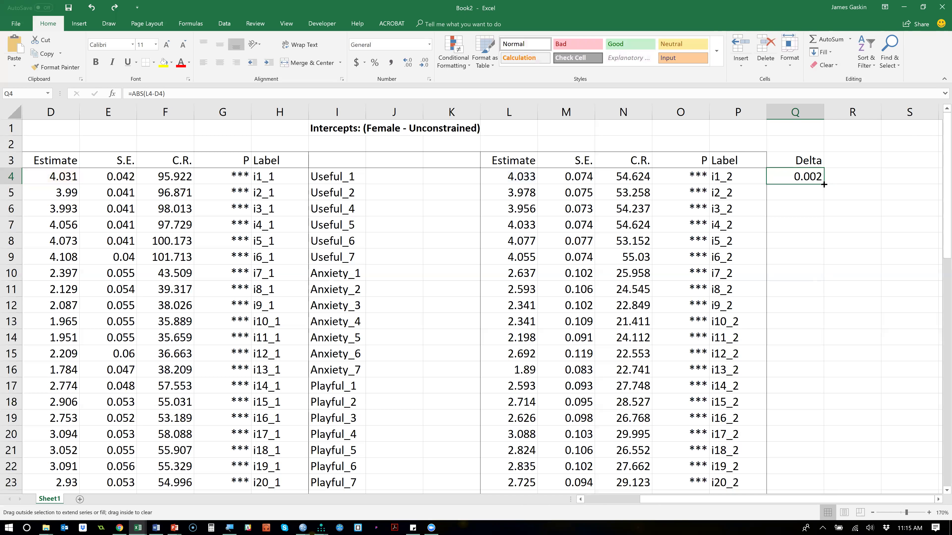
{"action": "double_click", "coordinate": [824, 185]}
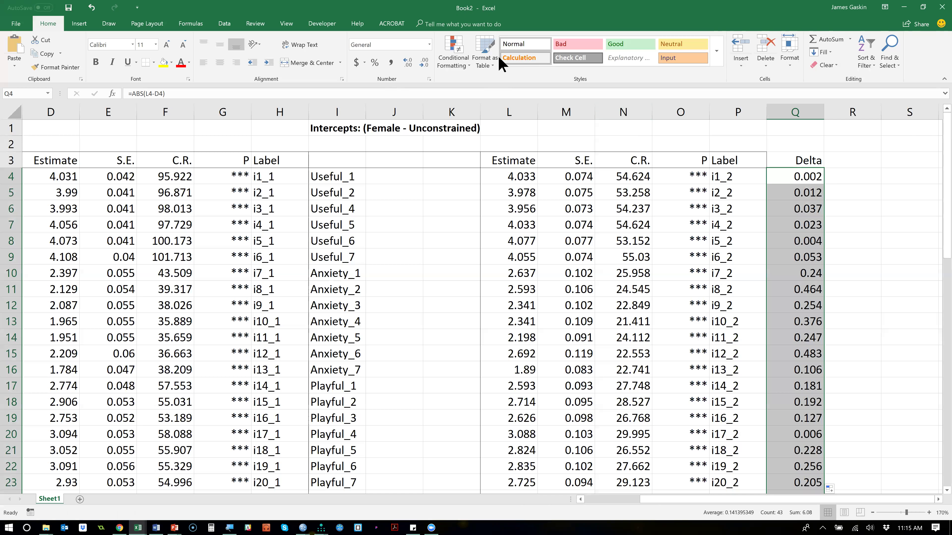
Highlight the top 10 Delta values using conditional formatting with Light Red Fill with Dark Red Text.
{"action": "left_click", "coordinate": [454, 63]}
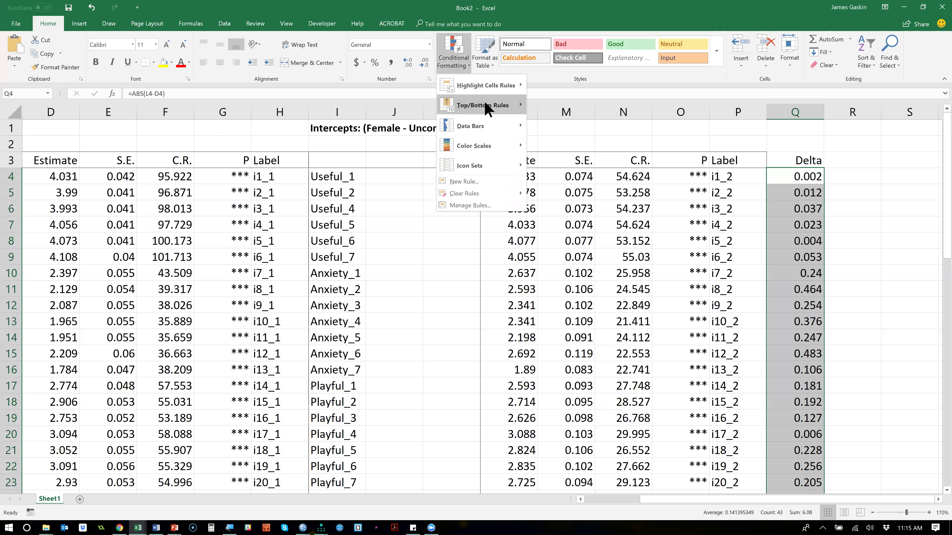
{"action": "mouse_move", "coordinate": [486, 105]}
{"action": "left_click", "coordinate": [567, 106]}
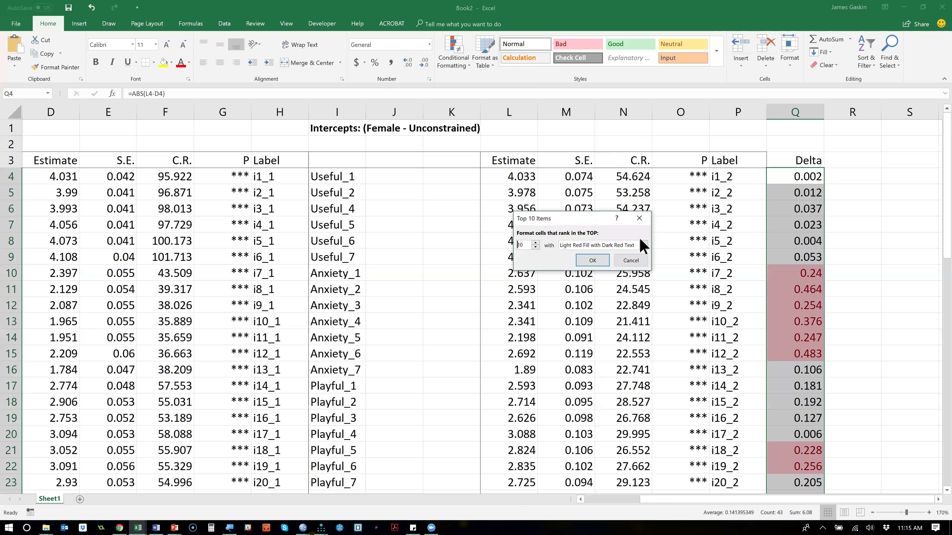
{"action": "left_click", "coordinate": [593, 261]}
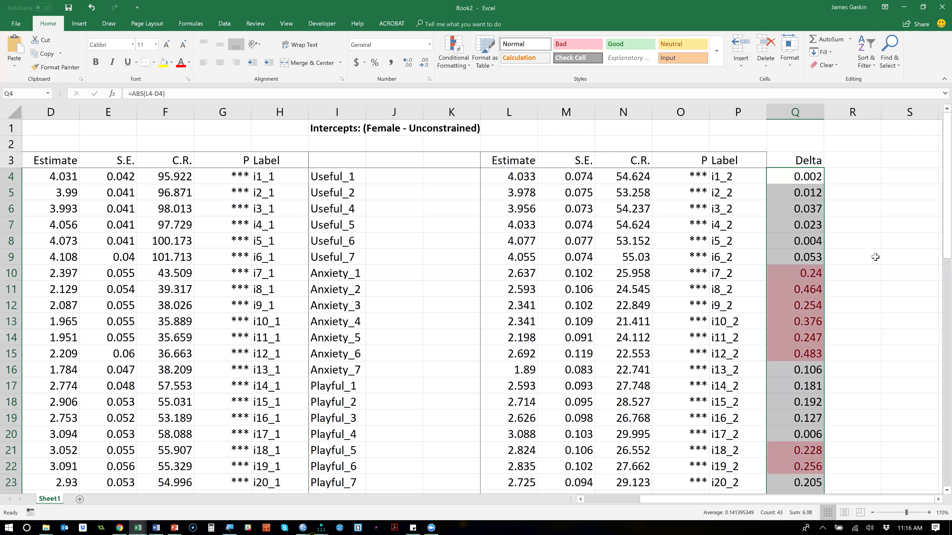
Examine the highlighted Delta values down the column and select K21:Q22 in the Playful_5 and Playful_6 rows.
{"action": "scroll", "coordinate": [838, 237], "scroll_direction": "down", "scroll_amount": 3}
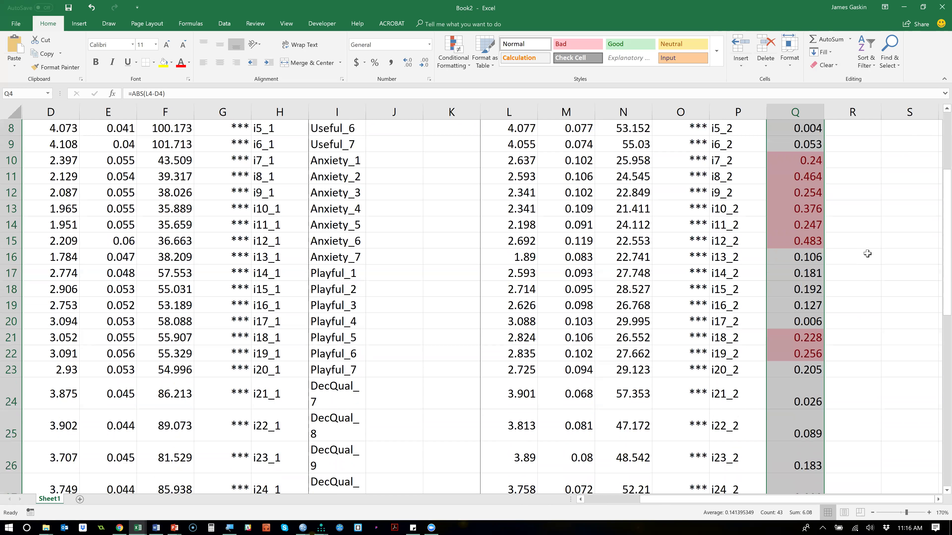
{"action": "scroll", "coordinate": [867, 253], "scroll_direction": "down", "scroll_amount": 1}
{"action": "scroll", "coordinate": [867, 254], "scroll_direction": "down", "scroll_amount": 2}
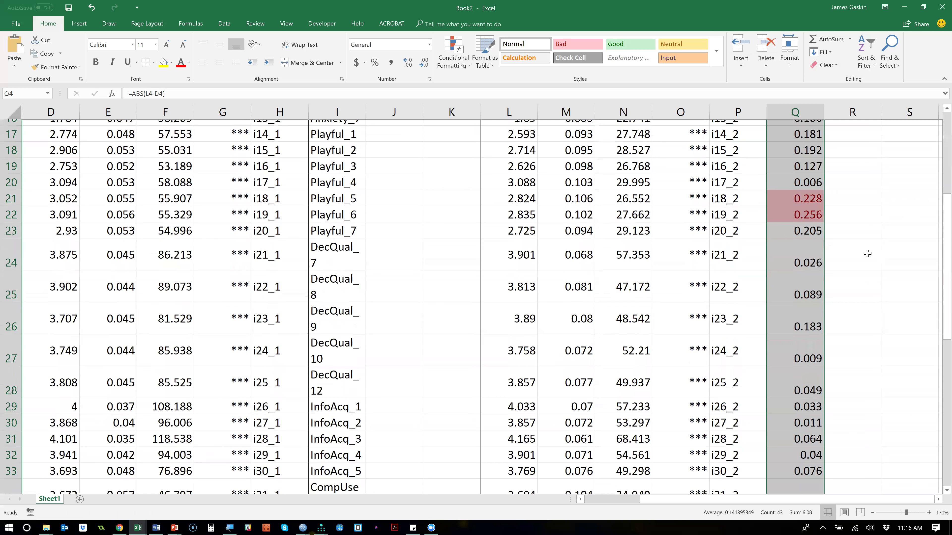
{"action": "scroll", "coordinate": [868, 254], "scroll_direction": "down", "scroll_amount": 3}
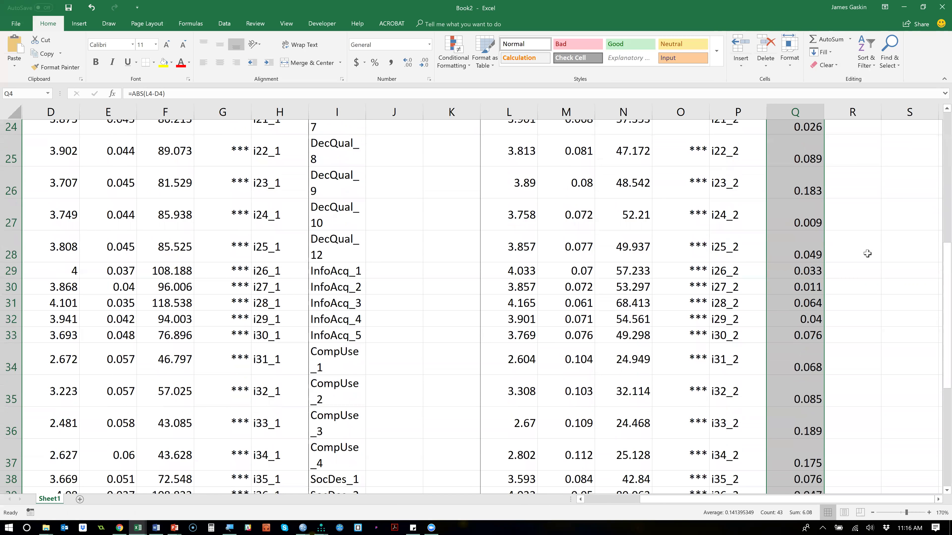
{"action": "scroll", "coordinate": [867, 254], "scroll_direction": "down", "scroll_amount": 3}
{"action": "scroll", "coordinate": [867, 254], "scroll_direction": "up", "scroll_amount": 3}
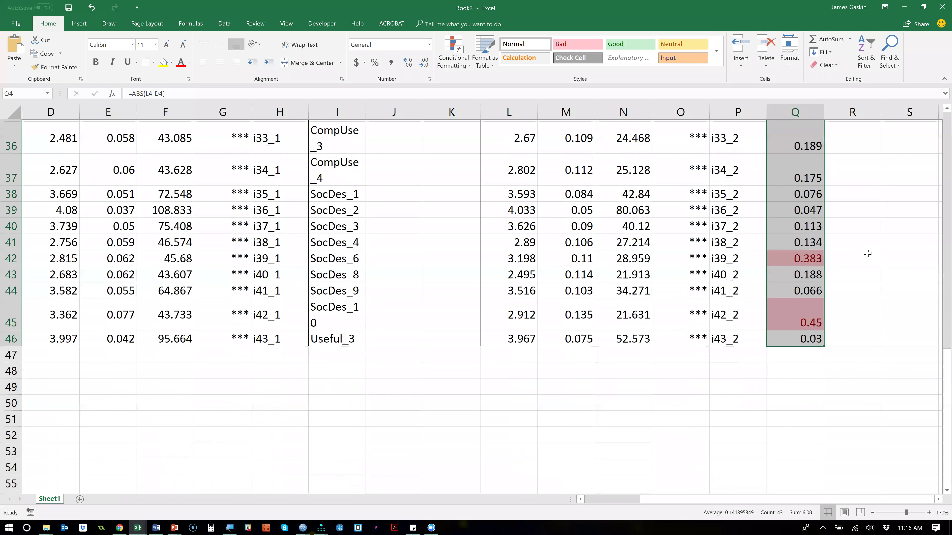
{"action": "scroll", "coordinate": [867, 254], "scroll_direction": "down", "scroll_amount": 2}
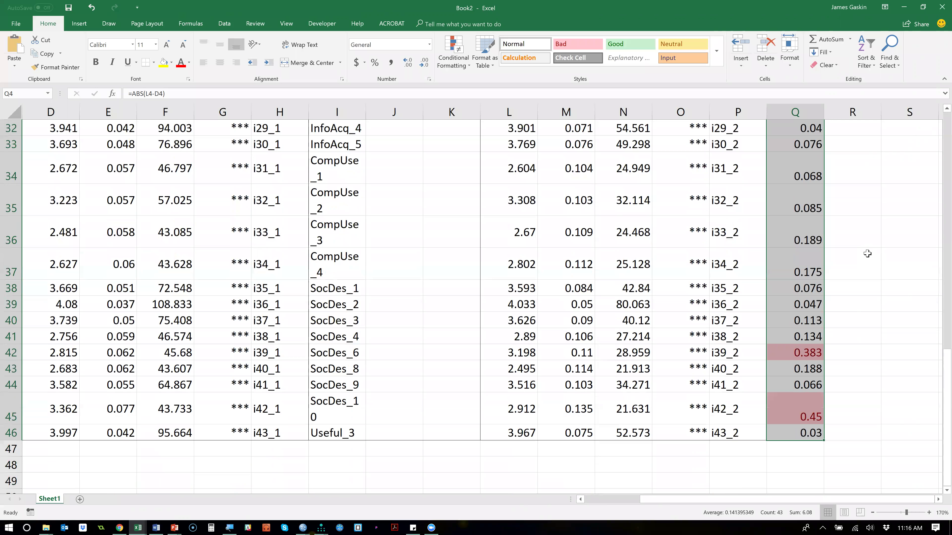
{"action": "scroll", "coordinate": [867, 253], "scroll_direction": "up", "scroll_amount": 6}
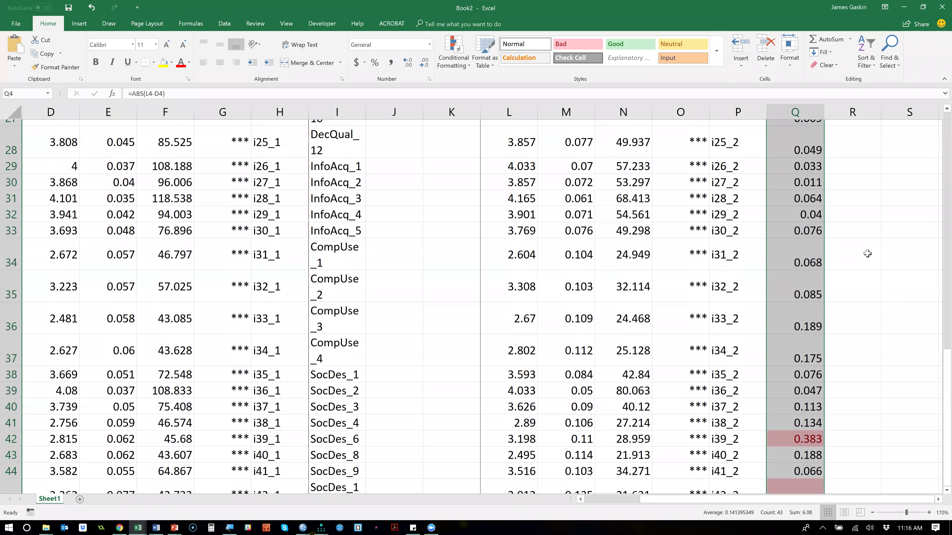
{"action": "scroll", "coordinate": [815, 352], "scroll_direction": "up", "scroll_amount": 2}
{"action": "left_click_drag", "start_coordinate": [806, 353], "coordinate": [448, 373]}
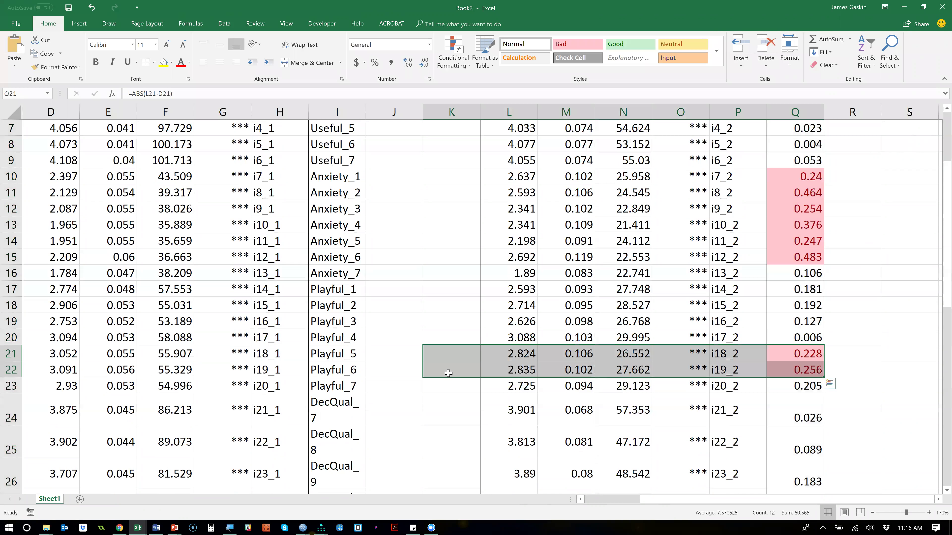
Compare the Anxiety_7 row with the highlighted Anxiety items and identify their intercept labels i7_2 through i12_2.
{"action": "scroll", "coordinate": [815, 370], "scroll_direction": "up", "scroll_amount": 2}
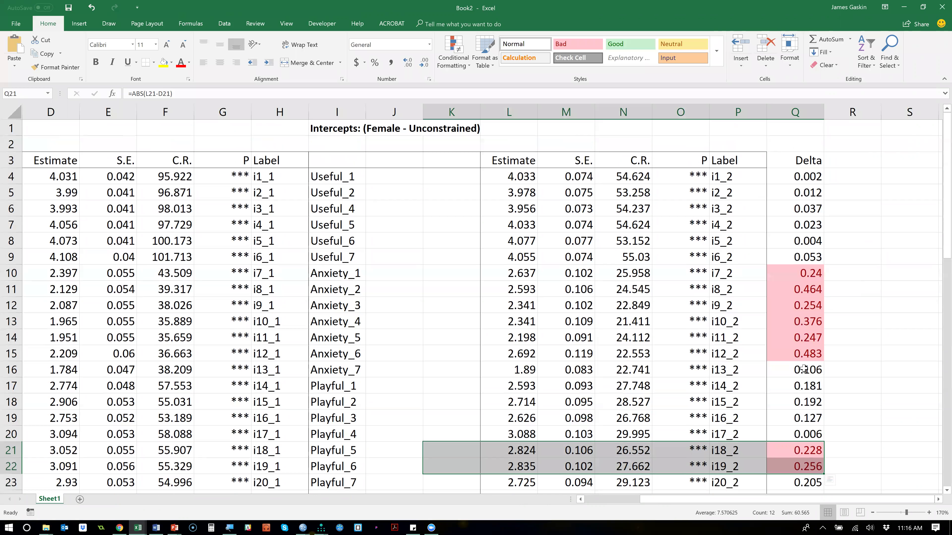
{"action": "left_click_drag", "start_coordinate": [811, 370], "coordinate": [354, 371]}
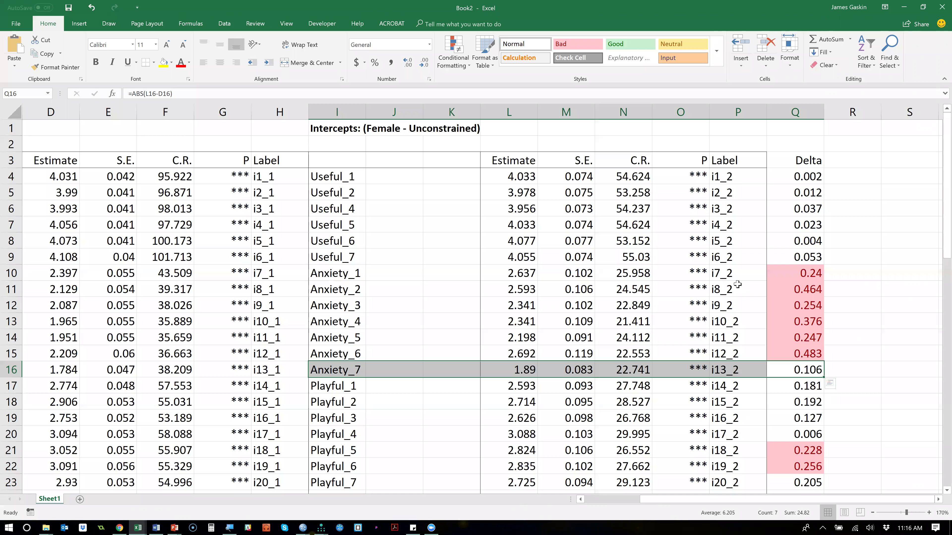
{"action": "left_click", "coordinate": [738, 277]}
{"action": "left_click_drag", "start_coordinate": [741, 285], "coordinate": [751, 348]}
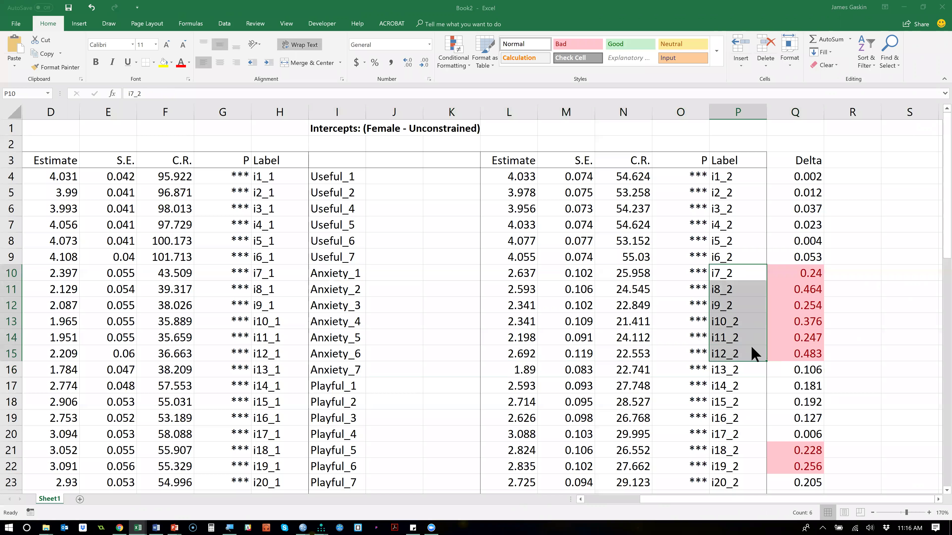
{"action": "key", "text": "alt+Tab"}
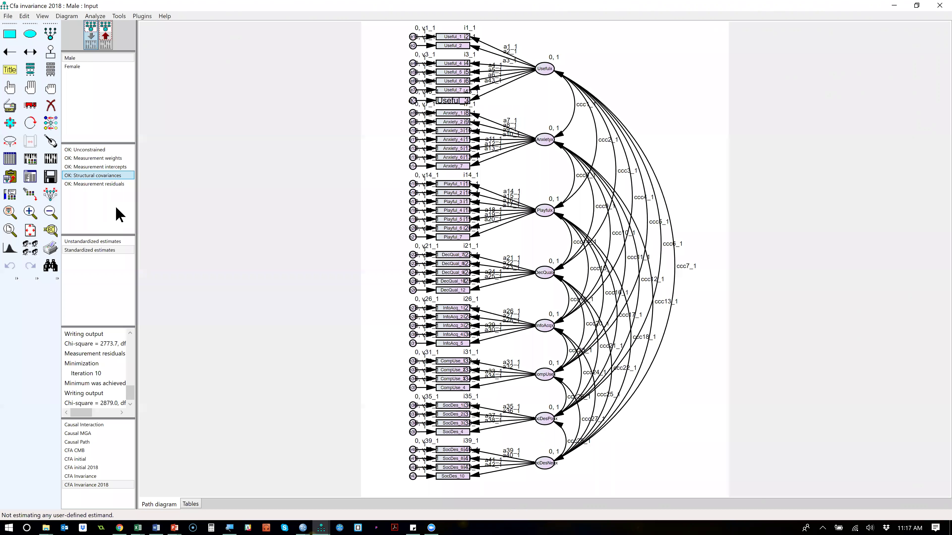
{"action": "key", "text": "alt+Tab"}
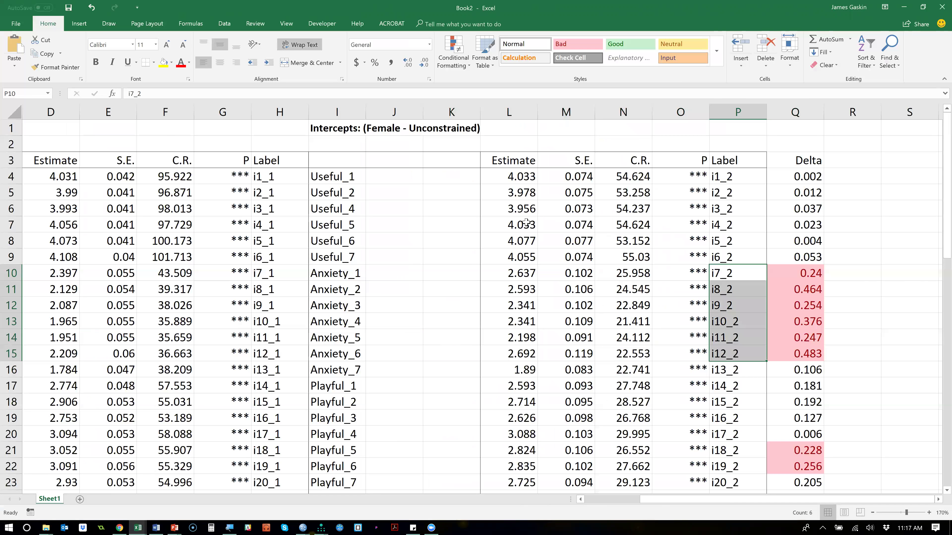
{"action": "left_click_drag", "start_coordinate": [806, 371], "coordinate": [695, 371]}
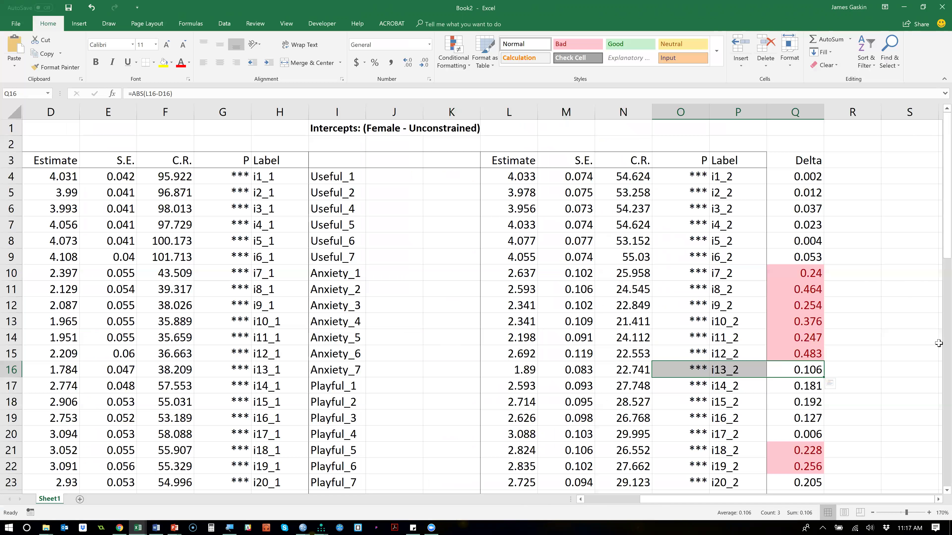
Switch to Amos and delete the intercept constraints i7 through i12 from the Measurement intercepts model.
{"action": "key", "text": "alt+Tab"}
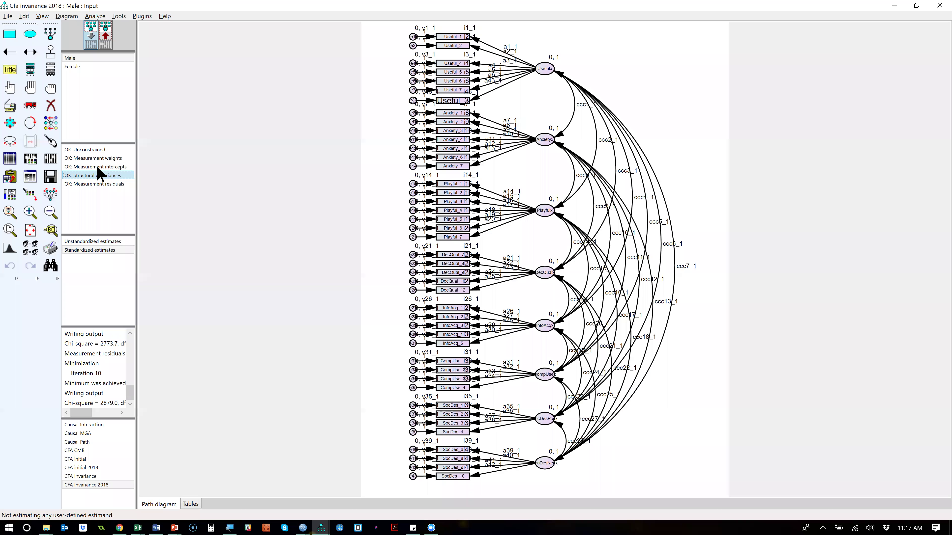
{"action": "double_click", "coordinate": [99, 168]}
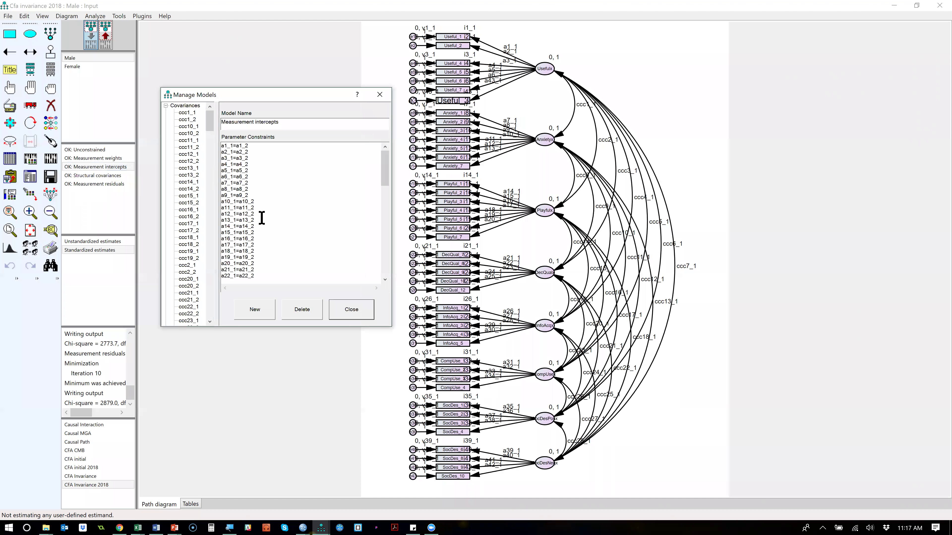
{"action": "scroll", "coordinate": [263, 218], "scroll_direction": "down", "scroll_amount": 3}
{"action": "scroll", "coordinate": [263, 218], "scroll_direction": "down", "scroll_amount": 6}
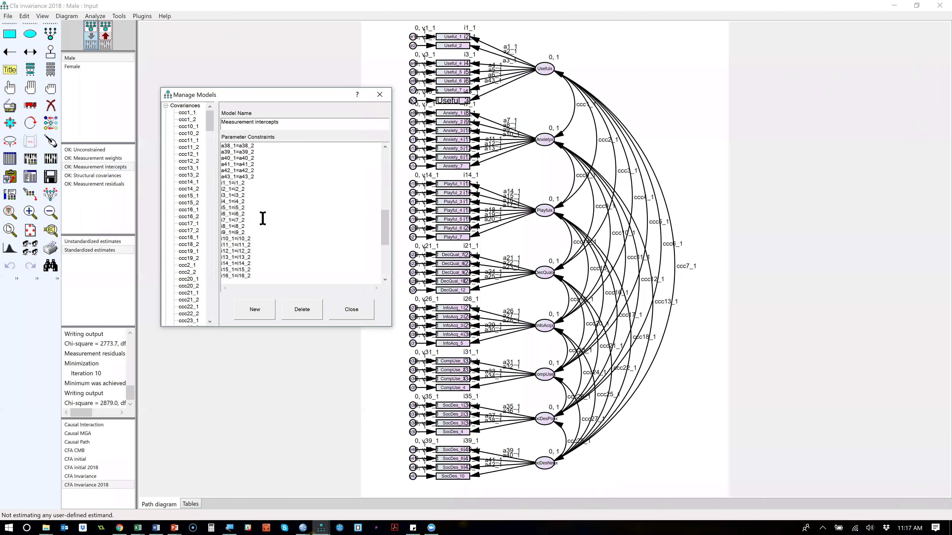
{"action": "left_click_drag", "start_coordinate": [222, 220], "coordinate": [273, 252]}
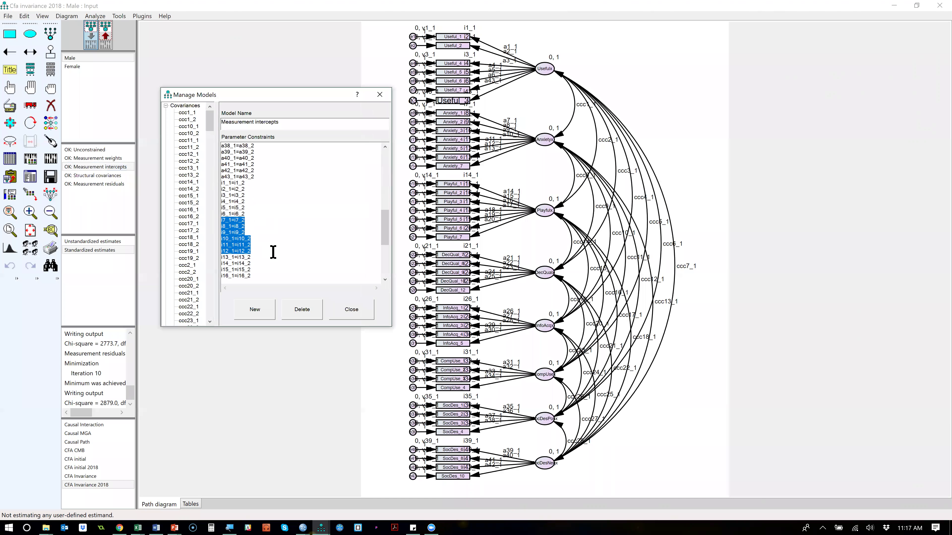
{"action": "key", "text": "Delete"}
Delete the i7 through i12 intercept constraints from the Structural covariances model and close the model manager.
{"action": "left_click", "coordinate": [105, 158]}
{"action": "left_click", "coordinate": [96, 175]}
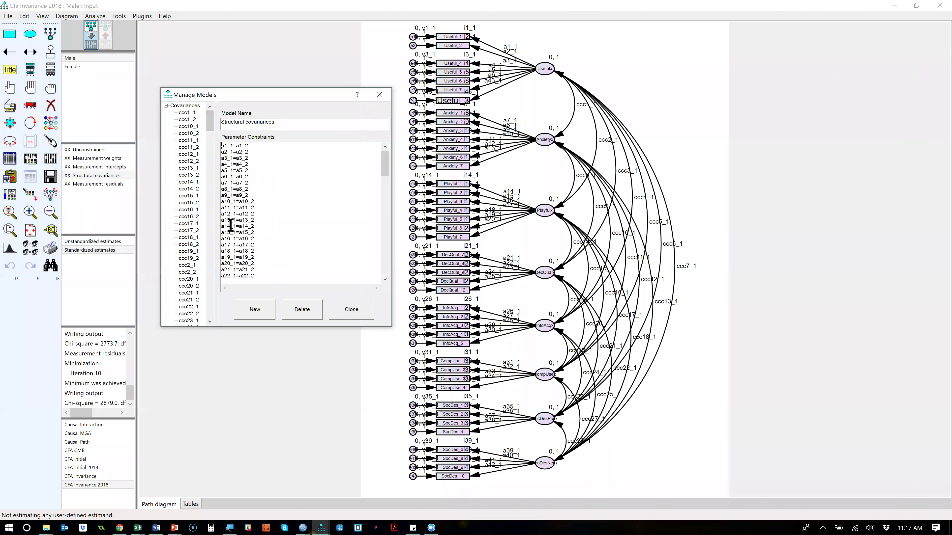
{"action": "scroll", "coordinate": [231, 225], "scroll_direction": "down", "scroll_amount": 12}
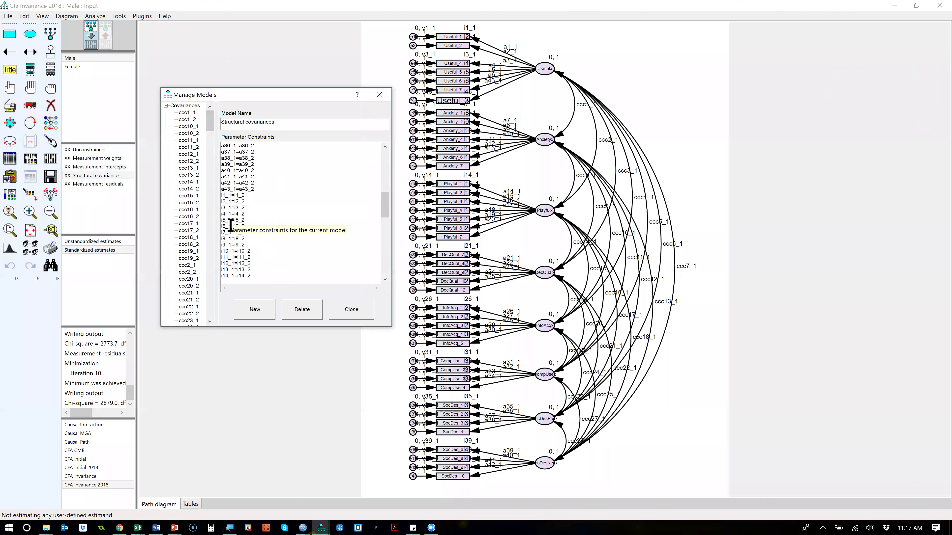
{"action": "left_click_drag", "start_coordinate": [242, 237], "coordinate": [273, 262]}
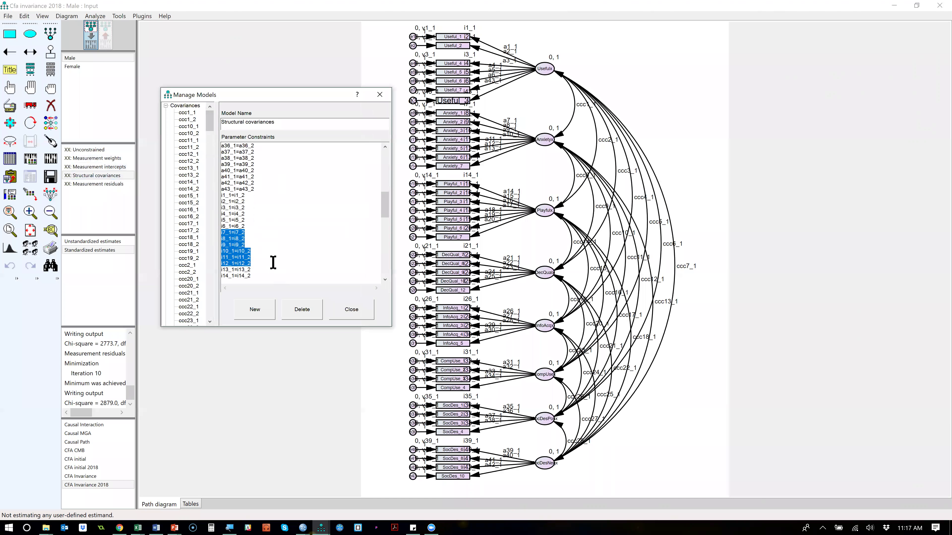
{"action": "key", "text": "Delete"}
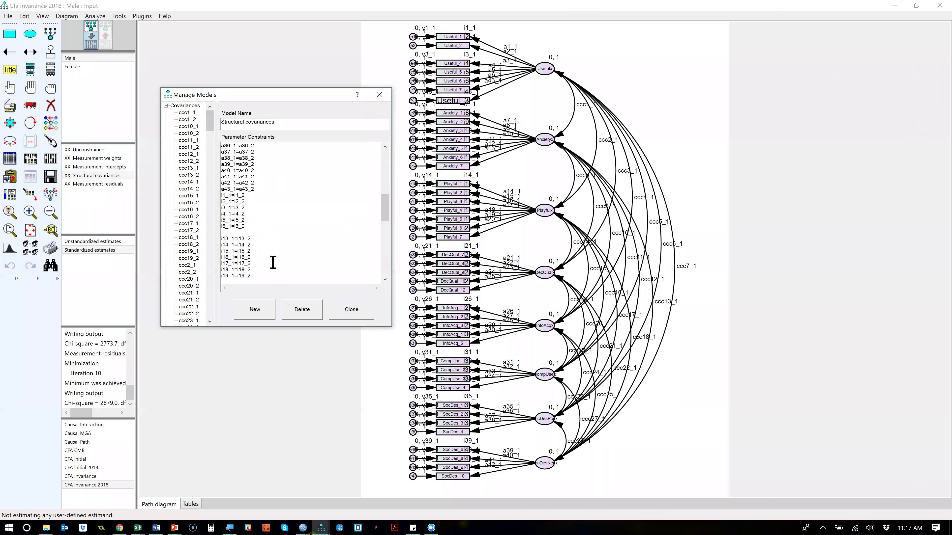
{"action": "left_click", "coordinate": [363, 313]}
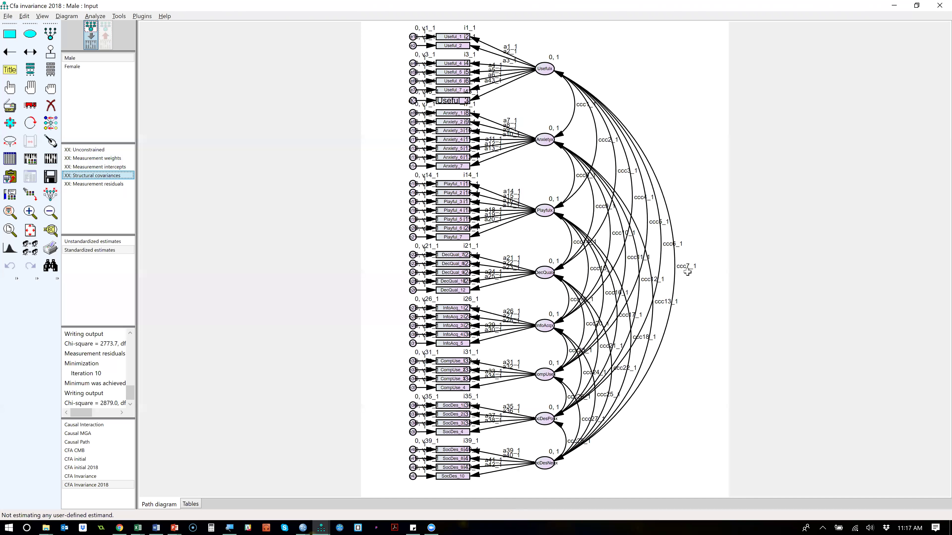
Check the highlighted Playful labels in the Excel worksheet and delete constraints i18 and i19 from the Measurement intercepts model in Amos.
{"action": "key", "text": "alt+Tab"}
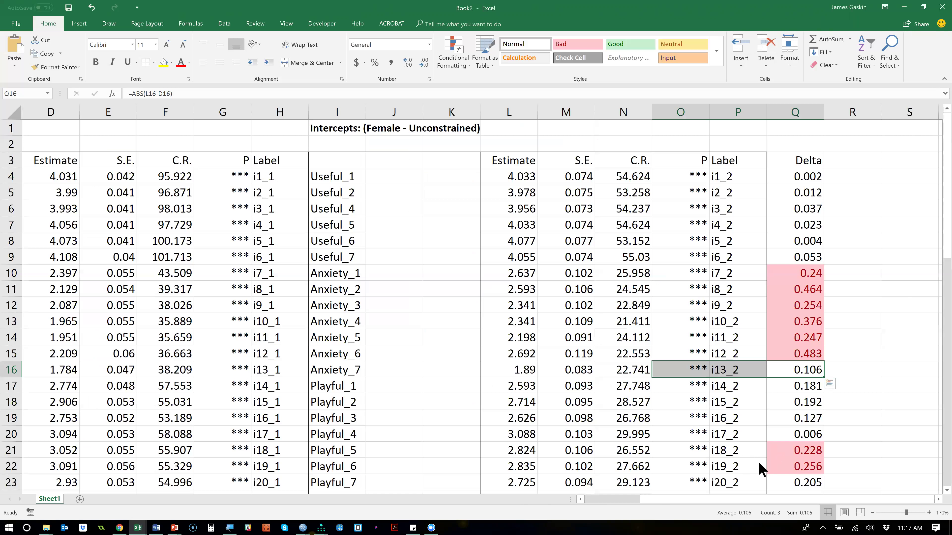
{"action": "key", "text": "alt+Tab"}
{"action": "double_click", "coordinate": [90, 166]}
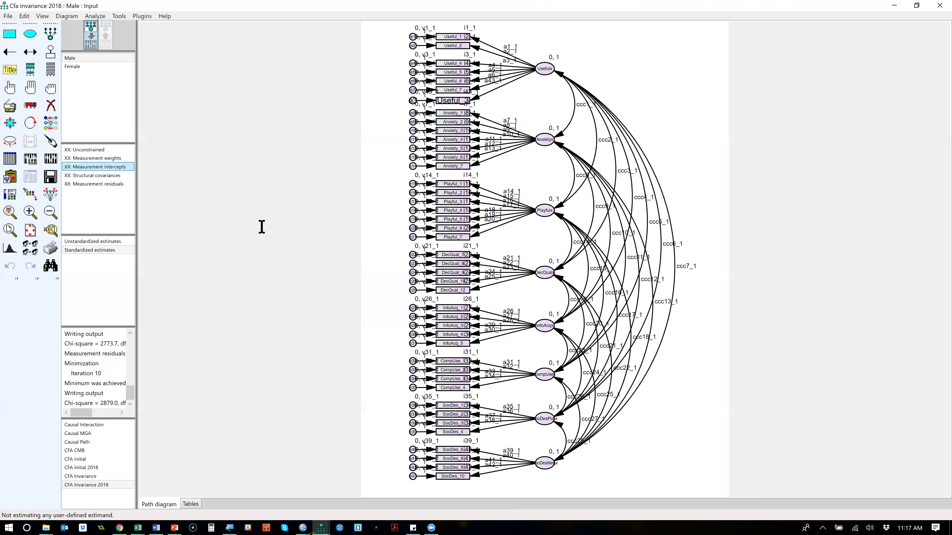
{"action": "scroll", "coordinate": [251, 235], "scroll_direction": "down", "scroll_amount": 13}
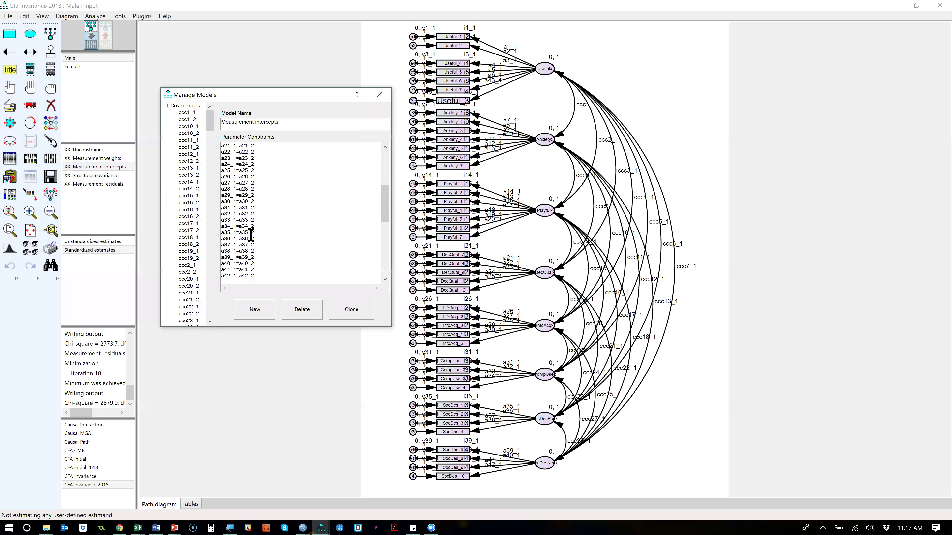
{"action": "scroll", "coordinate": [251, 235], "scroll_direction": "down", "scroll_amount": 1}
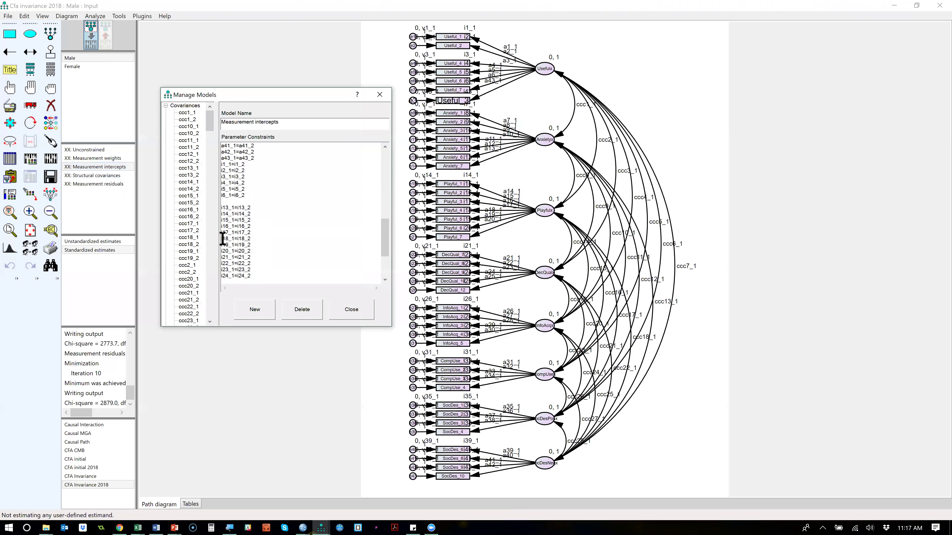
{"action": "left_click_drag", "start_coordinate": [255, 245], "coordinate": [220, 238]}
{"action": "key", "text": "Delete"}
Delete the i18 and i19 constraints from the Structural covariances model and close the model manager.
{"action": "left_click", "coordinate": [95, 177]}
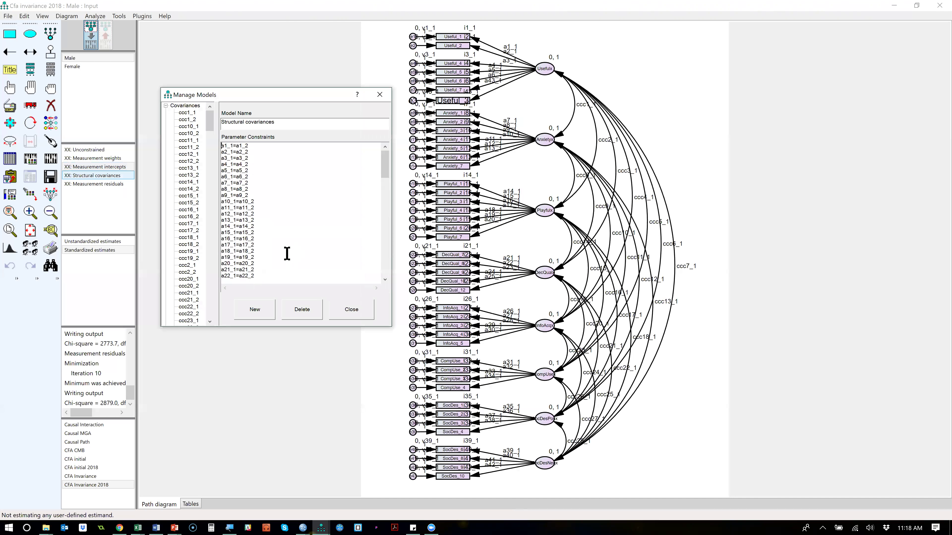
{"action": "scroll", "coordinate": [266, 257], "scroll_direction": "down", "scroll_amount": 9}
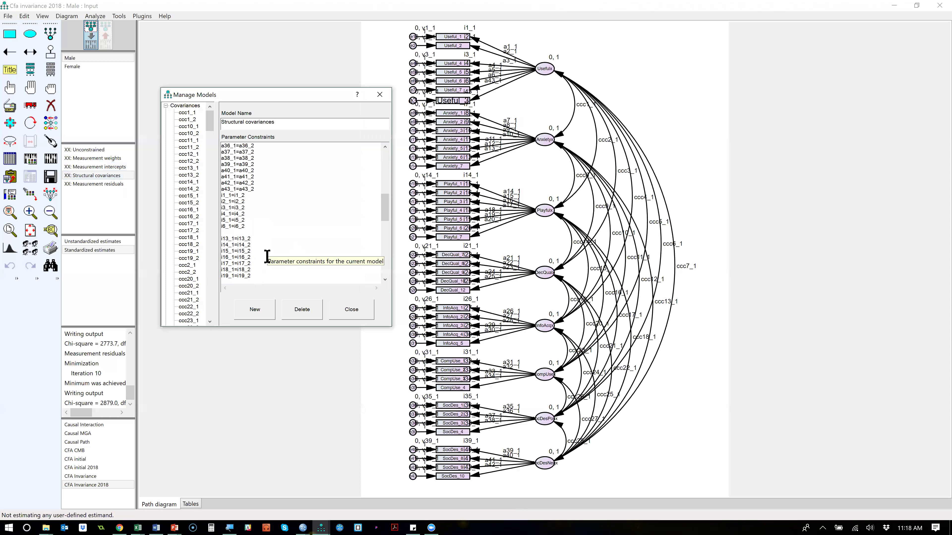
{"action": "left_click_drag", "start_coordinate": [251, 263], "coordinate": [214, 259]}
{"action": "left_click", "coordinate": [352, 317]}
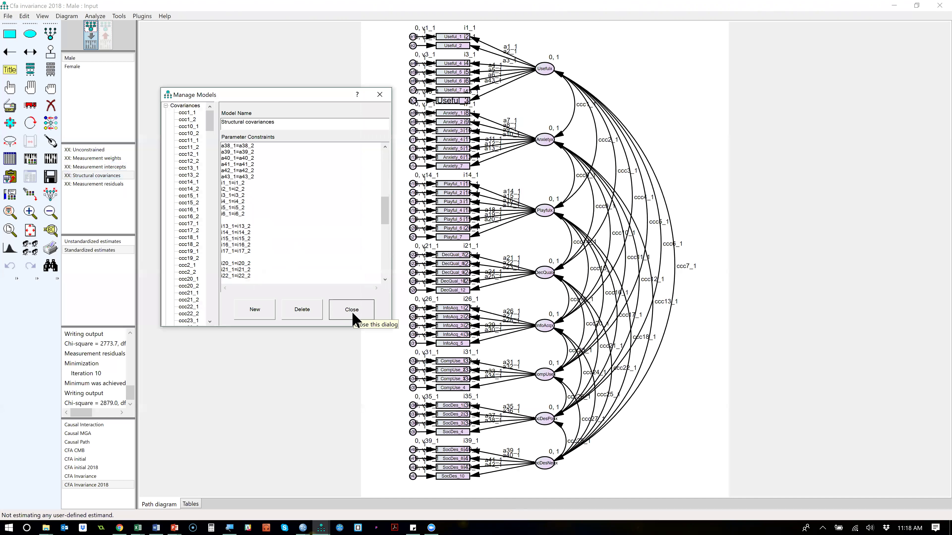
Recalculate the estimates and display the nested model comparisons in the text output.
{"action": "left_click", "coordinate": [52, 158]}
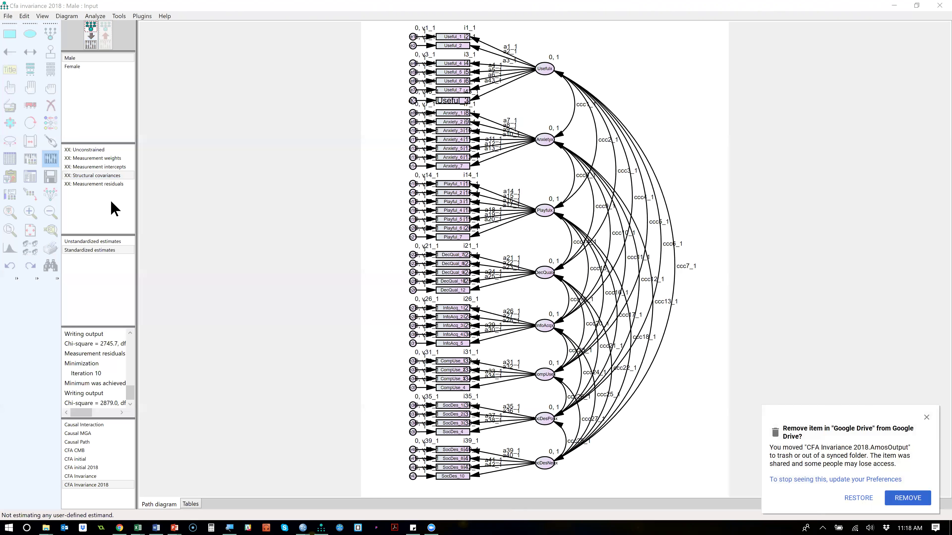
{"action": "left_click", "coordinate": [33, 181]}
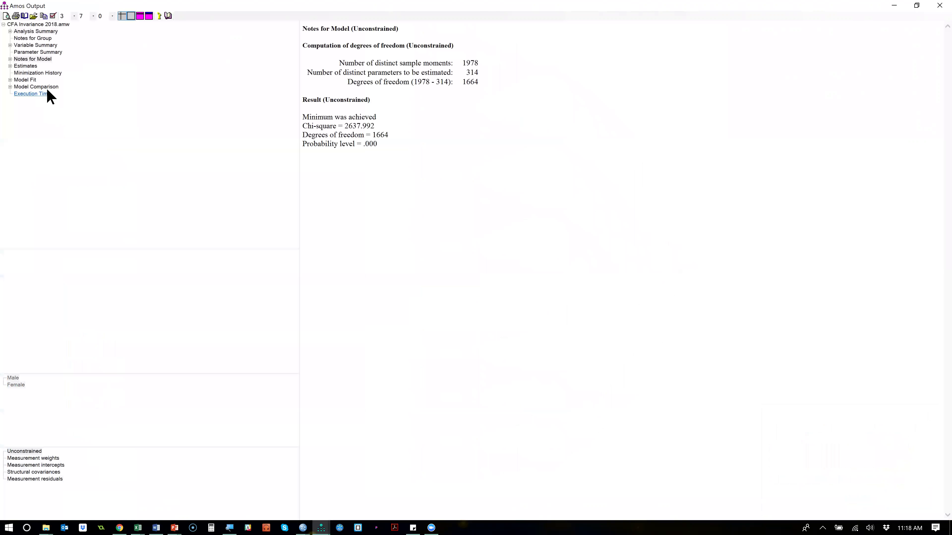
{"action": "left_click", "coordinate": [45, 87]}
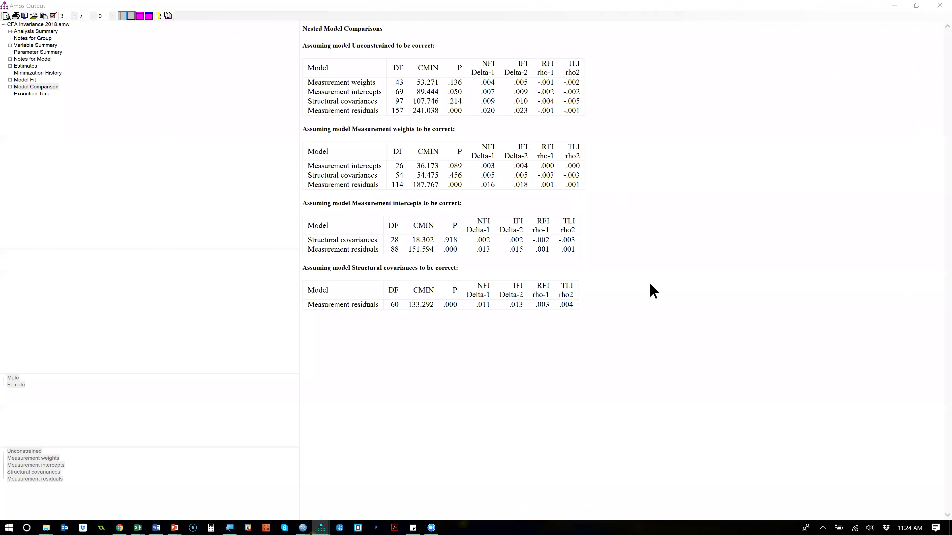
Switch to the EFA Pattern Matrix 2018 output in SPSS and reopen the One-Way ANOVA dialog.
{"action": "key", "text": "ctrl+alt+Tab"}
{"action": "key", "text": "Down"}
{"action": "key", "text": "Right"}
{"action": "key", "text": "Right"}
{"action": "key", "text": "Right"}
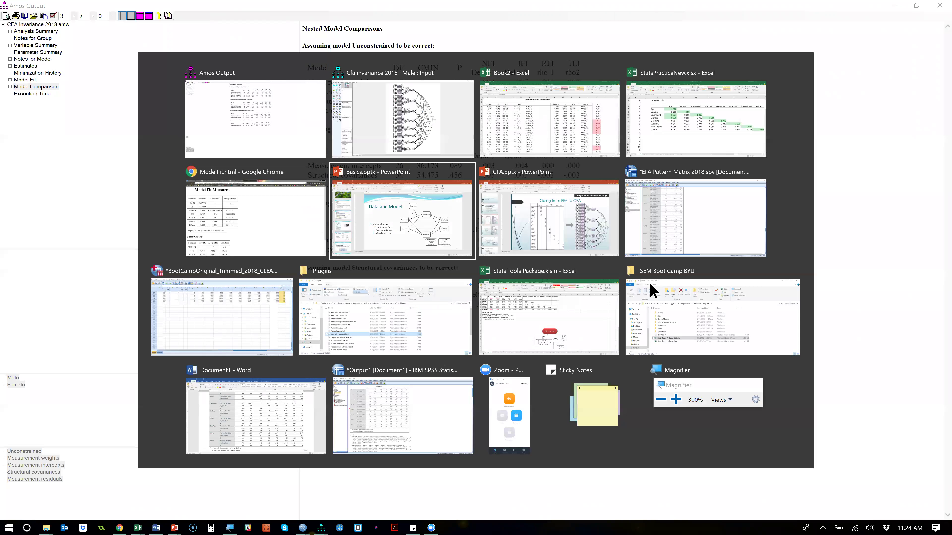
{"action": "key", "text": "Return"}
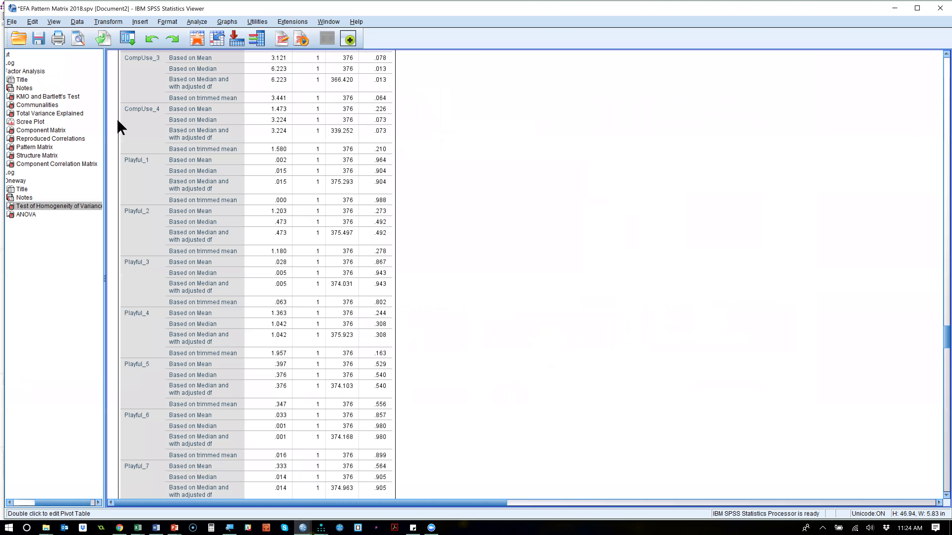
{"action": "left_click", "coordinate": [129, 38]}
{"action": "left_click", "coordinate": [155, 55]}
Remove all variables from CompUse_1 through Useful_7 from the dependent list, keeping only Anxiety_1 to Anxiety_7.
{"action": "left_click", "coordinate": [532, 256]}
{"action": "left_click", "coordinate": [513, 292]}
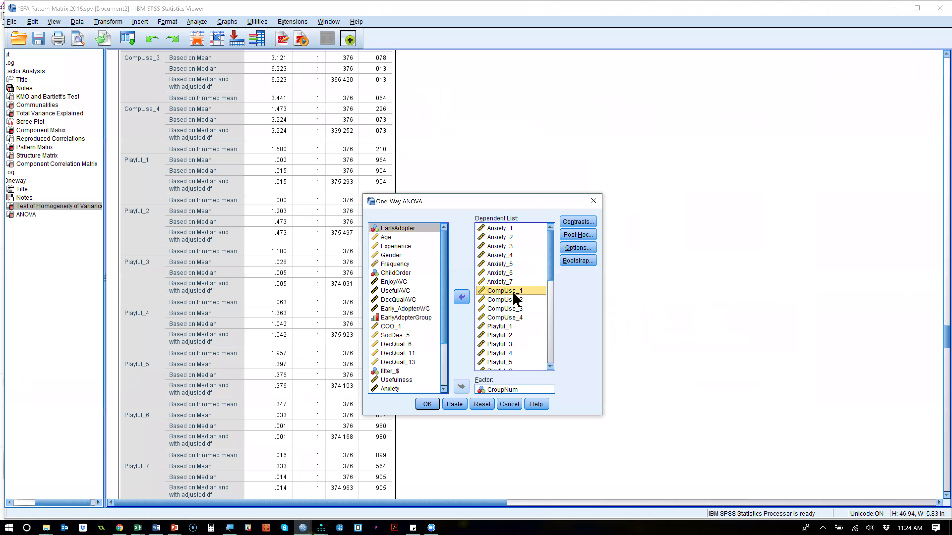
{"action": "key", "text": "shift+Down"}
{"action": "key", "text": "shift+Down"}
{"action": "key", "text": "shift+Down"}
{"action": "key", "text": "shift+Down"}
{"action": "key", "text": "shift+Down"}
{"action": "key", "text": "shift+Down"}
{"action": "key", "text": "shift+Down"}
{"action": "key", "text": "shift+Down"}
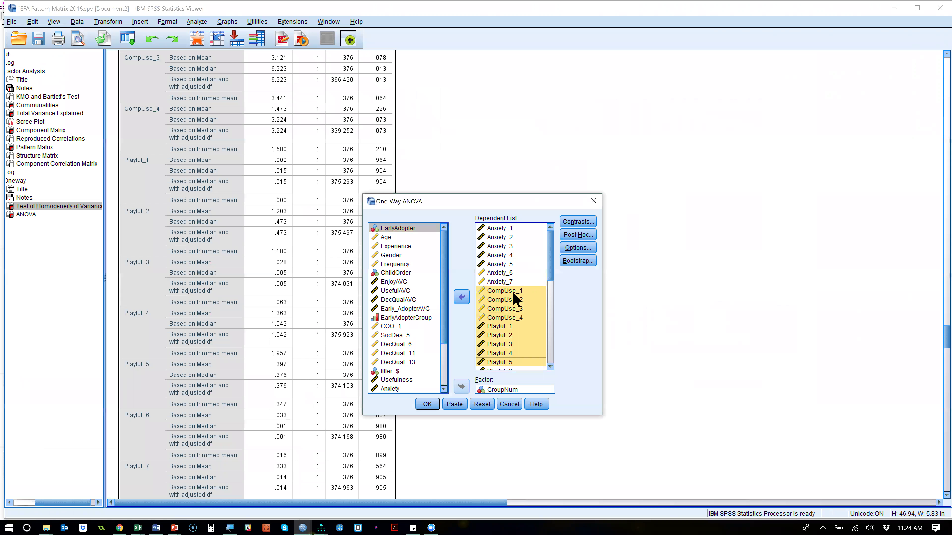
{"action": "left_click", "coordinate": [461, 297]}
{"action": "left_click", "coordinate": [496, 291]}
{"action": "scroll", "coordinate": [496, 297], "scroll_direction": "down", "scroll_amount": 3}
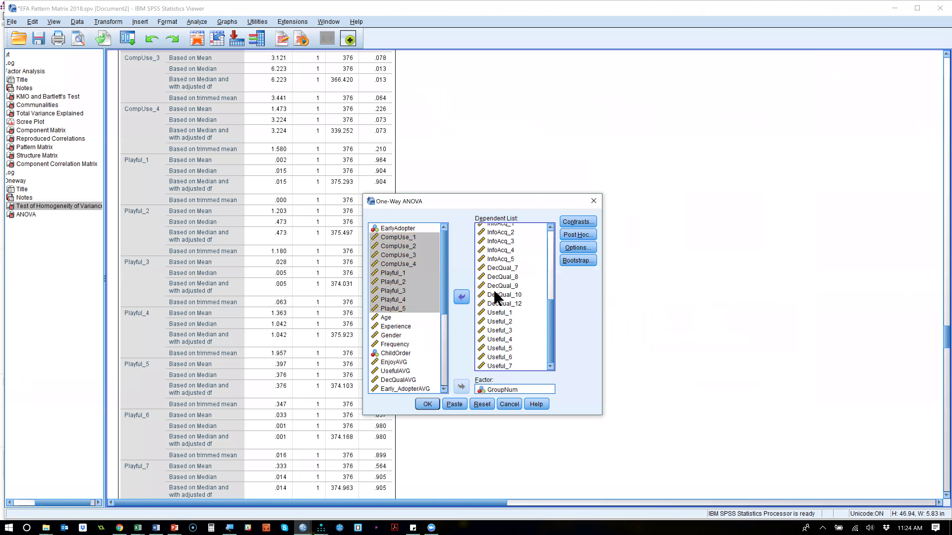
{"action": "left_click", "coordinate": [517, 366], "text": "shift"}
{"action": "left_click", "coordinate": [462, 297]}
Replace the GroupNum factor of the One-Way ANOVA with Gender.
{"action": "left_click", "coordinate": [487, 390]}
{"action": "left_click", "coordinate": [462, 387]}
{"action": "left_click", "coordinate": [390, 300]}
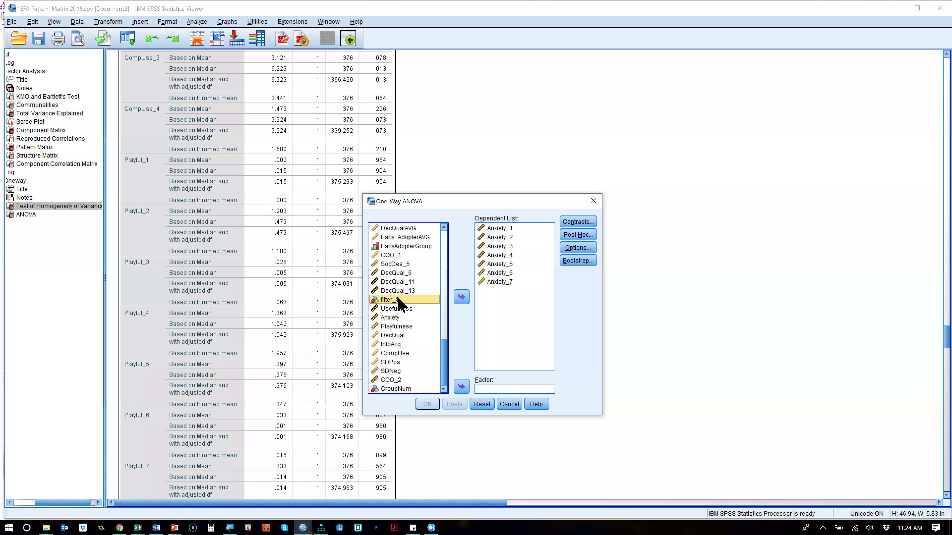
{"action": "scroll", "coordinate": [403, 268], "scroll_direction": "up", "scroll_amount": 3}
{"action": "left_click", "coordinate": [398, 264]}
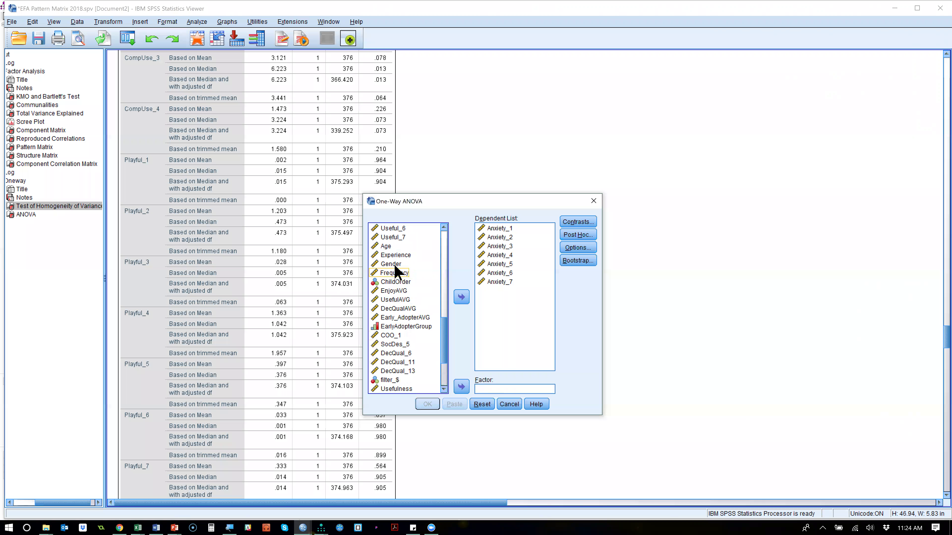
{"action": "left_click", "coordinate": [462, 386]}
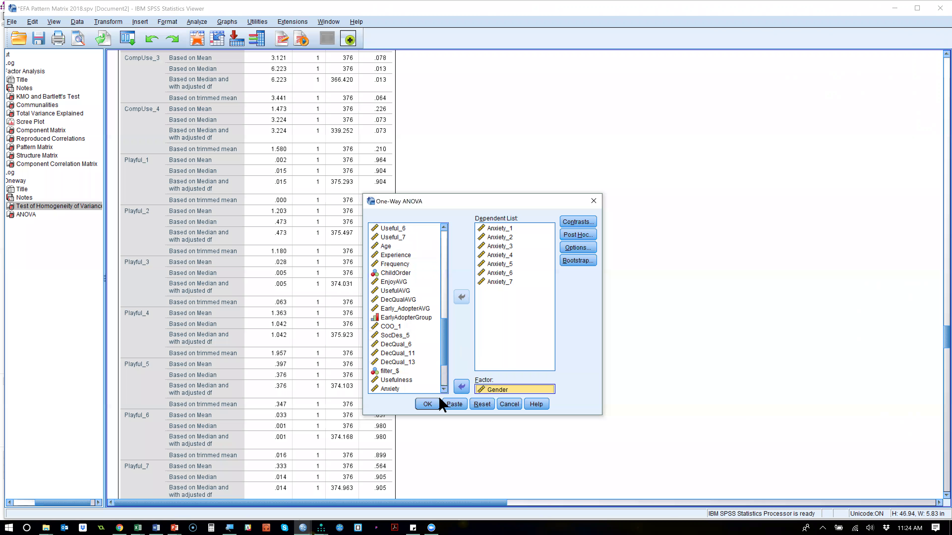
Run the One-Way ANOVA and review the homogeneity of variances and ANOVA tables for the Anxiety items.
{"action": "left_click", "coordinate": [428, 404]}
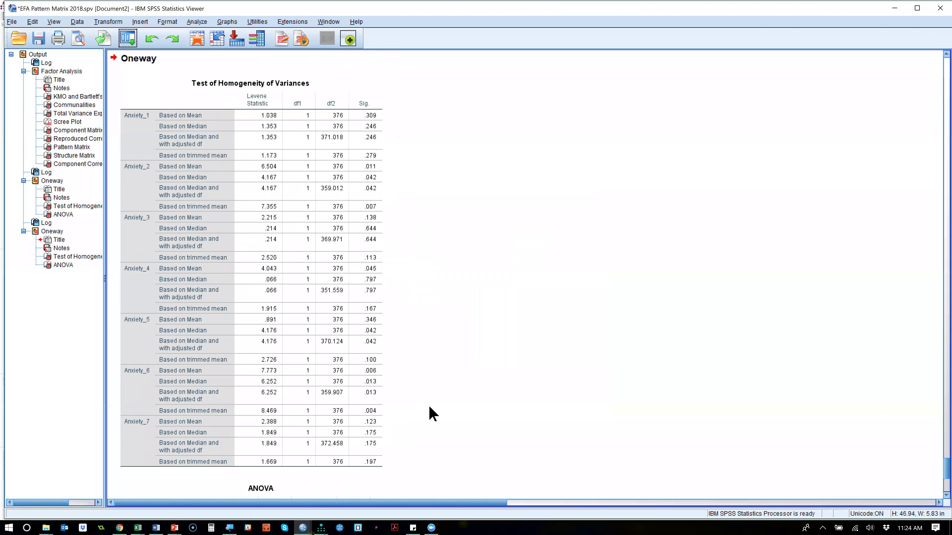
{"action": "left_click", "coordinate": [379, 114]}
{"action": "scroll", "coordinate": [433, 384], "scroll_direction": "down", "scroll_amount": 3}
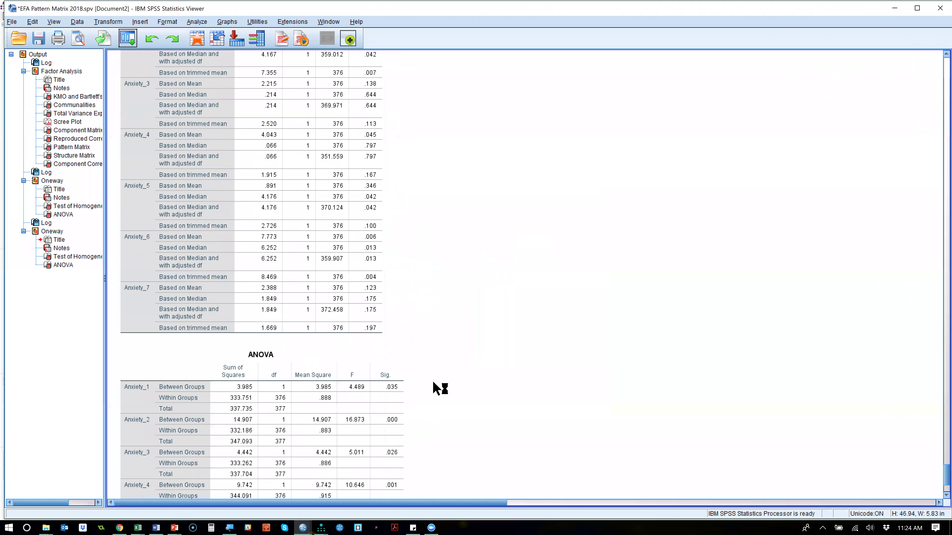
Review the rest of the Anxiety ANOVA table through Anxiety_7 and switch to the Cfa invariance 2018 model in Amos.
{"action": "scroll", "coordinate": [441, 388], "scroll_direction": "down", "scroll_amount": 3}
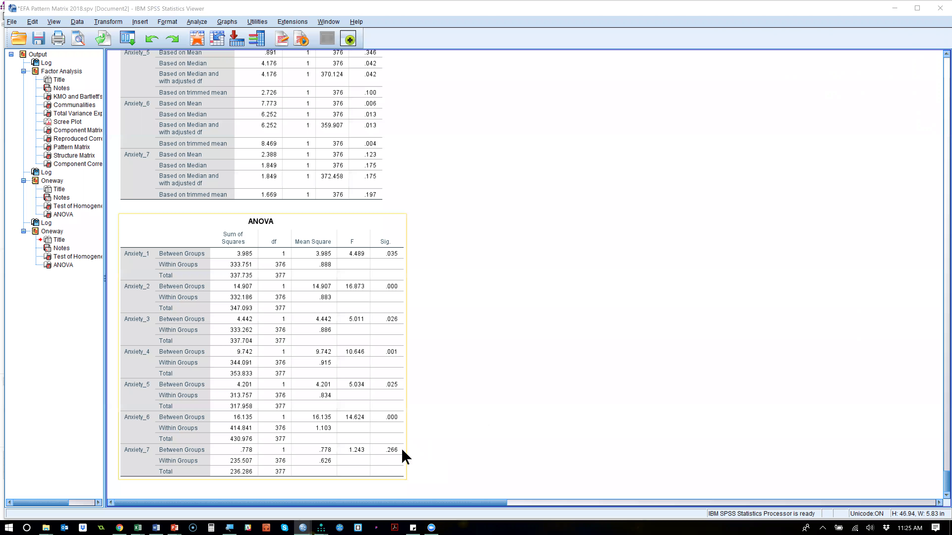
{"action": "key", "text": "alt+Tab"}
{"action": "key", "text": "alt+Tab"}
{"action": "key", "text": "Tab"}
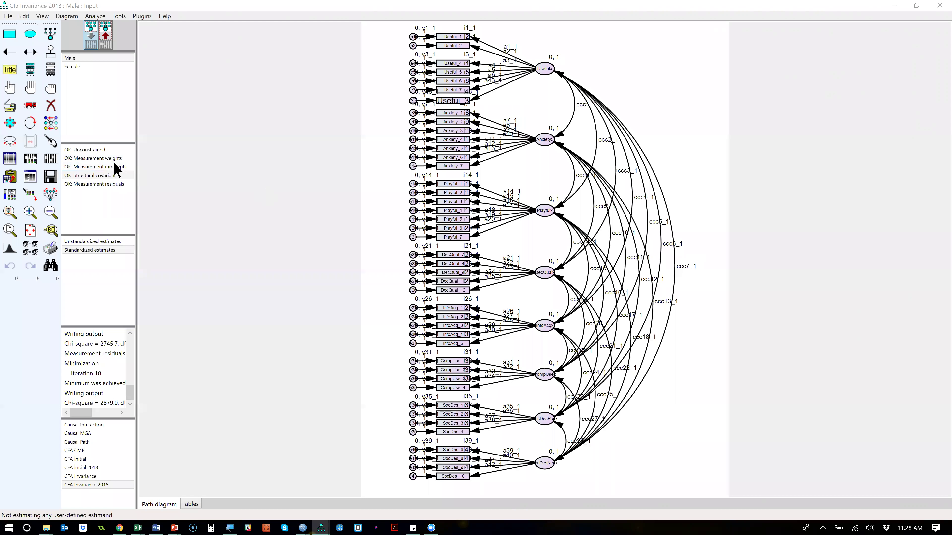
Select the Measurement weights, Measurement intercepts and Structural covariances models one after another.
{"action": "left_click", "coordinate": [107, 158]}
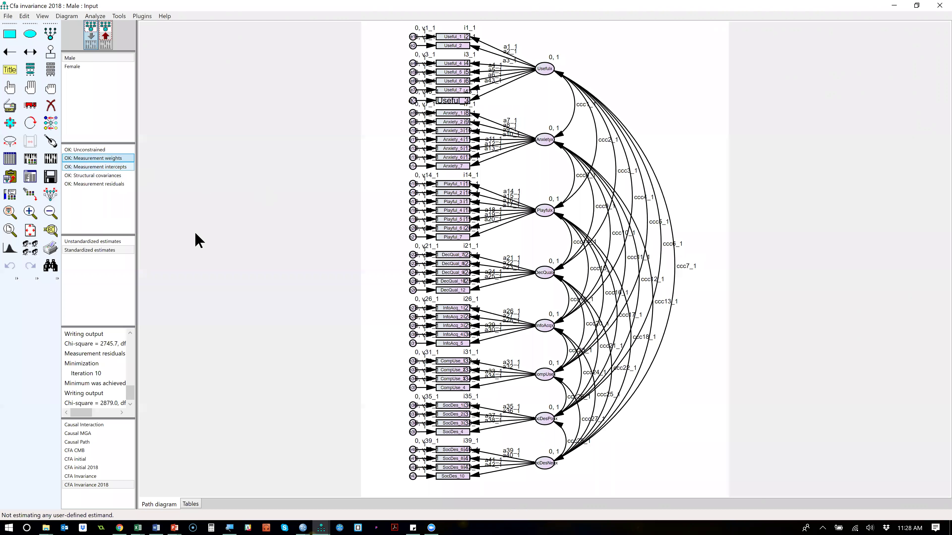
{"action": "left_click", "coordinate": [97, 167]}
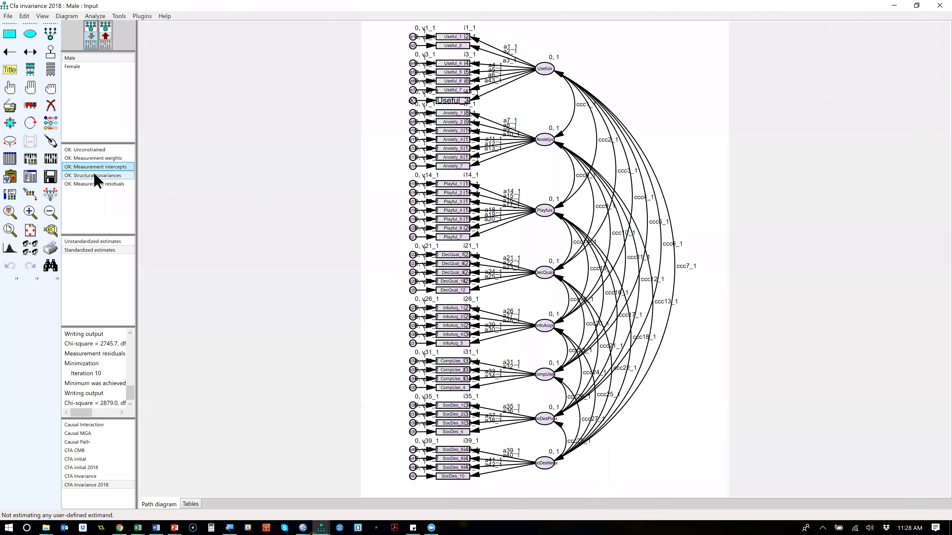
{"action": "left_click", "coordinate": [96, 176]}
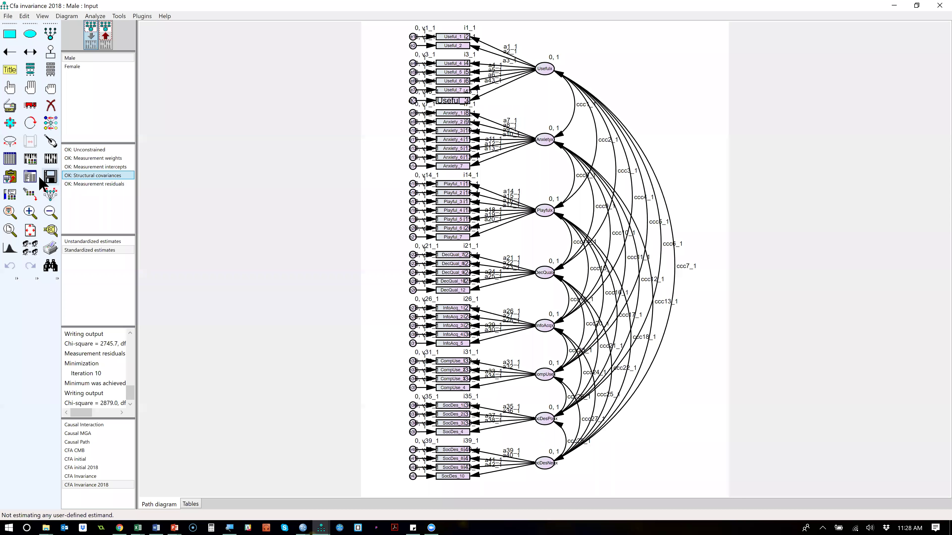
Open the Amos text output and show the scalar Intercepts estimates for the unconstrained Male group.
{"action": "left_click", "coordinate": [31, 177]}
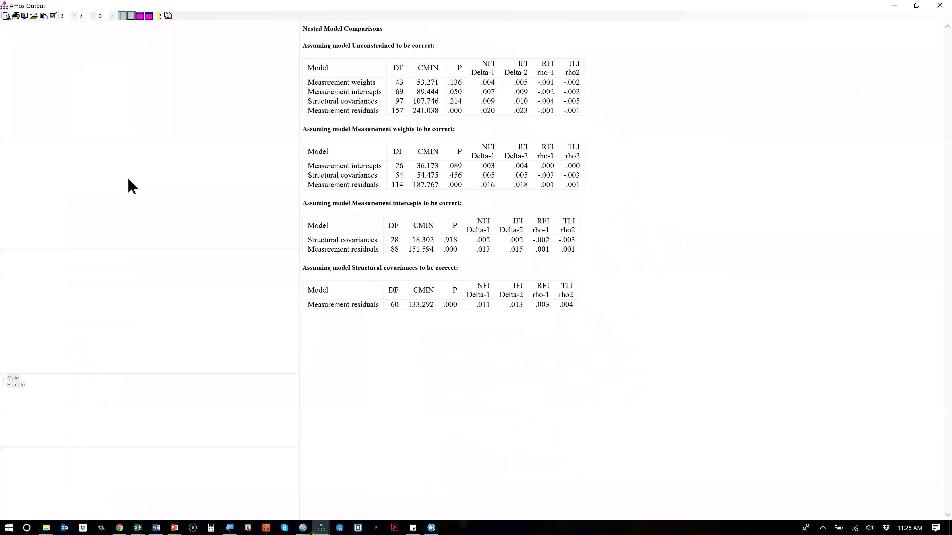
{"action": "left_click", "coordinate": [30, 59]}
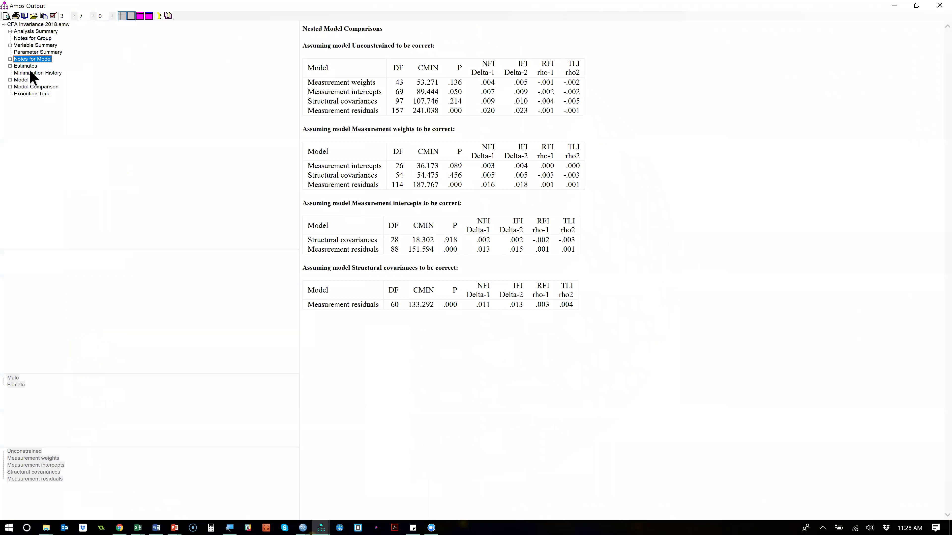
{"action": "left_click", "coordinate": [14, 66]}
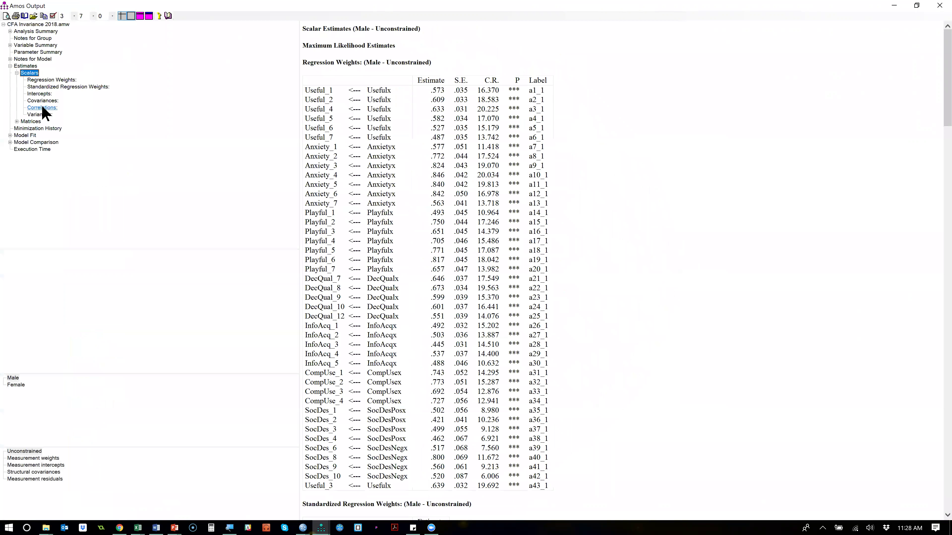
{"action": "left_click", "coordinate": [40, 94]}
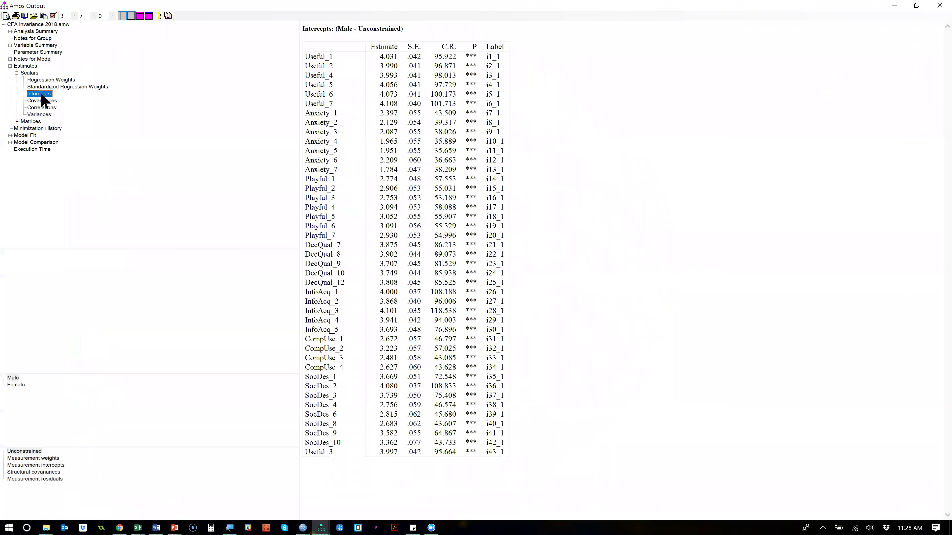
Copy the unconstrained Male intercepts table from Amos into cell A1 of a new sheet in the Excel workbook Book2.
{"action": "left_click", "coordinate": [549, 152]}
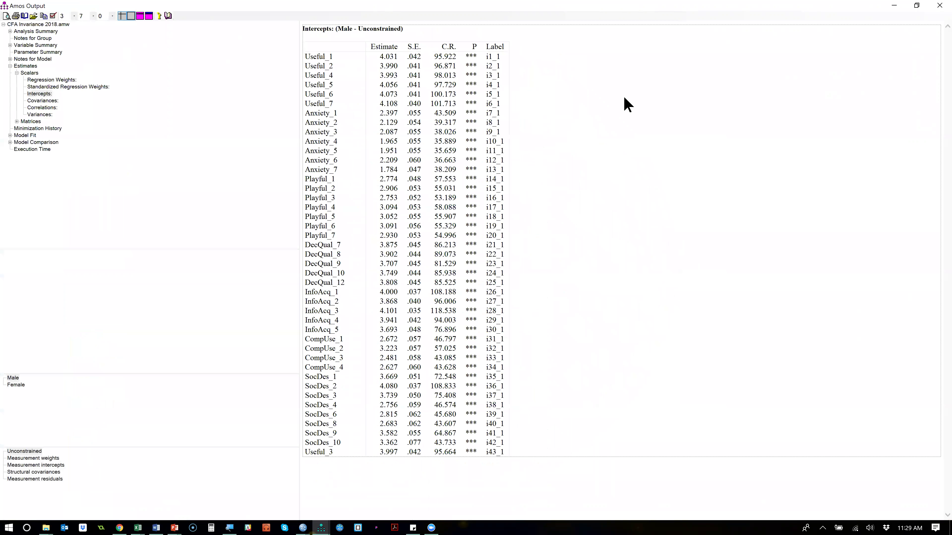
{"action": "right_click", "coordinate": [642, 204]}
{"action": "left_click", "coordinate": [659, 215]}
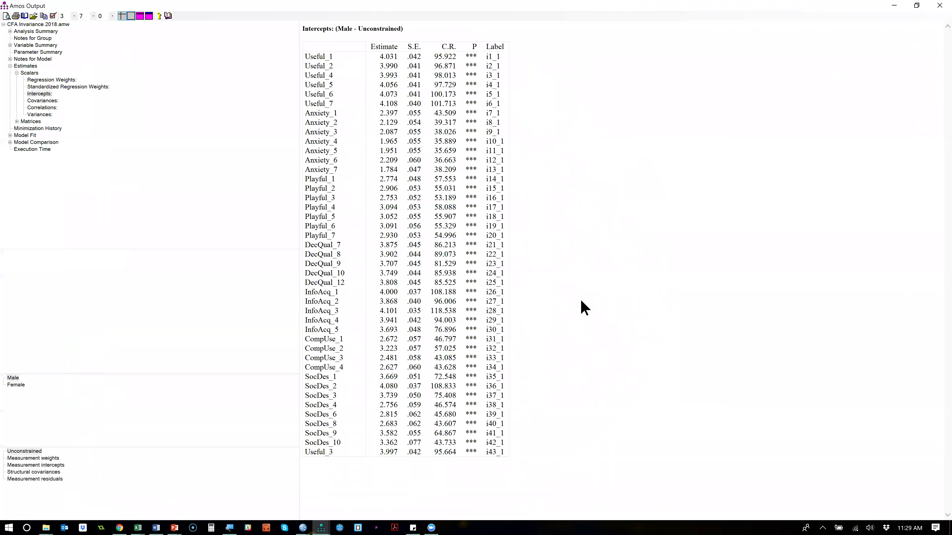
{"action": "key", "text": "alt+Tab"}
{"action": "key", "text": "alt+Tab"}
{"action": "key", "text": "alt+Tab"}
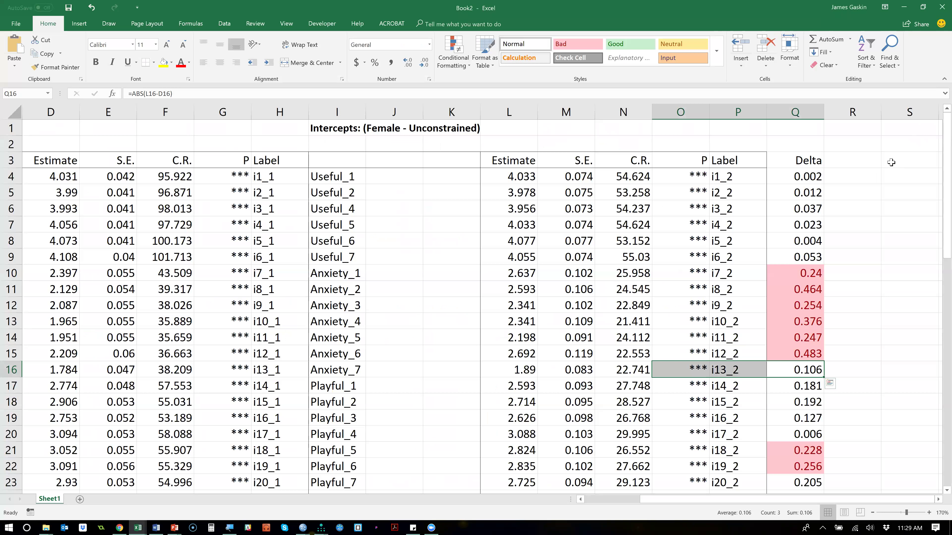
{"action": "left_click", "coordinate": [79, 499]}
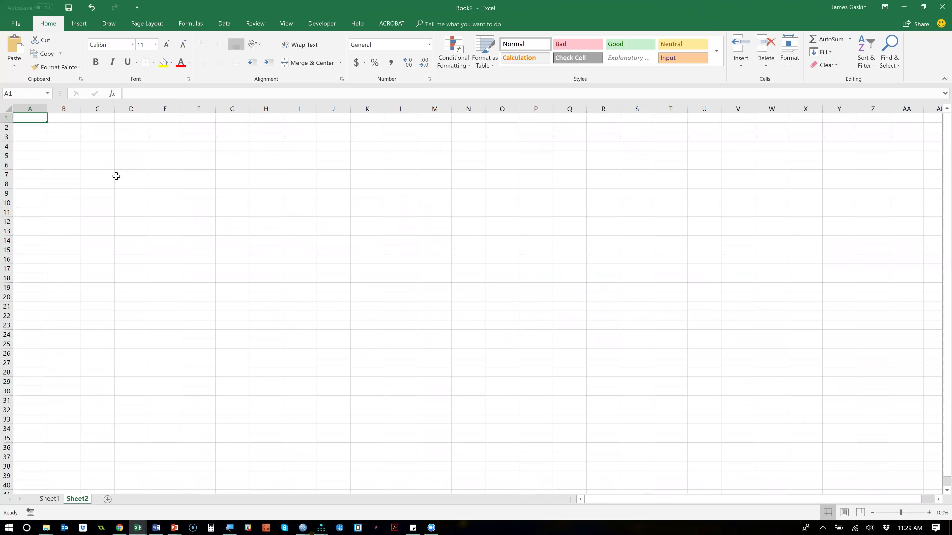
{"action": "type", "text": "Intercepts: (Male - Unconstrained) \tEstimate\tS.E.\tC.R.\tP\tLabel Useful_1\t4.031\t.042\t95.922\t***\ti1_1 Useful_2\t3.990\t.041\t96.871\t***\ti2_1 Useful_4\t3.993\t.041\t98.013\t***\ti3_1 Useful_5\t4.056\t.041\t97.729\t***\ti4_1 Useful_6\t4.073\t.041\t100.173\t***\ti5_1 Useful_7\t4.108\t.040\t101.713\t***\ti6_1 Anxiety_1\t2.397\t.055\t43.509\t***\ti7_1 Anxiety_2\t2.129\t.054\t39.317\t***\ti8_1 Anxiety_3\t2.087\t.055\t38.026\t***\ti9_1 Anxiety_4\t1.965\t.055\t35.889\t***\ti10_1 Anxiety_5\t1.951\t.055\t35.659\t***\ti11_1 Anxiety_6\t2.209\t.060\t36.663\t***\ti12_1 Anxiety_7\t1.784\t.047\t38.209\t***\ti13_1 Playful_1\t2.774\t.048\t57.553\t***\ti14_1 Playful_2\t2.906\t.053\t55.031\t***\ti15_1 Playful_3\t2.753\t.052\t53.189\t***\ti16_1 Playful_4\t3.094\t.053\t58.088\t***\ti17_1 Playful_5\t3.052\t.055\t55.907\t***\ti18_1 Playful_6\t3.091\t.056\t55.329\t***\ti19_1 Playful_7\t2.930\t.053\t54.996\t***\ti20_1 DecQual_7\t3.875\t.045\t86.213\t***\ti21_1 DecQual_8\t3.902\t.044\t89.073\t***\ti22_1 DecQual_9\t3.707\t.045\t81.529\t***\ti23_1 DecQual_10\t3.749\t.044\t85.938\t***\ti24_1 DecQual_12\t3.808\t.045\t85.525\t***\ti25_1 InfoAcq_1\t4.000\t.037\t108.188\t***\ti26_1 InfoAcq_2\t3.868\t.040\t96.006\t***\ti27_1 InfoAcq_3\t4.101\t.035\t118.538\t***\ti28_1 InfoAcq_4\t3.941\t.042\t94.003\t***\ti29_1 InfoAcq_5\t3.693\t.048\t76.896\t***\ti30_1 CompUse_1\t2.672\t.057\t46.797\t***\ti31_1 CompUse_2\t3.223\t.057\t57.025\t***\ti32_1 CompUse_3\t2.481\t.058\t43.085\t***\ti33_1 CompUse_4\t2.627\t.060\t43.628\t***\ti34_1 SocDes_1\t3.669\t.051\t72.548\t***\ti35_1 SocDes_2\t4.080\t.037\t108.833\t***\ti36_1 SocDes_3\t3.739\t.050\t75.408\t***\ti37_1 SocDes_4\t2.756\t.059\t46.574\t***\ti38_1 SocDes_6\t2.815\t.062\t45.680\t***\ti39_1 SocDes_8\t2.683\t.062\t43.607\t***\ti40_1 SocDes_9\t3.582\t.055\t64.867\t***\ti41_1 SocDes_10\t3.362\t.077\t43.733\t***\ti42_1 Useful_3\t3.997\t.042\t95.664\t***\ti43_1"}
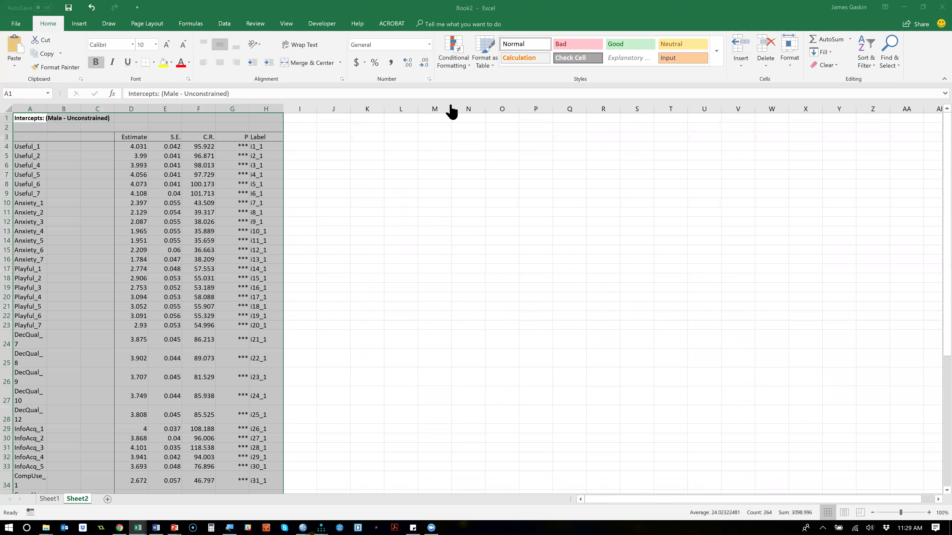
Copy the unconstrained Female intercepts table from Amos and paste it at cell J1 beside the Male table in Excel.
{"action": "key", "text": "alt+Tab"}
{"action": "left_click", "coordinate": [20, 388]}
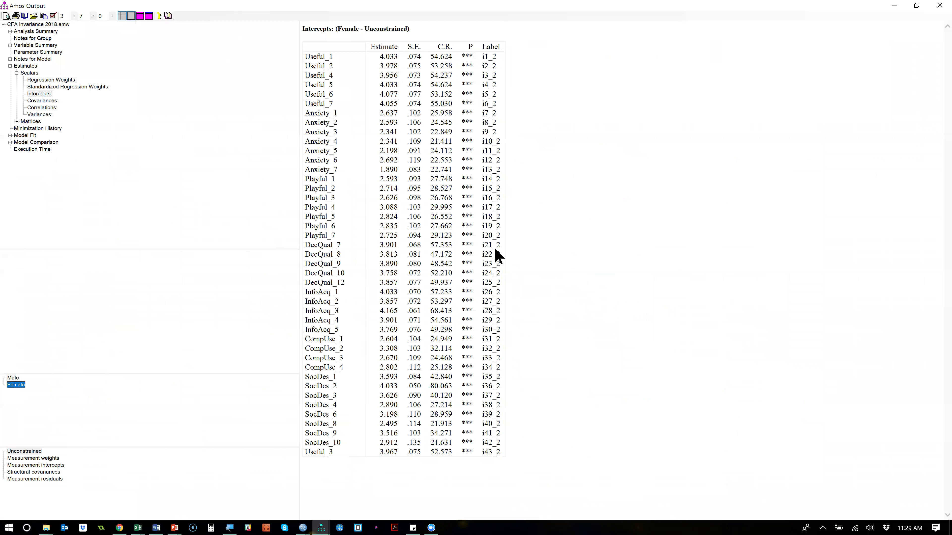
{"action": "left_click", "coordinate": [607, 234]}
{"action": "right_click", "coordinate": [645, 277]}
{"action": "left_click", "coordinate": [654, 284]}
{"action": "key", "text": "alt+Tab"}
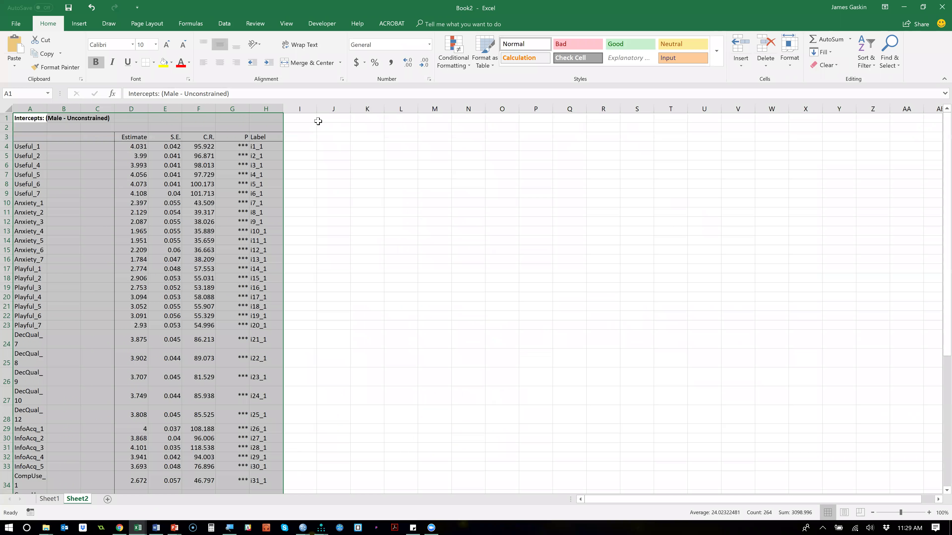
{"action": "left_click", "coordinate": [318, 121]}
{"action": "key", "text": "ctrl+v"}
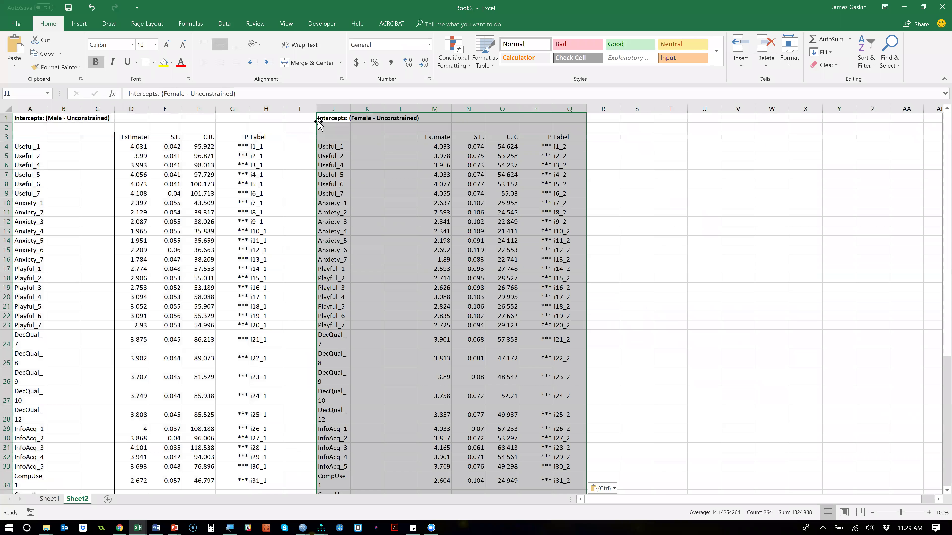
Add the heading "delta" in cell I3 between the two intercepts tables.
{"action": "key", "text": "Down"}
{"action": "key", "text": "Down"}
{"action": "key", "text": "Left"}
{"action": "type", "text": "delta"}
{"action": "key", "text": "Return"}
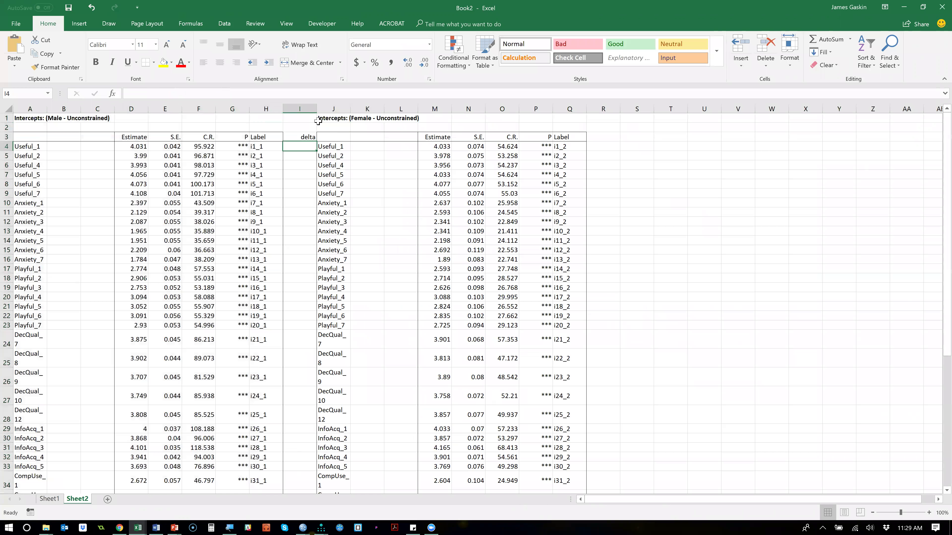
Calculate the absolute difference of the Male and Female estimates with =ABS(D4-M4) in I4 and fill it down the delta column.
{"action": "type", "text": "=abs("}
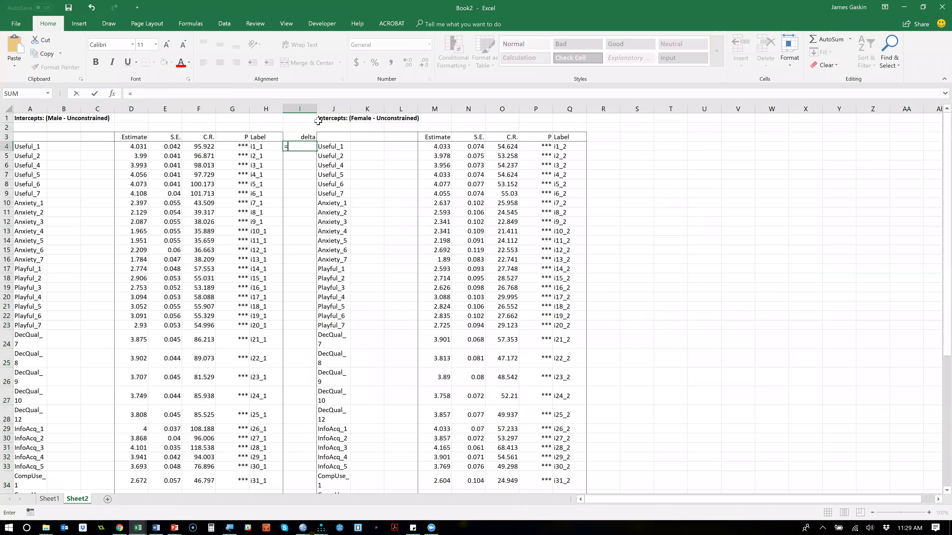
{"action": "key", "text": "Left"}
{"action": "key", "text": "Left"}
{"action": "key", "text": "Left"}
{"action": "key", "text": "Left"}
{"action": "key", "text": "Left"}
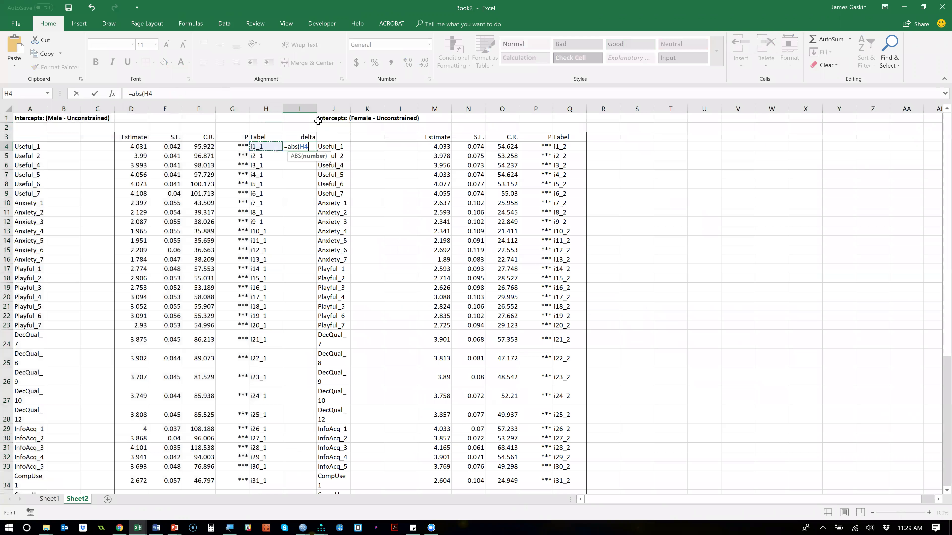
{"action": "type", "text": "-"}
{"action": "key", "text": "Right"}
{"action": "key", "text": "Right"}
{"action": "key", "text": "Right"}
{"action": "key", "text": "Right"}
{"action": "key", "text": "Right"}
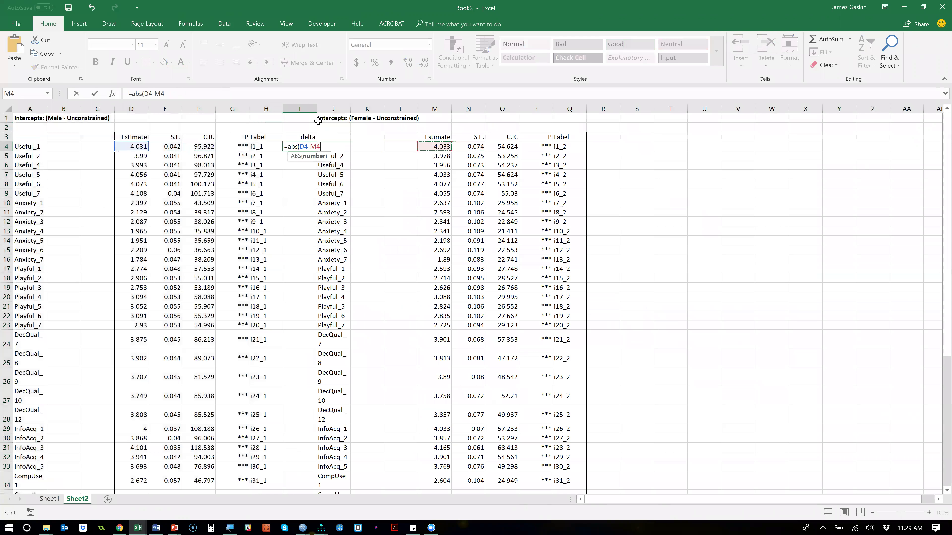
{"action": "key", "text": "Return"}
{"action": "left_click", "coordinate": [307, 146]}
{"action": "double_click", "coordinate": [318, 150]}
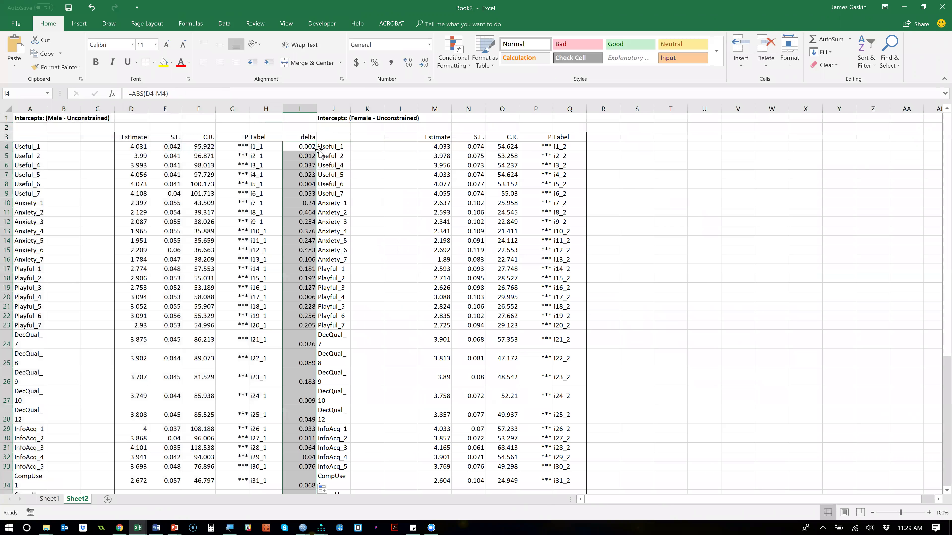
Apply conditional formatting to the delta values that highlights the top 10 items.
{"action": "left_click", "coordinate": [454, 52]}
{"action": "mouse_move", "coordinate": [487, 105]}
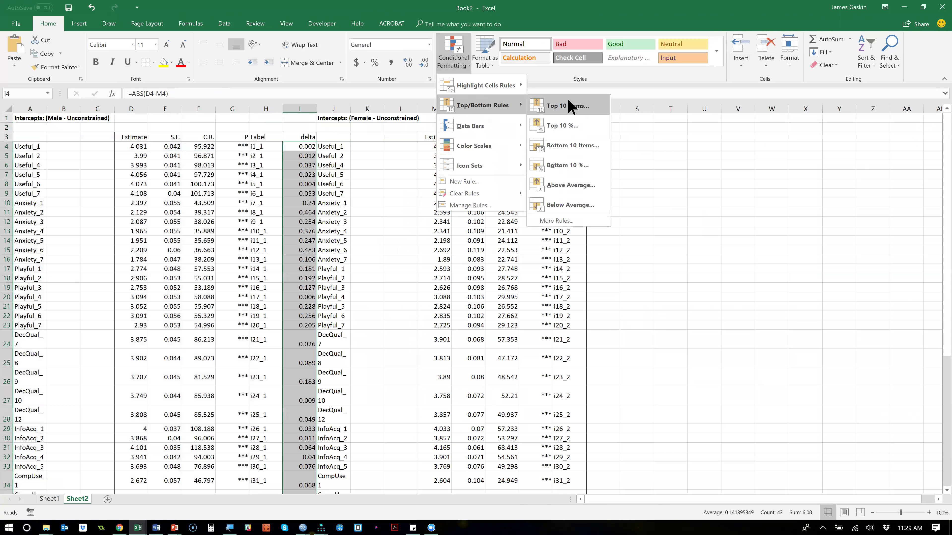
{"action": "left_click", "coordinate": [567, 98]}
{"action": "left_click", "coordinate": [591, 261]}
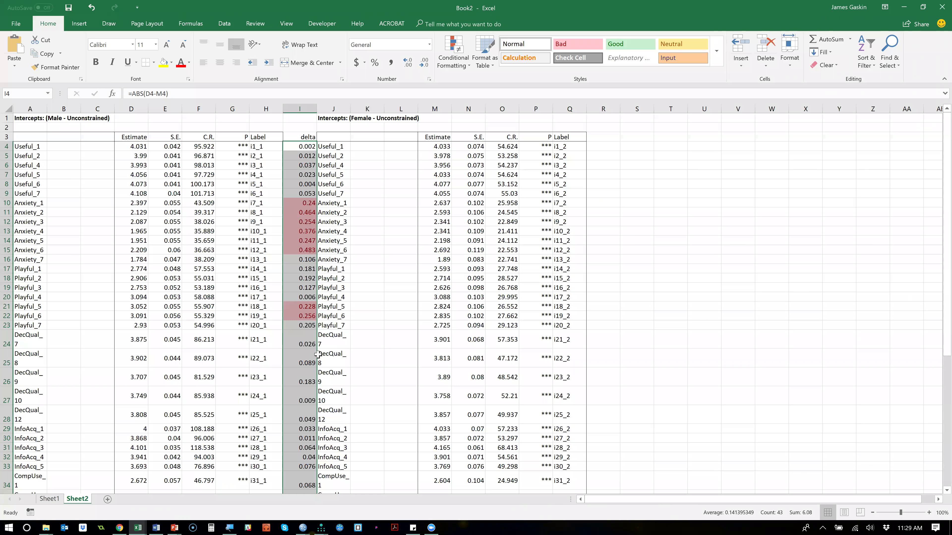
Select the labels i7_1 through i12_1 of the Anxiety items with highlighted deltas, and check them against the Amos diagram.
{"action": "left_click_drag", "start_coordinate": [265, 203], "coordinate": [277, 250]}
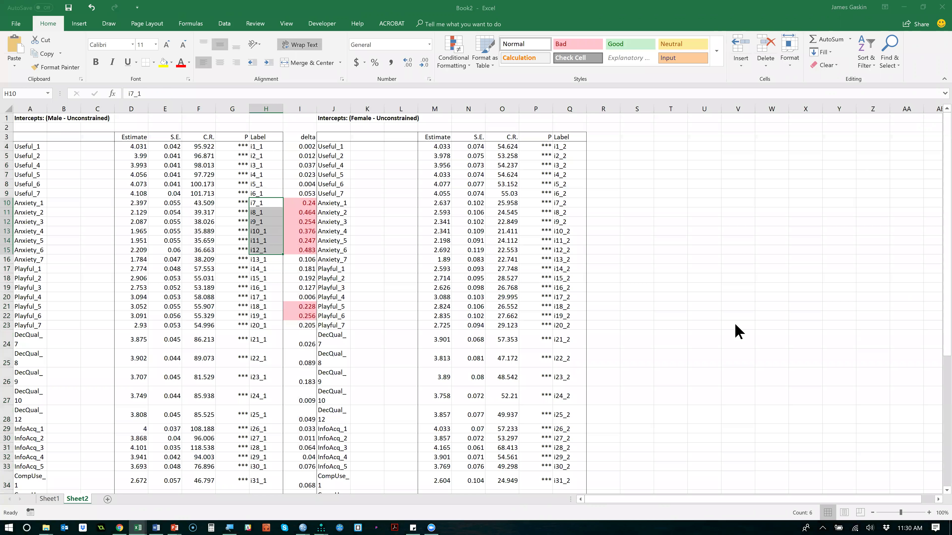
{"action": "key", "text": "alt+Tab"}
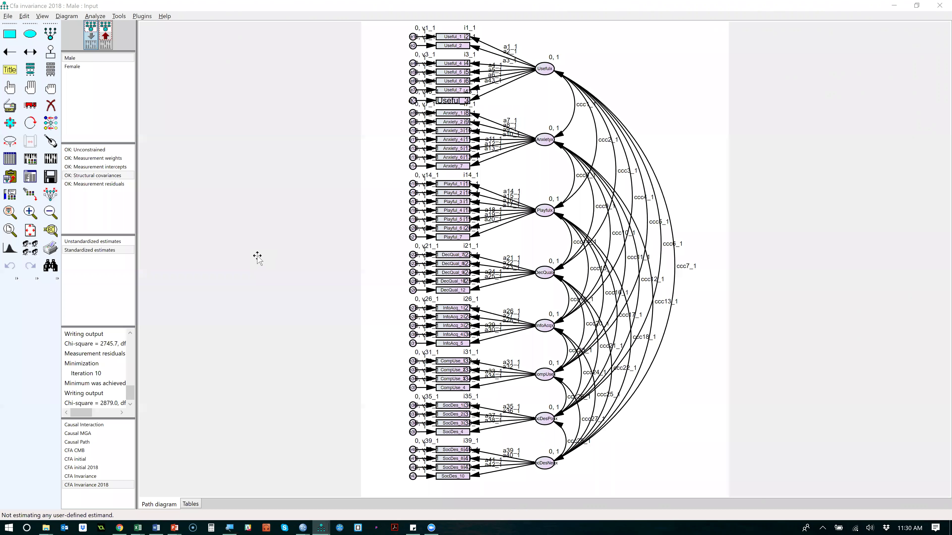
{"action": "key", "text": "alt+Tab"}
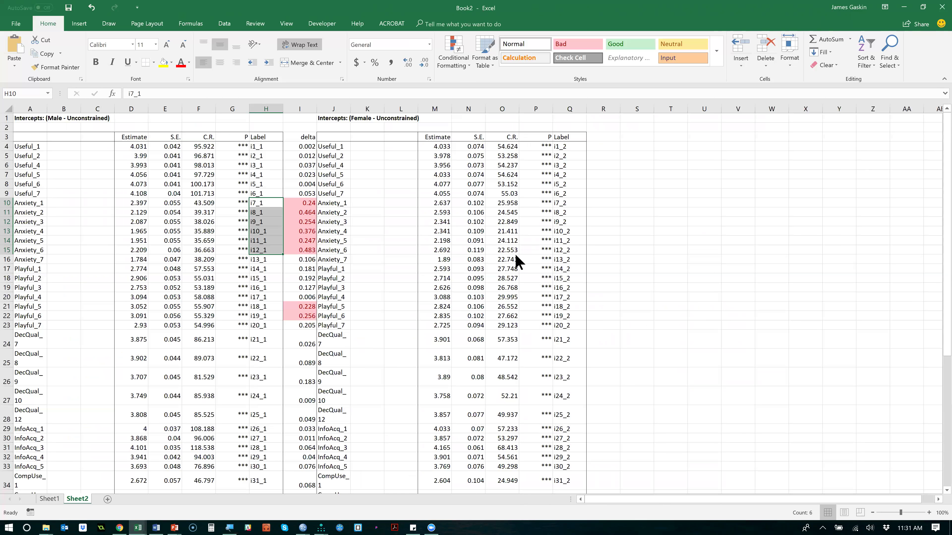
Switch to Chrome and review the Confirmatory Factor Analysis steps on the StatWiki Guidelines page.
{"action": "key", "text": "alt+Tab"}
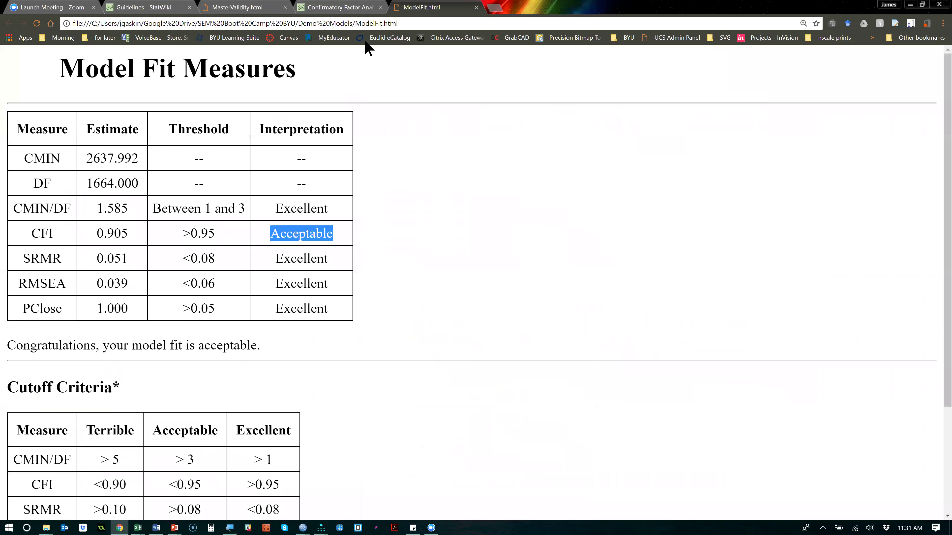
{"action": "key", "text": "ctrl+shift+Tab"}
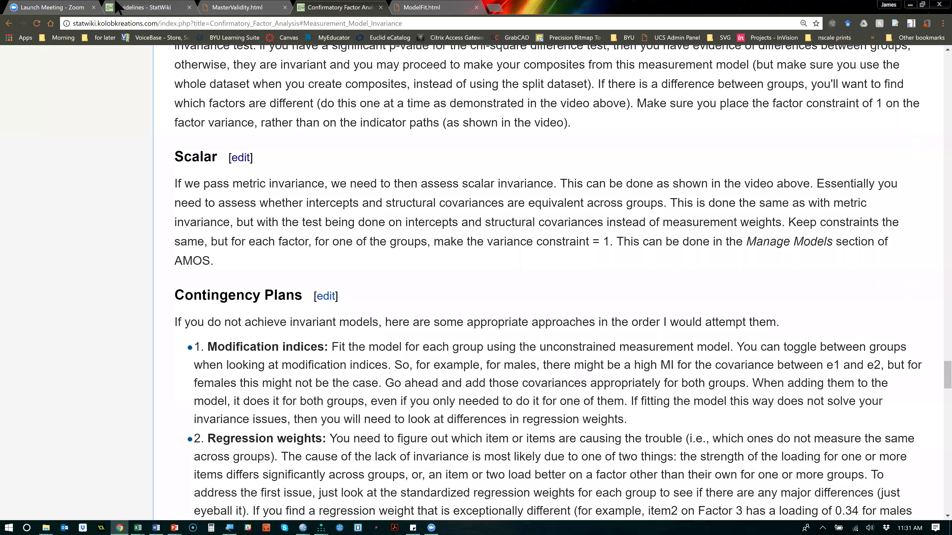
{"action": "left_click", "coordinate": [138, 8]}
{"action": "scroll", "coordinate": [506, 300], "scroll_direction": "down", "scroll_amount": 2}
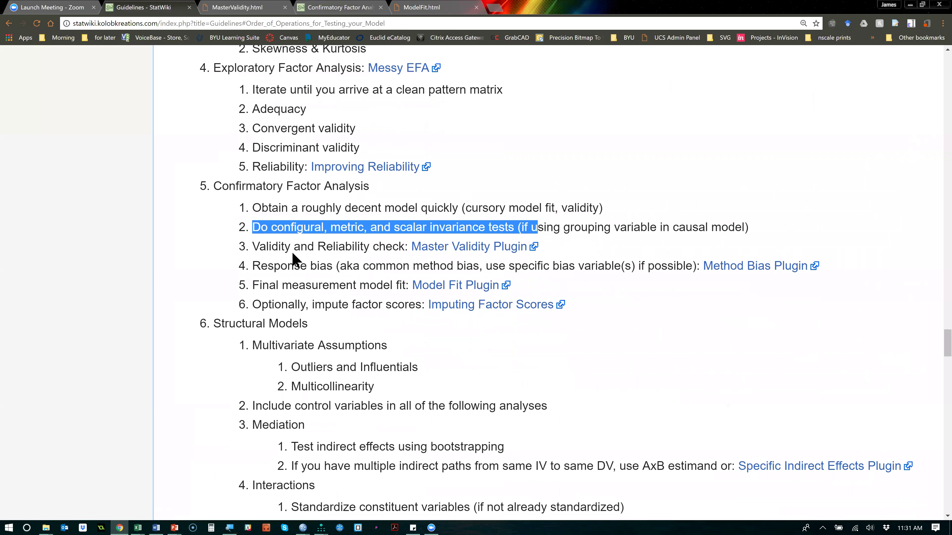
{"action": "key", "text": "alt+Tab"}
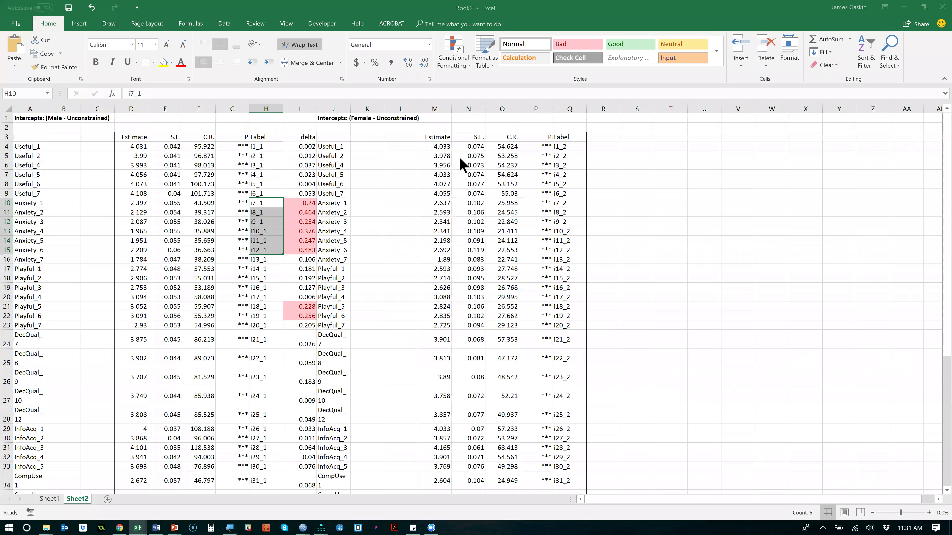
{"action": "key", "text": "alt+Tab"}
{"action": "key", "text": "alt+shift+Tab"}
{"action": "key", "text": "alt+Tab"}
{"action": "key", "text": "Tab"}
{"action": "key", "text": "alt+shift+Tab"}
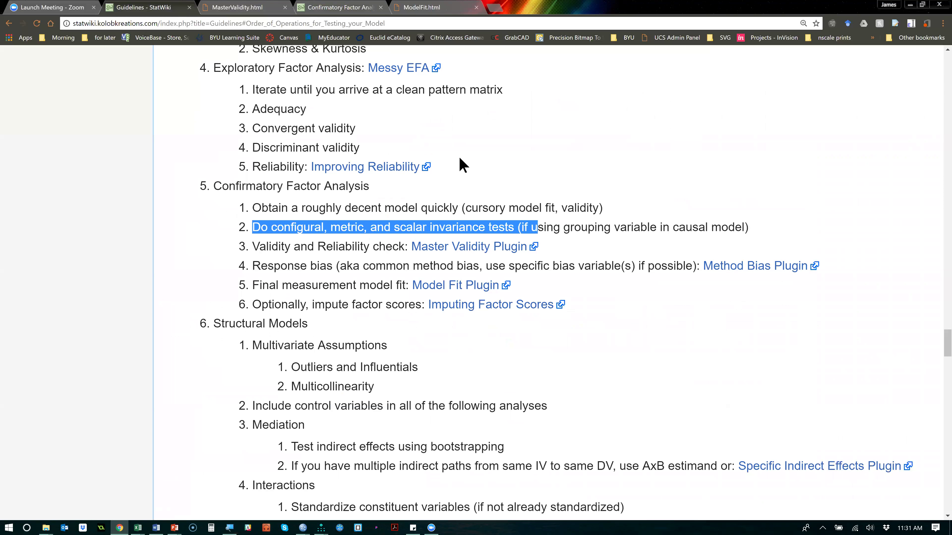
Open the "Order of Operations for Testing your Model" section for editing and go to its Confirmatory Factor Analysis entries.
{"action": "scroll", "coordinate": [463, 165], "scroll_direction": "up", "scroll_amount": 8}
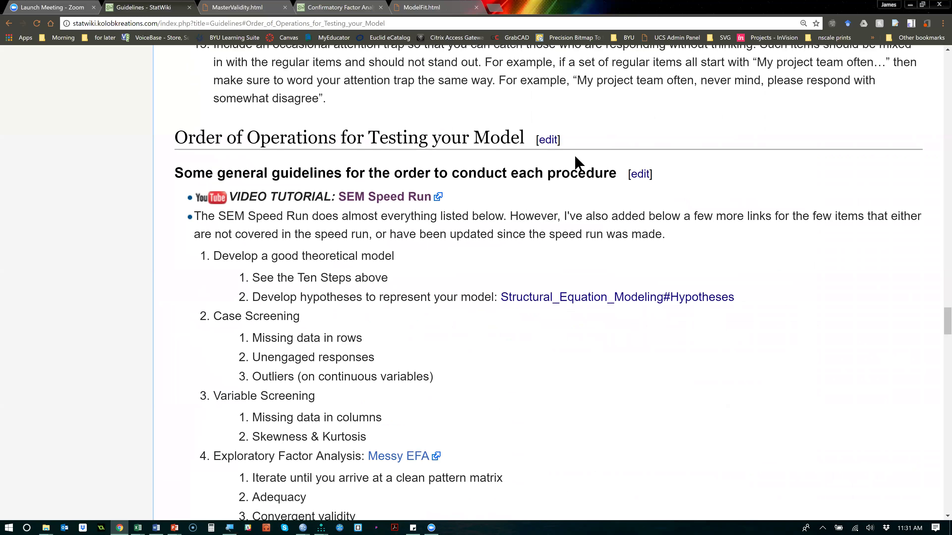
{"action": "left_click", "coordinate": [546, 140]}
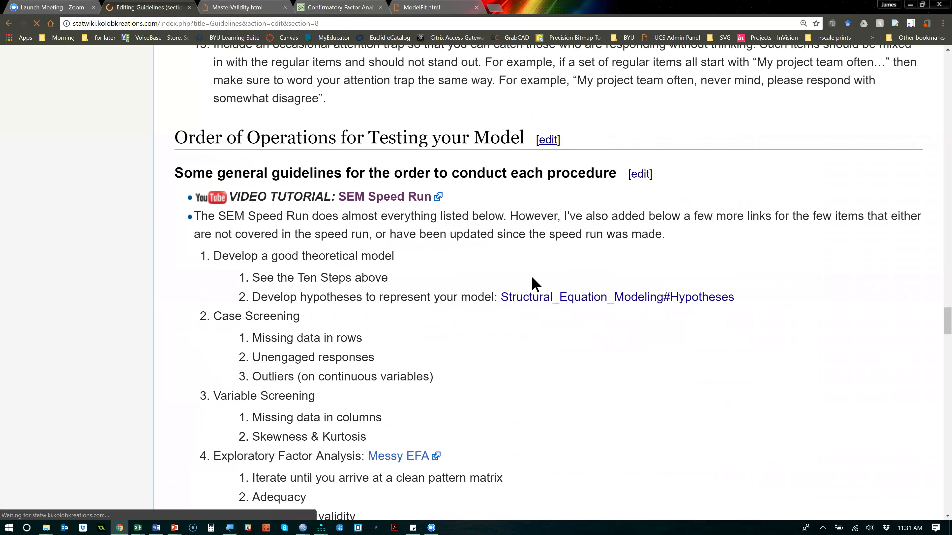
{"action": "scroll", "coordinate": [512, 349], "scroll_direction": "down", "scroll_amount": 5}
{"action": "scroll", "coordinate": [512, 349], "scroll_direction": "down", "scroll_amount": 4}
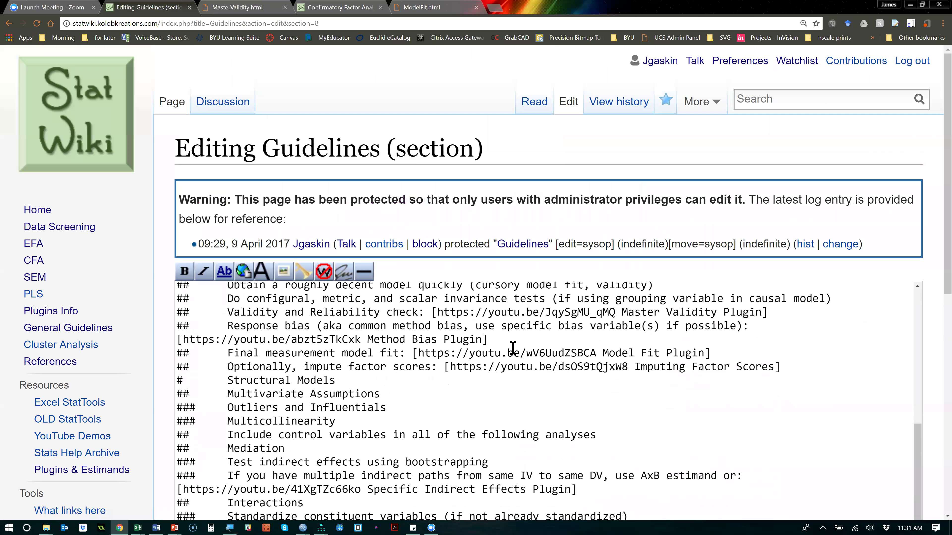
Move the Response bias entry with its Method Bias Plugin link directly below the invariance tests entry, and remove the leftover blank line.
{"action": "scroll", "coordinate": [512, 349], "scroll_direction": "down", "scroll_amount": 1}
{"action": "scroll", "coordinate": [512, 349], "scroll_direction": "up", "scroll_amount": 3}
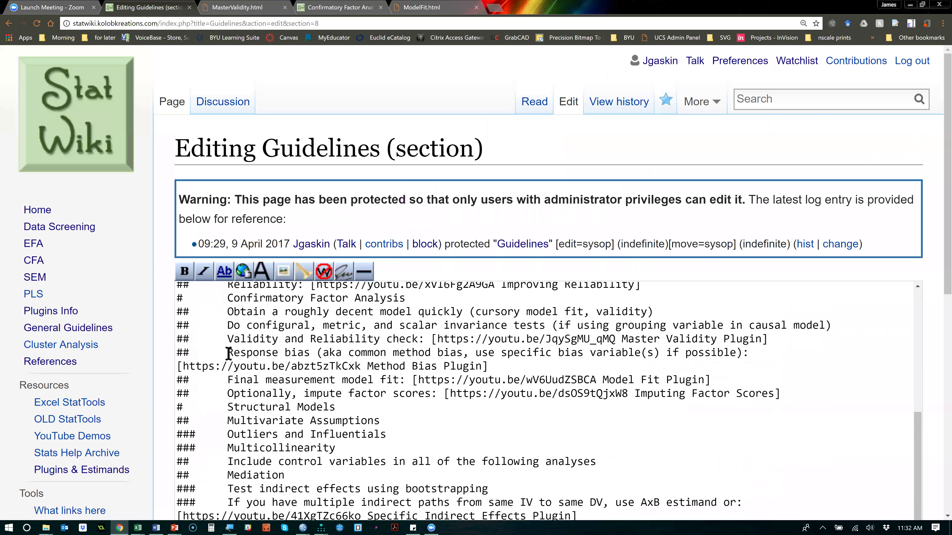
{"action": "left_click_drag", "start_coordinate": [177, 356], "coordinate": [773, 362]}
{"action": "key", "text": "ctrl+c"}
{"action": "key", "text": "Delete"}
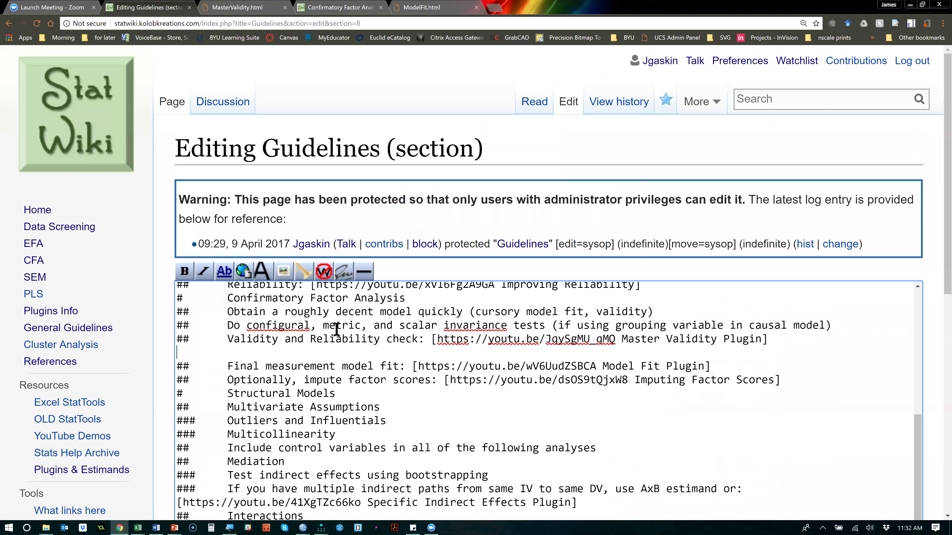
{"action": "left_click", "coordinate": [847, 326]}
{"action": "key", "text": "Return"}
{"action": "scroll", "coordinate": [847, 325], "scroll_direction": "up", "scroll_amount": 2}
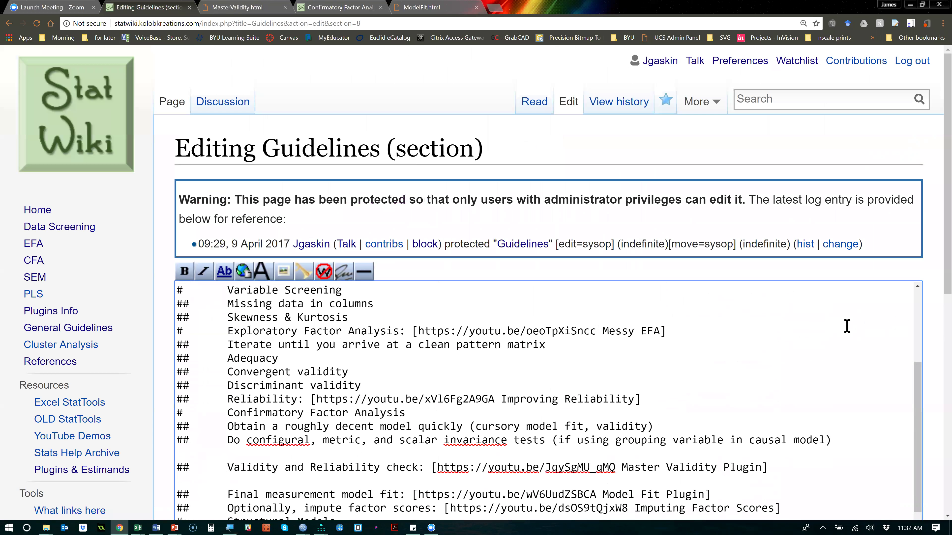
{"action": "key", "text": "ctrl+v"}
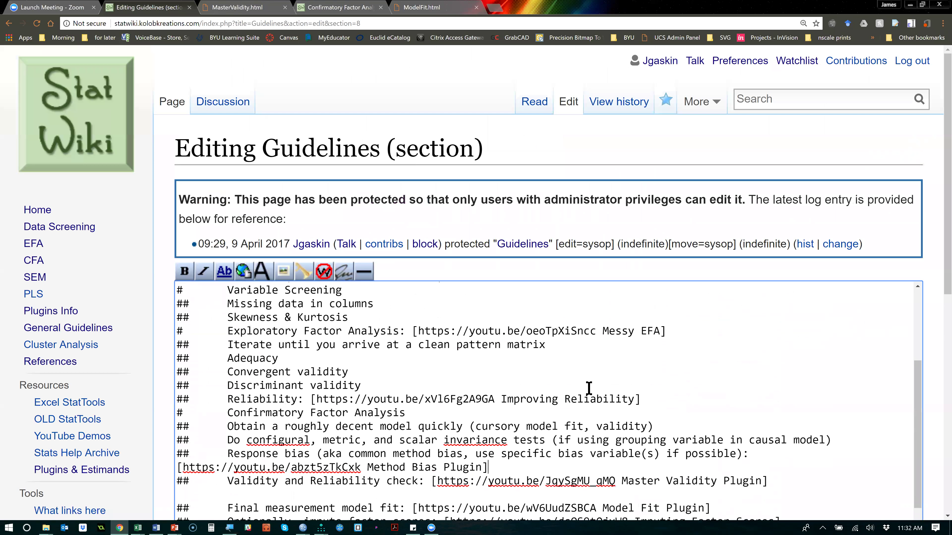
{"action": "scroll", "coordinate": [589, 389], "scroll_direction": "down", "scroll_amount": 3}
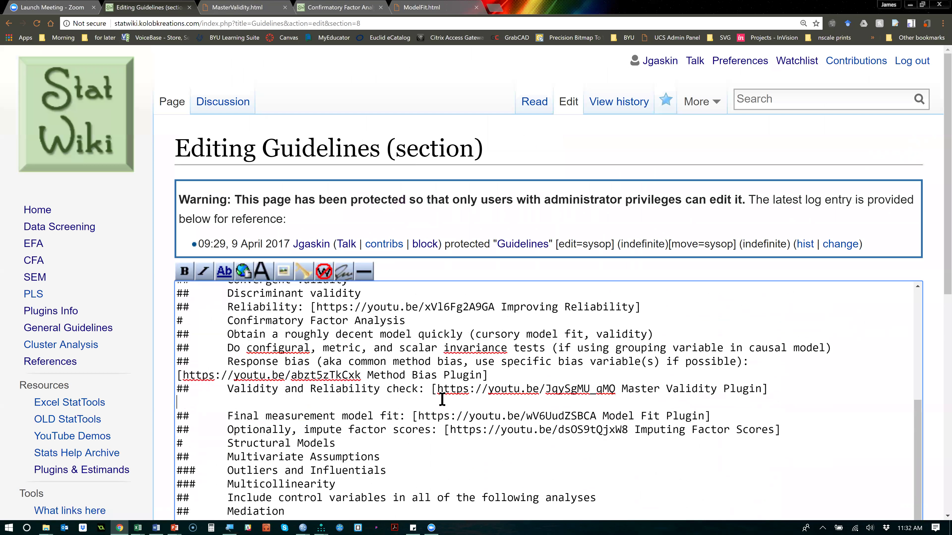
{"action": "key", "text": "BackSpace"}
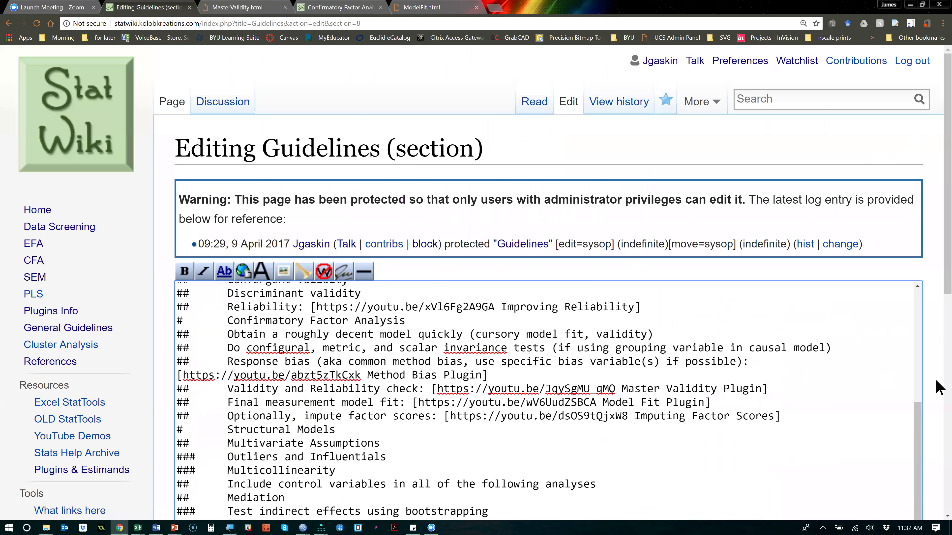
Save the Guidelines section edit and highlight the Response bias item in the published Confirmatory Factor Analysis list.
{"action": "scroll", "coordinate": [937, 388], "scroll_direction": "down", "scroll_amount": 1}
{"action": "scroll", "coordinate": [937, 389], "scroll_direction": "down", "scroll_amount": 4}
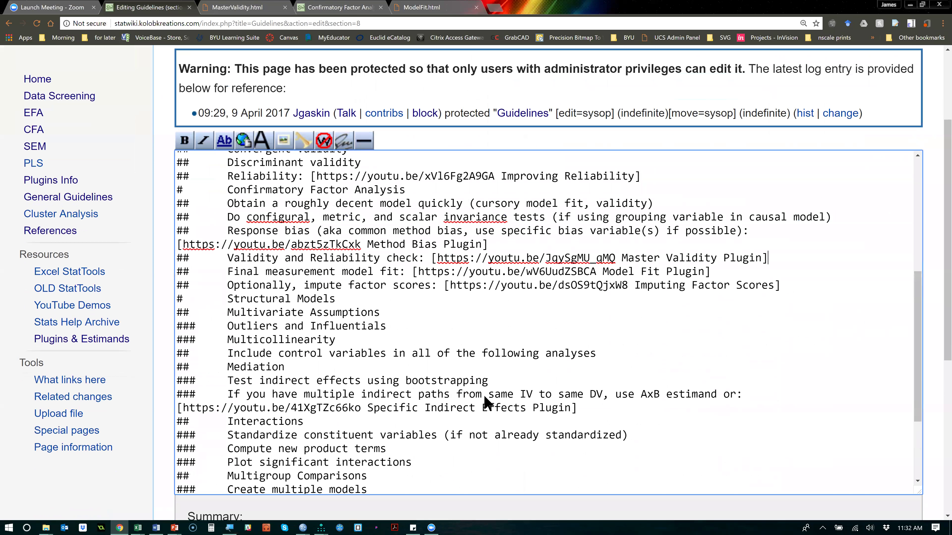
{"action": "scroll", "coordinate": [338, 469], "scroll_direction": "down", "scroll_amount": 3}
{"action": "left_click", "coordinate": [227, 509]}
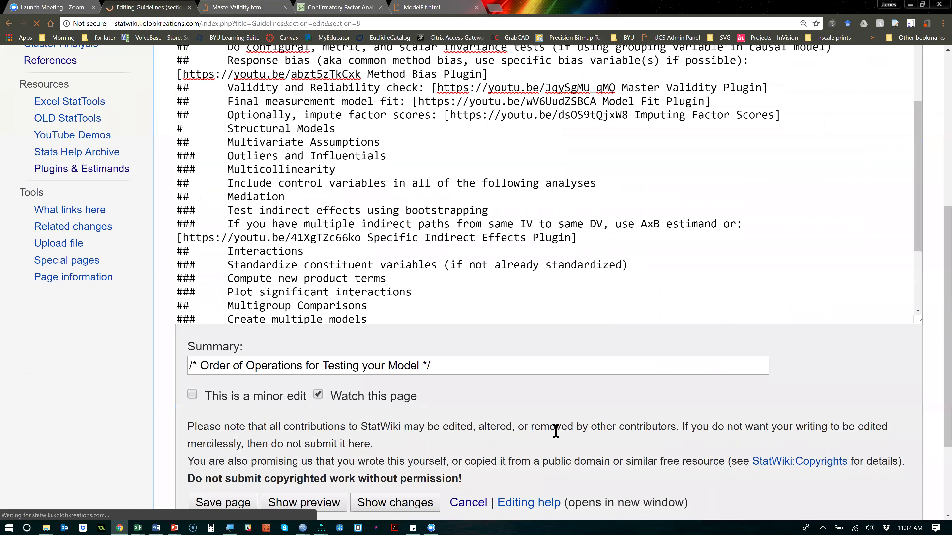
{"action": "scroll", "coordinate": [669, 328], "scroll_direction": "down", "scroll_amount": 5}
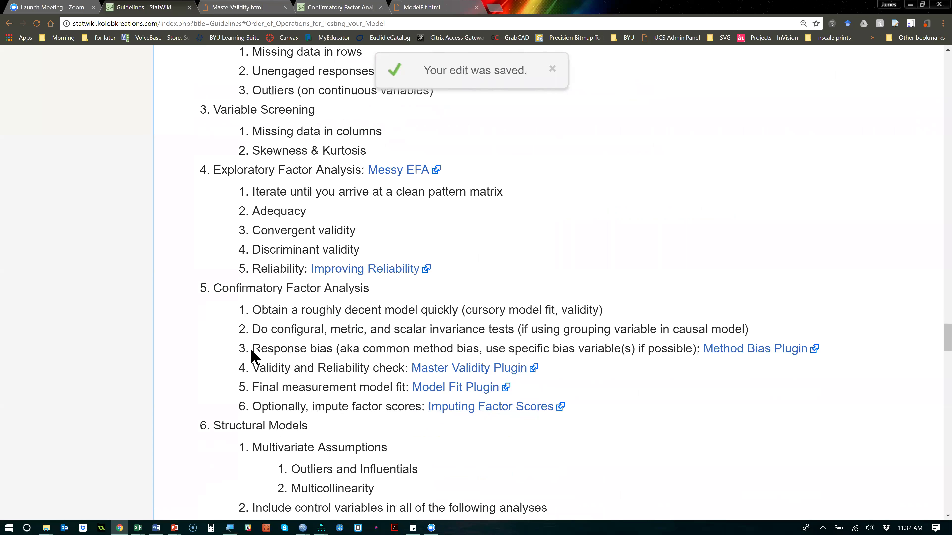
{"action": "left_click_drag", "start_coordinate": [251, 350], "coordinate": [827, 351]}
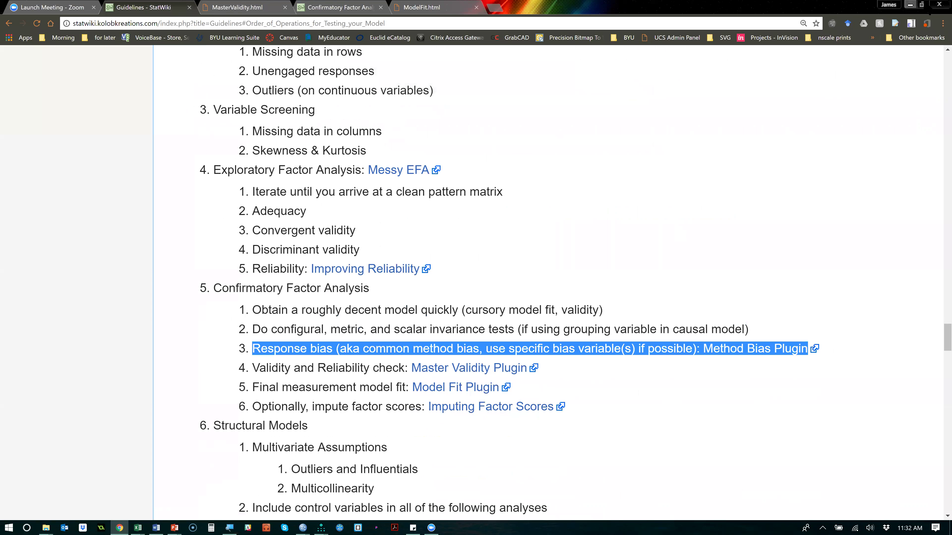
Switch to Amos, save the CFA Invariance 2018 model and open the CFA initial 2018 model.
{"action": "left_click", "coordinate": [910, 5]}
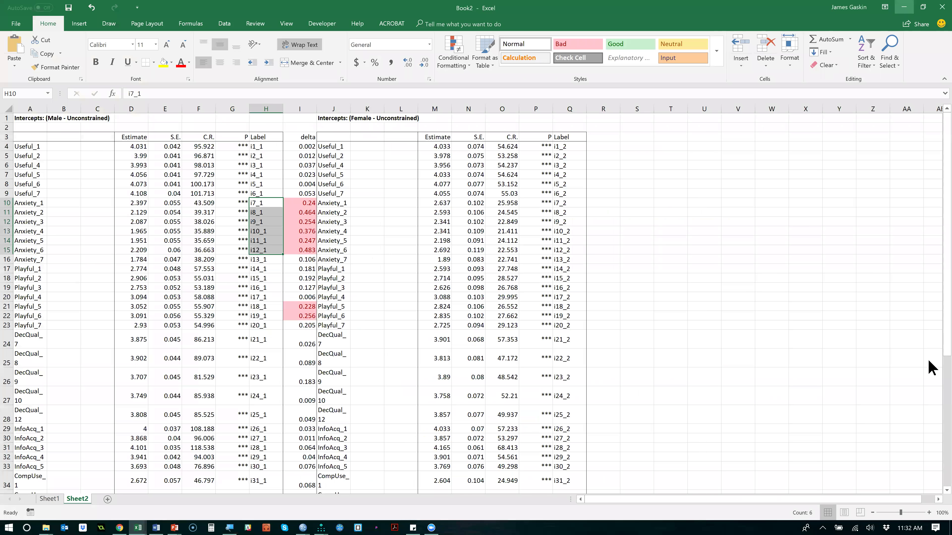
{"action": "key", "text": "alt+Tab"}
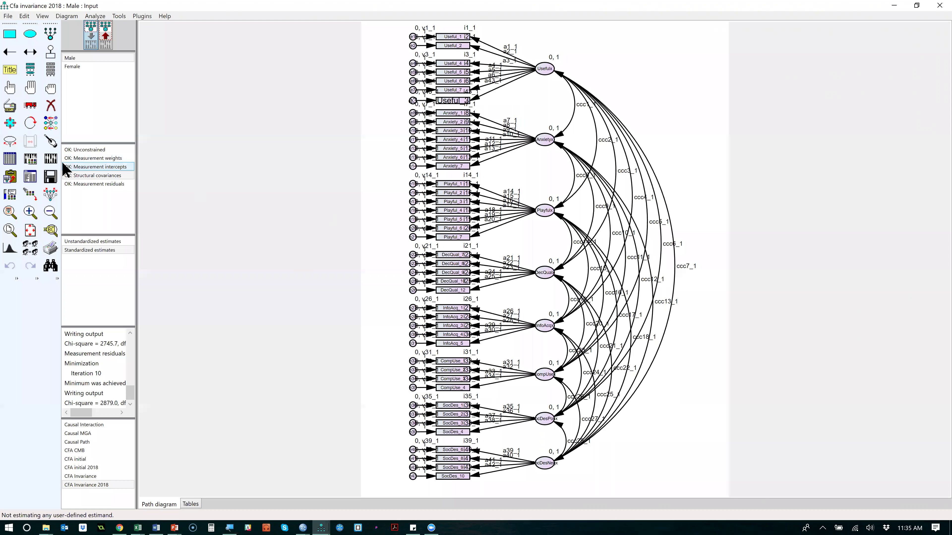
{"action": "left_click", "coordinate": [58, 173]}
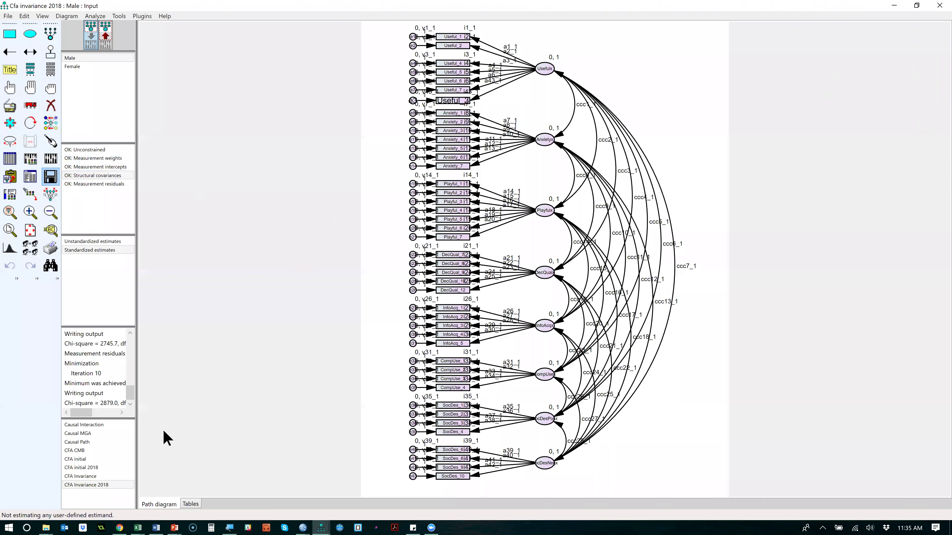
{"action": "left_click", "coordinate": [94, 467]}
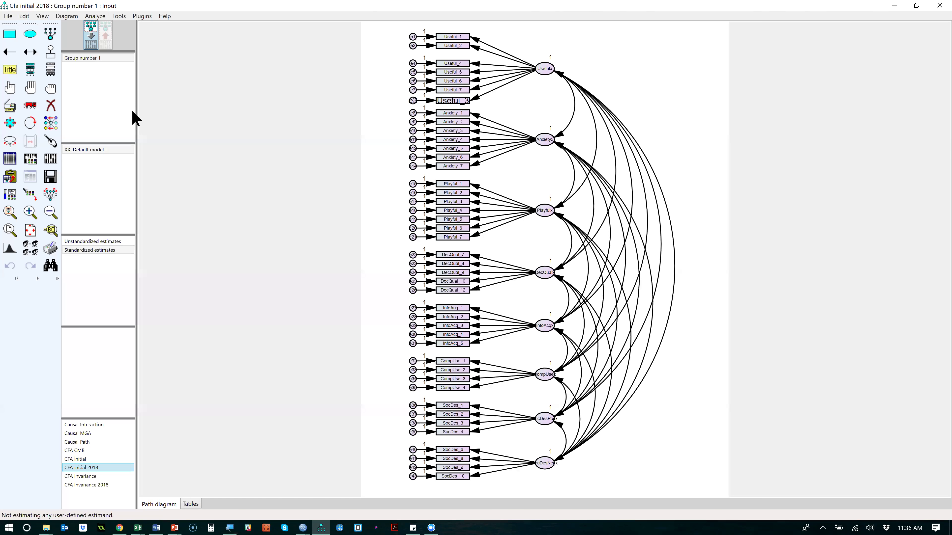
Switch to the CFA.pptx presentation in PowerPoint and go to slide 22, Invariance Guidelines.
{"action": "key", "text": "alt+Tab"}
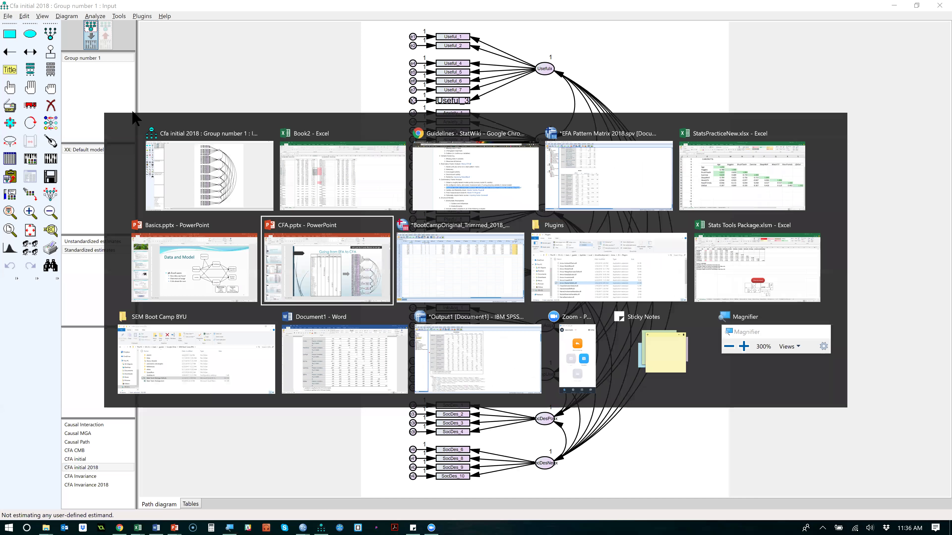
{"action": "key", "text": "alt+Tab"}
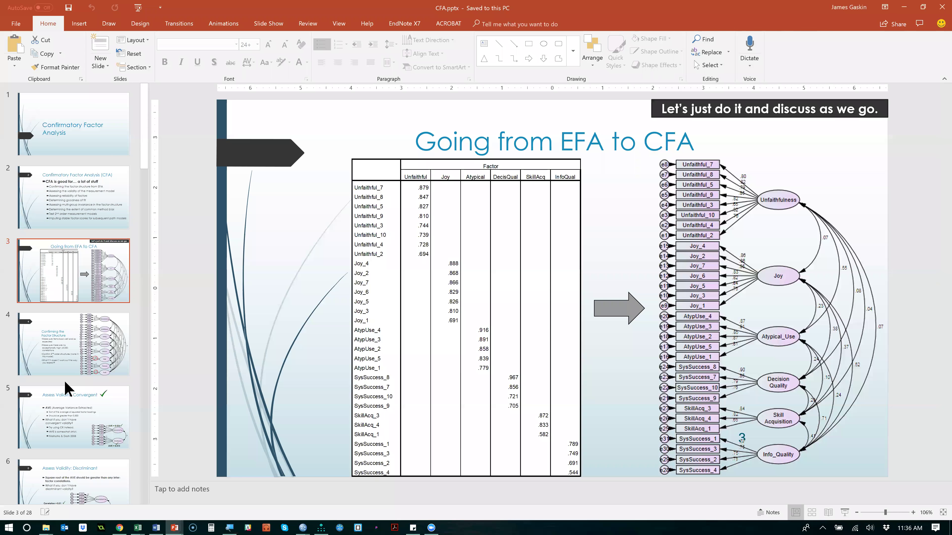
{"action": "scroll", "coordinate": [67, 389], "scroll_direction": "down", "scroll_amount": 10}
{"action": "scroll", "coordinate": [67, 389], "scroll_direction": "down", "scroll_amount": 5}
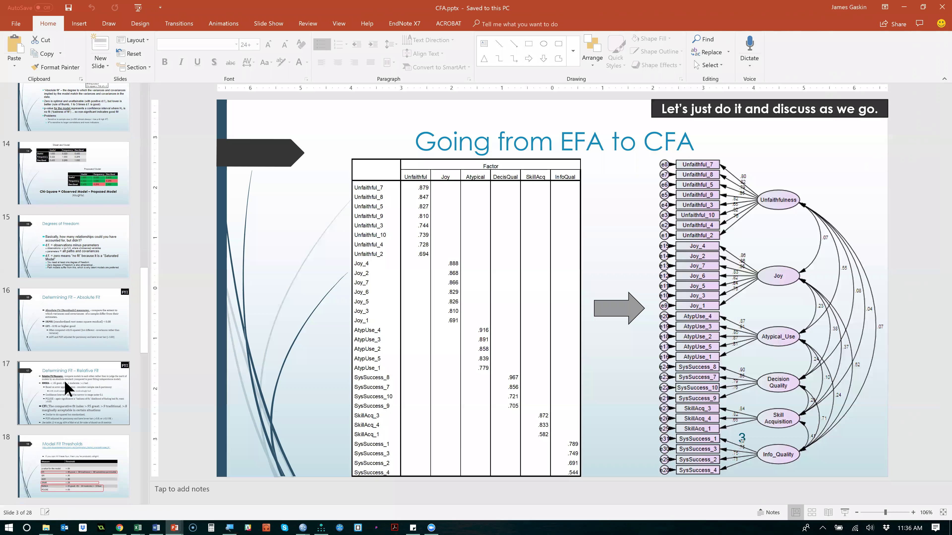
{"action": "scroll", "coordinate": [67, 389], "scroll_direction": "down", "scroll_amount": 2}
{"action": "scroll", "coordinate": [67, 389], "scroll_direction": "down", "scroll_amount": 7}
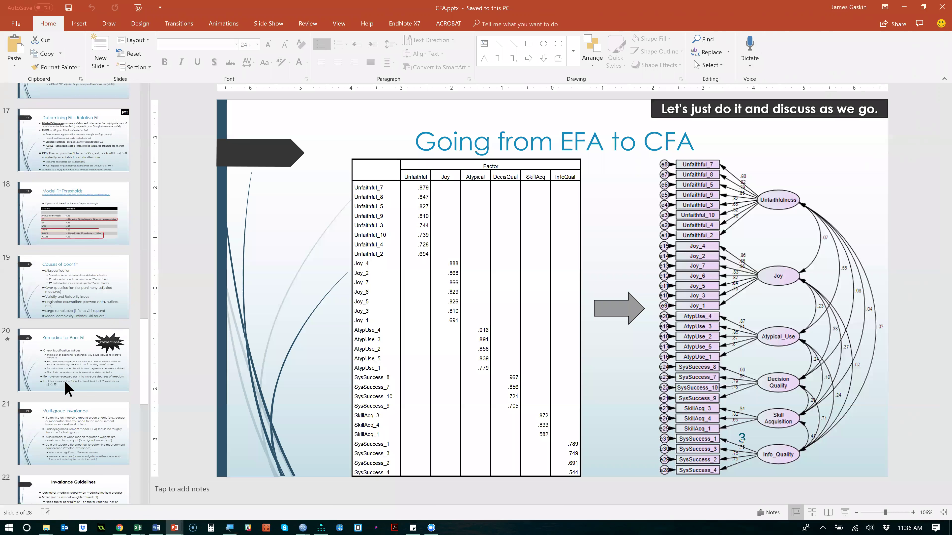
{"action": "scroll", "coordinate": [67, 389], "scroll_direction": "up", "scroll_amount": 1}
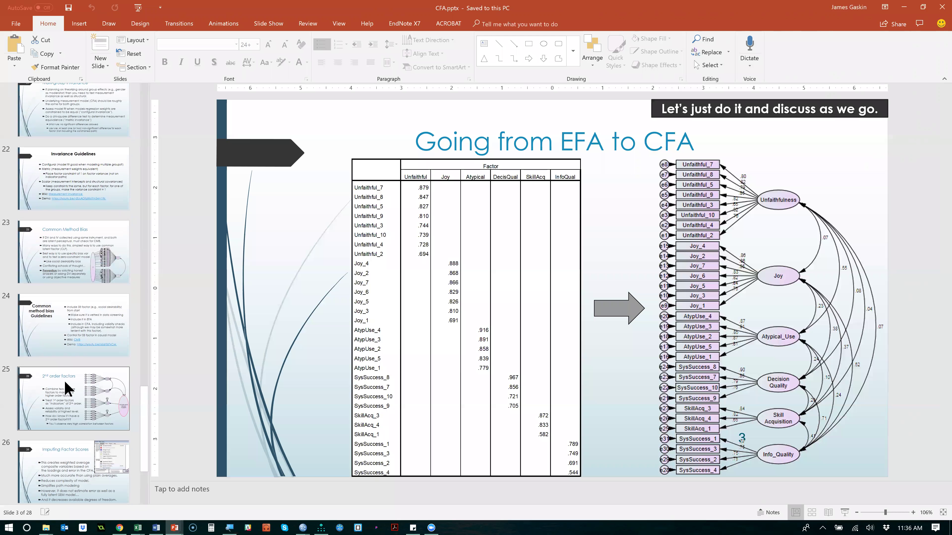
{"action": "left_click", "coordinate": [80, 187]}
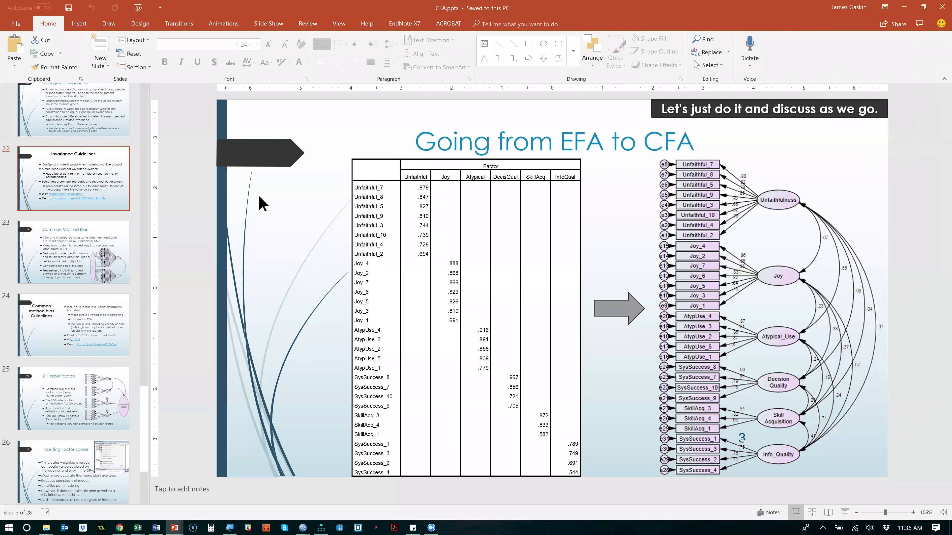
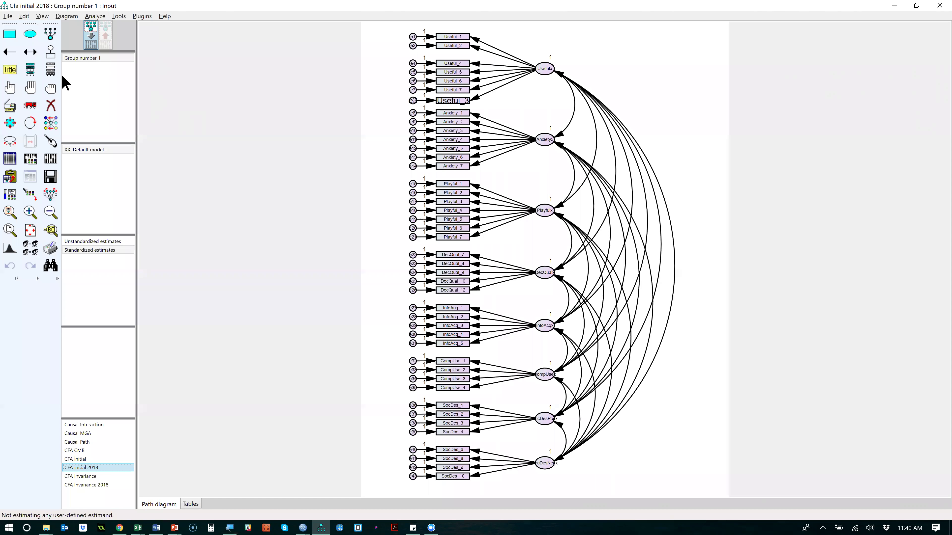
Select the whole CFA initial 2018 diagram, shift it to the right to free space beside the indicators, and deselect it.
{"action": "left_click", "coordinate": [30, 93]}
{"action": "left_click", "coordinate": [35, 108]}
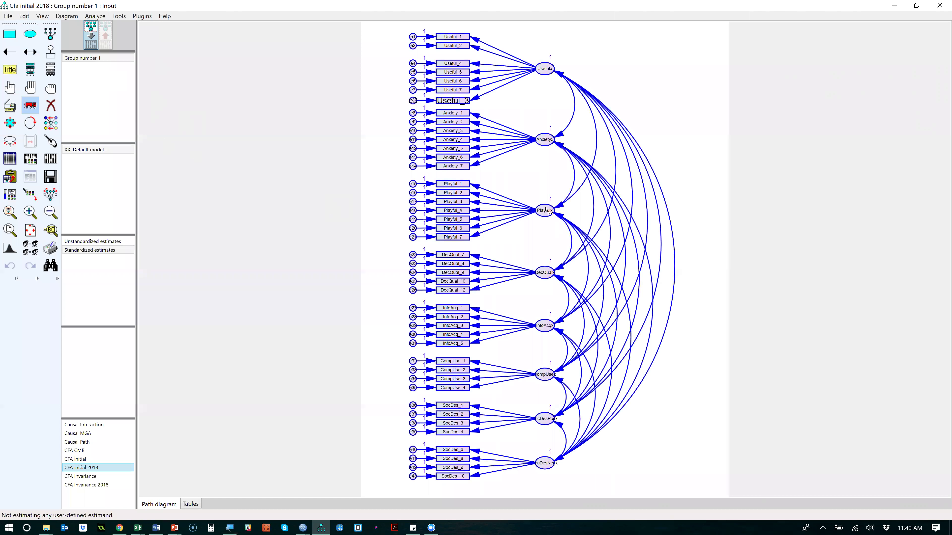
{"action": "left_click_drag", "start_coordinate": [546, 210], "coordinate": [643, 203]}
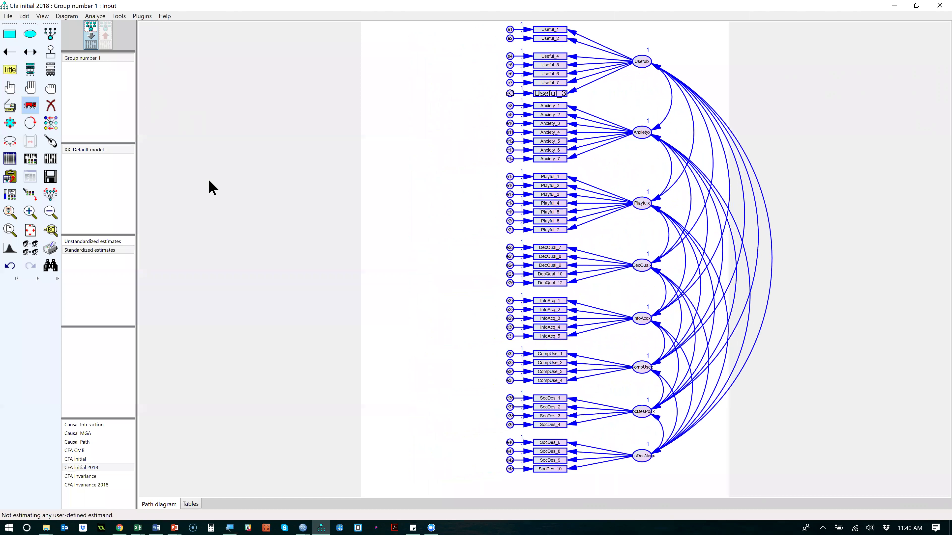
{"action": "left_click", "coordinate": [51, 90]}
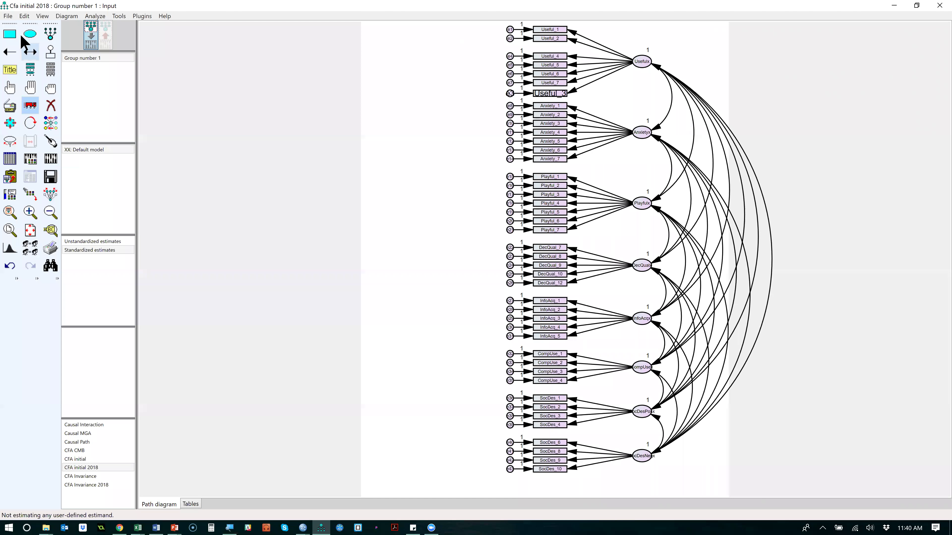
Draw a tall unobserved variable in the free space beside the indicators, nudge it away from them and name it CLF.
{"action": "left_click", "coordinate": [31, 34]}
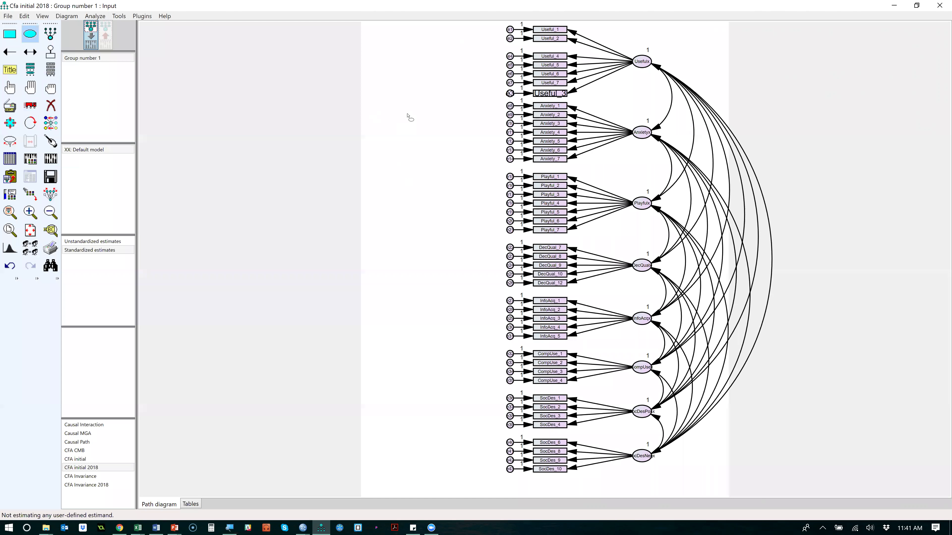
{"action": "left_click_drag", "start_coordinate": [403, 116], "coordinate": [327, 398]}
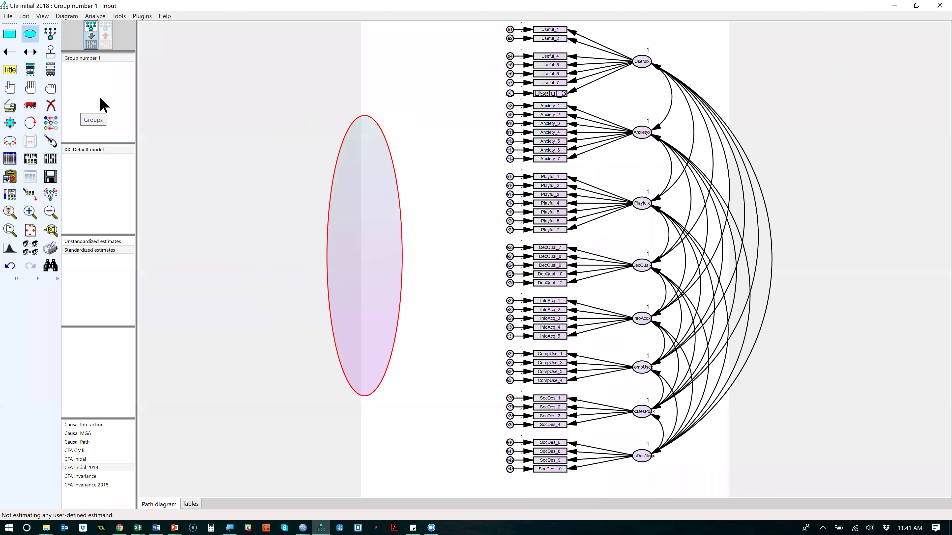
{"action": "left_click", "coordinate": [30, 105]}
{"action": "left_click_drag", "start_coordinate": [392, 237], "coordinate": [376, 240]}
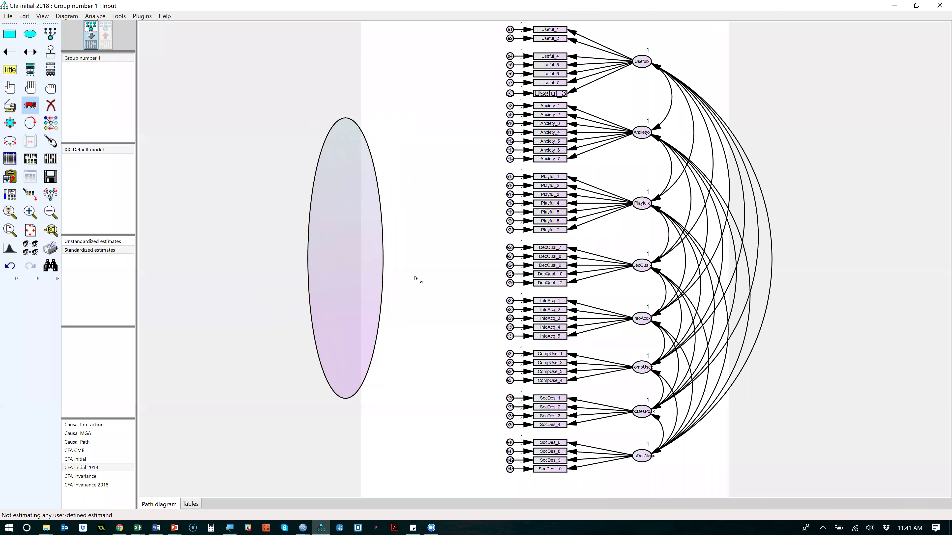
{"action": "left_click", "coordinate": [31, 107]}
{"action": "double_click", "coordinate": [354, 239]}
{"action": "type", "text": "CLF"}
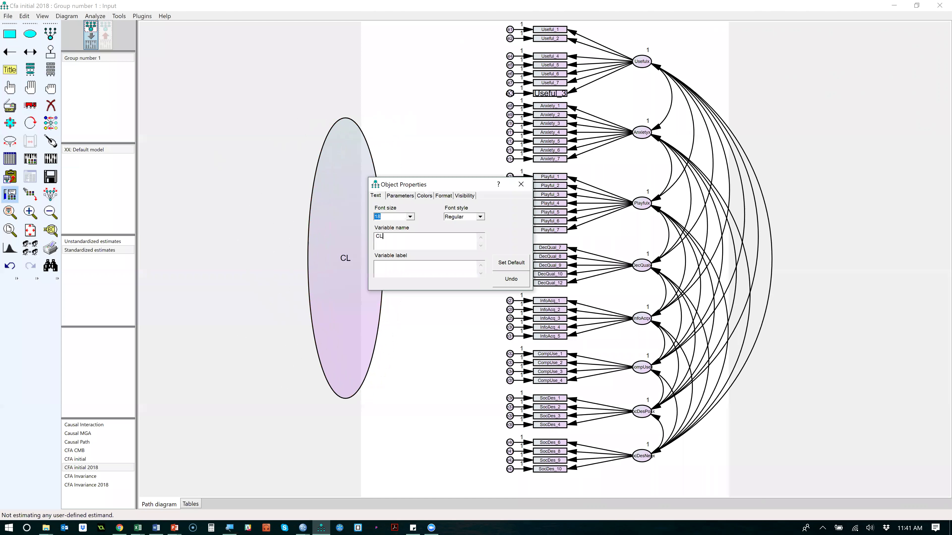
{"action": "left_click", "coordinate": [521, 184]}
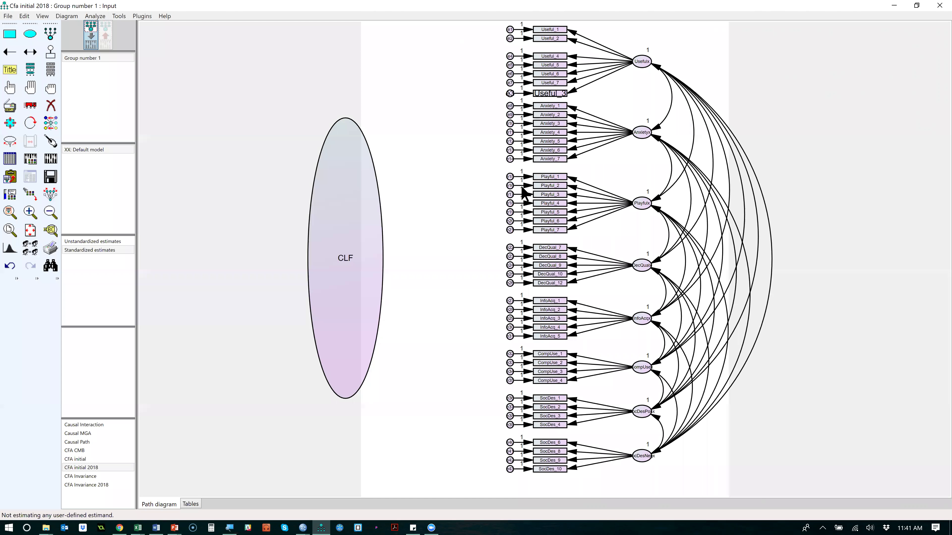
Try drawing single-headed paths from CLF to the Useful indicators, and erase the CLF variable with its paths.
{"action": "left_click", "coordinate": [10, 52]}
{"action": "left_click_drag", "start_coordinate": [367, 169], "coordinate": [562, 38]}
{"action": "left_click_drag", "start_coordinate": [378, 219], "coordinate": [551, 61]}
{"action": "left_click_drag", "start_coordinate": [379, 230], "coordinate": [559, 65]}
{"action": "left_click_drag", "start_coordinate": [376, 256], "coordinate": [552, 80]}
{"action": "left_click_drag", "start_coordinate": [380, 271], "coordinate": [561, 82]}
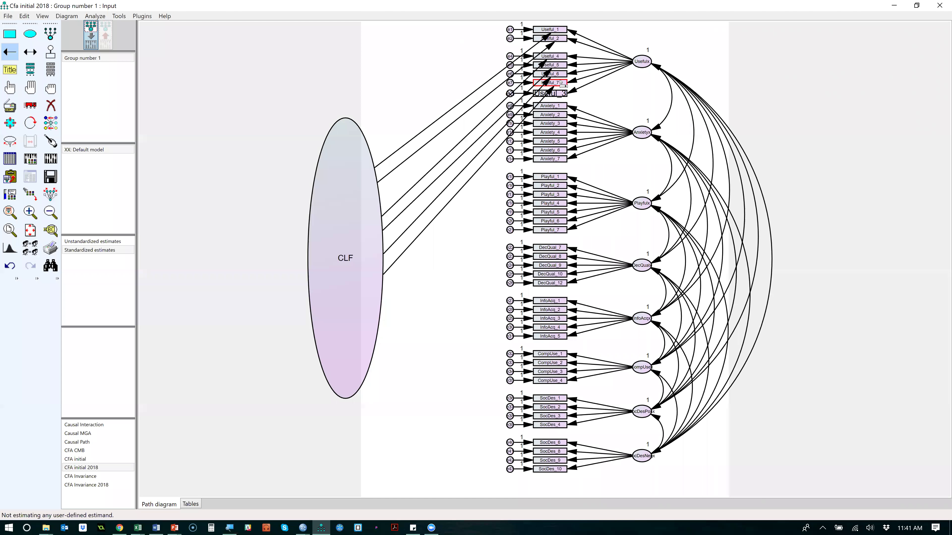
{"action": "left_click", "coordinate": [51, 106]}
{"action": "left_click", "coordinate": [357, 214]}
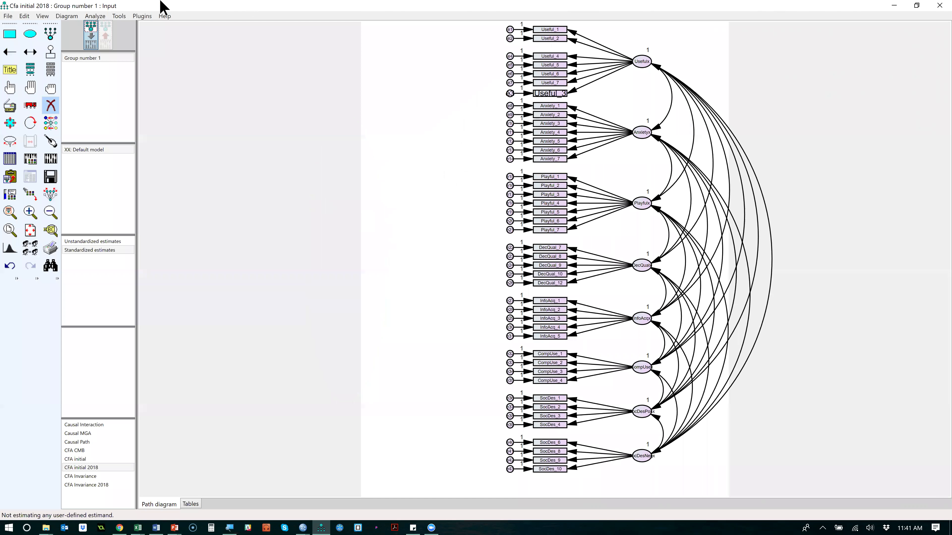
Draw a tall unobserved variable in the free space beside the indicators and select it.
{"action": "left_click", "coordinate": [32, 34]}
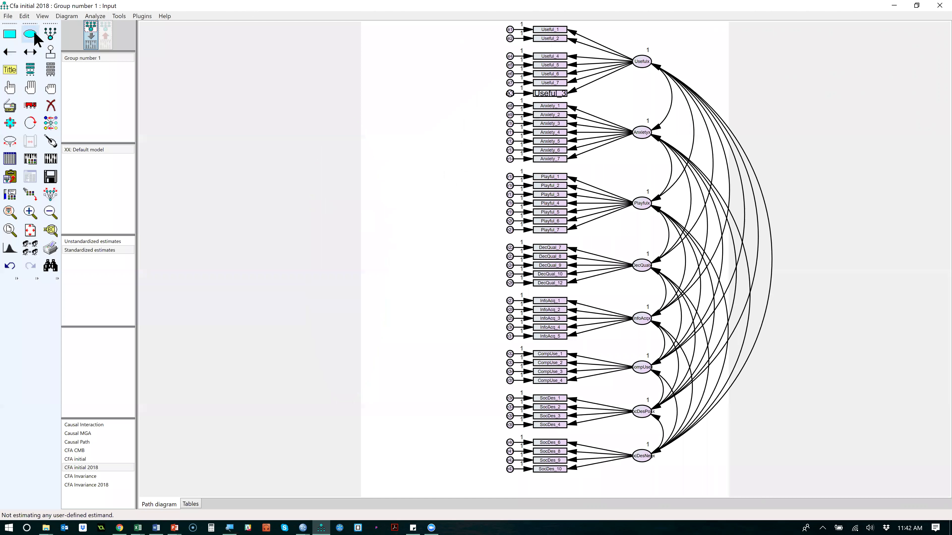
{"action": "left_click_drag", "start_coordinate": [382, 121], "coordinate": [316, 383]}
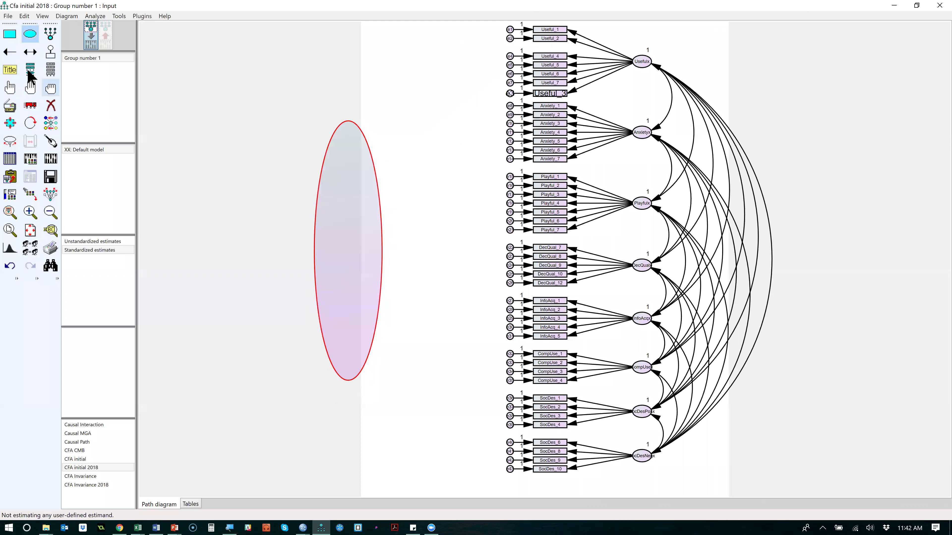
{"action": "left_click", "coordinate": [16, 87]}
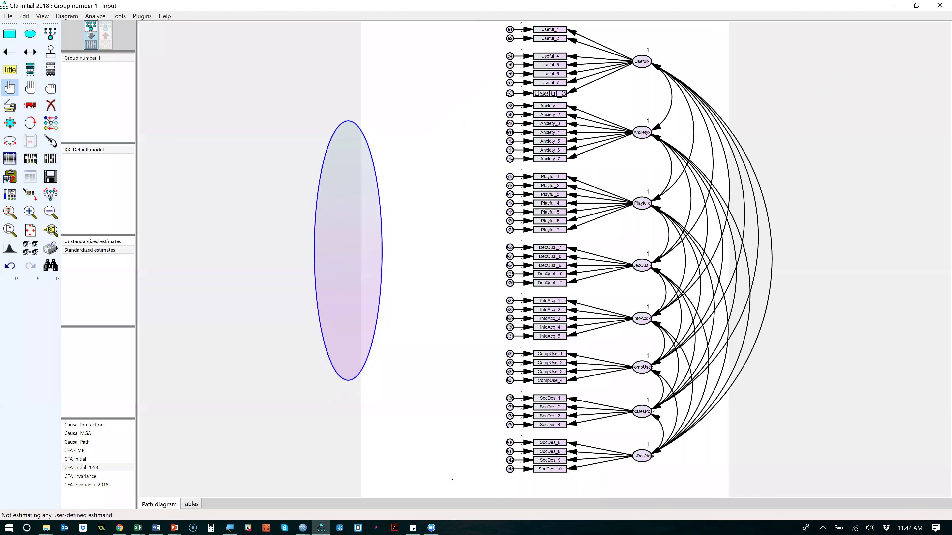
Try to run the Specific bias test on the selected unnamed variable, and erase that variable with its paths.
{"action": "left_click", "coordinate": [147, 20]}
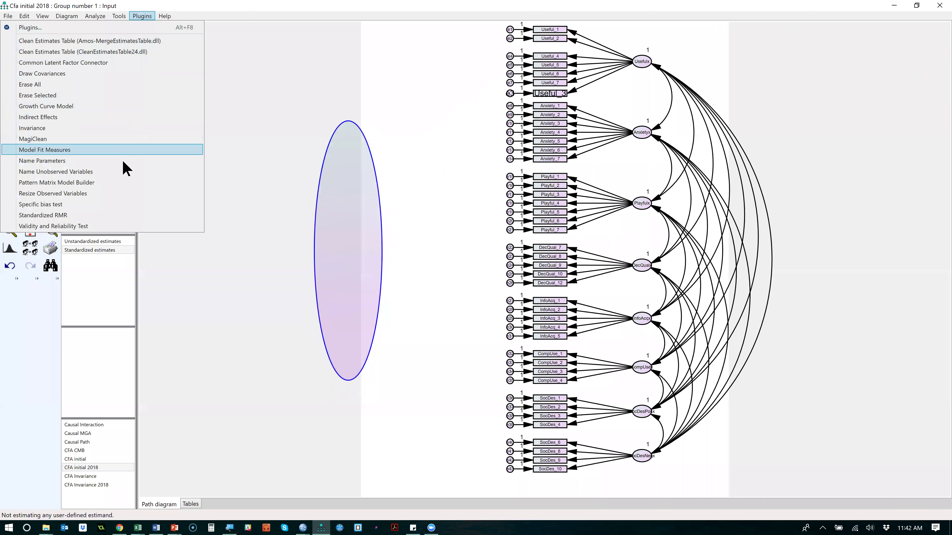
{"action": "left_click", "coordinate": [128, 203]}
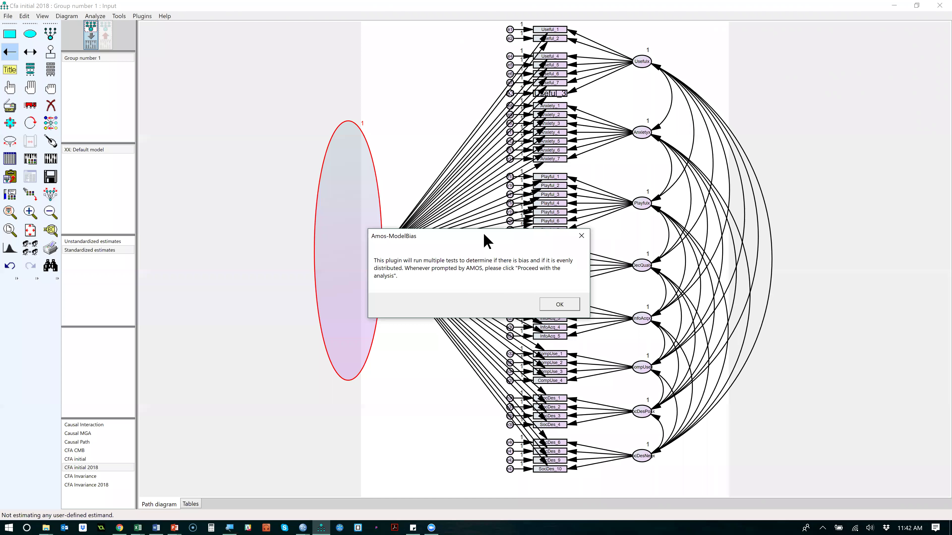
{"action": "left_click_drag", "start_coordinate": [468, 235], "coordinate": [167, 163]}
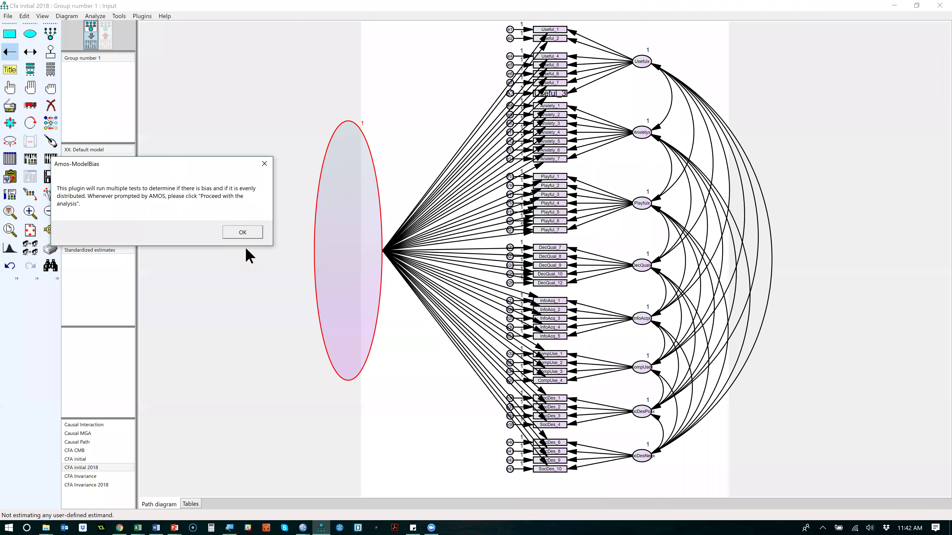
{"action": "left_click", "coordinate": [243, 232]}
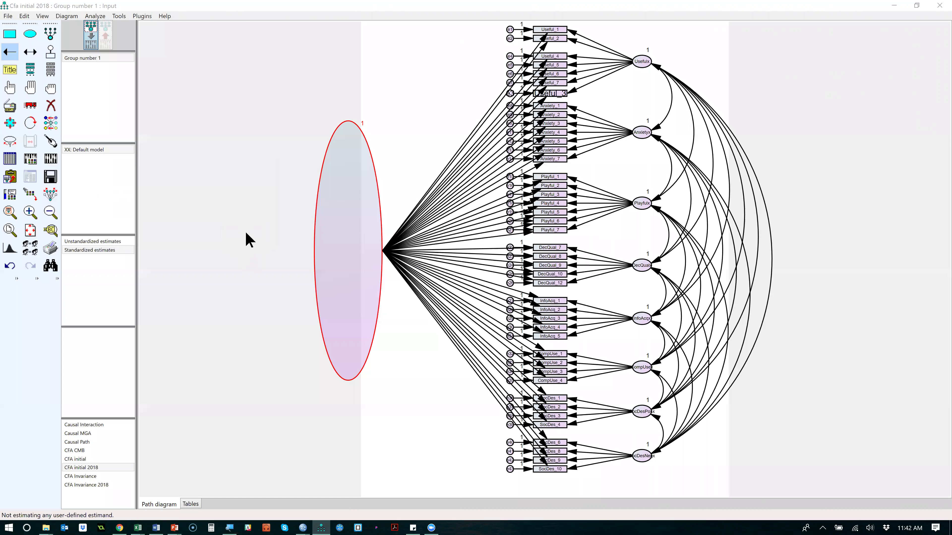
{"action": "left_click", "coordinate": [510, 300]}
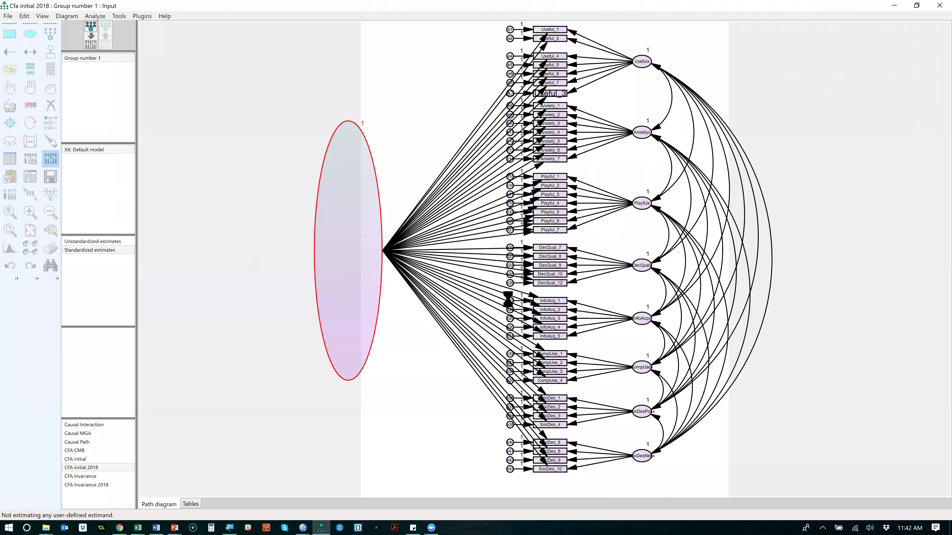
{"action": "left_click", "coordinate": [557, 310]}
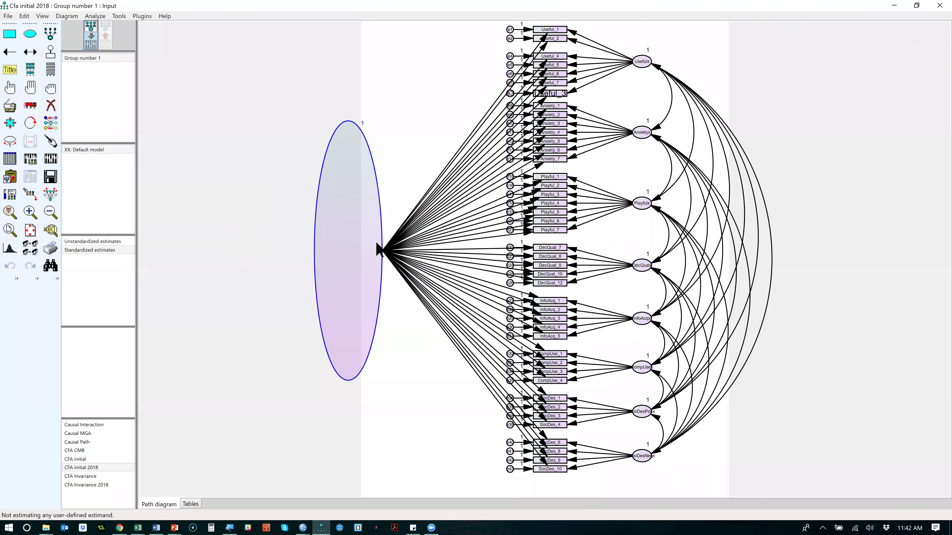
{"action": "left_click", "coordinate": [50, 106]}
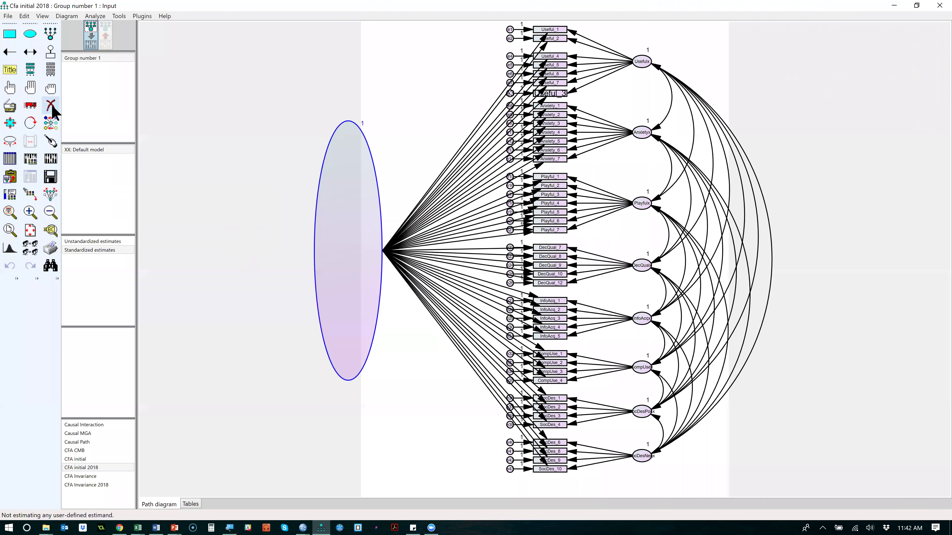
{"action": "left_click", "coordinate": [369, 214]}
Draw a new tall unobserved variable beside the indicators and name it CLF.
{"action": "left_click", "coordinate": [30, 34]}
{"action": "mouse_move", "coordinate": [368, 131]}
{"action": "left_mouse_down"}
{"action": "mouse_move", "coordinate": [368, 324]}
{"action": "mouse_move", "coordinate": [306, 381]}
{"action": "left_mouse_up"}
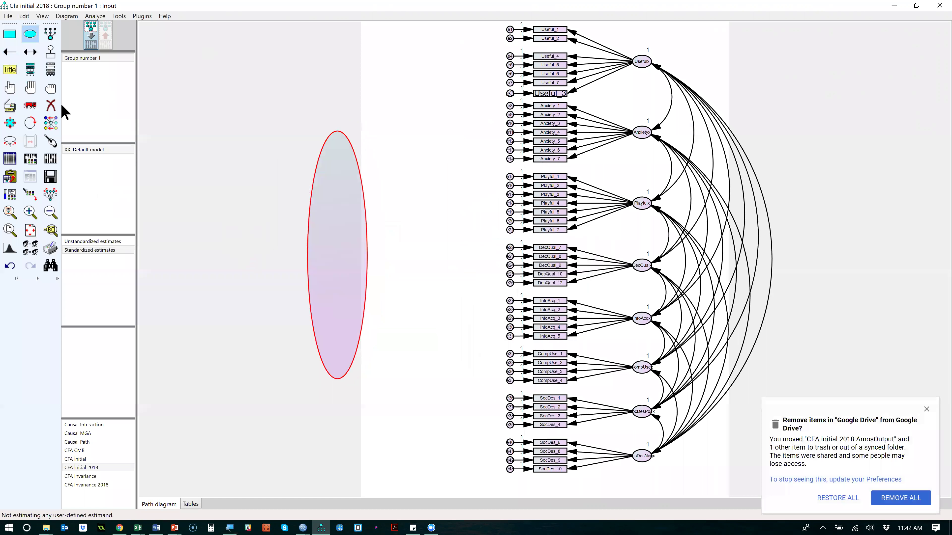
{"action": "left_click", "coordinate": [30, 33]}
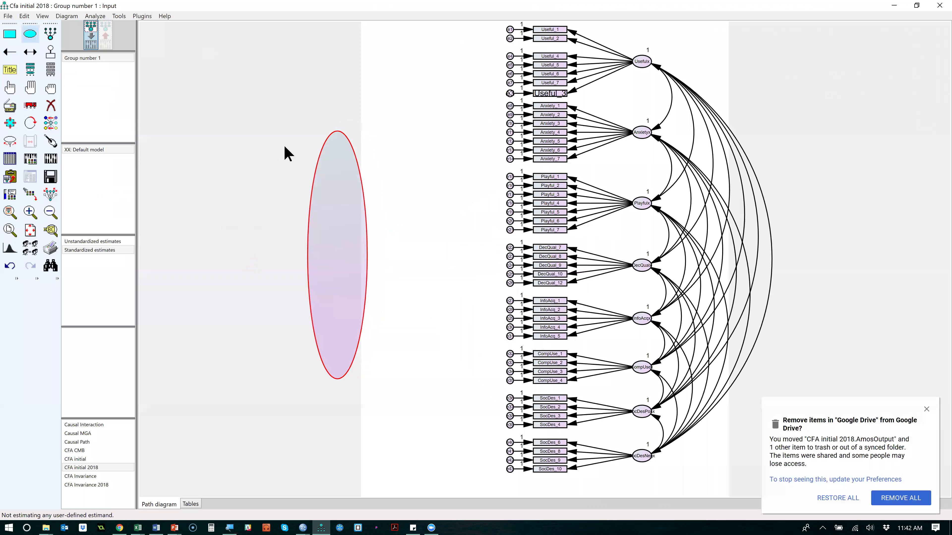
{"action": "double_click", "coordinate": [353, 258]}
{"action": "type", "text": "CLF"}
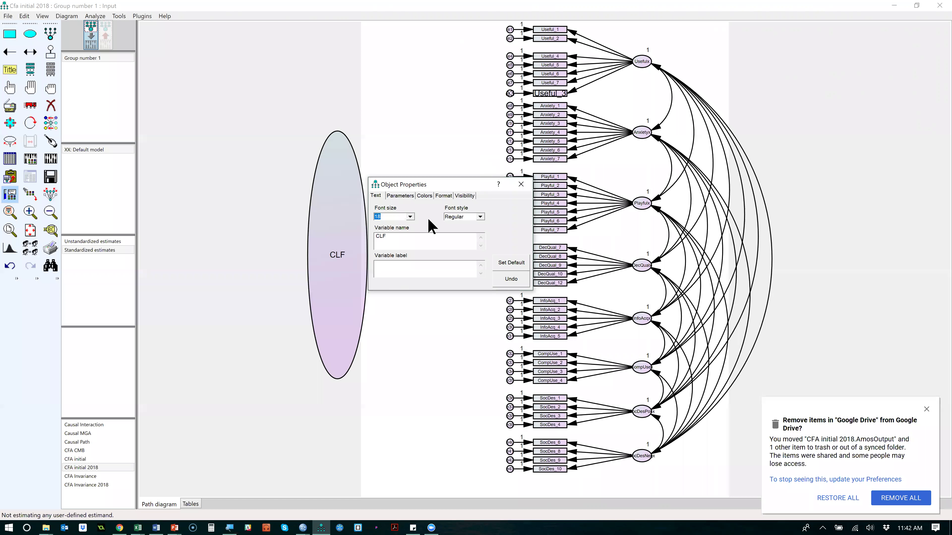
{"action": "left_click_drag", "start_coordinate": [503, 180], "coordinate": [244, 119]}
{"action": "left_click", "coordinate": [263, 124]}
Select only the CLF variable and run the Specific bias test on it, proceeding with the analysis at every warning.
{"action": "left_click", "coordinate": [9, 87]}
{"action": "left_click", "coordinate": [364, 244]}
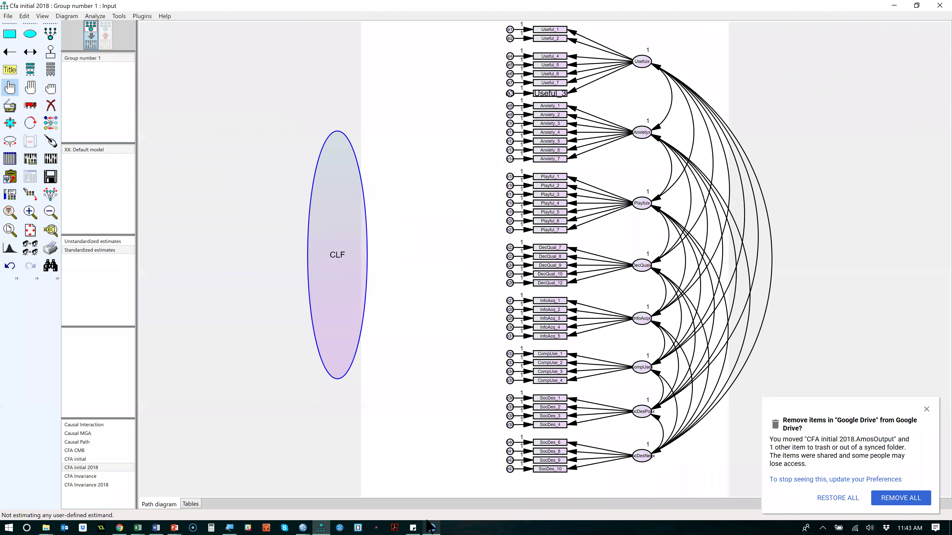
{"action": "left_click", "coordinate": [417, 284]}
{"action": "left_click", "coordinate": [138, 17]}
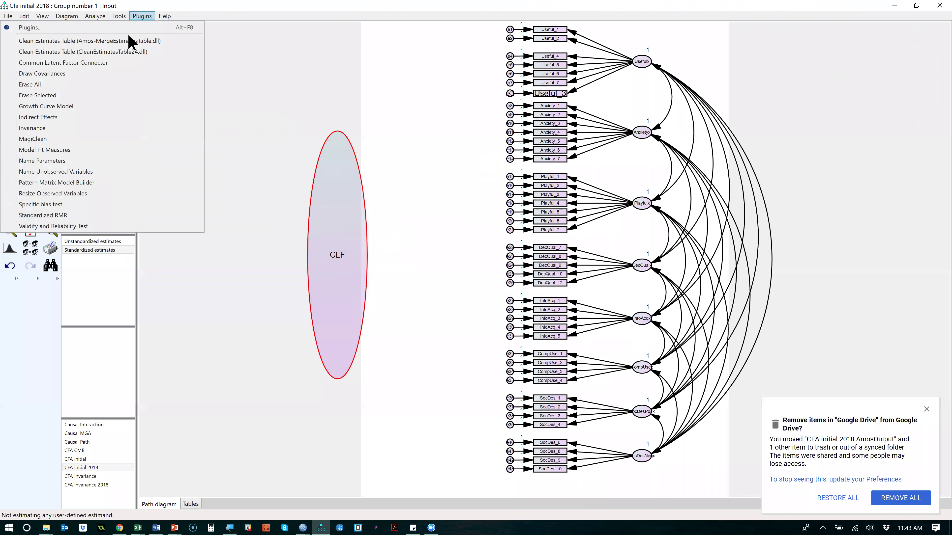
{"action": "left_click", "coordinate": [216, 207]}
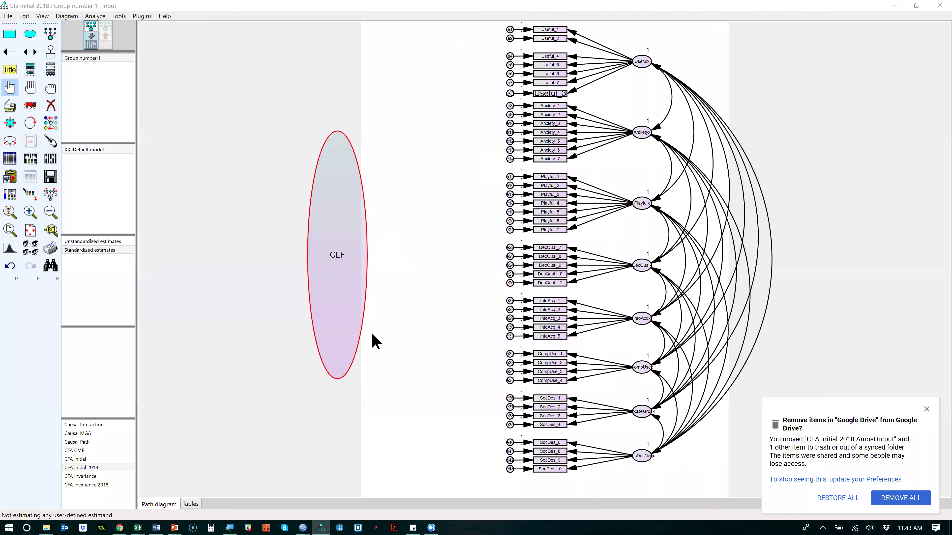
{"action": "left_click", "coordinate": [576, 305]}
{"action": "key", "text": "ctrl+F9"}
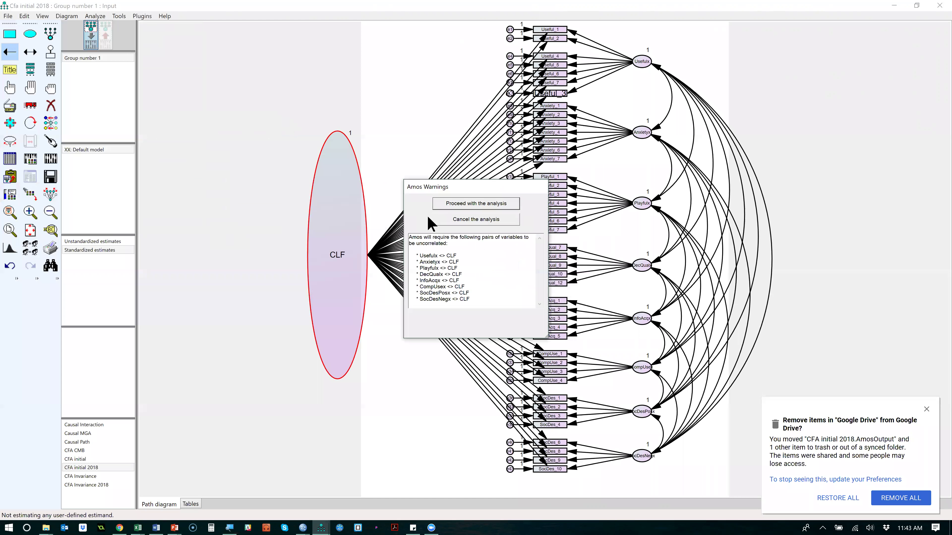
{"action": "left_click", "coordinate": [457, 207]}
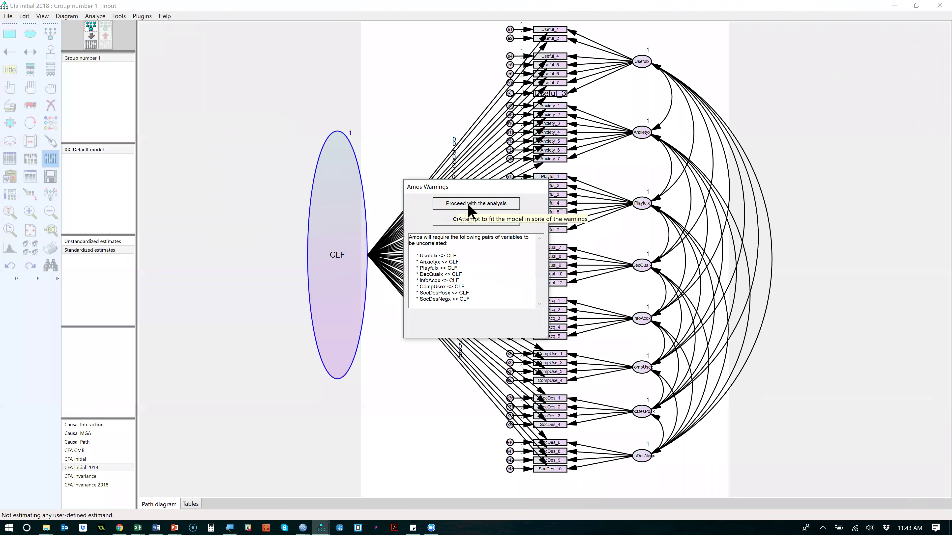
{"action": "left_click", "coordinate": [468, 205]}
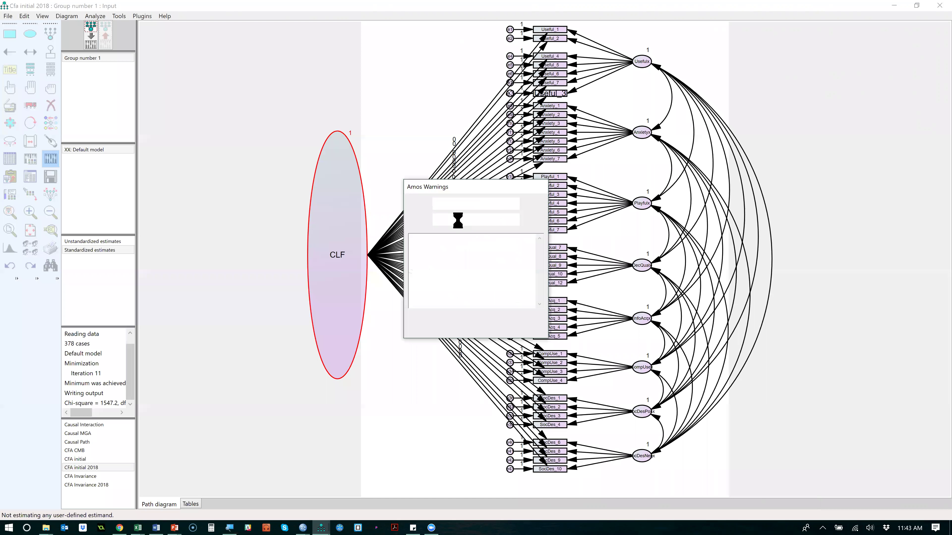
{"action": "left_click", "coordinate": [479, 203]}
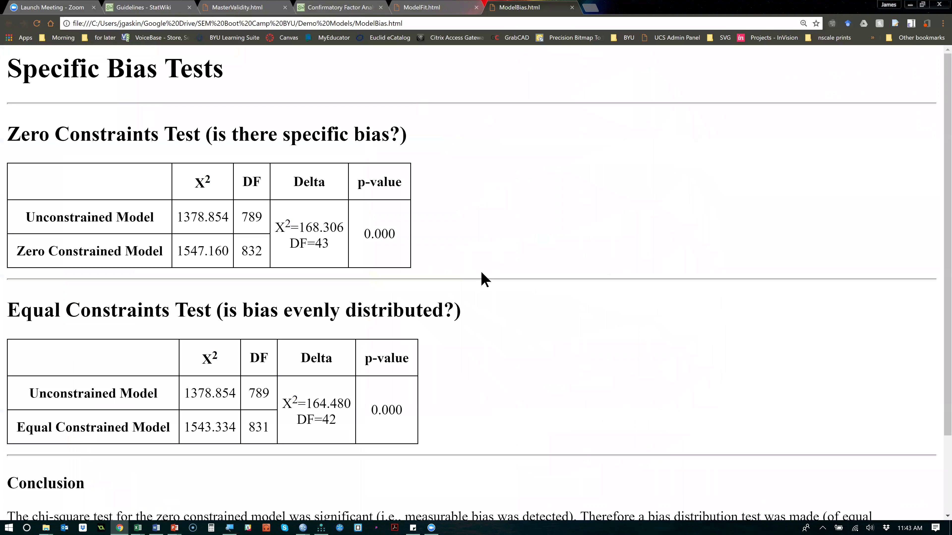
Examine the p-values of the zero and equal constraints tests and the conclusion in the Specific Bias Tests report.
{"action": "left_click_drag", "start_coordinate": [400, 238], "coordinate": [363, 236]}
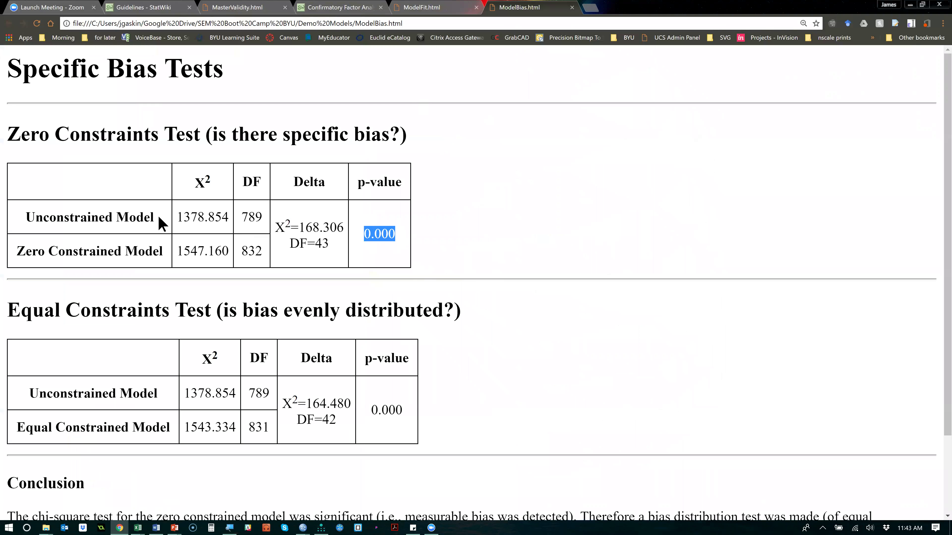
{"action": "left_click_drag", "start_coordinate": [159, 218], "coordinate": [14, 223]}
{"action": "left_click_drag", "start_coordinate": [166, 257], "coordinate": [19, 255]}
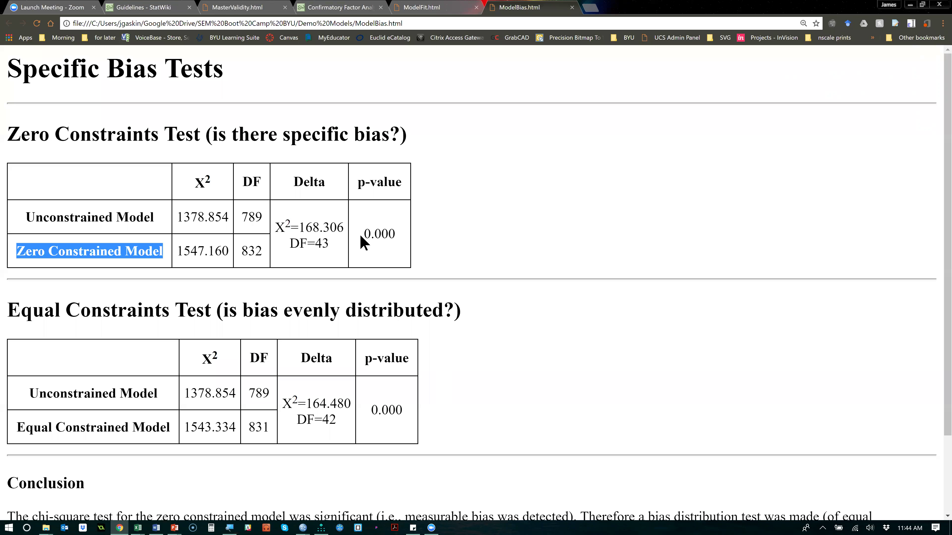
{"action": "left_click_drag", "start_coordinate": [389, 232], "coordinate": [364, 236]}
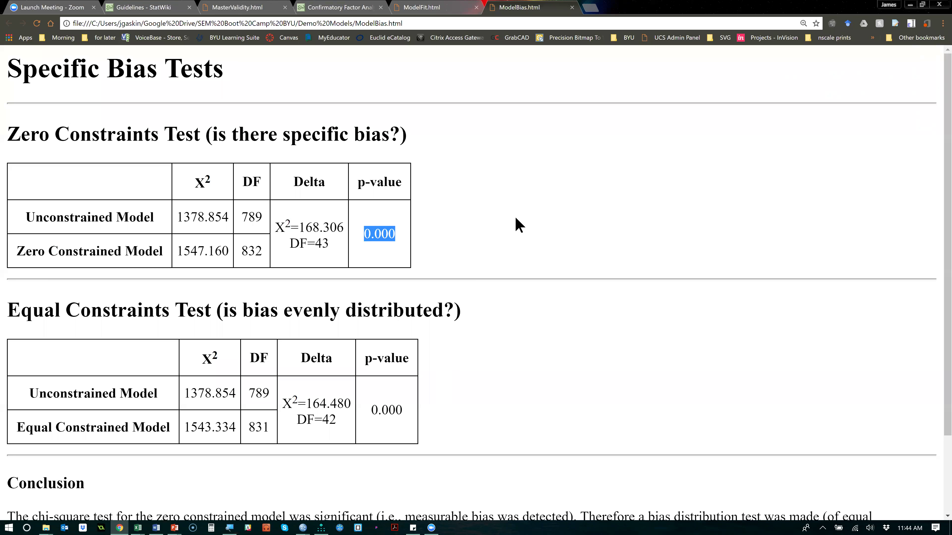
{"action": "scroll", "coordinate": [520, 225], "scroll_direction": "down", "scroll_amount": 3}
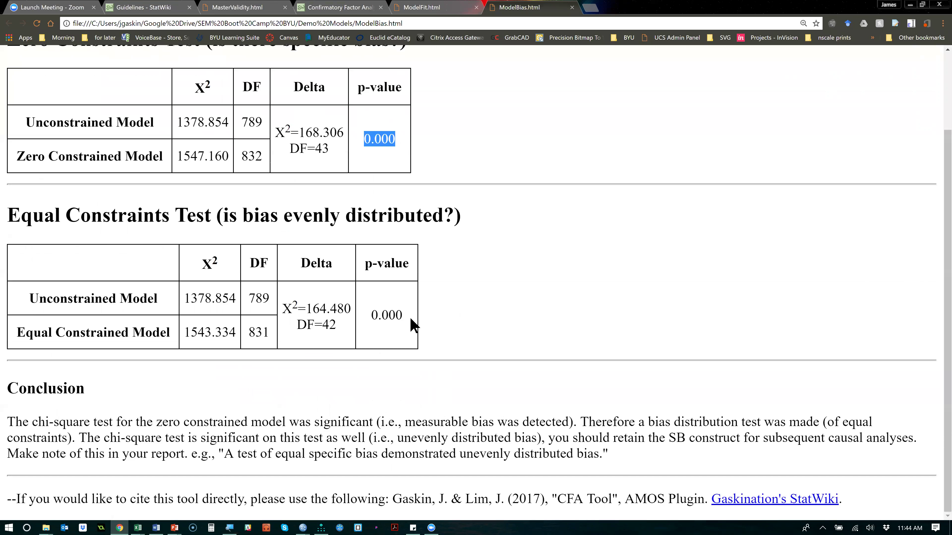
{"action": "double_click", "coordinate": [403, 324]}
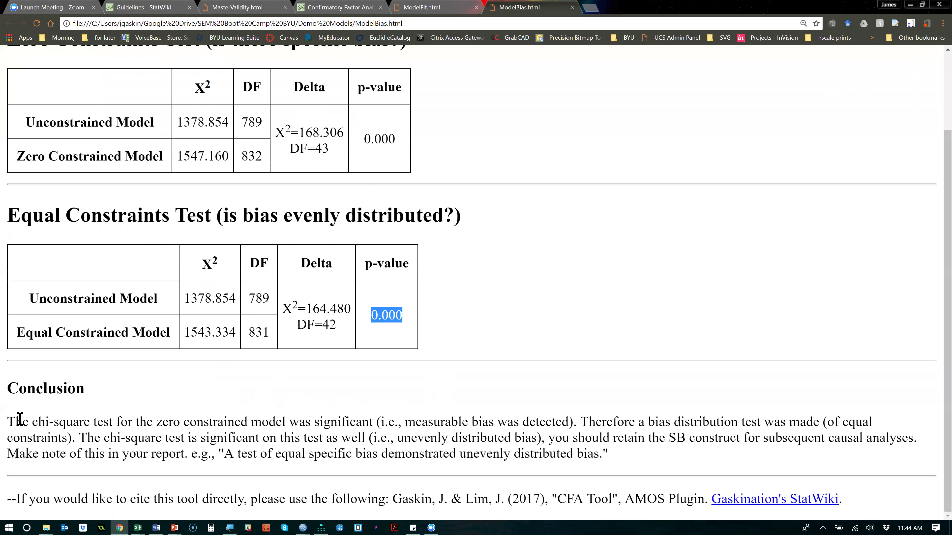
{"action": "left_click_drag", "start_coordinate": [7, 421], "coordinate": [606, 461]}
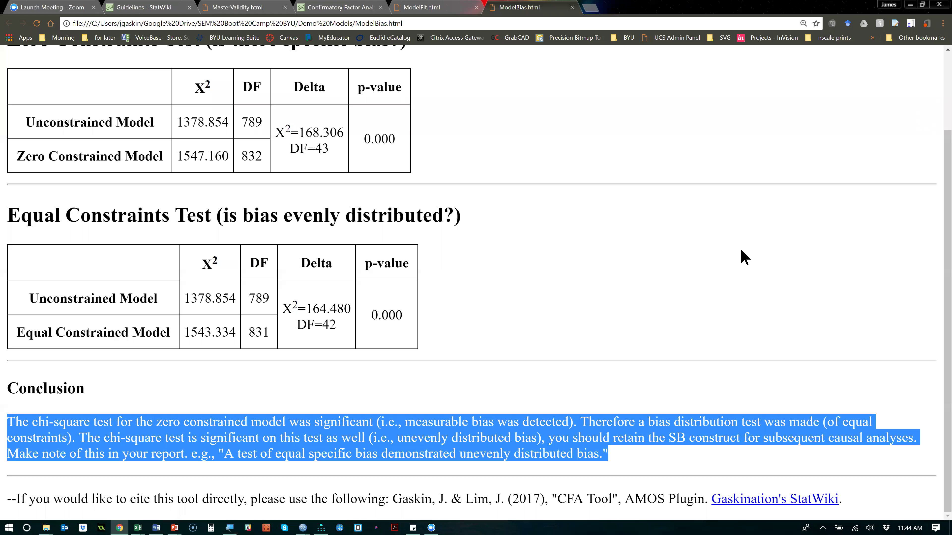
Switch back to Amos and reload the CFA initial 2018 model without saving the changes.
{"action": "key", "text": "alt+Tab"}
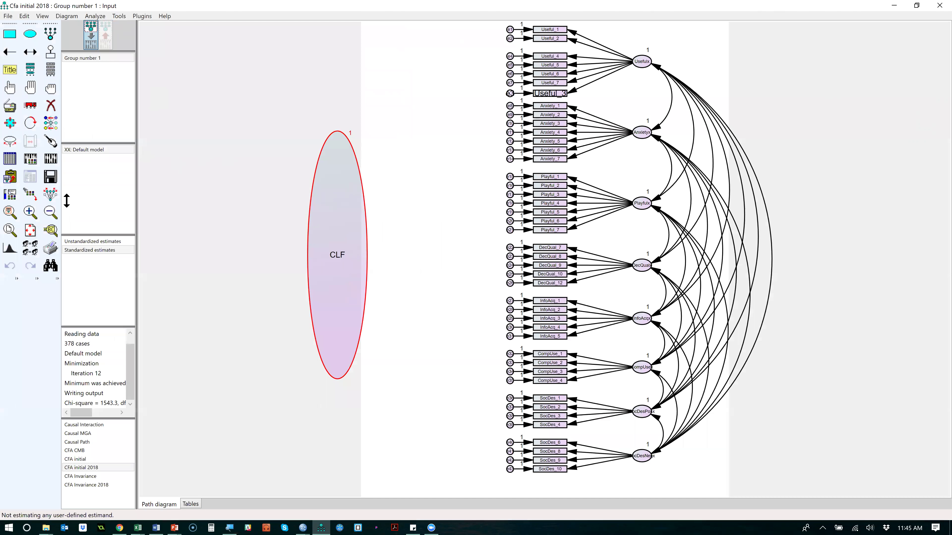
{"action": "double_click", "coordinate": [92, 467]}
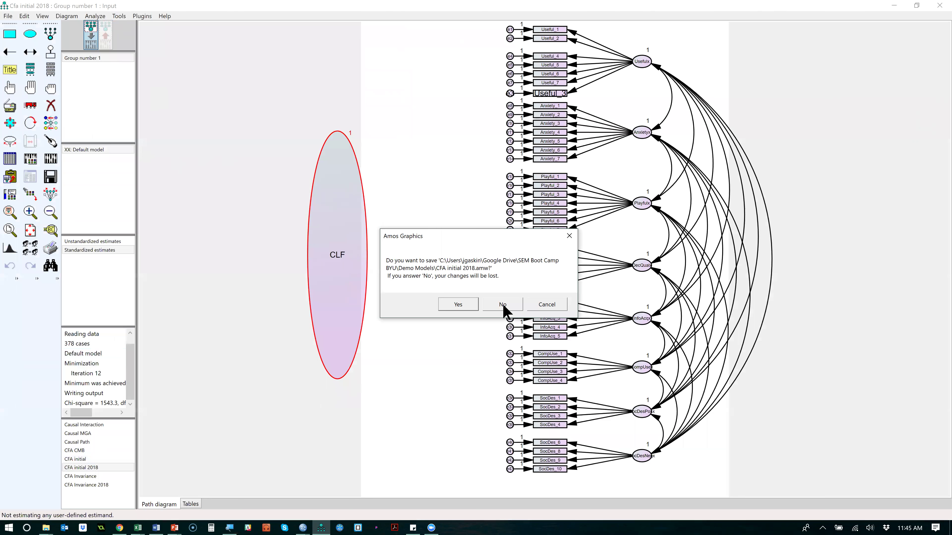
{"action": "left_click", "coordinate": [515, 305]}
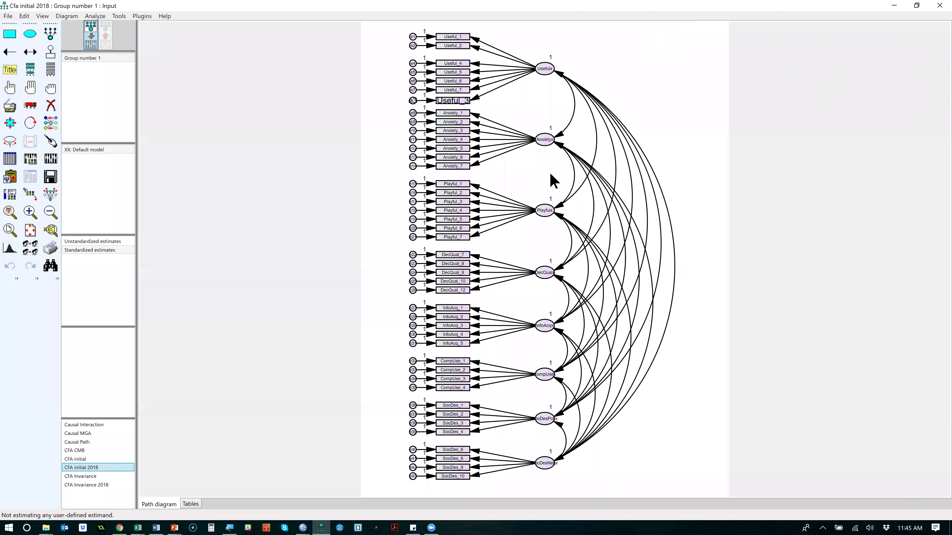
Select the whole reloaded diagram, shift it to the right to free space beside the indicators, and deselect it.
{"action": "left_click", "coordinate": [36, 93]}
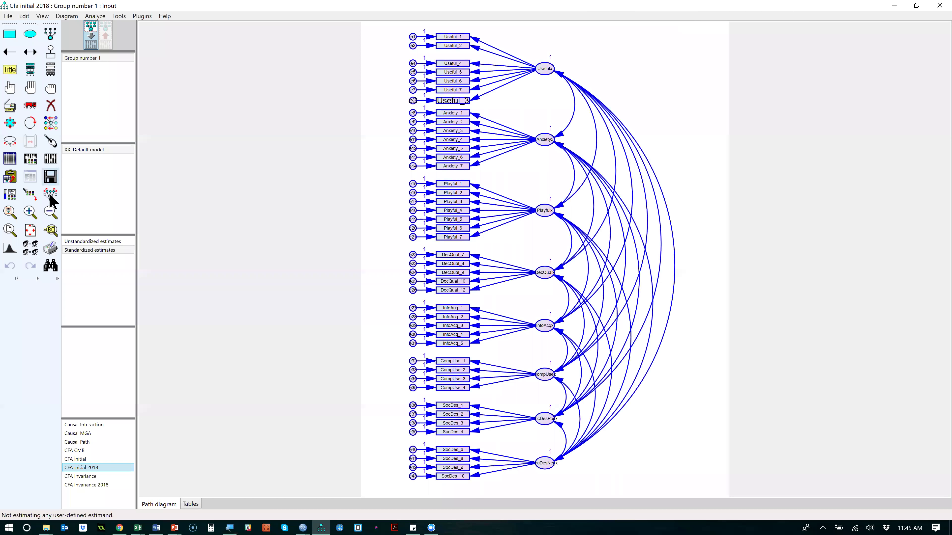
{"action": "left_click", "coordinate": [37, 107]}
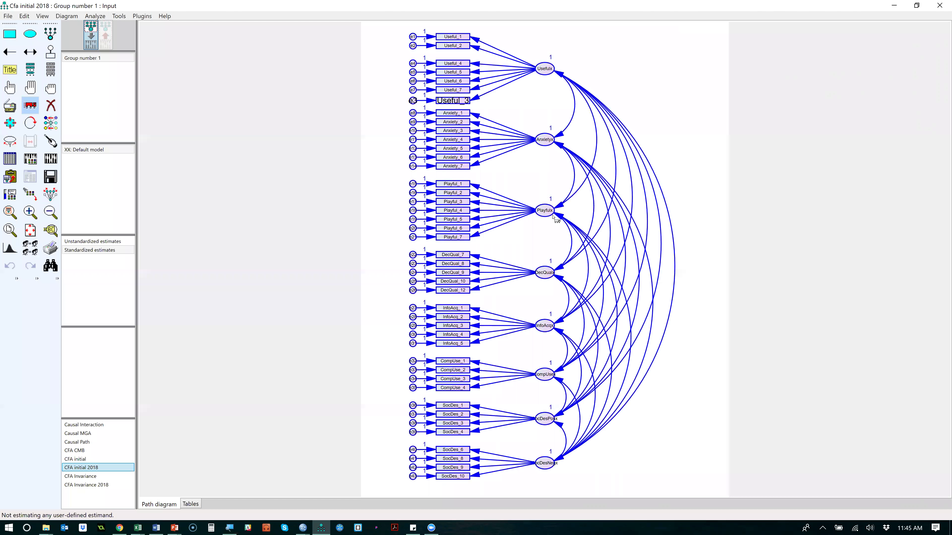
{"action": "left_click_drag", "start_coordinate": [636, 217], "coordinate": [751, 217]}
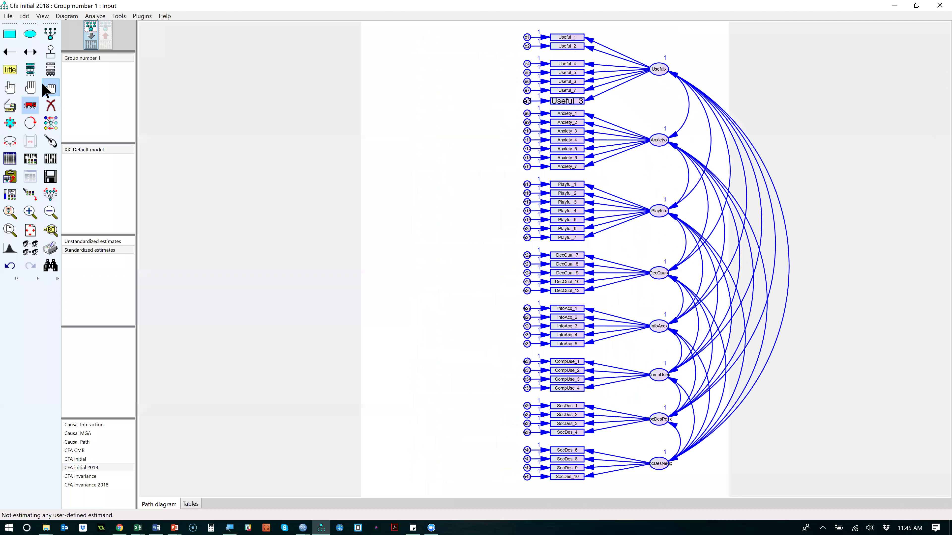
{"action": "left_click", "coordinate": [50, 89]}
Draw a tall unobserved variable in the free space beside the indicators and name it BOB.
{"action": "left_click", "coordinate": [30, 34]}
{"action": "left_click_drag", "start_coordinate": [409, 143], "coordinate": [347, 379]}
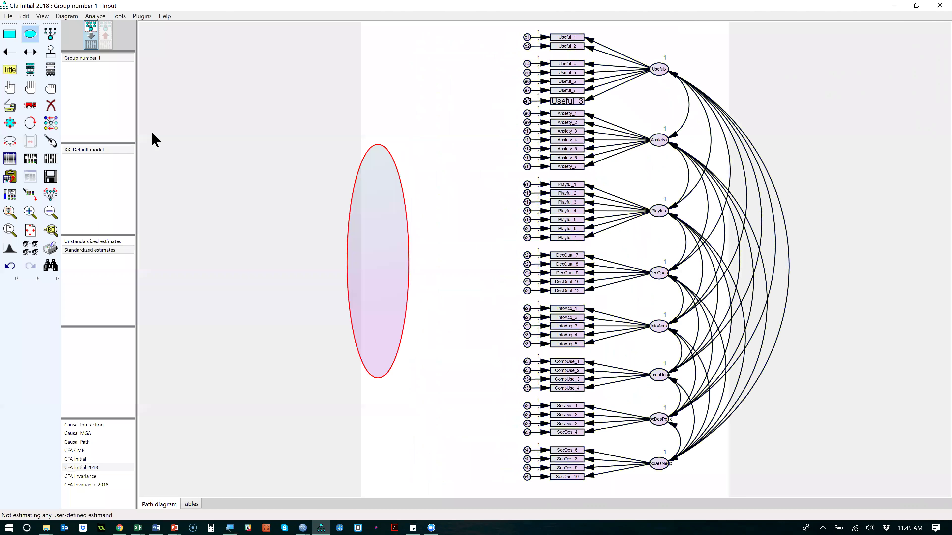
{"action": "left_click", "coordinate": [29, 36]}
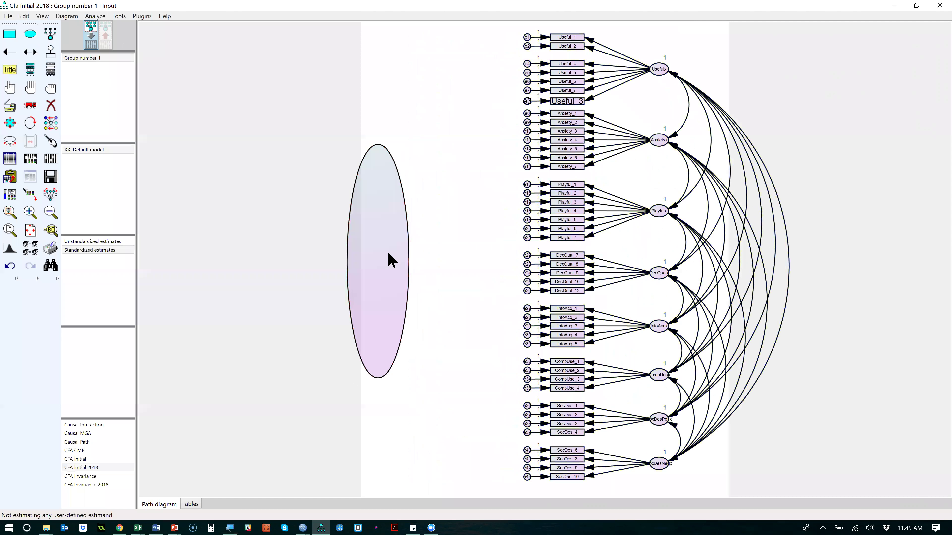
{"action": "double_click", "coordinate": [392, 260]}
{"action": "type", "text": "BOB"}
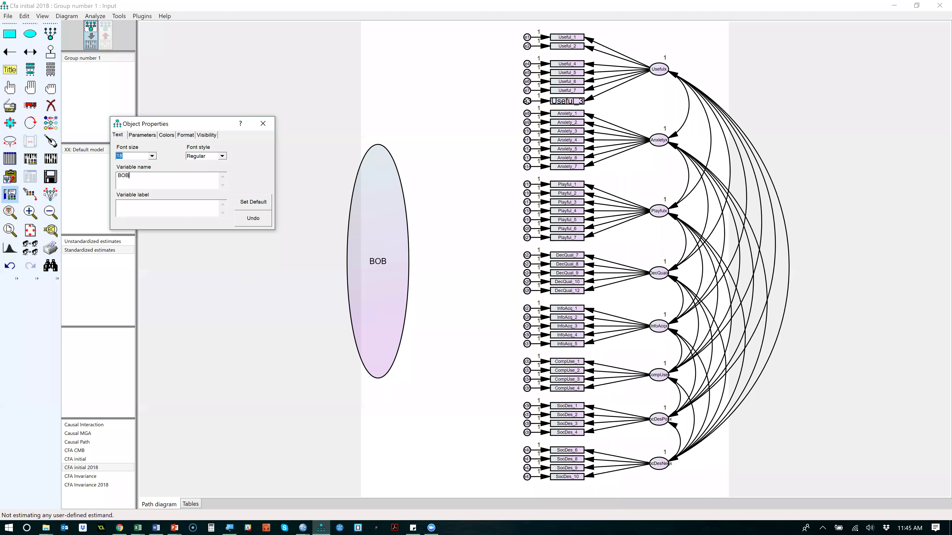
Select the BOB factor and run the Specific bias test plugin on it, proceeding with the analysis at every warning.
{"action": "left_click", "coordinate": [262, 123]}
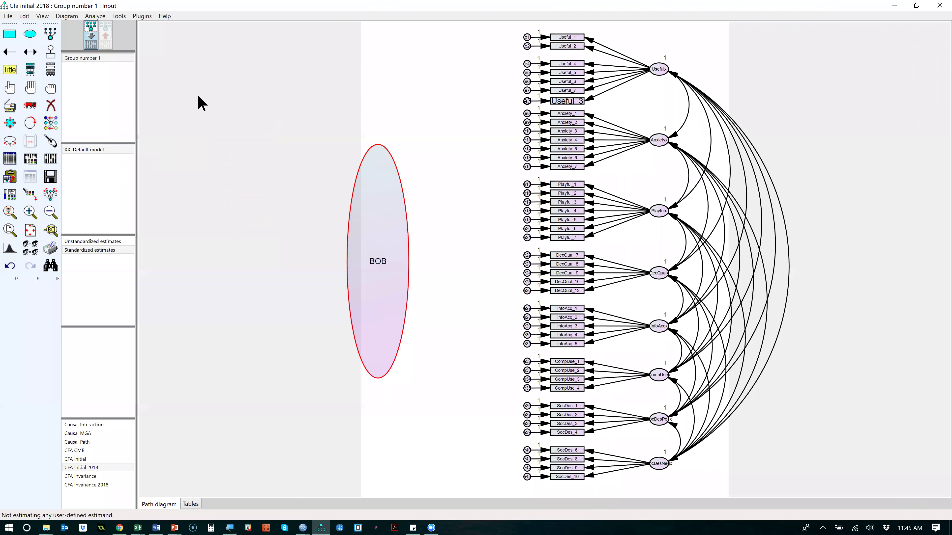
{"action": "left_click", "coordinate": [10, 87]}
{"action": "left_click", "coordinate": [405, 375]}
{"action": "left_click", "coordinate": [143, 17]}
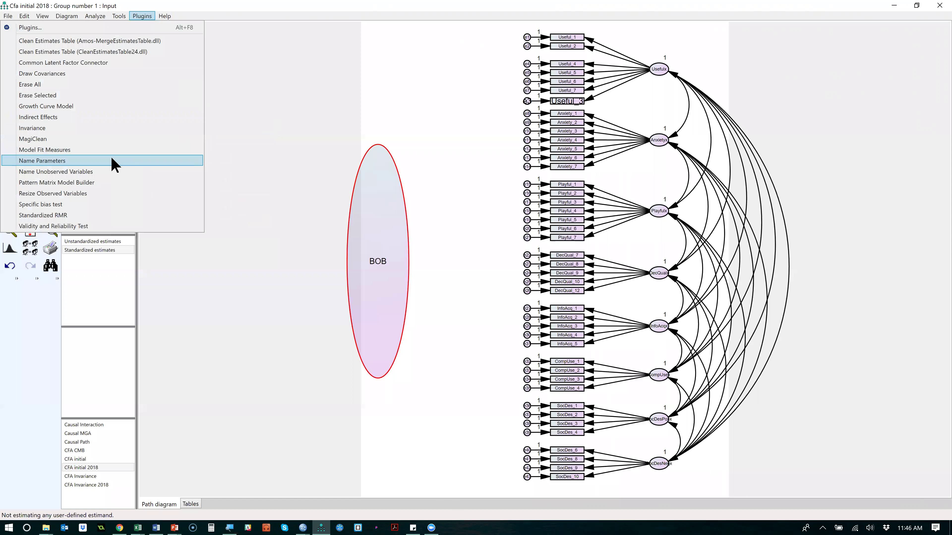
{"action": "left_click", "coordinate": [121, 202]}
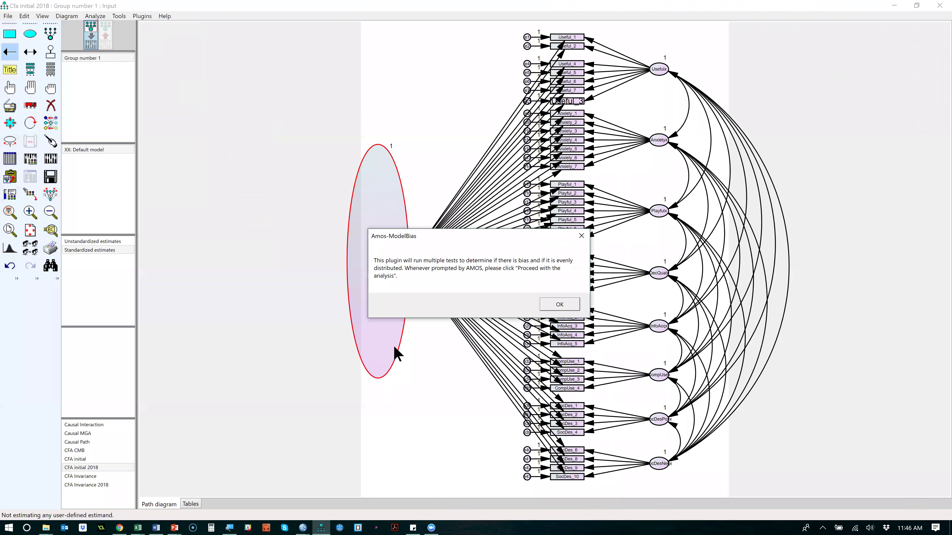
{"action": "left_click", "coordinate": [572, 310]}
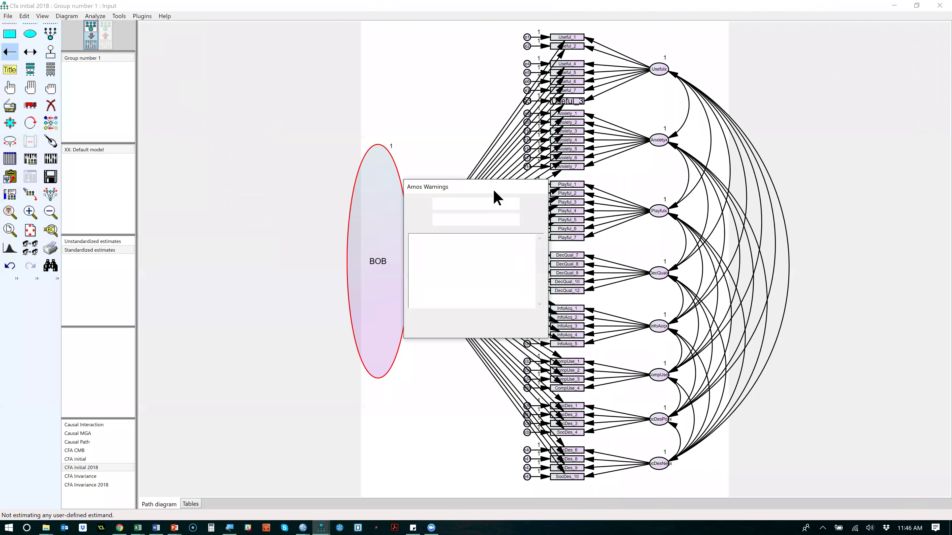
{"action": "left_click", "coordinate": [491, 205]}
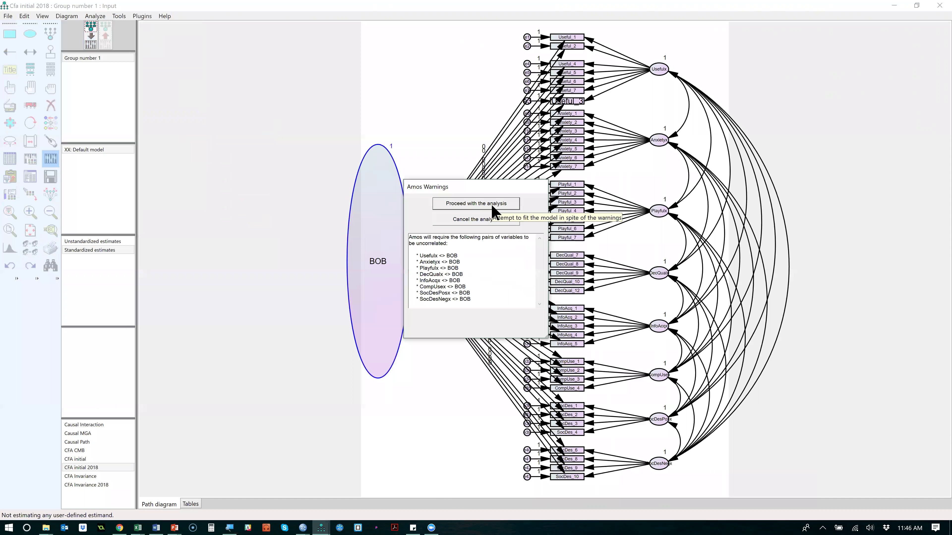
{"action": "left_click", "coordinate": [493, 206]}
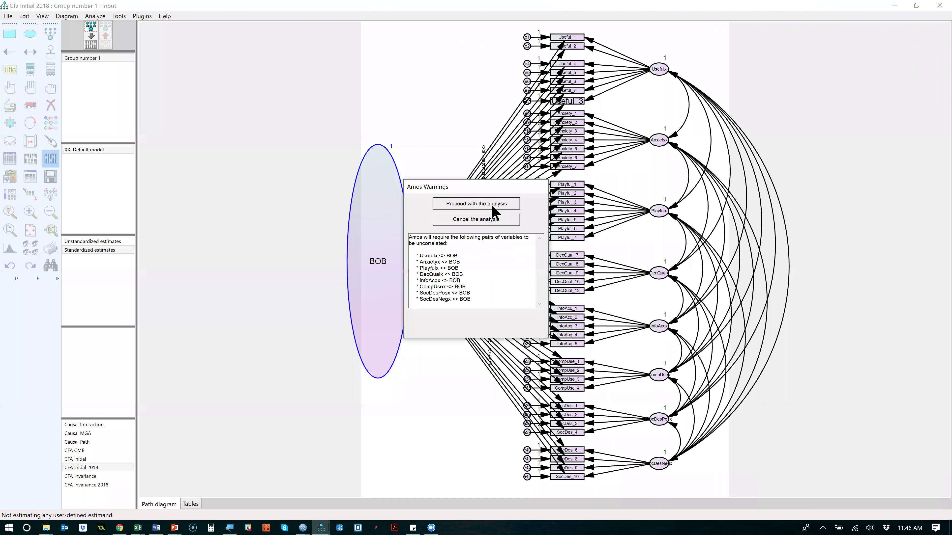
{"action": "left_click", "coordinate": [496, 205]}
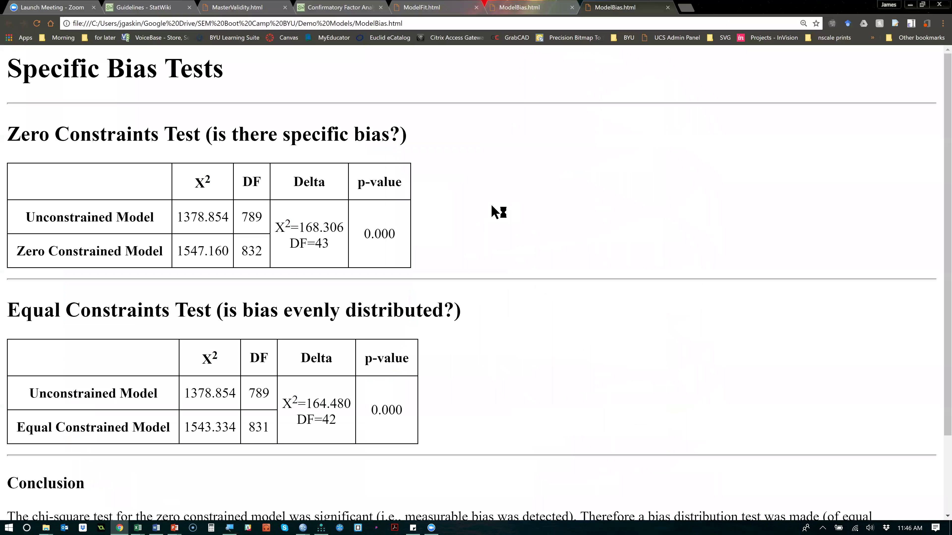
Switch back to Amos, save the path diagram and reload the CFA initial 2018 model.
{"action": "key", "text": "alt+Tab"}
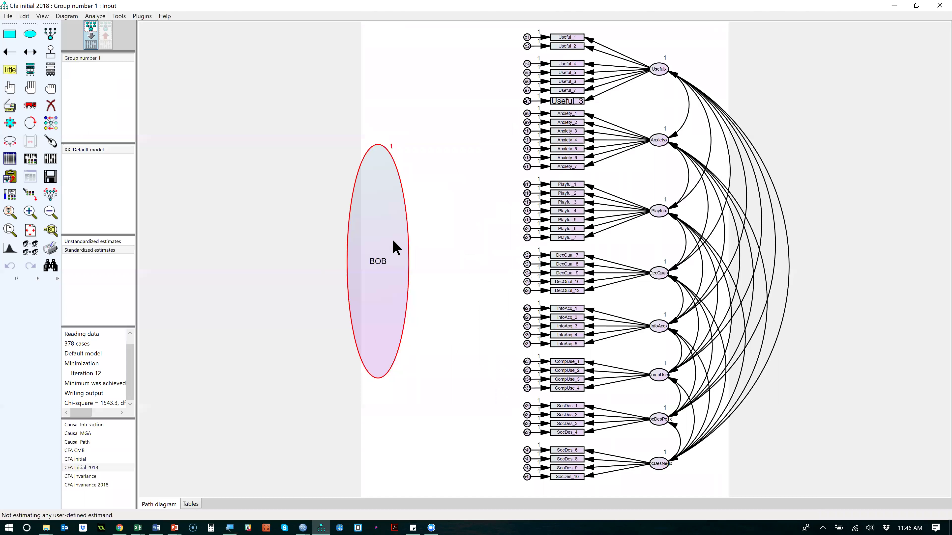
{"action": "left_click", "coordinate": [50, 176]}
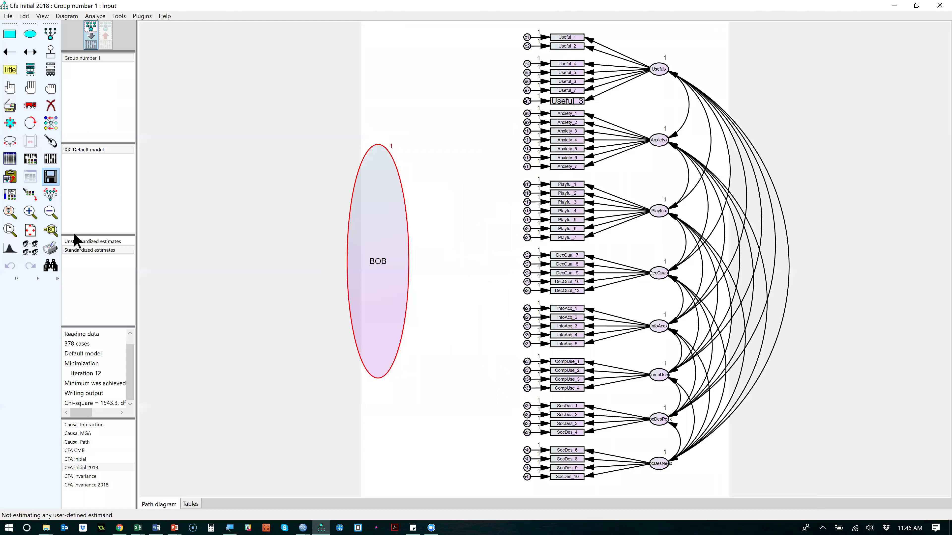
{"action": "left_click", "coordinate": [96, 468]}
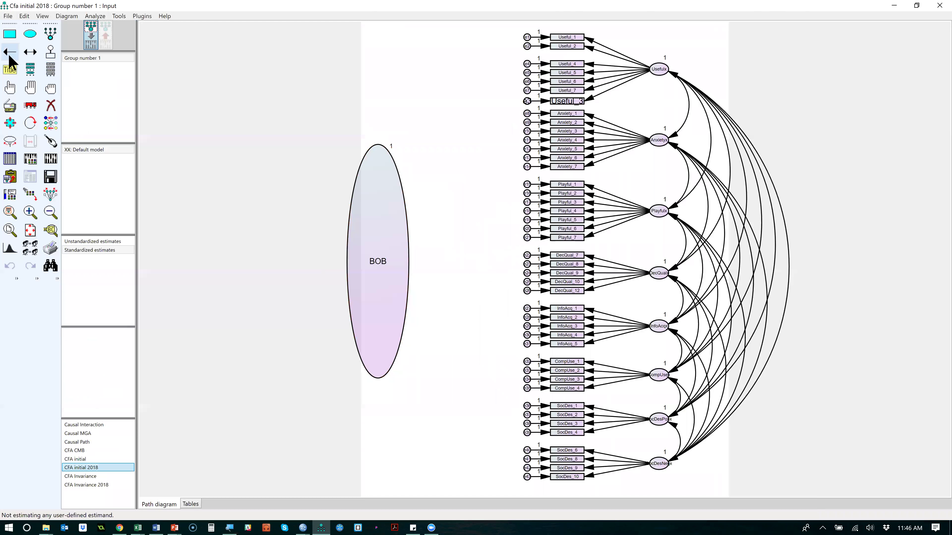
Select the BOB factor and link it to all the indicators with the Common Latent Factor Connector plugin.
{"action": "left_click", "coordinate": [9, 88]}
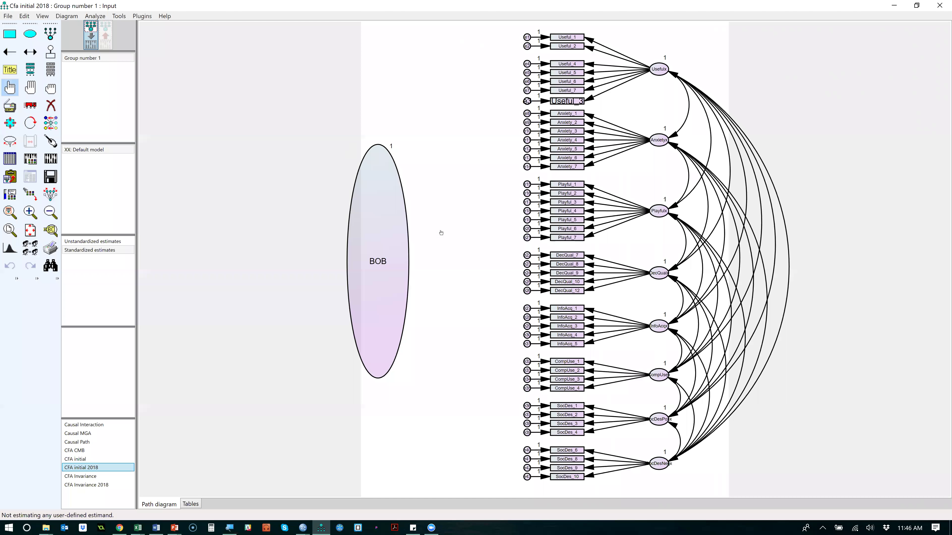
{"action": "left_click", "coordinate": [142, 16]}
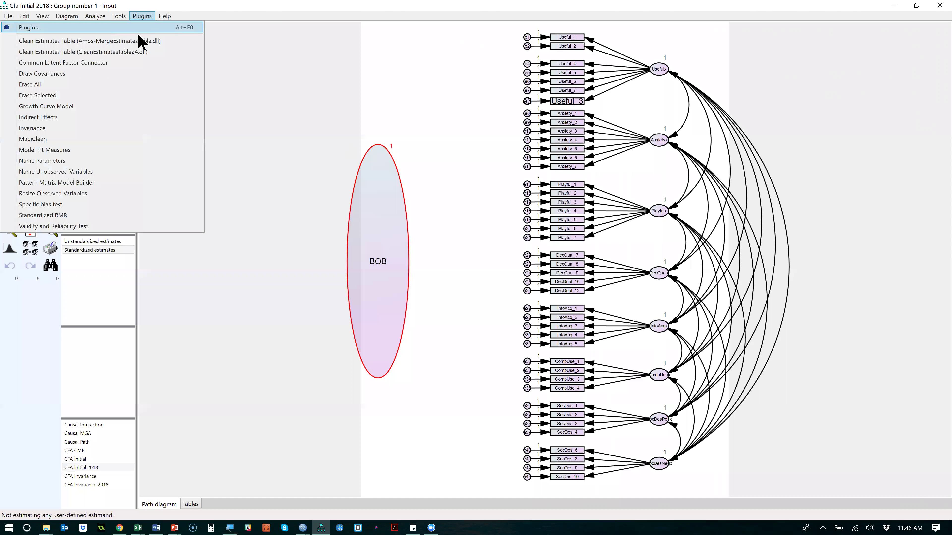
{"action": "left_click", "coordinate": [142, 66]}
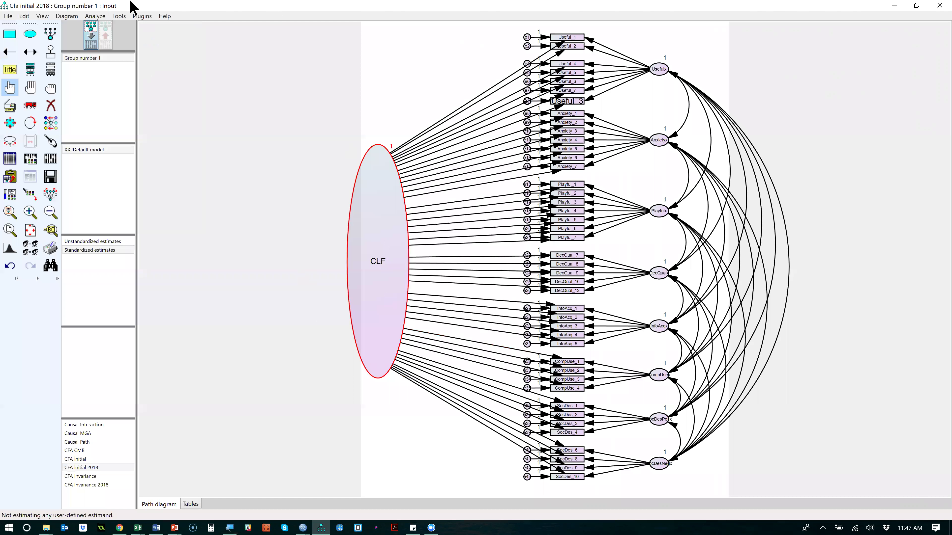
Calculate the estimates of the CLF model despite the uncorrelated-variables warning and display the standardized estimates on the diagram.
{"action": "left_click", "coordinate": [52, 158]}
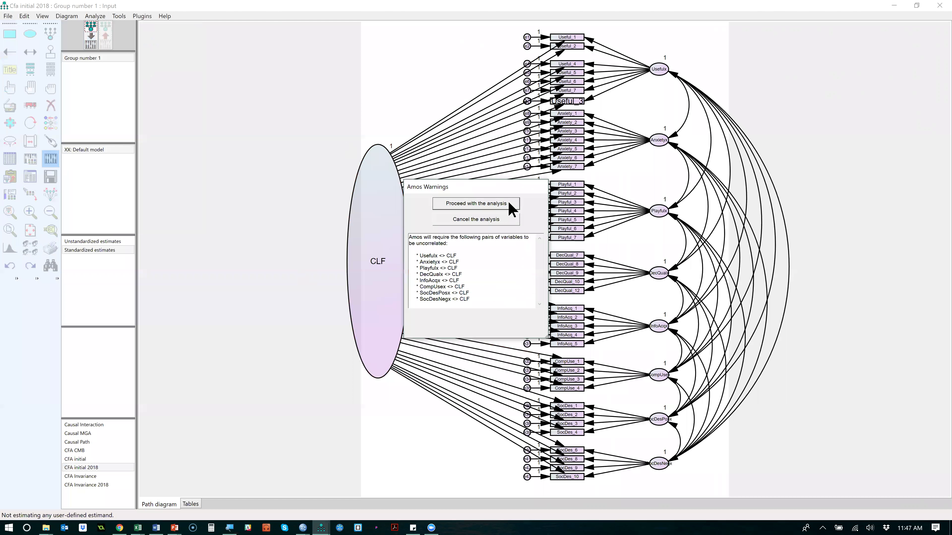
{"action": "left_click", "coordinate": [508, 202]}
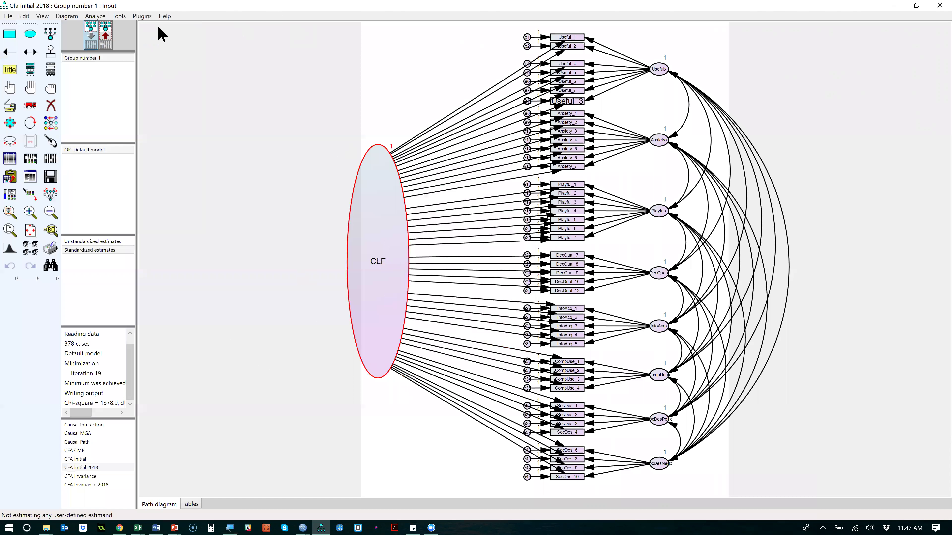
{"action": "left_click", "coordinate": [111, 29]}
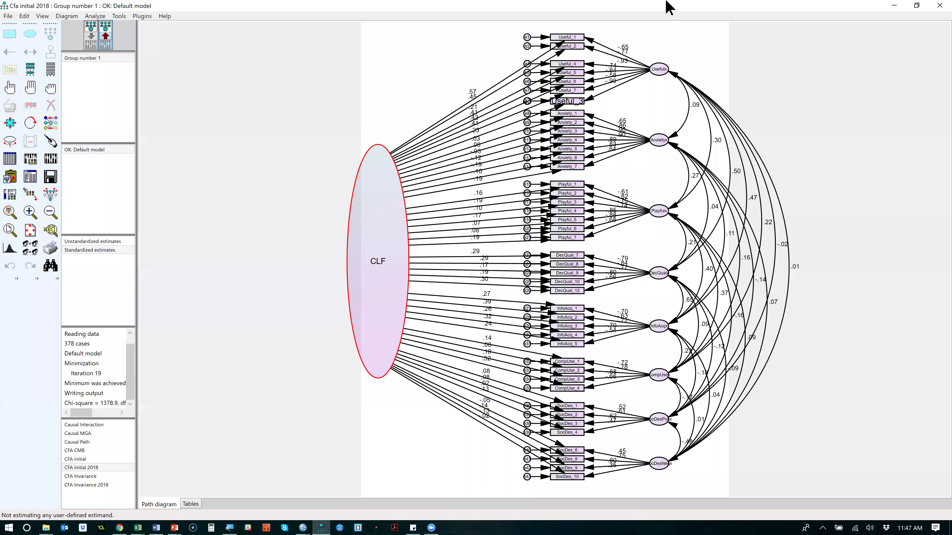
Examine the standardized CLF loadings on the diagram for every indicator, from the Useful items down to the SocDes items.
{"action": "scroll", "coordinate": [763, 144], "scroll_direction": "up", "scroll_amount": 1}
{"action": "scroll", "coordinate": [765, 150], "scroll_direction": "up", "scroll_amount": 3}
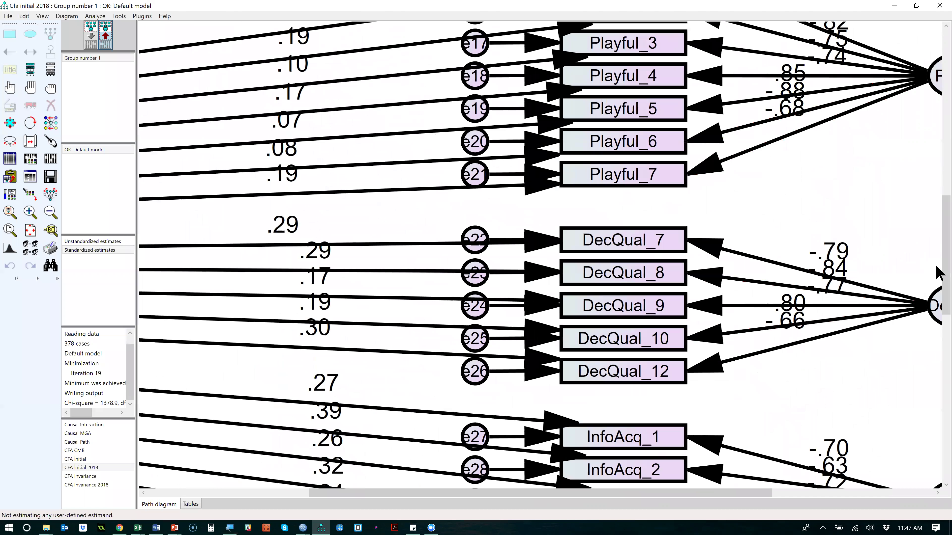
{"action": "left_click_drag", "start_coordinate": [942, 271], "coordinate": [930, 109]}
{"action": "scroll", "coordinate": [930, 112], "scroll_direction": "up", "scroll_amount": 10}
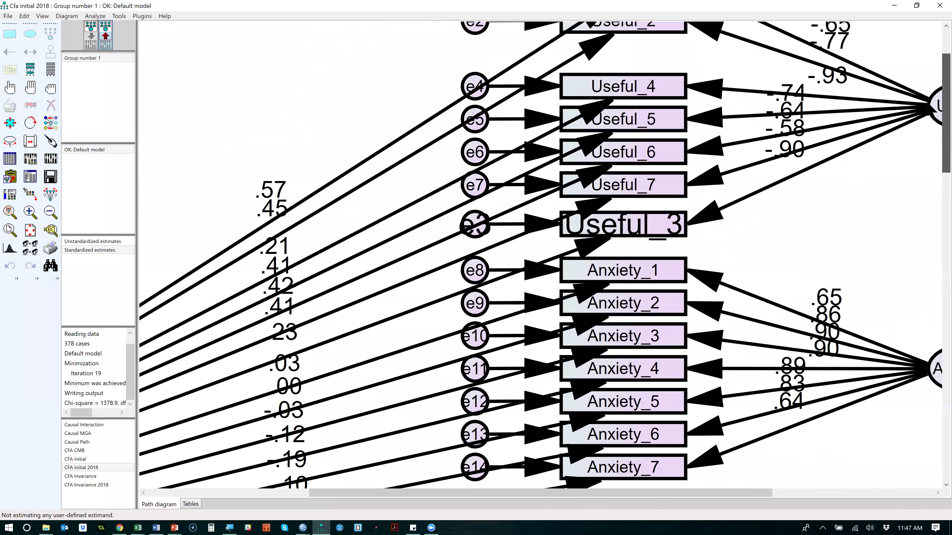
{"action": "scroll", "coordinate": [928, 103], "scroll_direction": "up", "scroll_amount": 1}
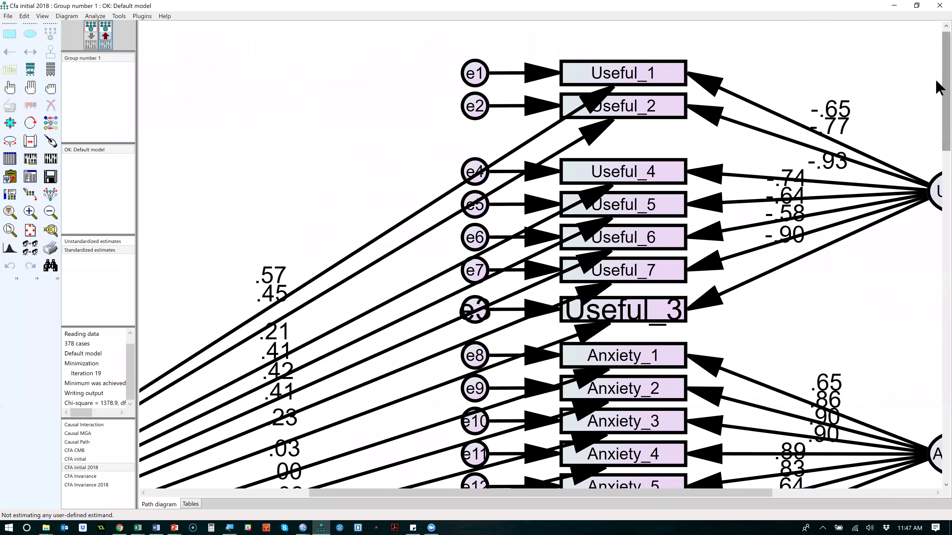
{"action": "left_click_drag", "start_coordinate": [937, 86], "coordinate": [936, 183]}
{"action": "scroll", "coordinate": [936, 182], "scroll_direction": "down", "scroll_amount": 5}
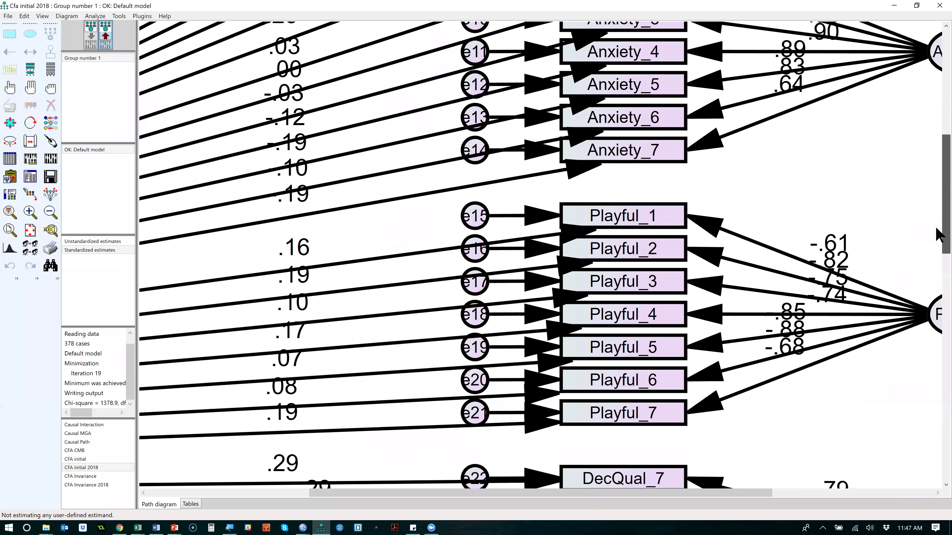
{"action": "scroll", "coordinate": [939, 227], "scroll_direction": "down", "scroll_amount": 5}
{"action": "scroll", "coordinate": [937, 332], "scroll_direction": "down", "scroll_amount": 15}
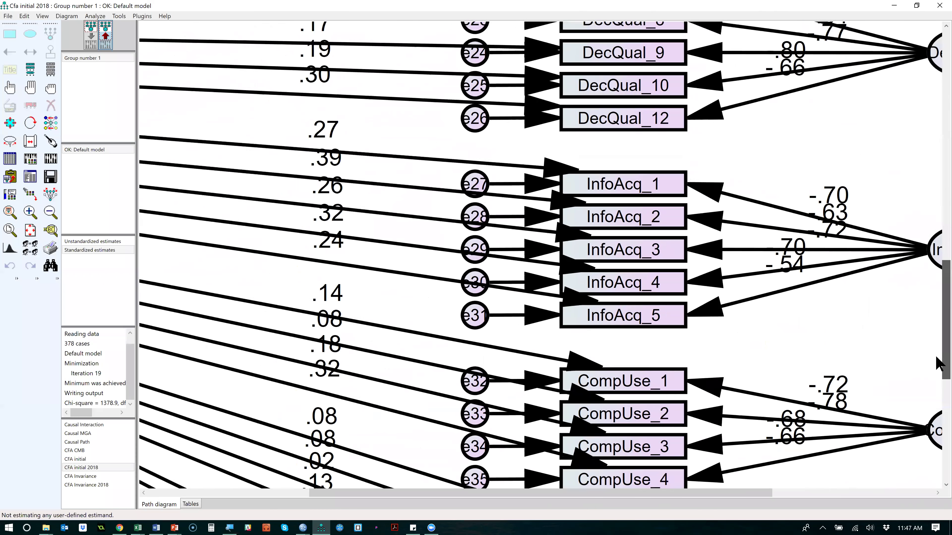
{"action": "scroll", "coordinate": [939, 420], "scroll_direction": "down", "scroll_amount": 8}
{"action": "scroll", "coordinate": [939, 357], "scroll_direction": "up", "scroll_amount": 8}
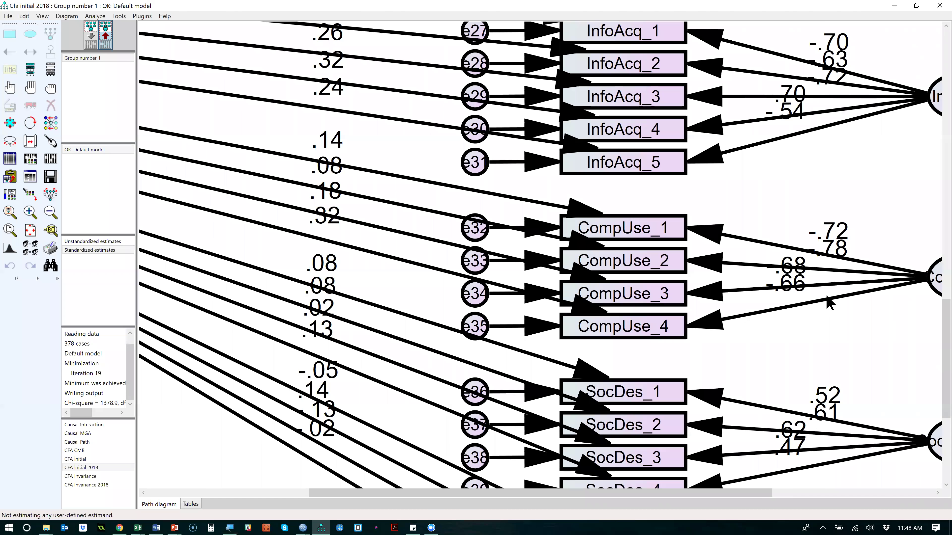
{"action": "scroll", "coordinate": [828, 302], "scroll_direction": "down", "scroll_amount": 5}
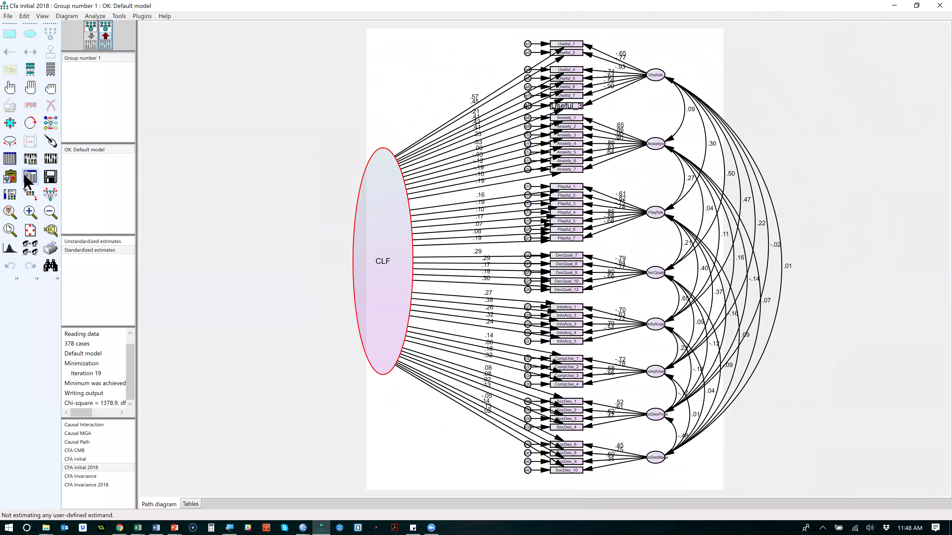
Open the Estimates section of the text output and examine the regression weights and p-values of the substantive factor and CLF paths.
{"action": "left_click", "coordinate": [26, 178]}
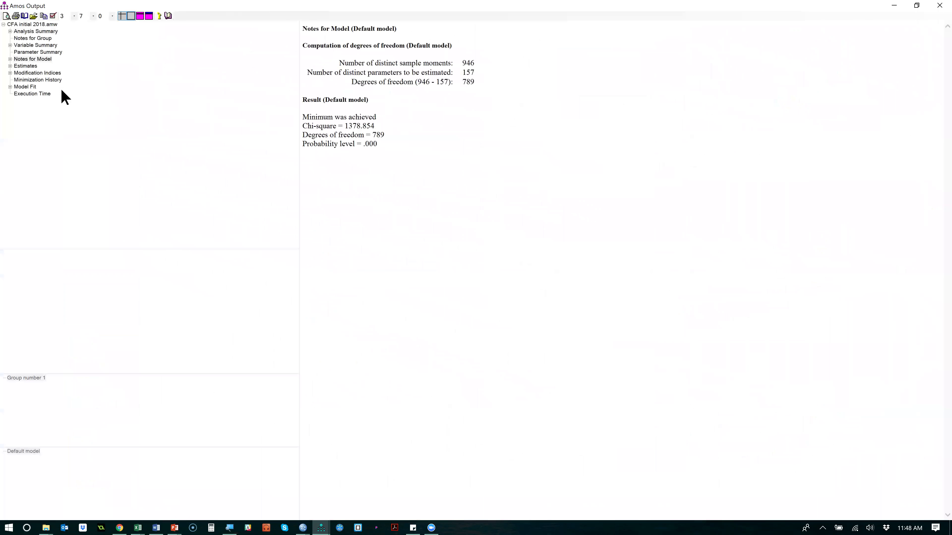
{"action": "left_click", "coordinate": [26, 66]}
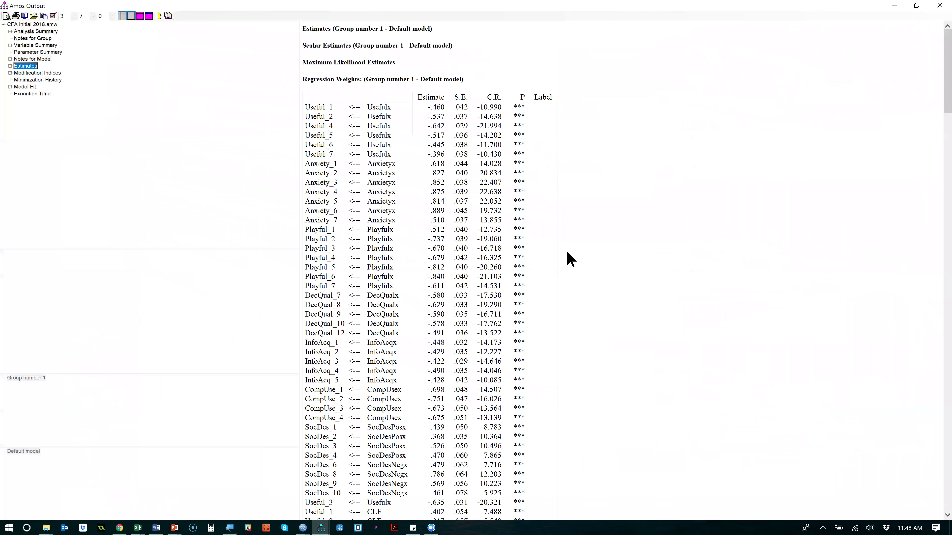
{"action": "scroll", "coordinate": [570, 251], "scroll_direction": "down", "scroll_amount": 13}
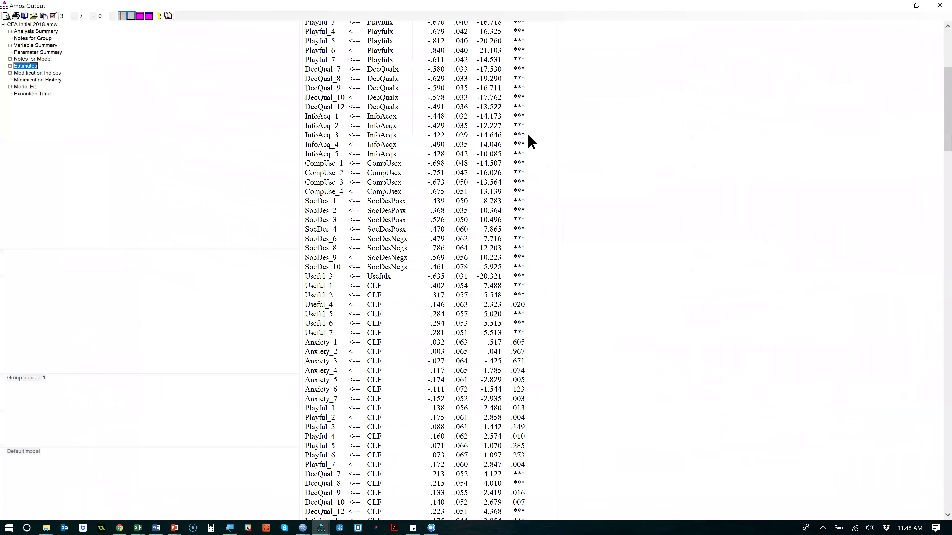
{"action": "scroll", "coordinate": [577, 147], "scroll_direction": "up", "scroll_amount": 3}
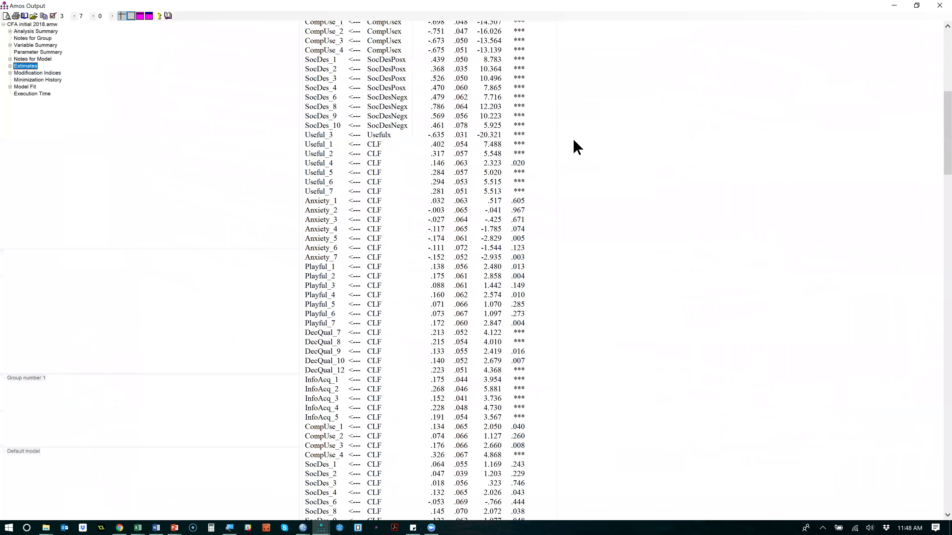
{"action": "scroll", "coordinate": [578, 147], "scroll_direction": "up", "scroll_amount": 13}
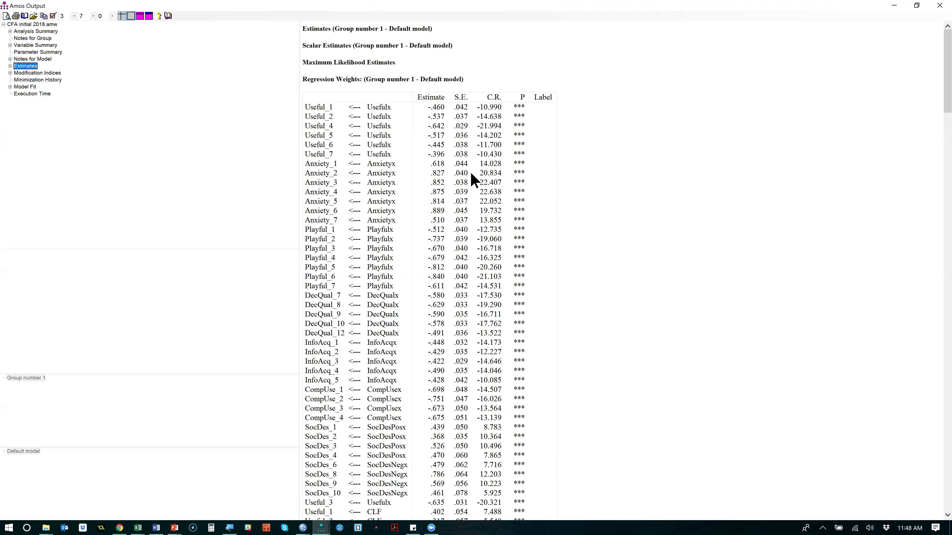
{"action": "scroll", "coordinate": [471, 173], "scroll_direction": "down", "scroll_amount": 4}
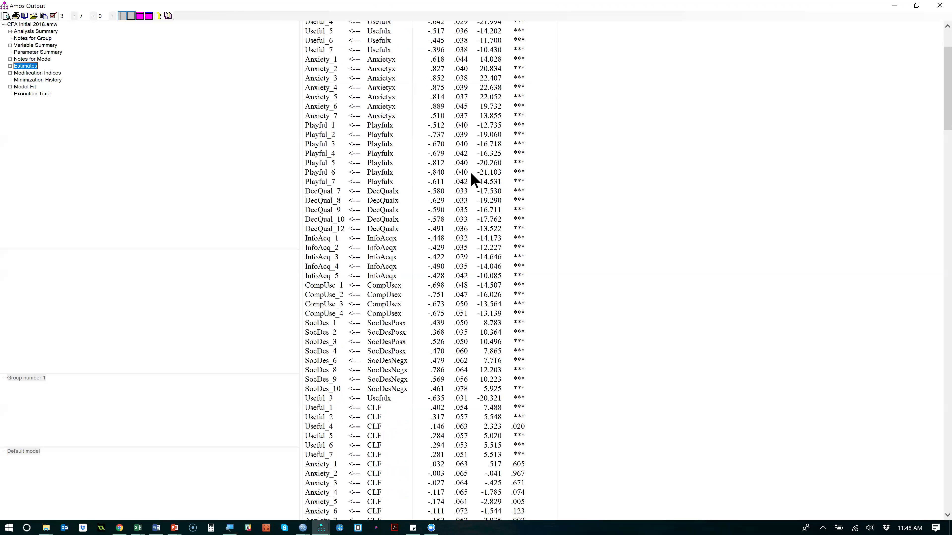
{"action": "scroll", "coordinate": [471, 173], "scroll_direction": "up", "scroll_amount": 2}
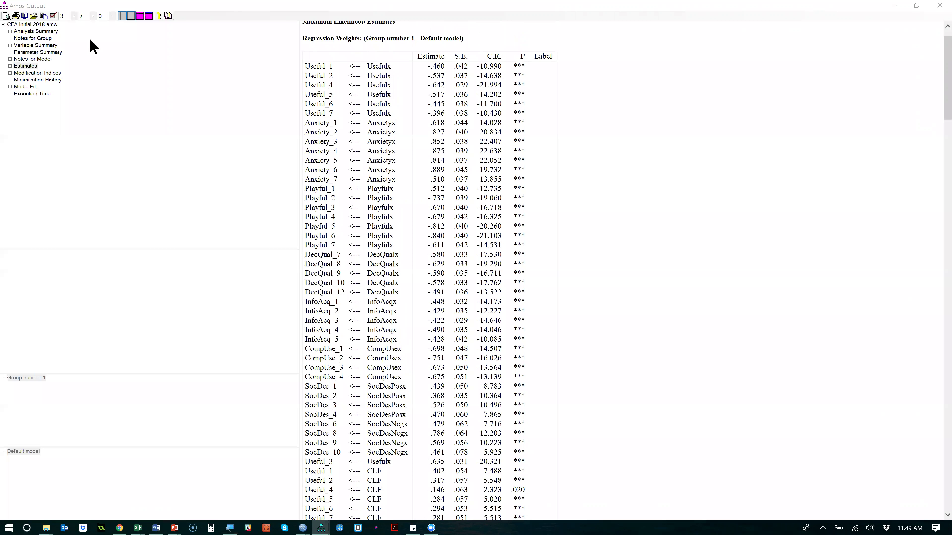
Return to the path diagram and save the CLF model as CFA CMB 2018 with Anxiety.
{"action": "key", "text": "alt+Tab"}
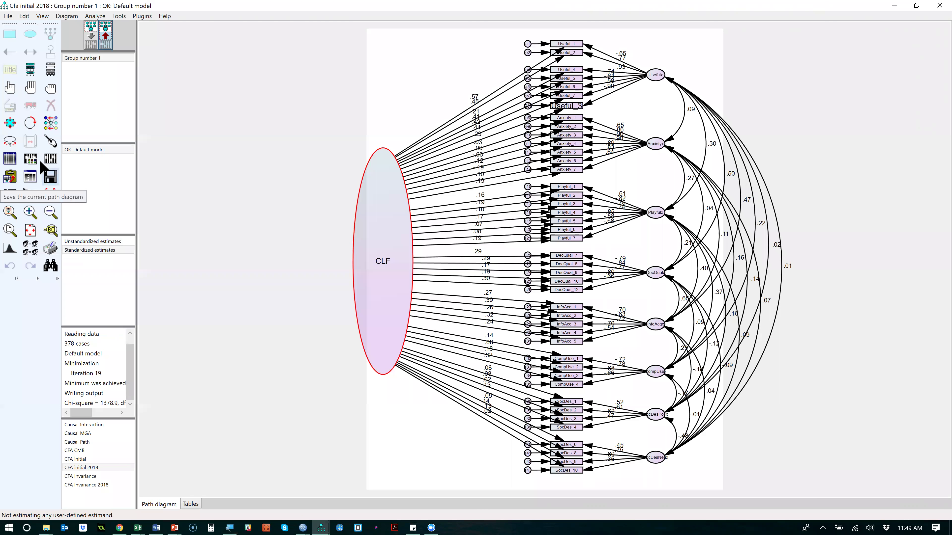
{"action": "left_click", "coordinate": [8, 17]}
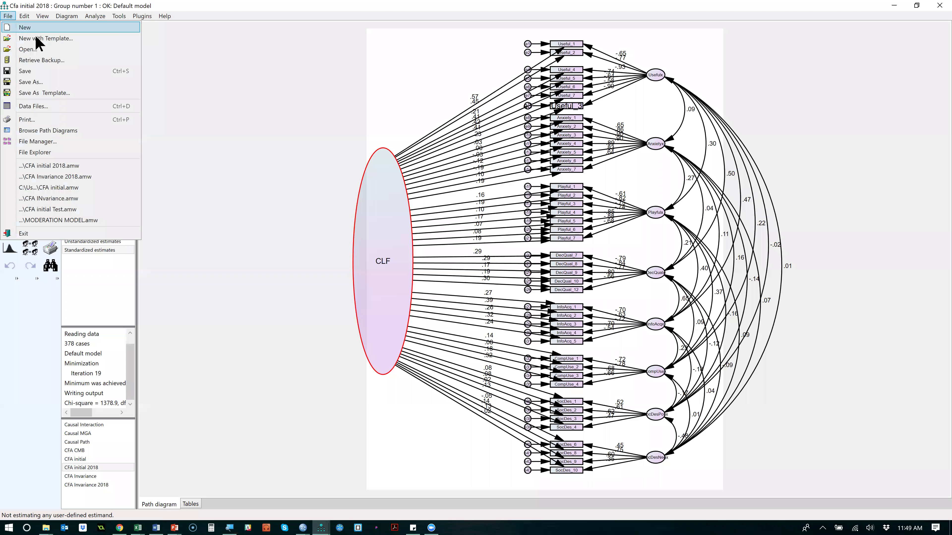
{"action": "left_click", "coordinate": [30, 82]}
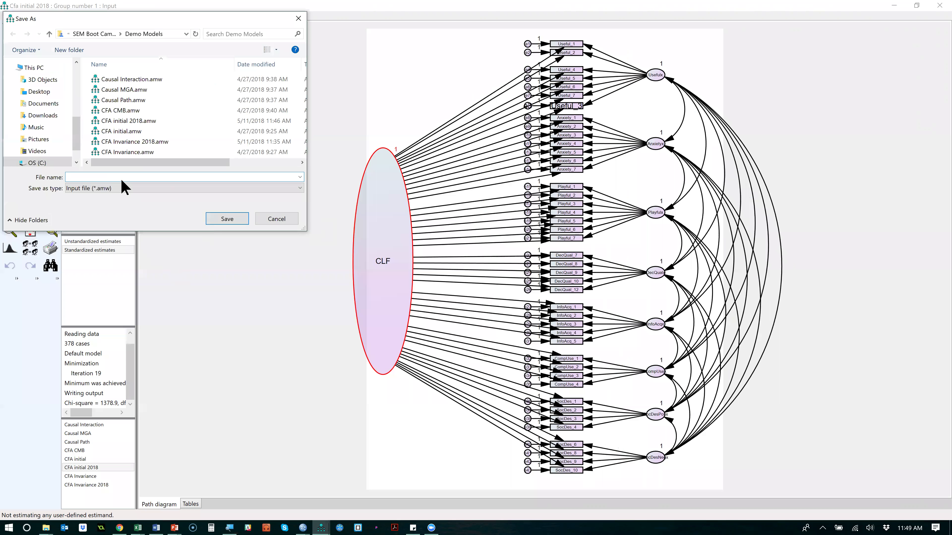
{"action": "type", "text": "CFA"}
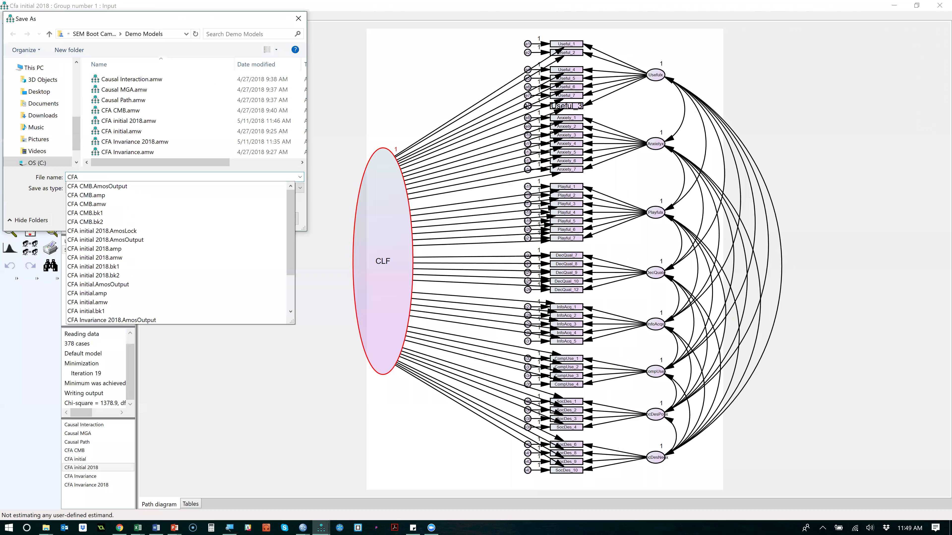
{"action": "type", "text": " CMB 201"}
{"action": "type", "text": "8 with Anx"}
{"action": "type", "text": "ieth"}
{"action": "key", "text": "BackSpace"}
{"action": "type", "text": "y"}
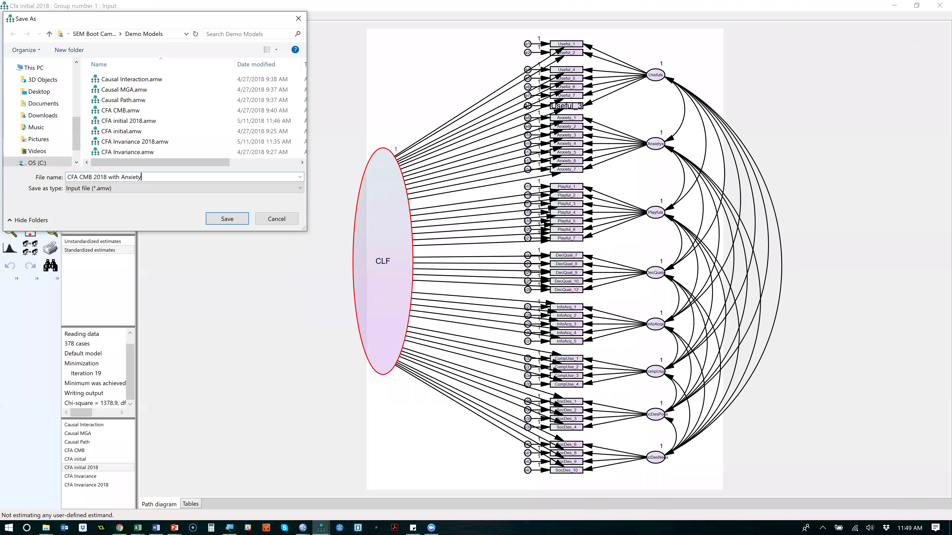
{"action": "key", "text": "Return"}
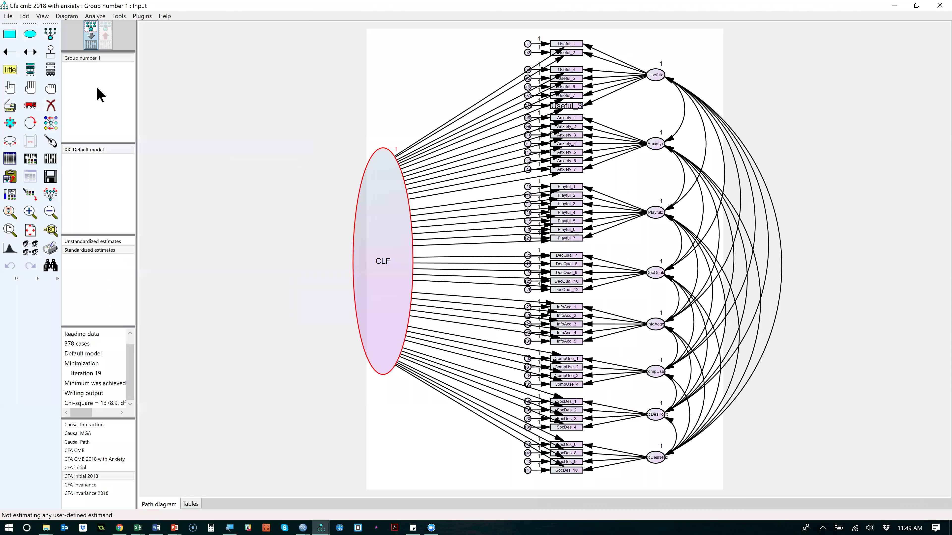
Save another copy of the CLF model as CFA CMB 2018 without Anxiety.amw.
{"action": "left_click", "coordinate": [7, 16]}
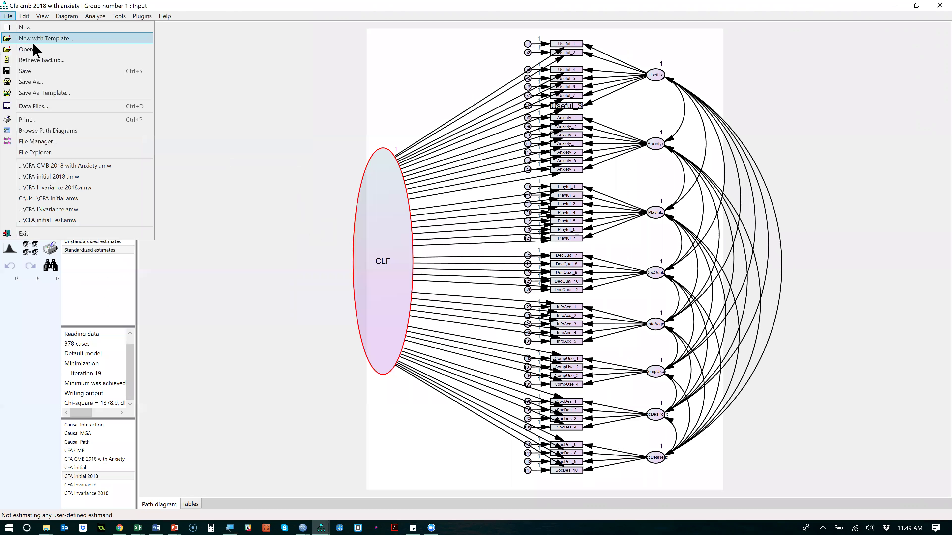
{"action": "left_click", "coordinate": [63, 82]}
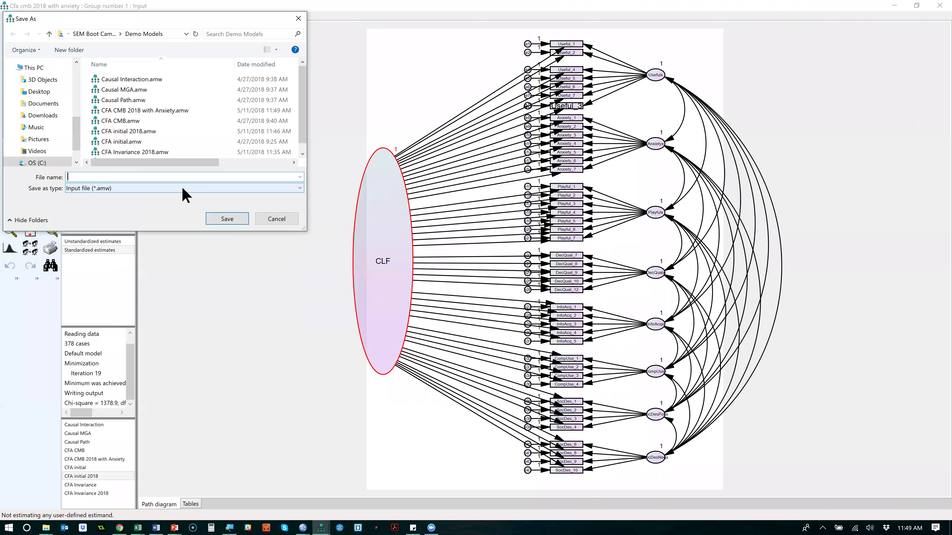
{"action": "left_click", "coordinate": [180, 111]}
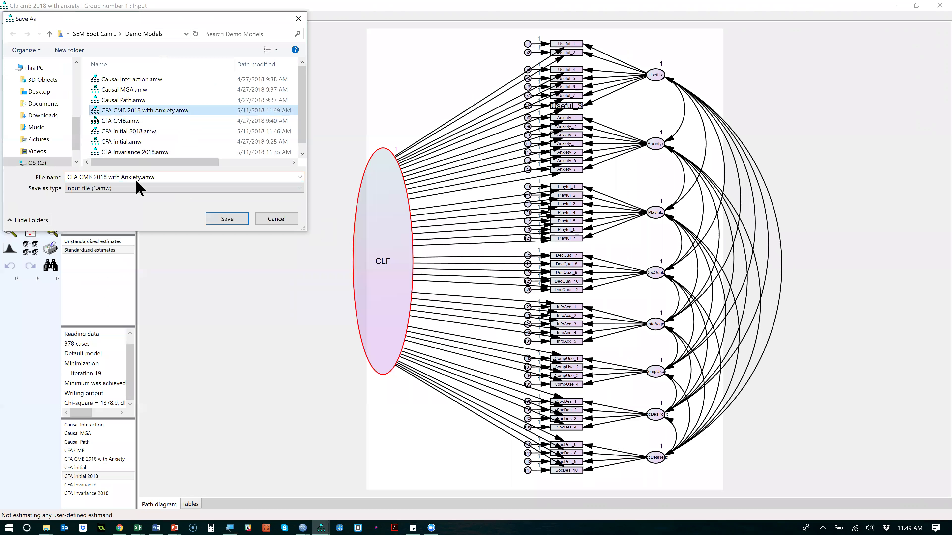
{"action": "left_click", "coordinate": [120, 177]}
{"action": "double_click", "coordinate": [119, 177]}
{"action": "left_click", "coordinate": [120, 177]}
{"action": "type", "text": "out"}
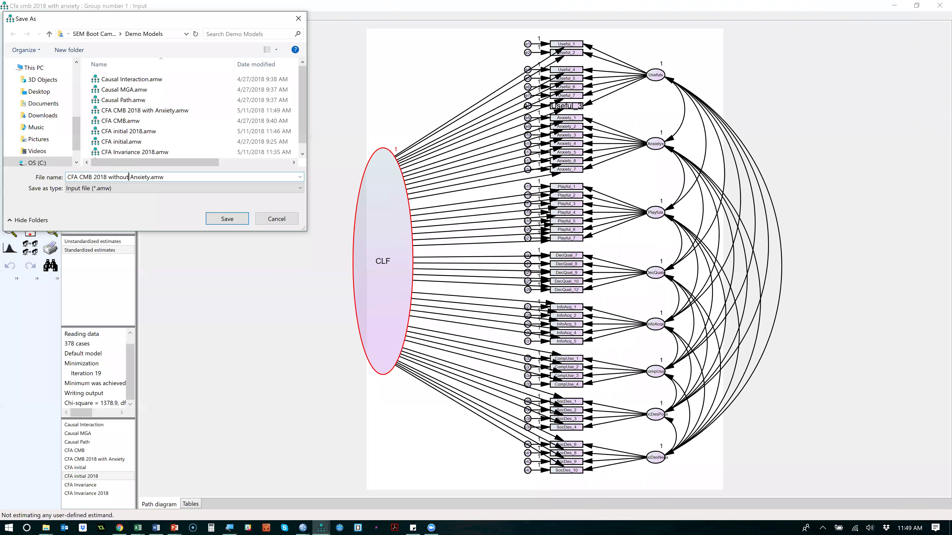
{"action": "left_click", "coordinate": [219, 220]}
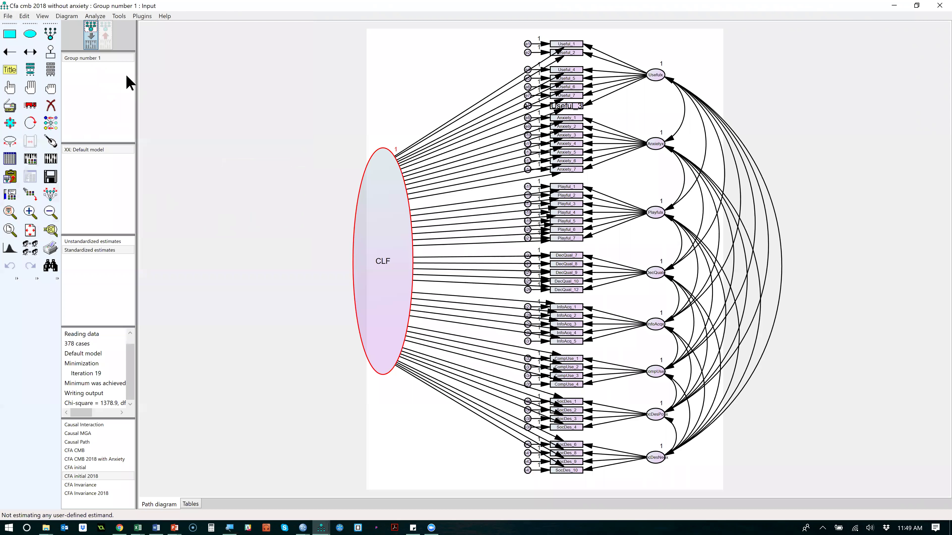
Erase the Anxietyx factor and its indicators Anxiety_1 to Anxiety_6 from the diagram.
{"action": "left_click", "coordinate": [51, 106]}
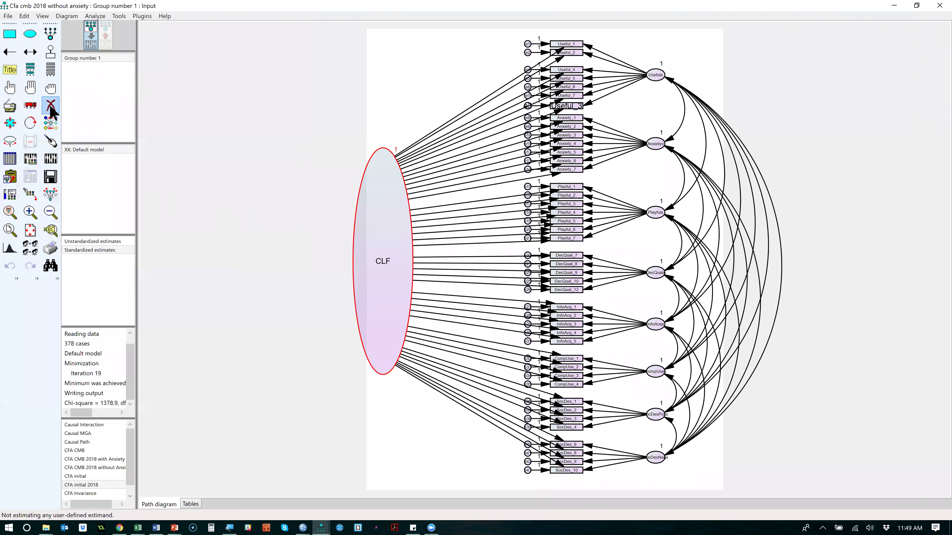
{"action": "left_click", "coordinate": [666, 146]}
{"action": "left_click", "coordinate": [566, 119]}
{"action": "left_click", "coordinate": [568, 127]}
{"action": "left_click", "coordinate": [573, 135]}
{"action": "left_click", "coordinate": [576, 143]}
{"action": "left_click", "coordinate": [576, 153]}
{"action": "left_click", "coordinate": [577, 161]}
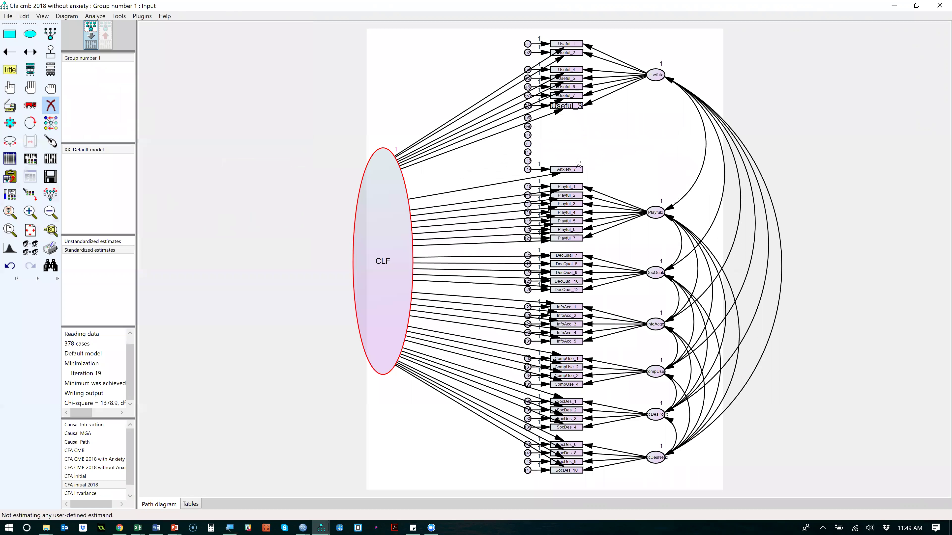
Erase the Anxiety_7 indicator and the error terms of all seven Anxiety items.
{"action": "left_click", "coordinate": [527, 170]}
{"action": "left_click", "coordinate": [553, 169]}
{"action": "left_click", "coordinate": [527, 161]}
{"action": "left_click", "coordinate": [528, 152]}
{"action": "left_click", "coordinate": [528, 143]}
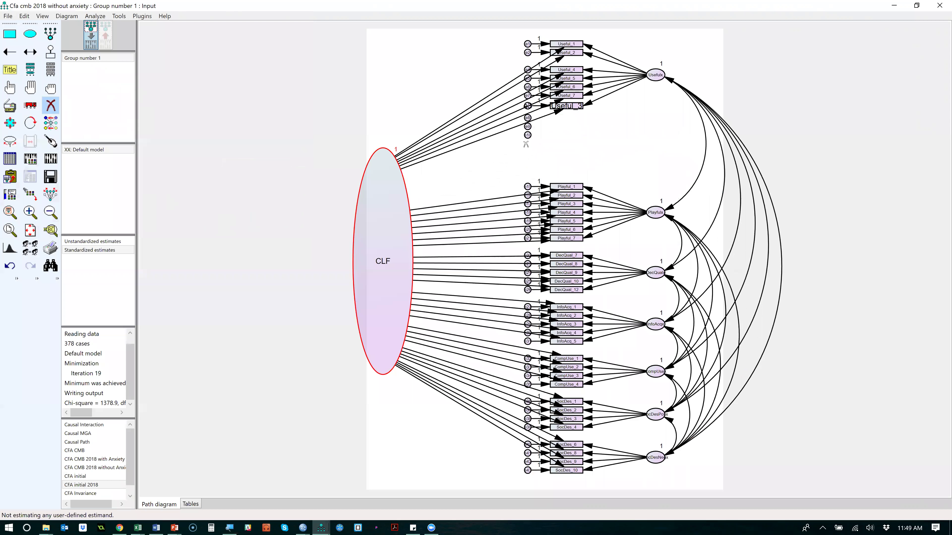
{"action": "left_click", "coordinate": [528, 135]}
{"action": "left_click", "coordinate": [528, 126]}
{"action": "left_click", "coordinate": [528, 117]}
Calculate the estimates of the CLF model without Anxiety and display the standardized estimates on the diagram.
{"action": "left_click", "coordinate": [55, 158]}
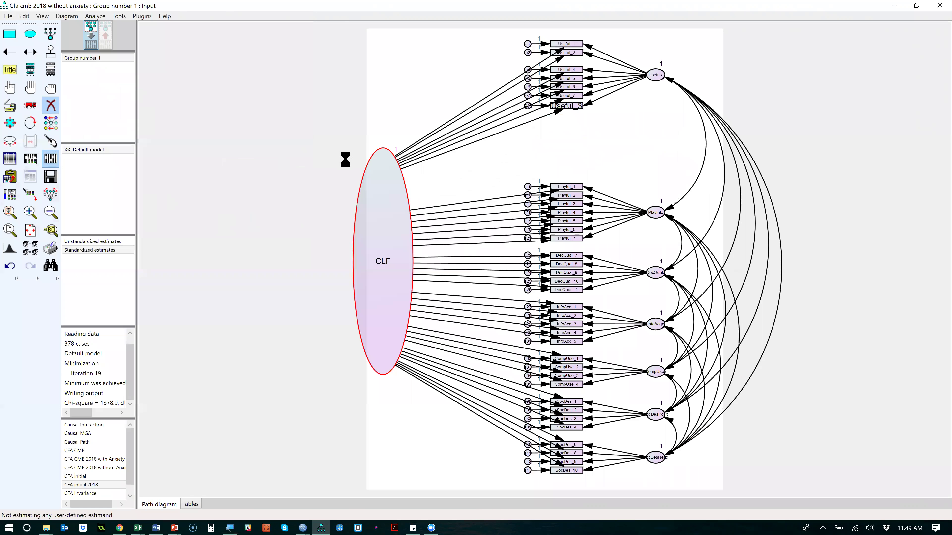
{"action": "left_click", "coordinate": [480, 204]}
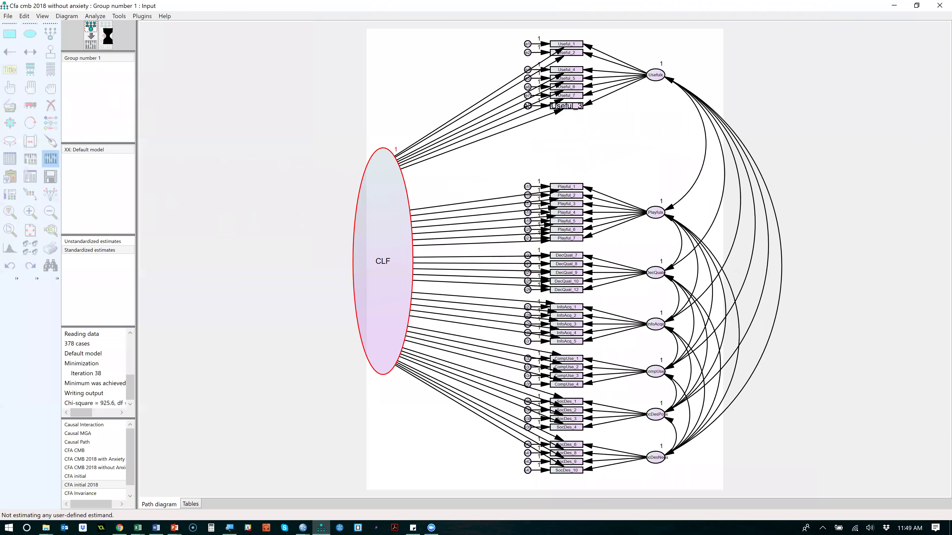
{"action": "left_click", "coordinate": [106, 34]}
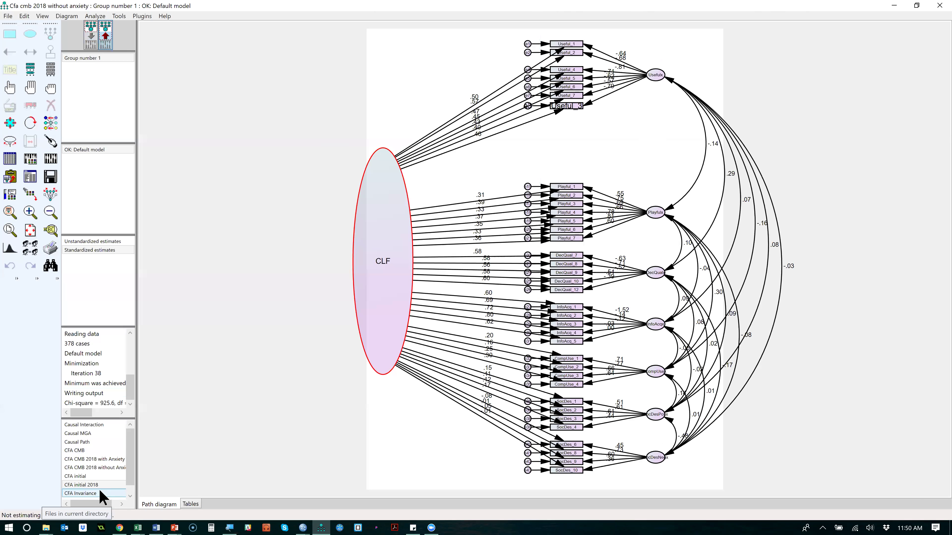
Open the CFA CMB 2018 with Anxiety model and erase its CLF factor.
{"action": "double_click", "coordinate": [116, 460]}
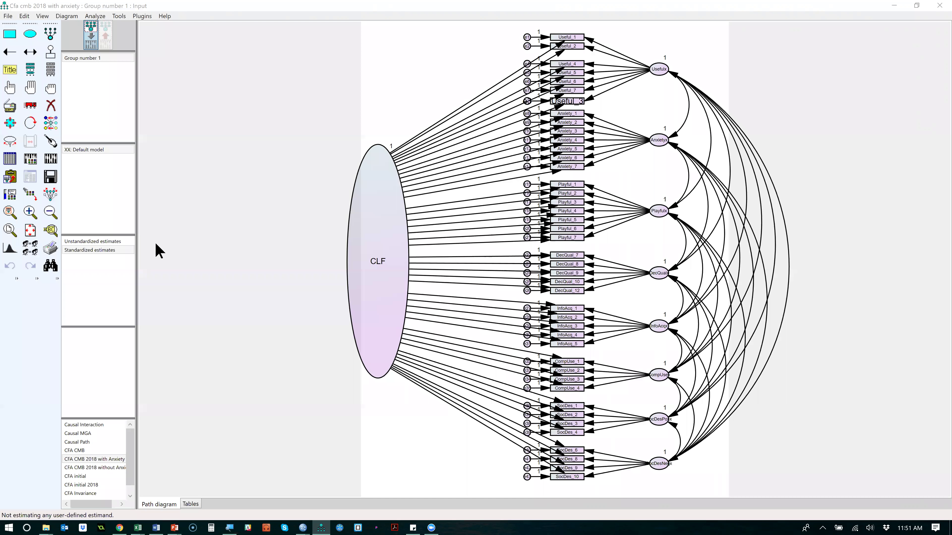
{"action": "left_click", "coordinate": [51, 107]}
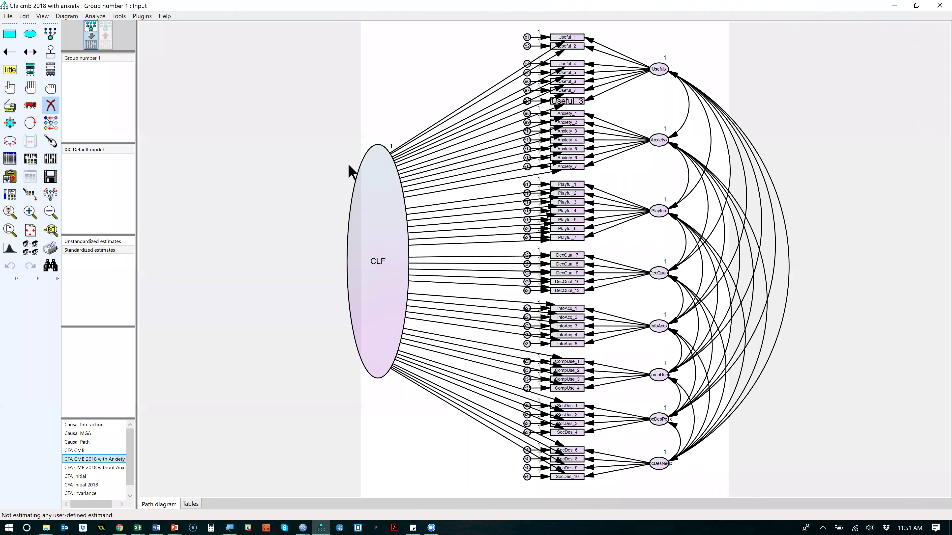
{"action": "left_click", "coordinate": [375, 244]}
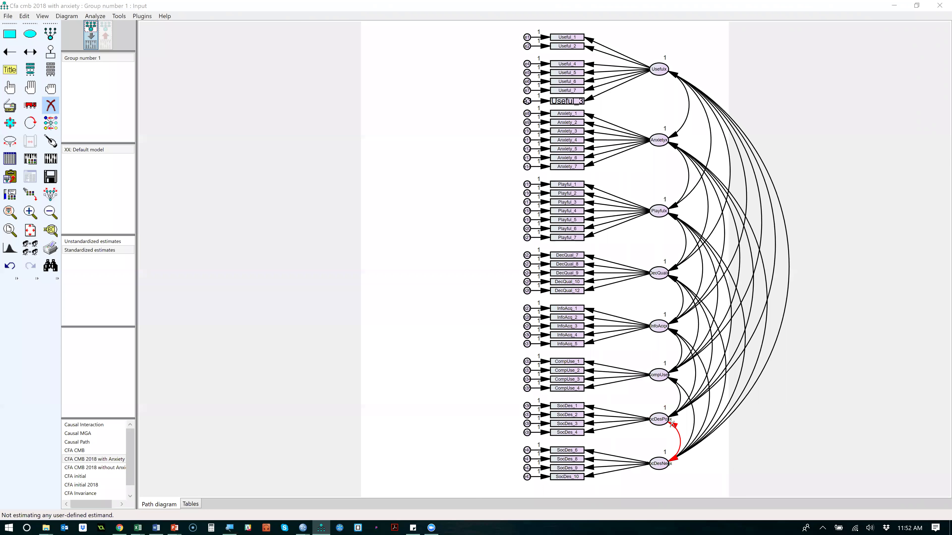
Erase the covariances linking SocDesPosx to the substantive factors.
{"action": "scroll", "coordinate": [854, 367], "scroll_direction": "up", "scroll_amount": 1}
{"action": "scroll", "coordinate": [820, 501], "scroll_direction": "up", "scroll_amount": 3}
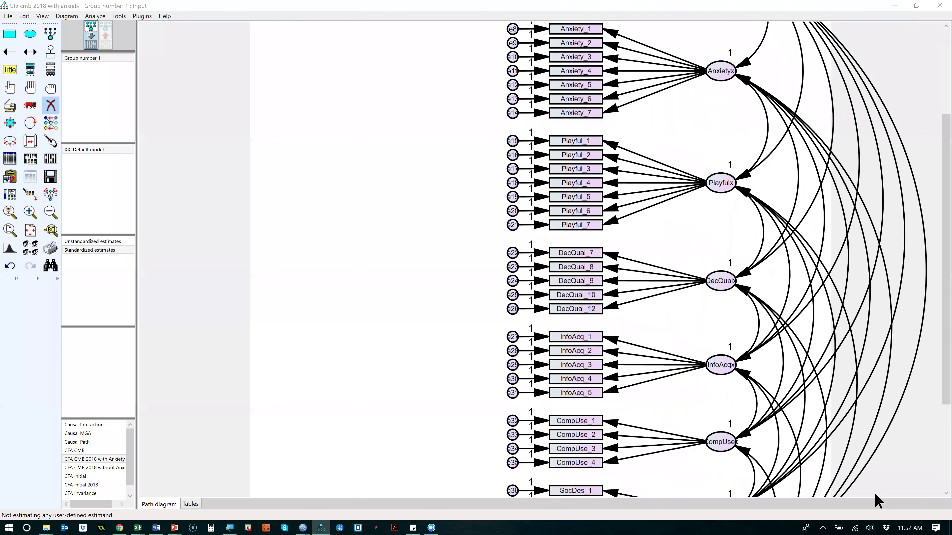
{"action": "scroll", "coordinate": [879, 487], "scroll_direction": "up", "scroll_amount": 2}
{"action": "scroll", "coordinate": [938, 420], "scroll_direction": "down", "scroll_amount": 1}
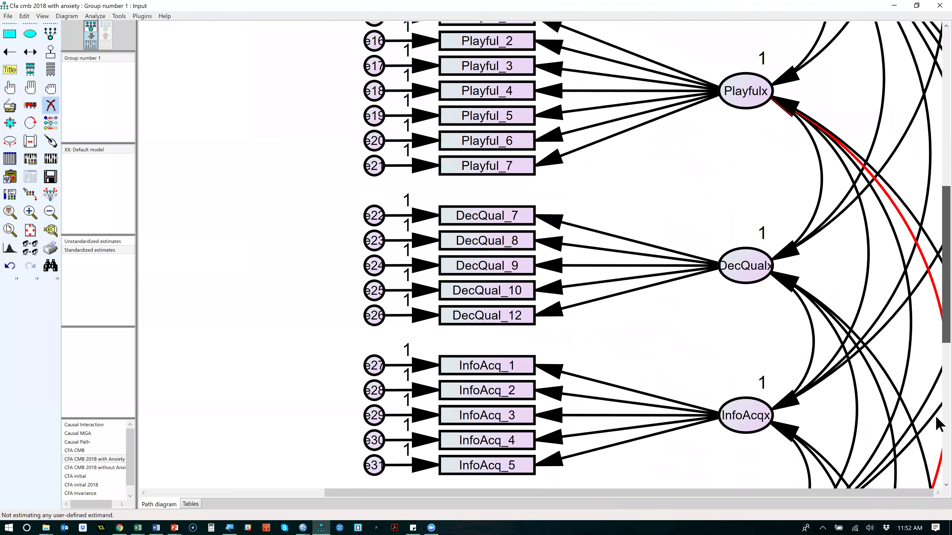
{"action": "scroll", "coordinate": [788, 272], "scroll_direction": "down", "scroll_amount": 6}
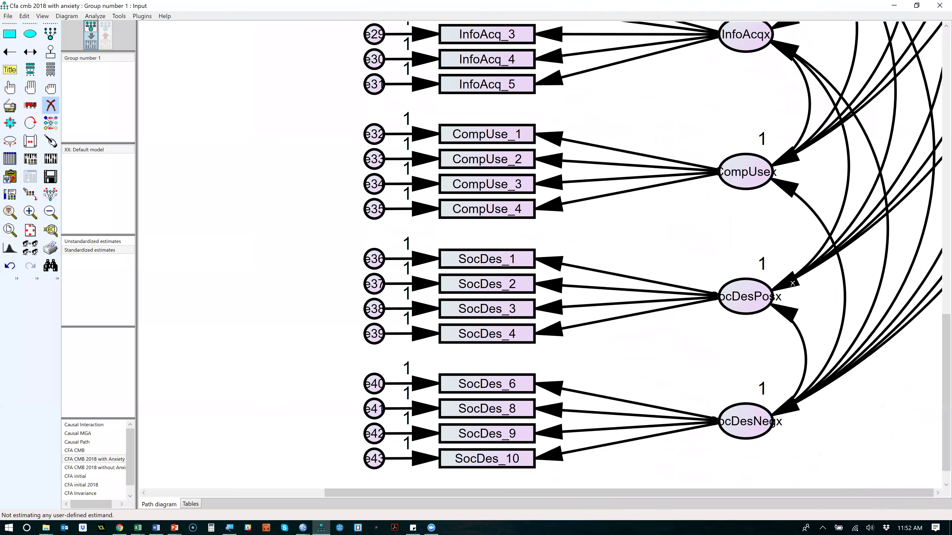
{"action": "left_click", "coordinate": [793, 284]}
{"action": "left_click", "coordinate": [792, 283]}
{"action": "left_click", "coordinate": [792, 283]}
{"action": "left_click", "coordinate": [792, 282]}
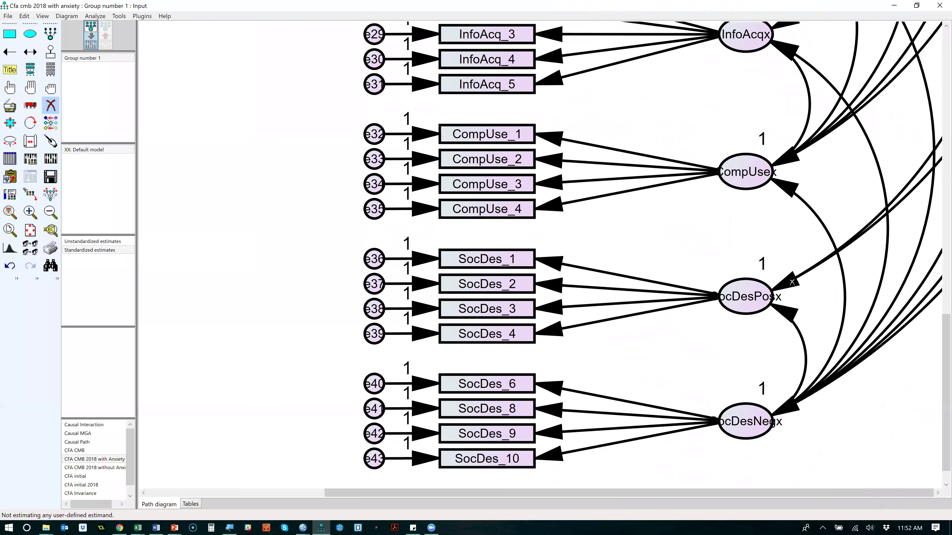
{"action": "left_click", "coordinate": [791, 282]}
{"action": "left_click", "coordinate": [792, 283]}
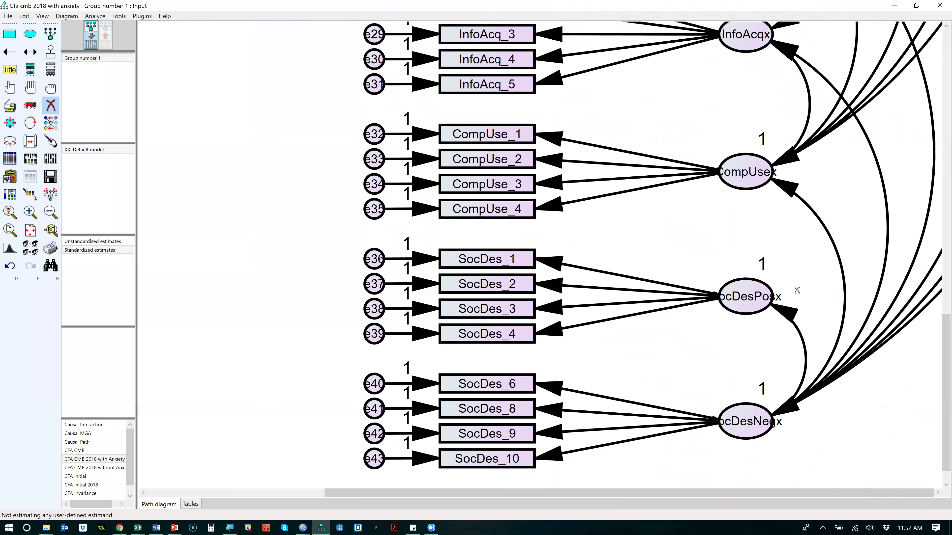
Erase all covariances of SocDesNegx and redraw a single covariance between SocDesPosx and SocDesNegx.
{"action": "left_click", "coordinate": [793, 412]}
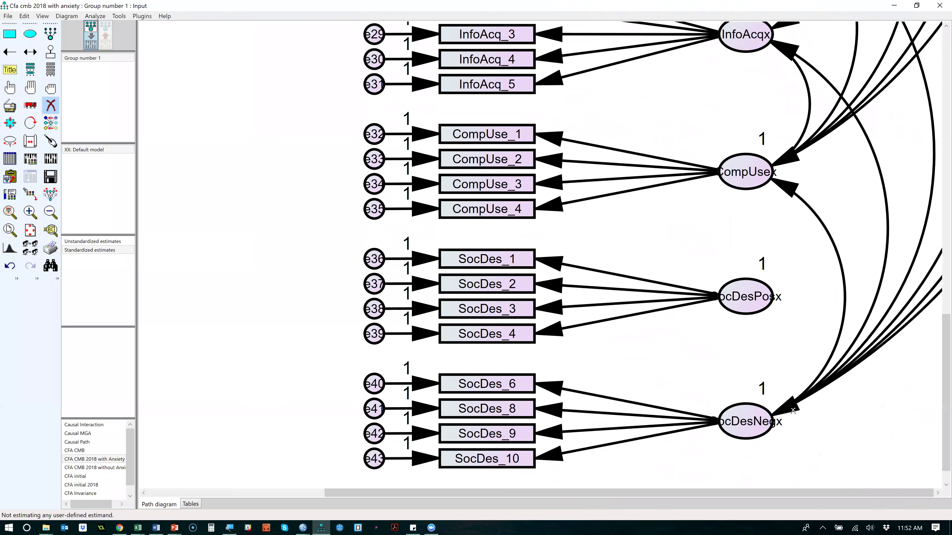
{"action": "left_click", "coordinate": [793, 411]}
{"action": "left_click", "coordinate": [791, 408]}
{"action": "left_click", "coordinate": [789, 406]}
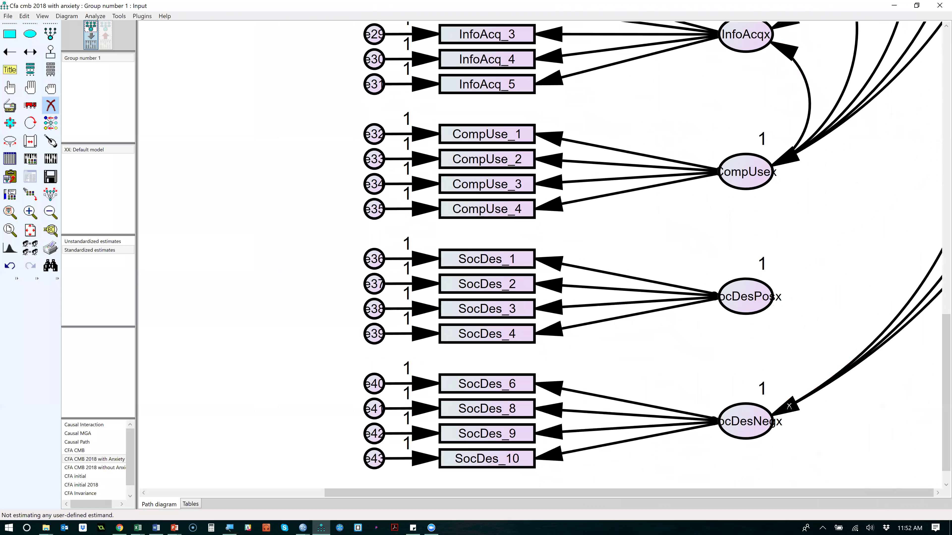
{"action": "left_click", "coordinate": [791, 408]}
{"action": "left_click", "coordinate": [793, 410]}
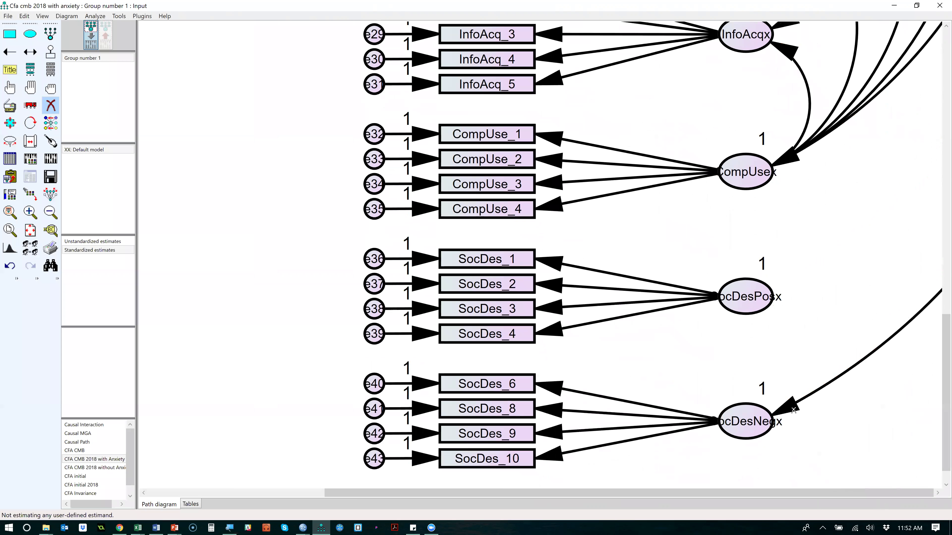
{"action": "left_click", "coordinate": [794, 410]}
{"action": "left_click", "coordinate": [28, 54]}
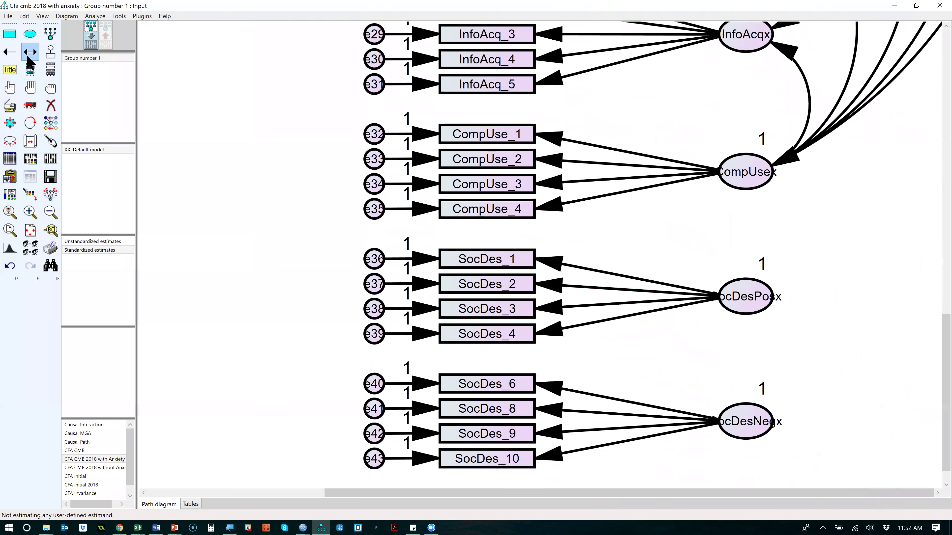
{"action": "left_click_drag", "start_coordinate": [755, 308], "coordinate": [755, 412]}
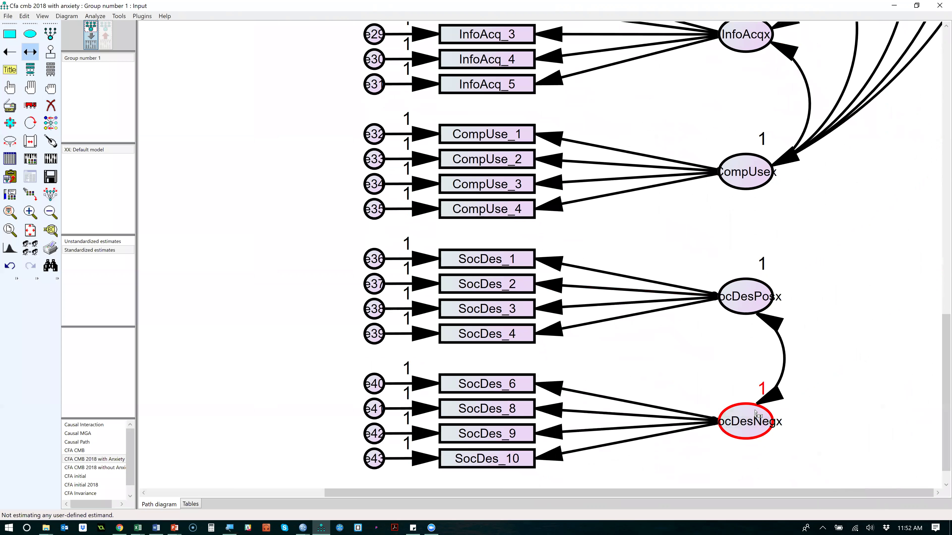
Move the SocDesPosx and SocDesNegx factors with their indicators to the empty area on the opposite side of the substantive indicators.
{"action": "left_click", "coordinate": [36, 99]}
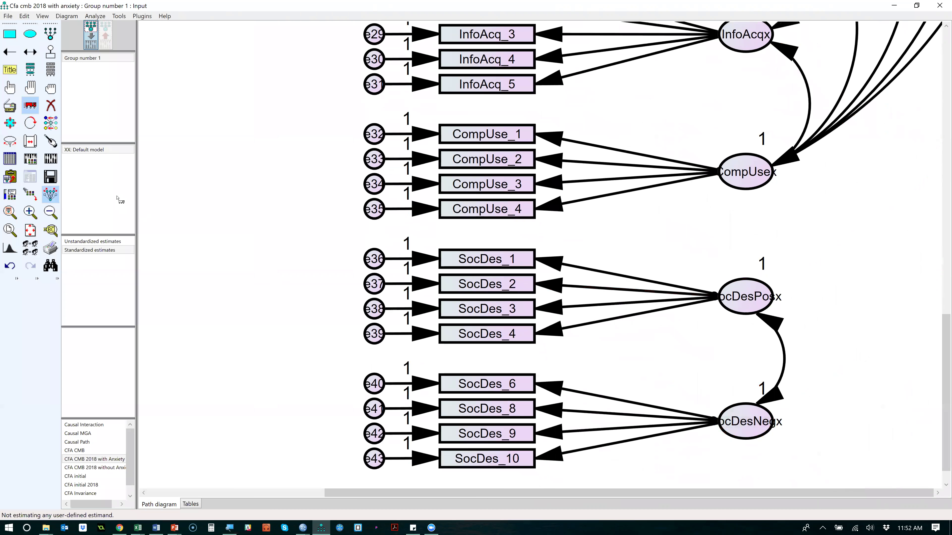
{"action": "scroll", "coordinate": [392, 224], "scroll_direction": "down", "scroll_amount": 3}
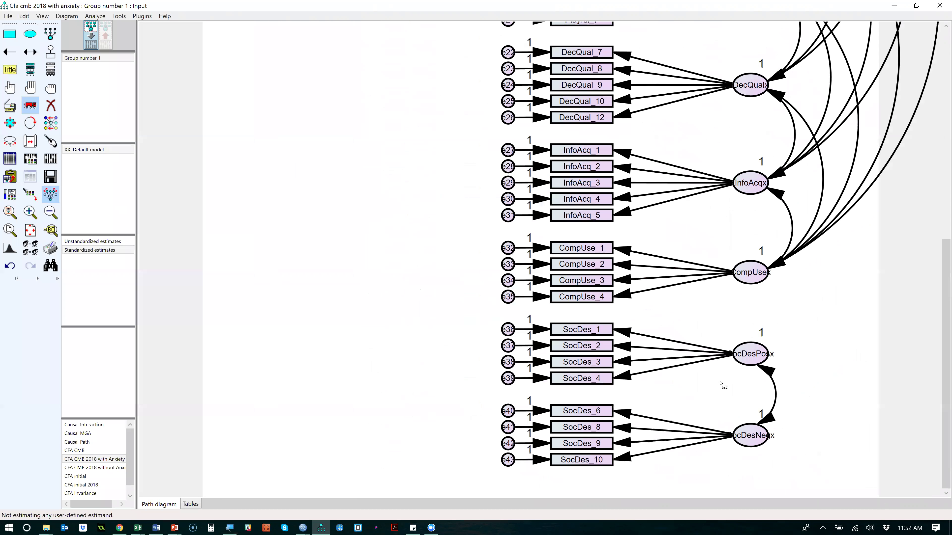
{"action": "left_click_drag", "start_coordinate": [710, 381], "coordinate": [329, 83]}
{"action": "left_click_drag", "start_coordinate": [705, 452], "coordinate": [315, 144]}
Try to run the specific bias test with the SocDesPosx and SocDesNegx factors selected.
{"action": "left_click", "coordinate": [9, 87]}
{"action": "left_click", "coordinate": [333, 86]}
{"action": "left_click", "coordinate": [328, 143]}
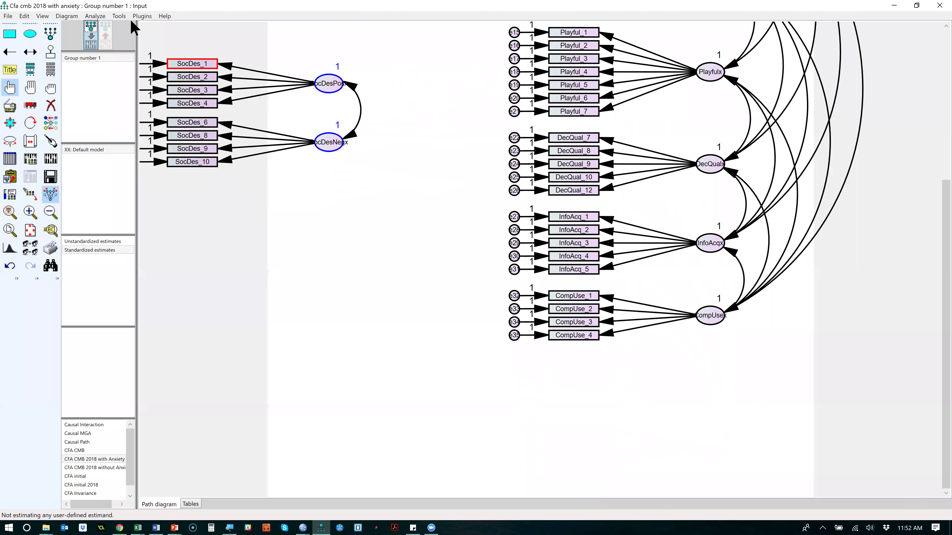
{"action": "left_click", "coordinate": [142, 16]}
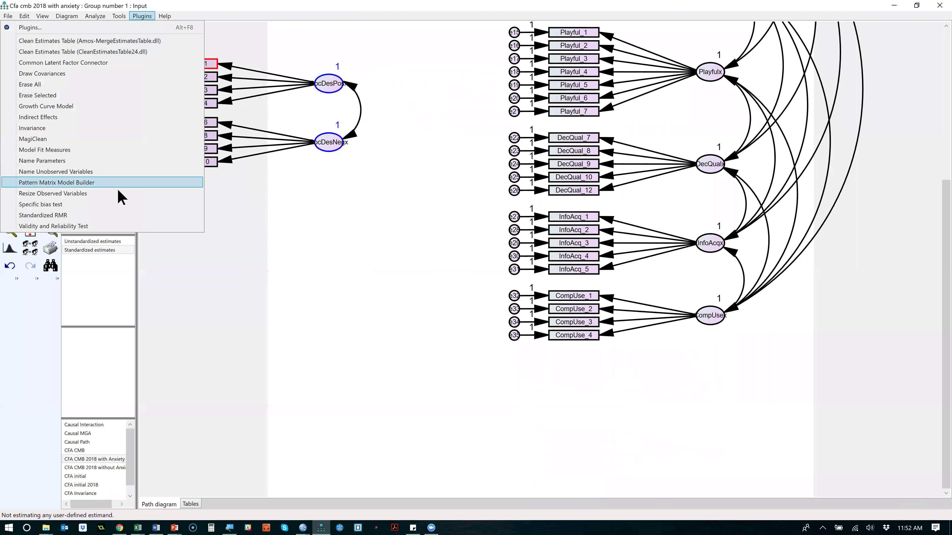
{"action": "left_click", "coordinate": [122, 204]}
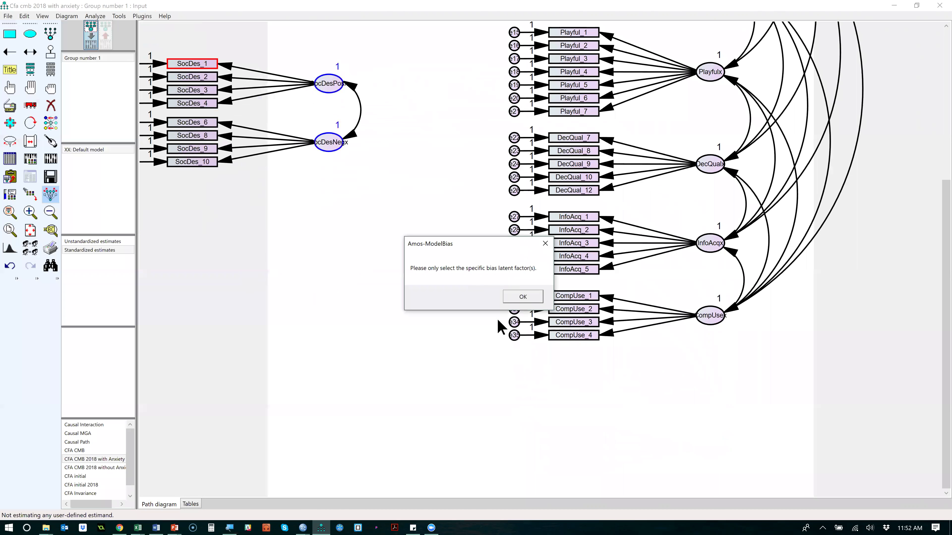
{"action": "left_click", "coordinate": [523, 297]}
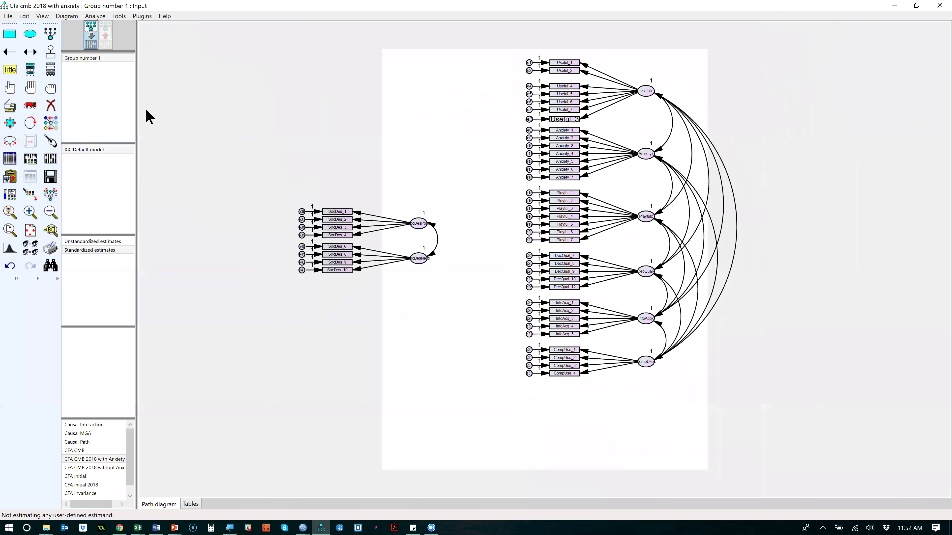
Reselect the SocDesPosx and SocDesNegx factors and retry the specific bias test.
{"action": "left_click", "coordinate": [10, 87]}
{"action": "left_click", "coordinate": [419, 224]}
{"action": "left_click", "coordinate": [419, 258]}
{"action": "left_click", "coordinate": [141, 16]}
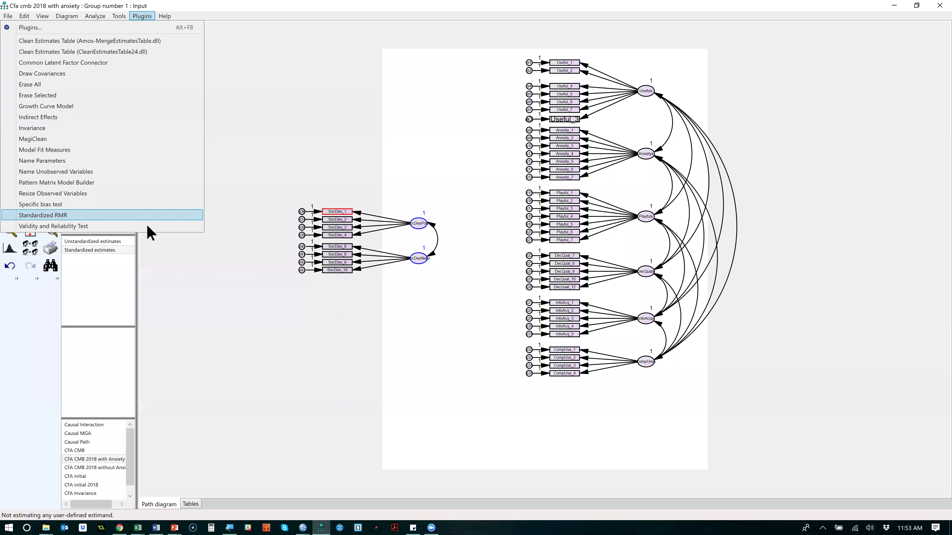
{"action": "left_click", "coordinate": [132, 205]}
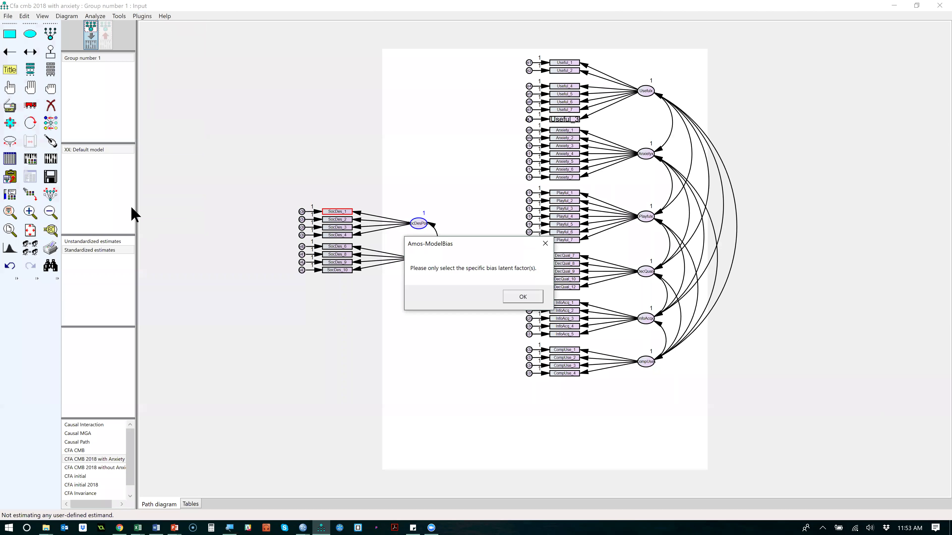
{"action": "left_click", "coordinate": [523, 297]}
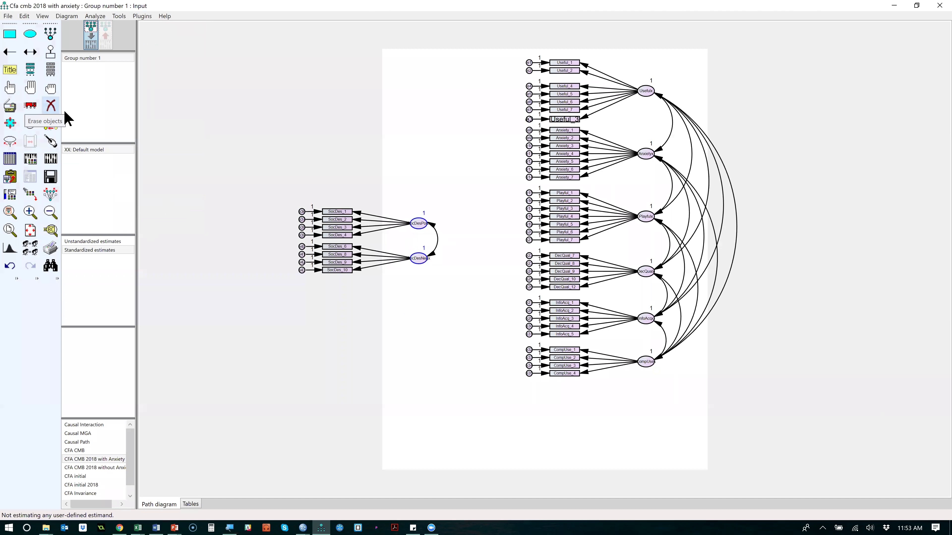
Erase the covariance between SocDesPosx and SocDesNegx and run the specific bias test on them, proceeding with the analysis despite the uncorrelated-variable warnings.
{"action": "left_click", "coordinate": [50, 106]}
{"action": "left_click", "coordinate": [435, 226]}
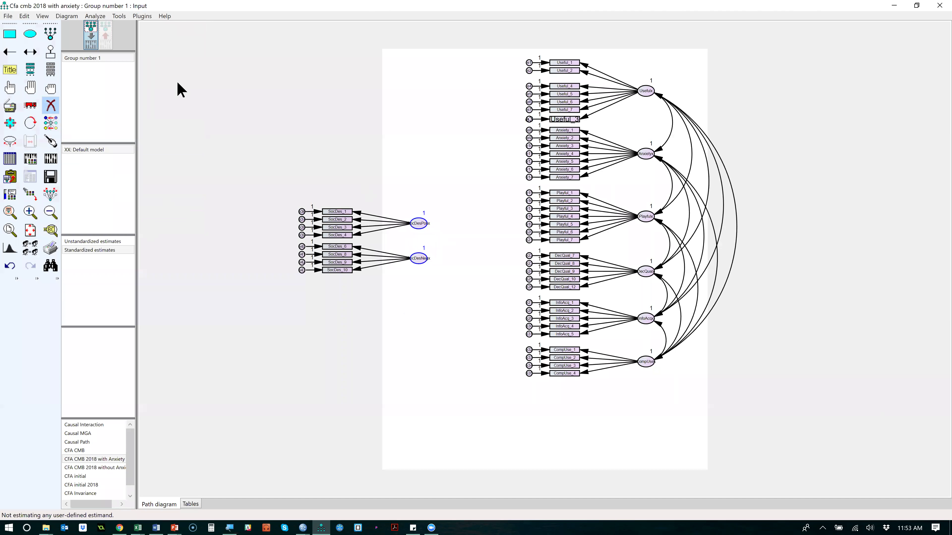
{"action": "left_click", "coordinate": [142, 16]}
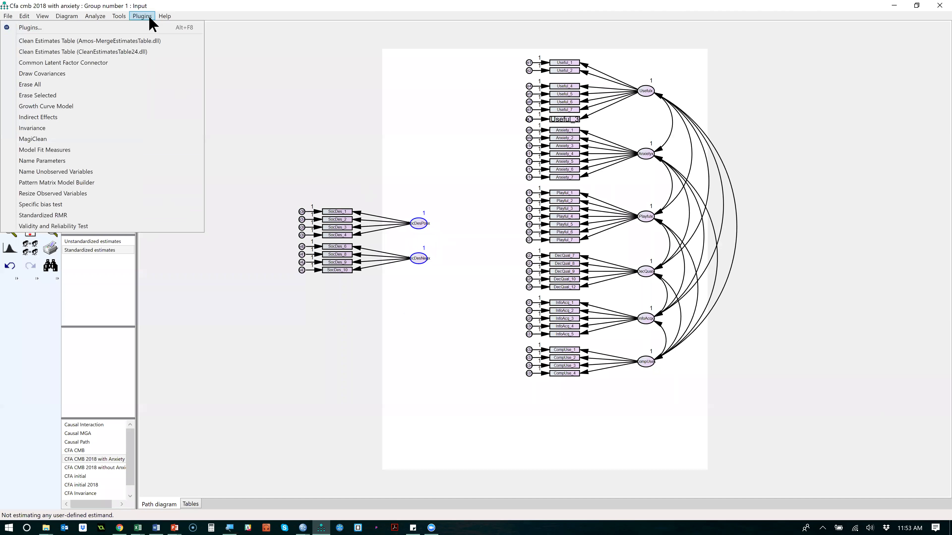
{"action": "left_click", "coordinate": [109, 204]}
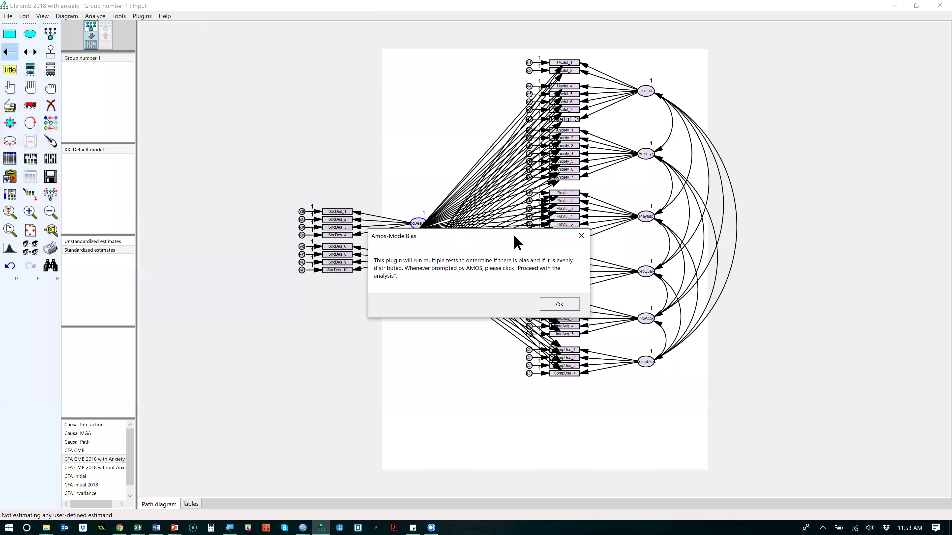
{"action": "left_click_drag", "start_coordinate": [510, 237], "coordinate": [348, 336]}
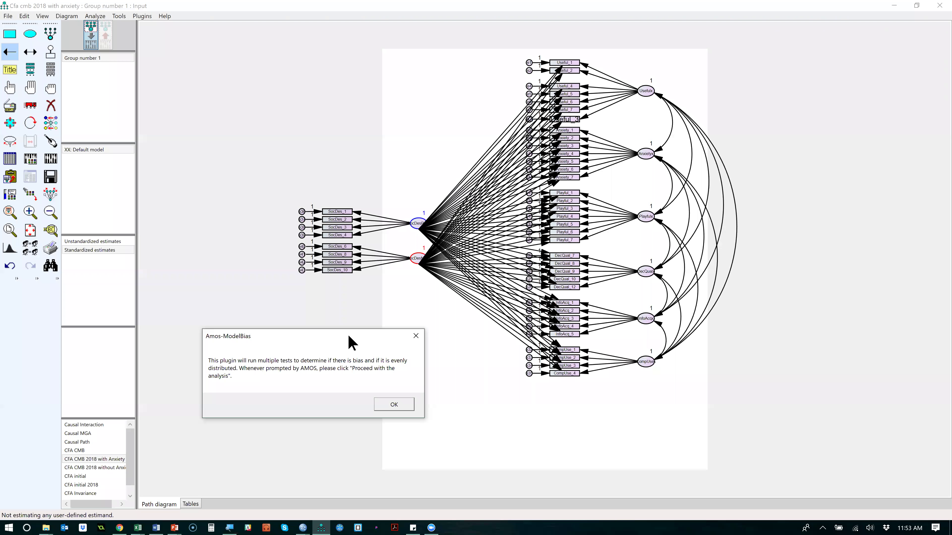
{"action": "left_click", "coordinate": [397, 406]}
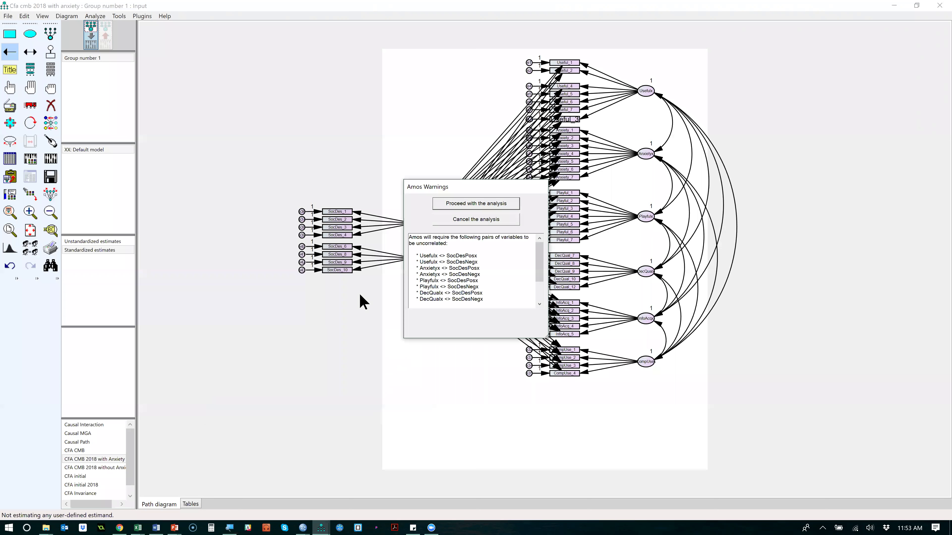
{"action": "left_click", "coordinate": [471, 203]}
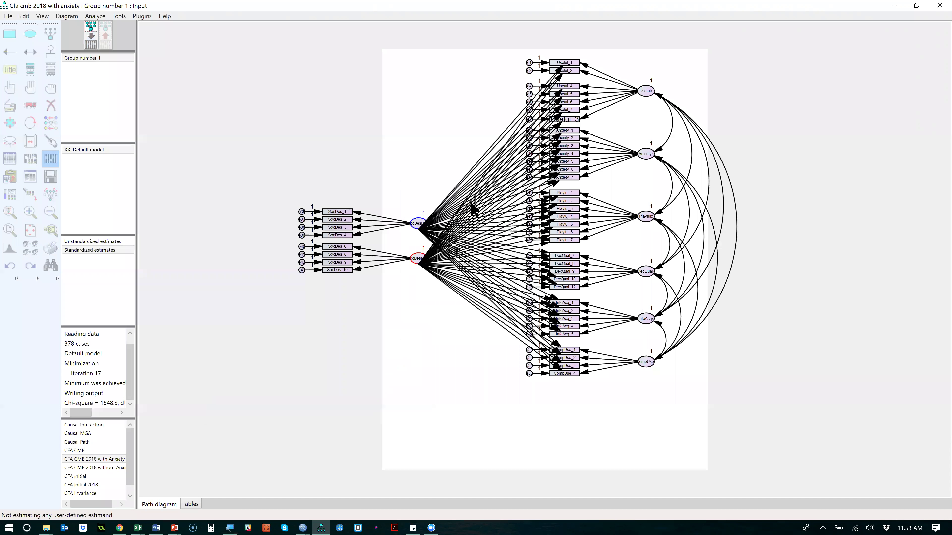
{"action": "left_click", "coordinate": [479, 205]}
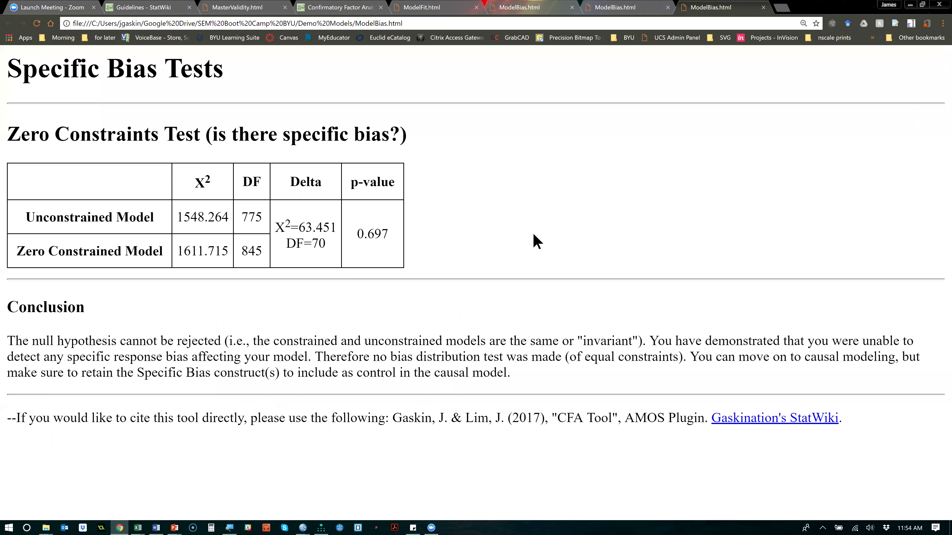
Examine the zero constraints test's p-value and the conclusion's advice on retaining the specific bias constructs.
{"action": "left_click_drag", "start_coordinate": [389, 230], "coordinate": [358, 233]}
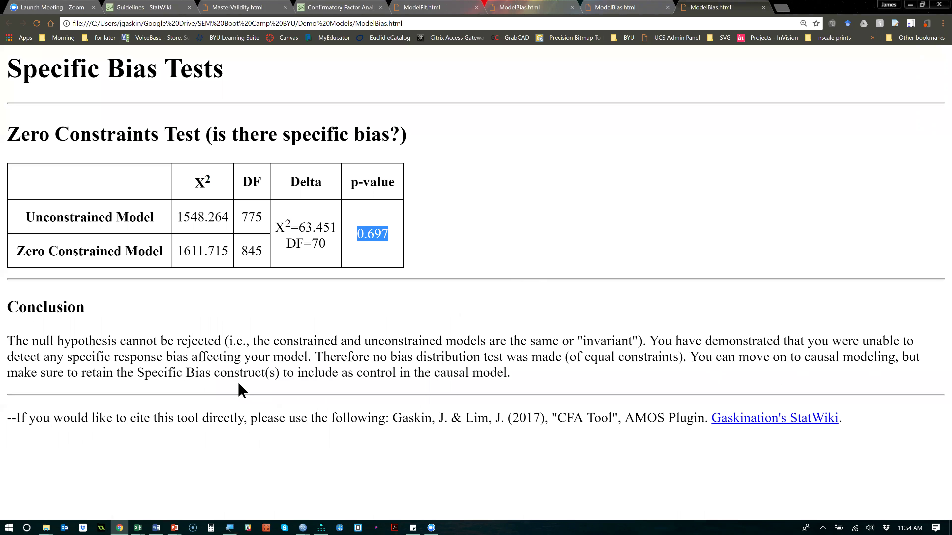
{"action": "left_click", "coordinate": [193, 383]}
{"action": "left_click_drag", "start_coordinate": [145, 375], "coordinate": [524, 375]}
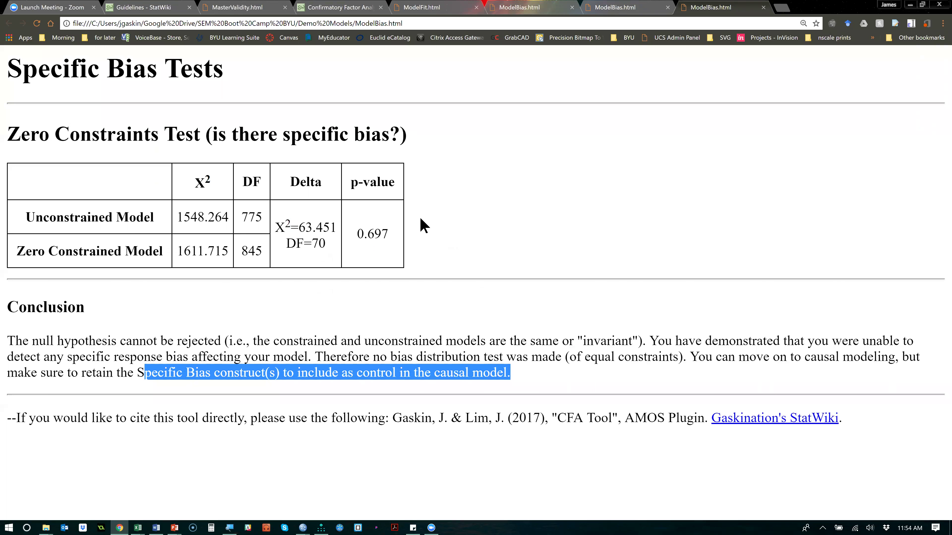
Switch back to Amos and inspect the standardized estimates on the output path diagram, including the factor correlations and bias factor paths.
{"action": "key", "text": "alt+Tab"}
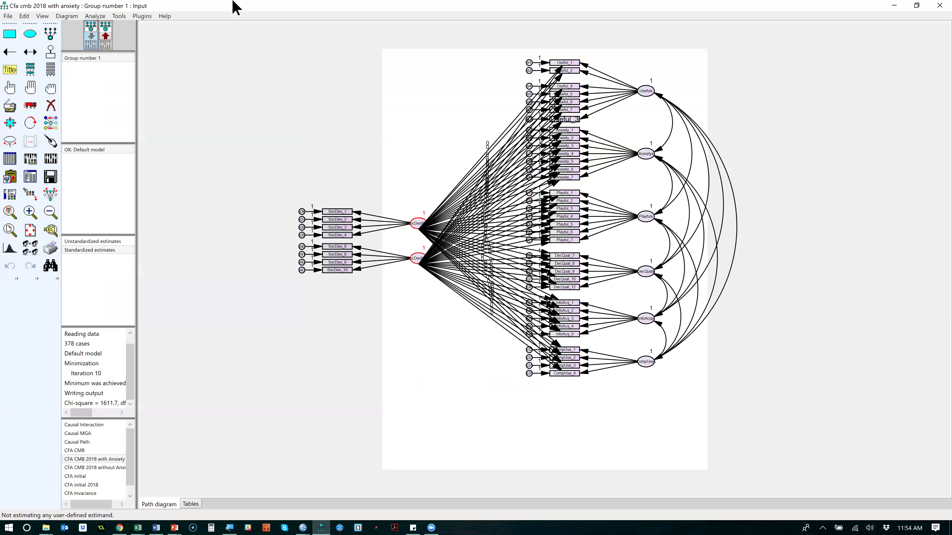
{"action": "left_click", "coordinate": [110, 36]}
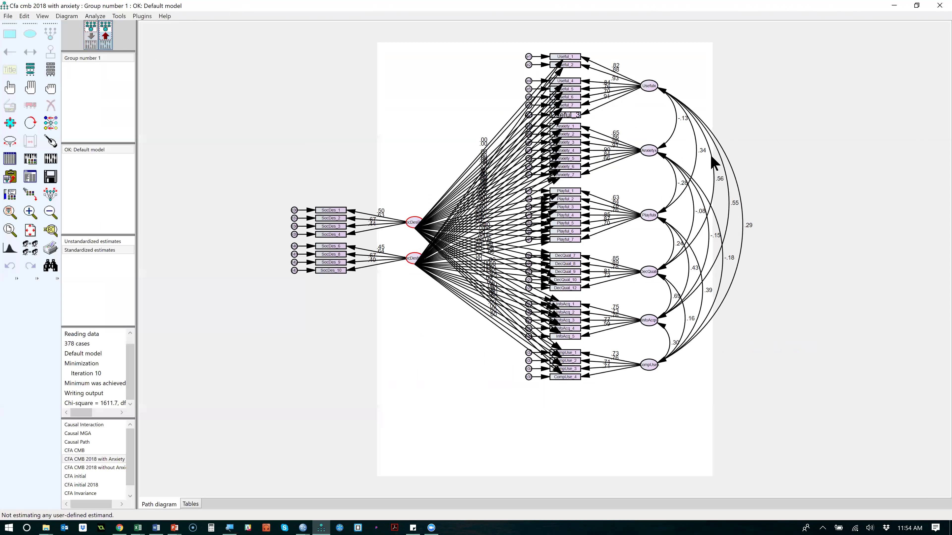
{"action": "scroll", "coordinate": [680, 270], "scroll_direction": "up", "scroll_amount": 1}
{"action": "scroll", "coordinate": [939, 305], "scroll_direction": "up", "scroll_amount": 1}
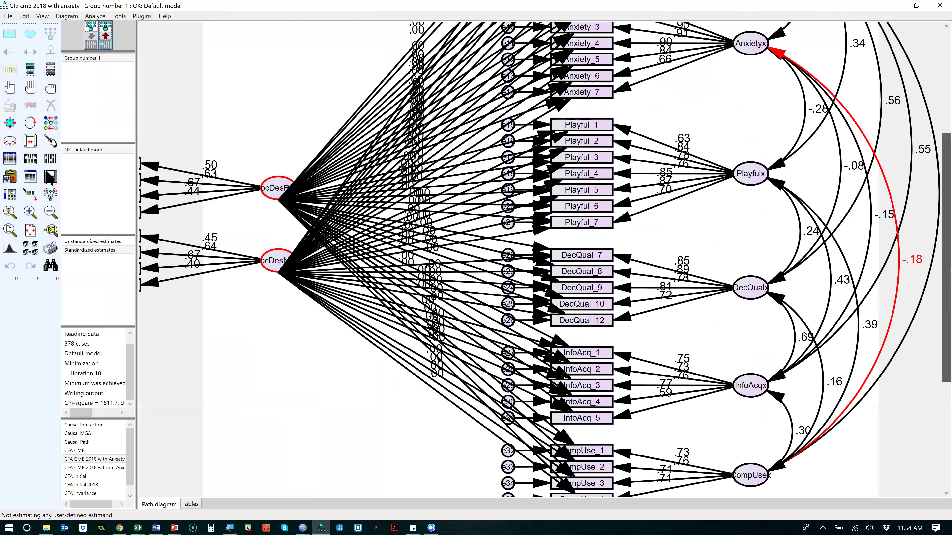
{"action": "scroll", "coordinate": [939, 204], "scroll_direction": "up", "scroll_amount": 1}
{"action": "scroll", "coordinate": [300, 184], "scroll_direction": "up", "scroll_amount": 5}
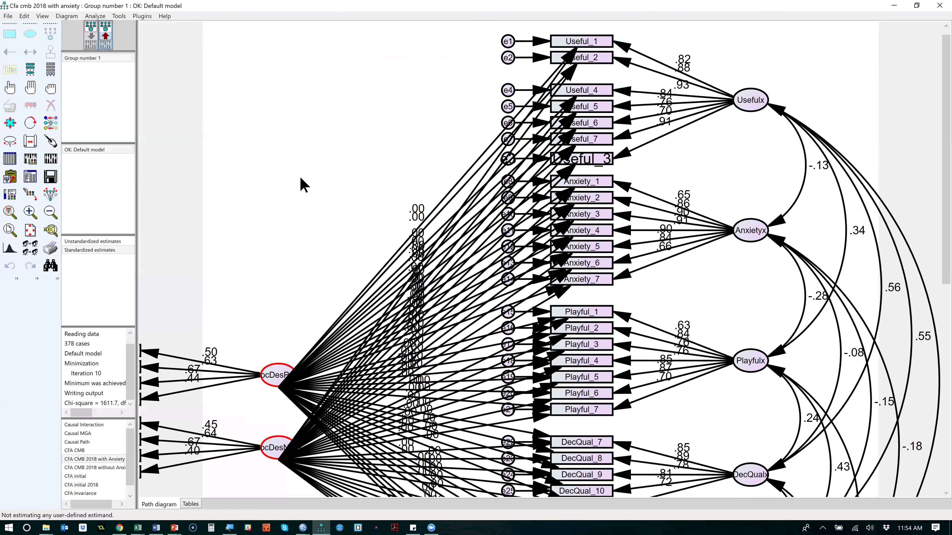
{"action": "scroll", "coordinate": [143, 13], "scroll_direction": "down", "scroll_amount": 1}
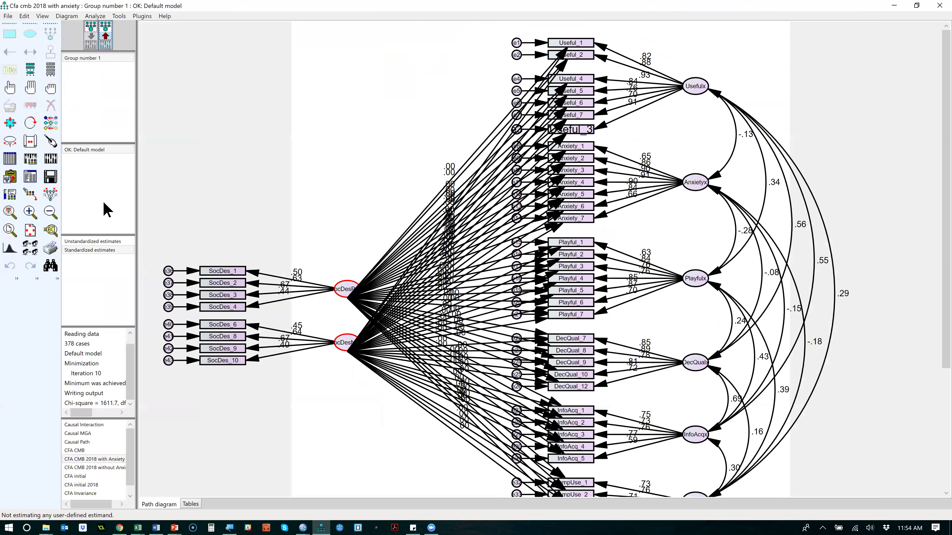
Run the Validity and Reliability Test on the model with the bias factors, proceeding with the analysis despite the uncorrelated-variable warning.
{"action": "key", "text": "alt+p"}
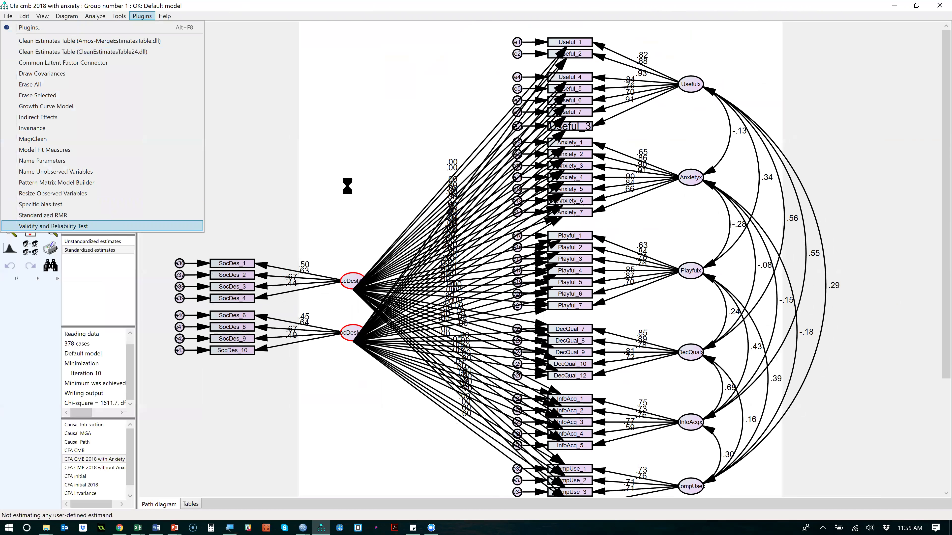
{"action": "key", "text": "Return"}
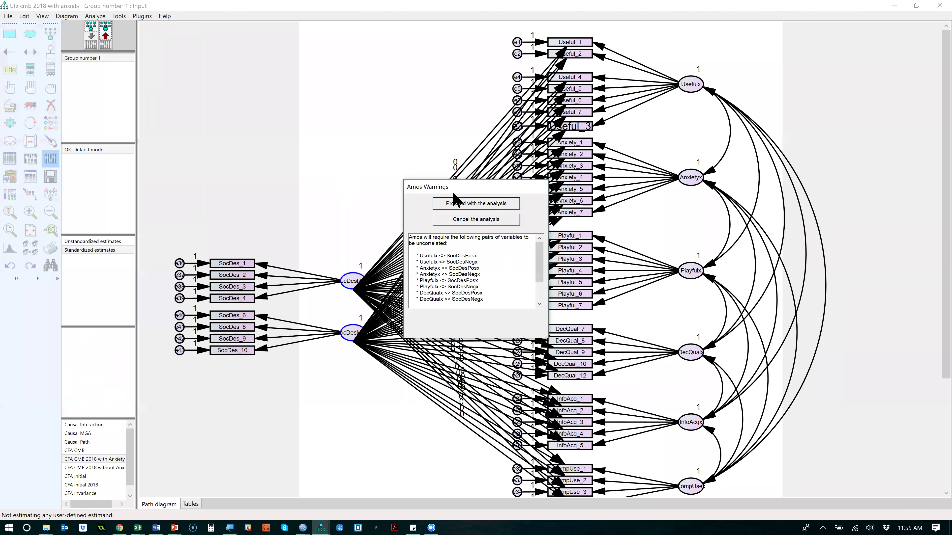
{"action": "left_click", "coordinate": [462, 202]}
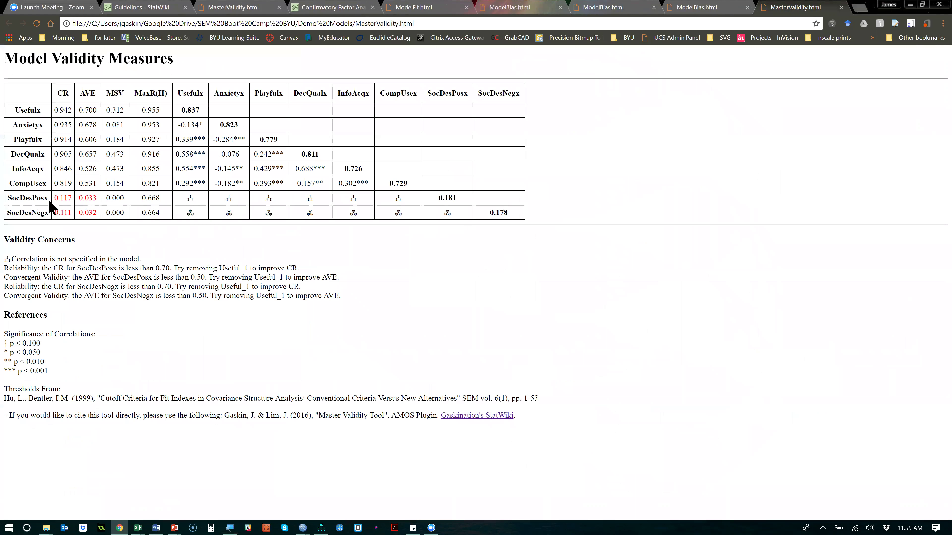
Compare the substantive factors' validity measures with the SocDesPosx and SocDesNegx rows, and review the listed validity concerns.
{"action": "left_click_drag", "start_coordinate": [412, 184], "coordinate": [6, 101]}
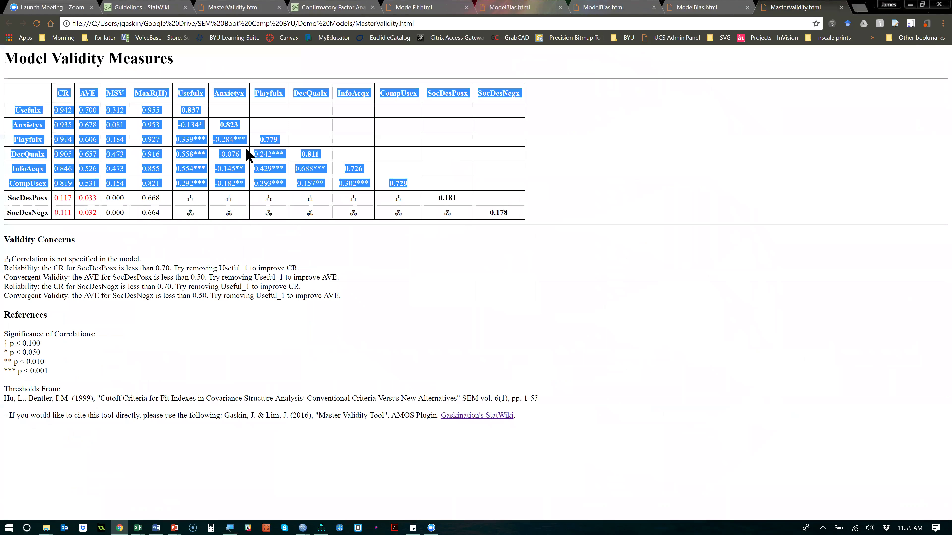
{"action": "left_click", "coordinate": [590, 145]}
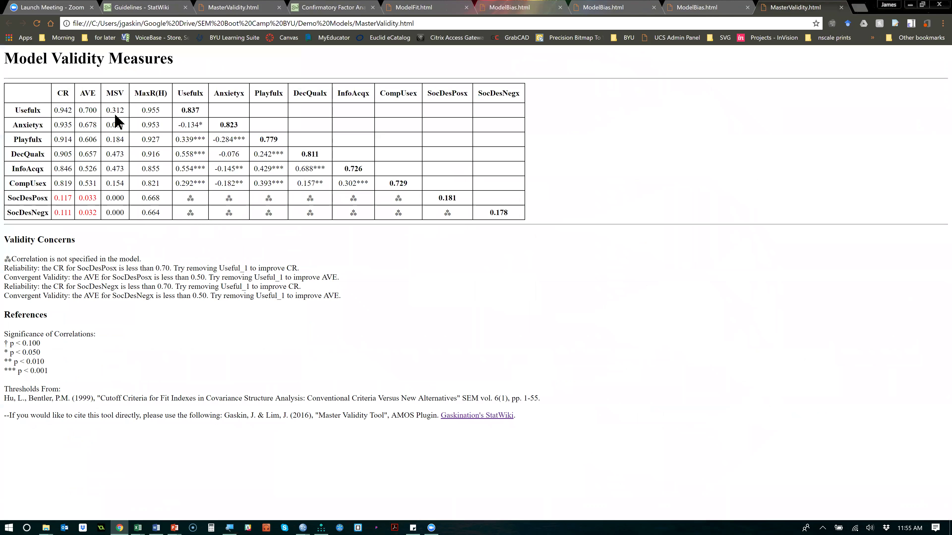
{"action": "left_click_drag", "start_coordinate": [25, 94], "coordinate": [454, 188]}
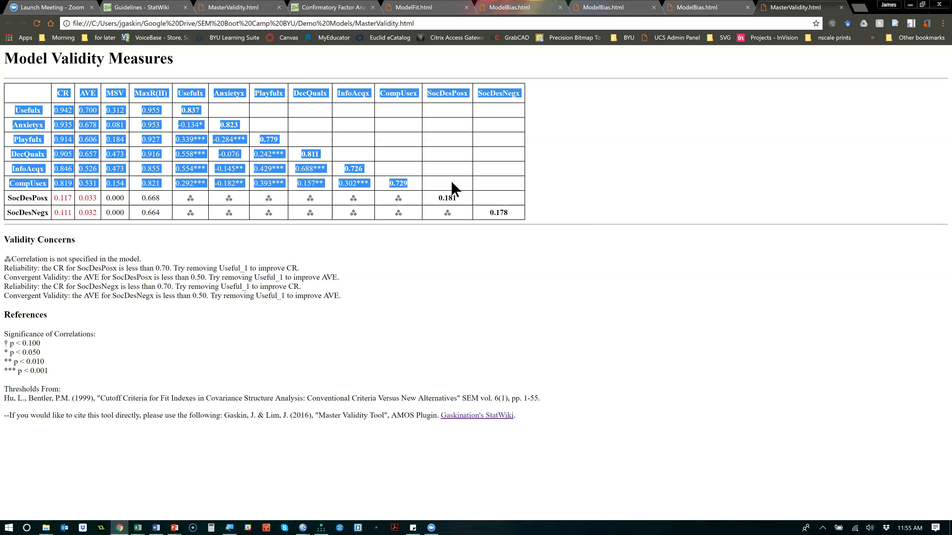
{"action": "left_click_drag", "start_coordinate": [11, 198], "coordinate": [537, 213]}
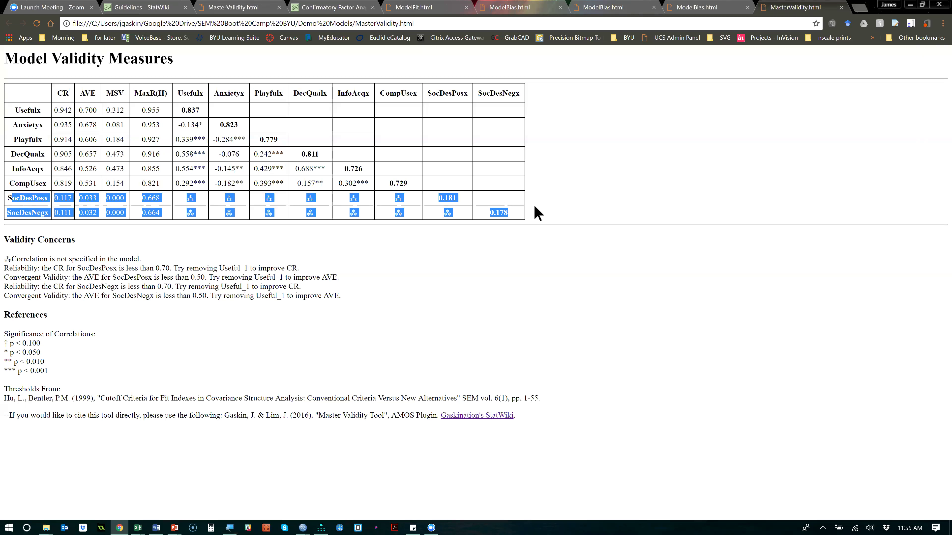
{"action": "left_click_drag", "start_coordinate": [25, 94], "coordinate": [531, 184]}
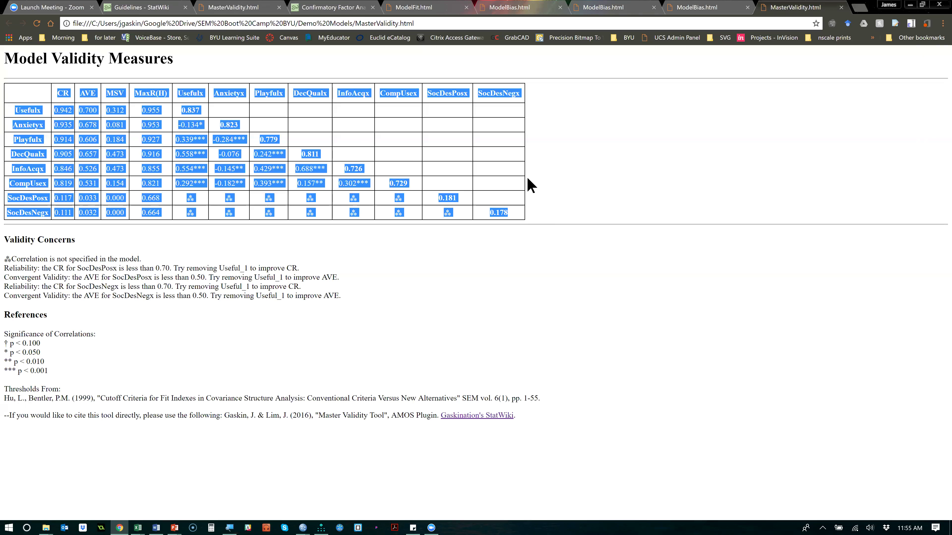
{"action": "left_click", "coordinate": [529, 185]}
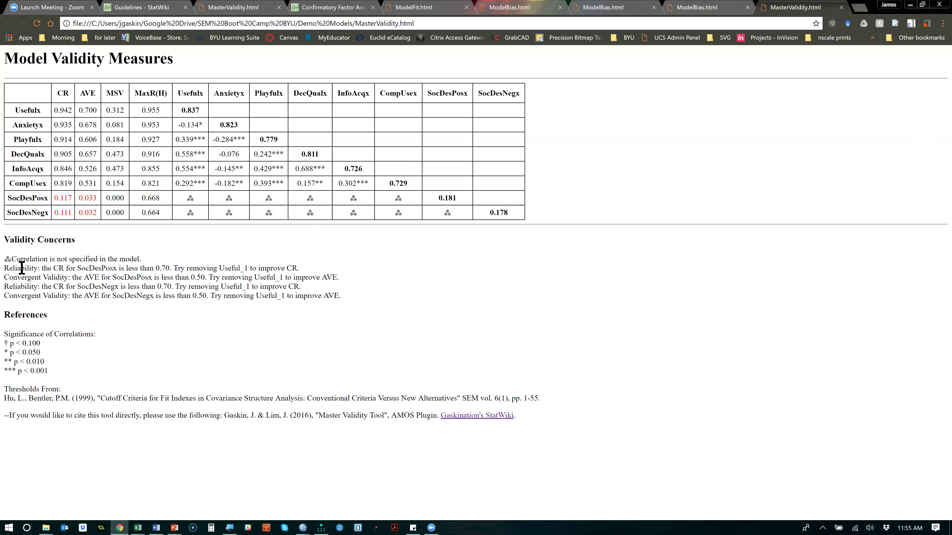
{"action": "left_click_drag", "start_coordinate": [9, 267], "coordinate": [318, 298]}
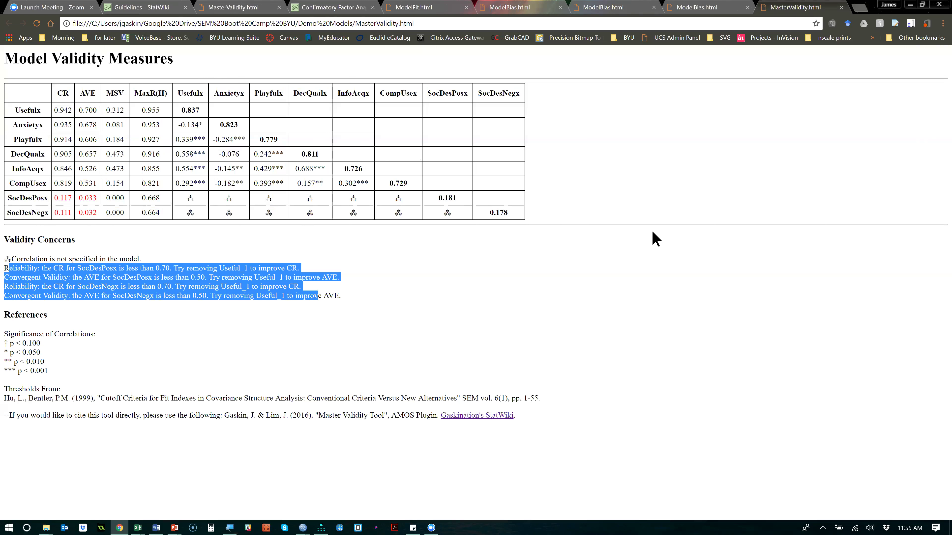
Return to Amos and save the modified CFA CMB 2018 with Anxiety model.
{"action": "key", "text": "alt+Tab"}
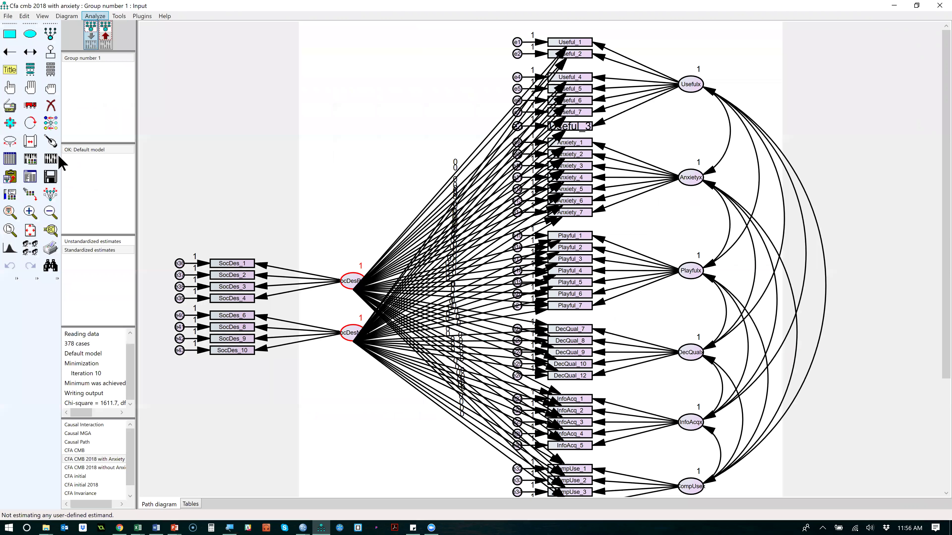
{"action": "left_click", "coordinate": [121, 17]}
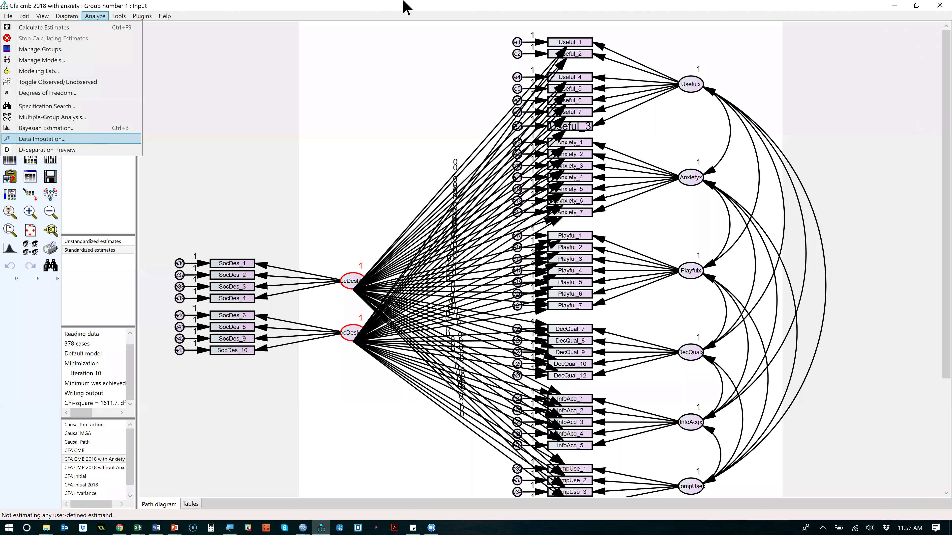
{"action": "left_click", "coordinate": [561, 369]}
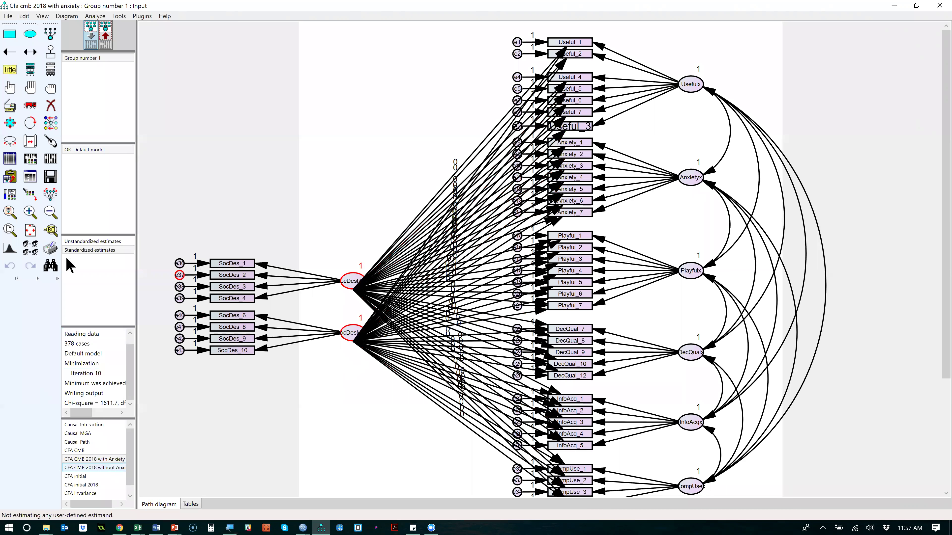
{"action": "left_click", "coordinate": [51, 180]}
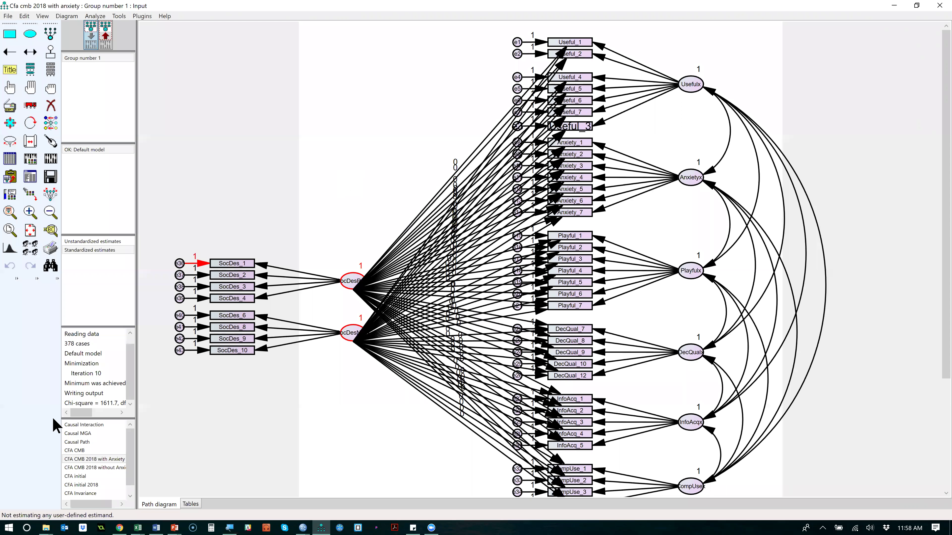
Impute the factor scores of the CFA CMB 2018 with Anxiety model by regression imputation, creating a completed data file.
{"action": "left_click", "coordinate": [95, 461]}
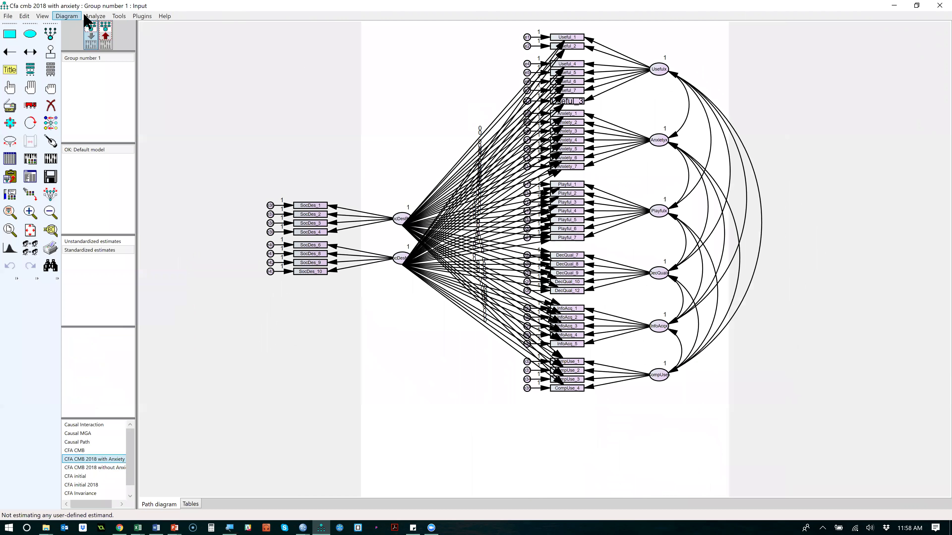
{"action": "left_click", "coordinate": [95, 17]}
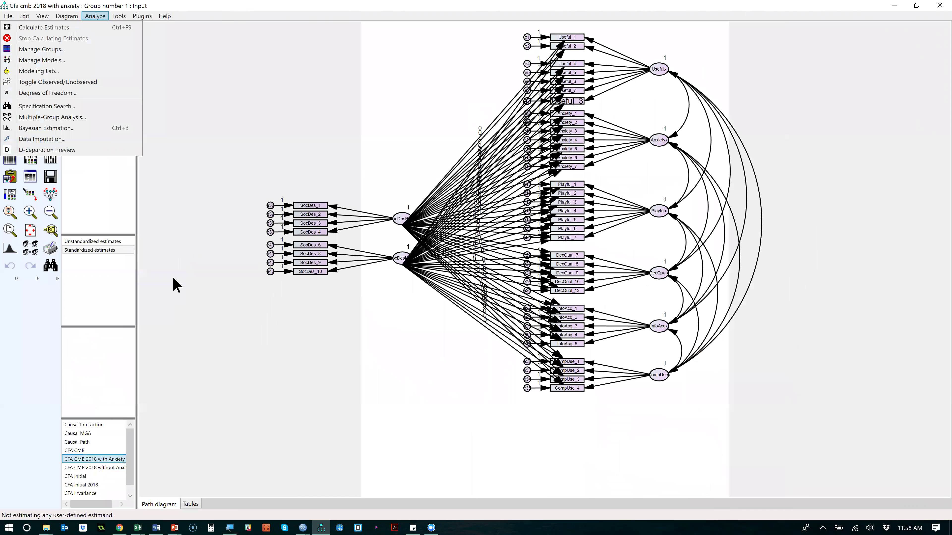
{"action": "left_click", "coordinate": [66, 140]}
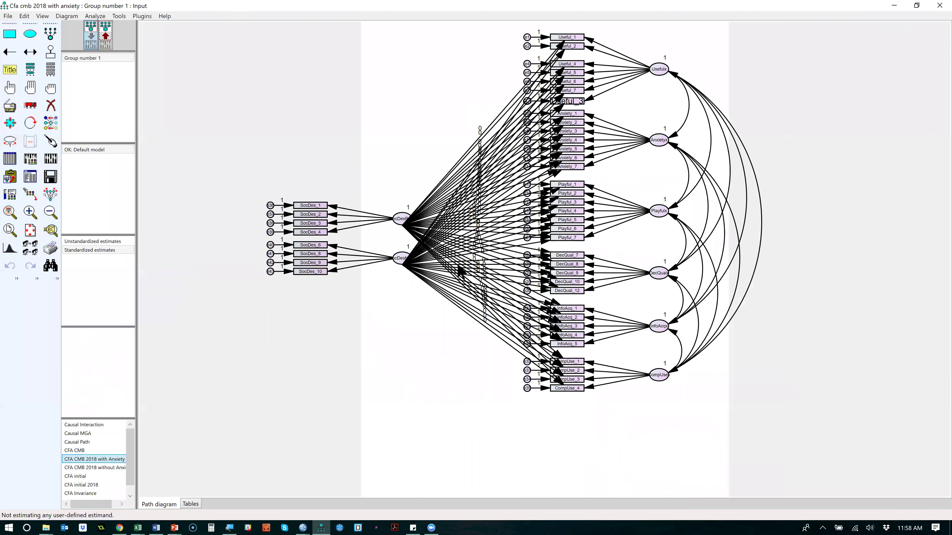
{"action": "left_click", "coordinate": [497, 205]}
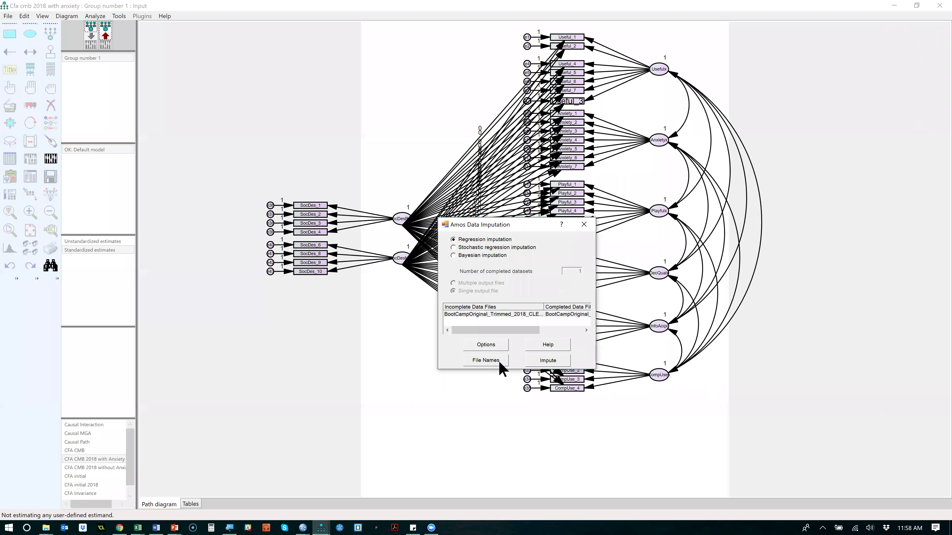
{"action": "left_click", "coordinate": [548, 361]}
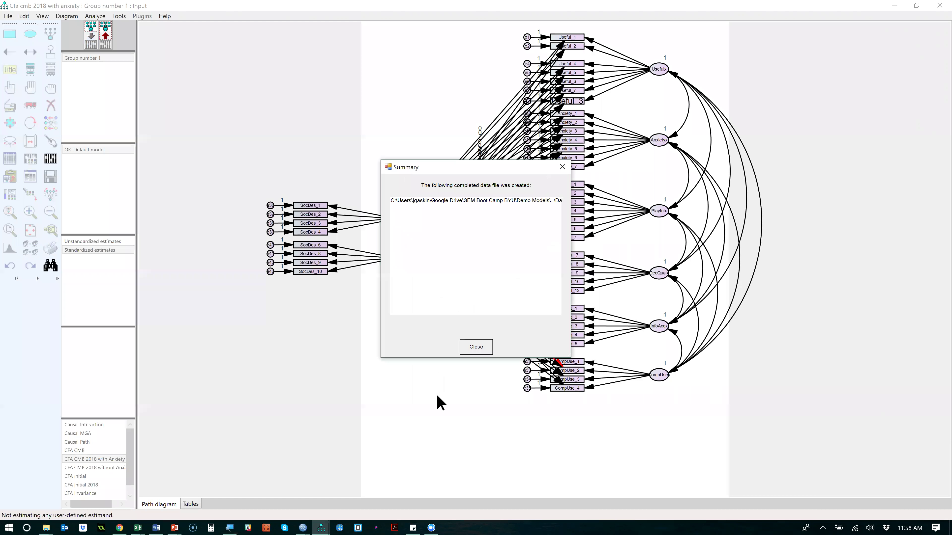
{"action": "left_click", "coordinate": [478, 348]}
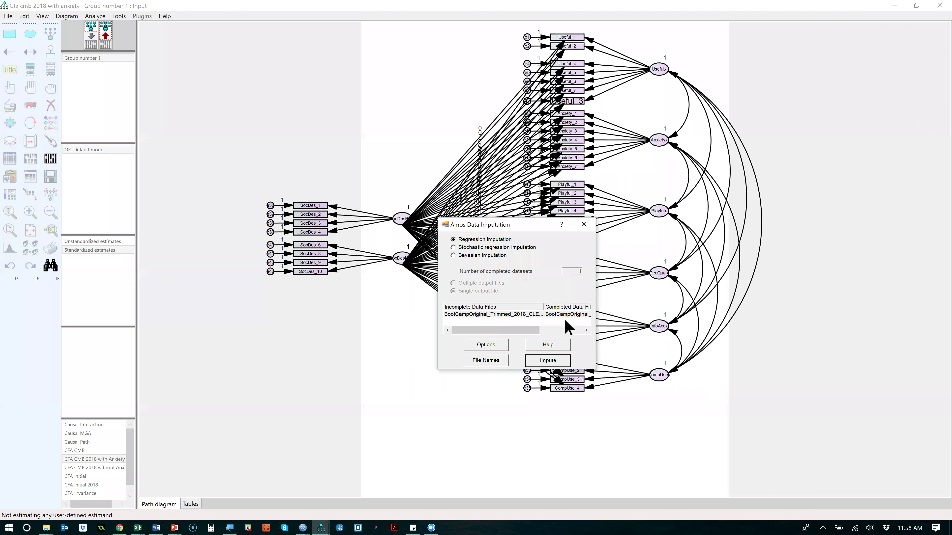
{"action": "left_click", "coordinate": [584, 224]}
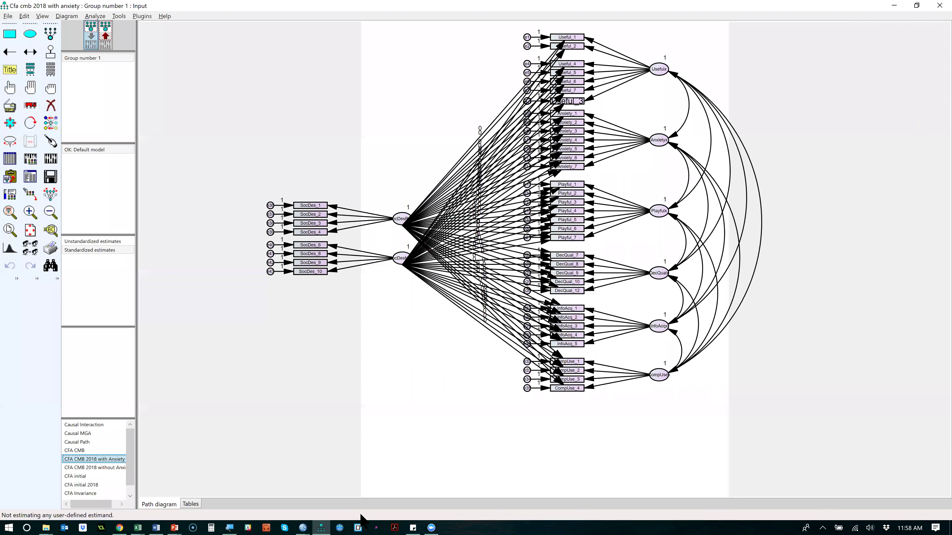
Open BootCampOriginal_Trimmed_2018_CLEAN_C.sav from the SEM Boot Camp BYU Data folder in SPSS, setting string variables to minimum width.
{"action": "key", "text": "alt+Tab"}
{"action": "key", "text": "Down"}
{"action": "key", "text": "Right"}
{"action": "key", "text": "Down"}
{"action": "key", "text": "Left"}
{"action": "key", "text": "Left"}
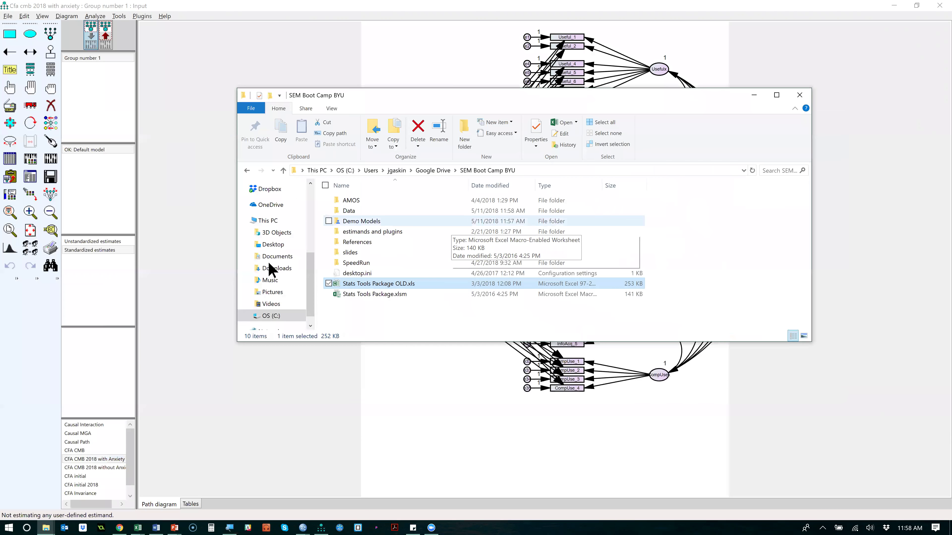
{"action": "double_click", "coordinate": [394, 213]}
{"action": "left_click", "coordinate": [415, 201]}
{"action": "double_click", "coordinate": [468, 186]}
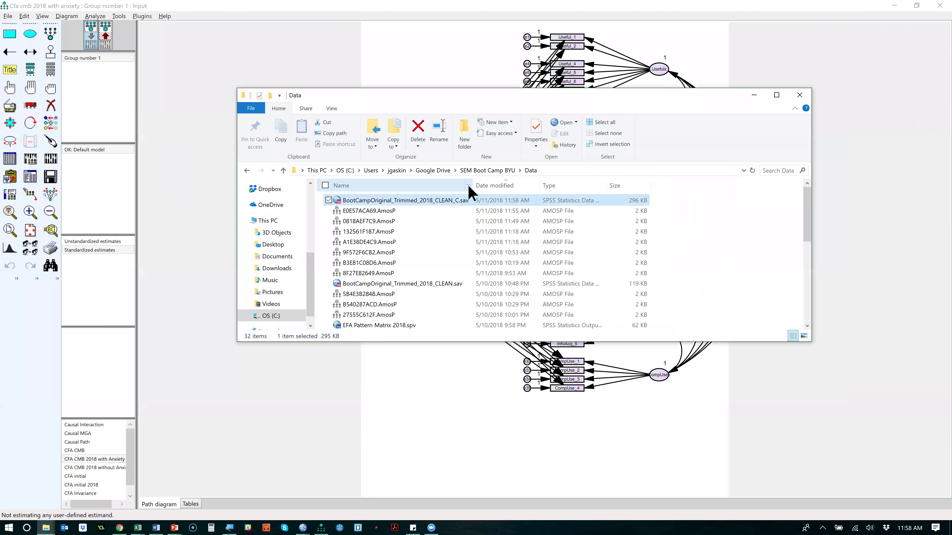
{"action": "double_click", "coordinate": [446, 201]}
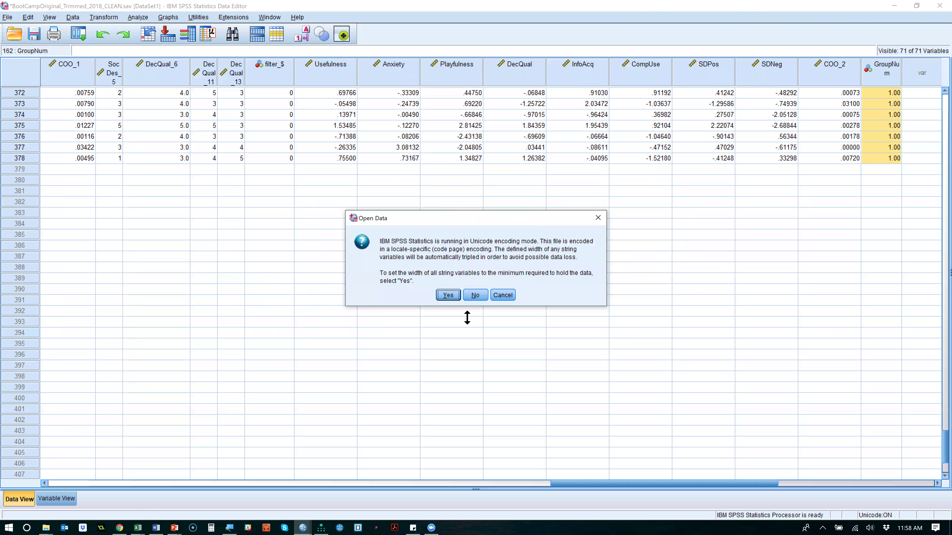
{"action": "left_click", "coordinate": [448, 295]}
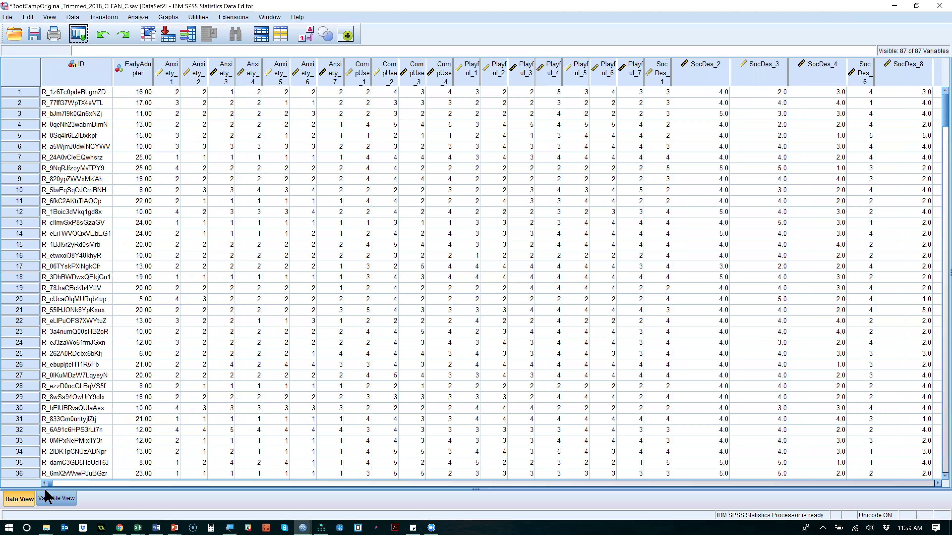
Show the variable definitions of the imputed dataset and highlight the imputed factor variables from SocDesNegx onward.
{"action": "key", "text": "ctrl+t"}
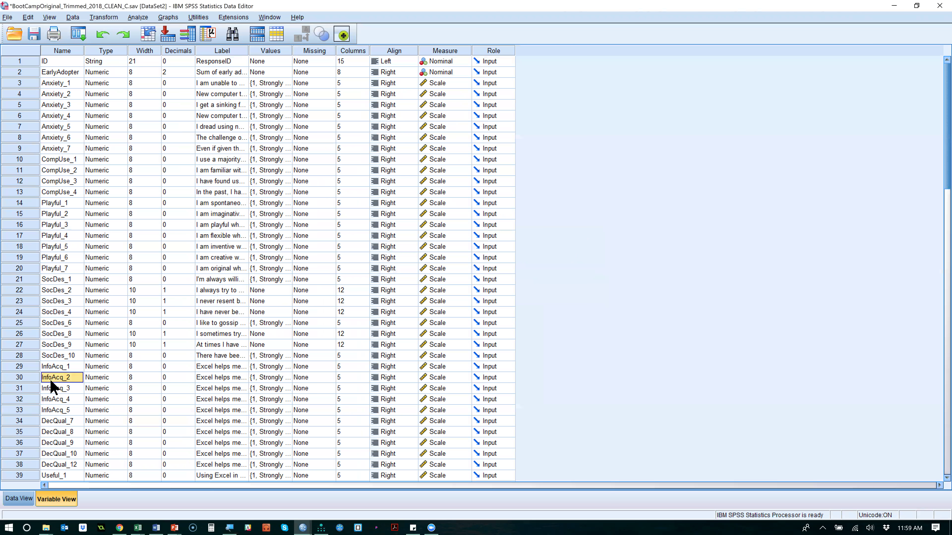
{"action": "left_click_drag", "start_coordinate": [67, 400], "coordinate": [67, 446]}
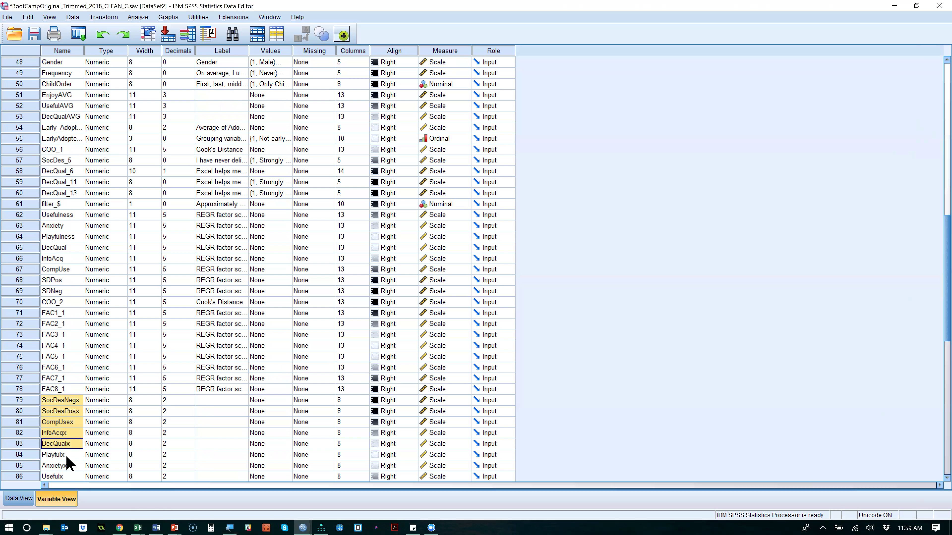